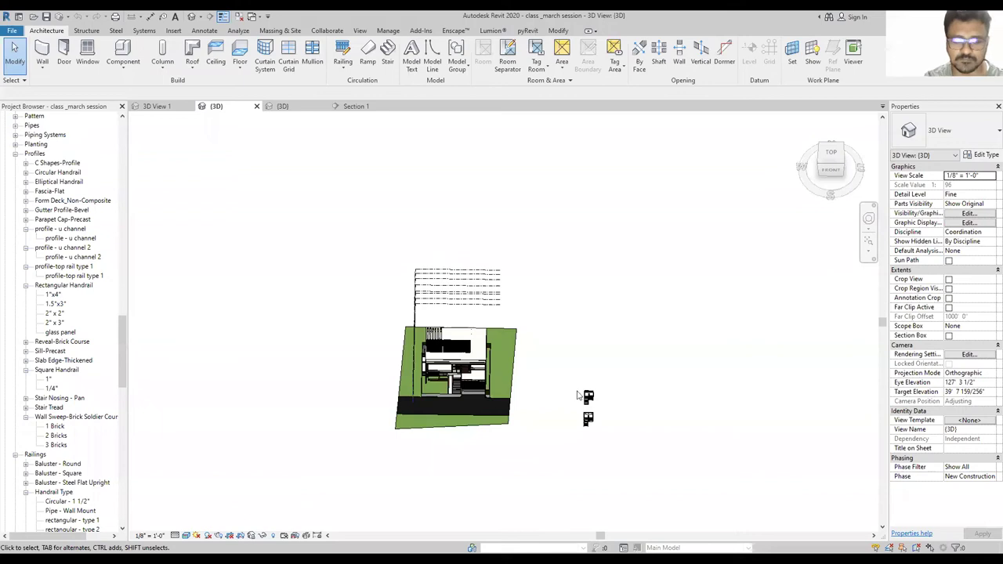
# Open the Ground floor plan view from Floor Plans in the Project Browser.
pyautogui.scroll(5, 62, 329)
pyautogui.scroll(5, 237, 271)
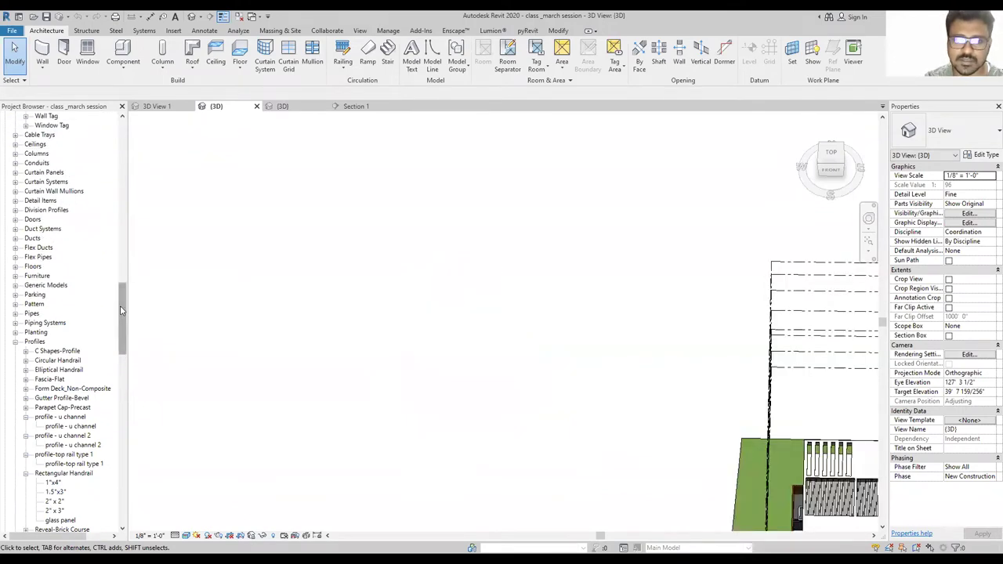
pyautogui.press('Home')
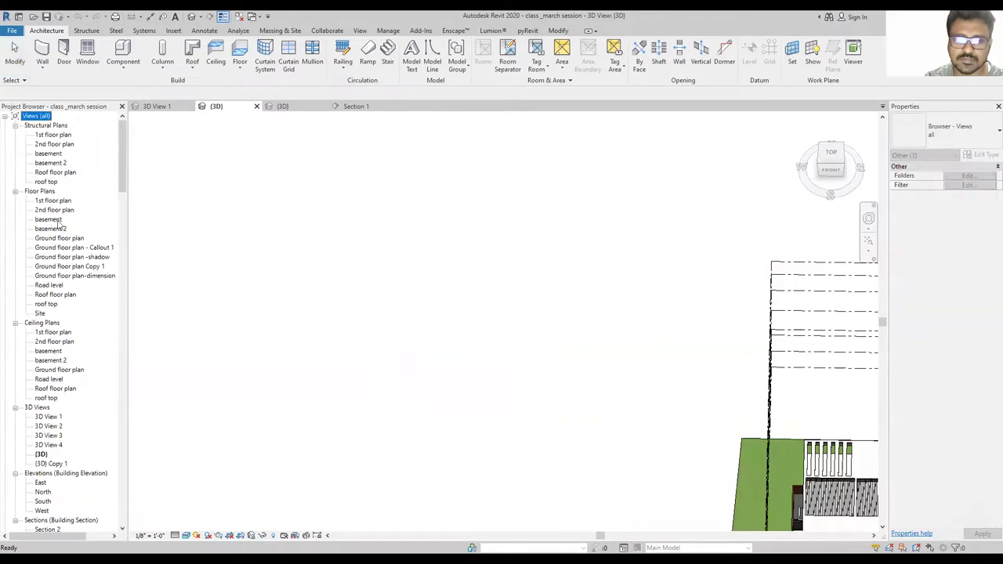
pyautogui.doubleClick(62, 238)
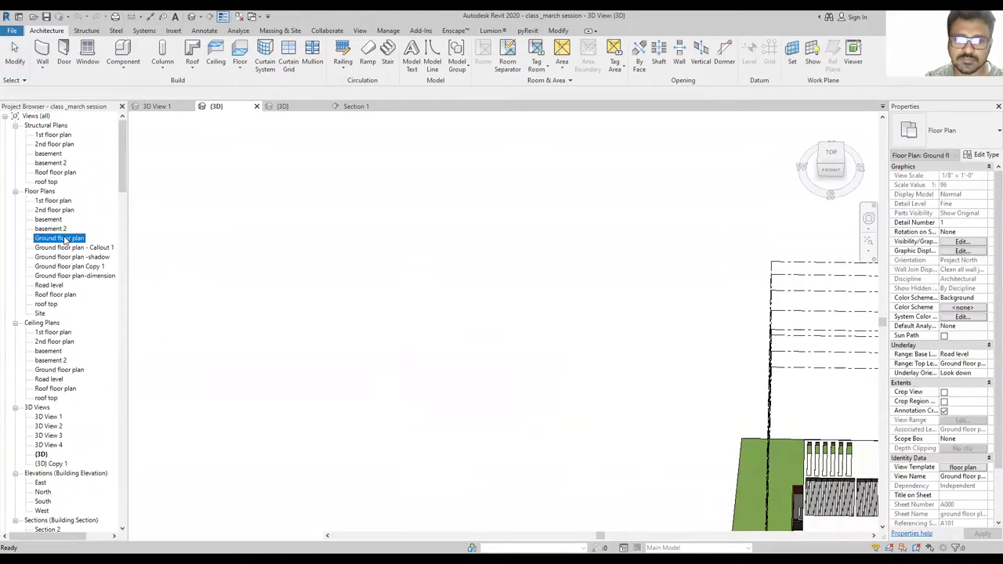
pyautogui.scroll(-5, 529, 274)
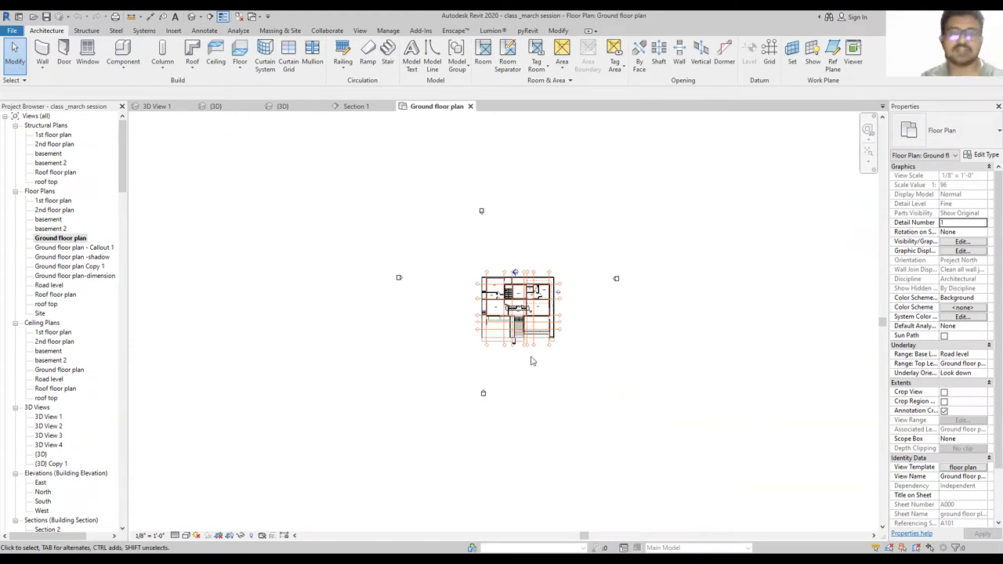
pyautogui.scroll(2, 615, 254)
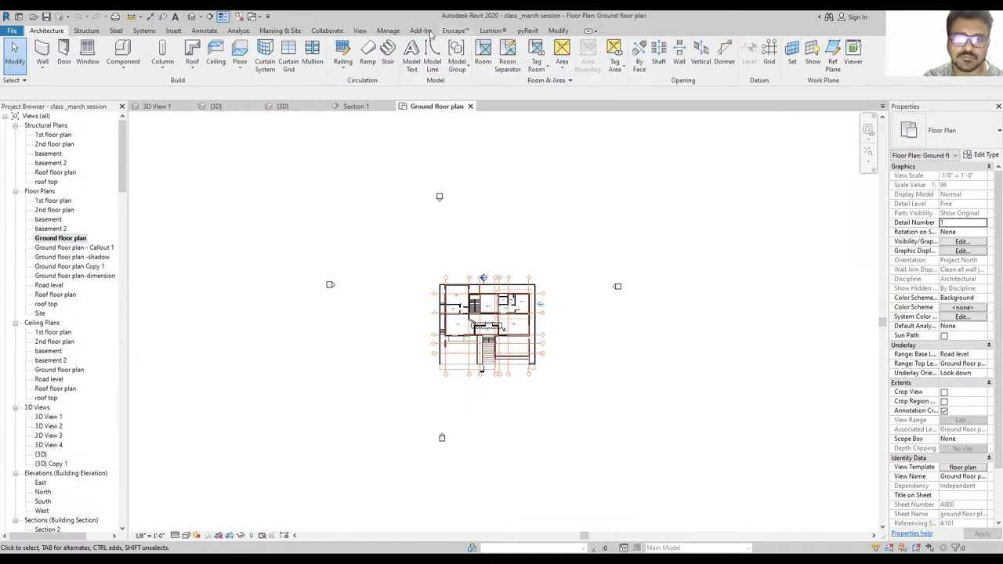
# Place a building elevation marker above the plan, creating the Elevation 1 - a view.
pyautogui.click(359, 29)
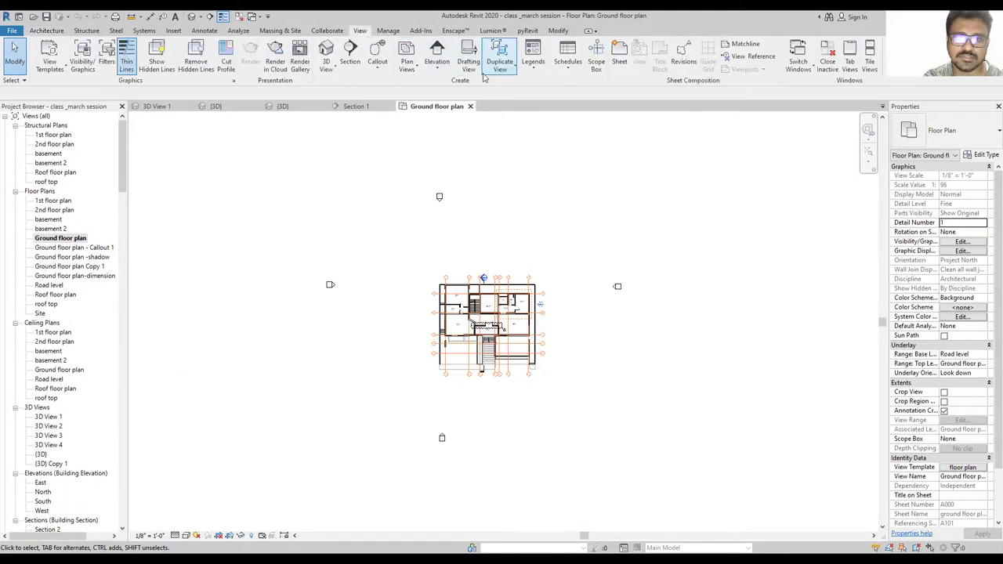
pyautogui.click(436, 69)
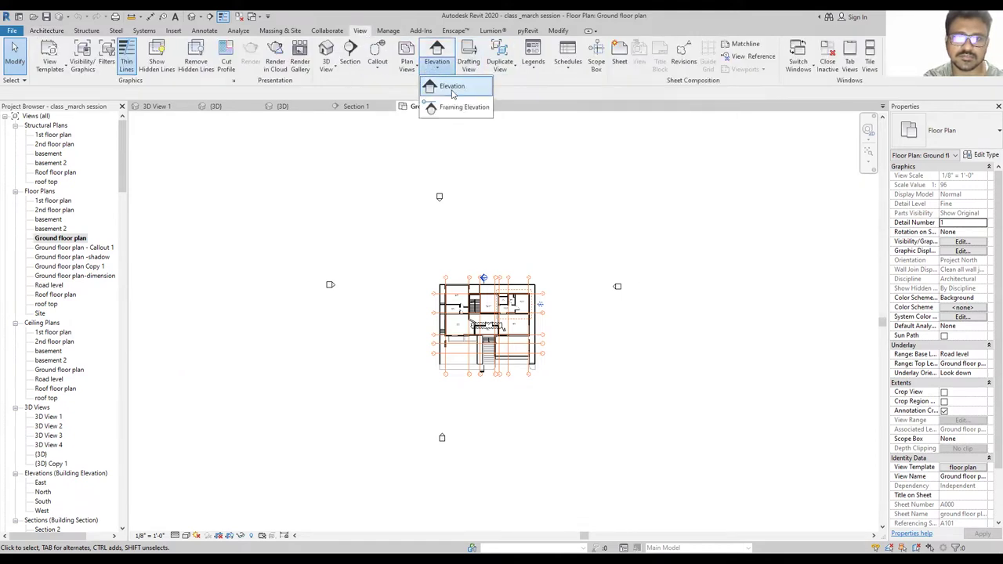
pyautogui.click(443, 90)
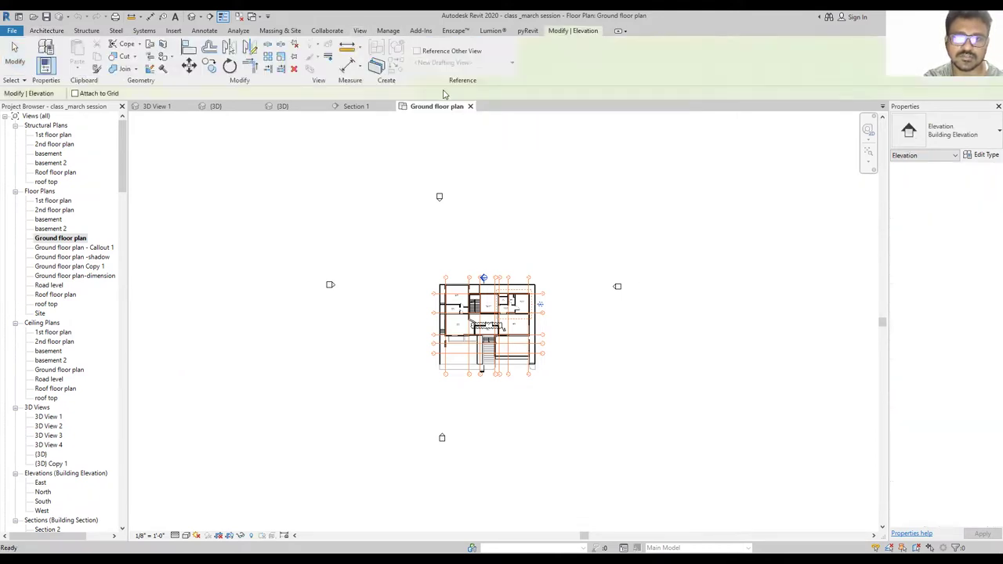
pyautogui.click(385, 238)
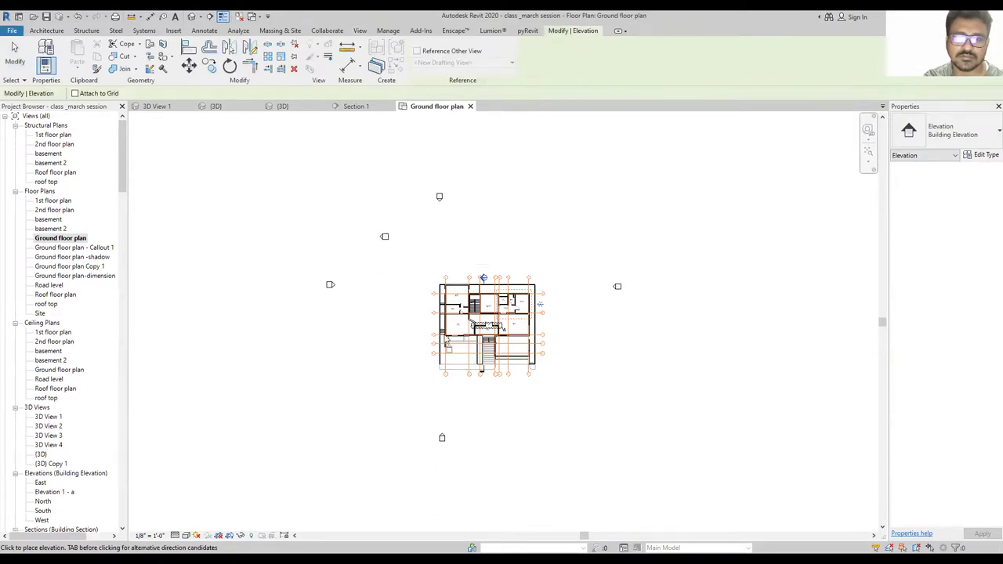
pyautogui.press('Escape')
pyautogui.scroll(3, 400, 248)
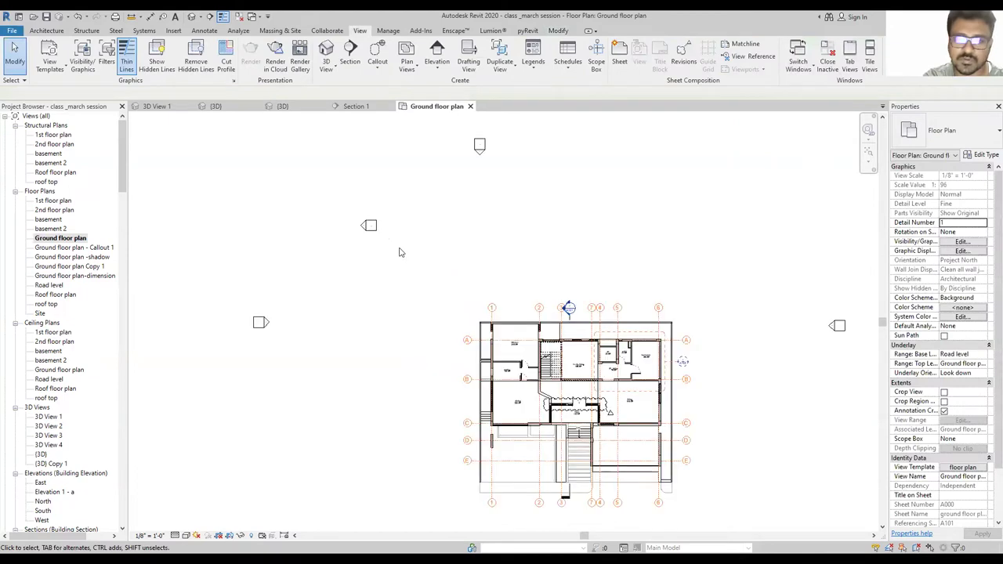
# Select the new elevation marker and make a first rotation attempt.
pyautogui.click(370, 226)
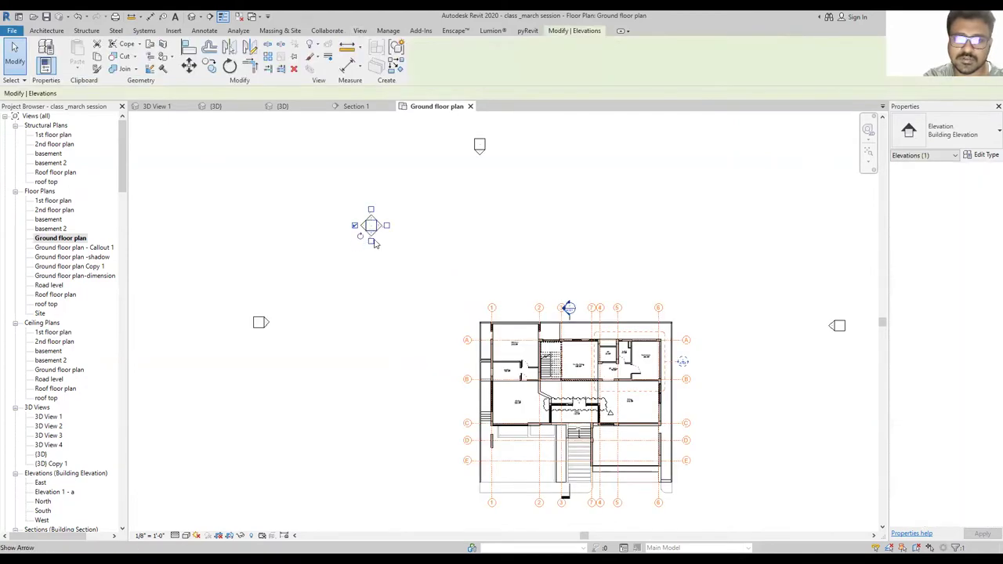
pyautogui.scroll(3, 380, 252)
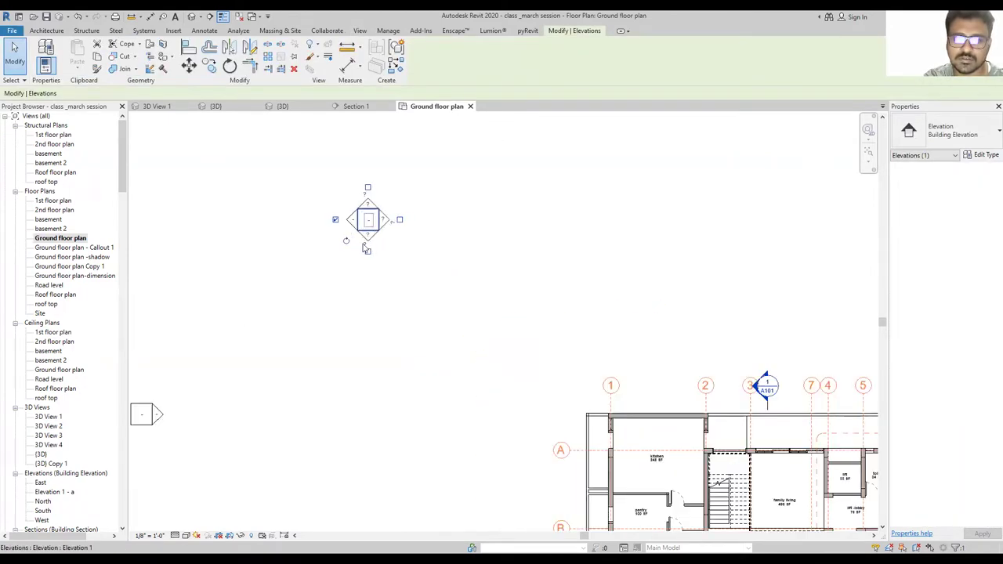
pyautogui.click(346, 240)
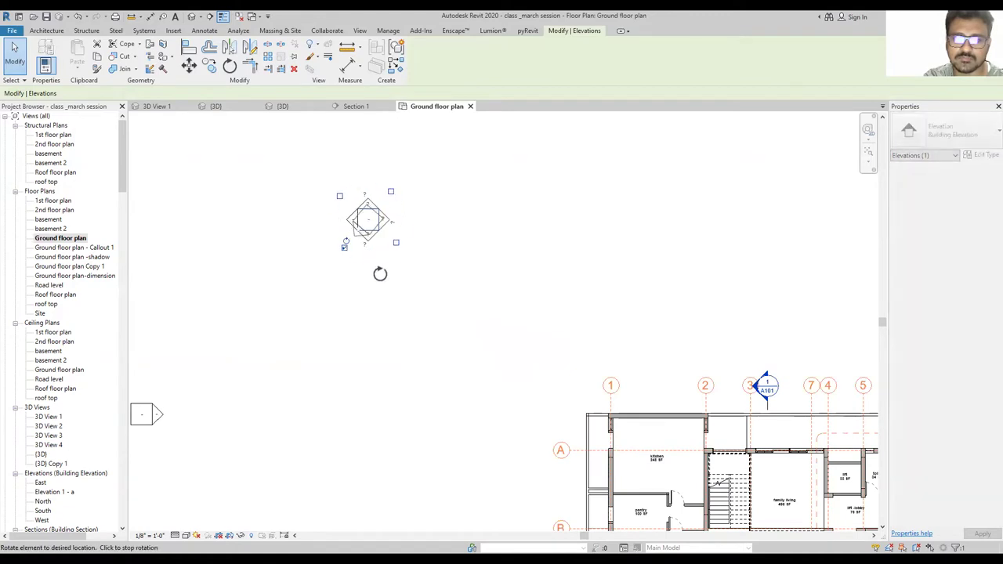
pyautogui.click(381, 320)
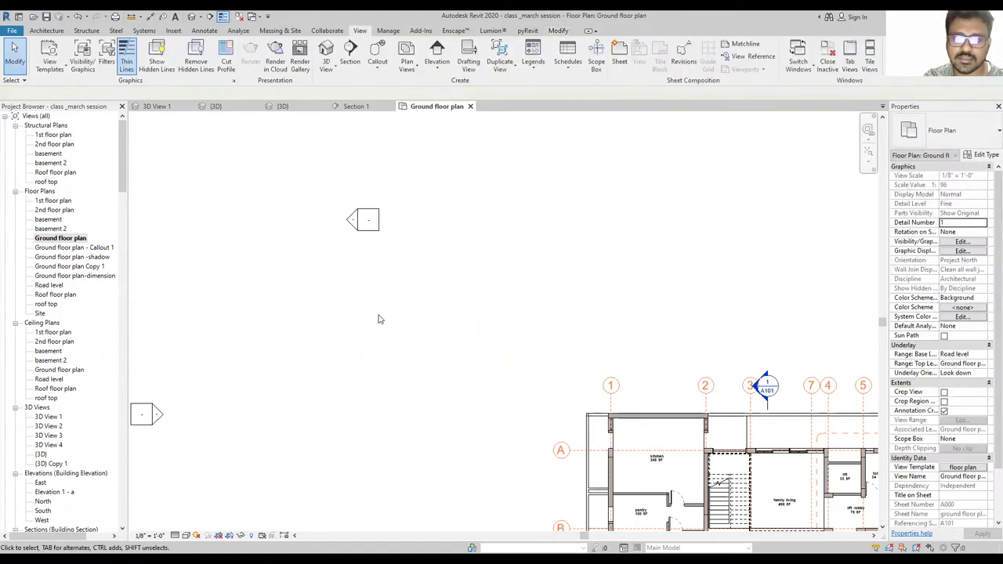
# Rotate the marker again so it faces the building diagonally, then deselect it.
pyautogui.click(372, 235)
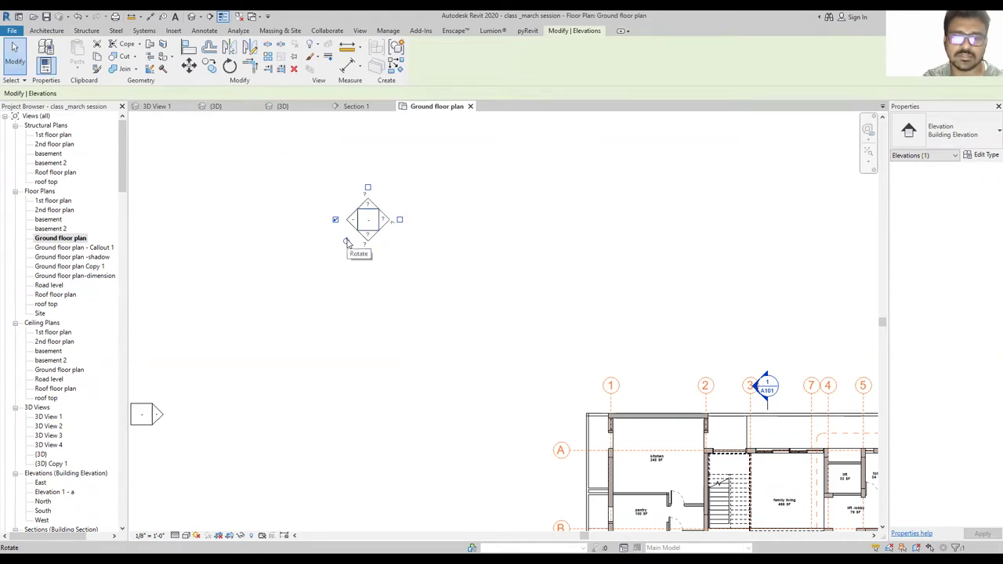
pyautogui.click(347, 241)
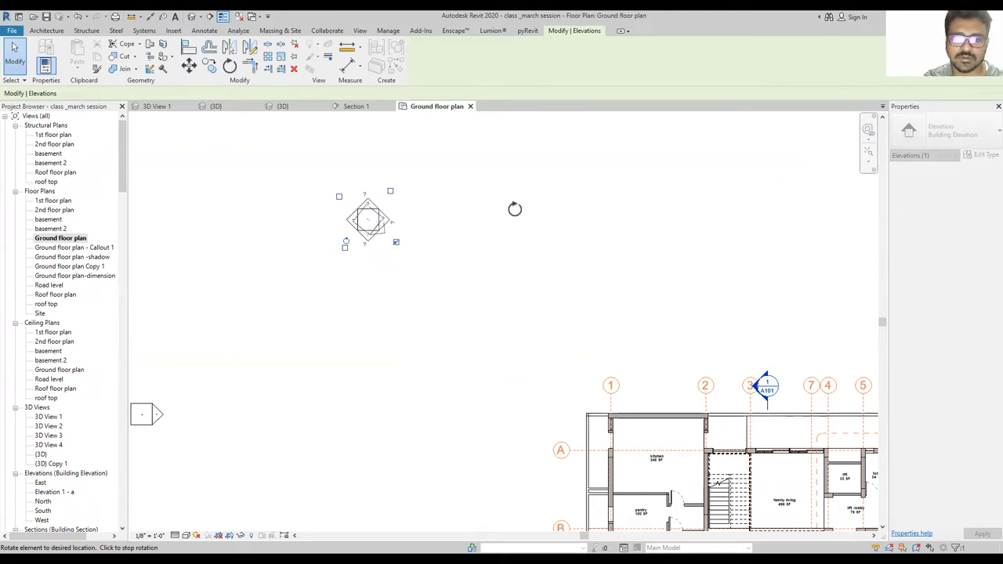
pyautogui.click(515, 208)
pyautogui.scroll(-3, 465, 273)
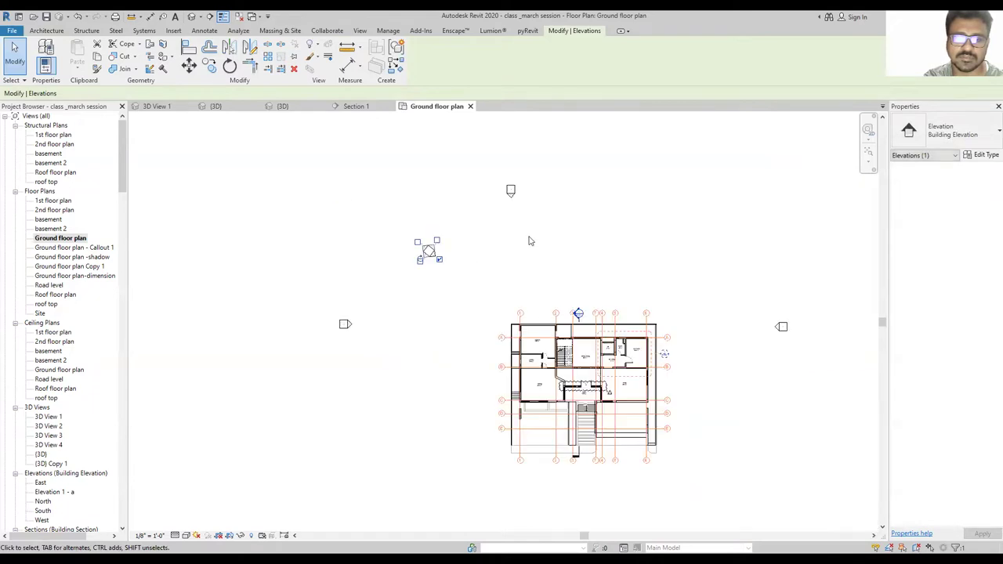
pyautogui.press('Escape')
pyautogui.scroll(3, 459, 275)
pyautogui.click(391, 225)
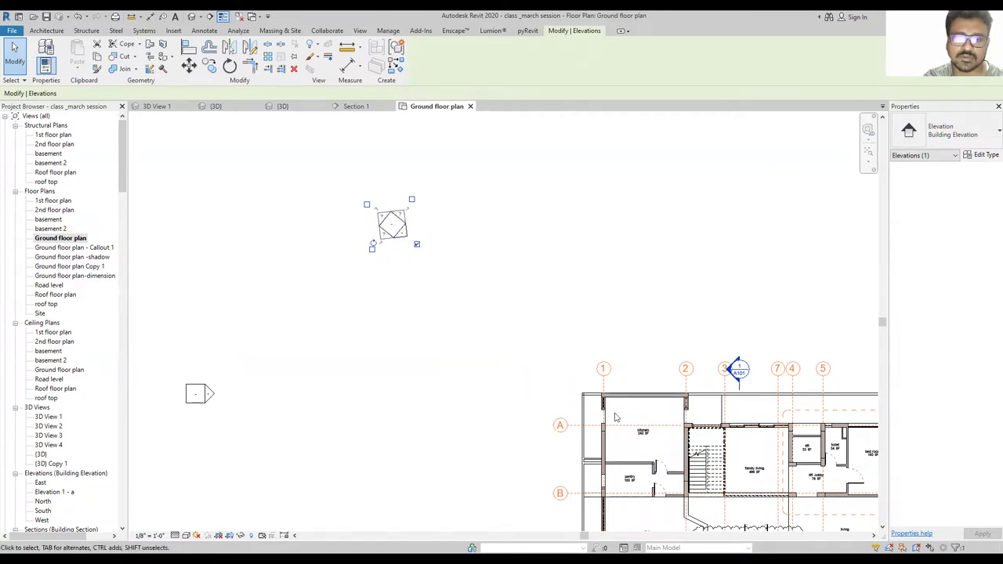
pyautogui.click(453, 257)
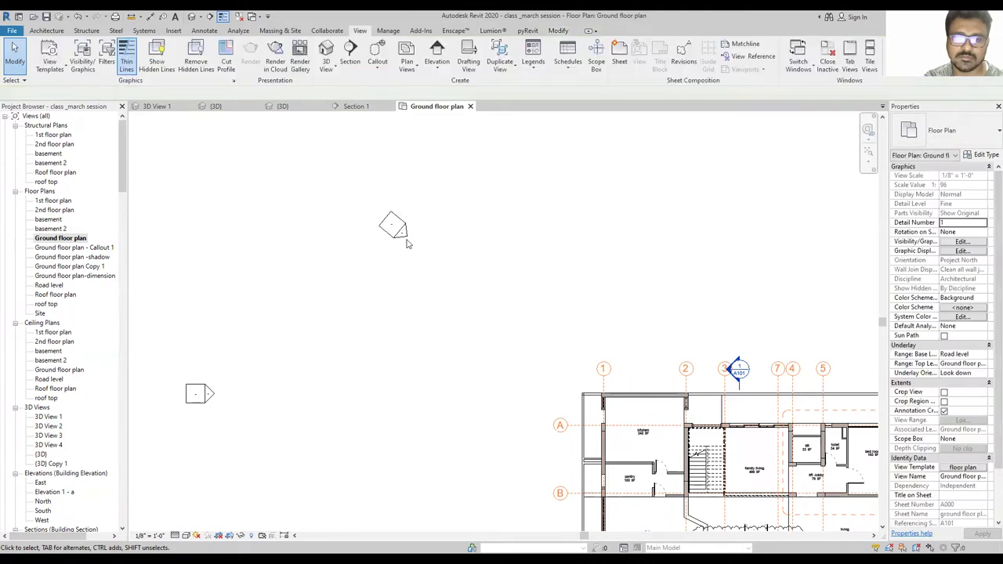
# In the Elevation 1 - a view, drag the crop region edges outward to both sides.
pyautogui.doubleClick(400, 237)
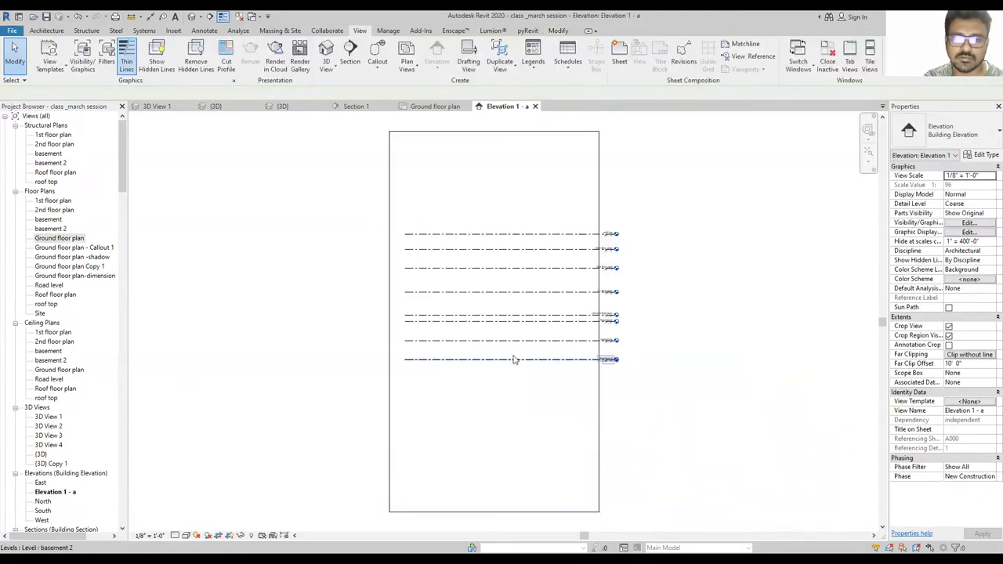
pyautogui.scroll(-3, 510, 354)
pyautogui.click(495, 384)
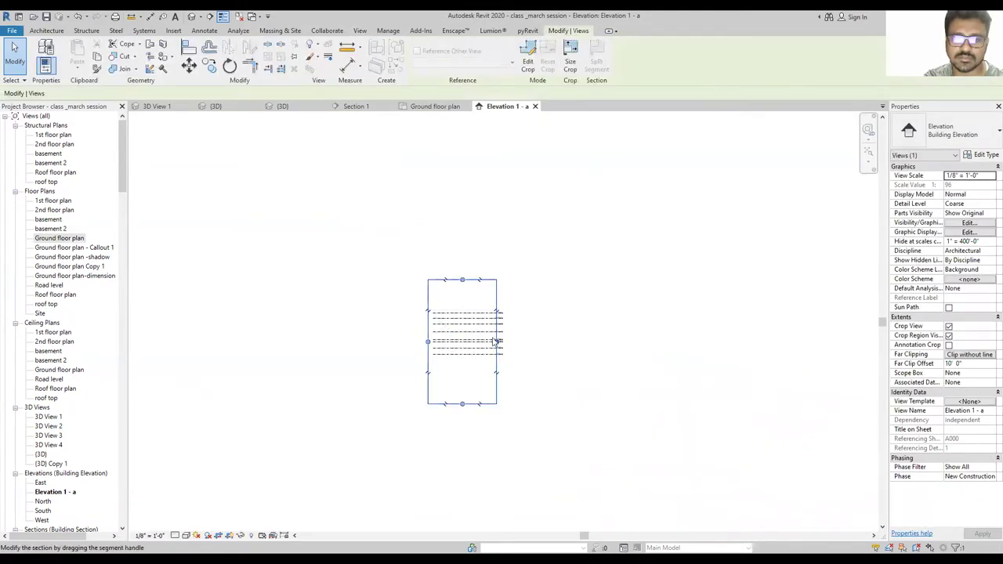
pyautogui.moveTo(497, 341); pyautogui.dragTo(621, 341)
pyautogui.moveTo(429, 342); pyautogui.dragTo(308, 342)
# Back in the Ground floor plan, select the elevation marker to show its clip line.
pyautogui.click(439, 106)
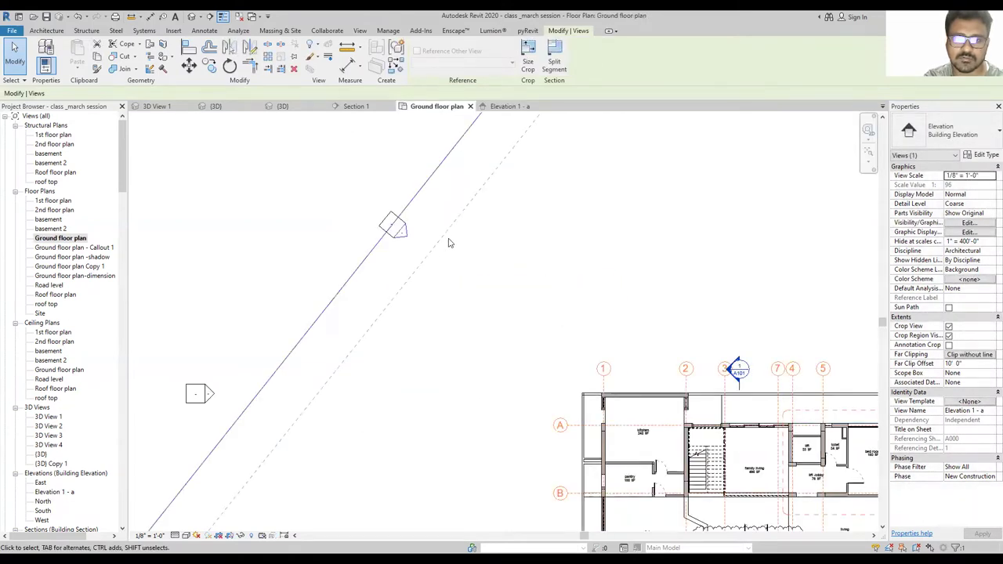
pyautogui.scroll(-5, 448, 240)
pyautogui.click(509, 250)
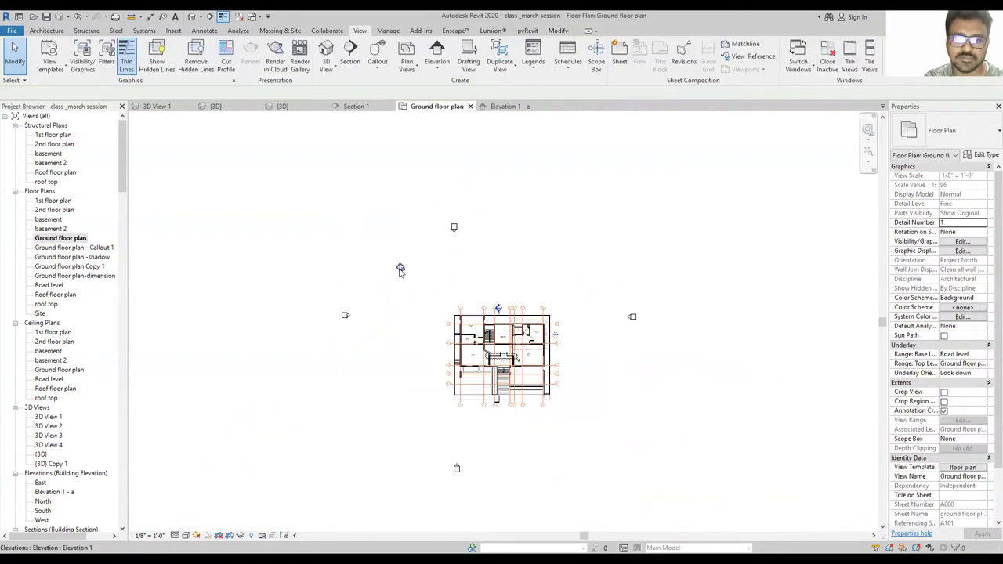
pyautogui.click(400, 268)
pyautogui.click(416, 295)
pyautogui.click(400, 268)
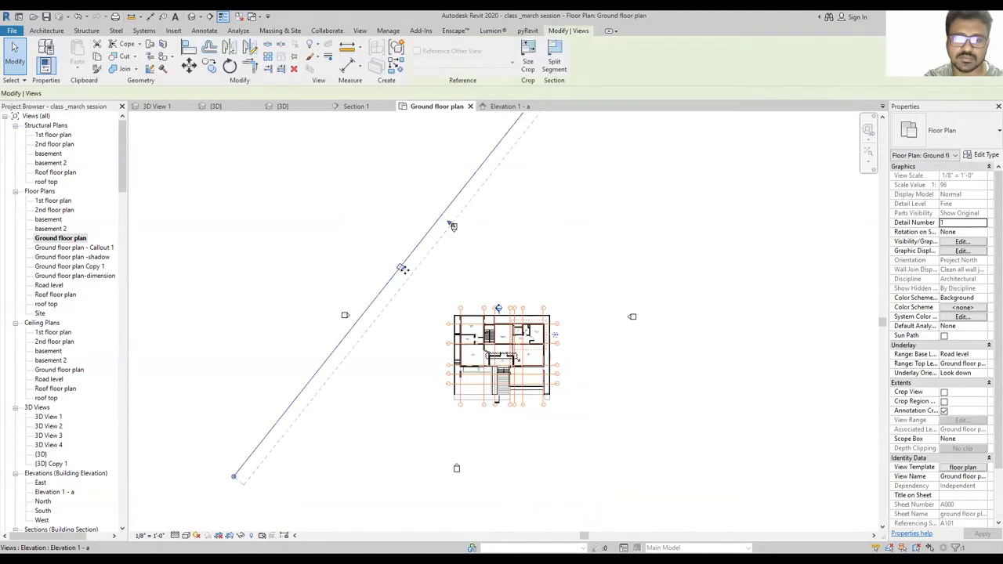
# Drag the elevation's dashed clip line to set the far clip offset to 173' 4 47/128".
pyautogui.moveTo(474, 264); pyautogui.dragTo(455, 253, button='middle')
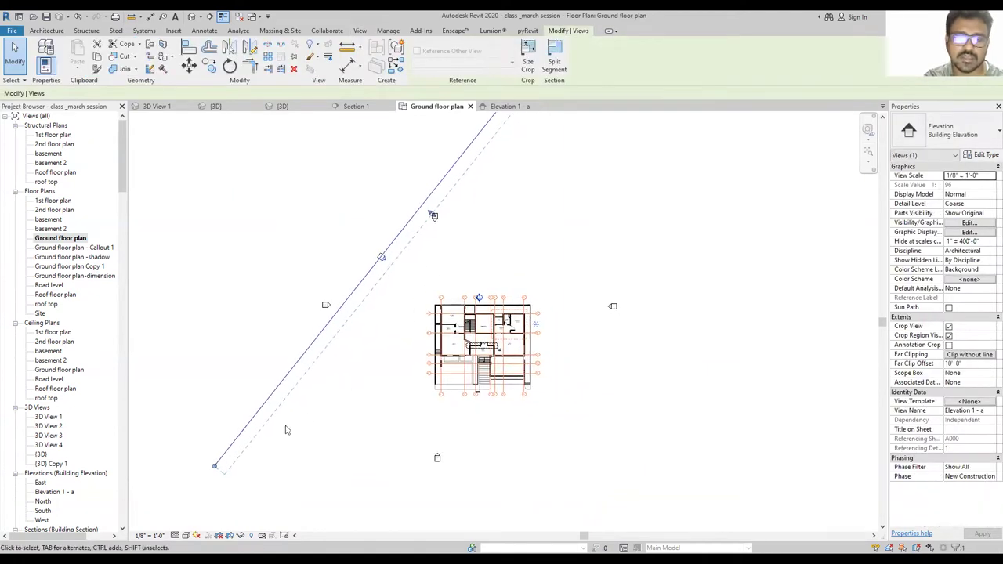
pyautogui.scroll(-3, 376, 304)
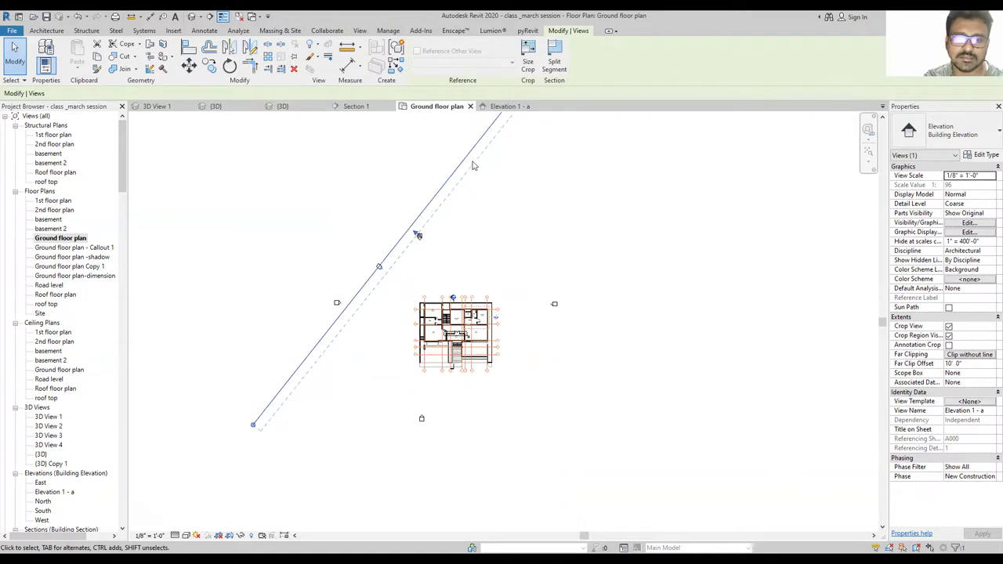
pyautogui.moveTo(463, 217); pyautogui.dragTo(398, 235, button='middle')
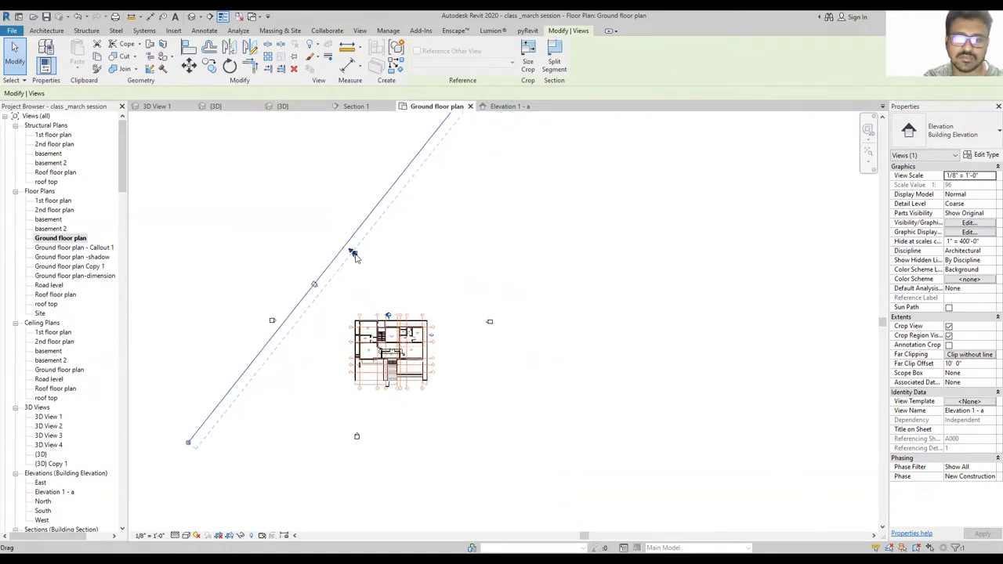
pyautogui.moveTo(354, 256); pyautogui.dragTo(392, 282)
pyautogui.moveTo(436, 323); pyautogui.dragTo(481, 352)
pyautogui.click(543, 427)
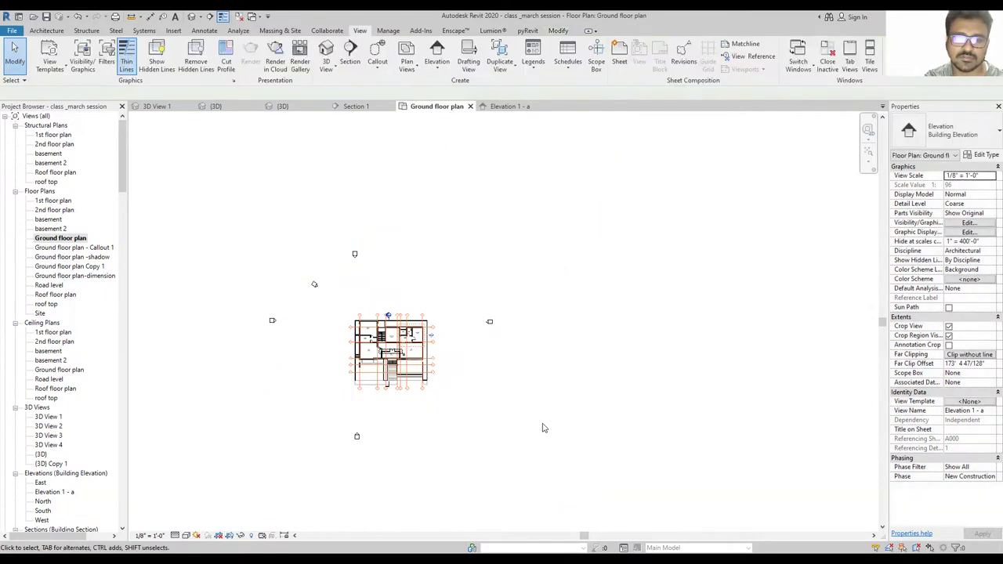
pyautogui.click(507, 104)
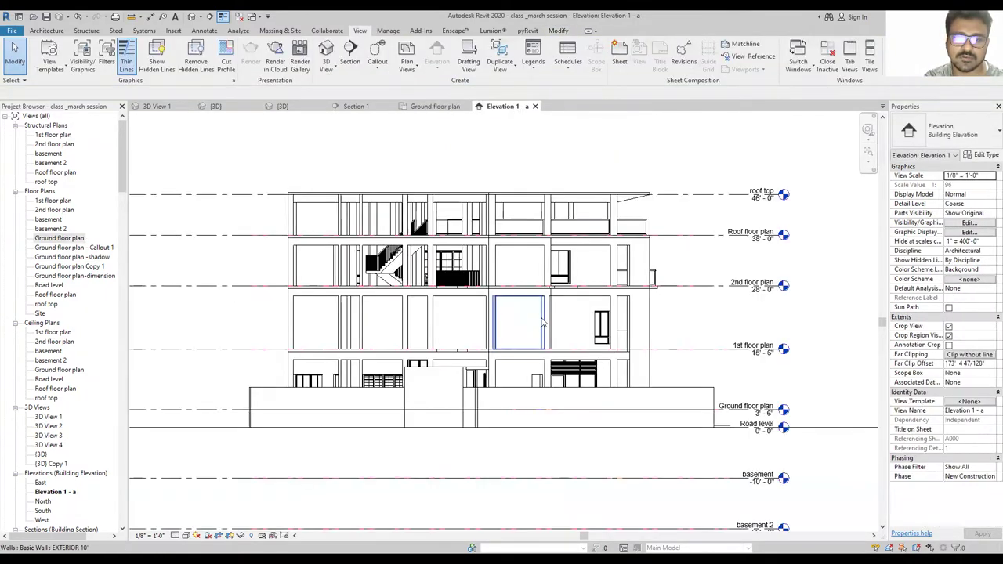
# Zoom out in Elevation 1 - a, then return to the Ground floor plan.
pyautogui.moveTo(445, 224); pyautogui.dragTo(430, 229, button='middle')
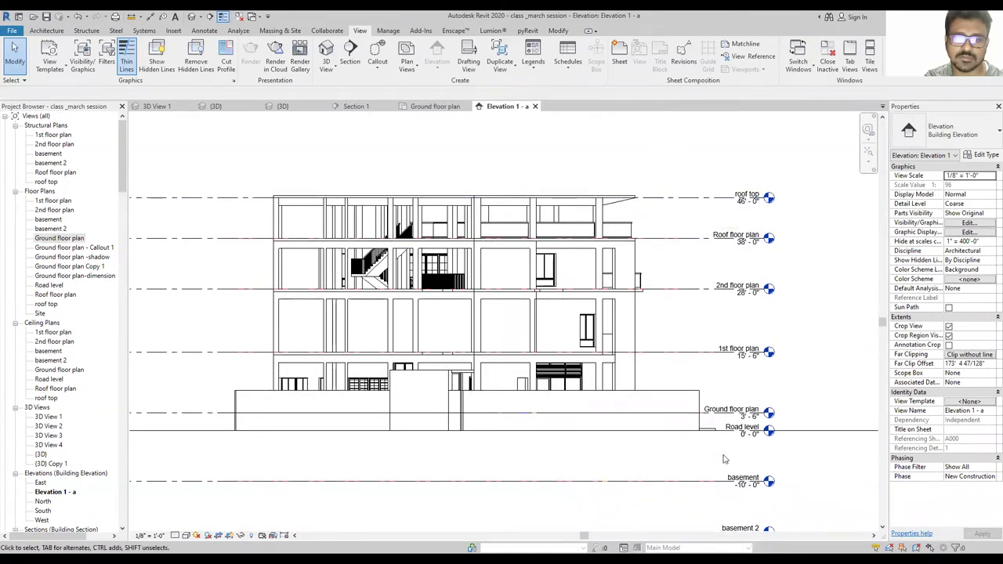
pyautogui.scroll(-3, 576, 360)
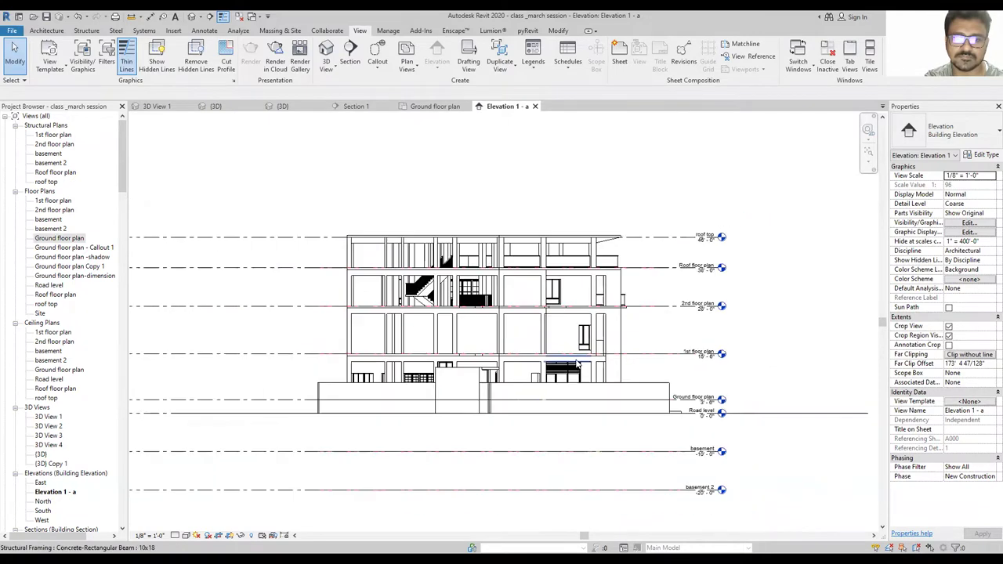
pyautogui.click(438, 107)
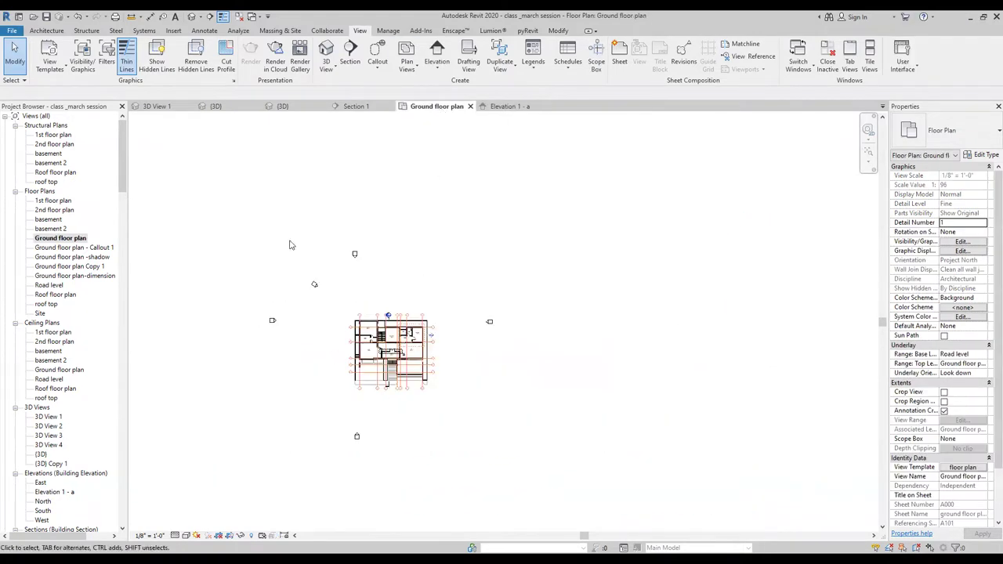
# Zoom and pan the plan to the marker above its upper-left corner and click it.
pyautogui.scroll(4, 317, 312)
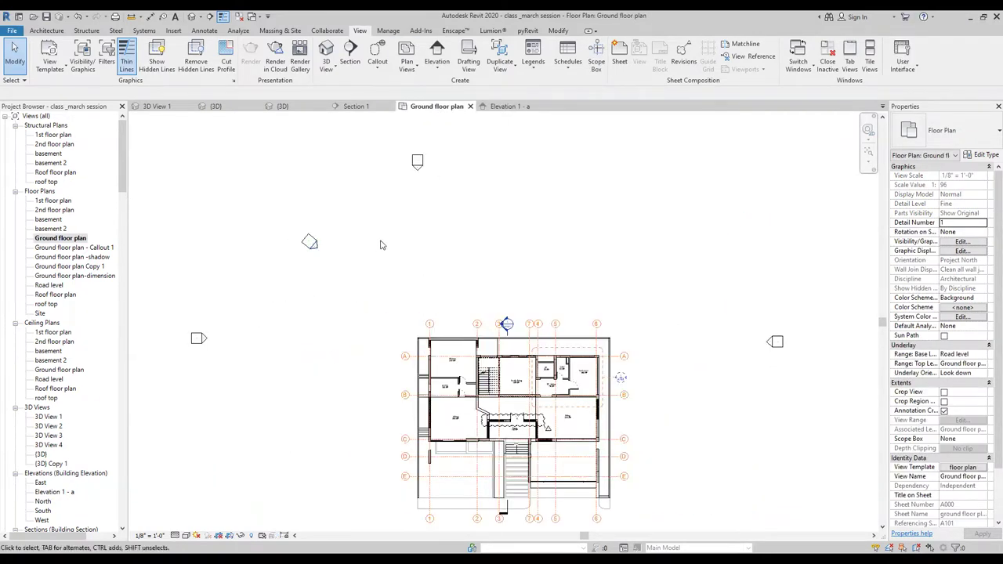
pyautogui.scroll(-3, 450, 253)
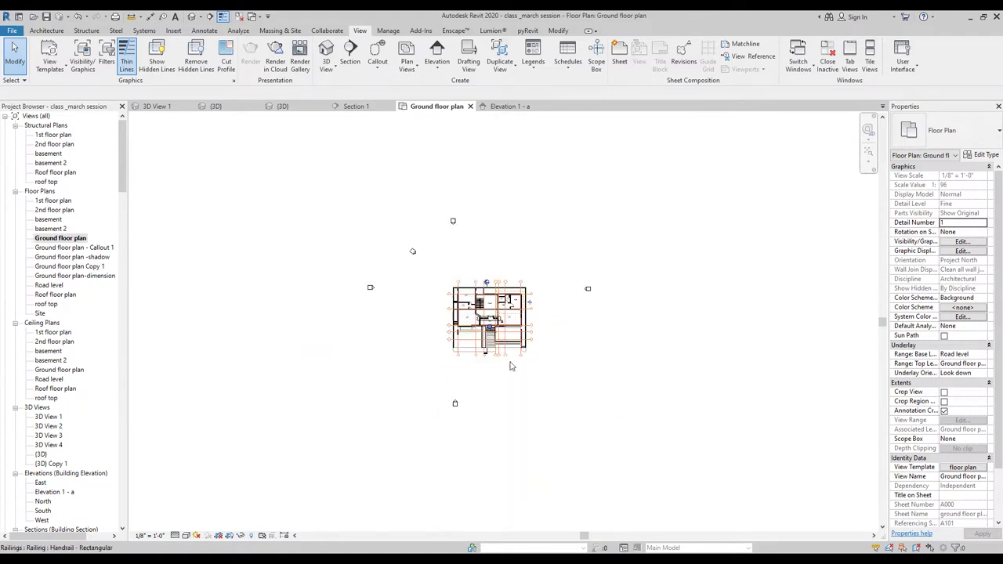
pyautogui.scroll(2, 443, 266)
pyautogui.moveTo(503, 192)
pyautogui.mouseDown(button='middle')
pyautogui.moveTo(458, 275)
pyautogui.moveTo(442, 278)
pyautogui.mouseUp(button='middle')
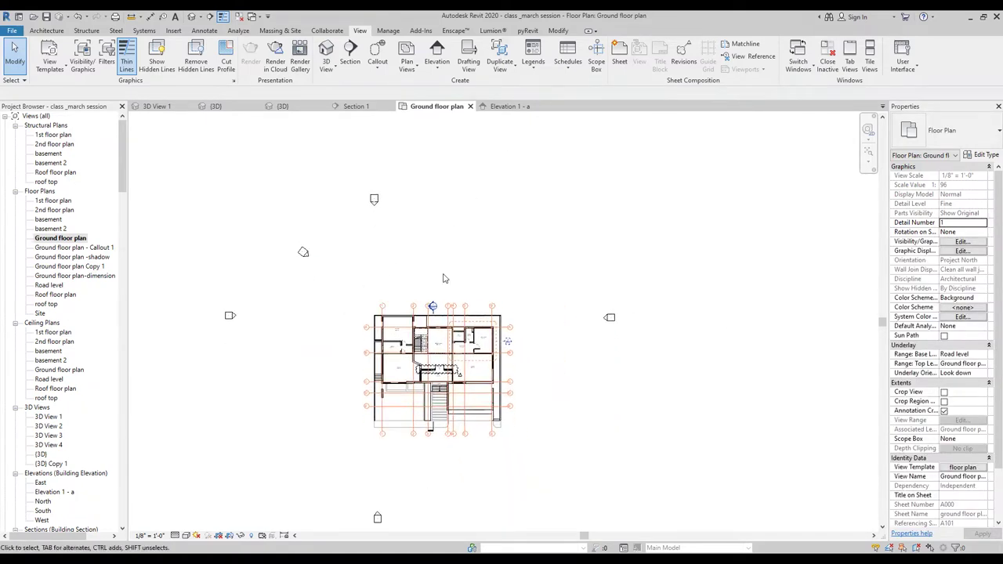
pyautogui.moveTo(392, 298); pyautogui.dragTo(446, 293, button='middle')
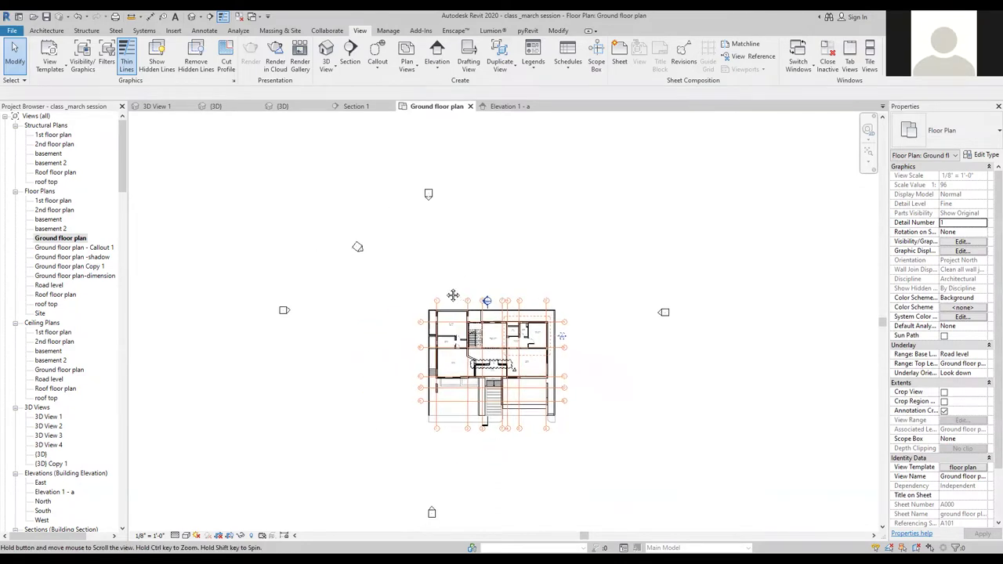
pyautogui.click(357, 247)
pyautogui.click(403, 269)
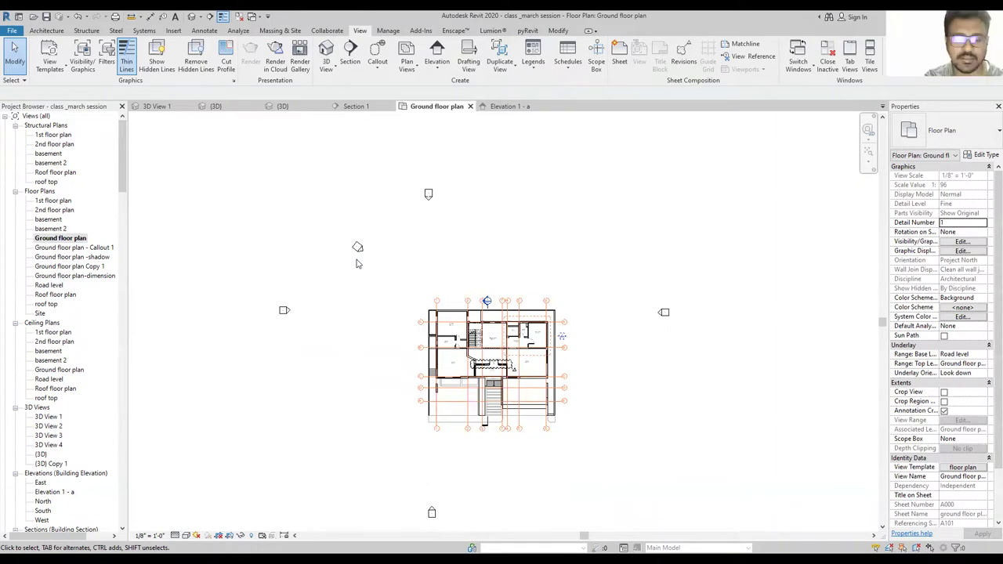
# Window-select the Elevation 1 - a marker northwest of the plan.
pyautogui.scroll(-2, 356, 271)
pyautogui.scroll(2, 314, 271)
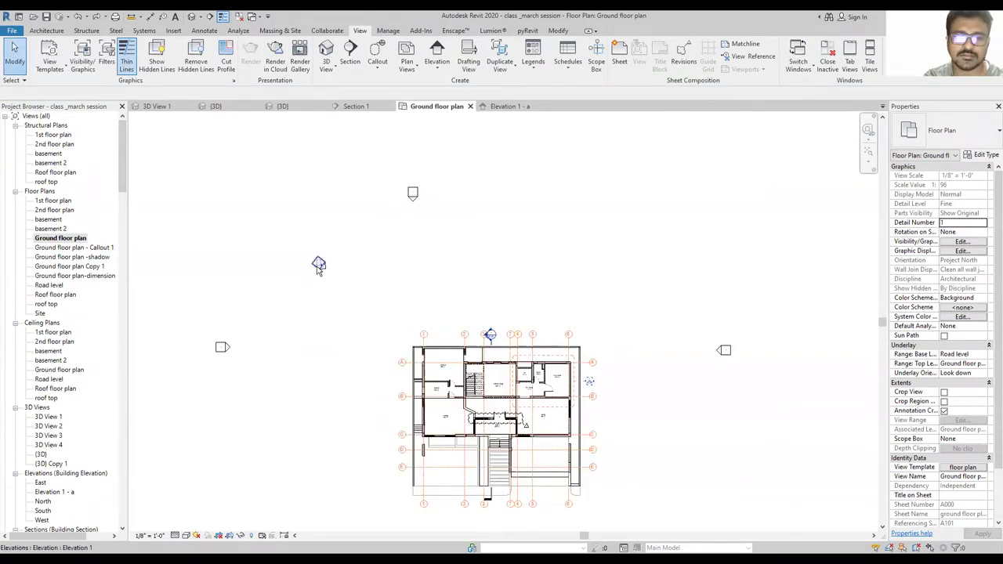
pyautogui.scroll(3, 318, 269)
pyautogui.scroll(-3, 440, 207)
pyautogui.moveTo(358, 184); pyautogui.dragTo(430, 239)
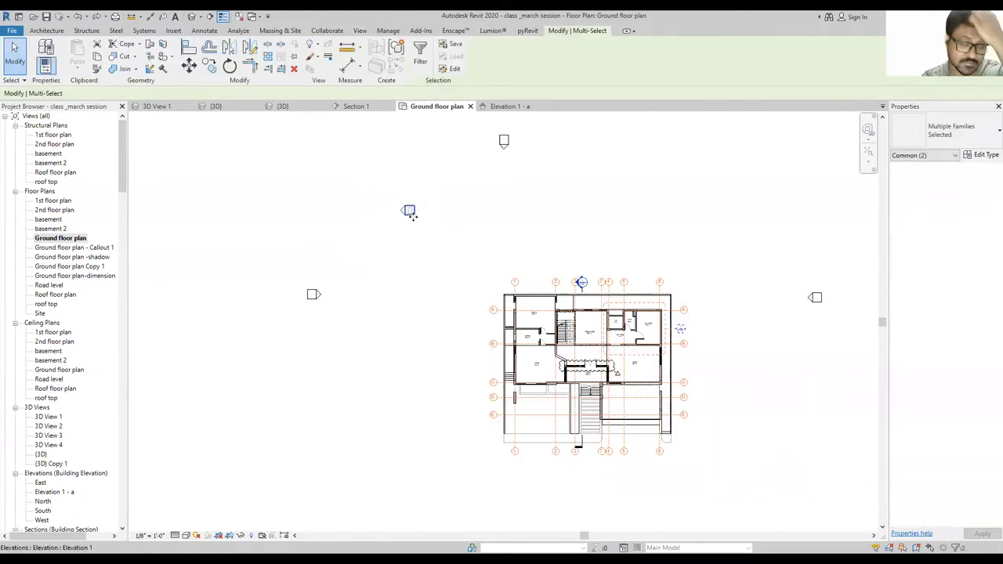
pyautogui.scroll(2, 408, 206)
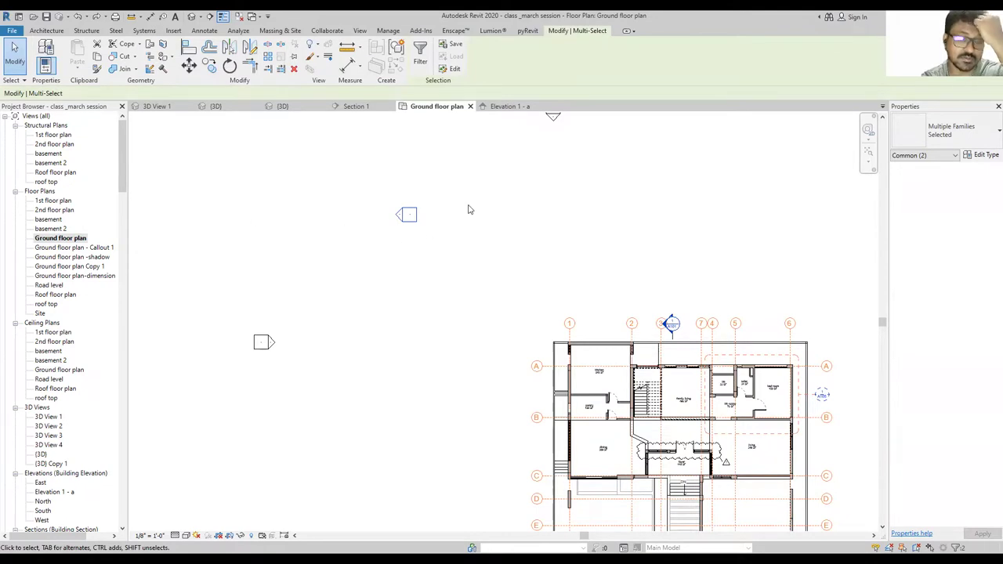
pyautogui.moveTo(347, 166); pyautogui.dragTo(525, 318)
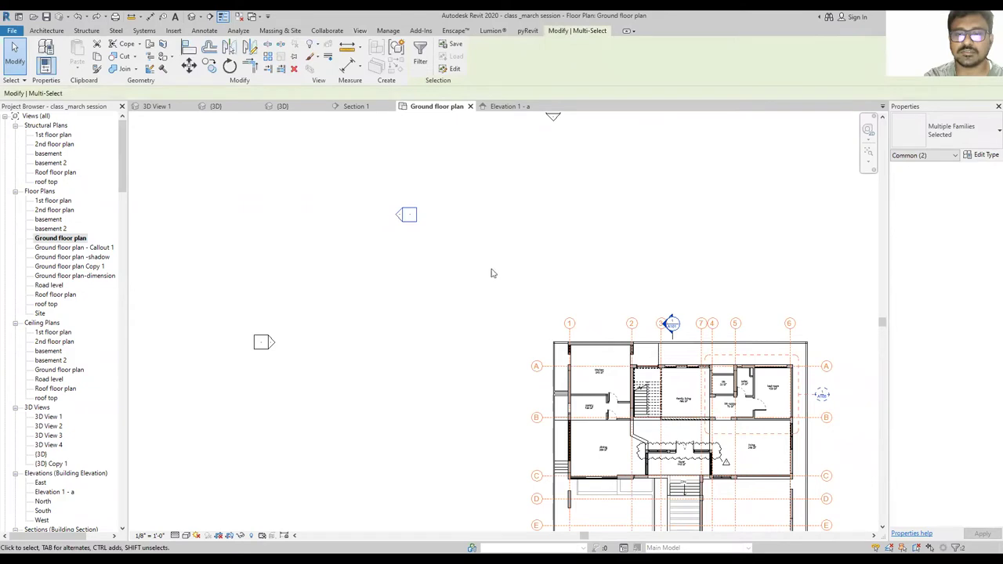
pyautogui.click(48, 31)
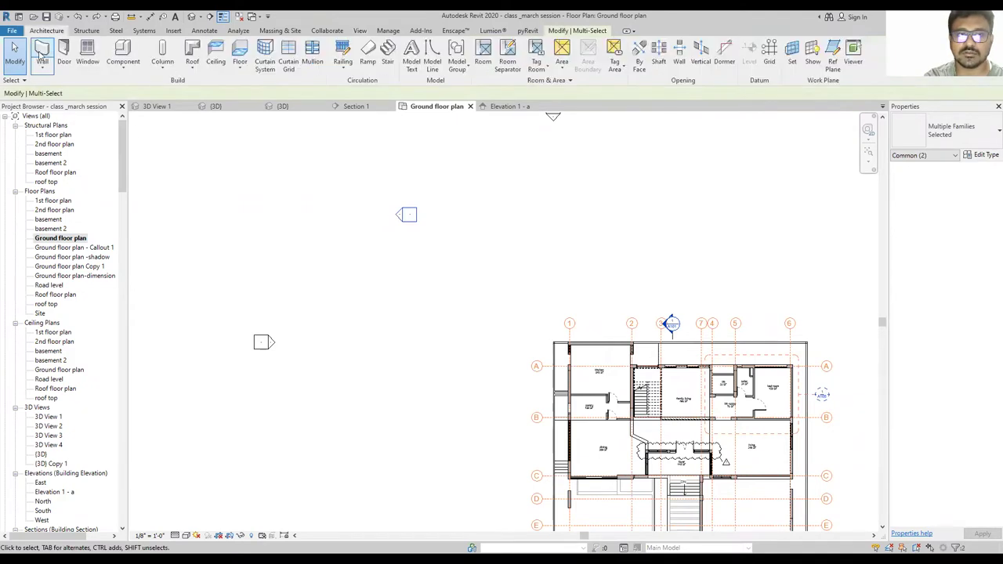
# Draw a straight diagonal wall rising to the right above the plan's left side.
pyautogui.click(42, 53)
pyautogui.click(391, 331)
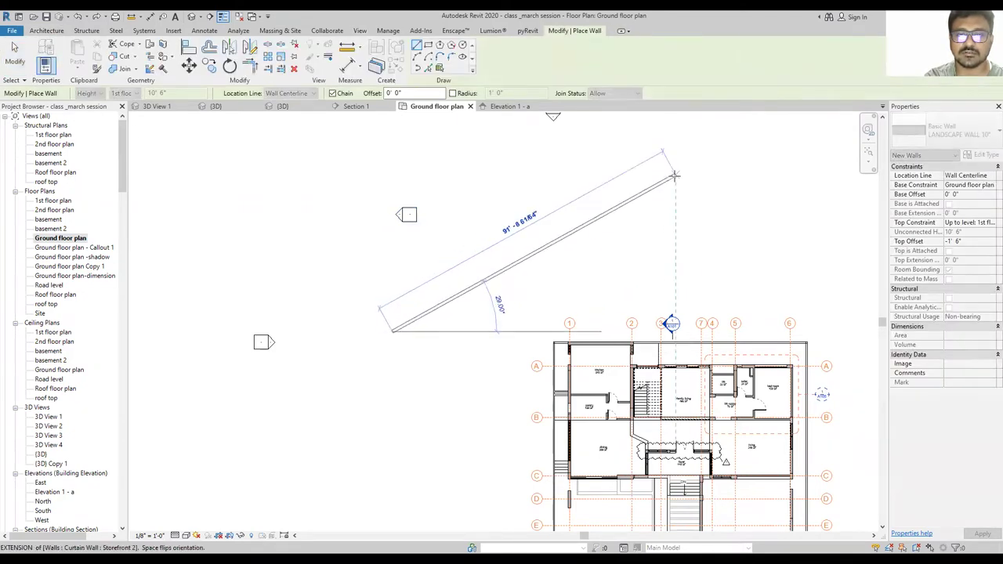
pyautogui.click(674, 174)
pyautogui.press('Escape')
pyautogui.press('Escape')
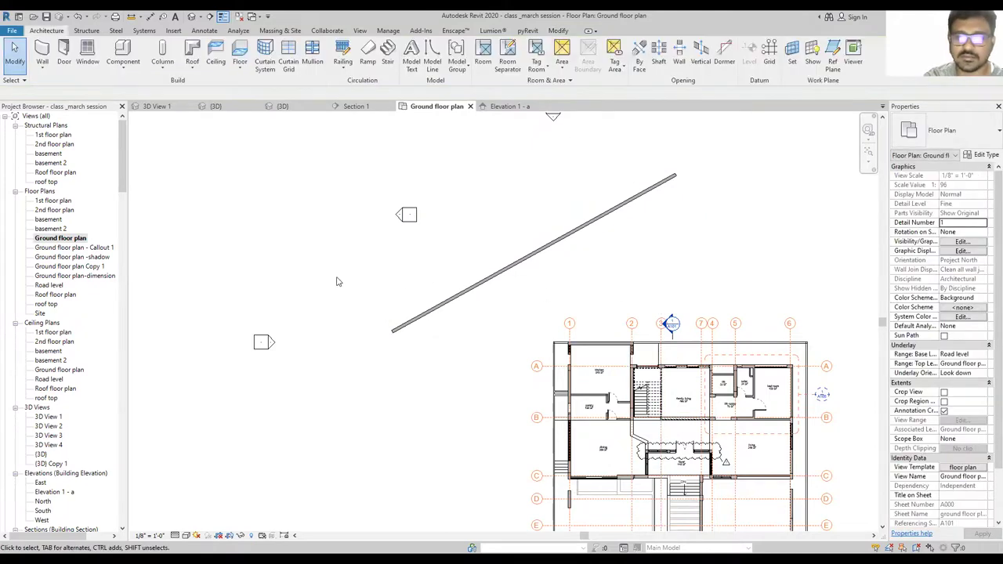
pyautogui.moveTo(523, 234); pyautogui.dragTo(477, 278, button='middle')
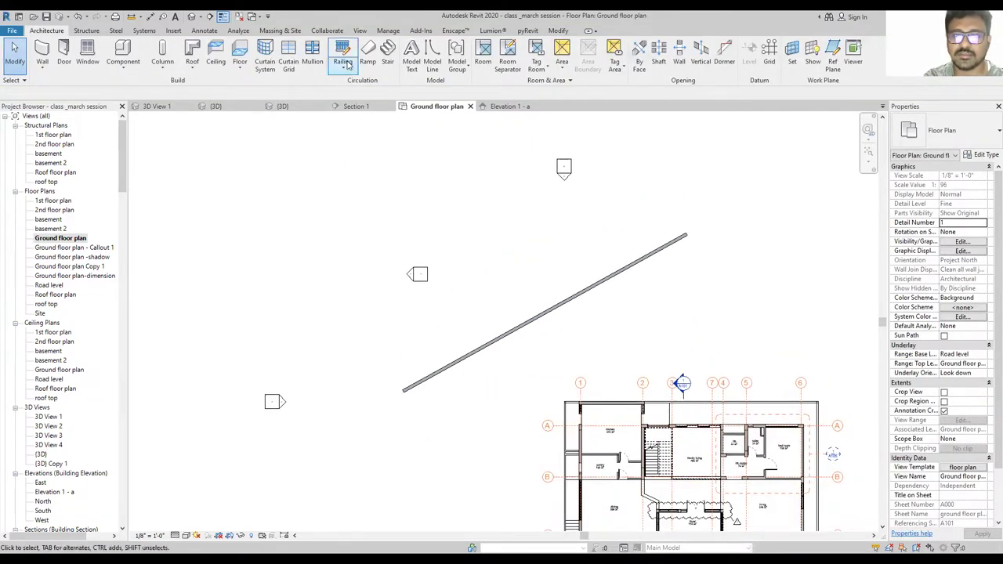
# Start a model line and cancel it.
pyautogui.click(434, 52)
pyautogui.click(363, 317)
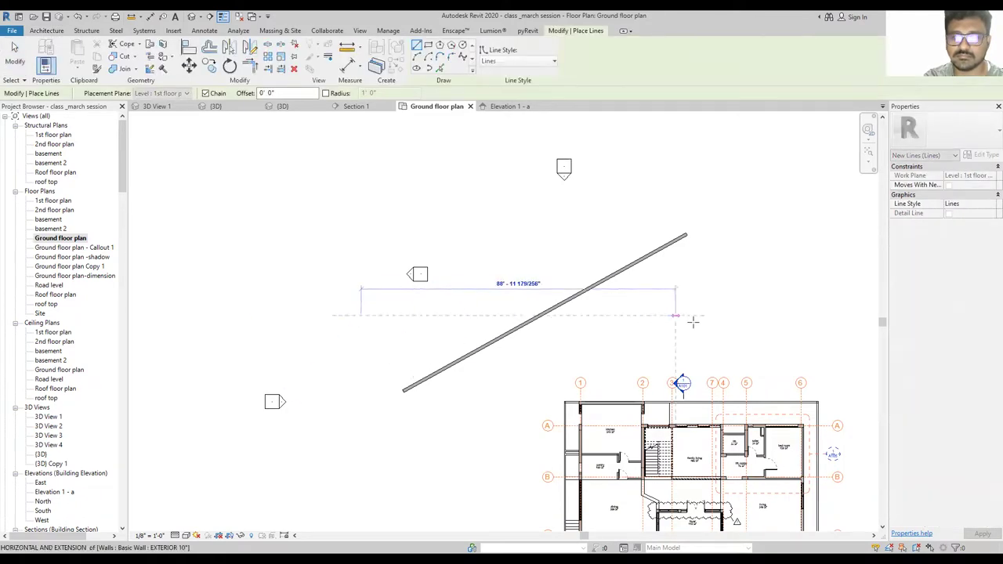
pyautogui.press('Escape')
pyautogui.press('Escape')
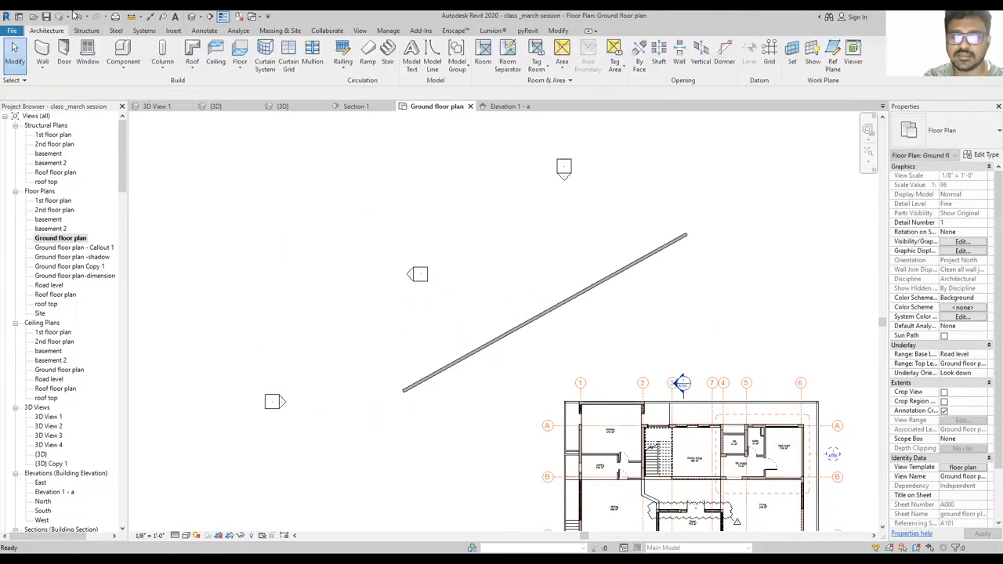
pyautogui.click(206, 30)
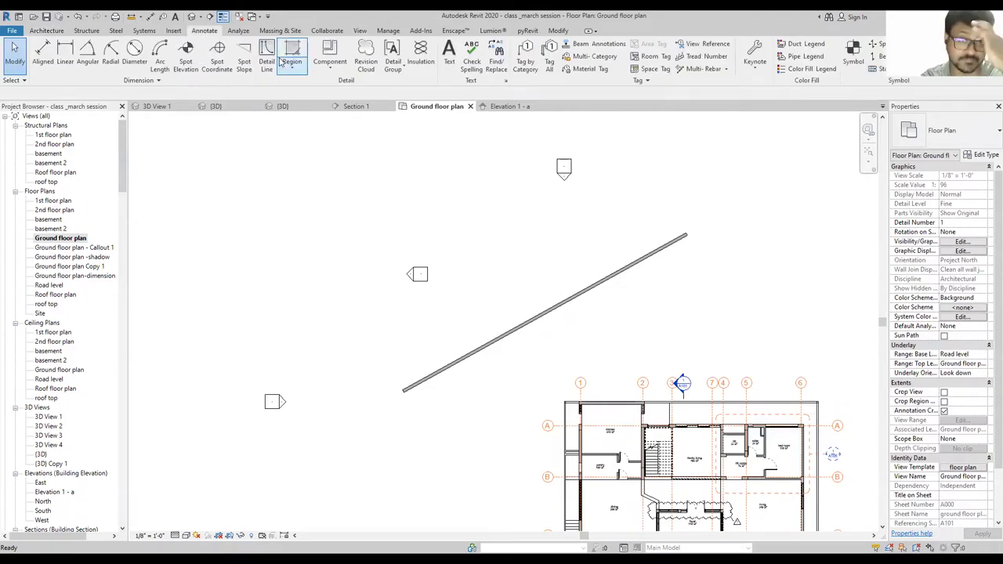
pyautogui.scroll(3, 478, 321)
# Box-select the elevation marker, clear the selection, and pan the plan.
pyautogui.moveTo(308, 191); pyautogui.dragTo(556, 343)
pyautogui.click(460, 283)
pyautogui.moveTo(314, 202); pyautogui.dragTo(460, 310)
pyautogui.click(421, 311)
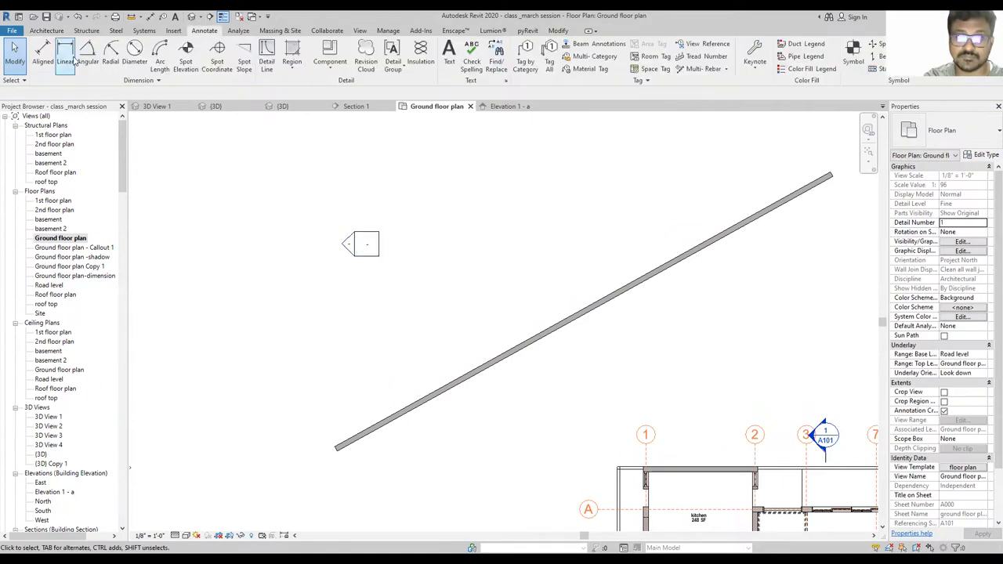
pyautogui.click(35, 31)
pyautogui.moveTo(422, 279); pyautogui.dragTo(437, 291, button='middle')
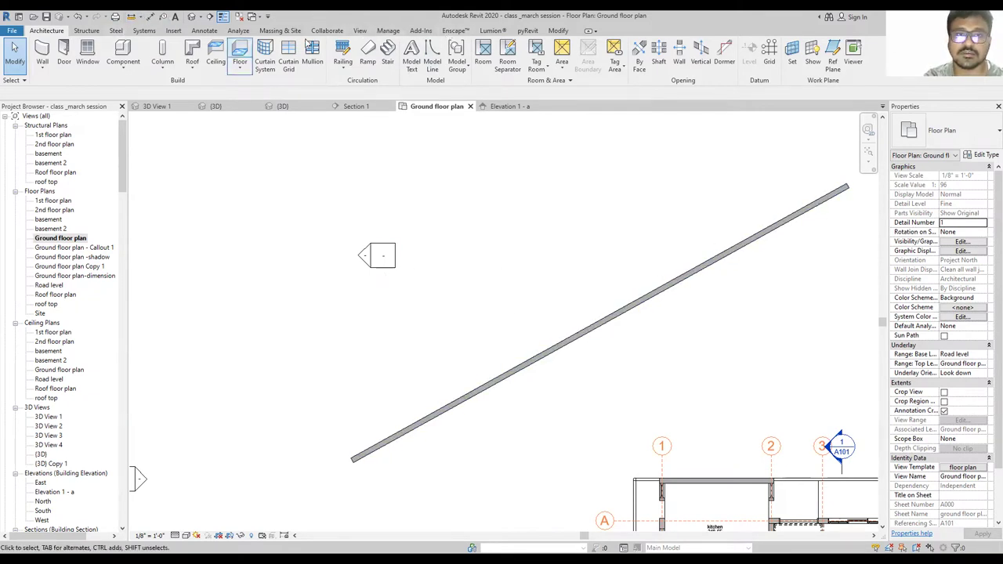
pyautogui.click(387, 31)
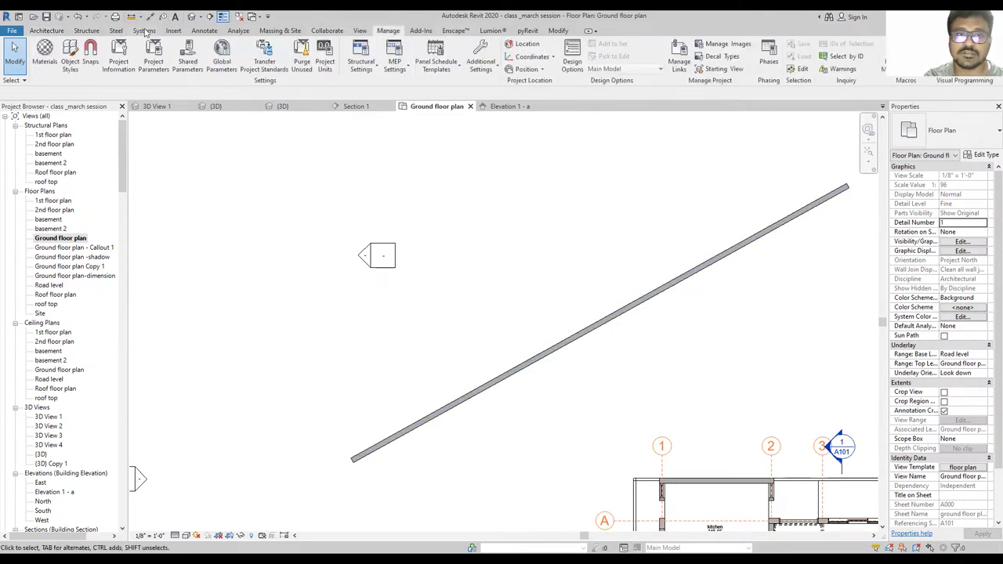
# Draw a Thin Lines detail line of about 66' 8 109/128" parallel above the wall.
pyautogui.click(203, 30)
pyautogui.click(267, 59)
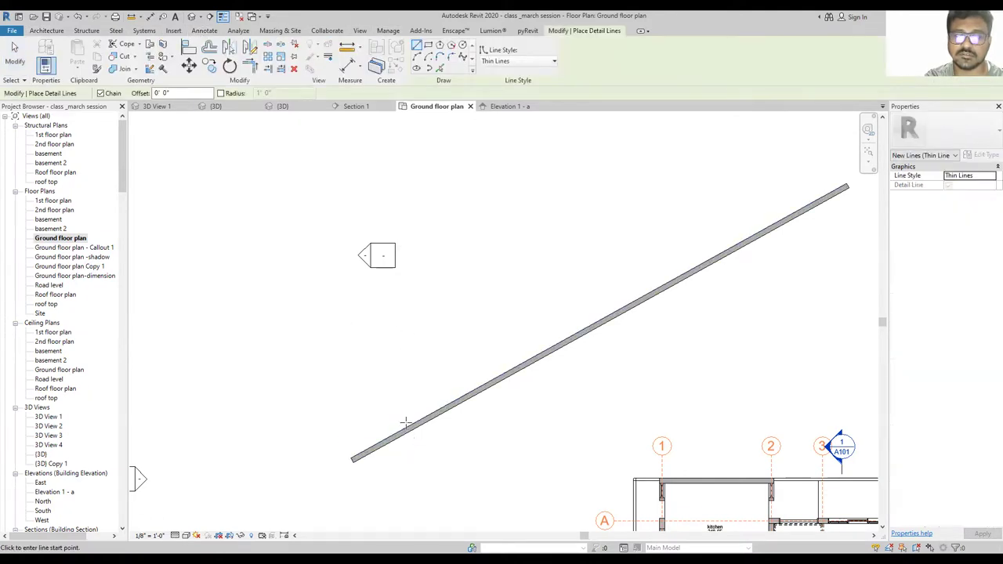
pyautogui.click(387, 358)
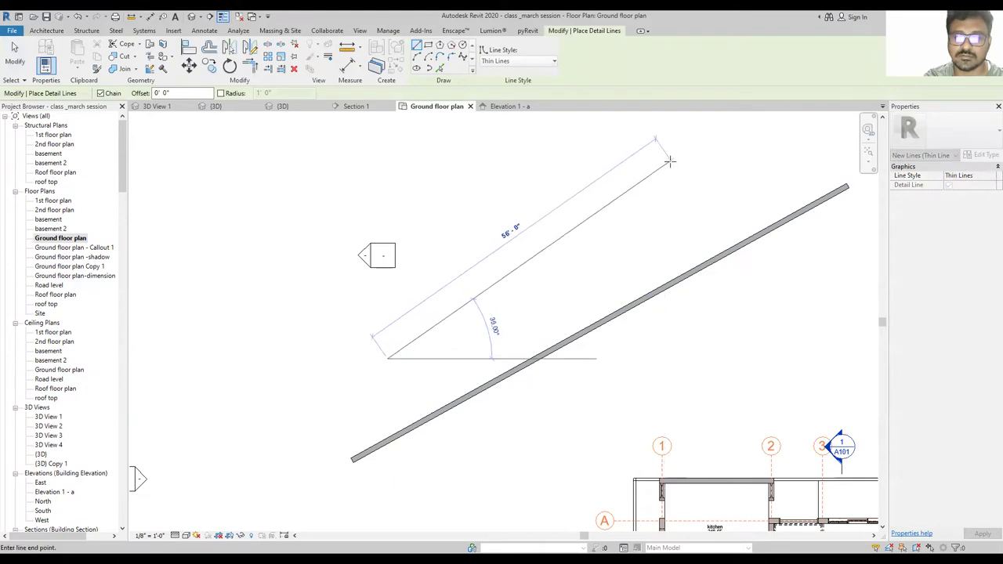
pyautogui.press('Escape')
pyautogui.click(423, 420)
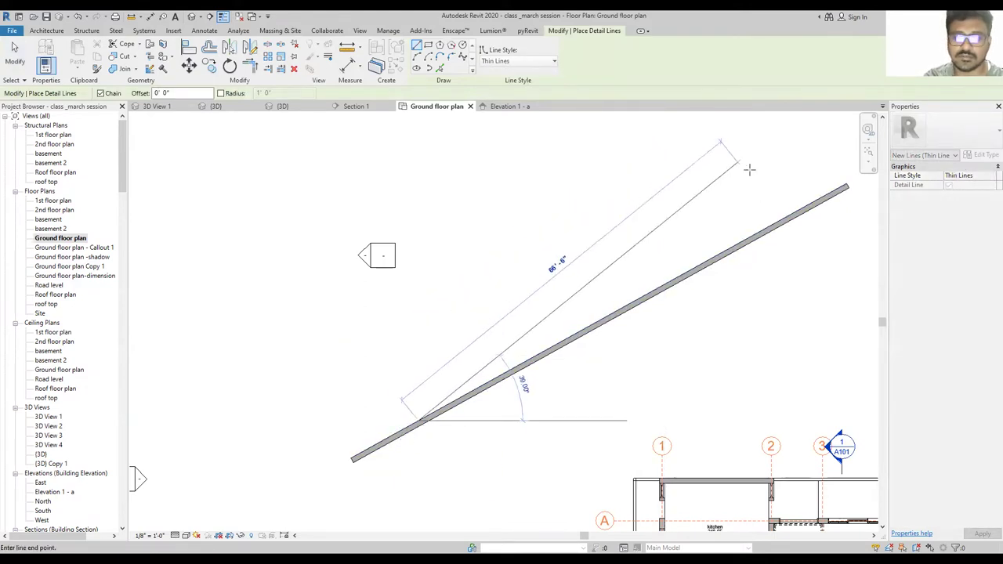
pyautogui.press('Escape')
pyautogui.press('Escape')
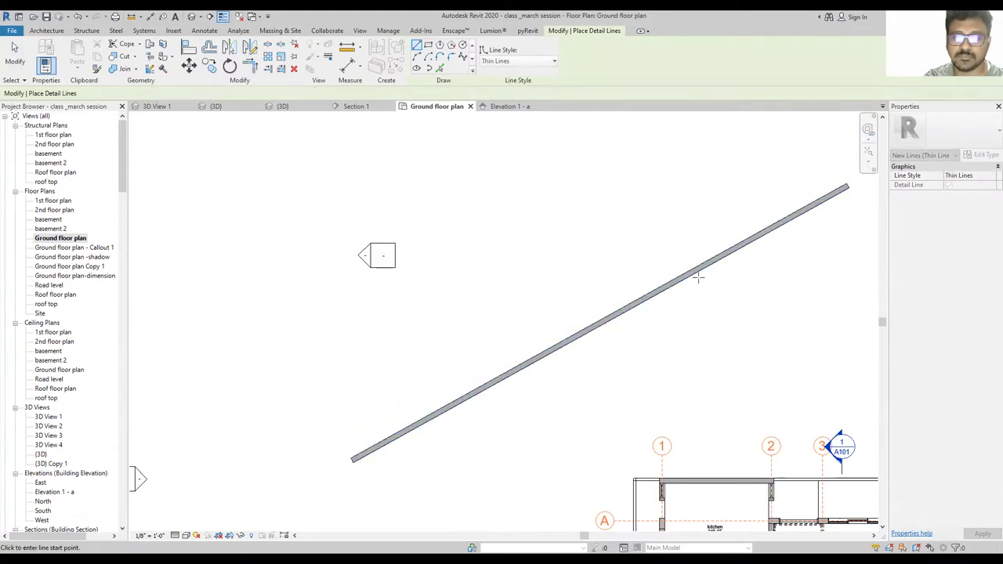
pyautogui.press('Escape')
pyautogui.click(668, 285)
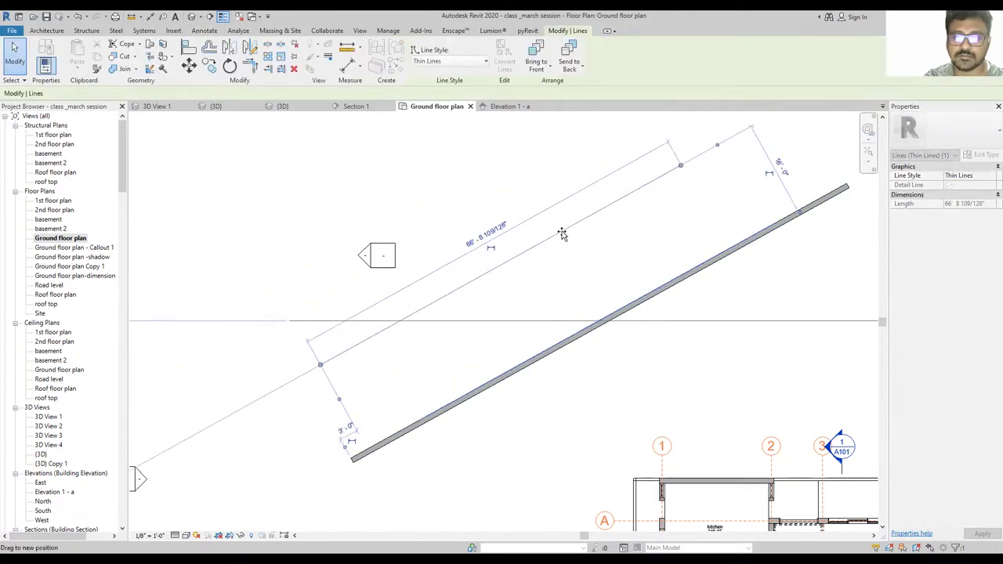
pyautogui.click(504, 300)
pyautogui.moveTo(259, 215); pyautogui.dragTo(432, 292)
# Use Align (AL) to snap the elevation marker onto the sloped detail line.
pyautogui.press('a')
pyautogui.press('l')
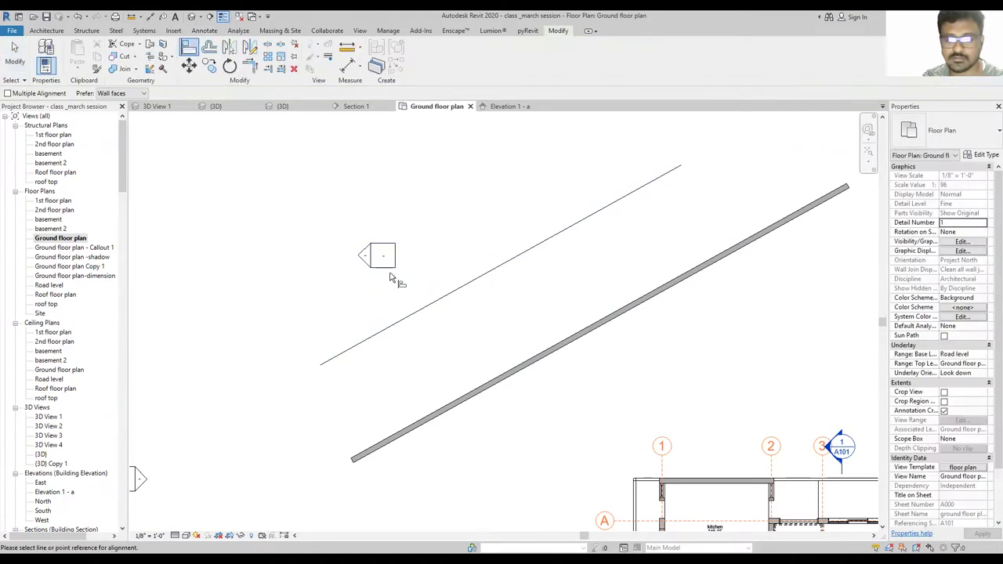
pyautogui.click(426, 306)
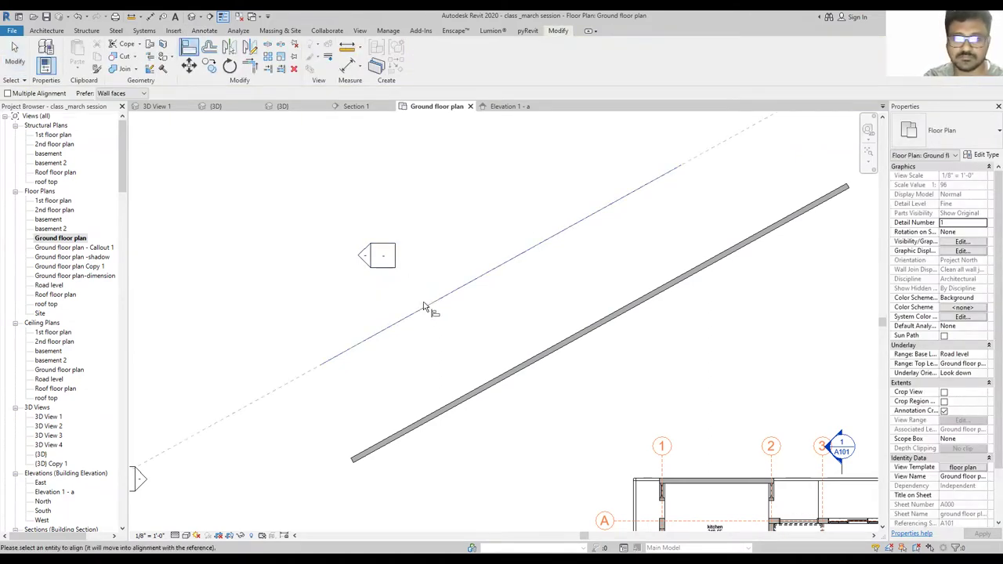
pyautogui.click(379, 260)
pyautogui.press('Escape')
# Select the elevation marker and rotate it square to the sloped detail line.
pyautogui.moveTo(313, 266)
pyautogui.mouseDown()
pyautogui.moveTo(459, 382)
pyautogui.moveTo(437, 369)
pyautogui.mouseUp()
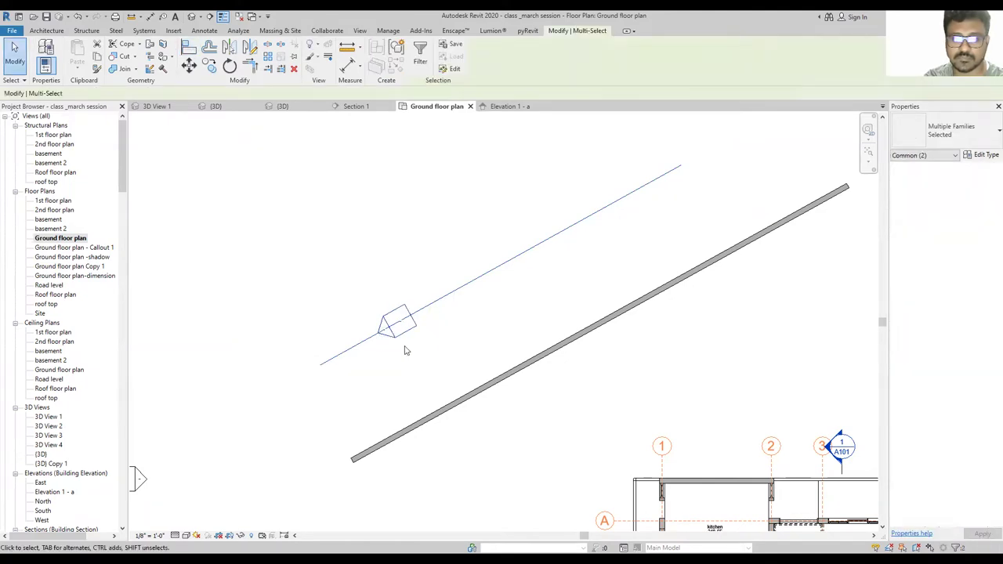
pyautogui.press('Escape')
pyautogui.moveTo(346, 246); pyautogui.dragTo(448, 376)
pyautogui.press('Escape')
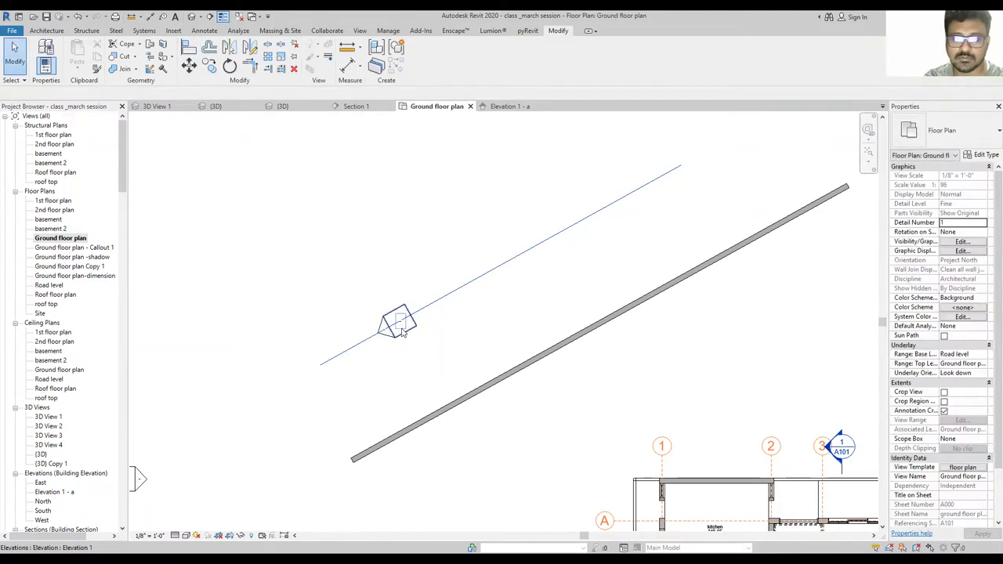
pyautogui.click(400, 328)
pyautogui.scroll(-6, 468, 326)
pyautogui.scroll(6, 469, 326)
pyautogui.press('Escape')
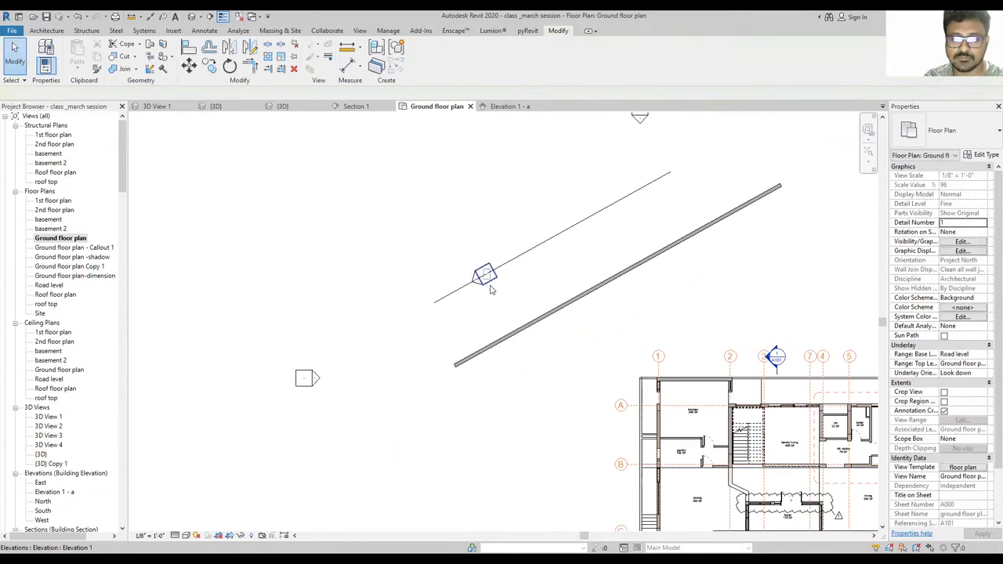
pyautogui.click(487, 281)
pyautogui.scroll(2, 490, 262)
pyautogui.click(445, 251)
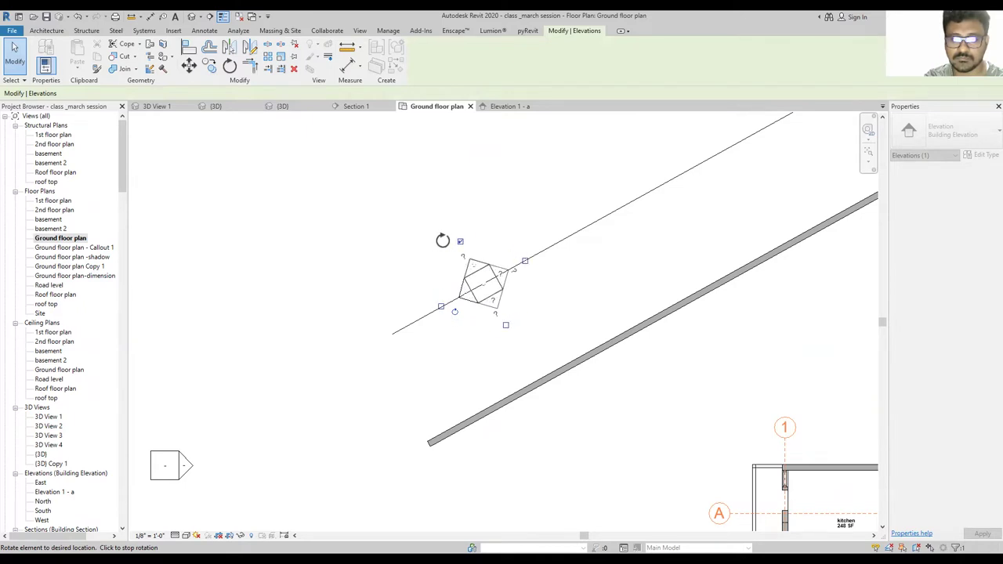
pyautogui.click(443, 240)
pyautogui.click(580, 300)
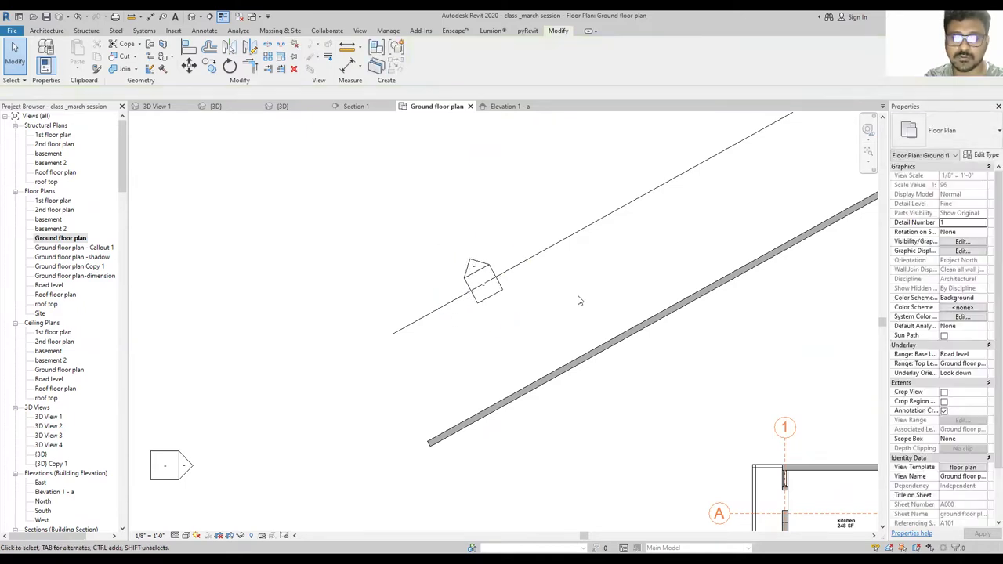
# Check the marker's opposite direction box, uncheck Elevation 1 - a, and confirm the deletion.
pyautogui.scroll(-2, 503, 318)
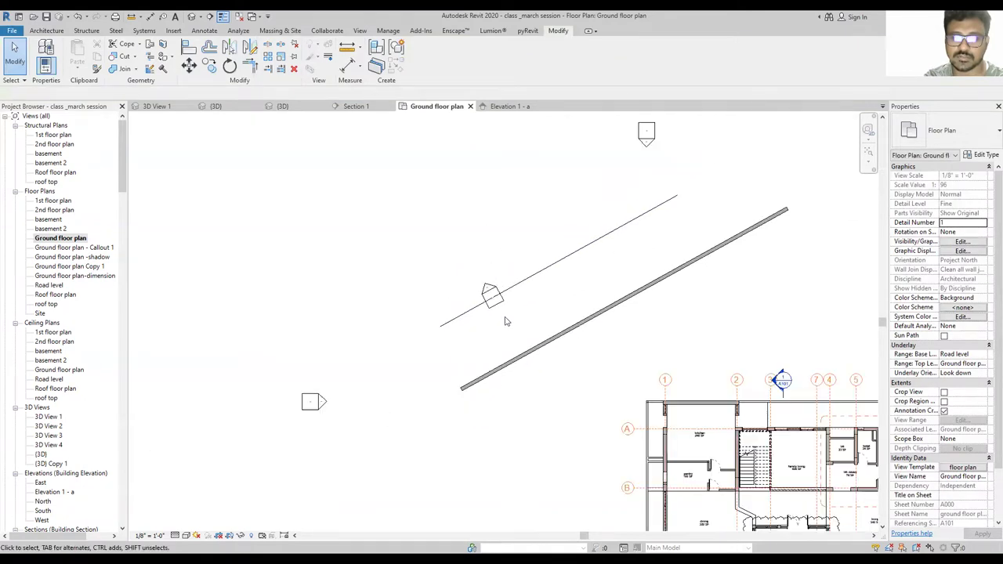
pyautogui.scroll(2, 546, 288)
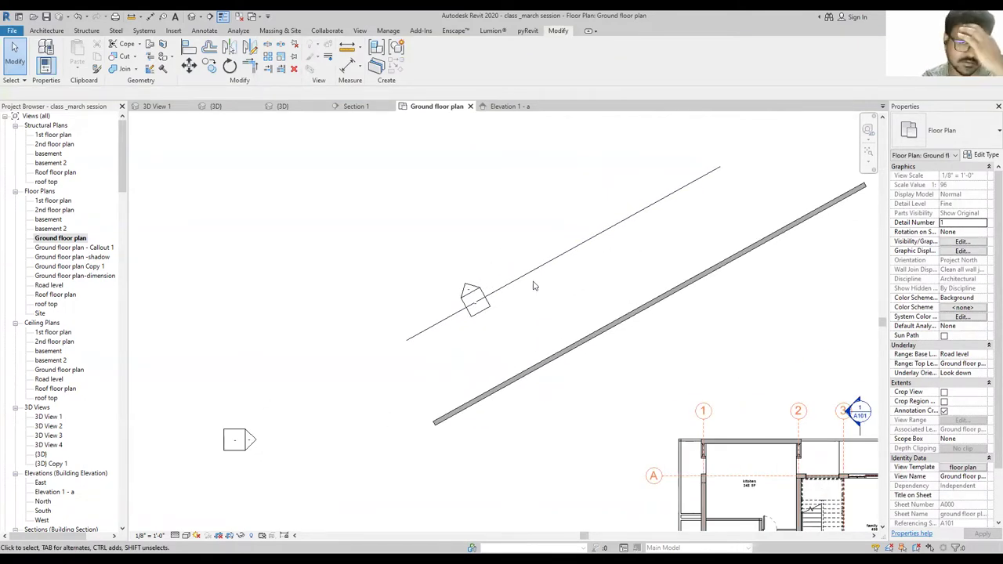
pyautogui.moveTo(394, 243); pyautogui.dragTo(562, 382)
pyautogui.click(493, 334)
pyautogui.click(474, 302)
pyautogui.click(492, 333)
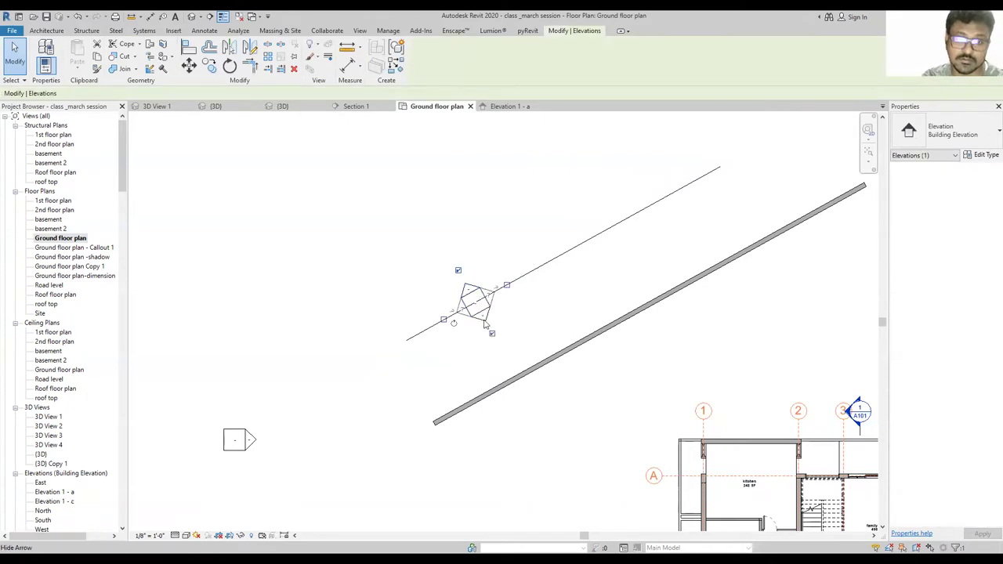
pyautogui.click(458, 270)
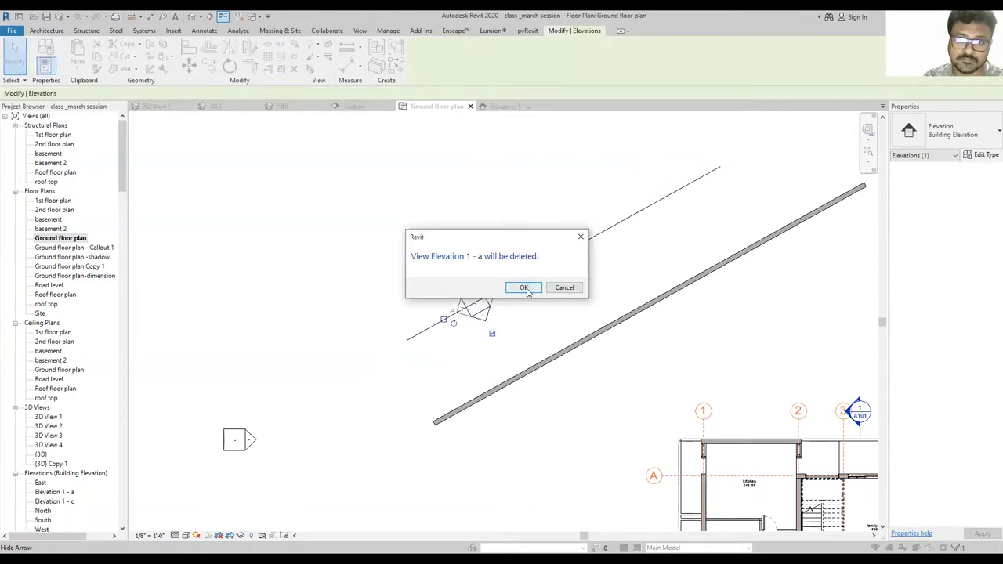
pyautogui.click(523, 288)
pyautogui.click(551, 314)
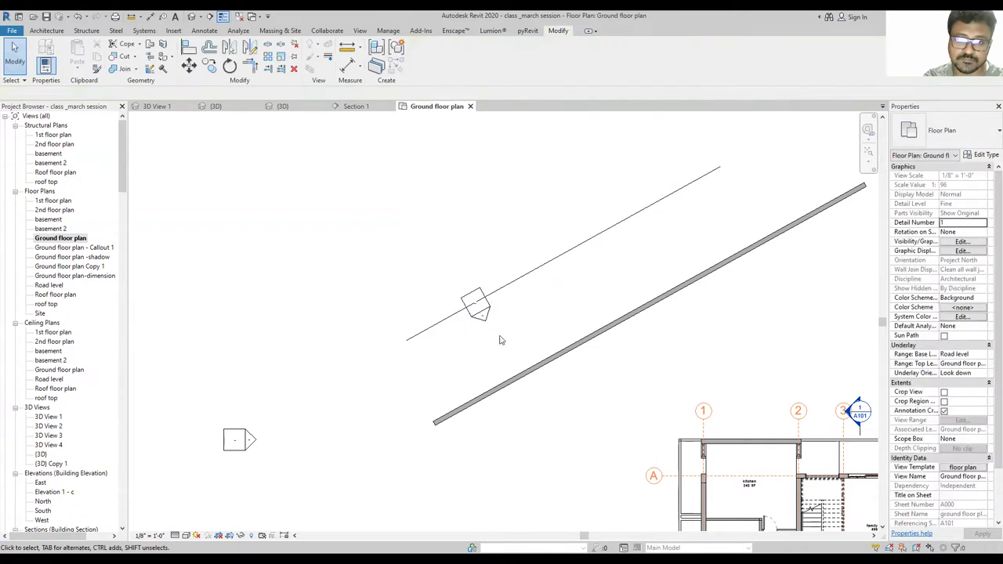
# Inspect the sloped detail line's dimensions, then undo the marker's rotation.
pyautogui.scroll(-2, 497, 313)
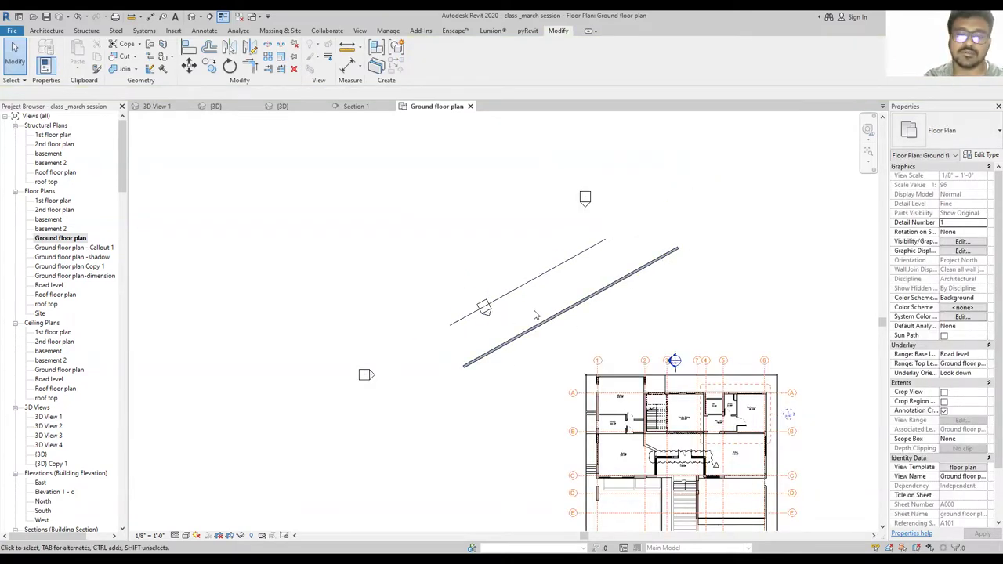
pyautogui.scroll(3, 525, 287)
pyautogui.click(523, 286)
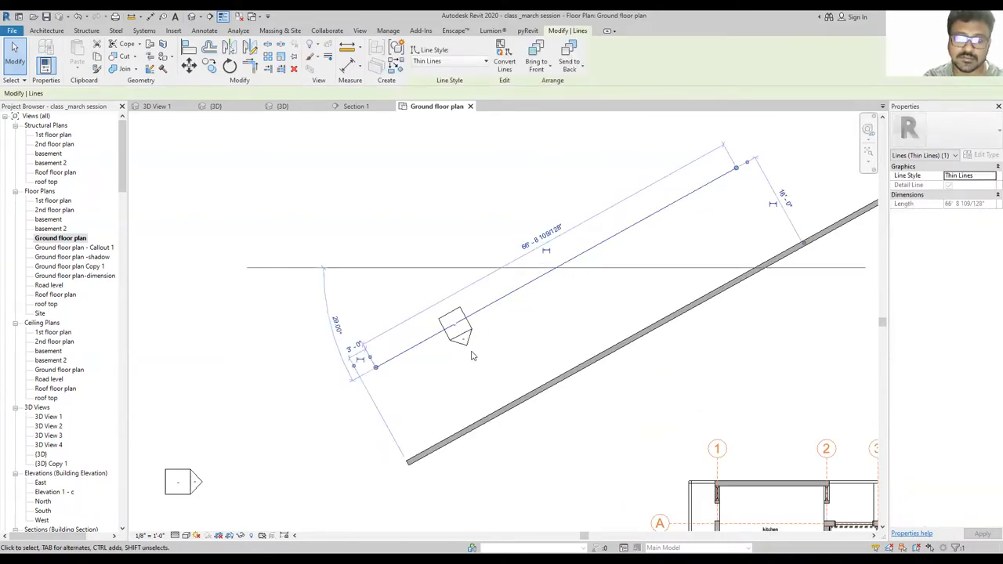
pyautogui.click(503, 341)
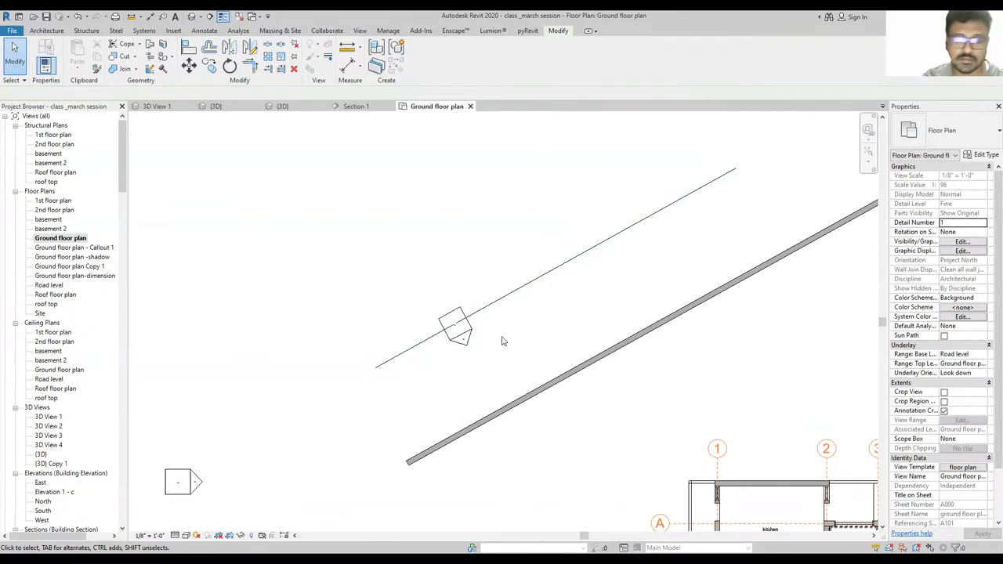
pyautogui.scroll(-2, 503, 341)
pyautogui.moveTo(425, 244); pyautogui.dragTo(500, 339)
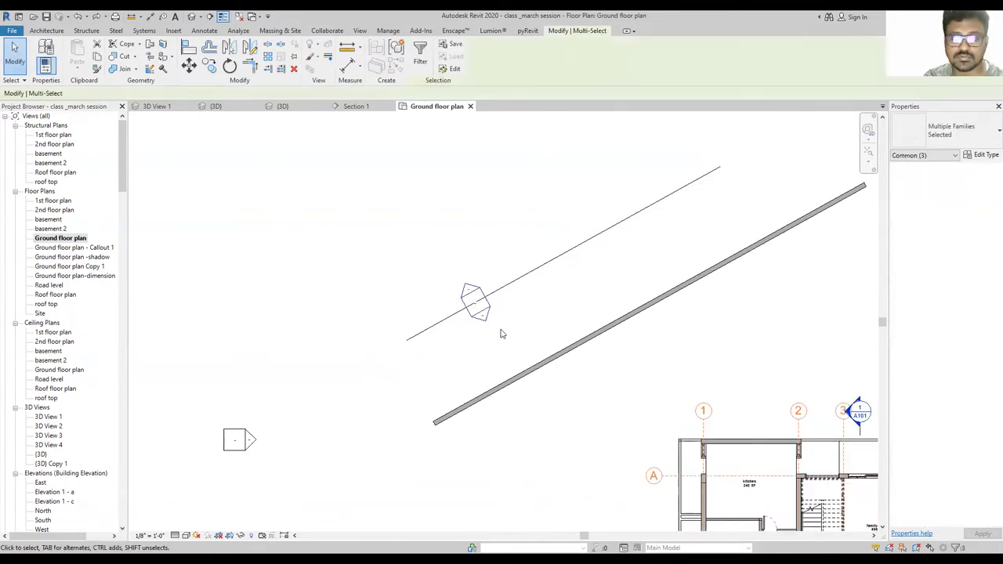
pyautogui.click(501, 339)
pyautogui.hotkey('ctrl', 'z')
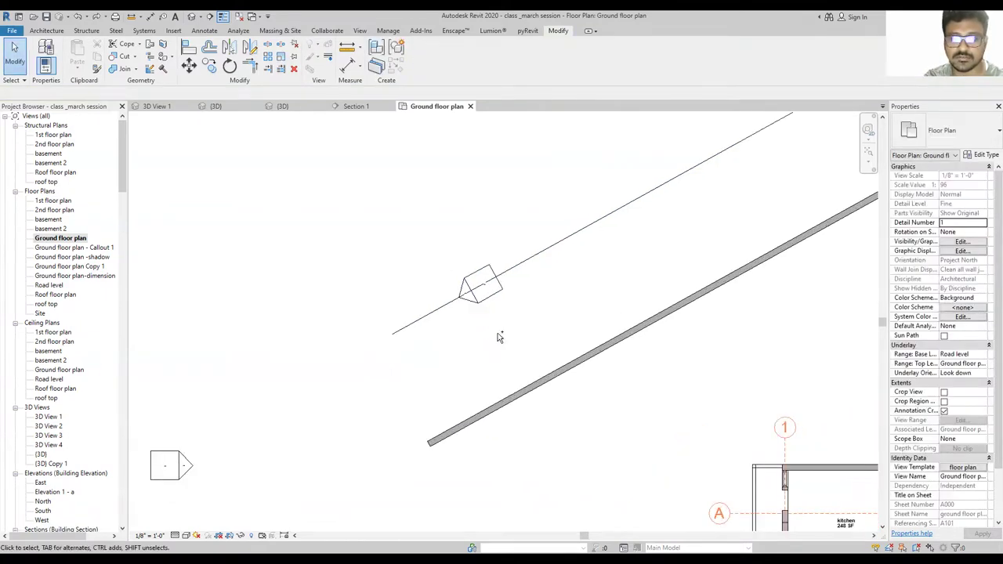
# Draw a horizontal detail line crossing the sloped line as a reference.
pyautogui.click(352, 68)
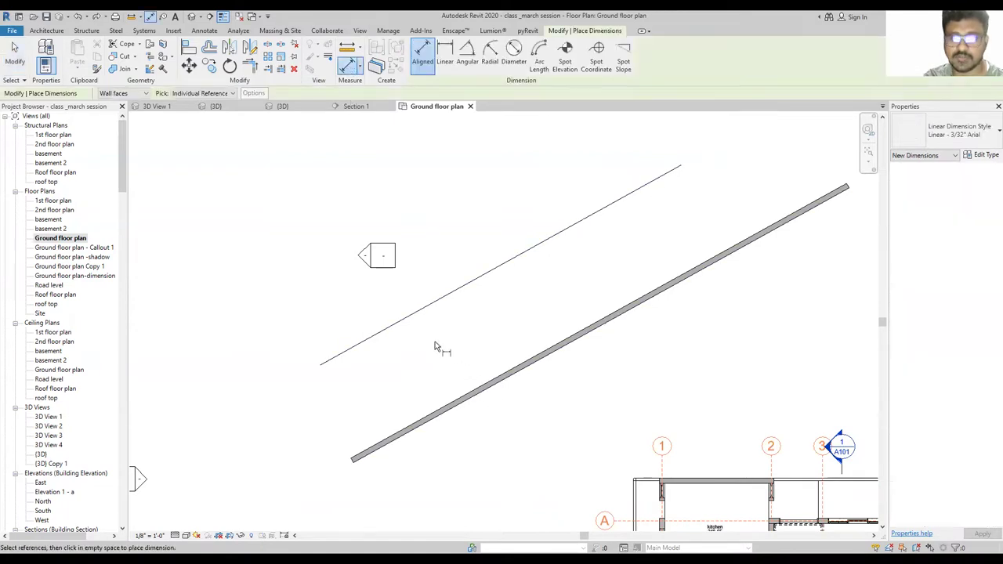
pyautogui.press('Escape')
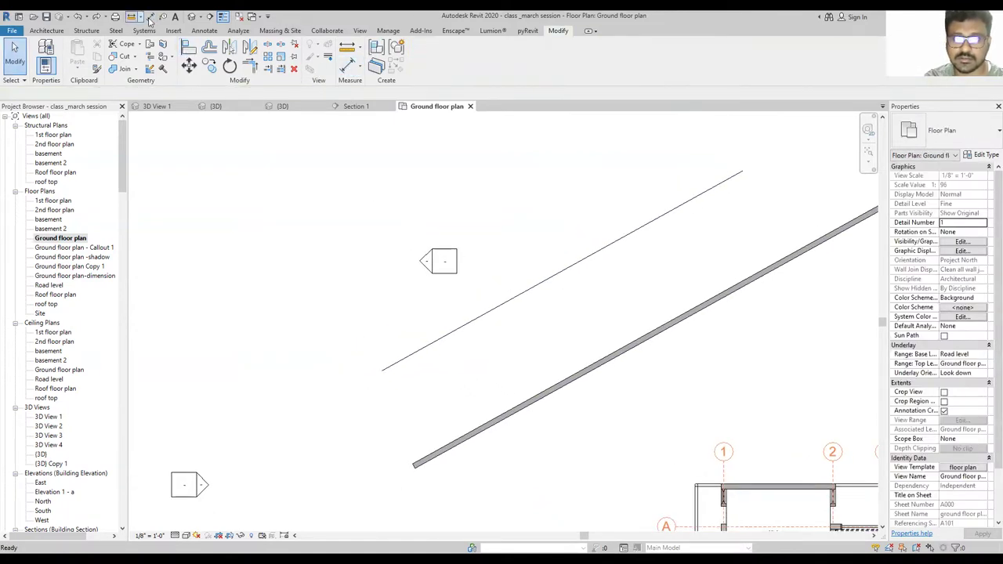
pyautogui.click(46, 31)
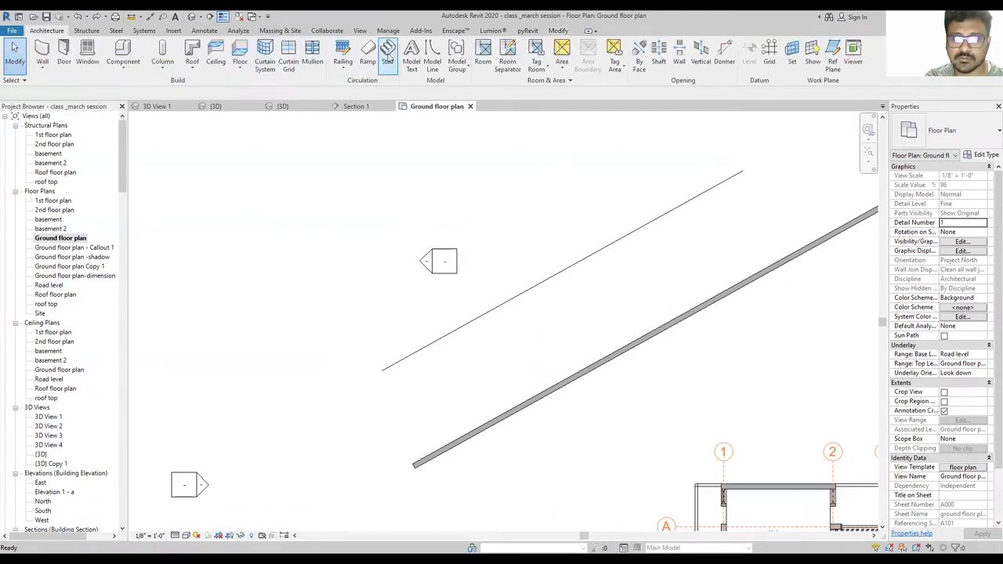
pyautogui.click(280, 31)
pyautogui.click(204, 30)
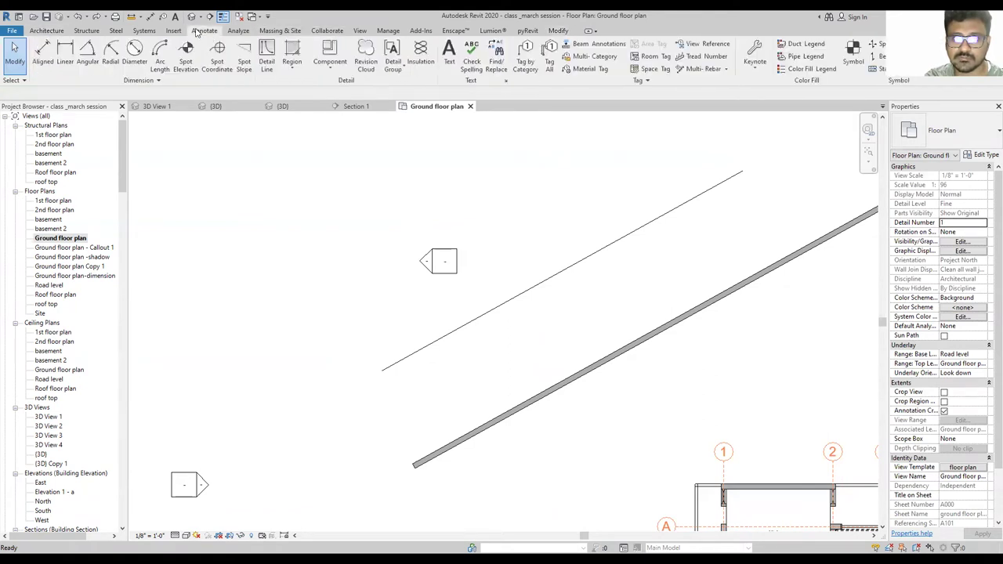
pyautogui.click(267, 57)
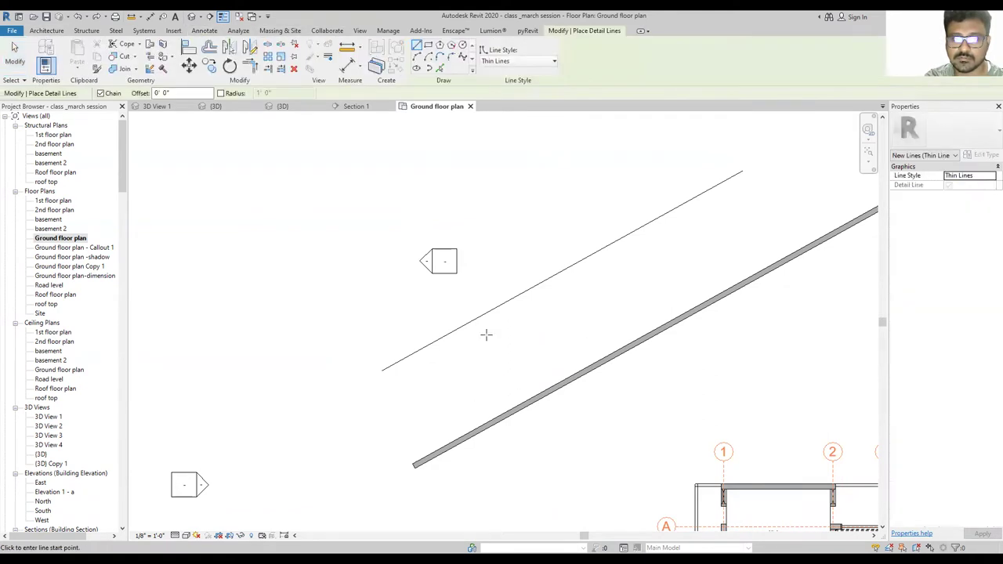
pyautogui.click(324, 313)
pyautogui.click(593, 313)
pyautogui.press('Escape')
pyautogui.press('Escape')
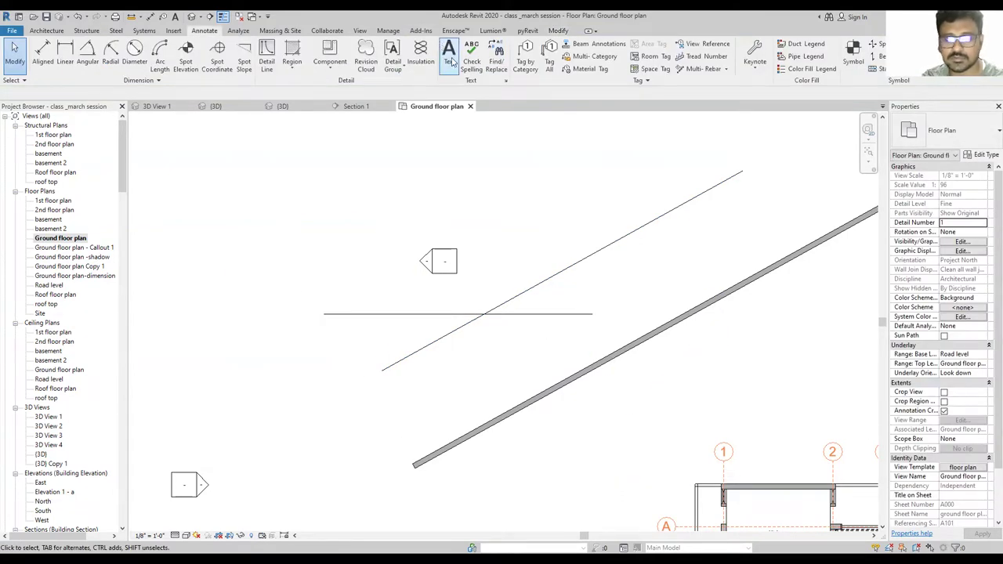
# Measure the roughly 29° angle between the sloped and horizontal lines with an angular dimension.
pyautogui.press('d')
pyautogui.press('i')
pyautogui.click(465, 56)
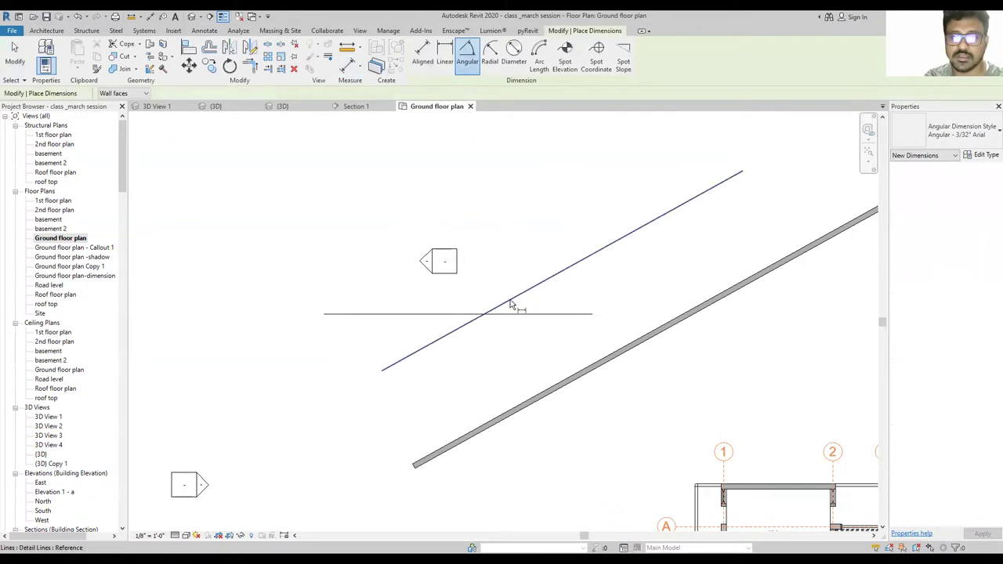
pyautogui.press('Escape')
pyautogui.press('Escape')
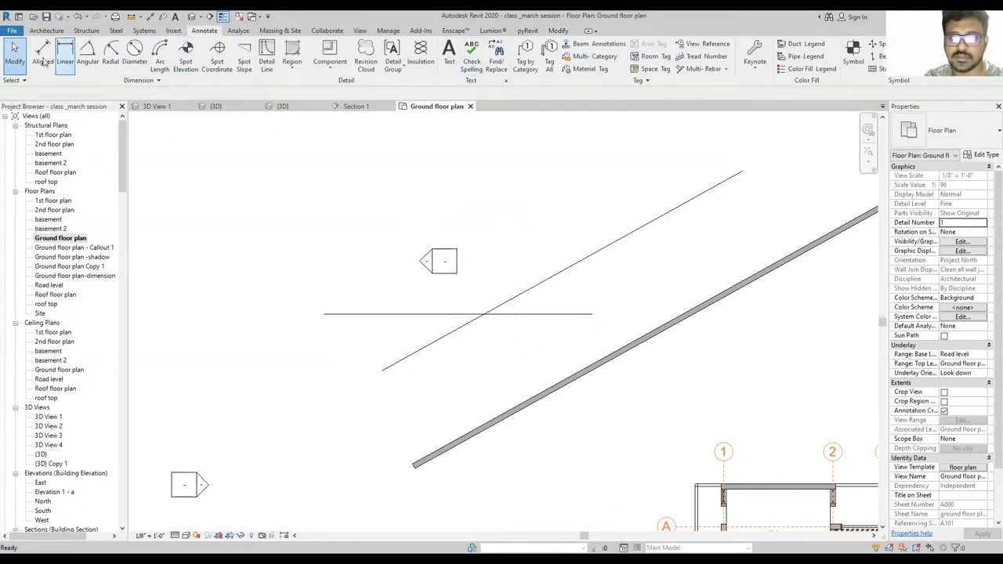
pyautogui.click(85, 56)
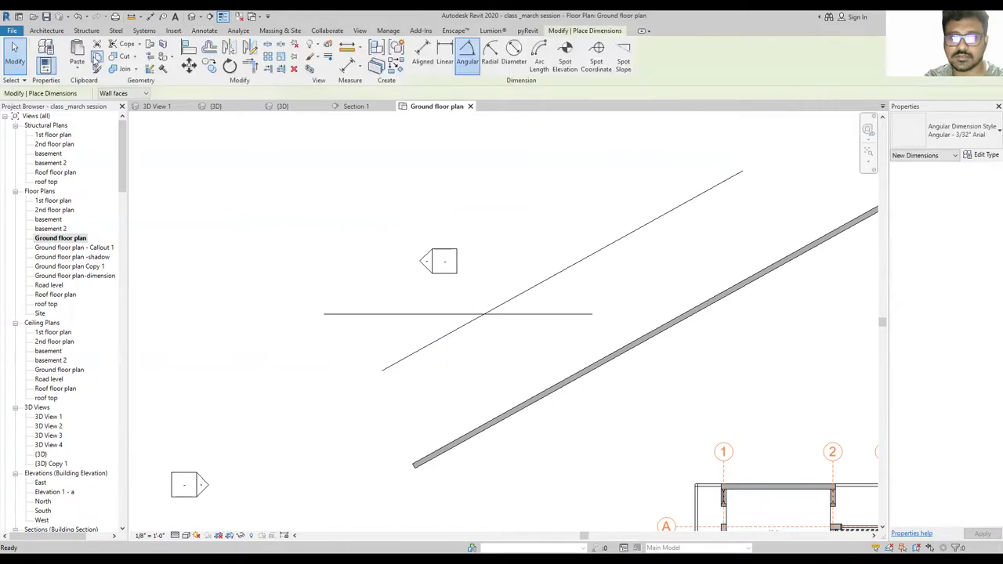
pyautogui.click(534, 293)
pyautogui.click(548, 314)
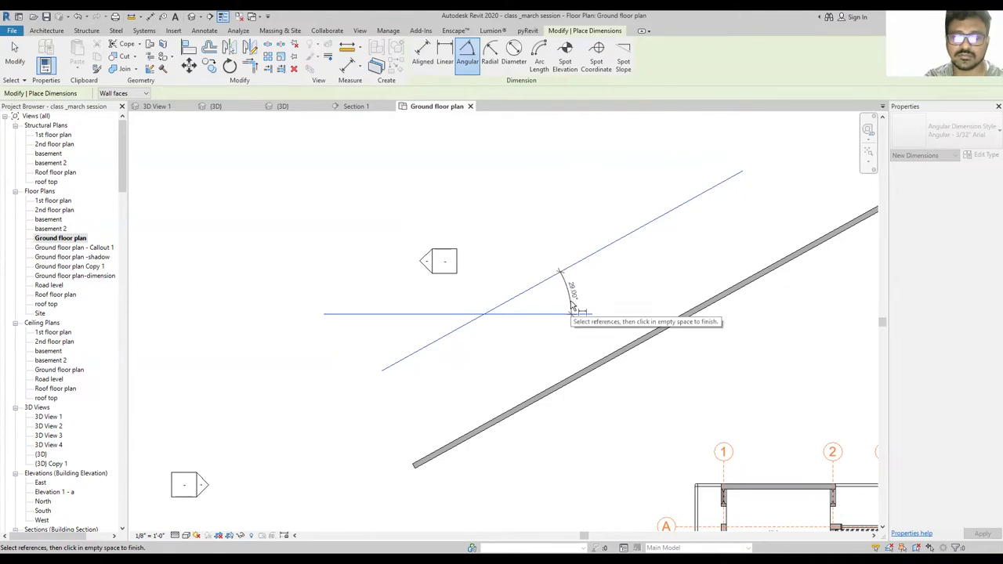
pyautogui.press('Escape')
pyautogui.press('Escape')
# Select the elevation marker together with the sloped line and start Rotate with RO.
pyautogui.moveTo(546, 293); pyautogui.dragTo(544, 293)
pyautogui.keyDown('ctrl'); pyautogui.click(516, 297); pyautogui.keyUp('ctrl')
pyautogui.press('r')
pyautogui.press('o')
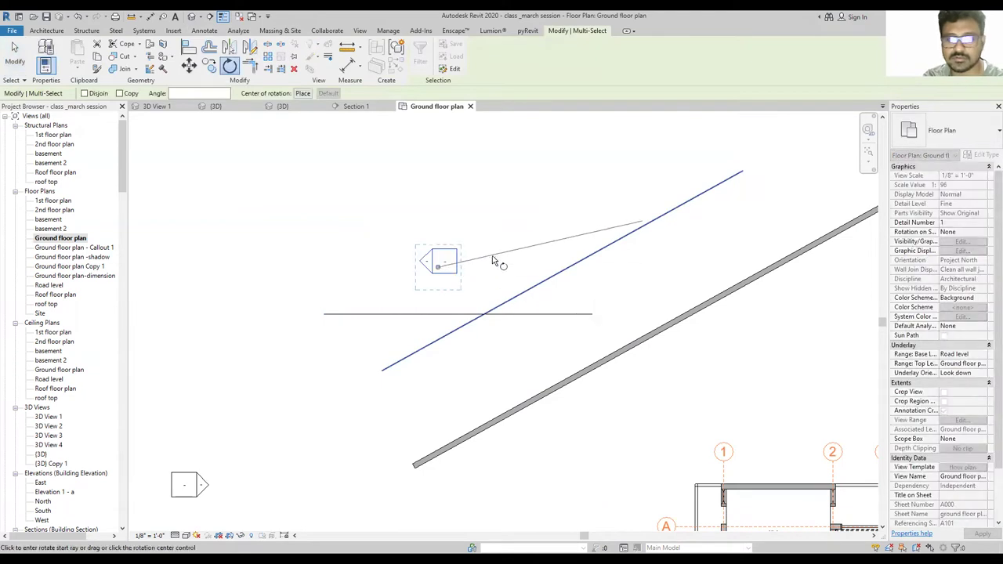
# Rotate the elevation marker 29° to match the sloped line, then uncheck its Elevation 1 - a direction.
pyautogui.click(499, 268)
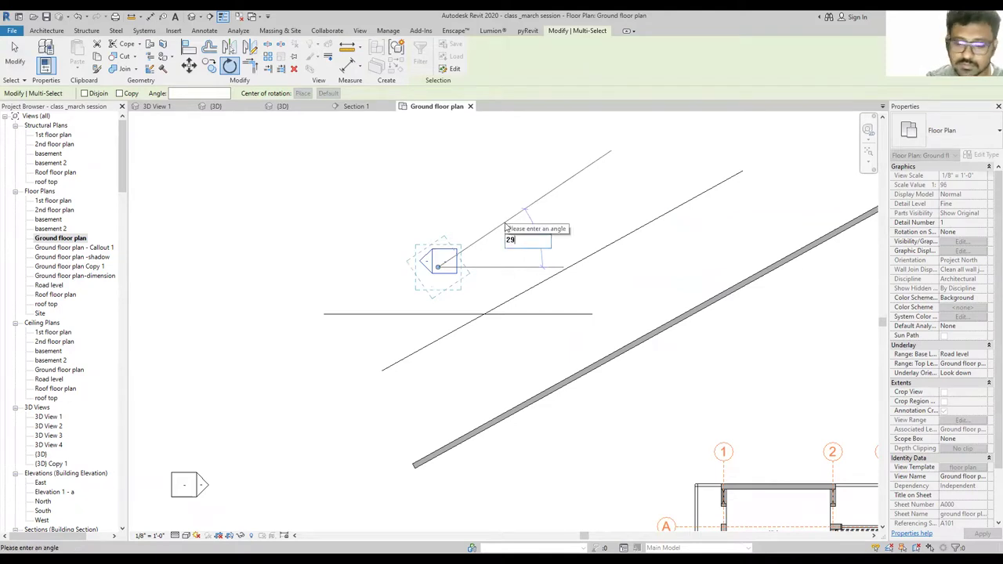
pyautogui.click(505, 226)
pyautogui.press('Escape')
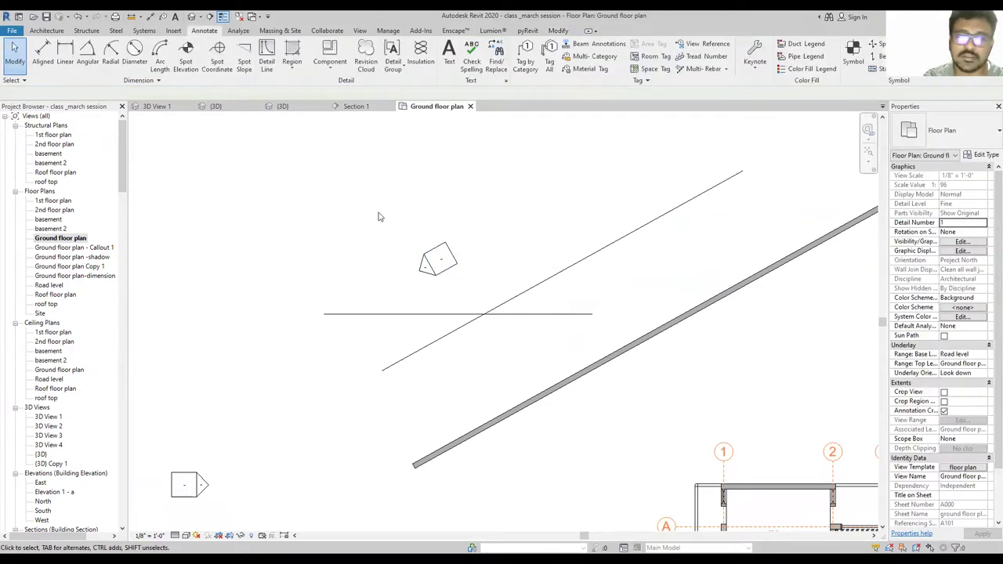
pyautogui.click(444, 274)
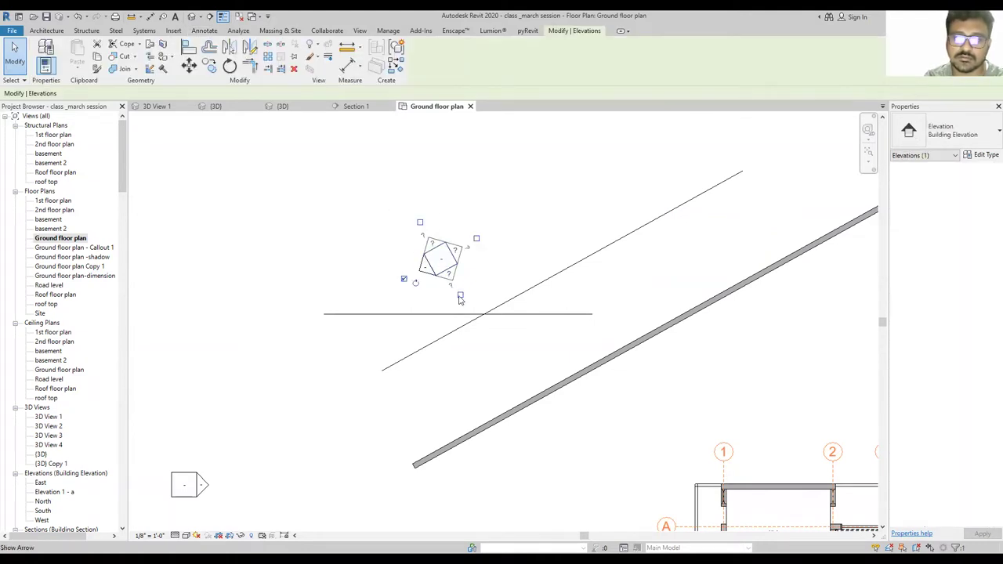
pyautogui.click(404, 279)
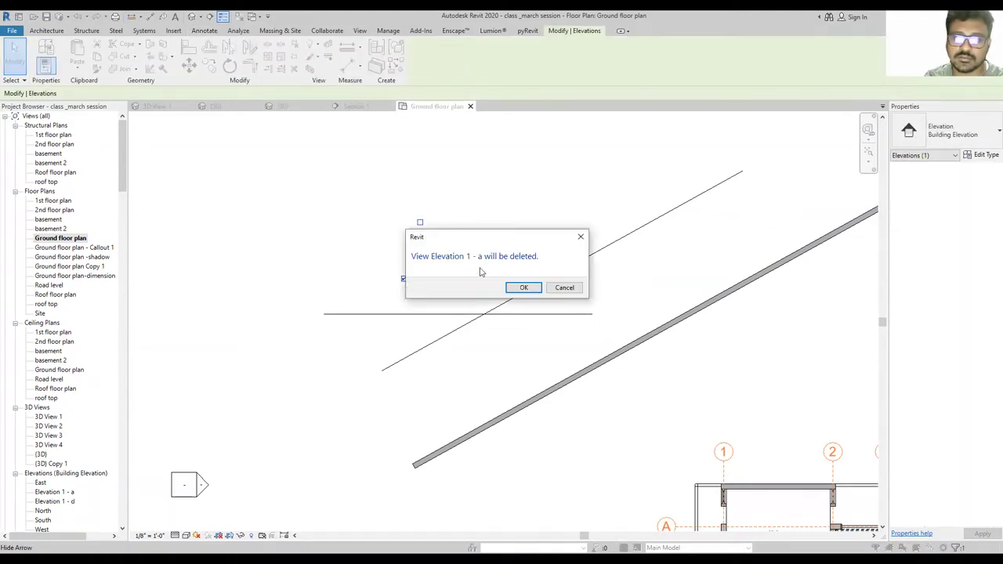
# Confirm removing the Elevation 1 - a view and delete the two thin reference lines.
pyautogui.click(520, 288)
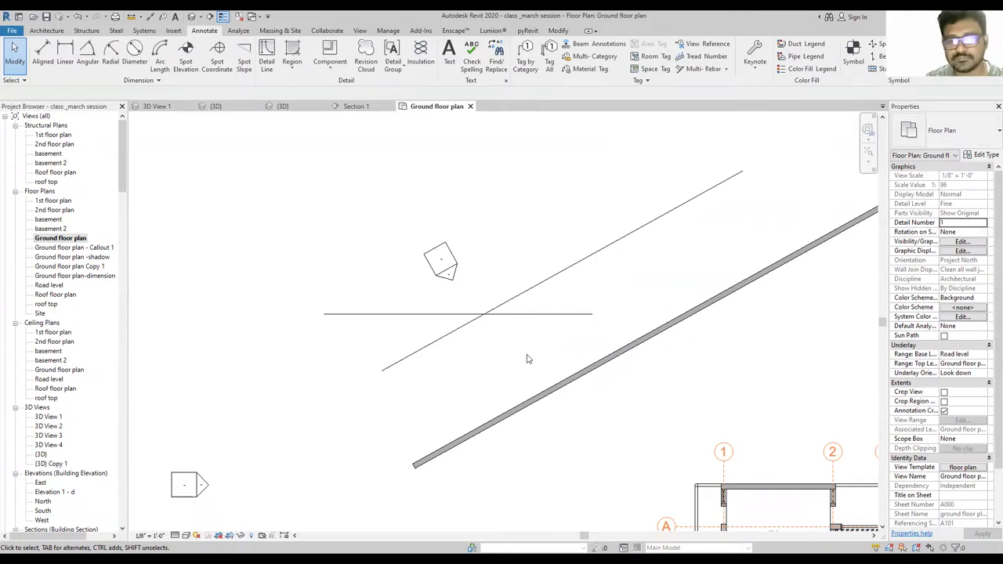
pyautogui.click(485, 313)
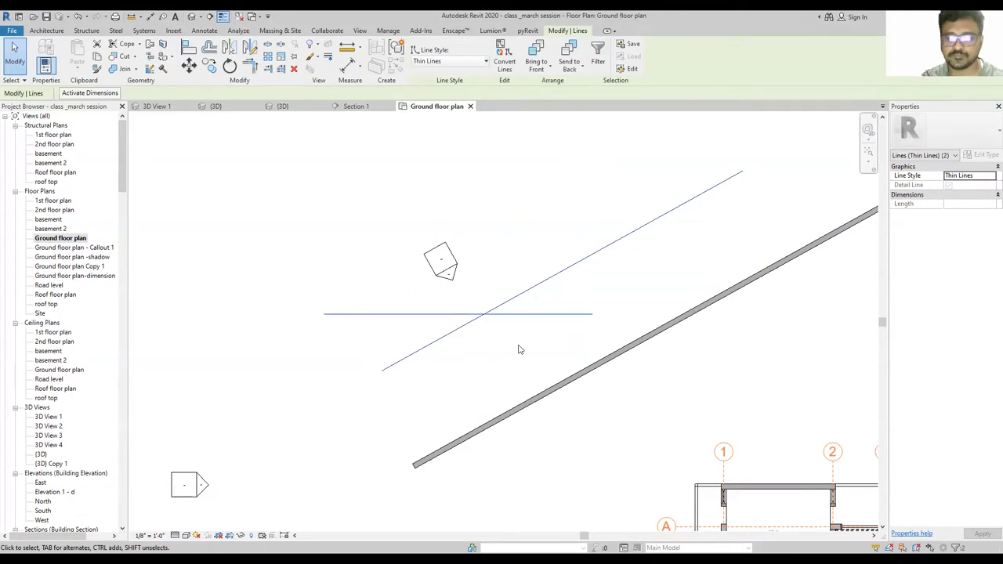
pyautogui.press('Delete')
# Delete the diagonal element and stray markers, confirming removal of the Elevation 1 - d view.
pyautogui.scroll(-1, 505, 302)
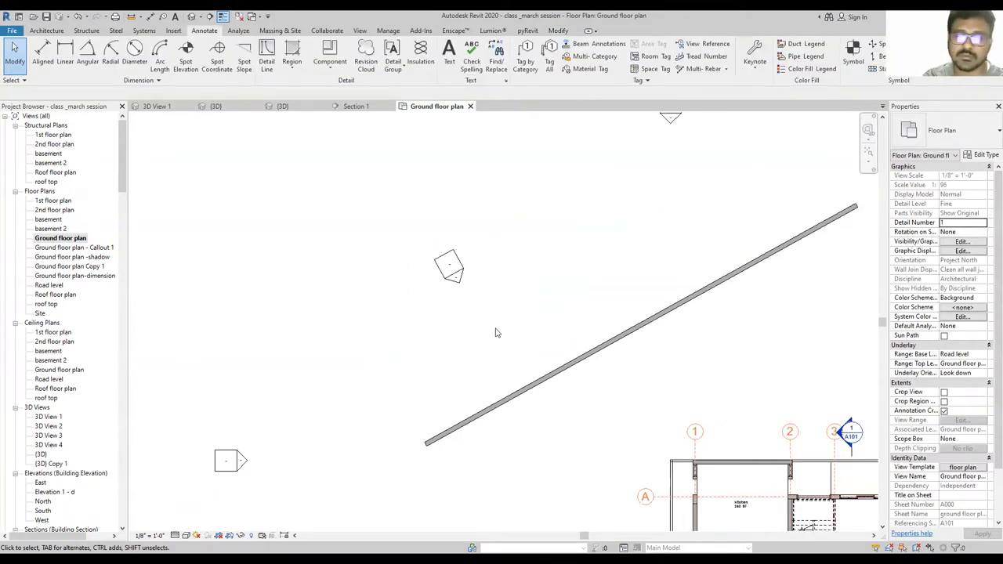
pyautogui.scroll(-2, 534, 204)
pyautogui.moveTo(603, 384); pyautogui.dragTo(405, 163)
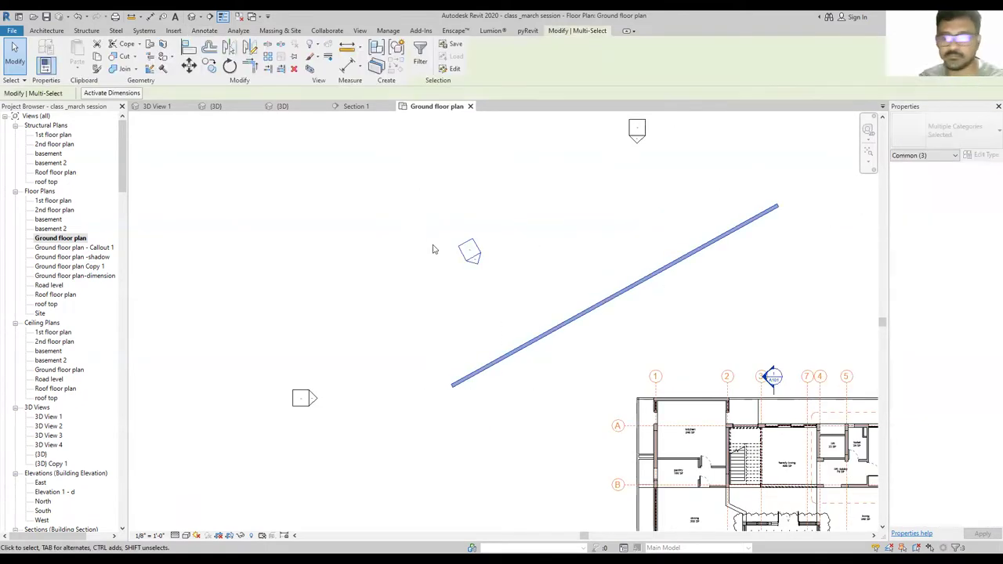
pyautogui.press('Delete')
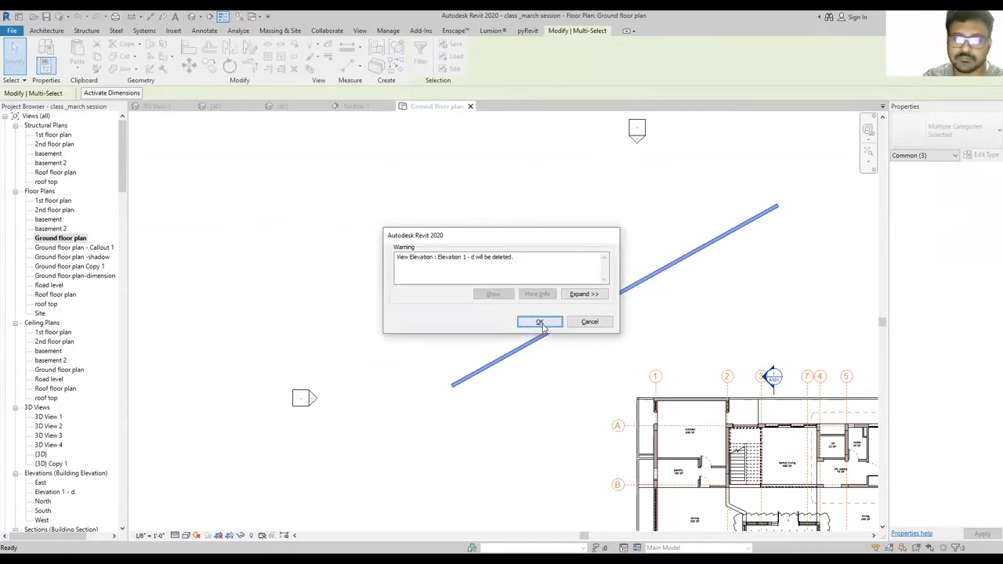
pyautogui.click(537, 320)
pyautogui.scroll(-4, 508, 274)
pyautogui.scroll(5, 481, 455)
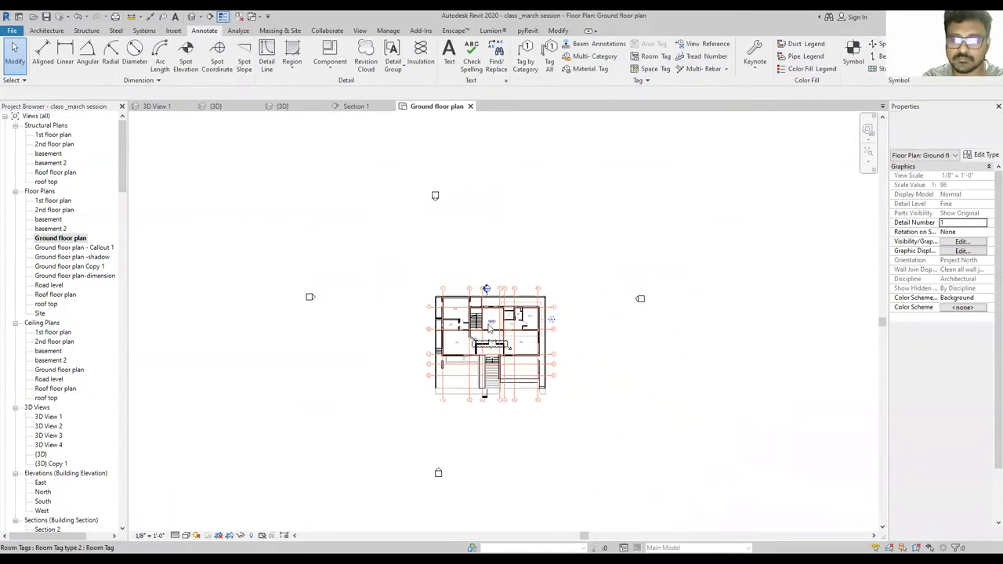
# Draw a diagonal section from the plan's lower left to upper right and open Section 5.
pyautogui.scroll(-4, 534, 263)
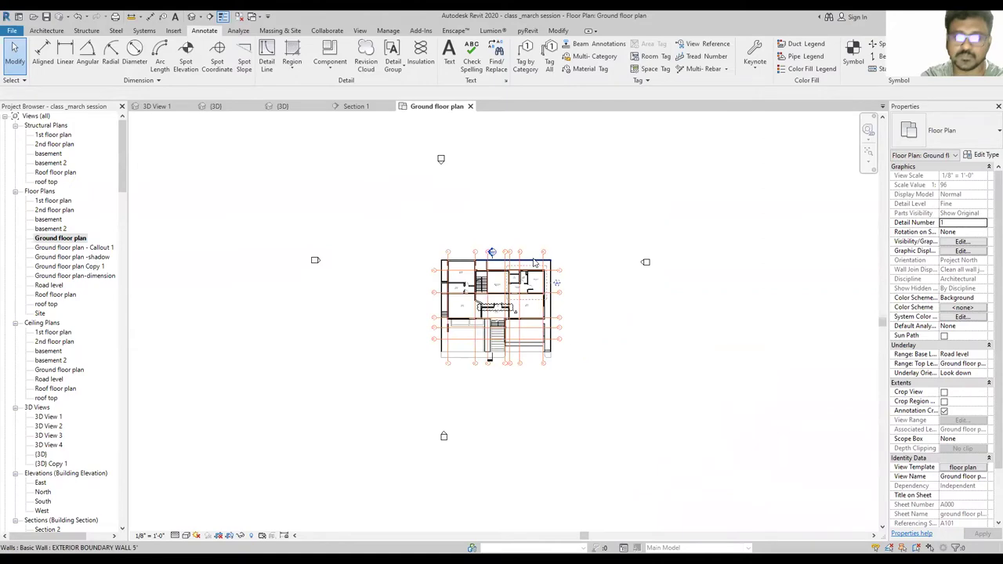
pyautogui.scroll(3, 471, 294)
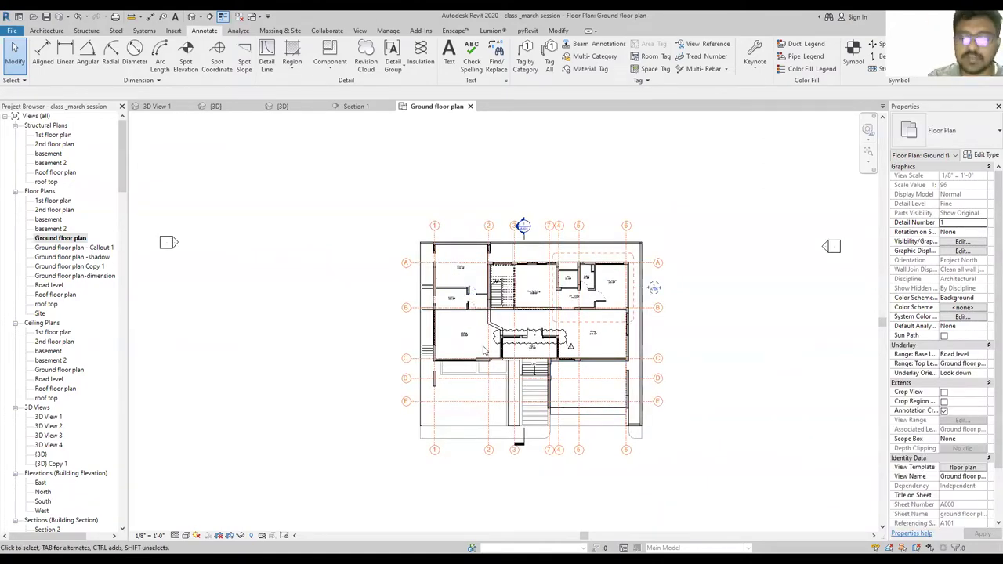
pyautogui.scroll(-1, 483, 350)
pyautogui.scroll(2, 483, 352)
pyautogui.scroll(-1, 484, 354)
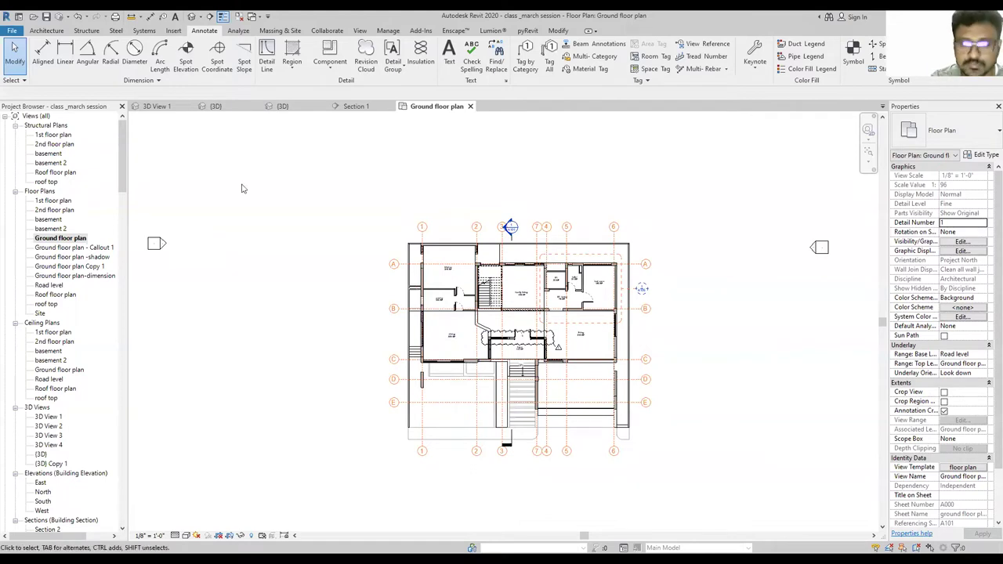
pyautogui.click(210, 18)
pyautogui.click(318, 389)
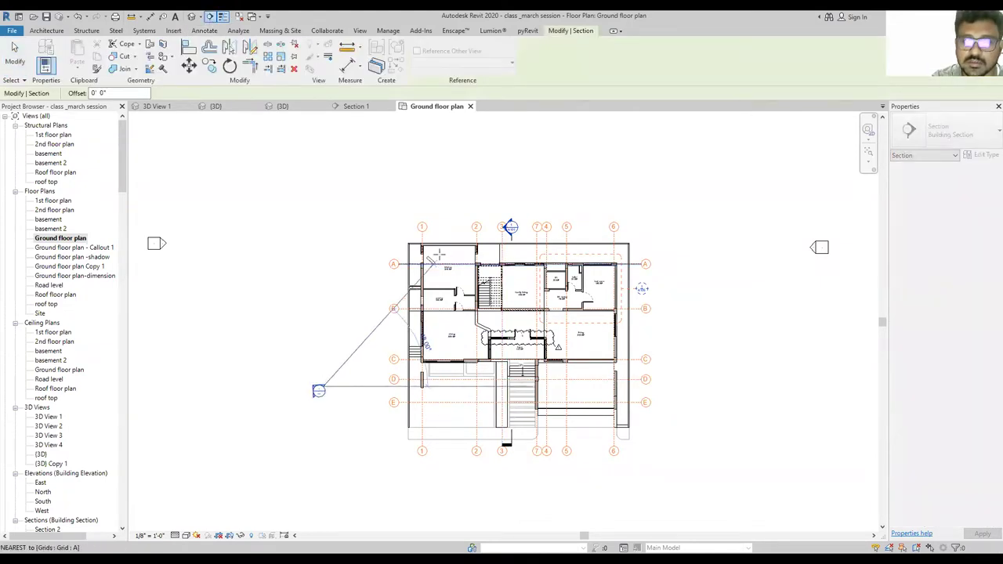
pyautogui.press('Escape')
pyautogui.click(289, 508)
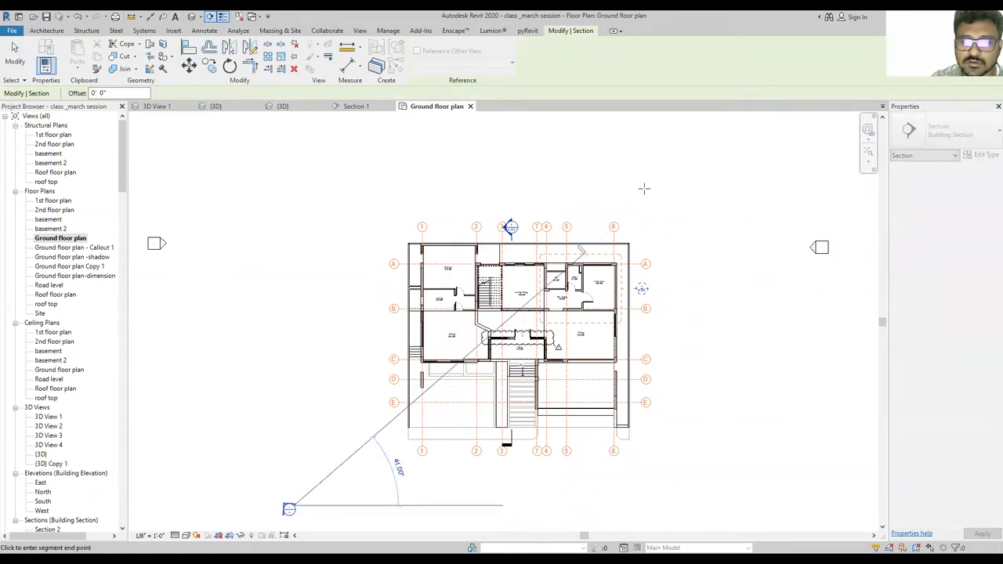
pyautogui.click(684, 156)
pyautogui.press('Escape')
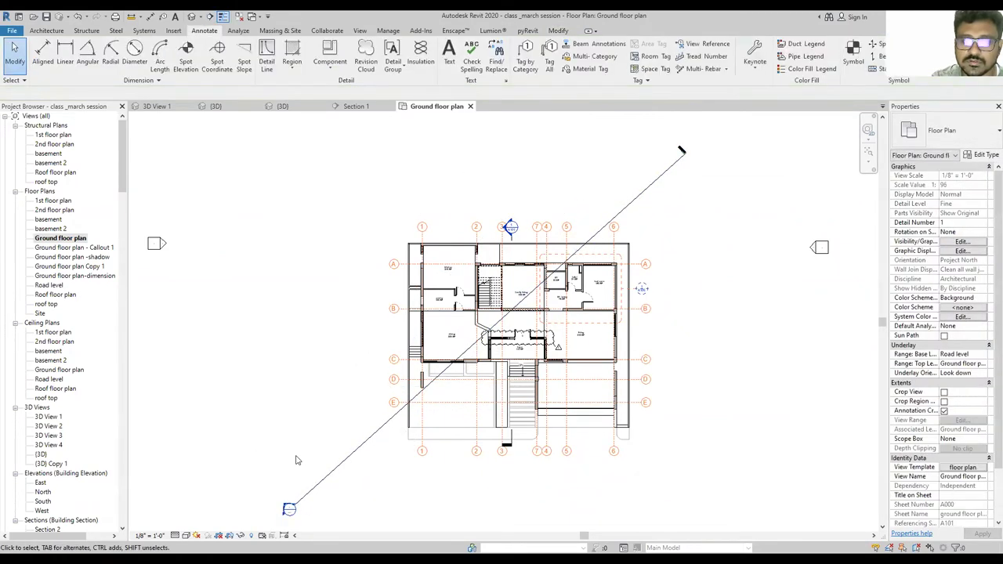
pyautogui.doubleClick(290, 509)
# Review the Section 5 cut through the building, then close its view.
pyautogui.scroll(2, 635, 224)
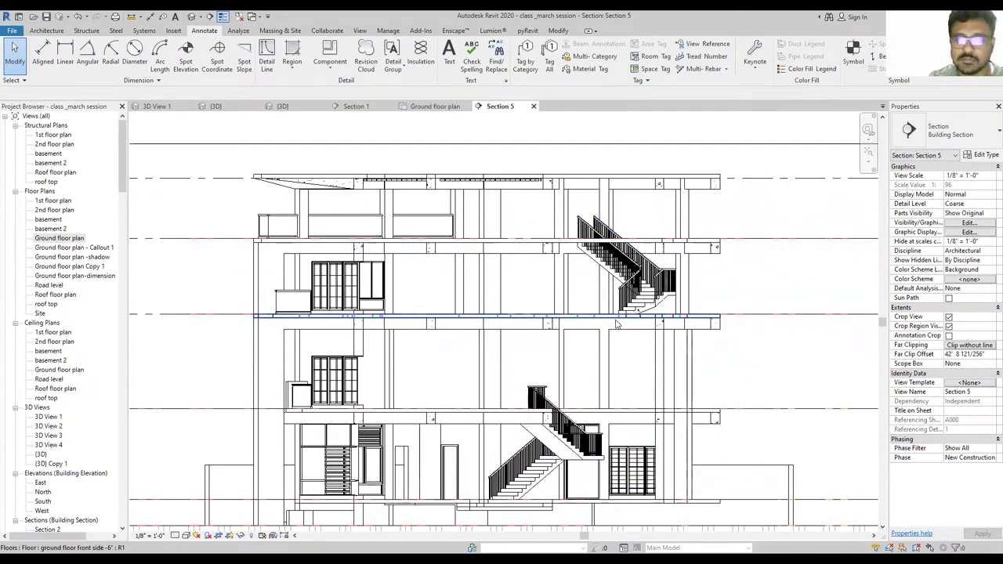
pyautogui.scroll(-3, 638, 312)
pyautogui.scroll(4, 637, 337)
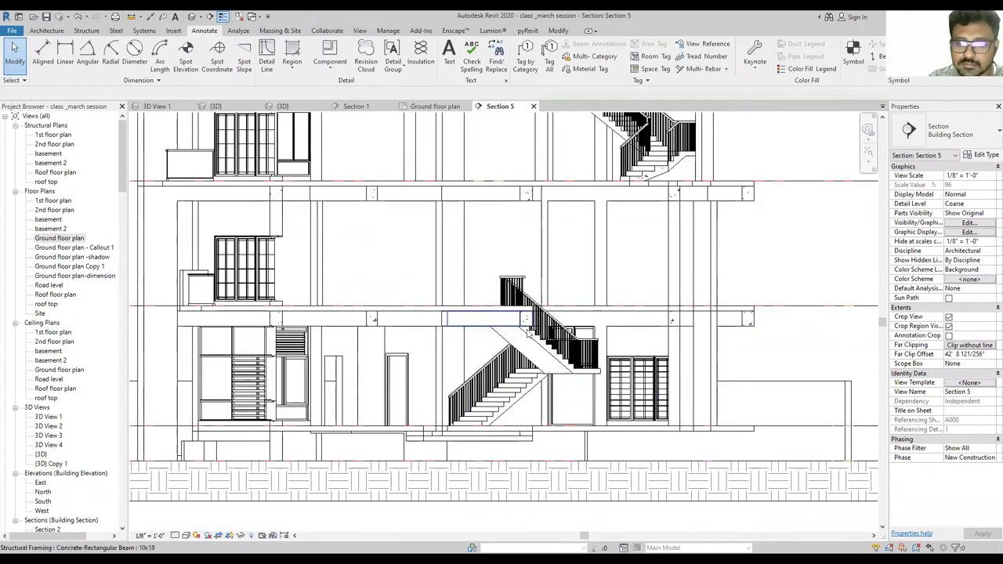
pyautogui.scroll(-2, 650, 396)
pyautogui.scroll(-1, 650, 396)
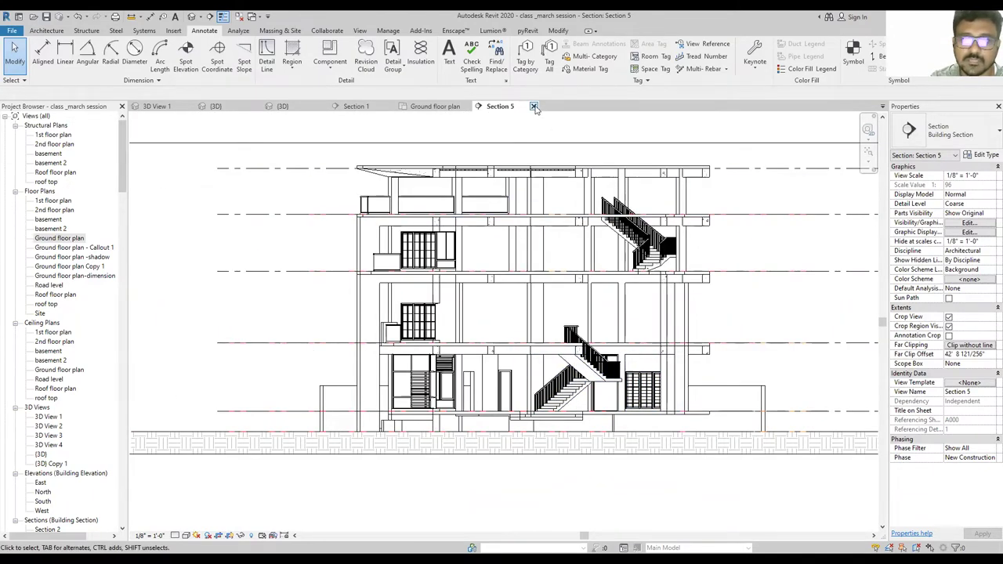
pyautogui.click(534, 106)
# Delete the Section 5 line from the ground floor plan and confirm the deletion.
pyautogui.click(653, 178)
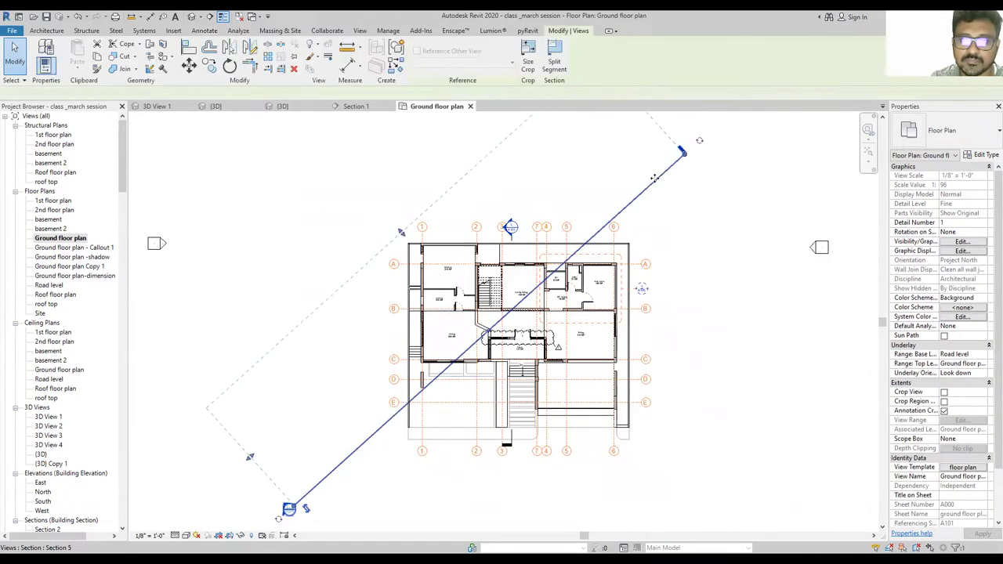
pyautogui.press('Delete')
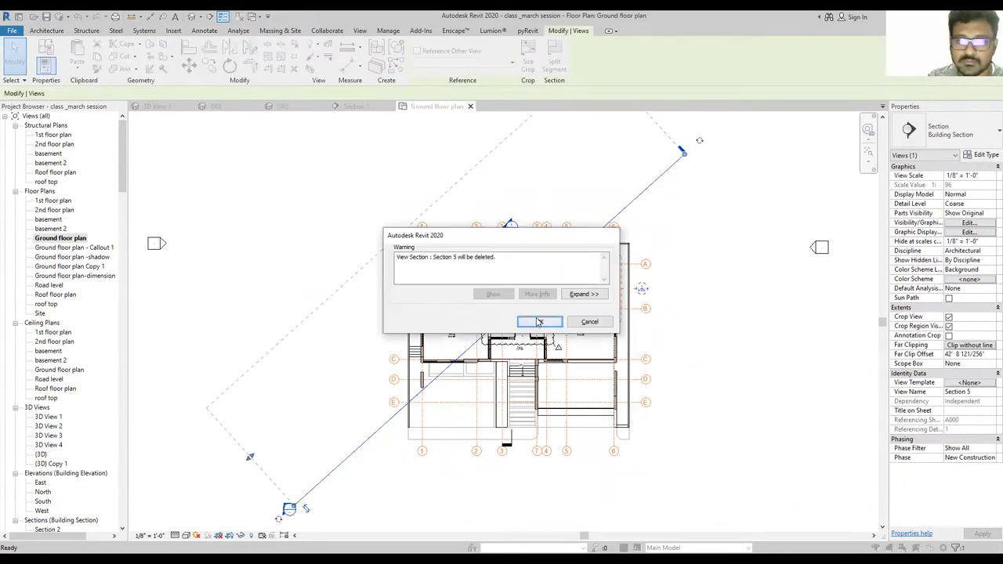
pyautogui.click(539, 322)
pyautogui.scroll(-3, 444, 317)
pyautogui.scroll(2, 282, 118)
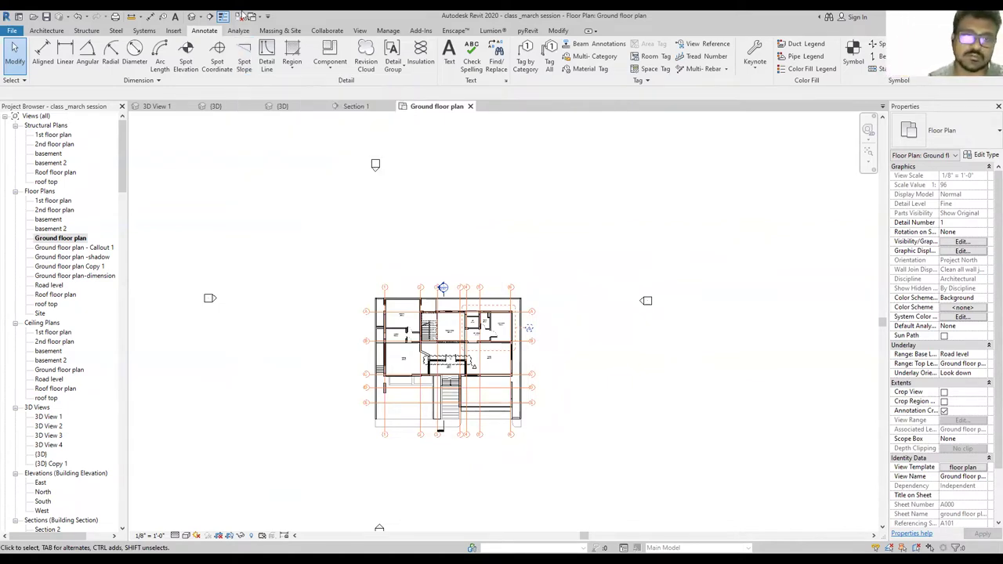
# Switch to the {3D} view and orbit around the building to an isometric angle.
pyautogui.click(190, 17)
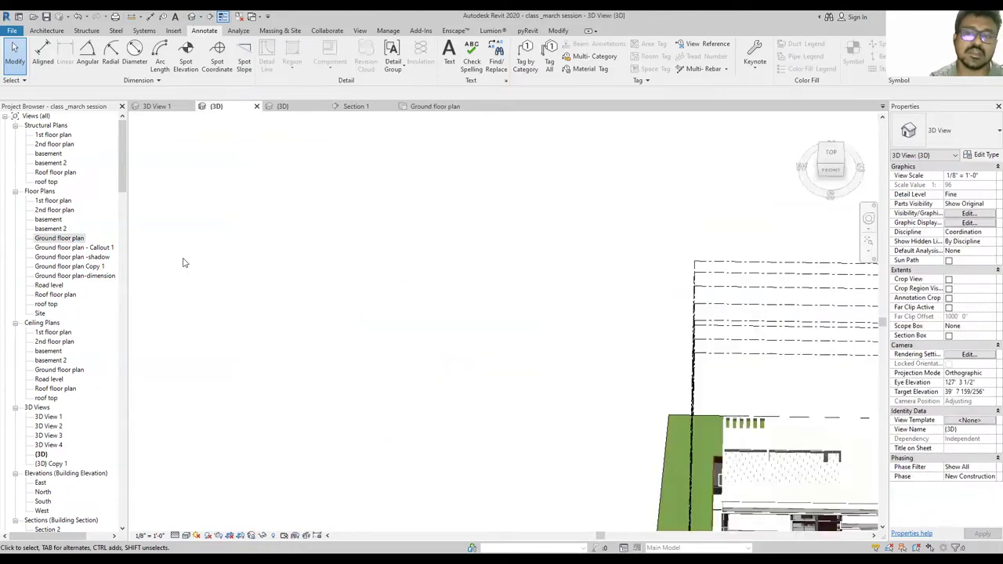
pyautogui.keyDown('shift'); pyautogui.moveTo(430, 364); pyautogui.dragTo(649, 510, button='middle'); pyautogui.keyUp('shift')
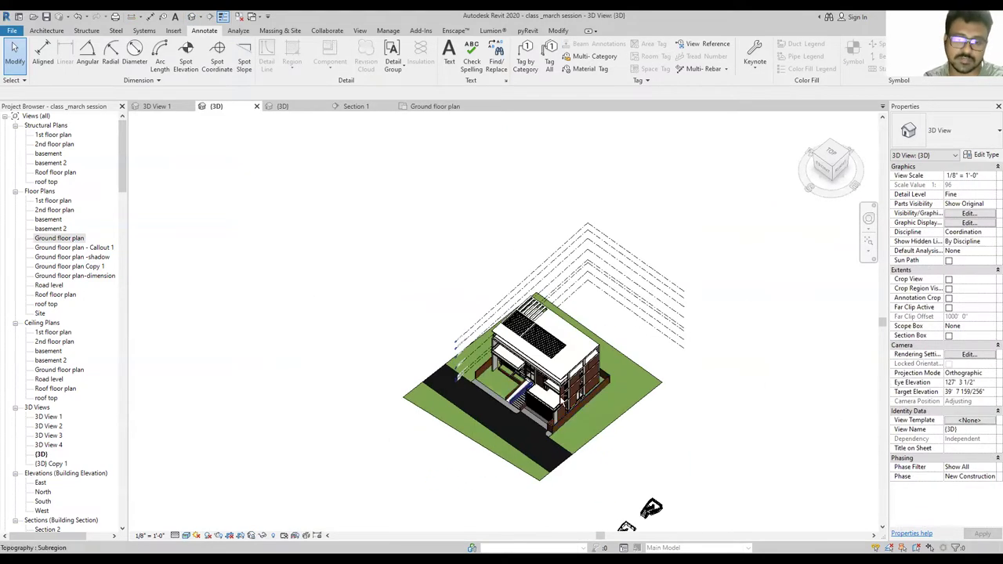
pyautogui.scroll(4, 648, 510)
pyautogui.keyDown('shift'); pyautogui.moveTo(599, 363); pyautogui.dragTo(728, 509, button='middle'); pyautogui.keyUp('shift')
pyautogui.scroll(-5, 571, 414)
pyautogui.keyDown('shift'); pyautogui.moveTo(571, 413); pyautogui.dragTo(660, 324, button='middle'); pyautogui.keyUp('shift')
pyautogui.scroll(5, 492, 410)
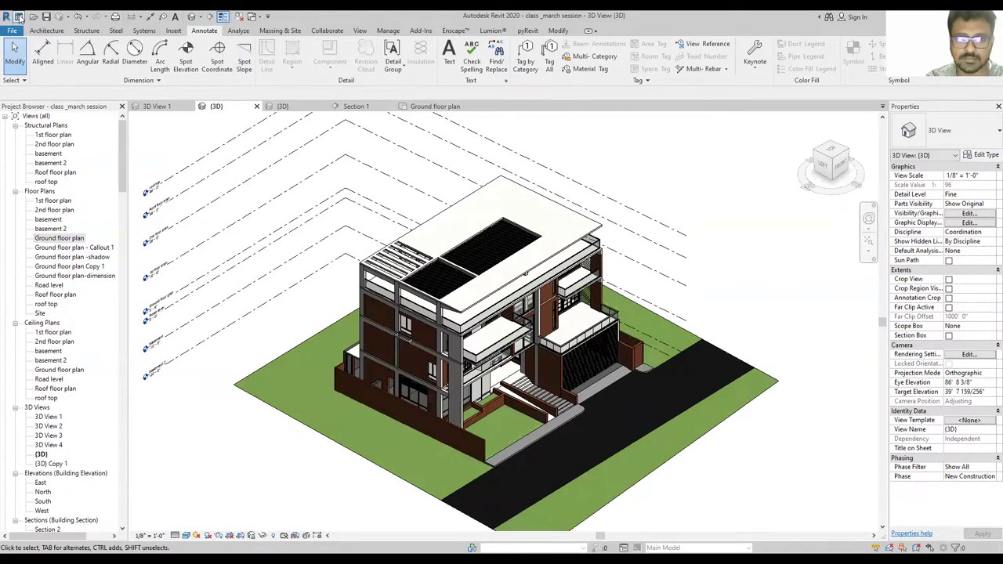
# Visit the recent files home screen, return to the model, and show the File menu.
pyautogui.click(19, 16)
pyautogui.click(19, 16)
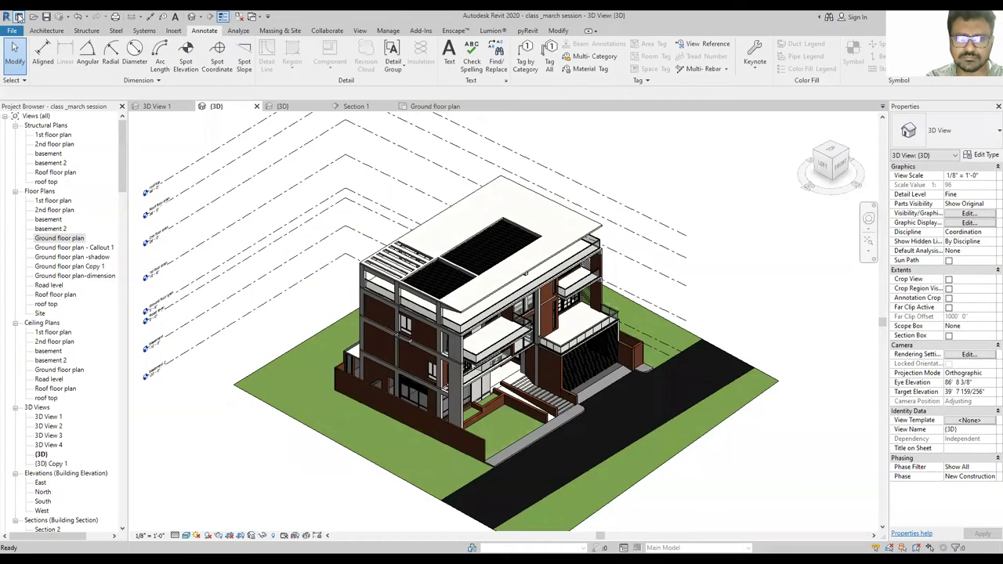
pyautogui.click(11, 30)
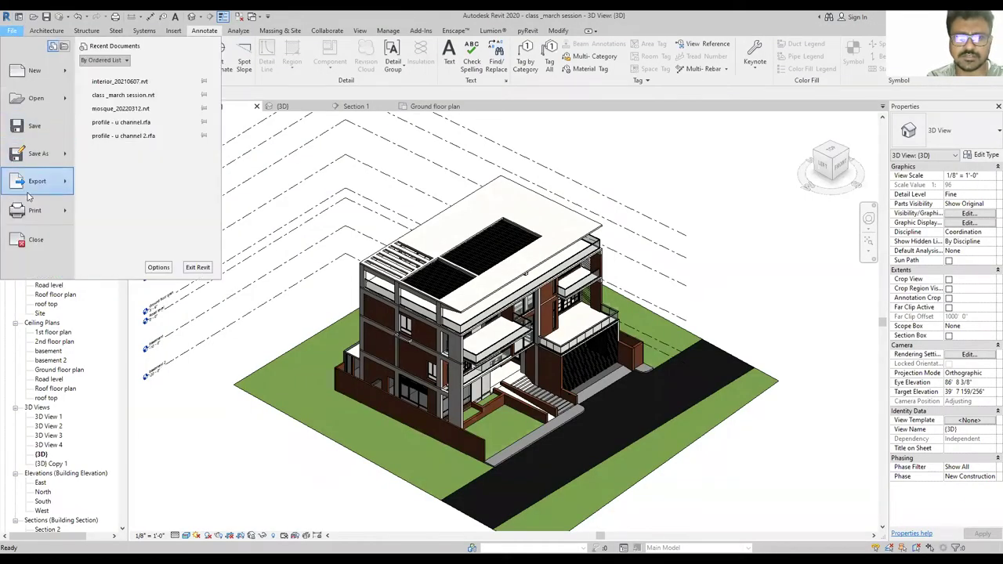
# Set the DWG export to use the in-session view/sheet set instead of the current view.
pyautogui.moveTo(33, 187)
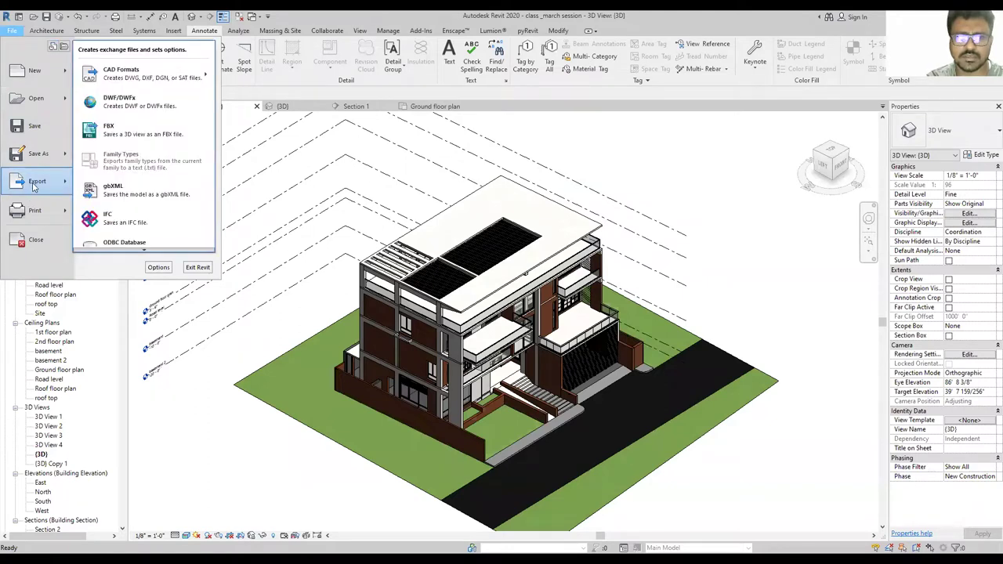
pyautogui.moveTo(168, 71)
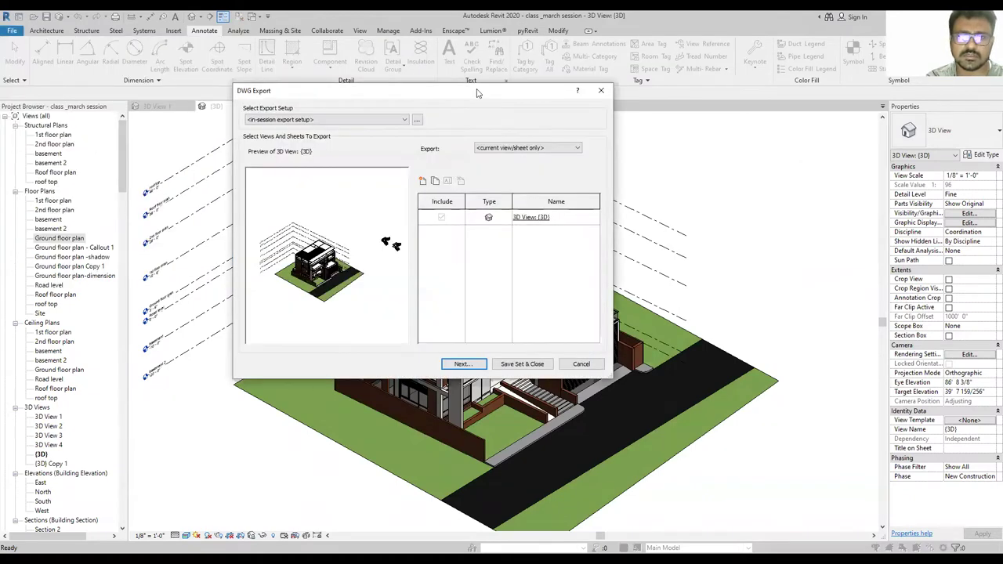
pyautogui.moveTo(480, 94); pyautogui.dragTo(618, 92)
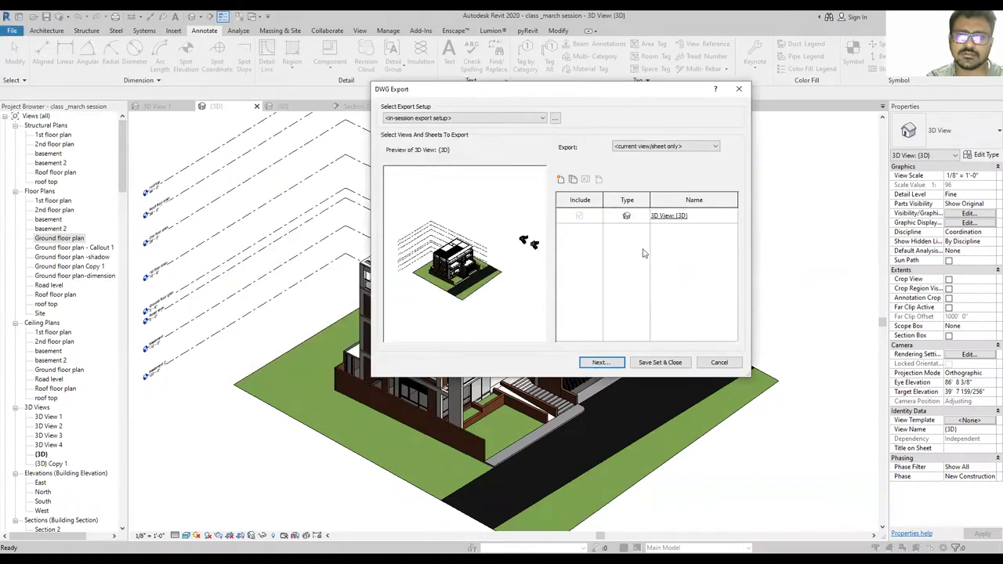
pyautogui.click(673, 148)
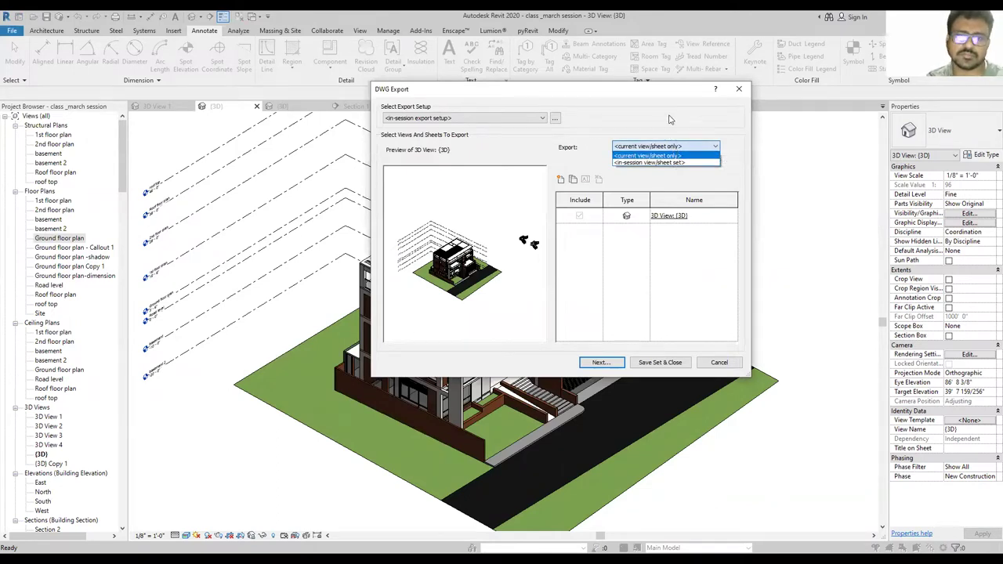
pyautogui.click(650, 156)
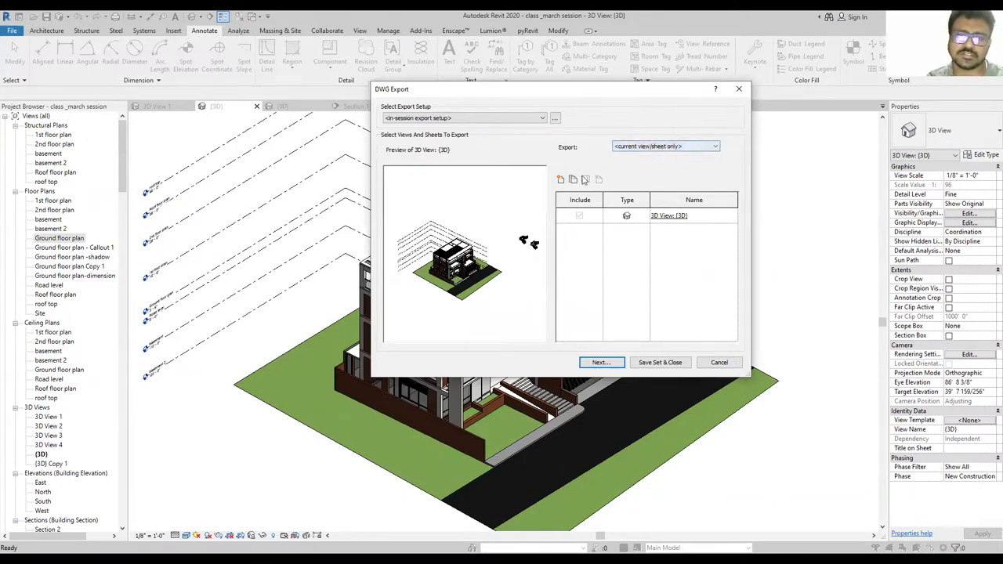
pyautogui.click(672, 150)
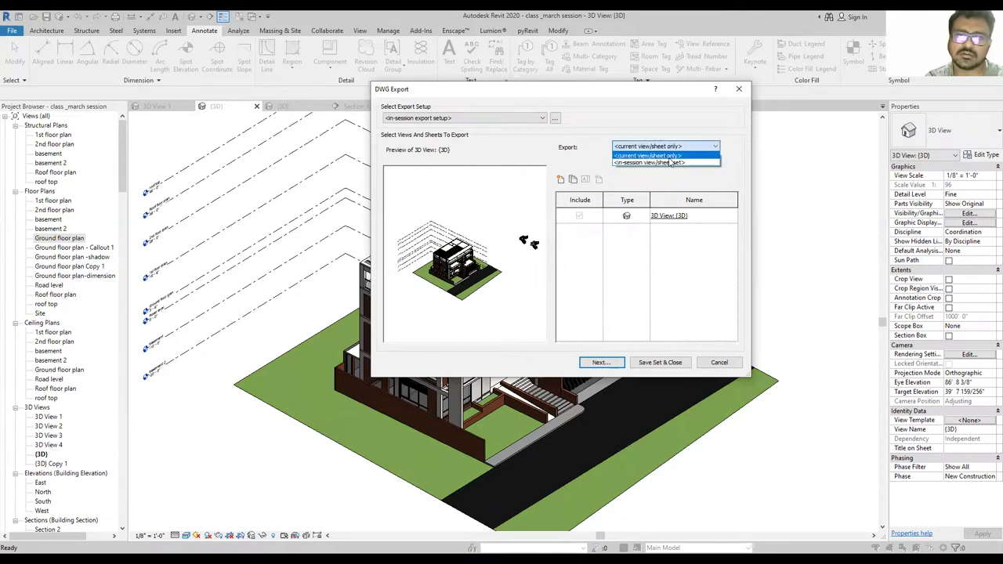
pyautogui.click(672, 163)
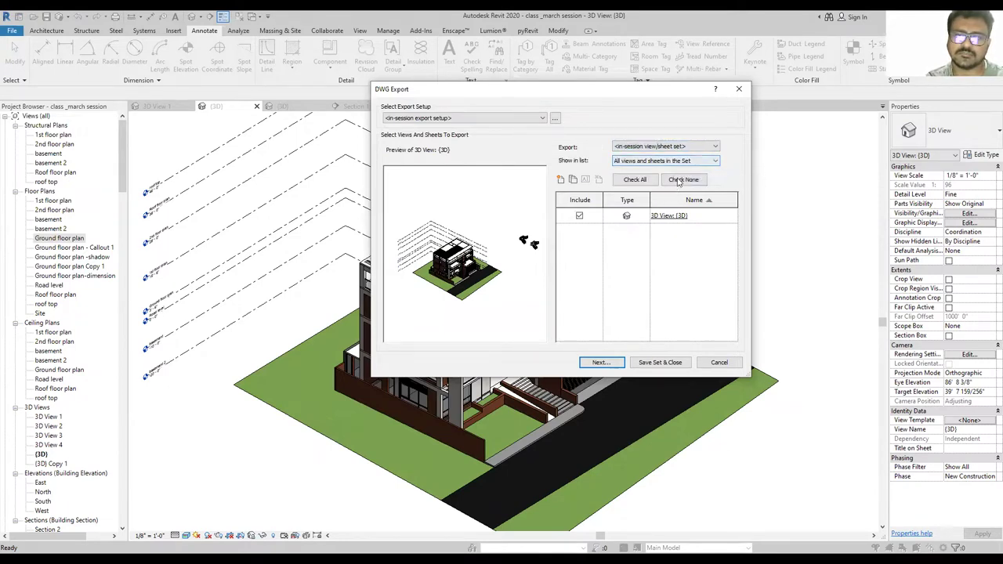
# List all sheets in the model, include A000 - ground floor plan, and continue.
pyautogui.click(705, 161)
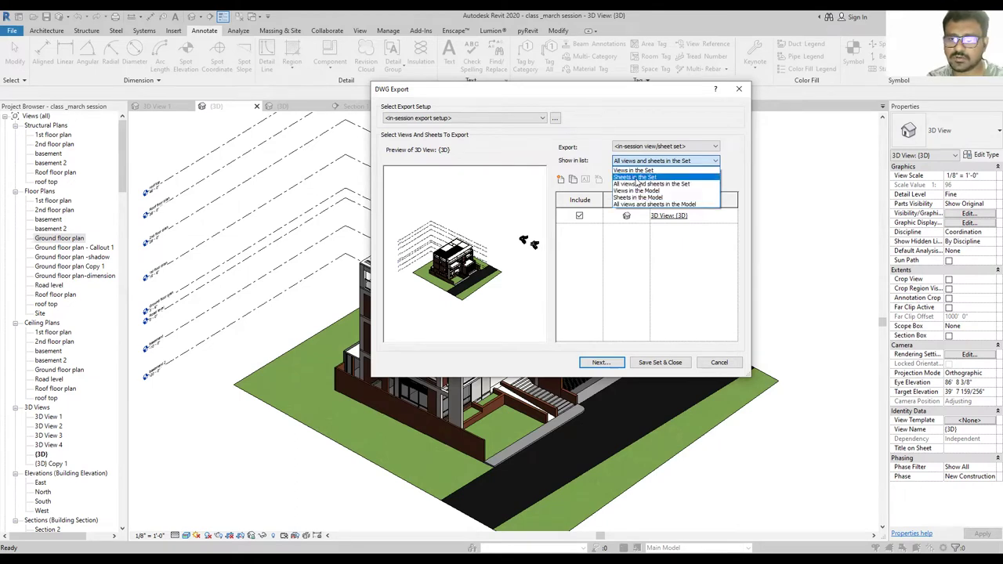
pyautogui.click(636, 177)
pyautogui.click(653, 160)
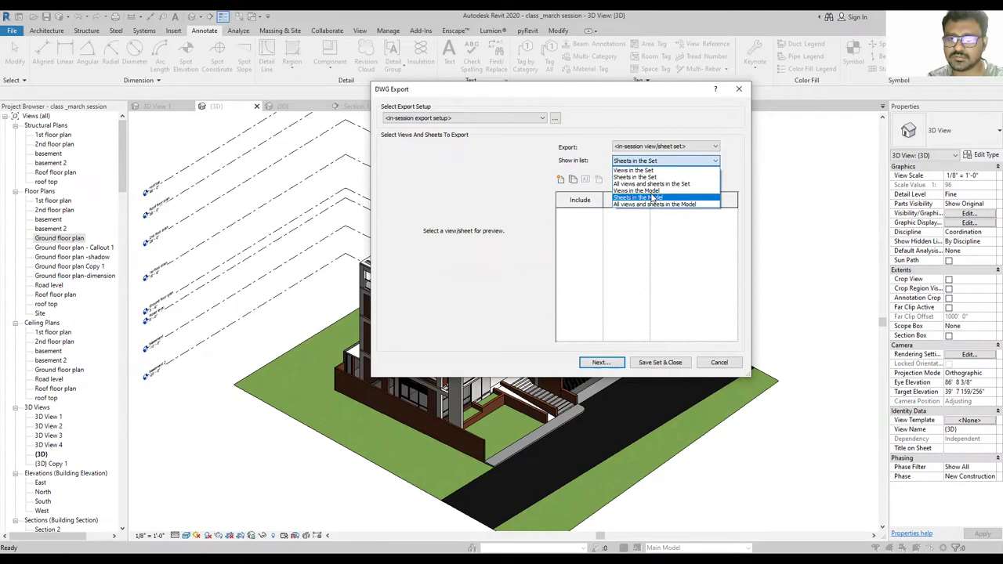
pyautogui.click(652, 197)
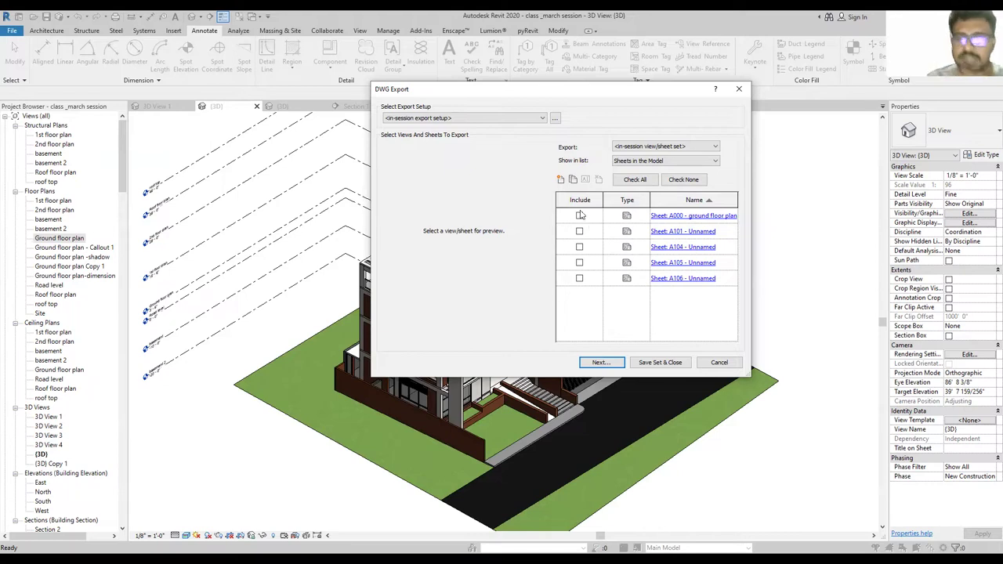
pyautogui.click(579, 216)
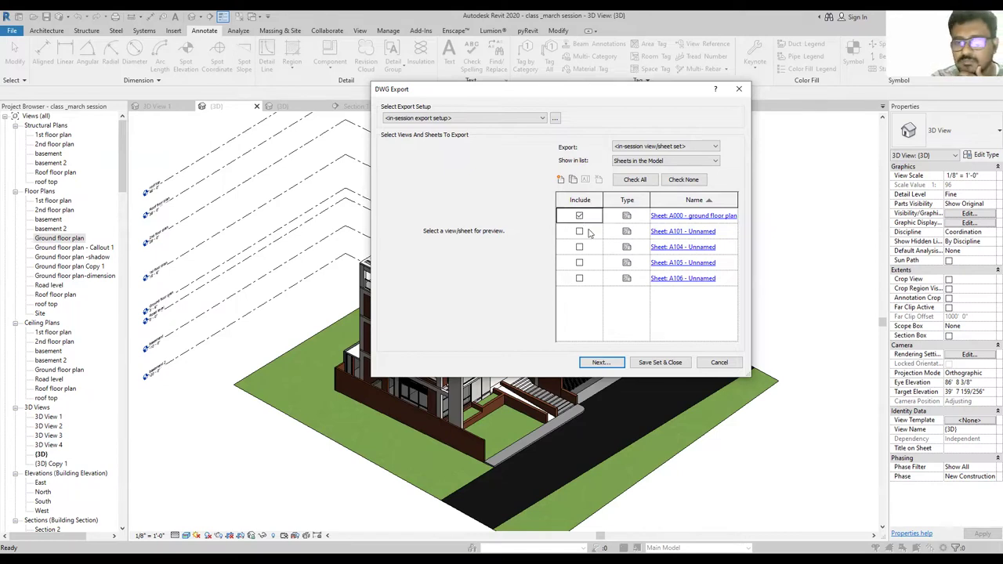
pyautogui.click(600, 363)
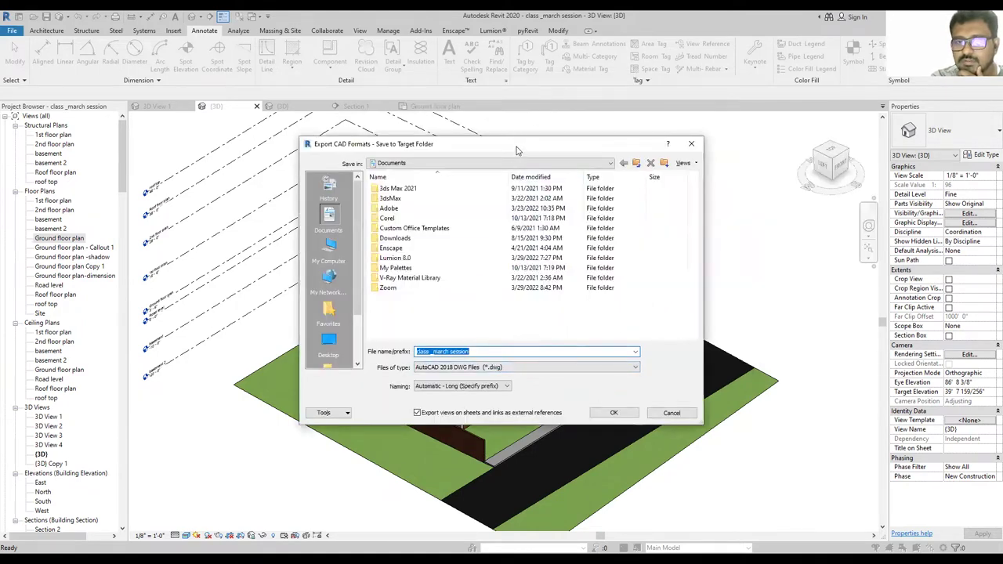
# Choose AutoCAD 2007 DWG Files (*.dwg) as the export file type.
pyautogui.moveTo(518, 152); pyautogui.dragTo(478, 102)
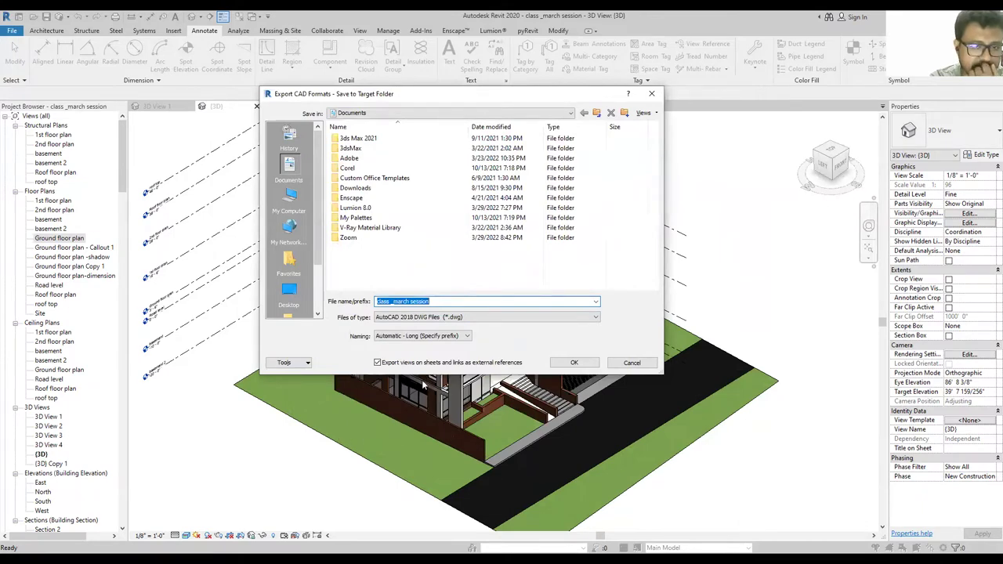
pyautogui.click(476, 318)
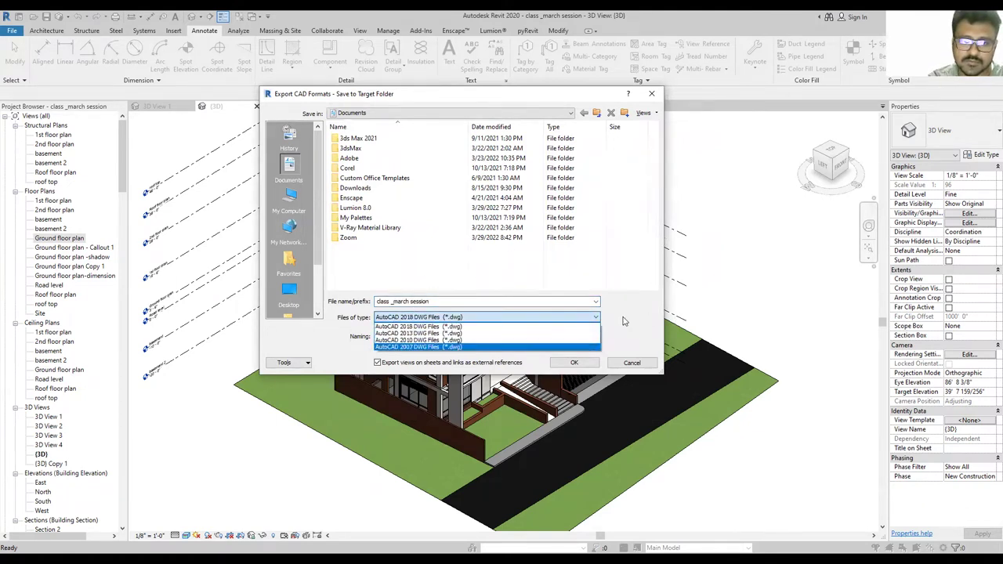
pyautogui.click(426, 347)
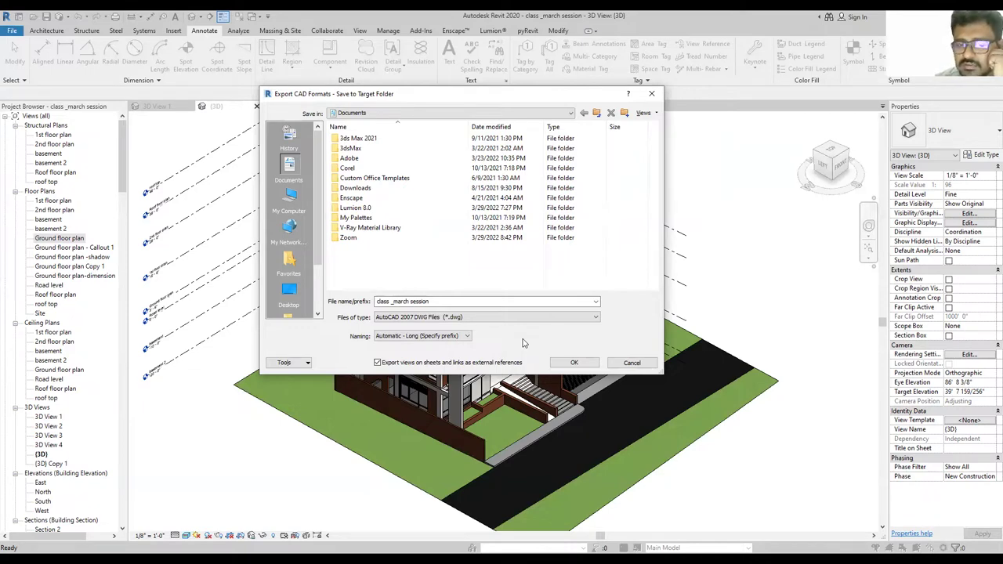
# Turn off exporting views on sheets as external references and dismiss the invalid This PC location error.
pyautogui.click(376, 362)
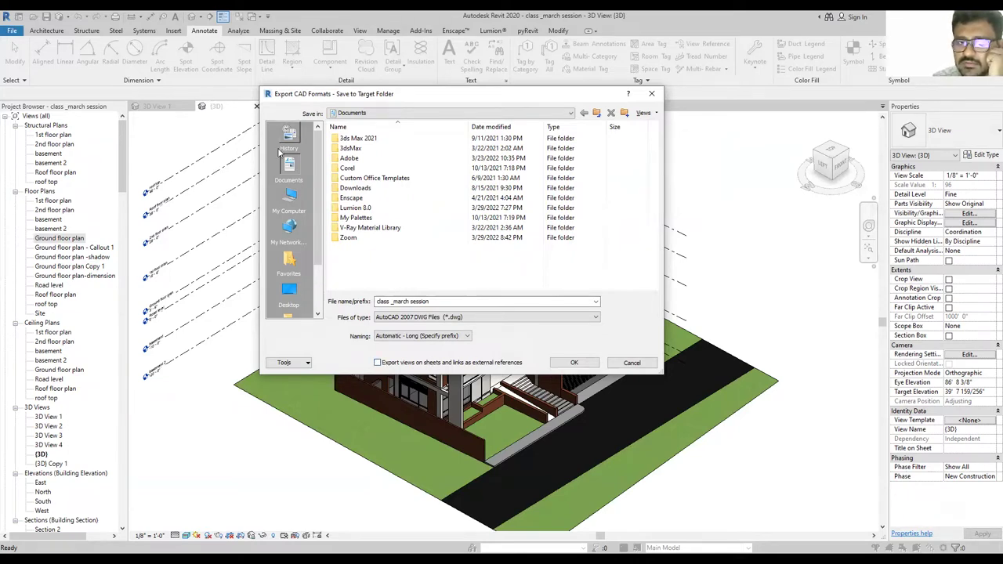
pyautogui.click(290, 202)
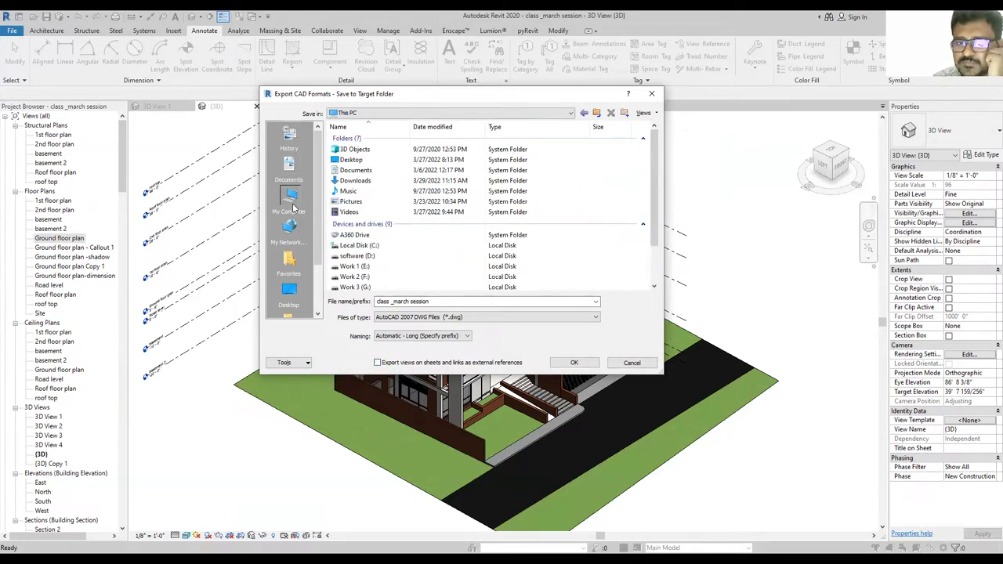
pyautogui.click(573, 363)
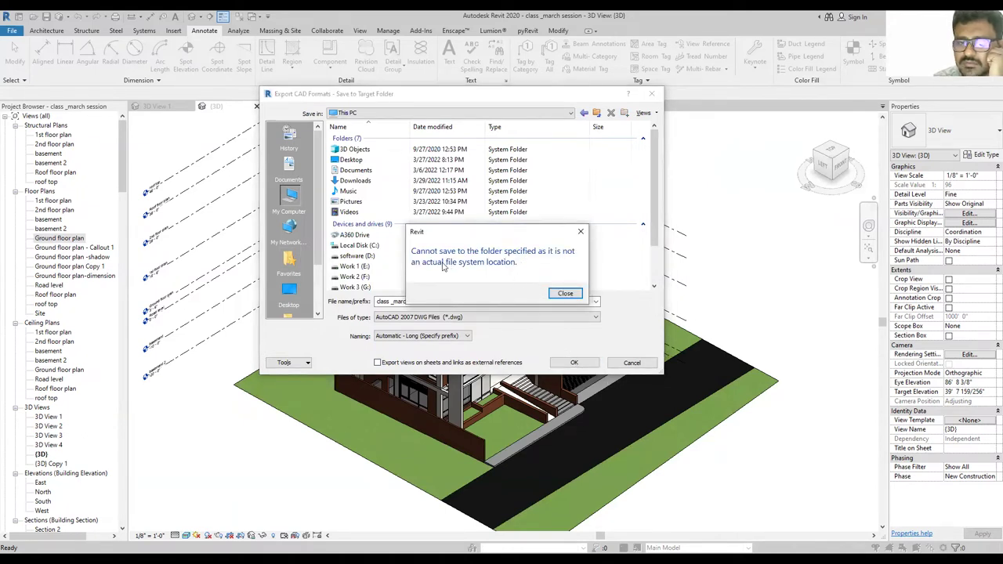
pyautogui.click(565, 293)
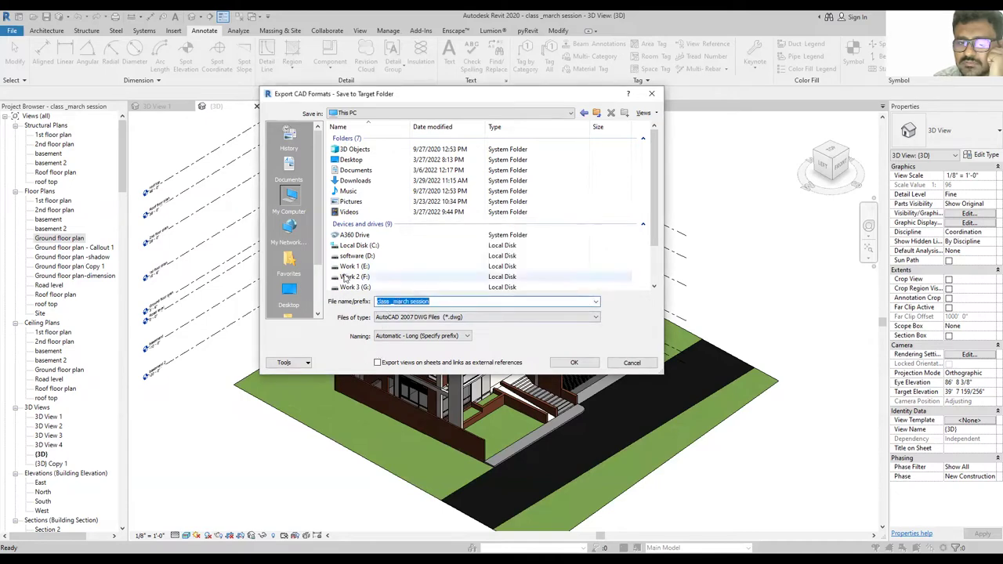
# Export the DWG into Work 1 (E:) > class > revit course > march 2022.
pyautogui.scroll(-2, 348, 223)
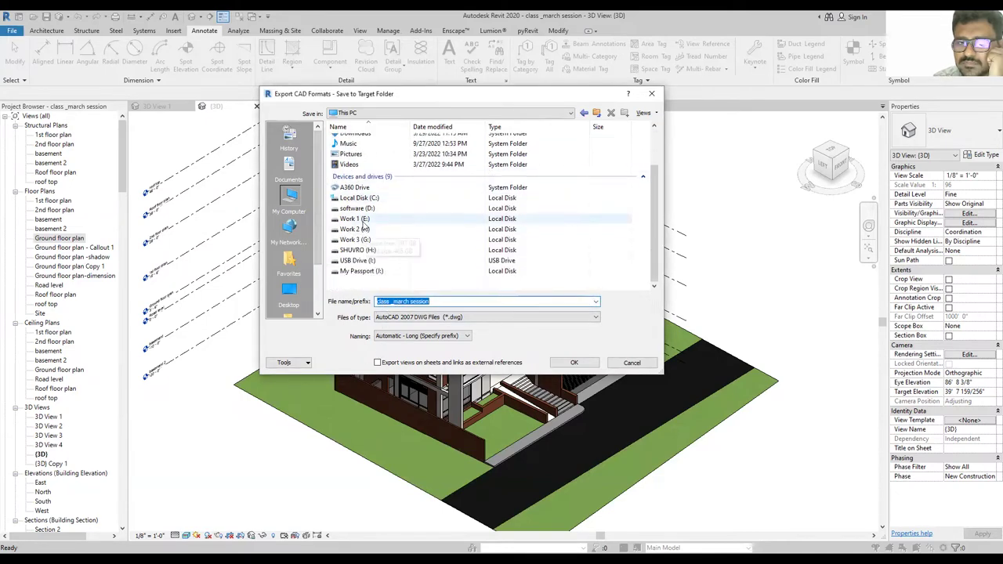
pyautogui.doubleClick(364, 220)
pyautogui.doubleClick(364, 212)
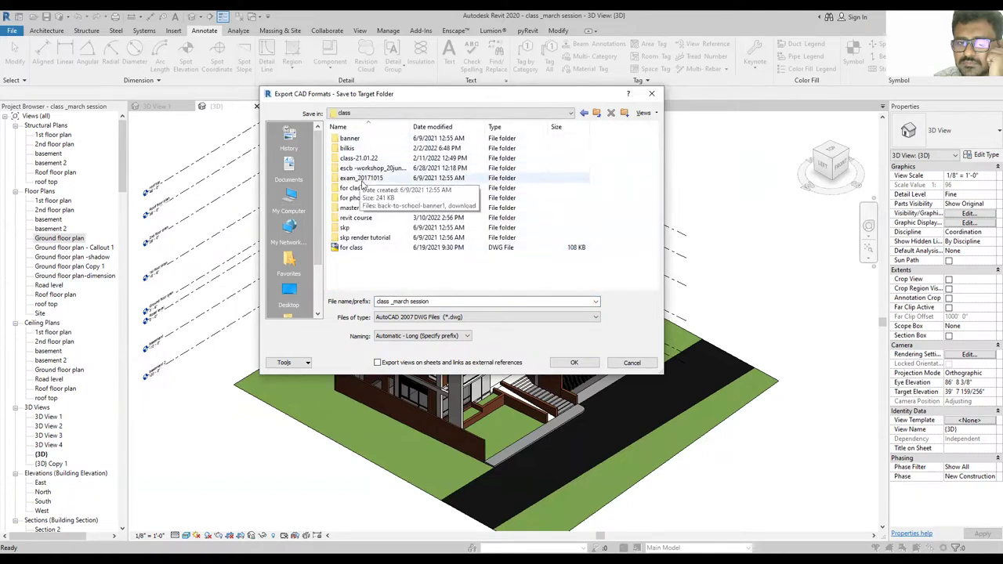
pyautogui.doubleClick(356, 219)
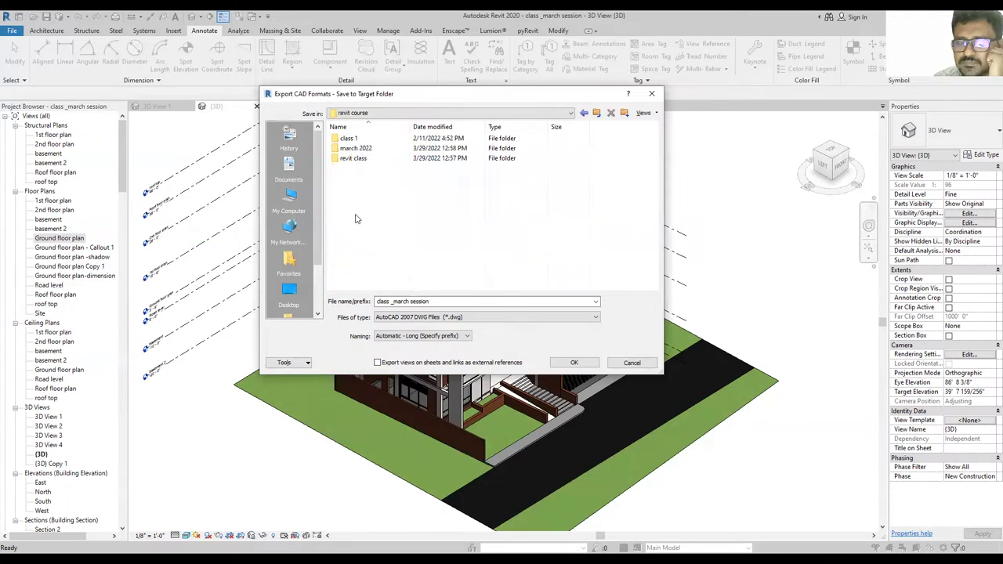
pyautogui.doubleClick(357, 148)
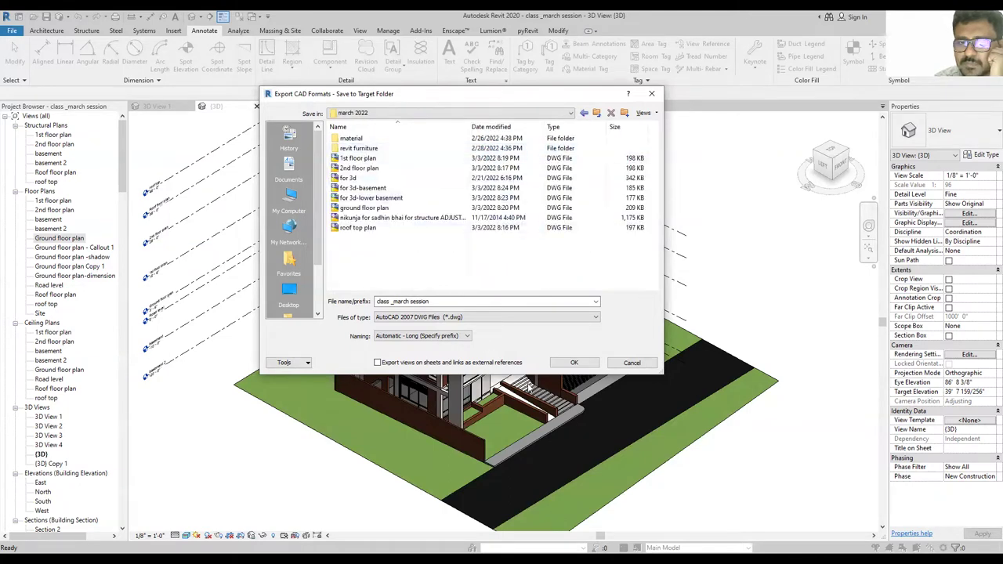
pyautogui.click(568, 363)
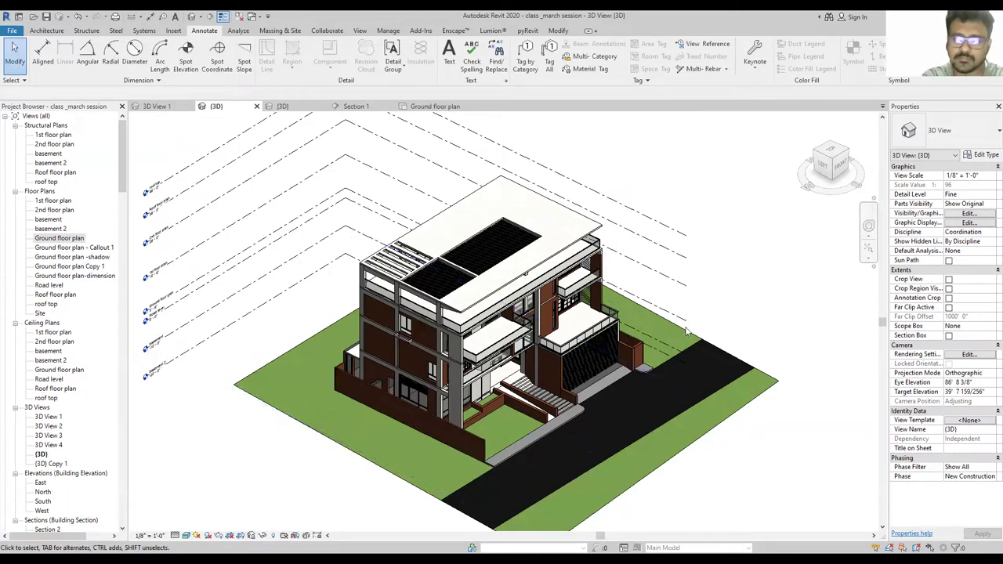
pyautogui.keyDown('shift'); pyautogui.moveTo(694, 303); pyautogui.dragTo(659, 307, button='middle'); pyautogui.keyUp('shift')
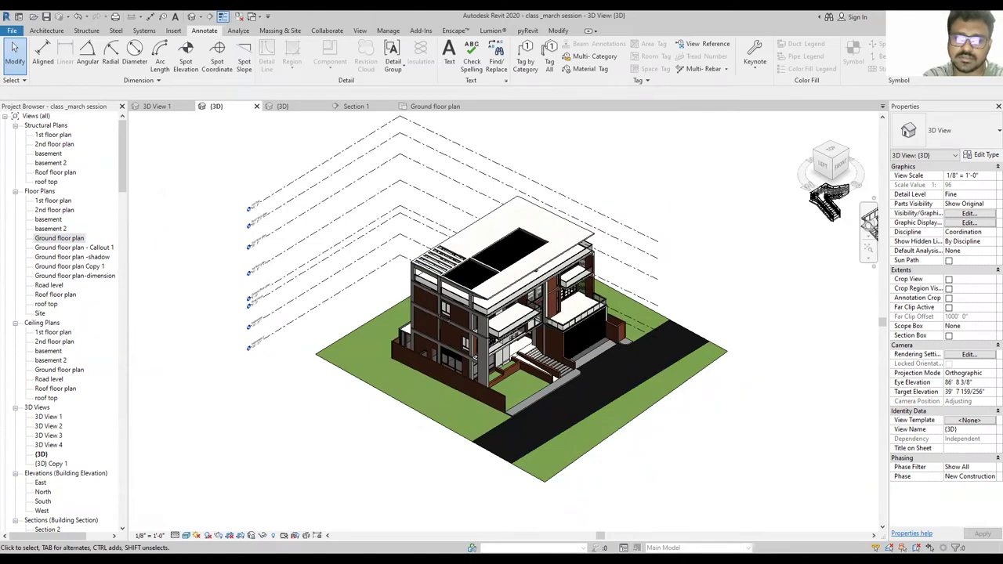
pyautogui.keyDown('shift'); pyautogui.moveTo(595, 345); pyautogui.dragTo(439, 305, button='middle'); pyautogui.keyUp('shift')
pyautogui.scroll(3, 509, 329)
pyautogui.scroll(-2, 470, 317)
pyautogui.scroll(2, 439, 313)
pyautogui.scroll(2, 439, 306)
pyautogui.scroll(2, 460, 299)
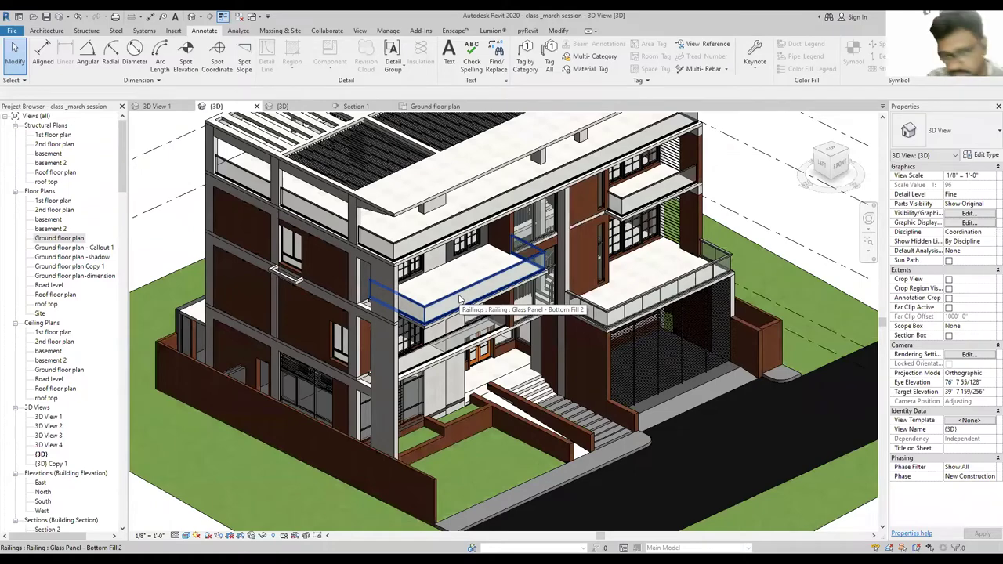
pyautogui.scroll(-3, 460, 300)
pyautogui.keyDown('shift'); pyautogui.moveTo(459, 300); pyautogui.dragTo(430, 329, button='middle'); pyautogui.keyUp('shift')
pyautogui.scroll(3, 435, 330)
pyautogui.scroll(2, 435, 331)
pyautogui.scroll(-4, 533, 324)
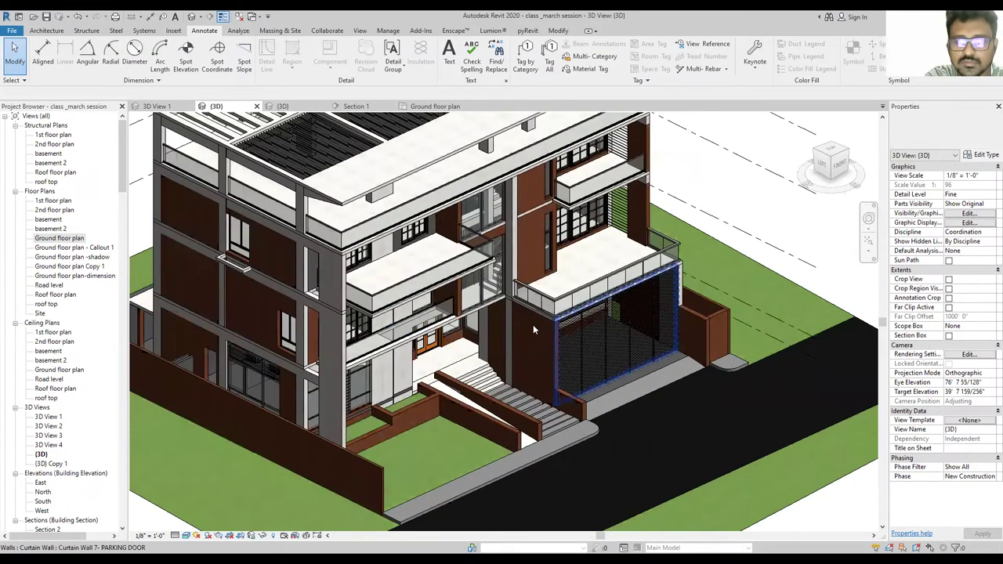
pyautogui.scroll(-4, 405, 425)
pyautogui.keyDown('shift'); pyautogui.moveTo(752, 251); pyautogui.dragTo(787, 321, button='middle'); pyautogui.keyUp('shift')
pyautogui.scroll(3, 490, 321)
pyautogui.scroll(-3, 489, 321)
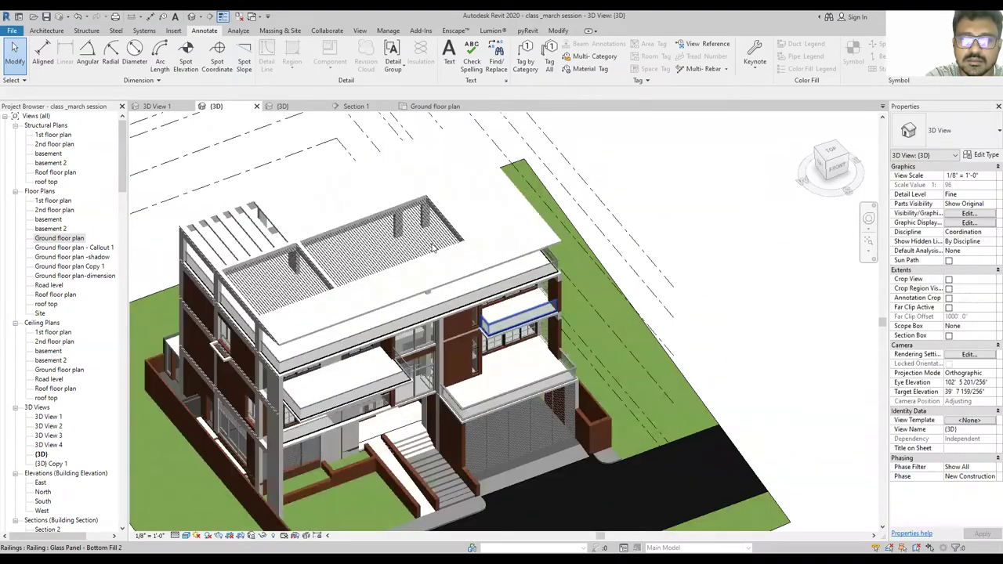
pyautogui.keyDown('shift'); pyautogui.moveTo(489, 321); pyautogui.dragTo(517, 321, button='middle'); pyautogui.keyUp('shift')
pyautogui.scroll(3, 438, 329)
pyautogui.scroll(2, 301, 259)
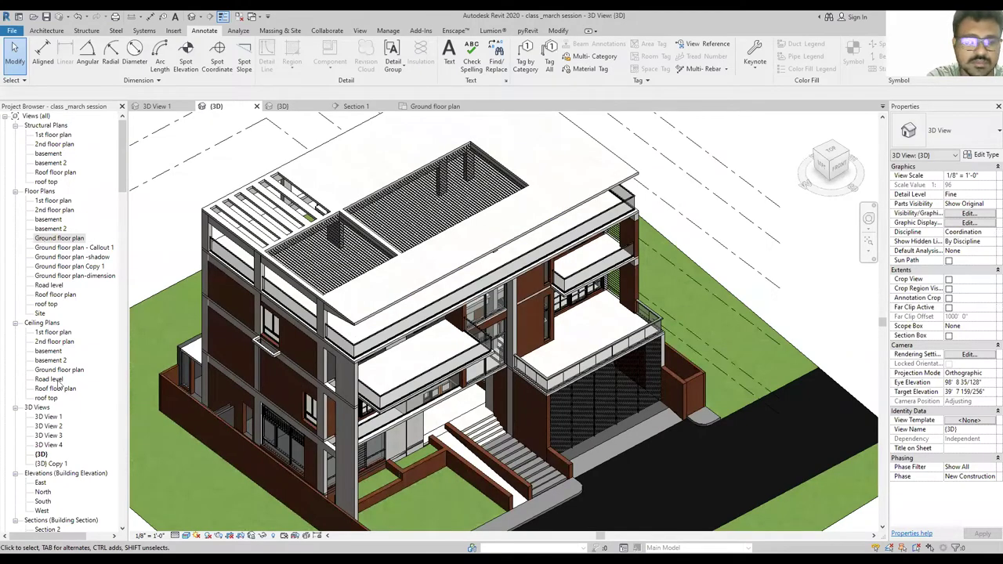
pyautogui.scroll(-20, 120, 215)
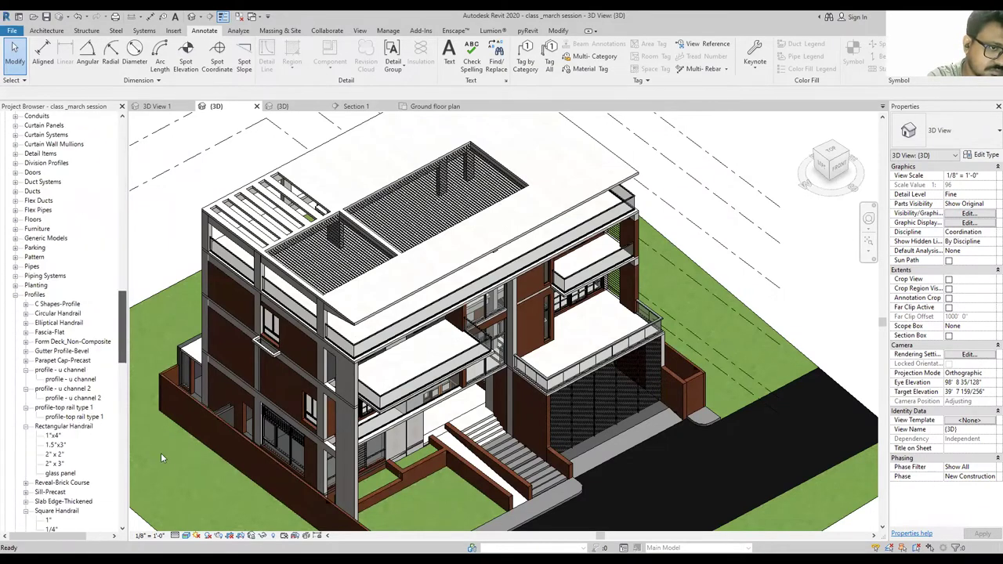
pyautogui.scroll(15, 131, 202)
pyautogui.click(93, 362)
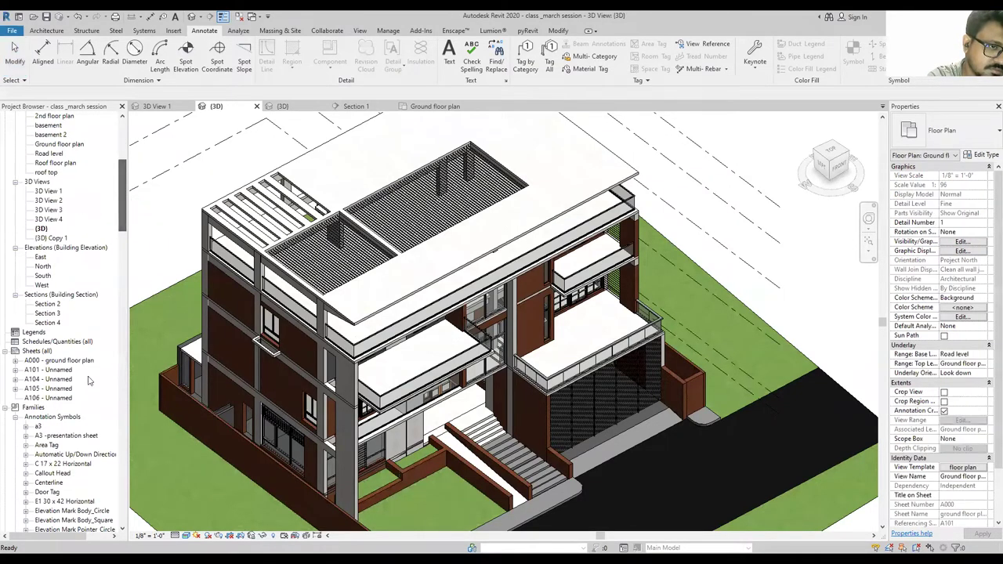
# Open sheet A000 and edit its A3 -presentation sheet title block in the Family Editor.
pyautogui.doubleClick(78, 363)
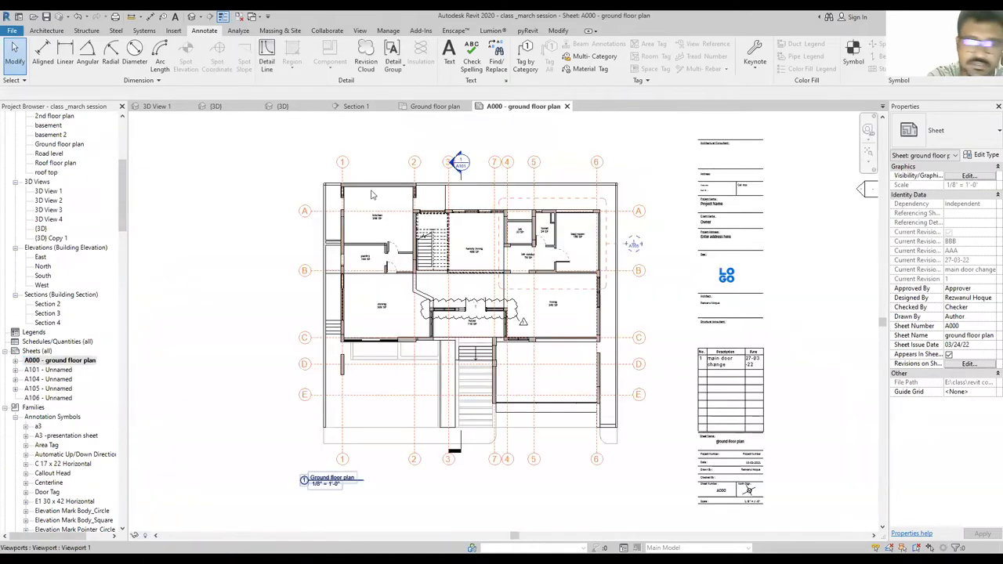
pyautogui.scroll(-2, 564, 280)
pyautogui.scroll(3, 564, 279)
pyautogui.moveTo(626, 250); pyautogui.dragTo(550, 303, button='middle')
pyautogui.scroll(1, 540, 304)
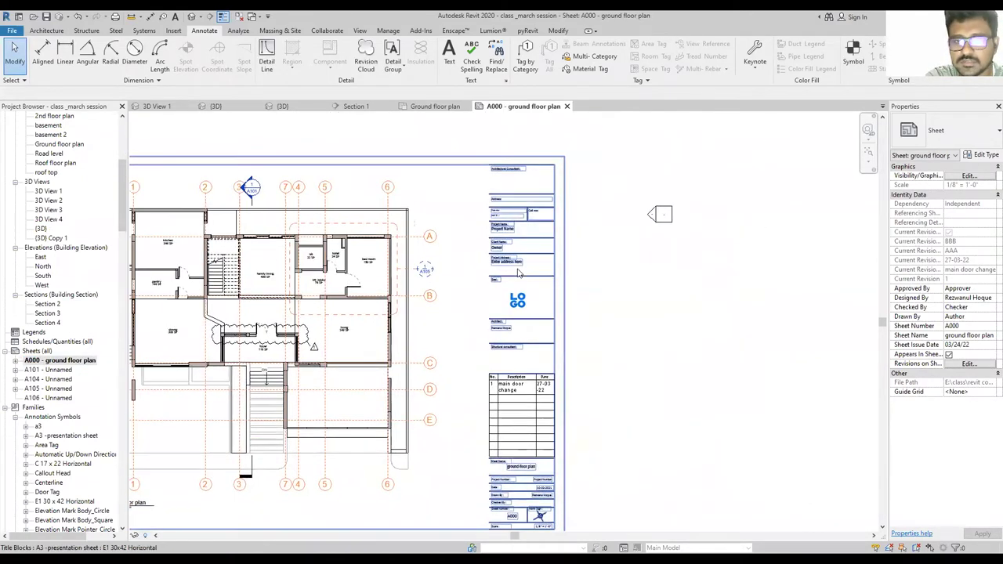
pyautogui.scroll(1, 525, 306)
pyautogui.click(517, 304)
pyautogui.doubleClick(518, 304)
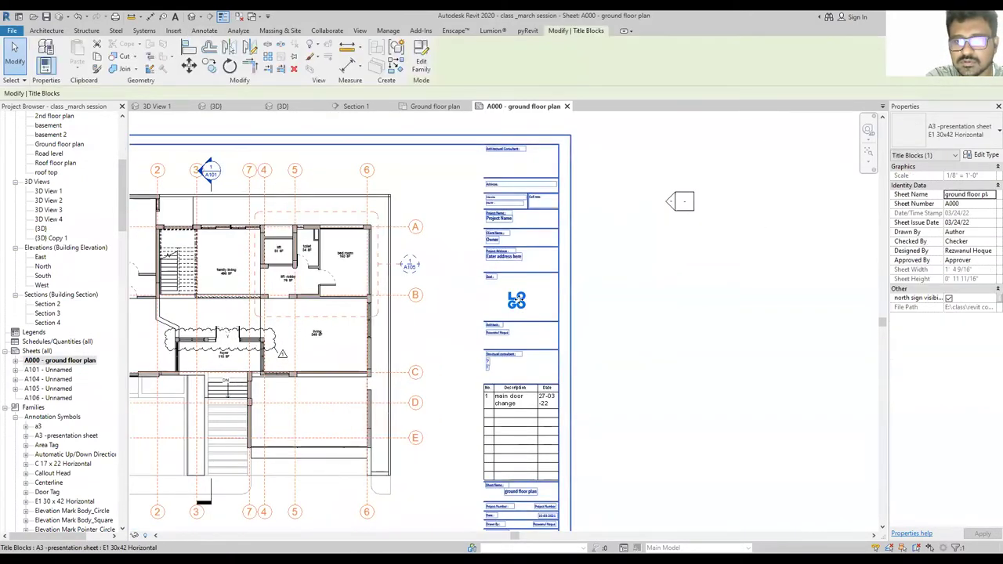
pyautogui.moveTo(619, 226); pyautogui.dragTo(376, 266, button='middle')
pyautogui.scroll(-3, 601, 210)
pyautogui.scroll(2, 600, 213)
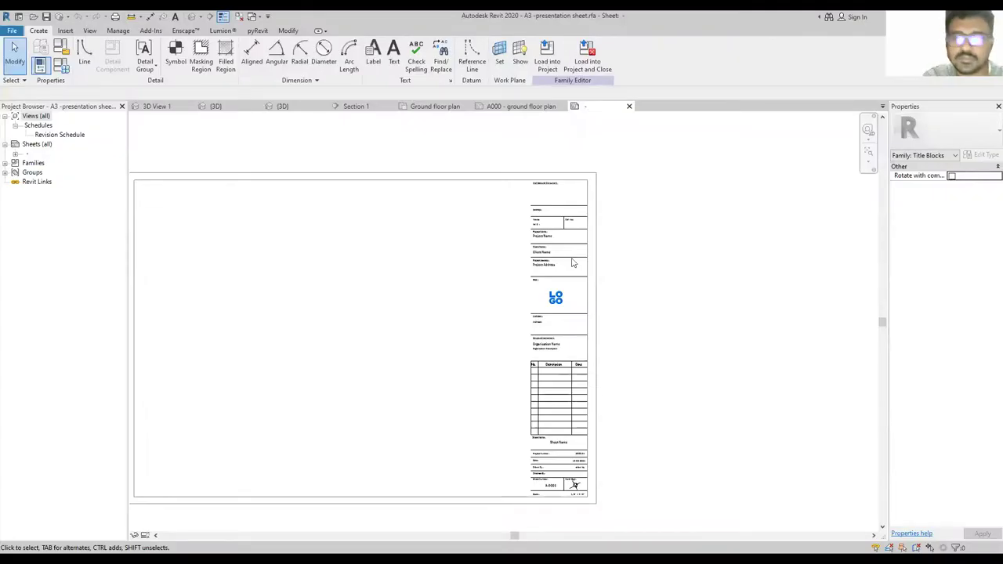
# Inspect the Architectural Consultant text note in the title block family.
pyautogui.scroll(-1, 643, 269)
pyautogui.scroll(3, 579, 232)
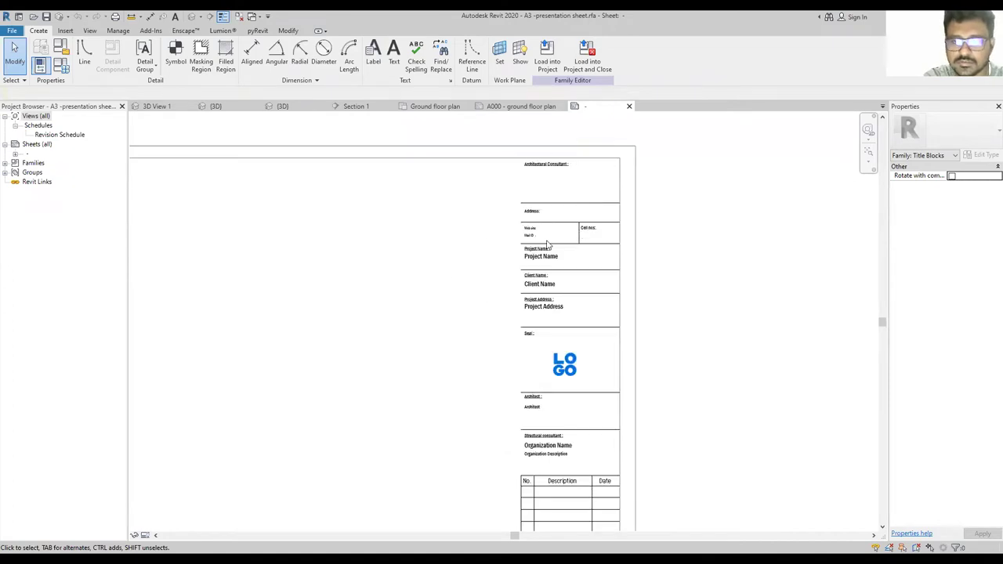
pyautogui.scroll(-2, 647, 426)
pyautogui.scroll(4, 619, 246)
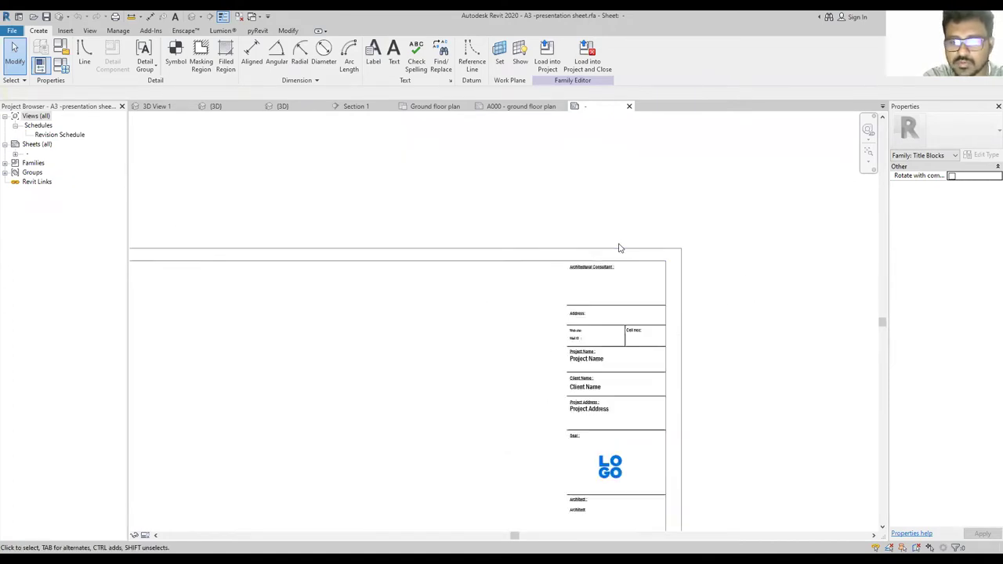
pyautogui.click(568, 225)
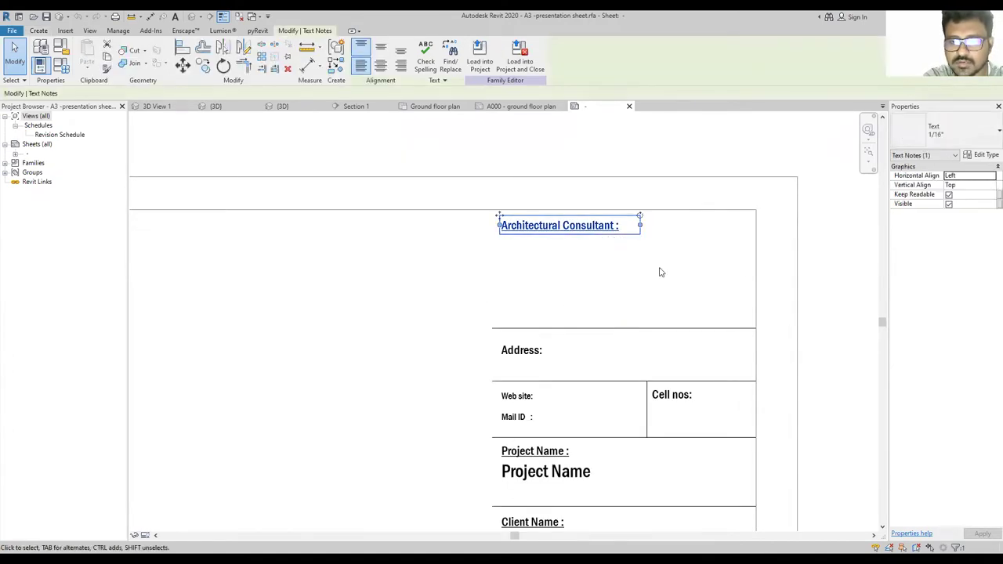
pyautogui.click(627, 261)
pyautogui.click(599, 234)
# Reselect the Architectural Consultant note, then go to the A000 - ground floor plan sheet.
pyautogui.keyDown('ctrl'); pyautogui.scroll(-2, 613, 275); pyautogui.keyUp('ctrl')
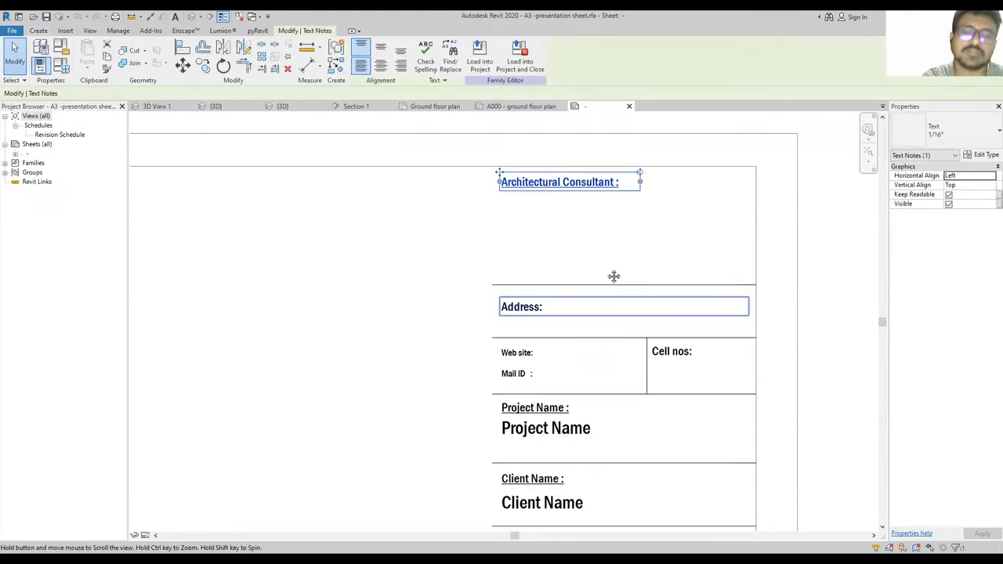
pyautogui.click(447, 273)
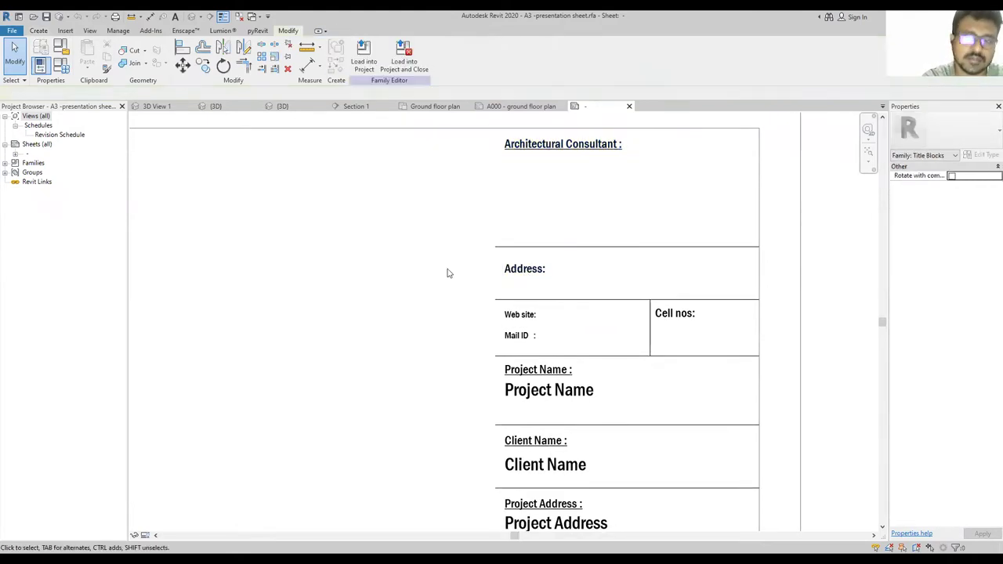
pyautogui.scroll(-1, 528, 290)
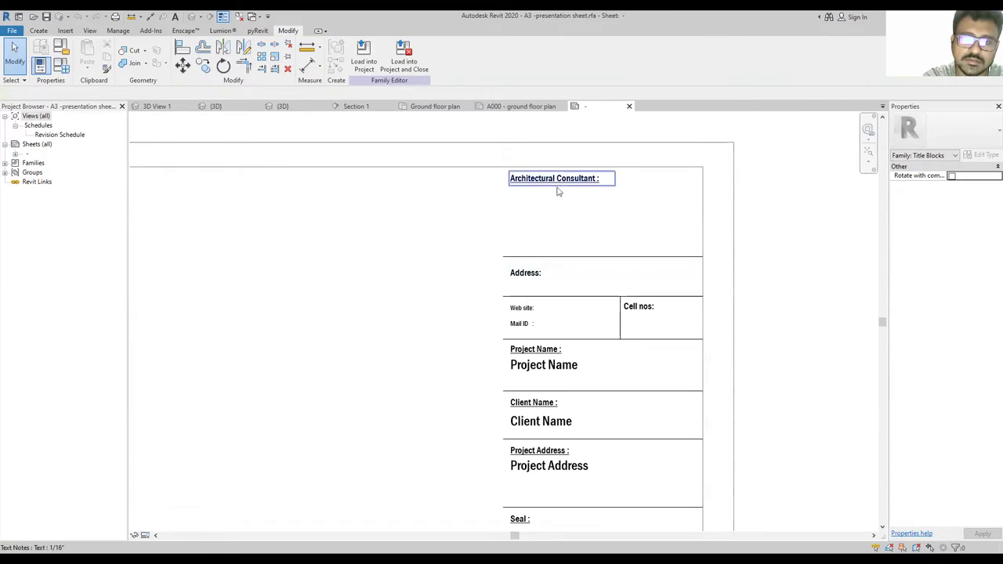
pyautogui.click(560, 184)
pyautogui.scroll(2, 541, 325)
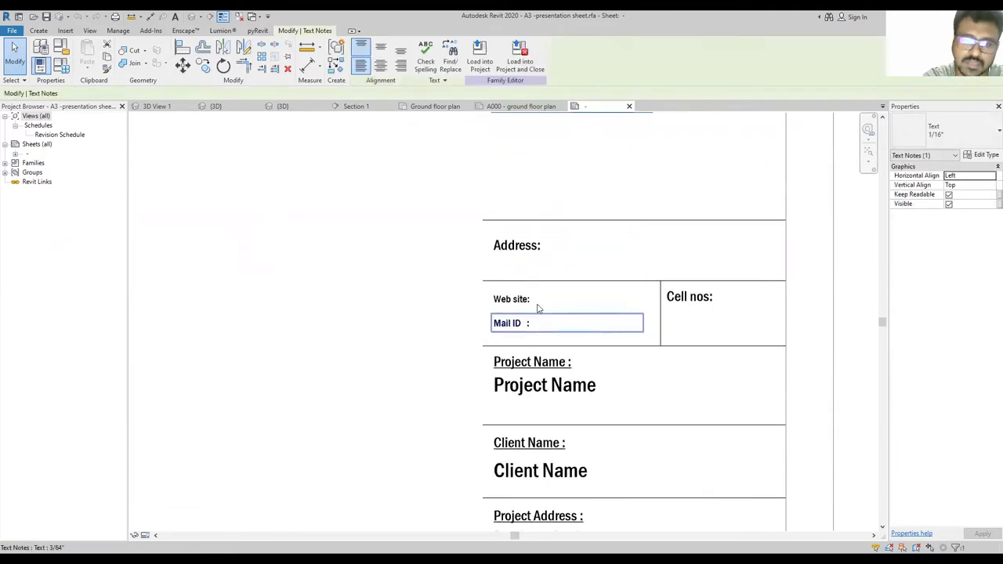
pyautogui.scroll(-3, 598, 271)
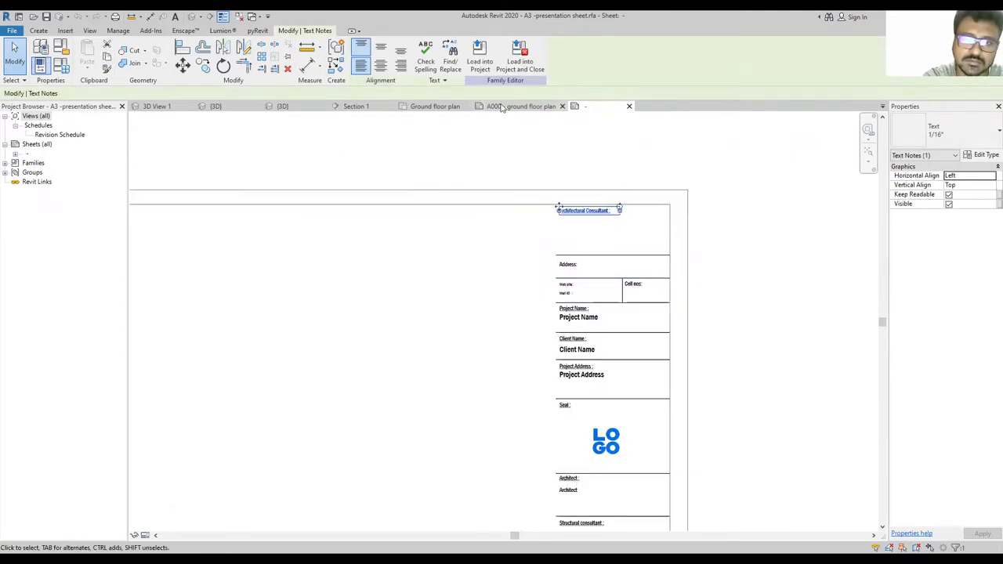
pyautogui.click(505, 107)
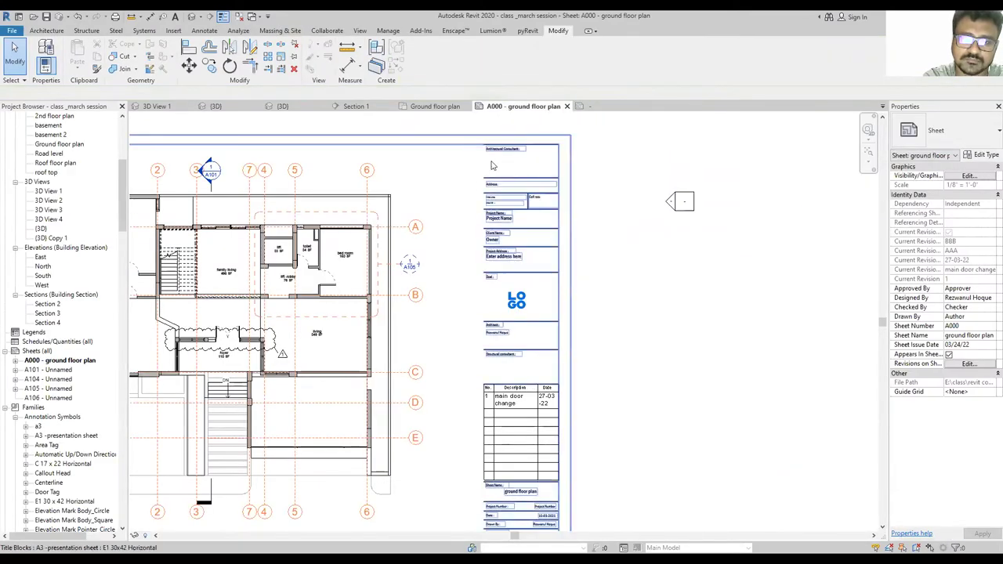
# Check the title block's Project Name value in place on the sheet, then return to the family.
pyautogui.scroll(3, 475, 249)
pyautogui.scroll(2, 476, 249)
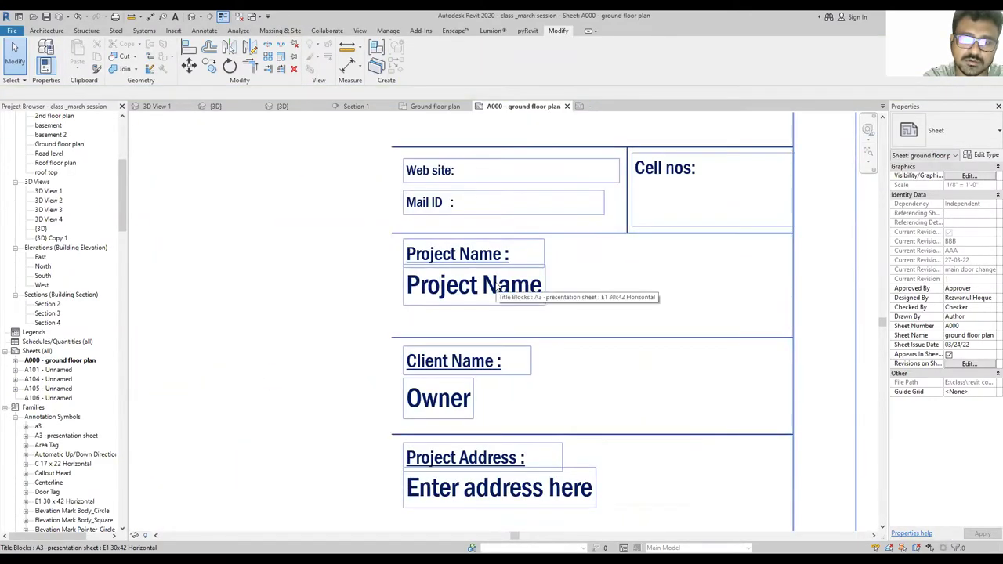
pyautogui.click(499, 289)
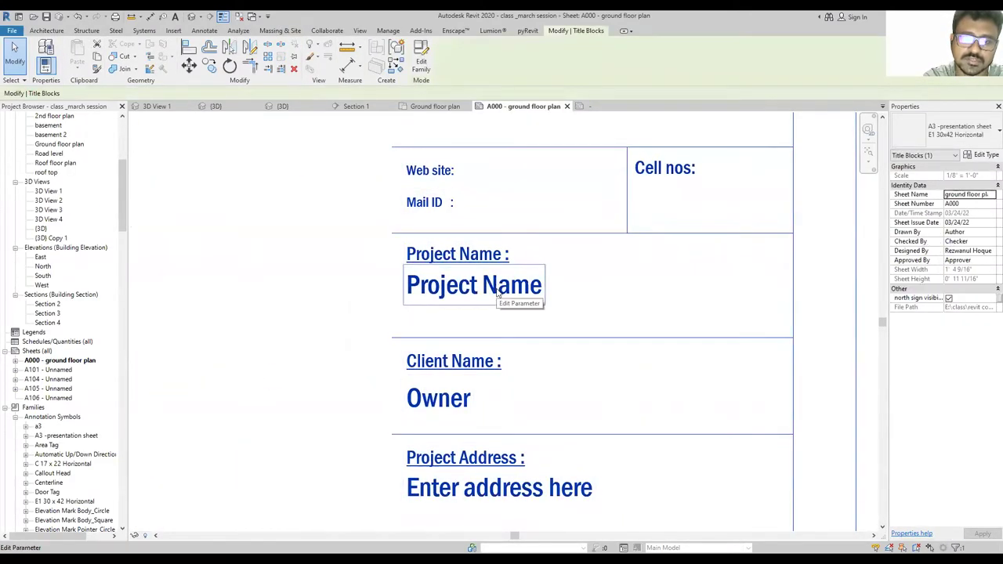
pyautogui.click(498, 292)
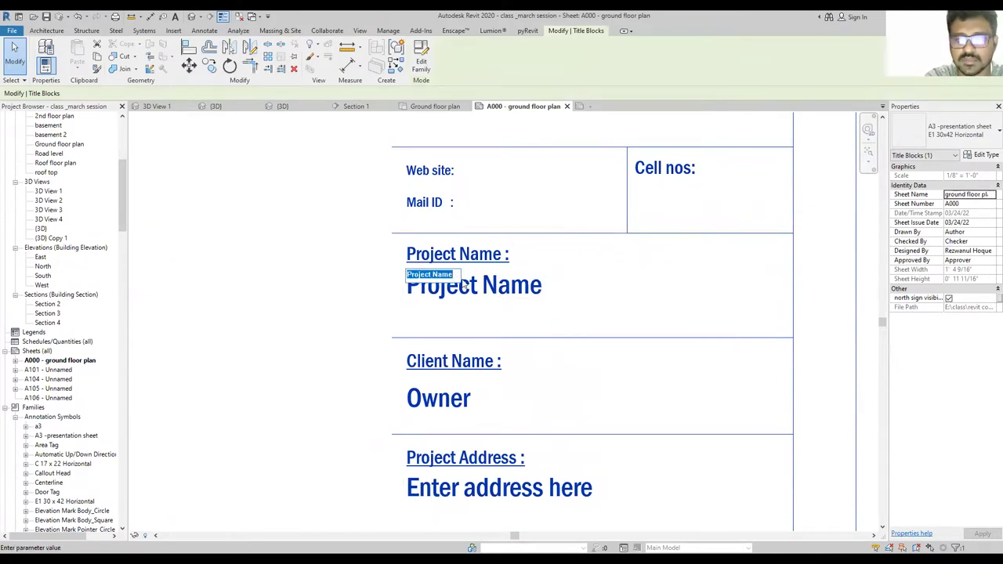
pyautogui.click(254, 289)
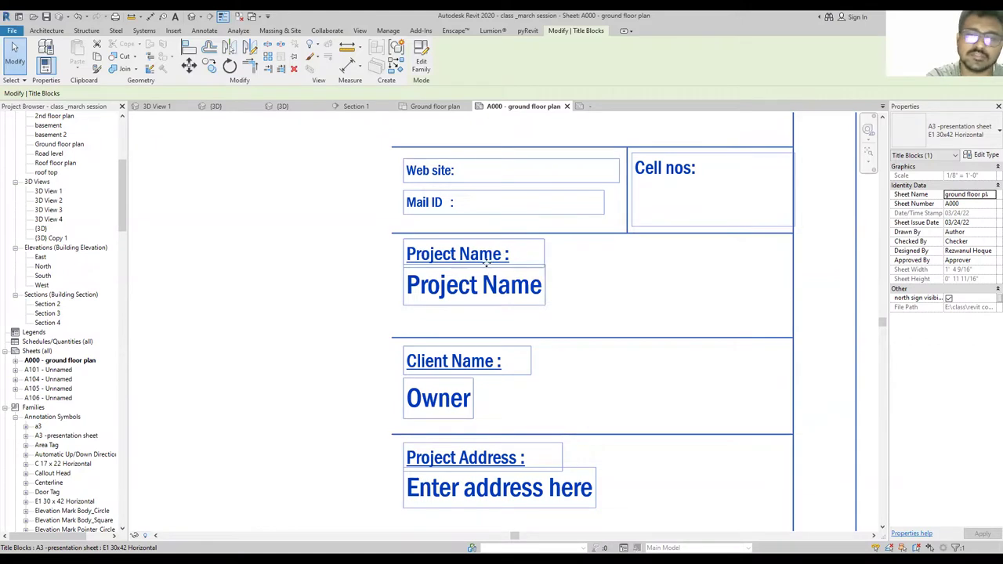
pyautogui.click(602, 108)
pyautogui.scroll(3, 571, 287)
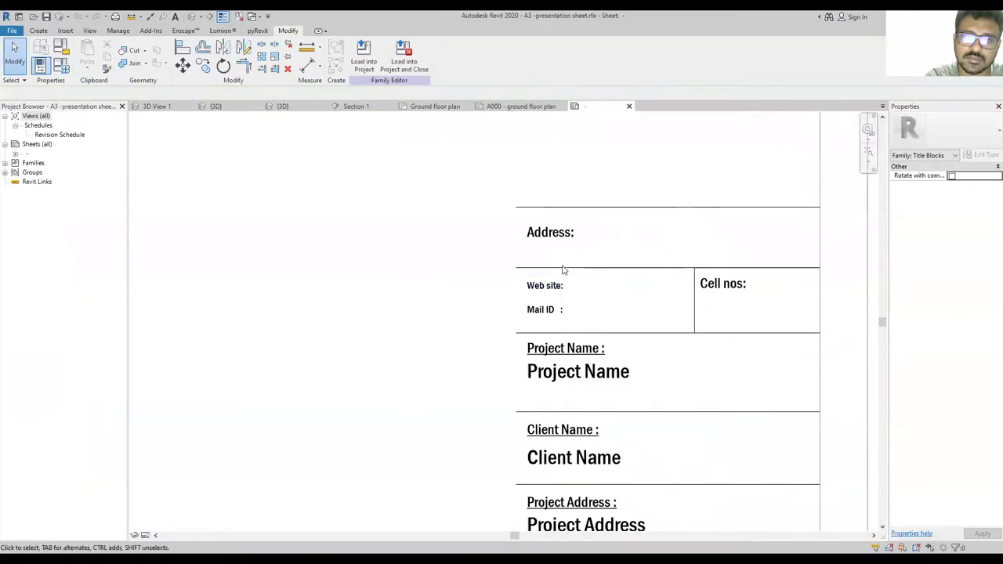
# Inspect the Project Name text note and its label in the family.
pyautogui.click(586, 350)
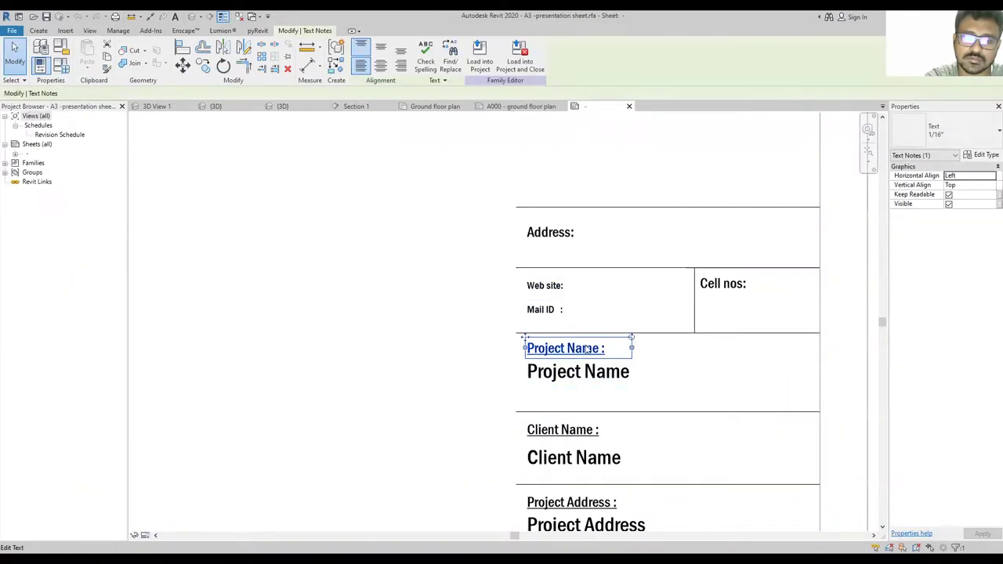
pyautogui.click(561, 384)
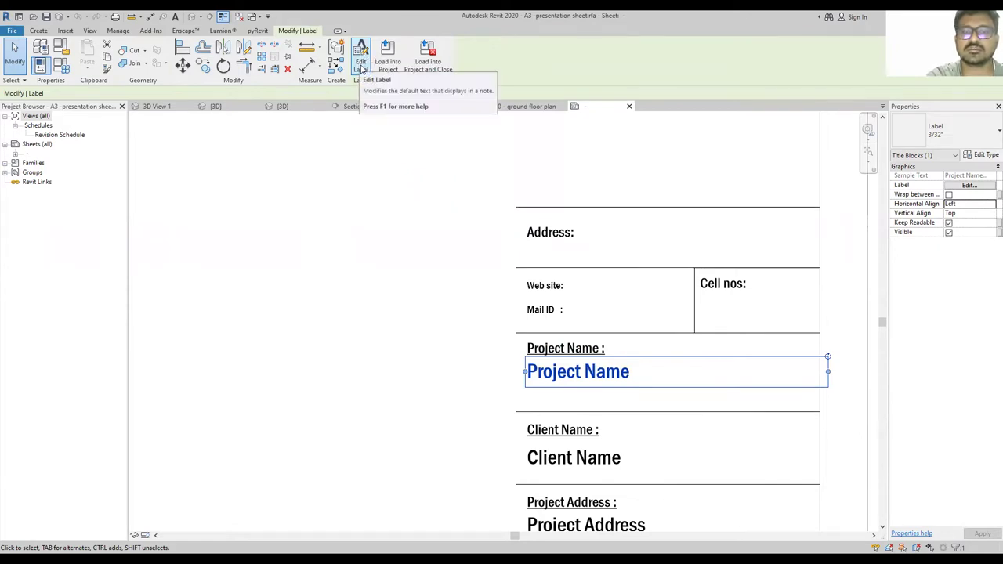
pyautogui.scroll(-5, 254, 336)
pyautogui.scroll(3, 319, 239)
pyautogui.moveTo(414, 417); pyautogui.dragTo(504, 186, button='middle')
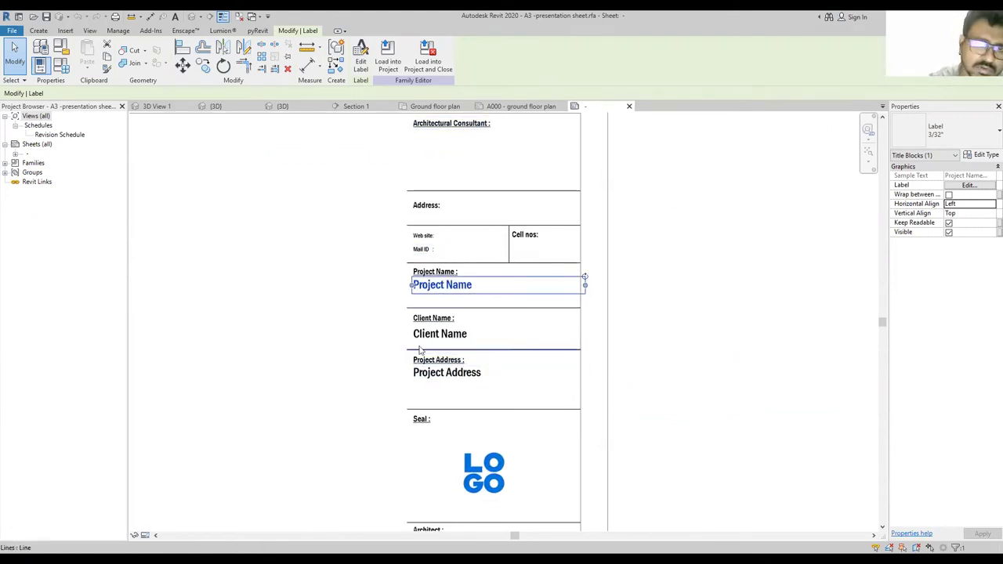
# Inspect the Client Name and Project Address labels, then go to the A000 sheet.
pyautogui.click(463, 335)
pyautogui.click(461, 373)
pyautogui.scroll(-3, 524, 325)
pyautogui.moveTo(556, 373); pyautogui.dragTo(557, 320, button='middle')
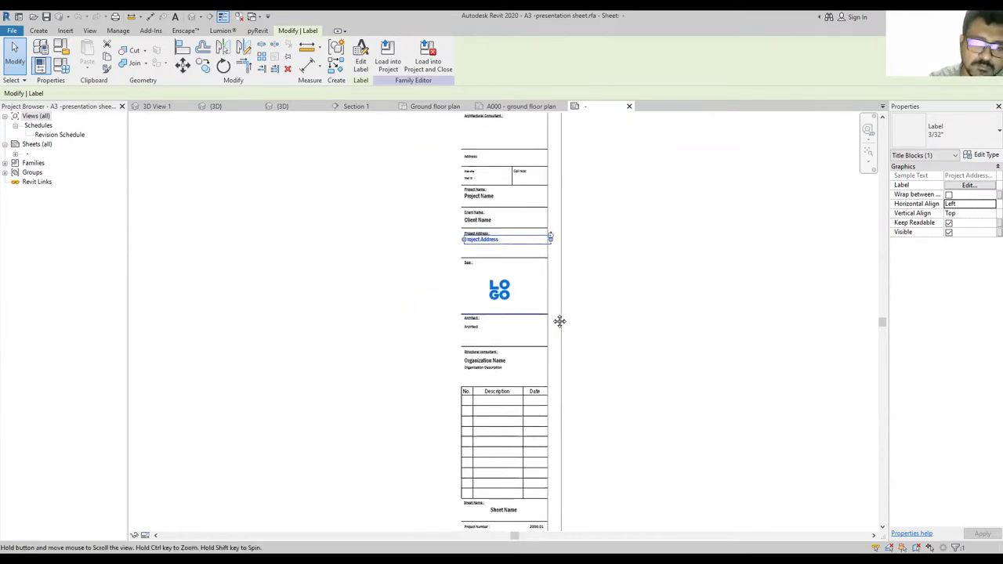
pyautogui.scroll(1, 470, 305)
pyautogui.scroll(2, 495, 282)
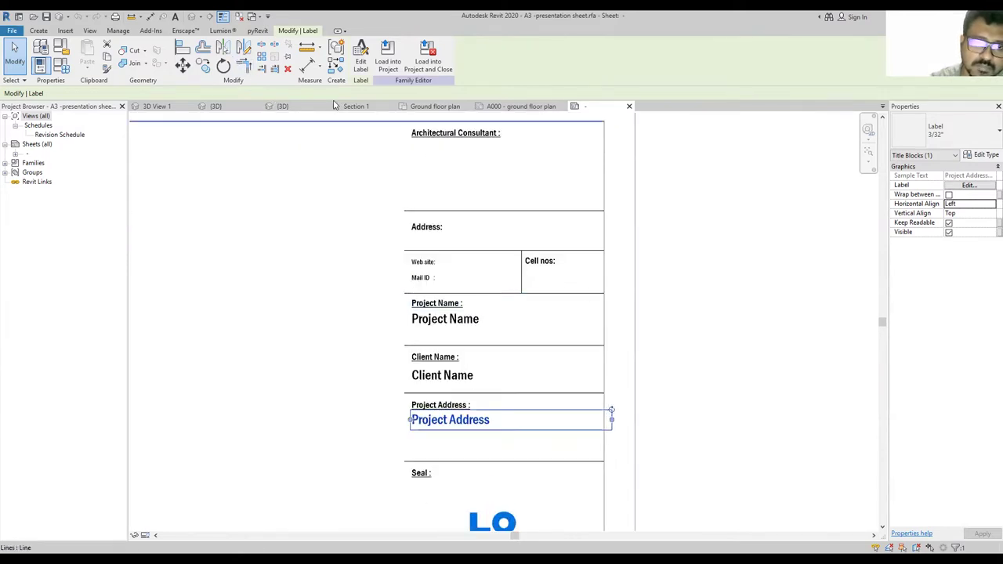
pyautogui.click(524, 106)
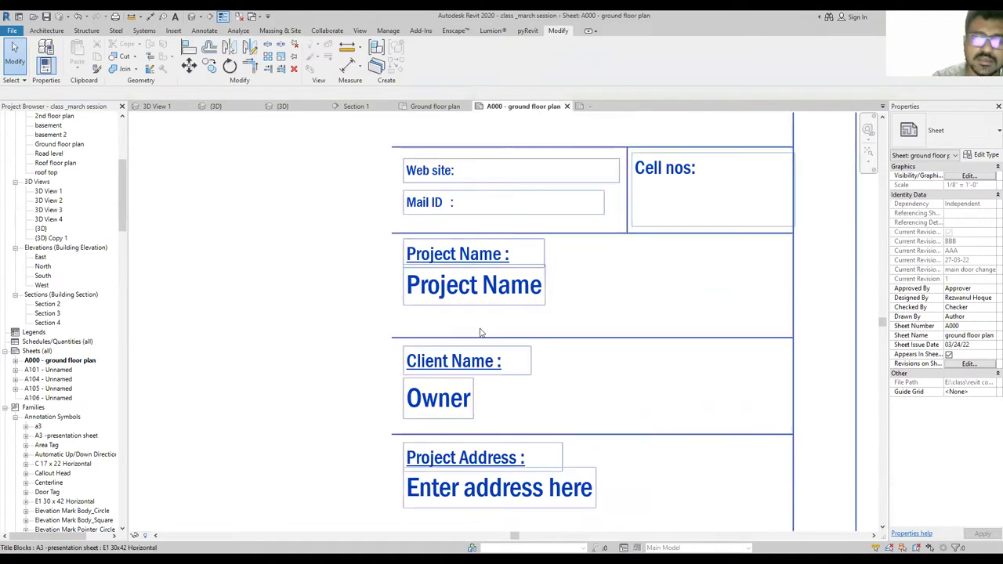
# Check the Project Name and Owner values in place on the sheet's title block.
pyautogui.scroll(-2, 481, 332)
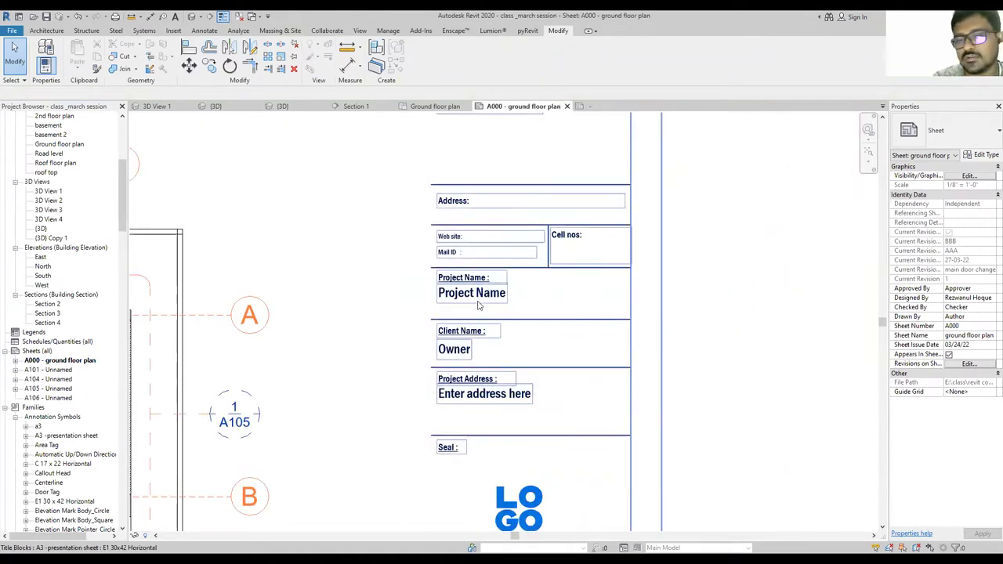
pyautogui.click(479, 306)
pyautogui.click(477, 294)
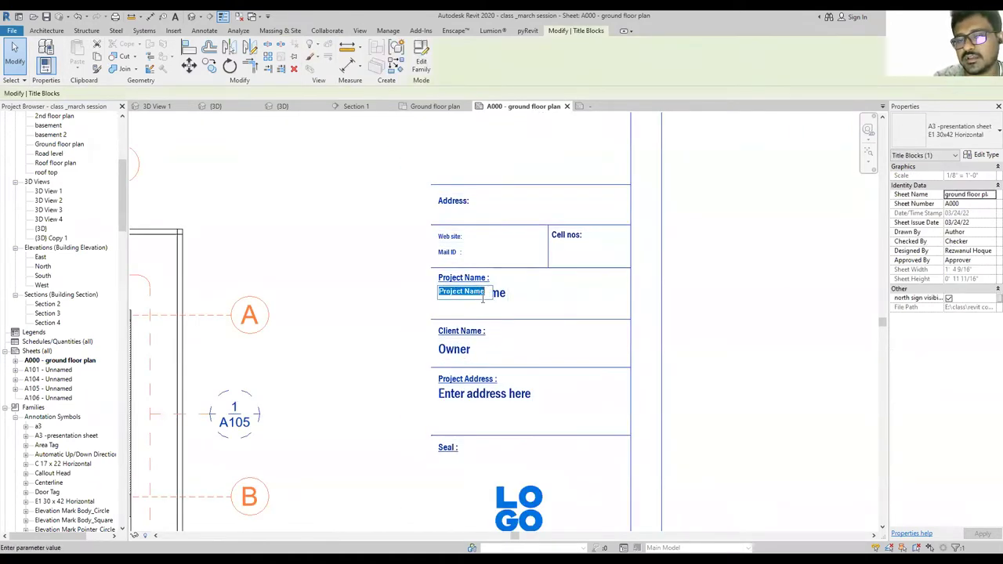
pyautogui.click(462, 352)
pyautogui.click(461, 351)
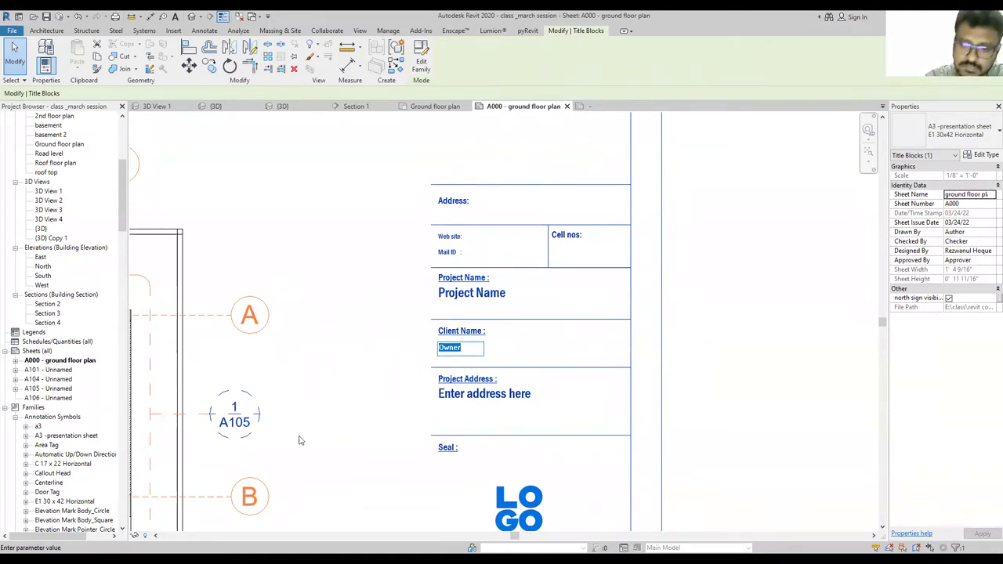
pyautogui.scroll(-2, 553, 247)
pyautogui.scroll(3, 551, 369)
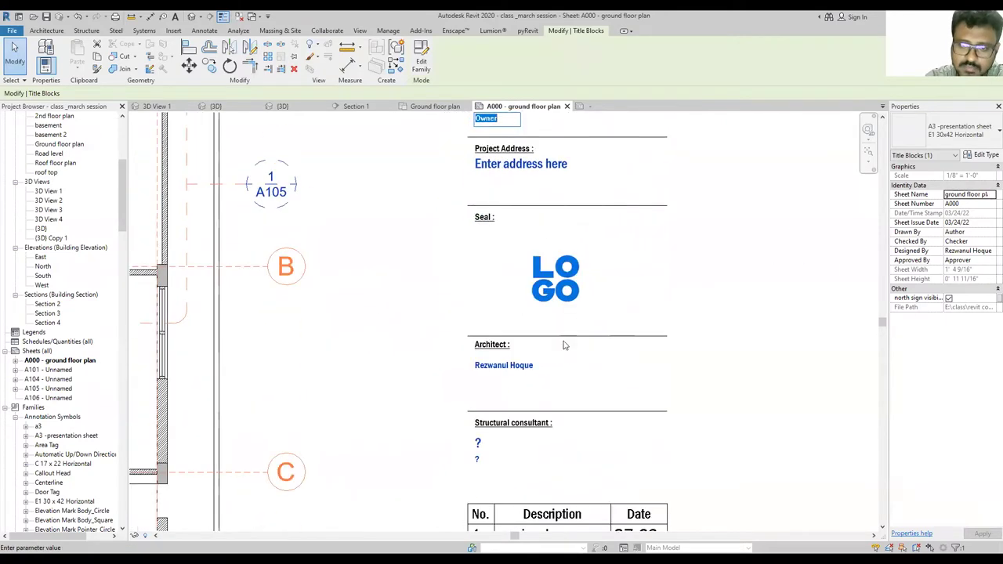
pyautogui.click(505, 368)
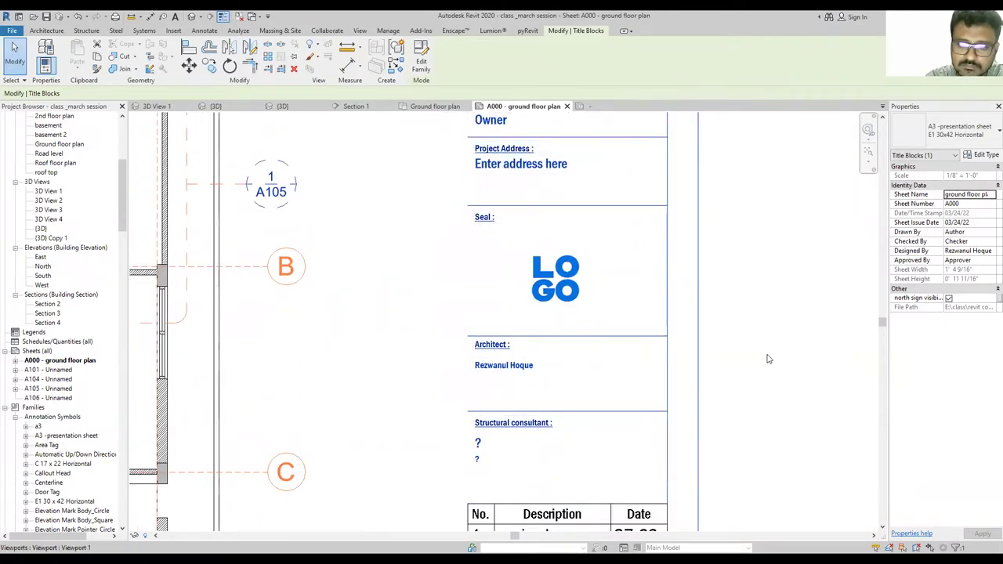
# Check the Architect value in place on the title block.
pyautogui.click(459, 383)
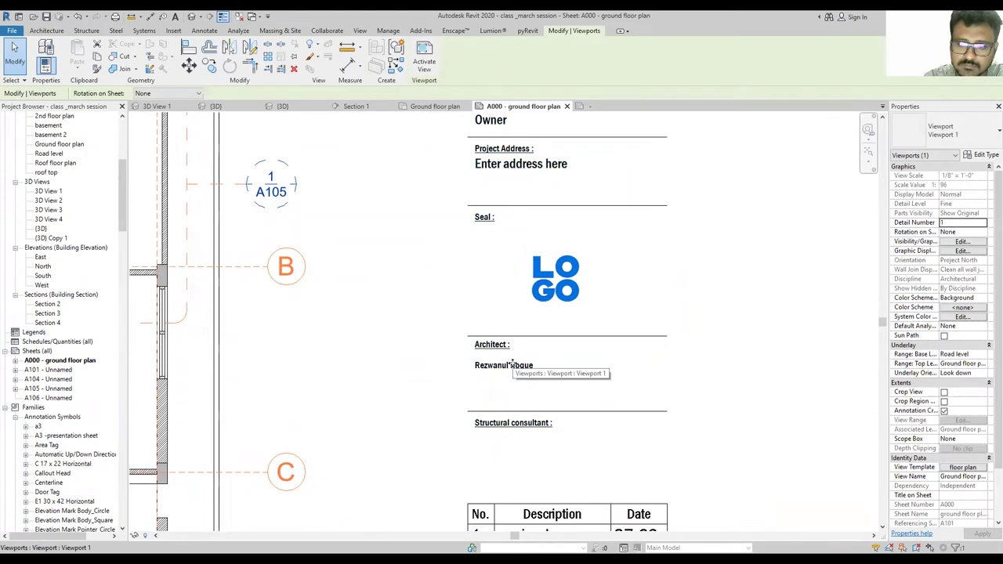
pyautogui.click(501, 375)
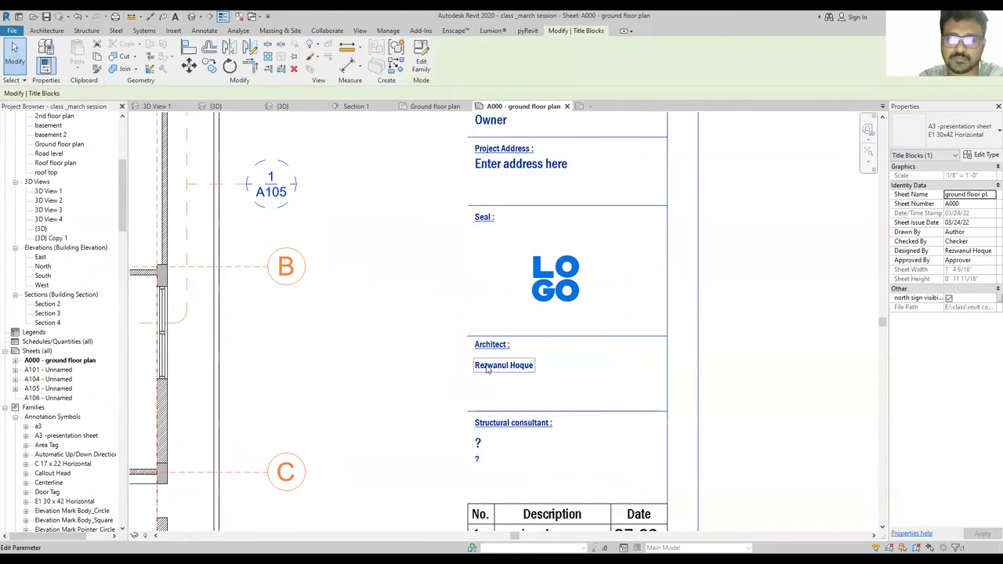
pyautogui.scroll(-3, 501, 375)
pyautogui.scroll(3, 489, 356)
pyautogui.click(480, 347)
pyautogui.click(708, 340)
# Open the A3 -presentation sheet title block family for editing.
pyautogui.scroll(-4, 485, 363)
pyautogui.scroll(2, 494, 363)
pyautogui.scroll(5, 493, 363)
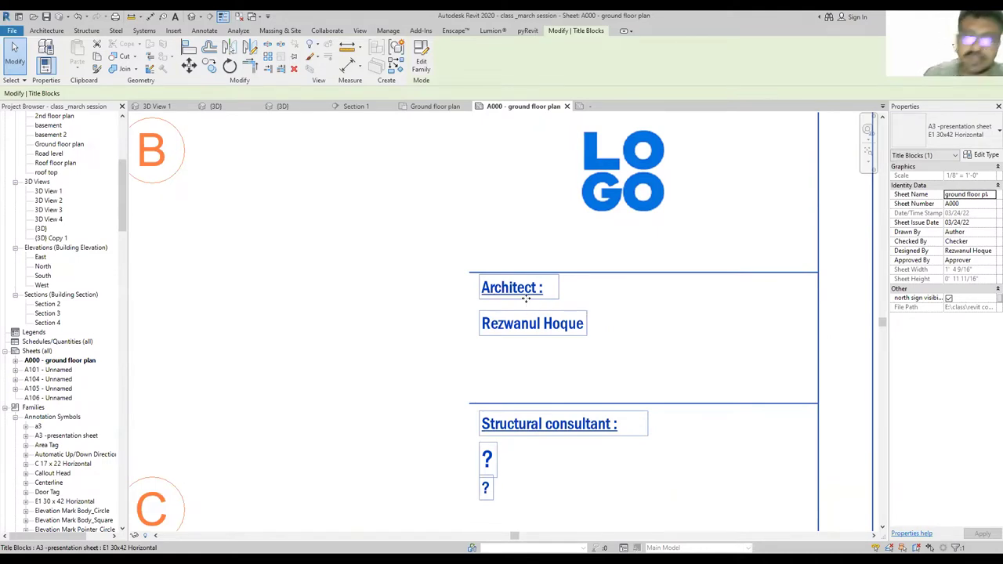
pyautogui.scroll(-5, 538, 312)
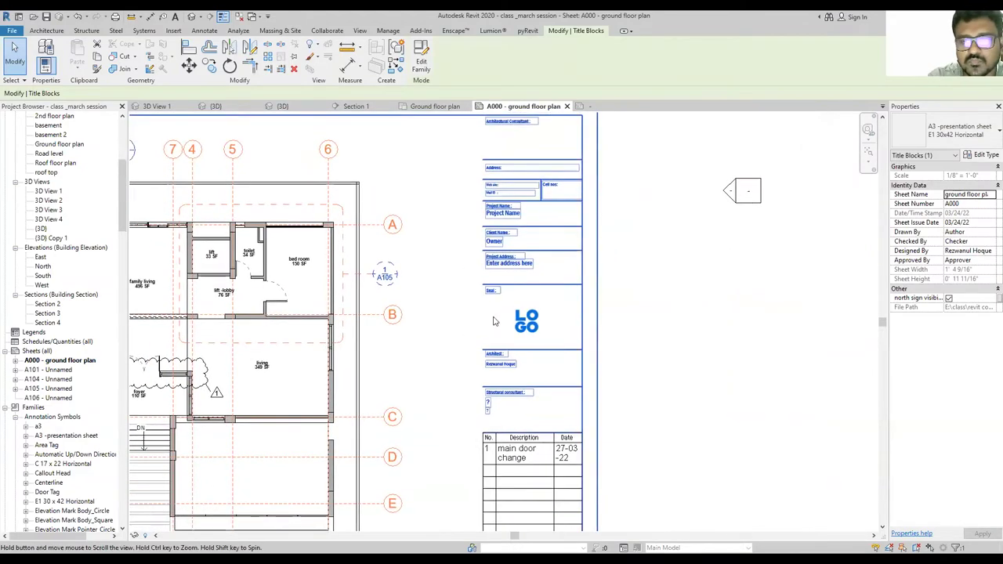
pyautogui.doubleClick(519, 117)
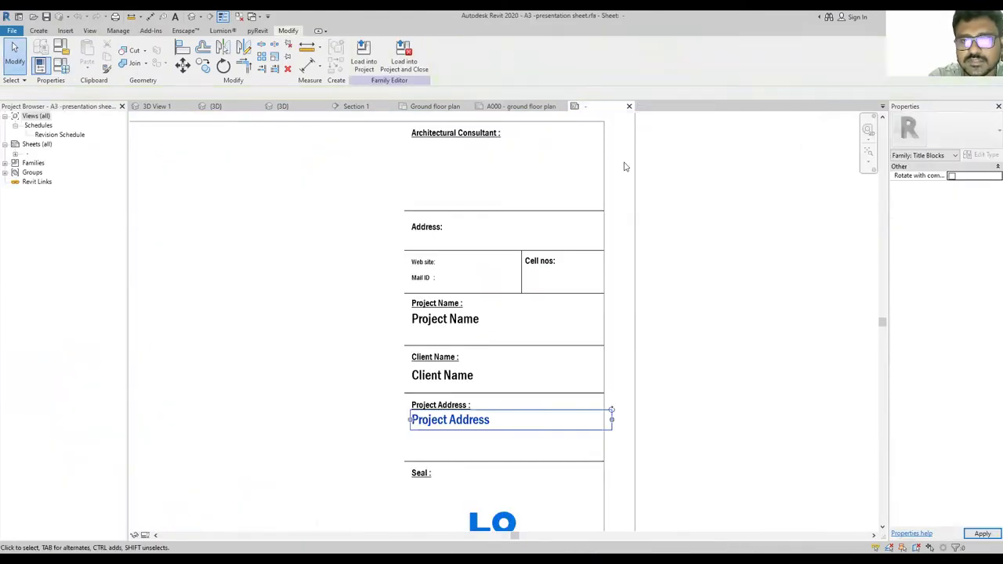
# Start a new label in the title block and cancel its parameter choice without adding any.
pyautogui.scroll(-5, 678, 233)
pyautogui.moveTo(656, 302); pyautogui.dragTo(620, 302, button='middle')
pyautogui.scroll(8, 538, 240)
pyautogui.moveTo(538, 241); pyautogui.dragTo(492, 297, button='middle')
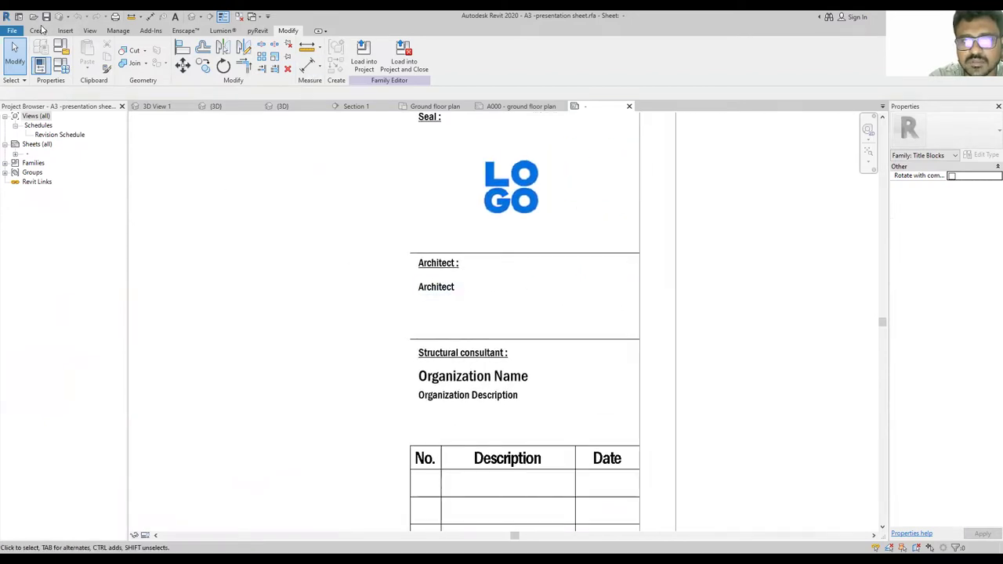
pyautogui.click(40, 31)
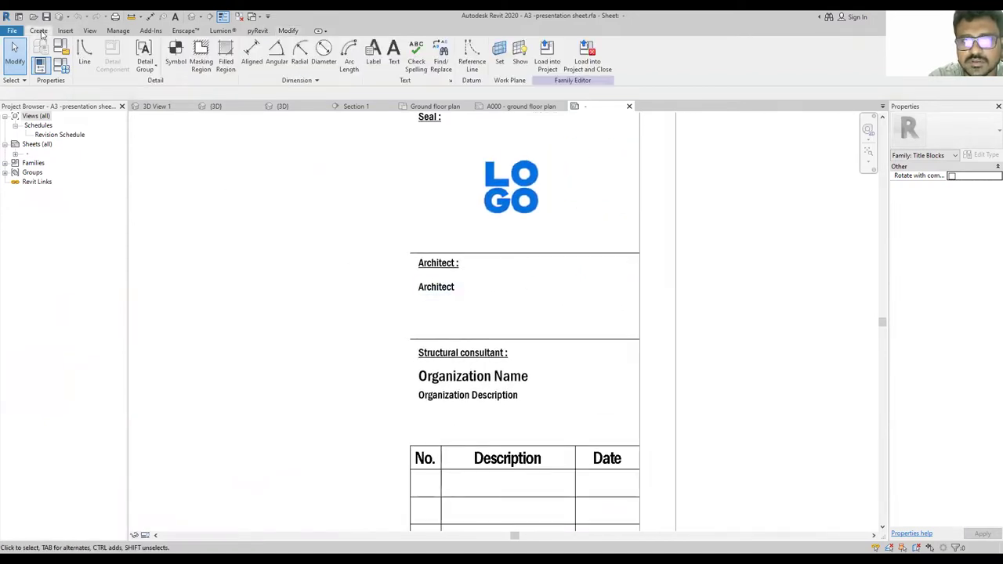
pyautogui.click(374, 53)
pyautogui.scroll(-2, 509, 281)
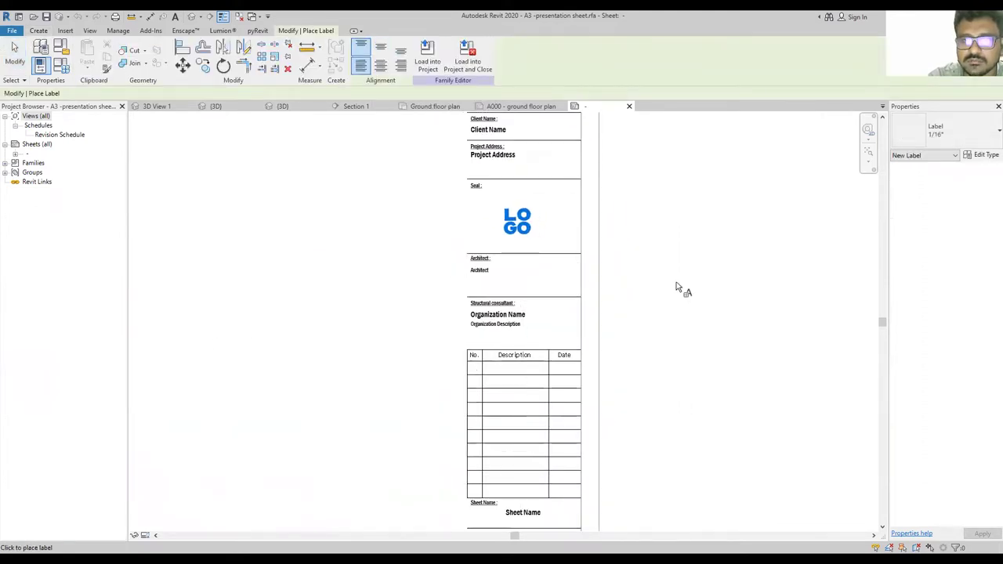
pyautogui.click(667, 238)
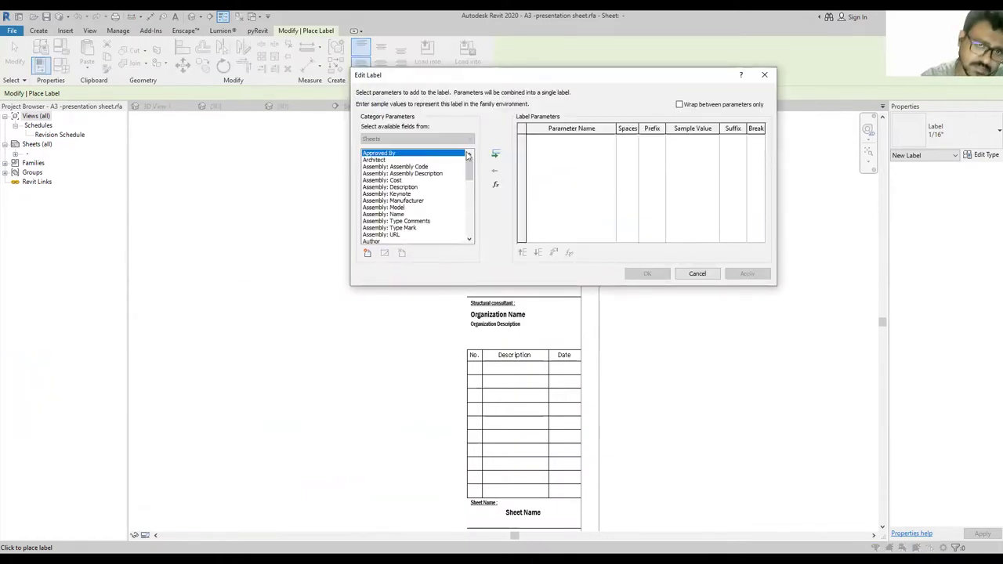
pyautogui.moveTo(472, 162); pyautogui.dragTo(472, 189)
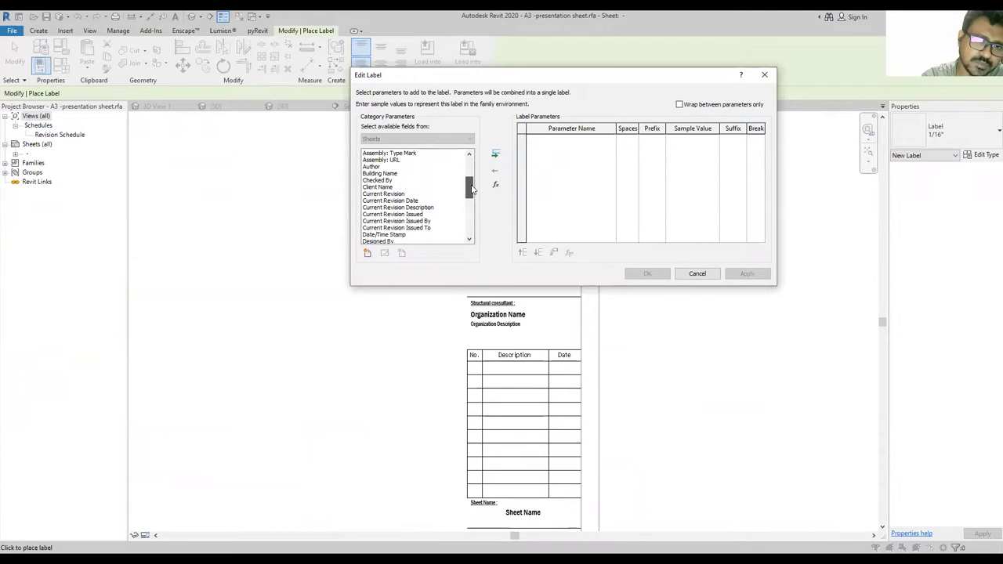
pyautogui.click(766, 76)
# Bring the Checked By row into view and end Place Label.
pyautogui.moveTo(591, 344); pyautogui.dragTo(588, 236, button='middle')
pyautogui.scroll(2, 570, 417)
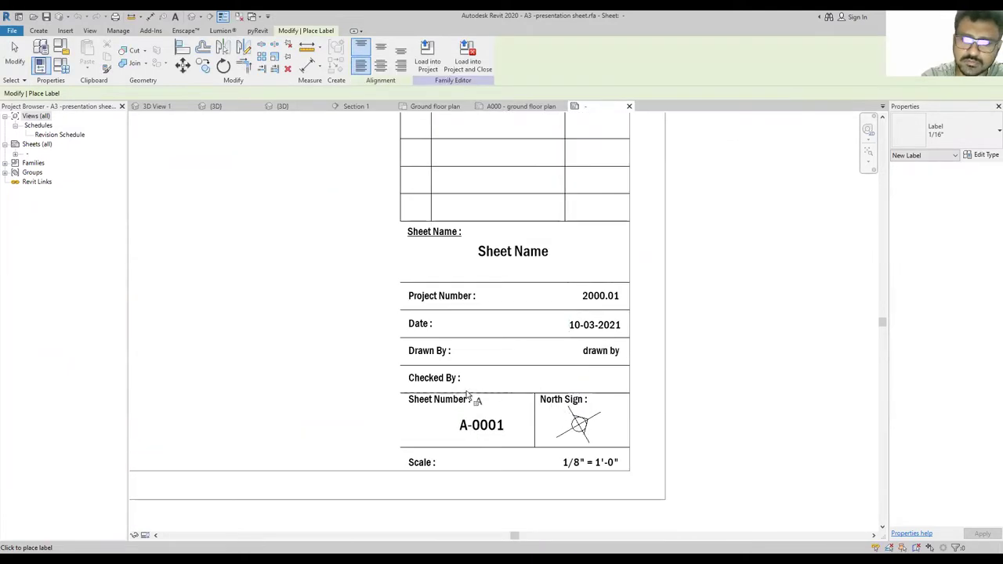
pyautogui.scroll(1, 470, 361)
pyautogui.scroll(1, 484, 376)
pyautogui.moveTo(483, 377); pyautogui.dragTo(453, 336, button='middle')
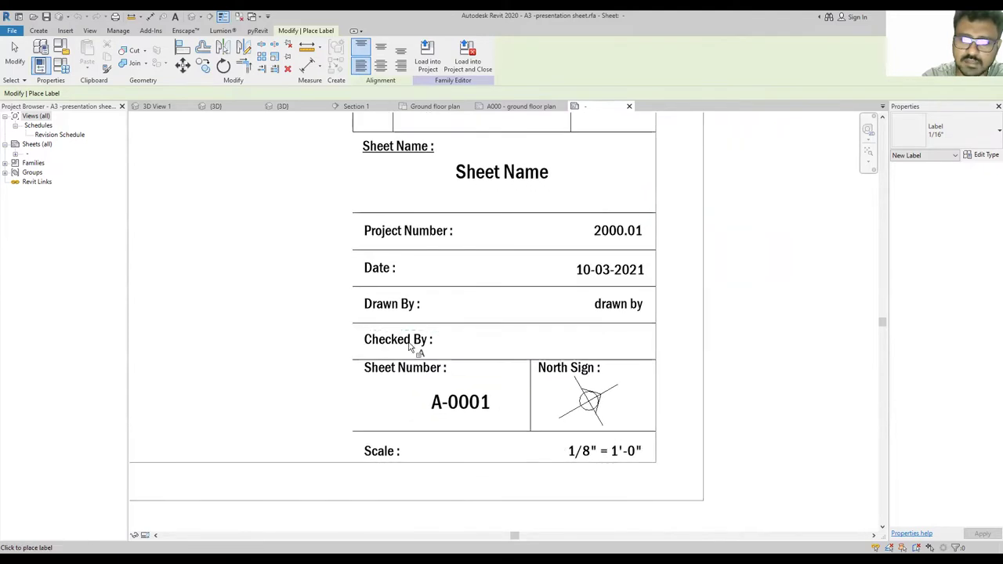
pyautogui.click(19, 63)
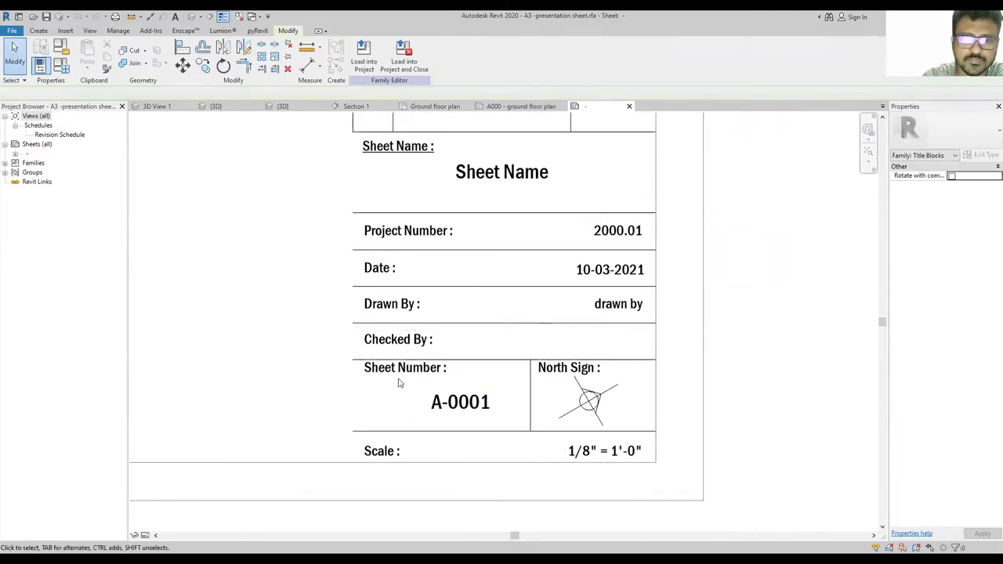
# Inspect the Checked By caption and the drawn by label in the title block.
pyautogui.click(400, 339)
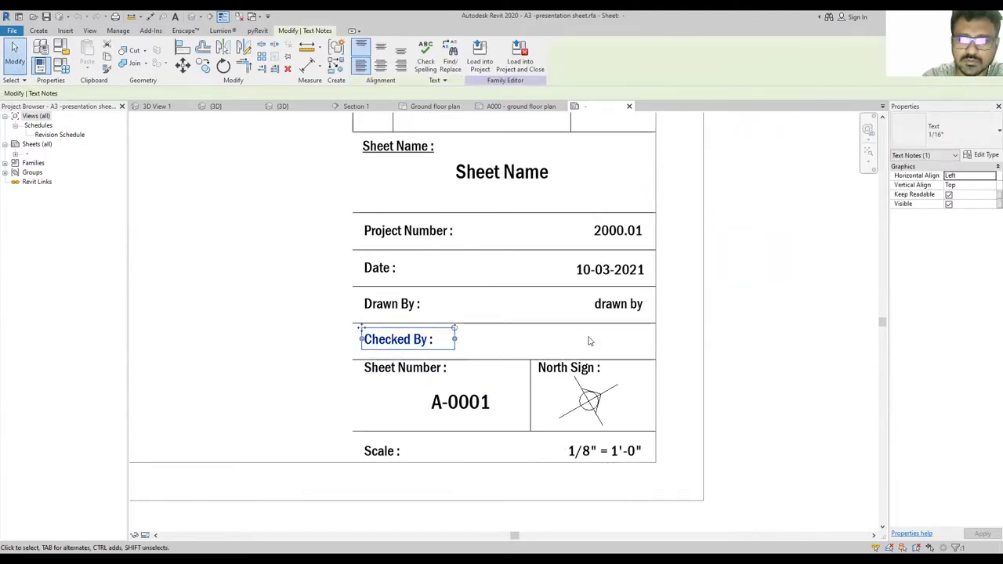
pyautogui.click(401, 339)
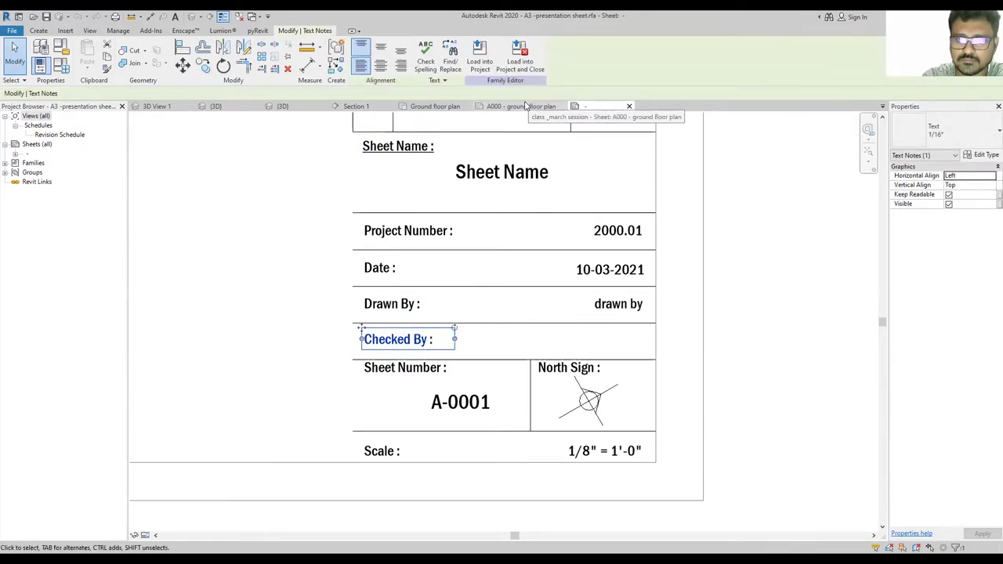
pyautogui.click(617, 306)
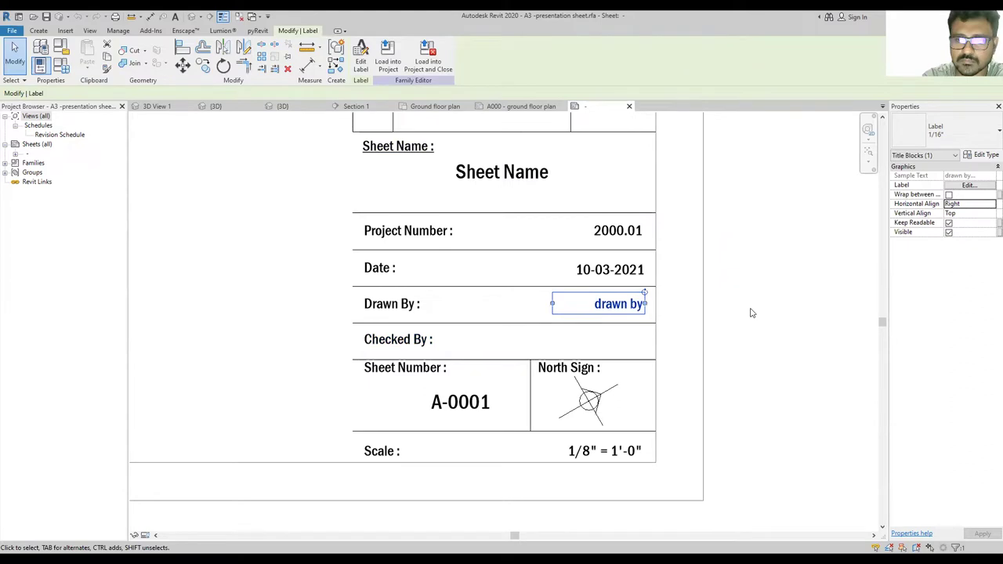
pyautogui.click(820, 340)
pyautogui.scroll(3, 577, 368)
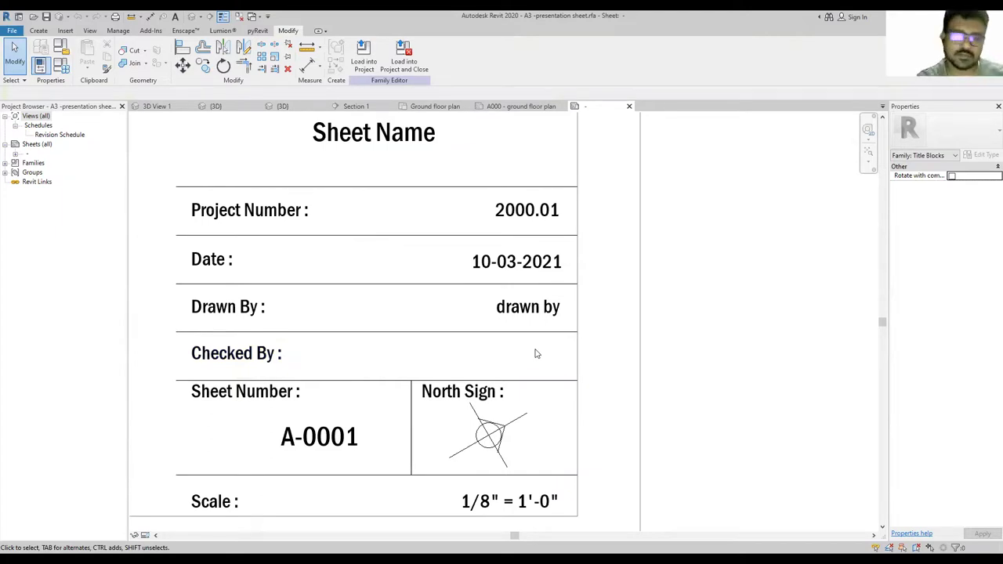
pyautogui.scroll(-2, 667, 366)
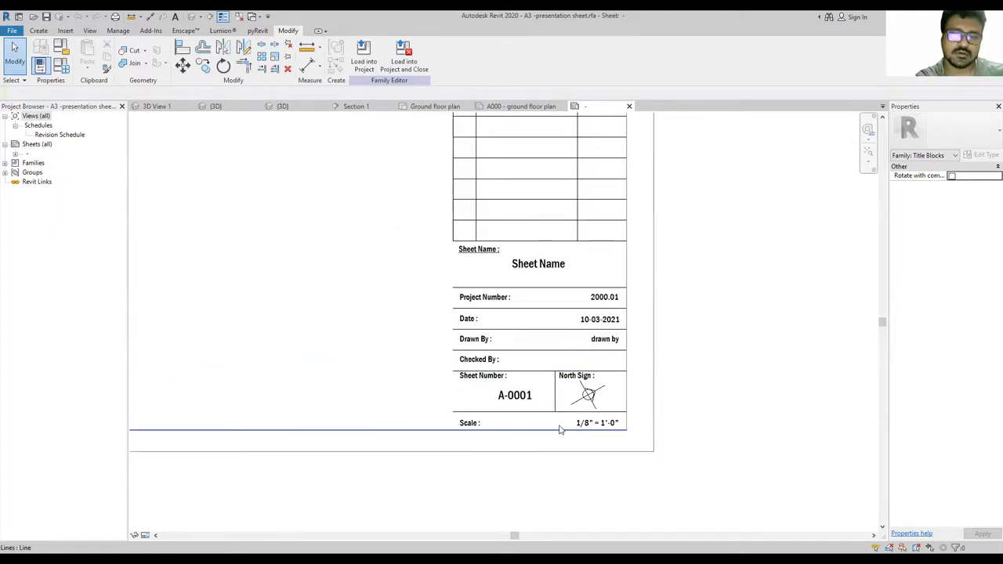
pyautogui.moveTo(636, 405); pyautogui.dragTo(575, 405, button='middle')
pyautogui.scroll(-2, 585, 436)
pyautogui.scroll(-2, 603, 291)
pyautogui.scroll(2, 559, 278)
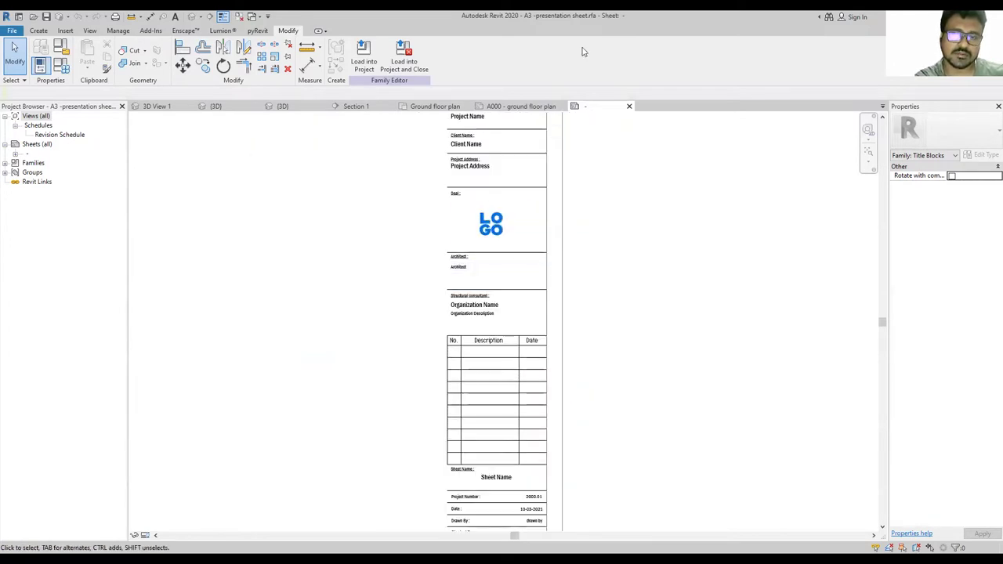
# Start a new label in the title block family, showing its Sheets parameter list.
pyautogui.click(529, 107)
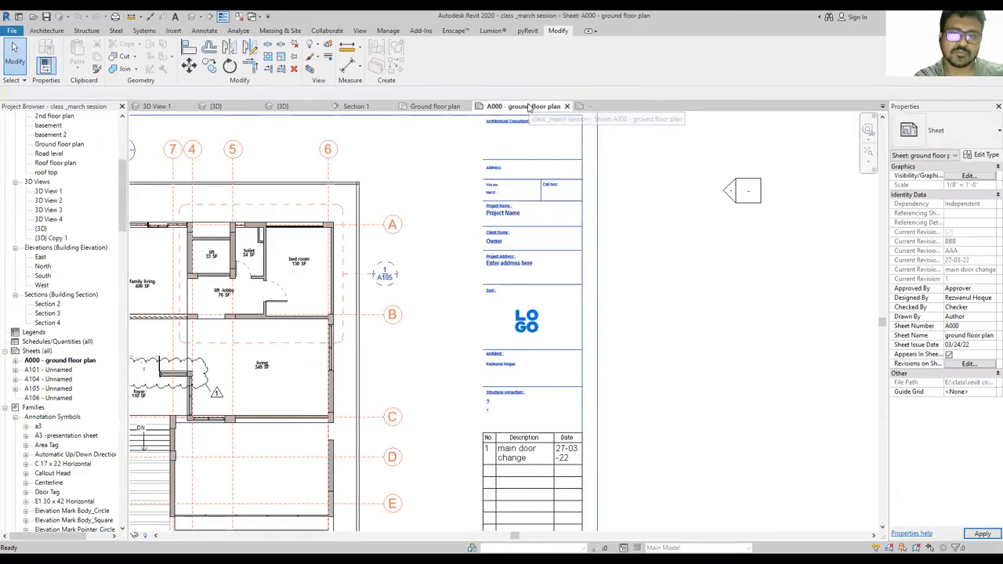
pyautogui.click(584, 106)
pyautogui.scroll(2, 571, 230)
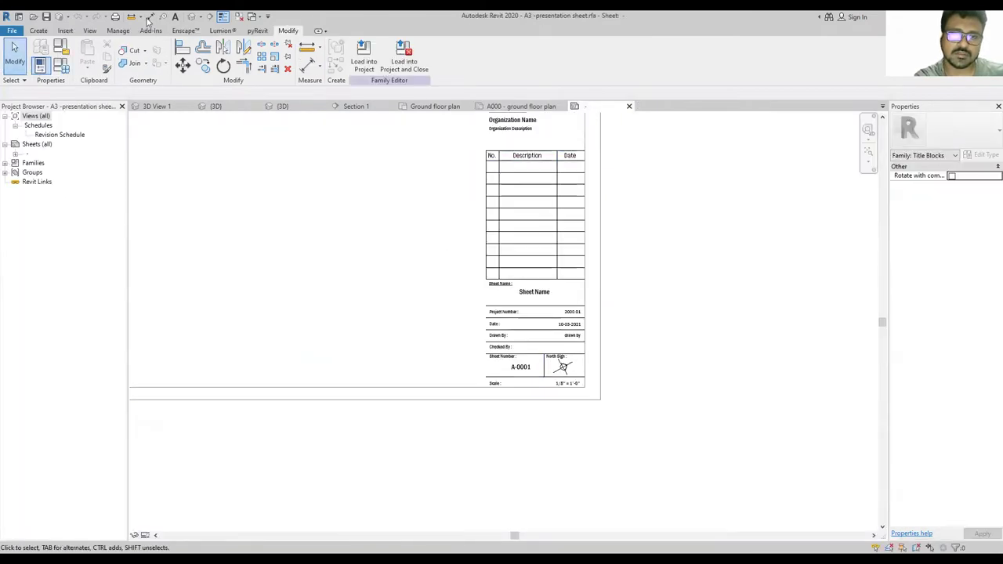
pyautogui.click(38, 31)
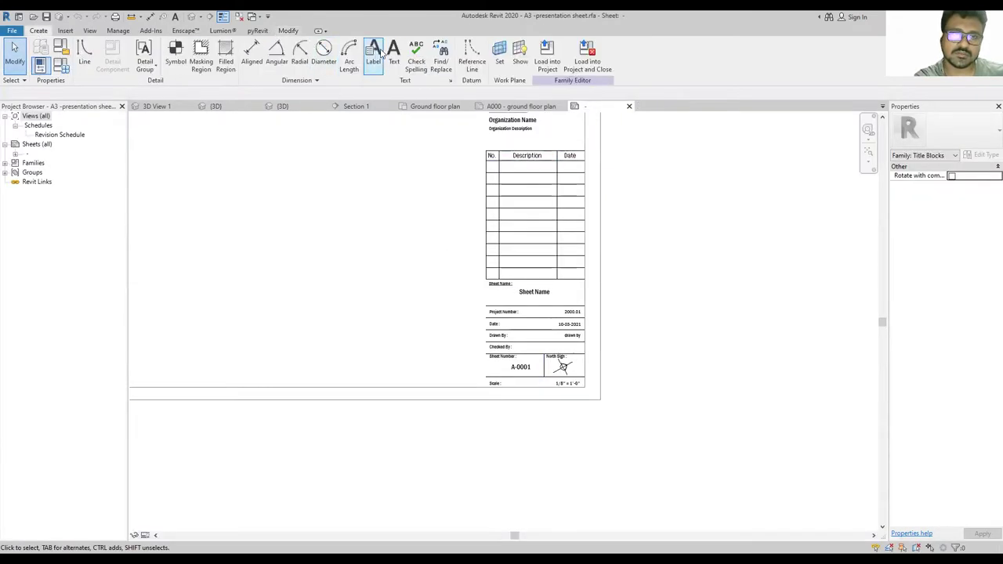
pyautogui.click(374, 52)
pyautogui.scroll(2, 646, 357)
pyautogui.click(631, 288)
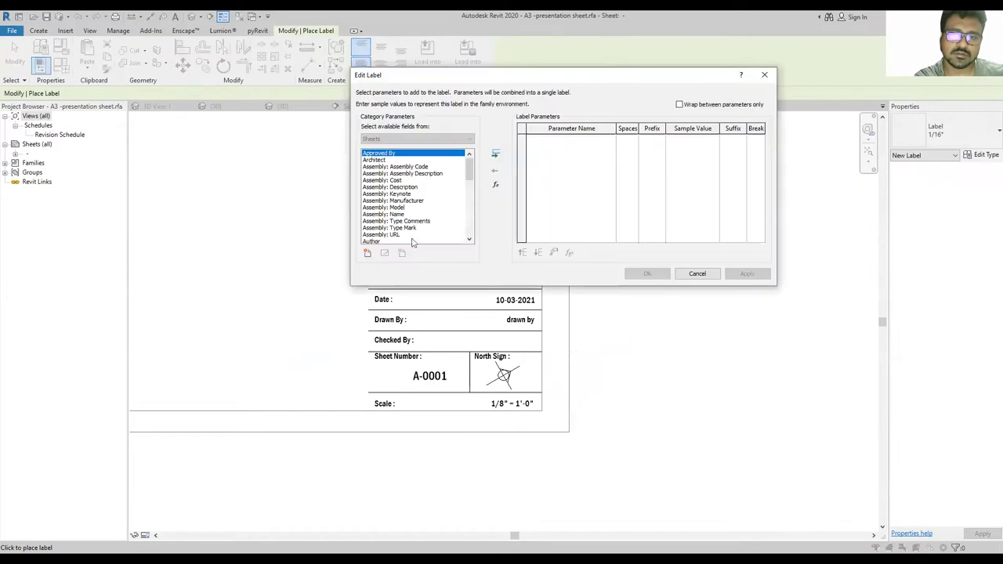
# Add a new parameter to the label and choose to pick a shared parameter.
pyautogui.moveTo(469, 165); pyautogui.dragTo(469, 222)
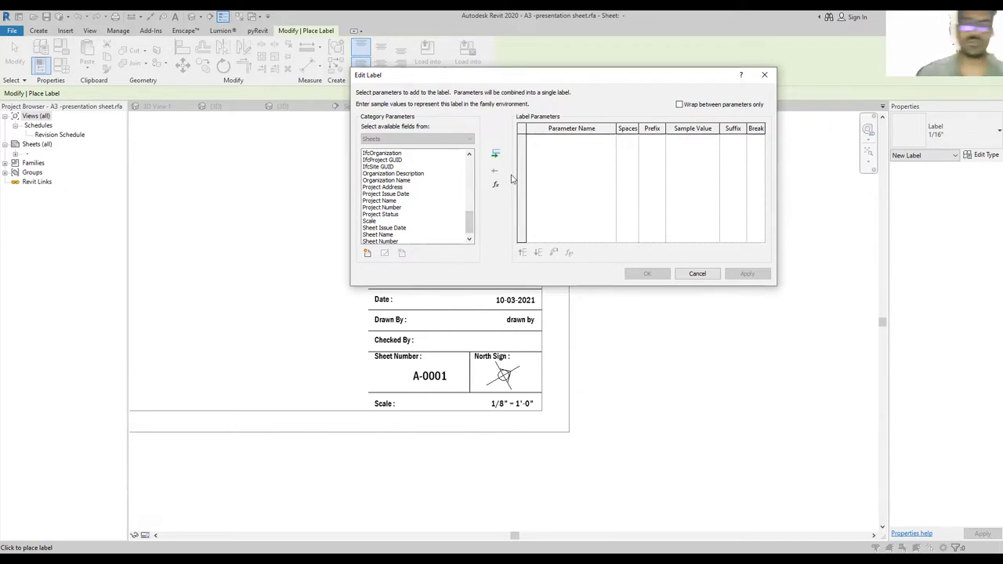
pyautogui.click(368, 254)
pyautogui.click(619, 162)
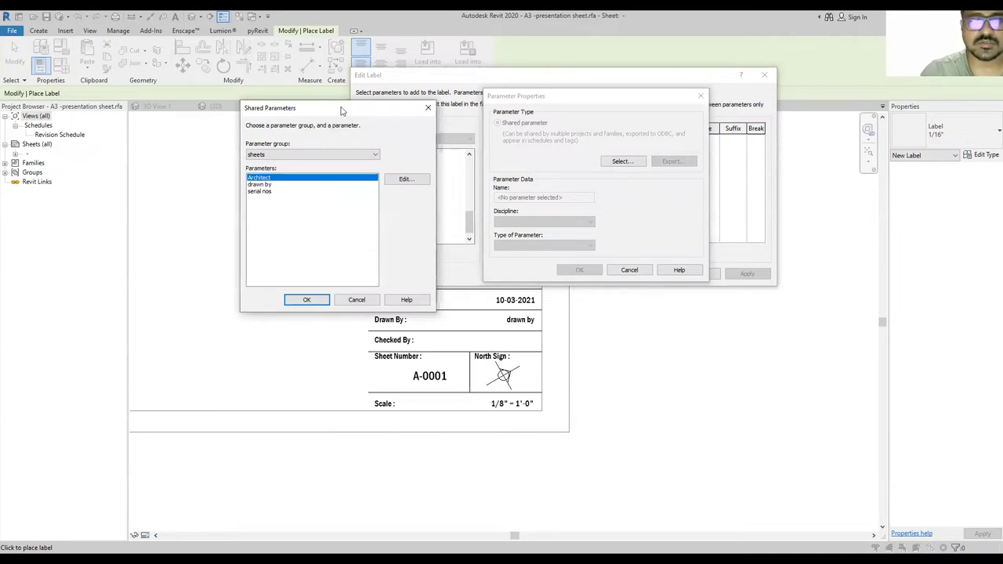
# Reposition the Shared Parameters window and keep the sheets parameter group.
pyautogui.moveTo(405, 106); pyautogui.dragTo(472, 102)
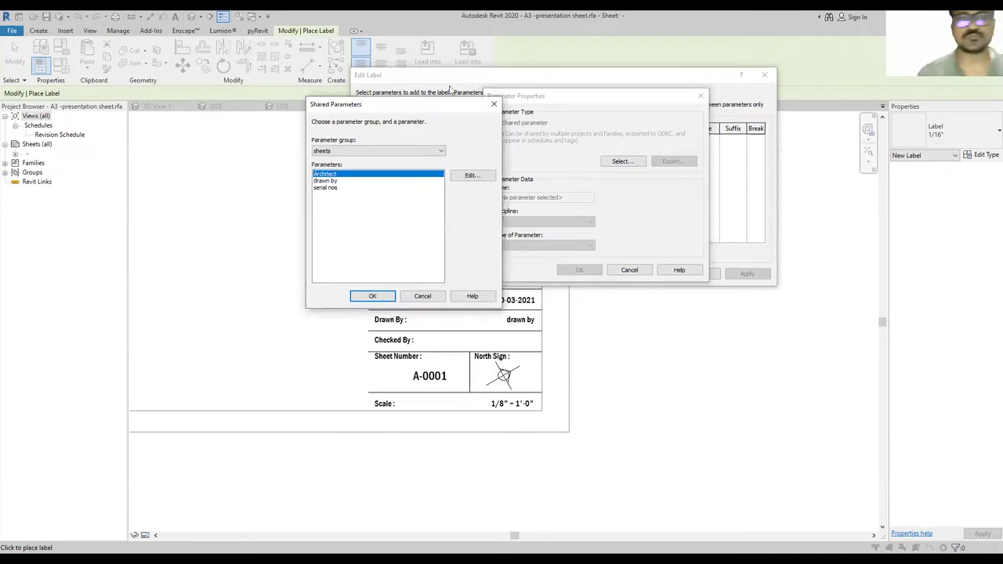
pyautogui.moveTo(376, 104); pyautogui.dragTo(352, 85)
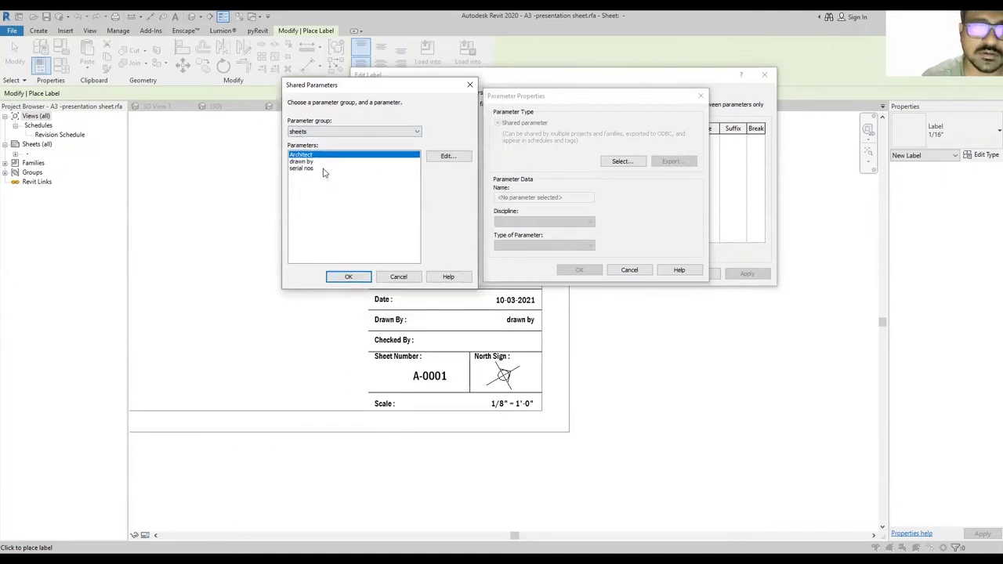
pyautogui.moveTo(326, 85); pyautogui.dragTo(342, 84)
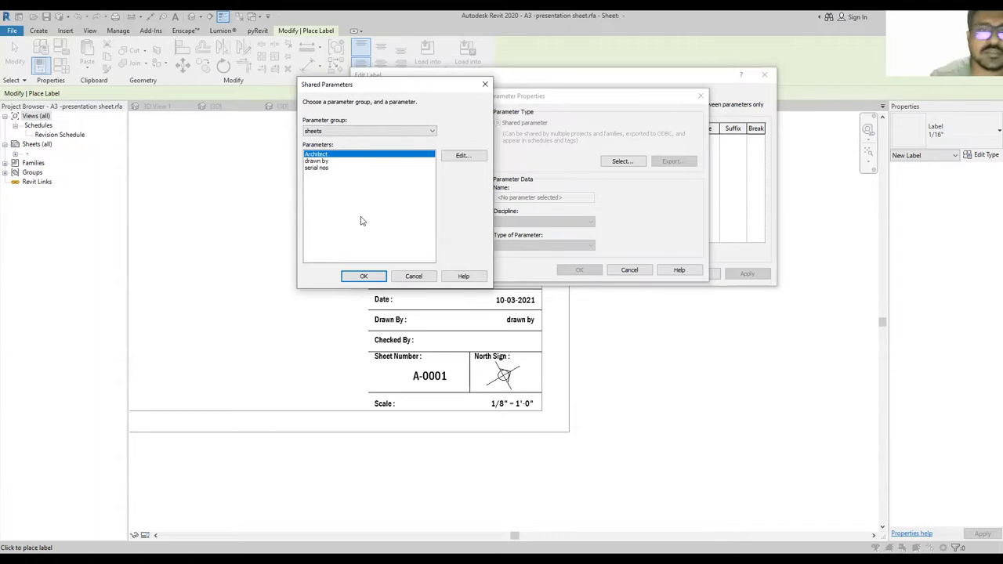
pyautogui.click(425, 132)
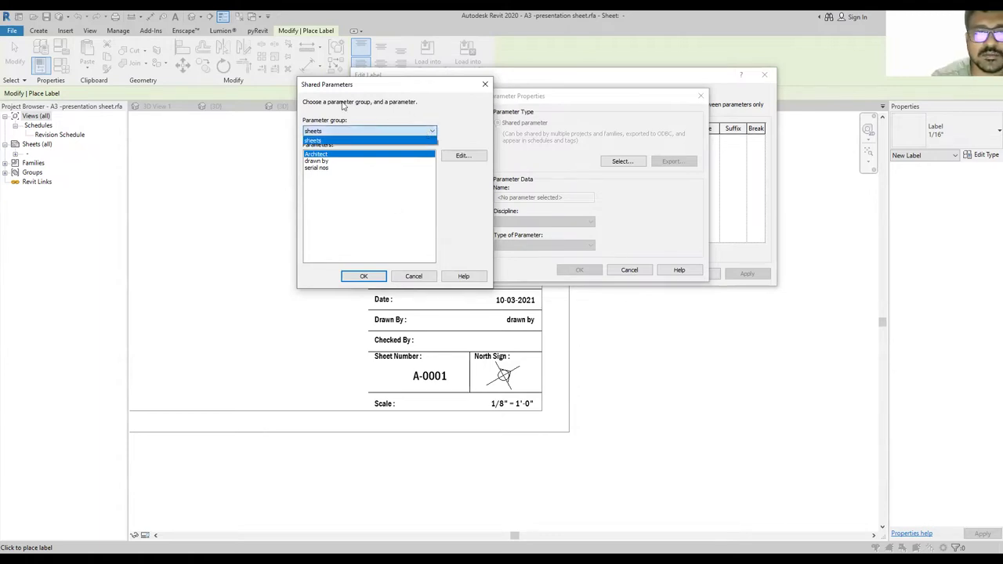
pyautogui.click(469, 155)
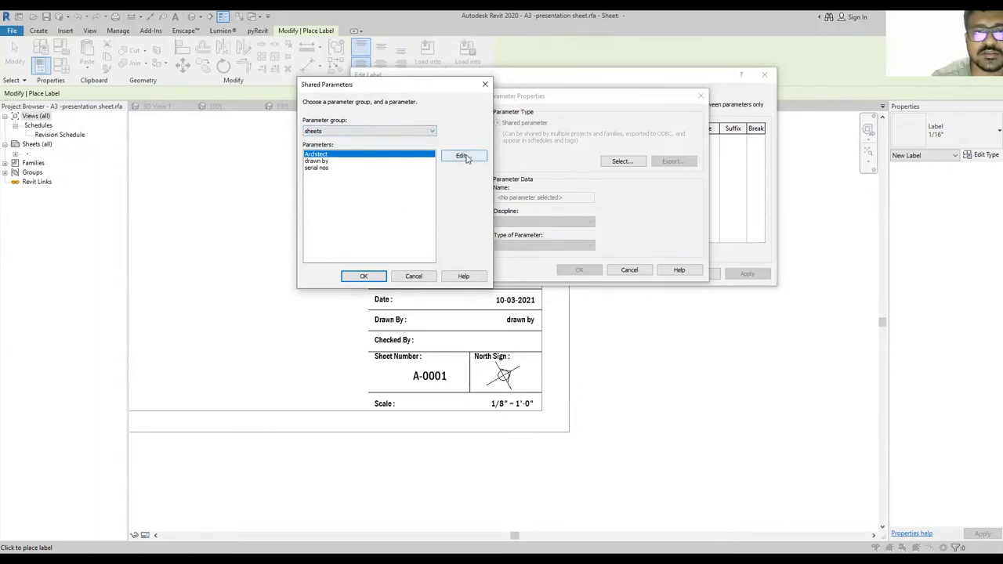
# Open the Edit Shared Parameters editor for sheet.txt and move its window aside.
pyautogui.click(461, 161)
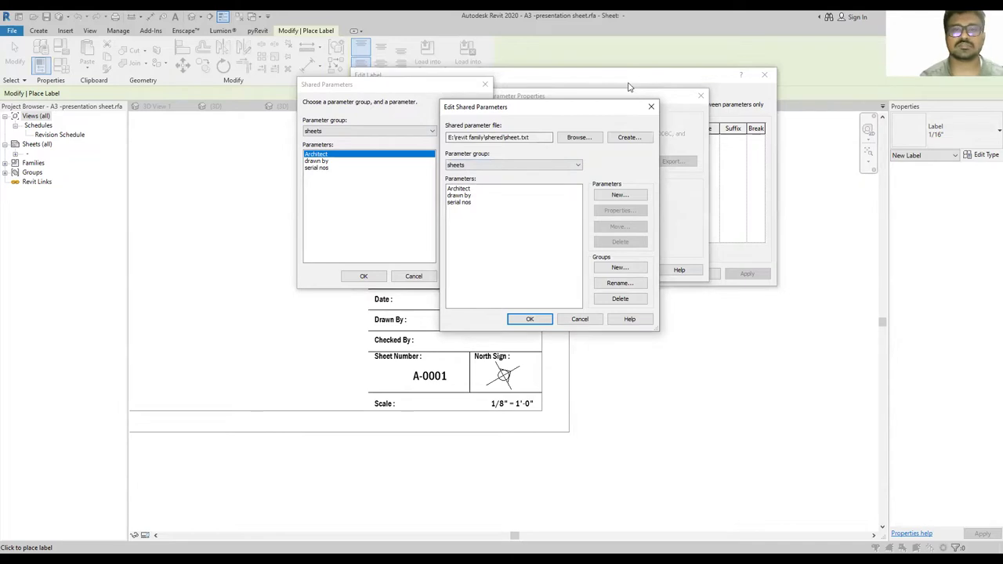
pyautogui.moveTo(545, 110); pyautogui.dragTo(514, 69)
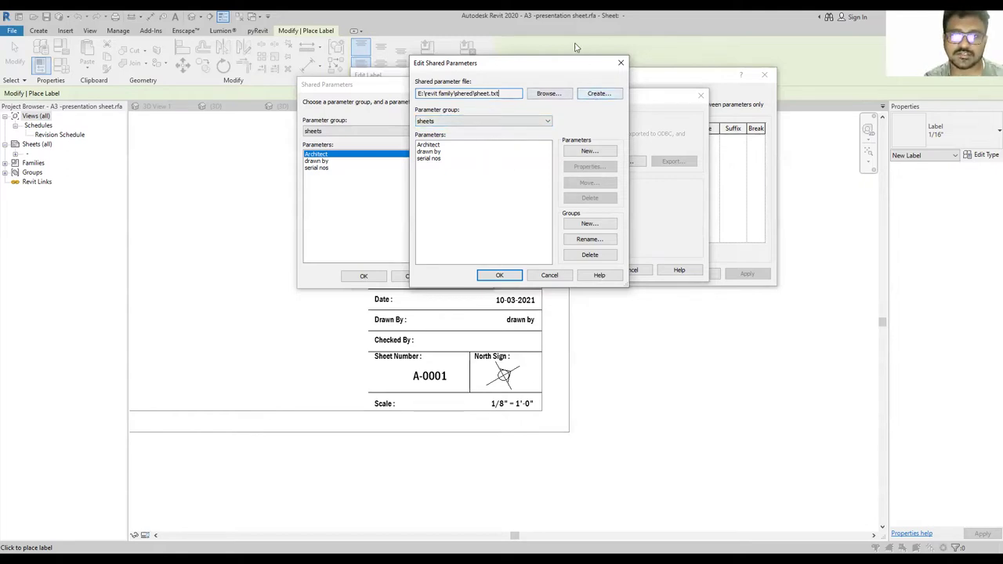
pyautogui.moveTo(595, 69); pyautogui.dragTo(645, 70)
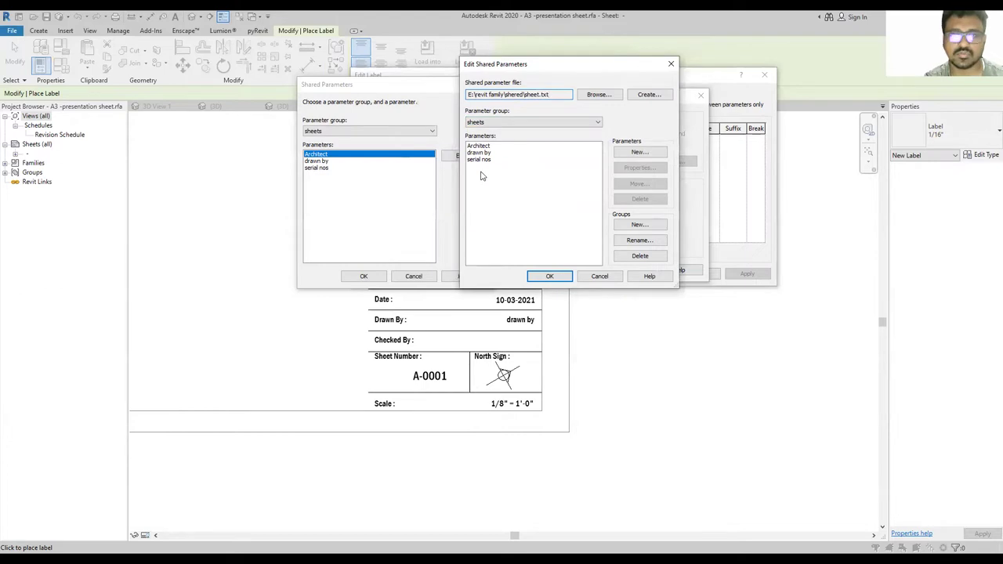
pyautogui.click(647, 95)
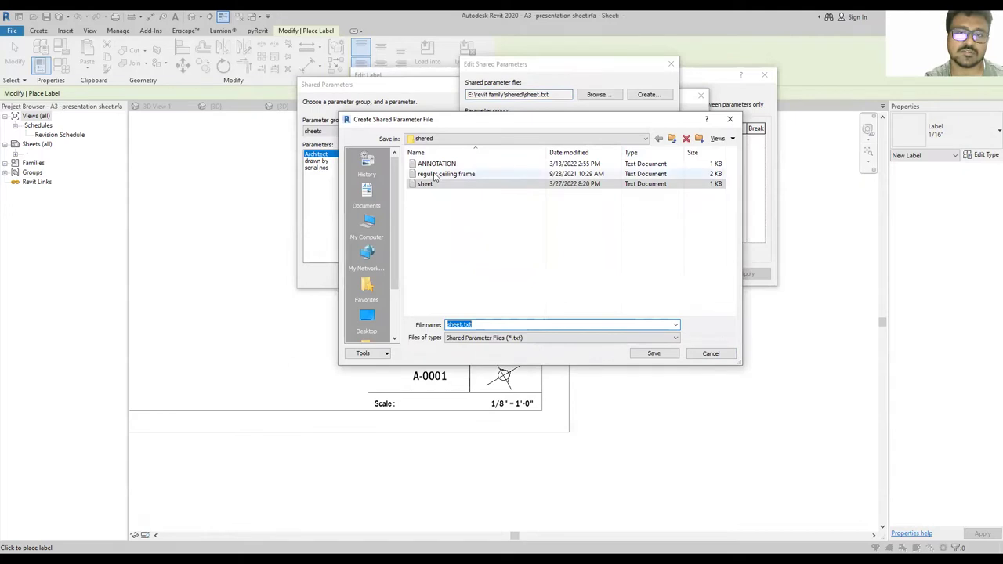
pyautogui.click(710, 355)
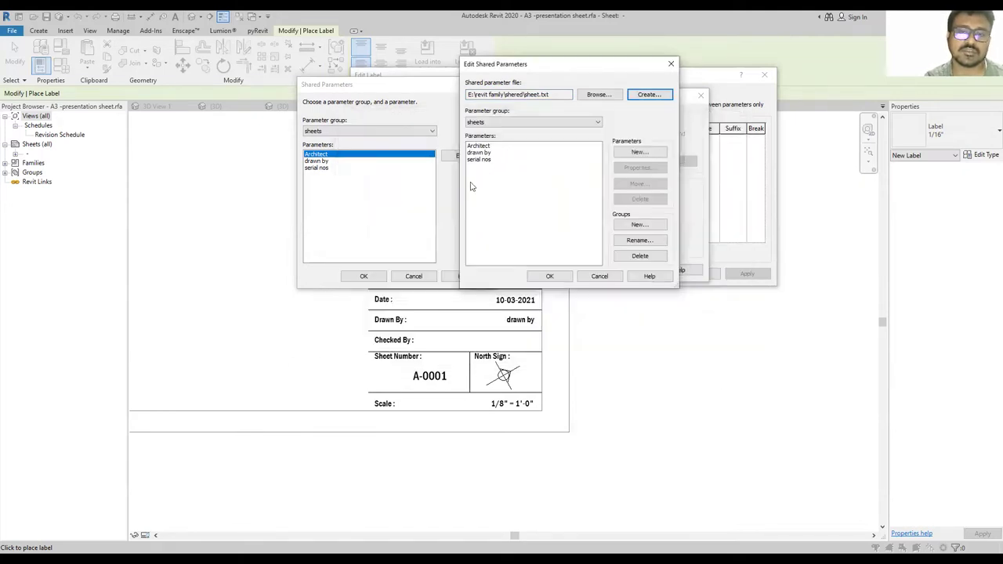
# Create a shared parameter 'checked by' with Common discipline and Text type.
pyautogui.click(637, 225)
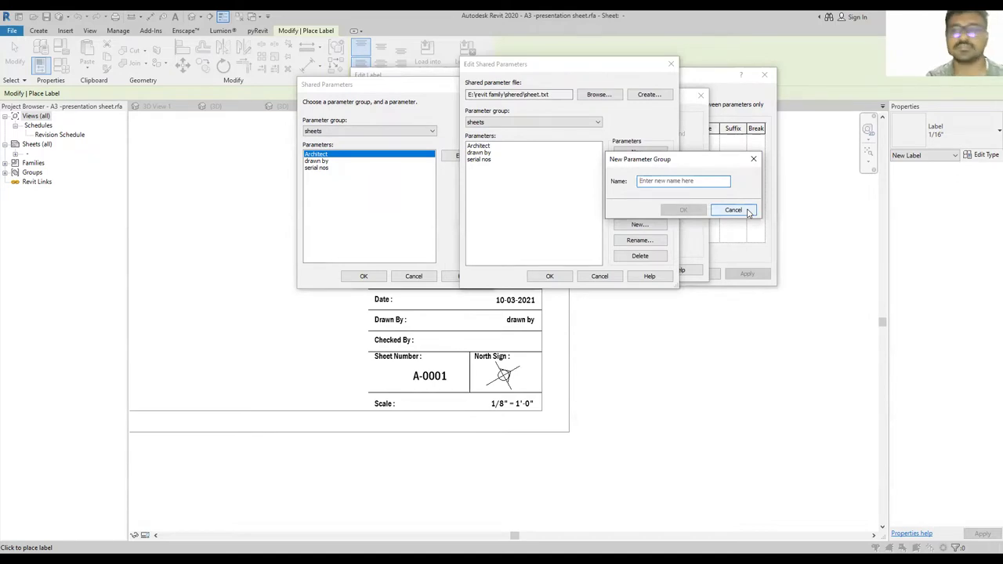
pyautogui.click(747, 213)
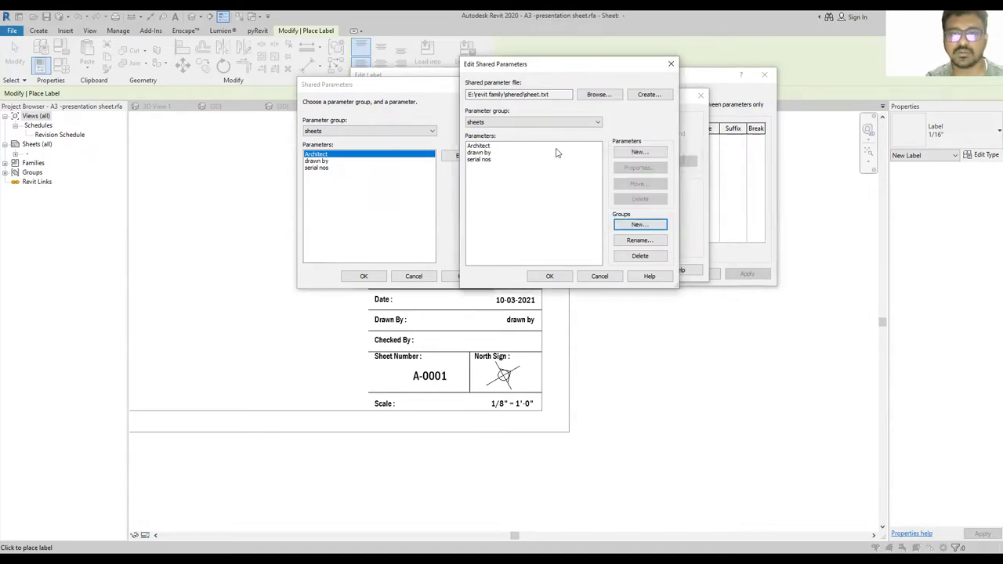
pyautogui.click(636, 152)
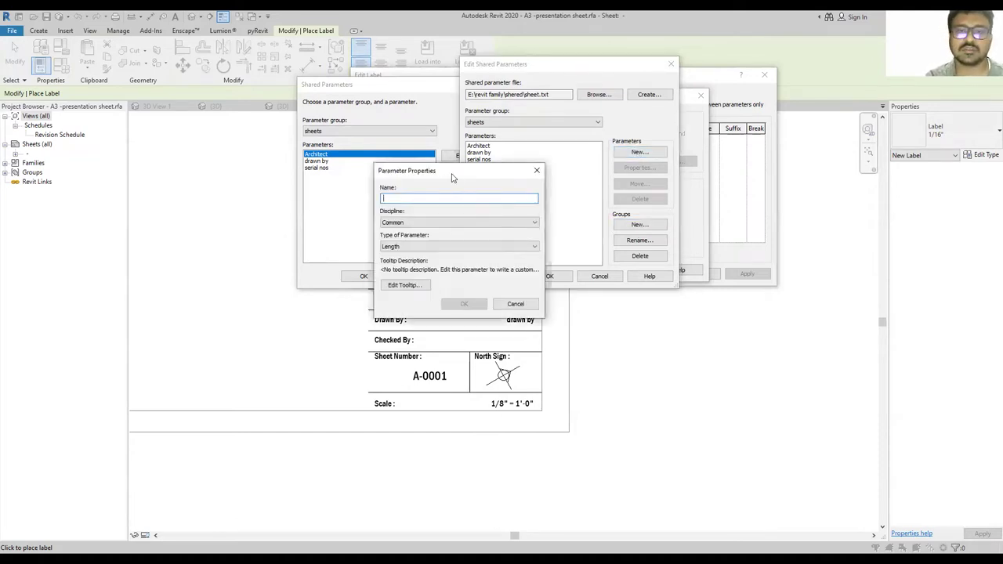
pyautogui.moveTo(703, 90); pyautogui.dragTo(704, 90)
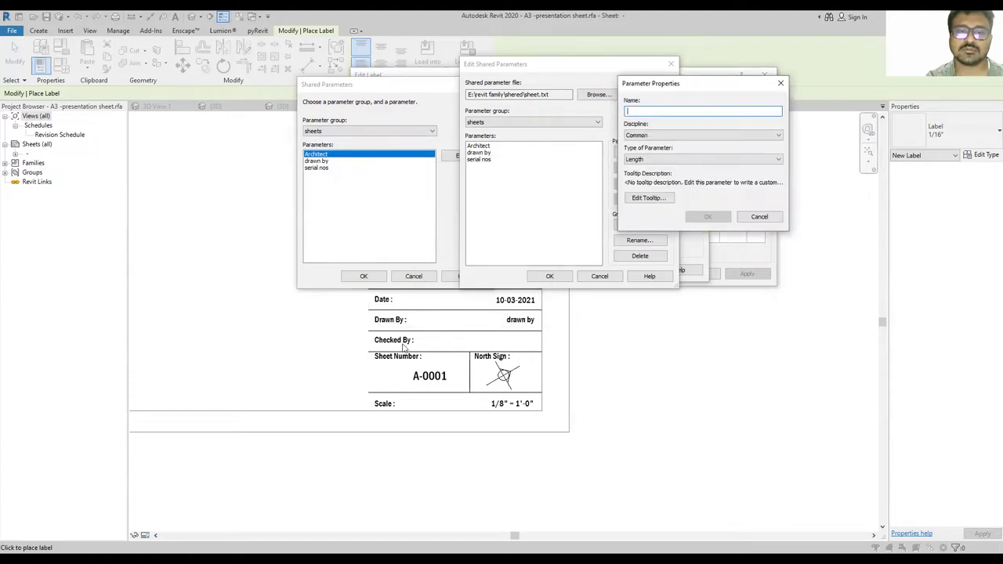
pyautogui.click(656, 110)
pyautogui.write('c')
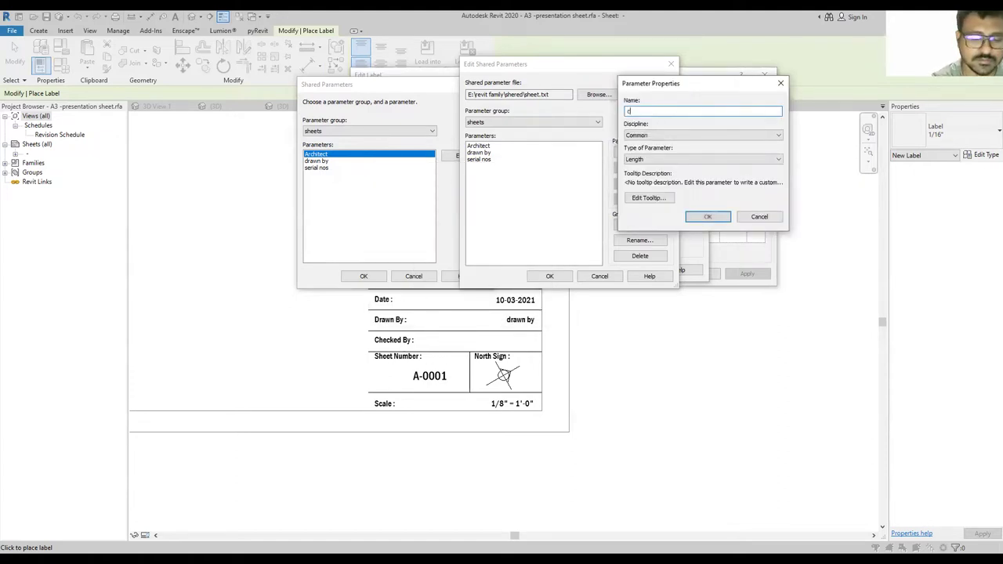
pyautogui.write('hecked by')
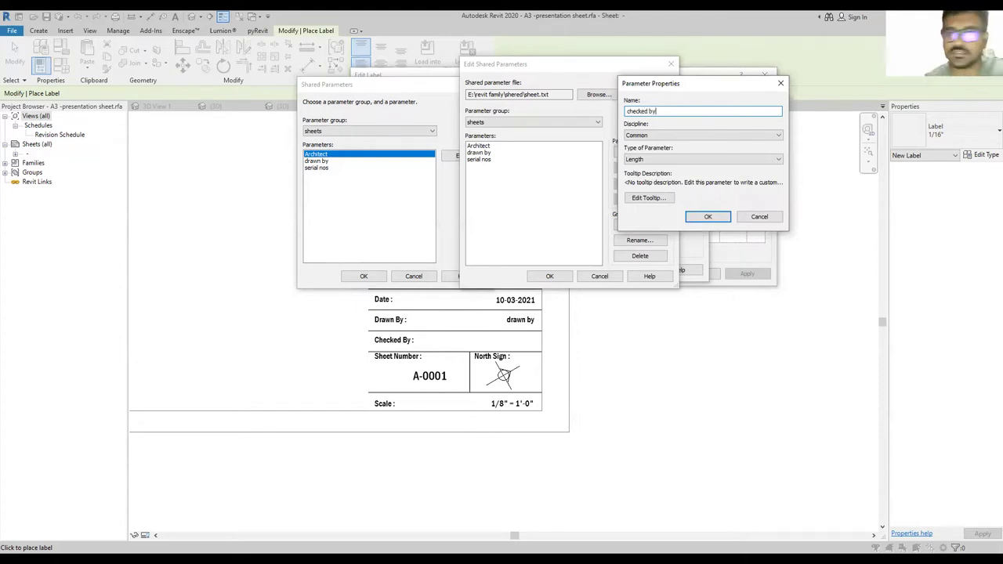
pyautogui.click(676, 137)
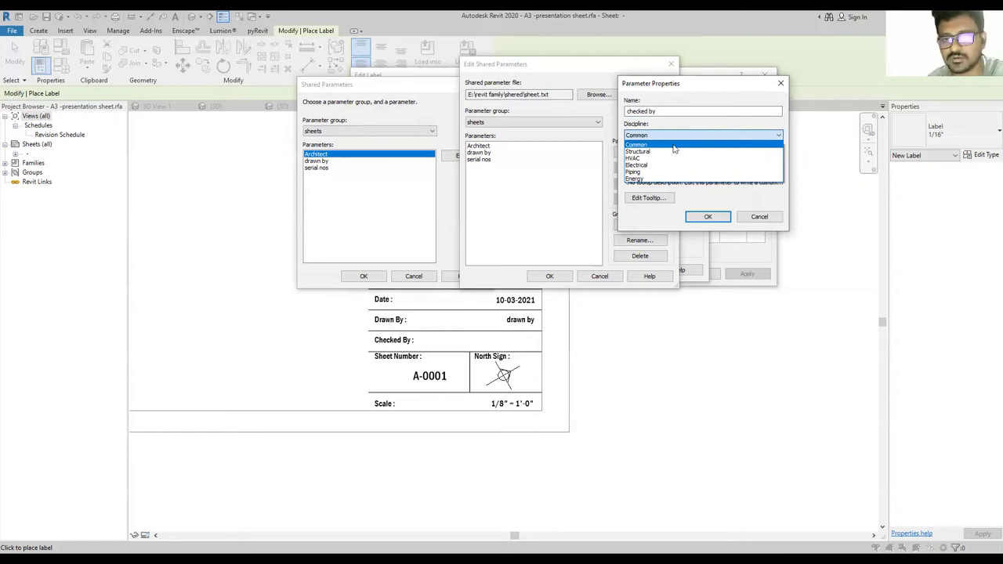
pyautogui.click(674, 146)
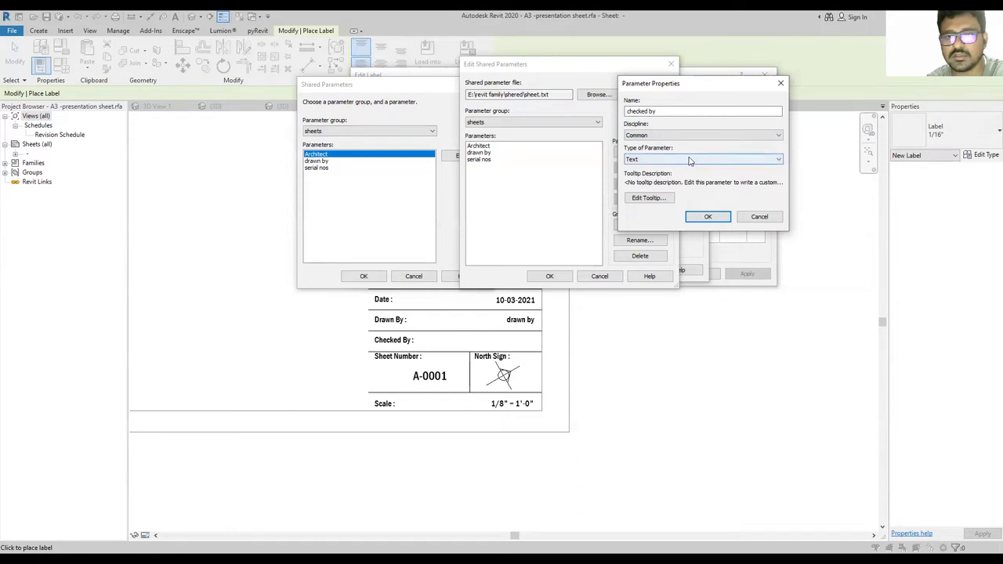
pyautogui.click(644, 160)
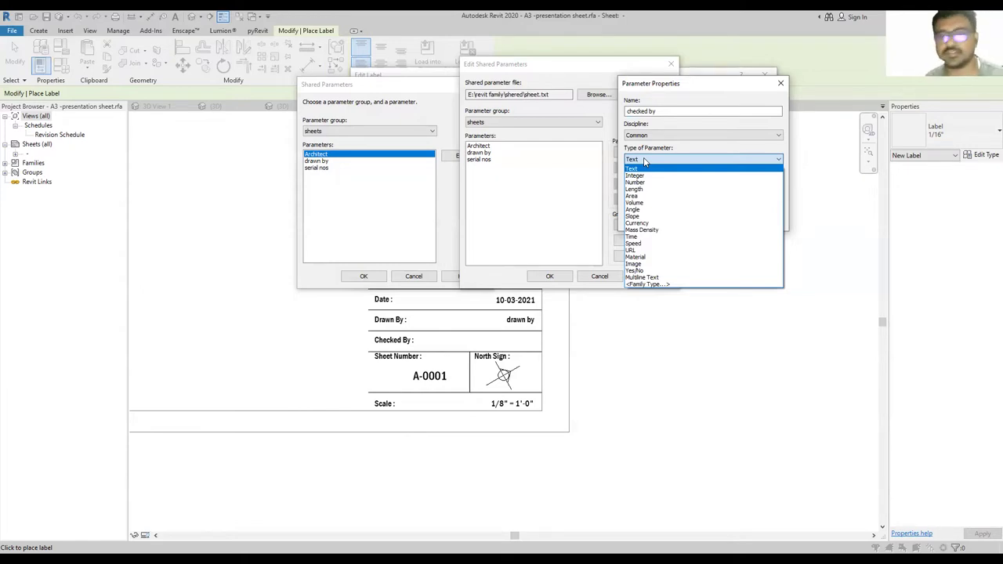
pyautogui.click(645, 169)
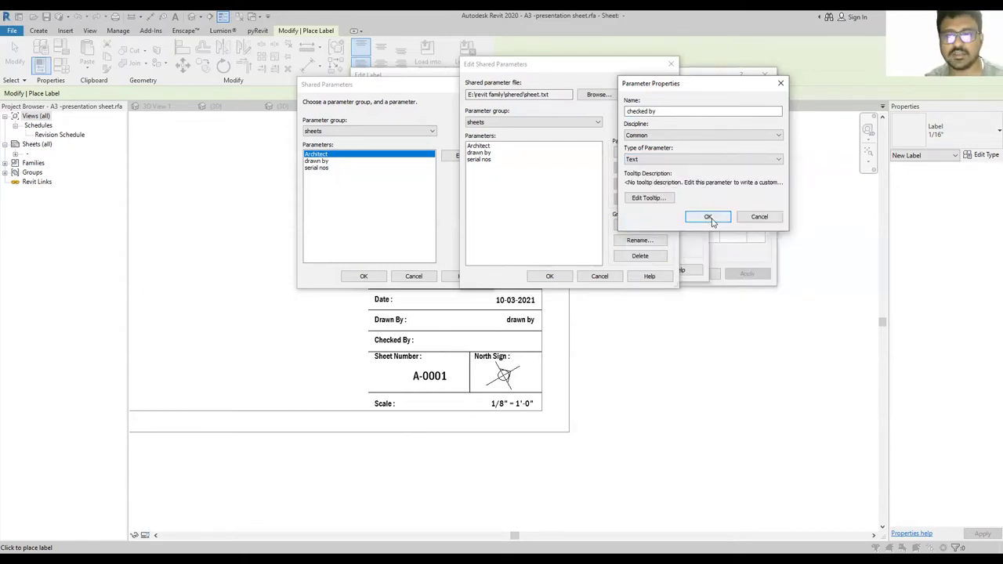
pyautogui.click(708, 217)
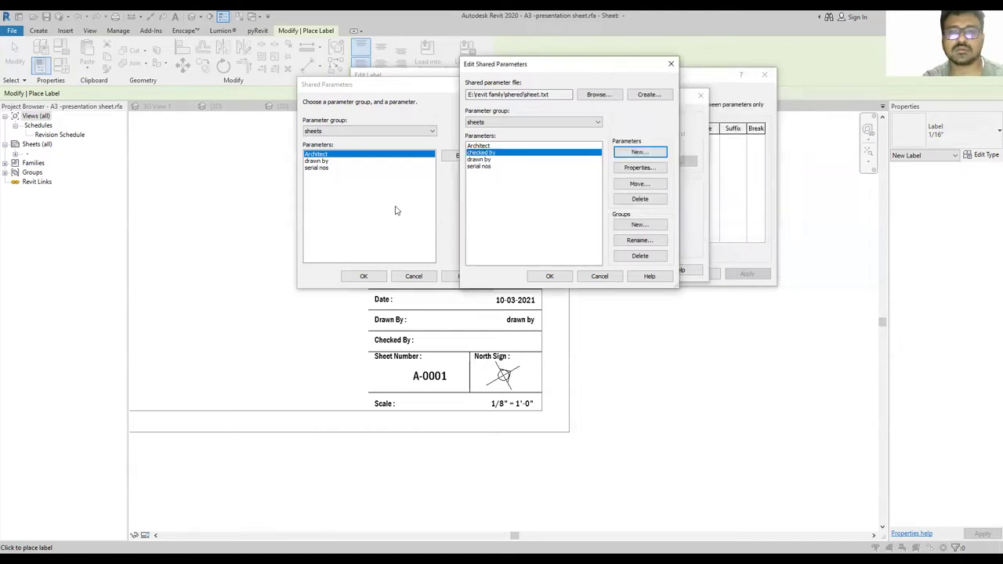
# Close the shared parameter editor and choose checked by as the shared parameter.
pyautogui.click(561, 276)
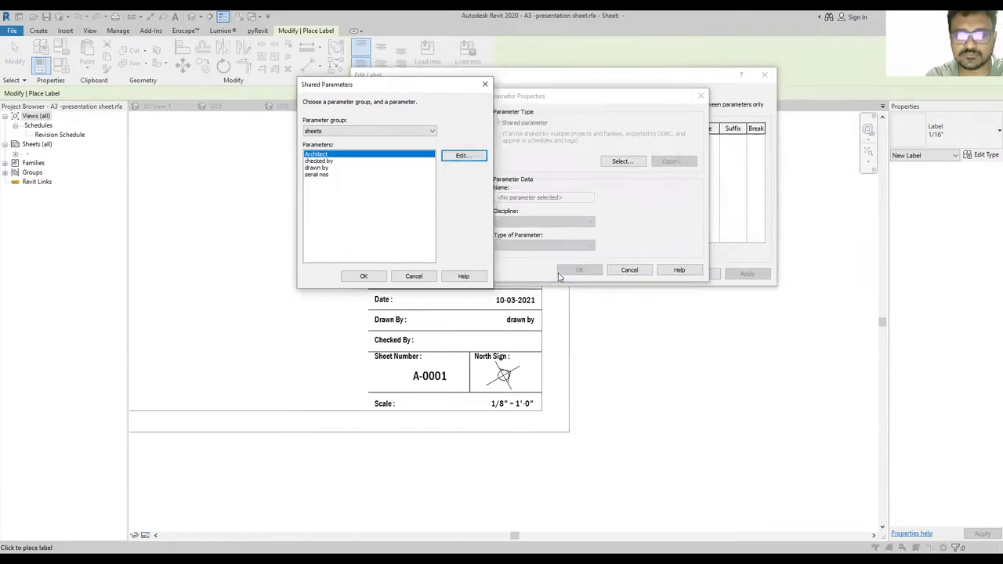
pyautogui.click(319, 160)
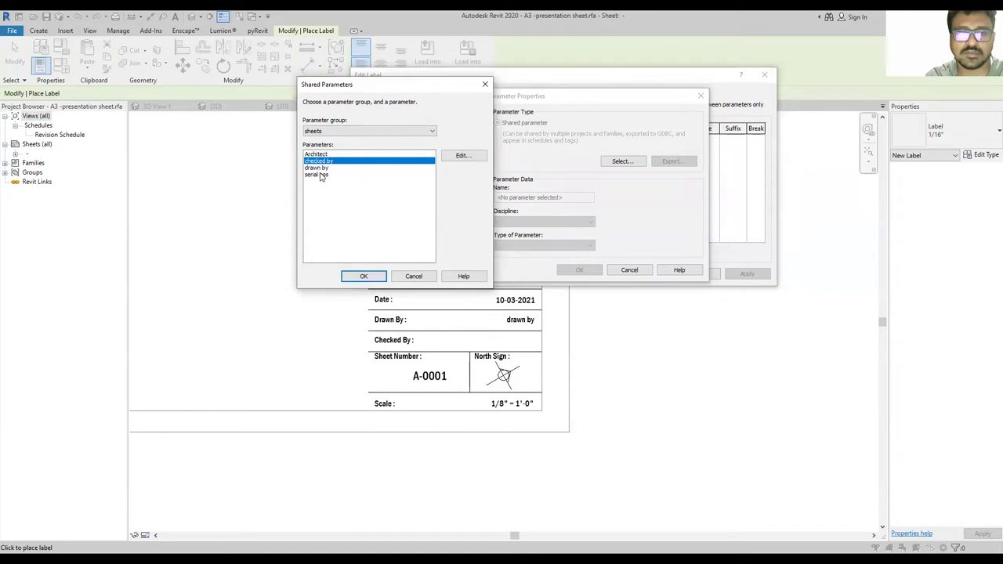
pyautogui.click(364, 276)
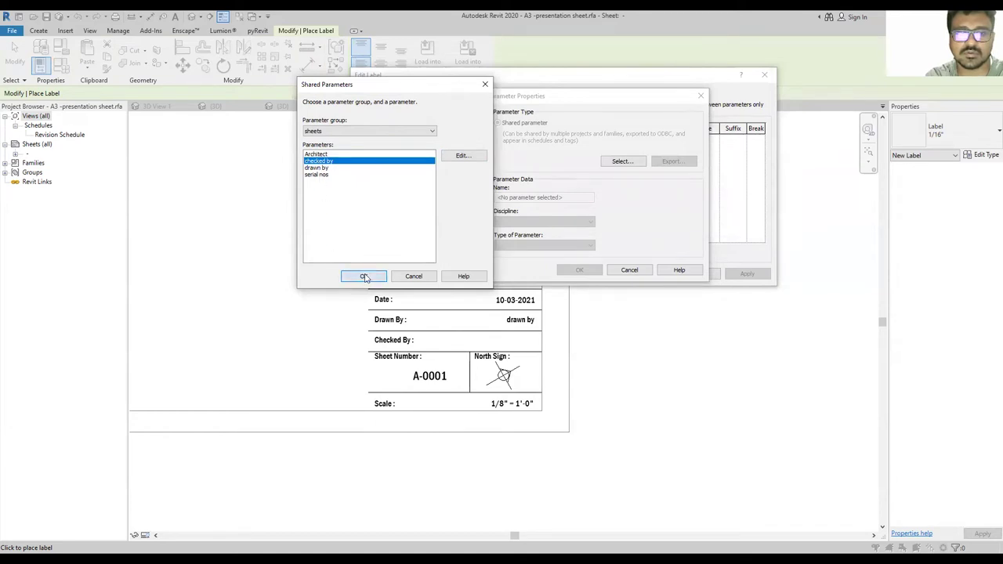
# Add checked by to the label's parameters and place the label in the title block.
pyautogui.click(594, 271)
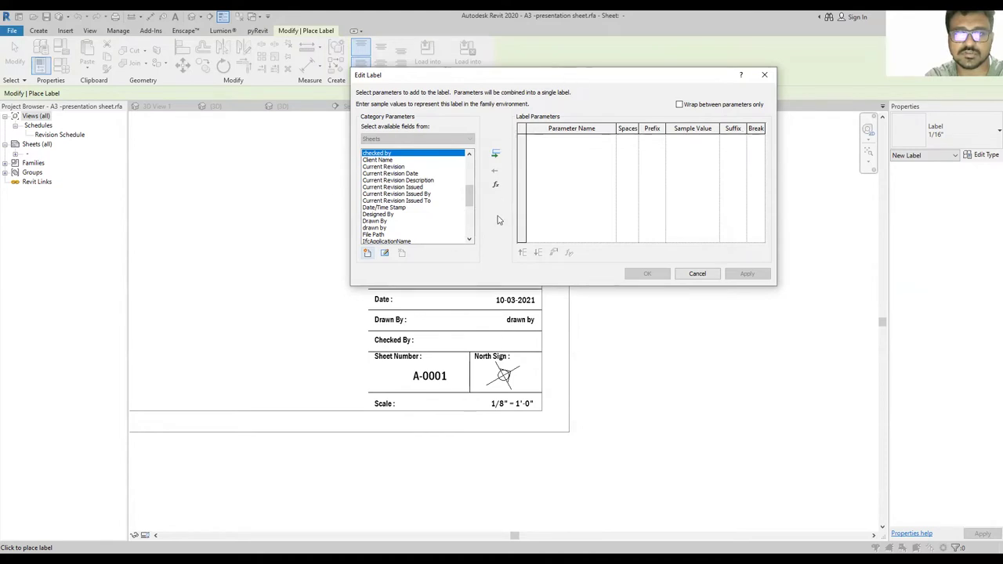
pyautogui.click(495, 154)
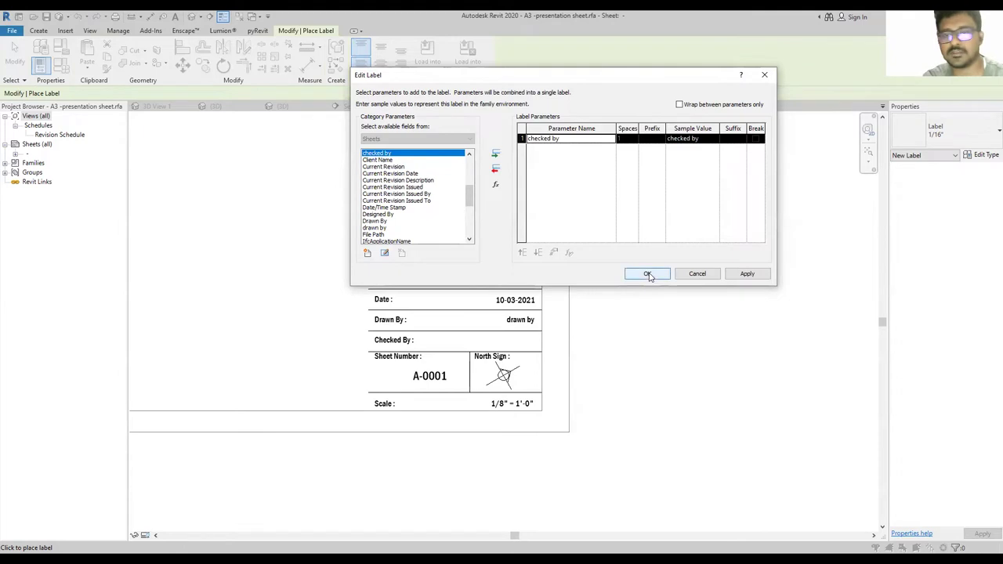
pyautogui.click(648, 274)
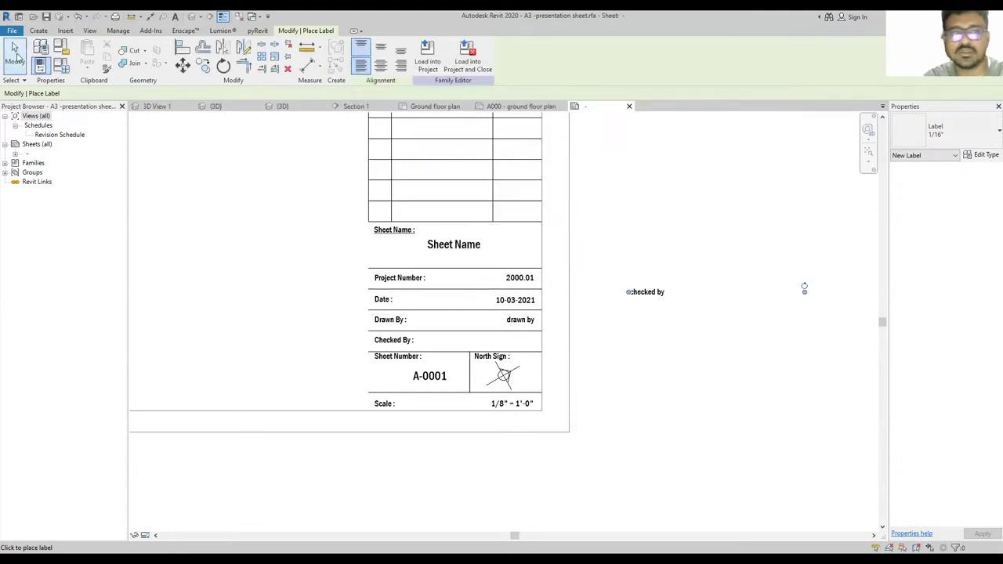
pyautogui.click(15, 57)
# Narrow the checked by label, right-align it and fit it into the Checked By row.
pyautogui.click(644, 294)
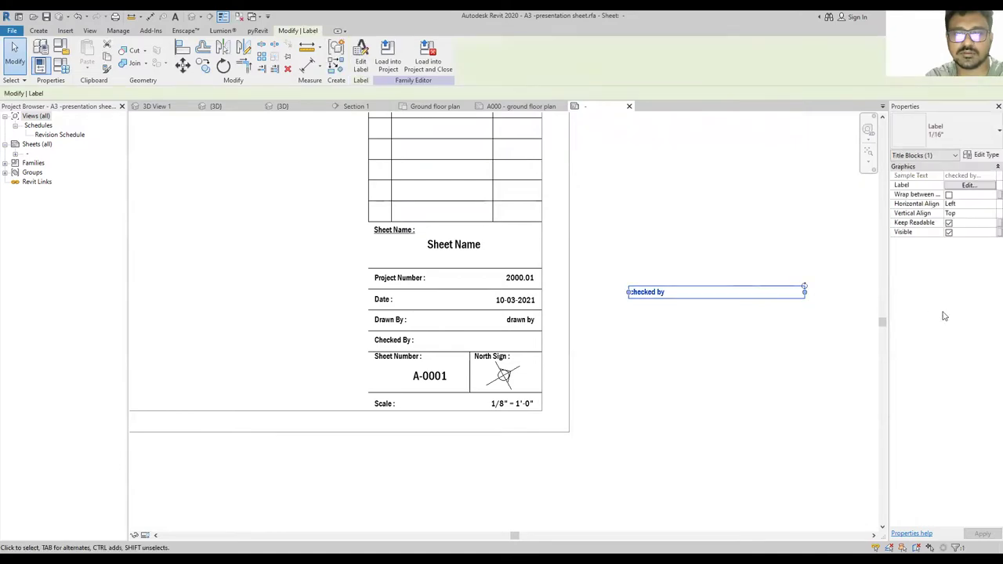
pyautogui.moveTo(771, 293); pyautogui.dragTo(515, 339)
pyautogui.scroll(4, 515, 339)
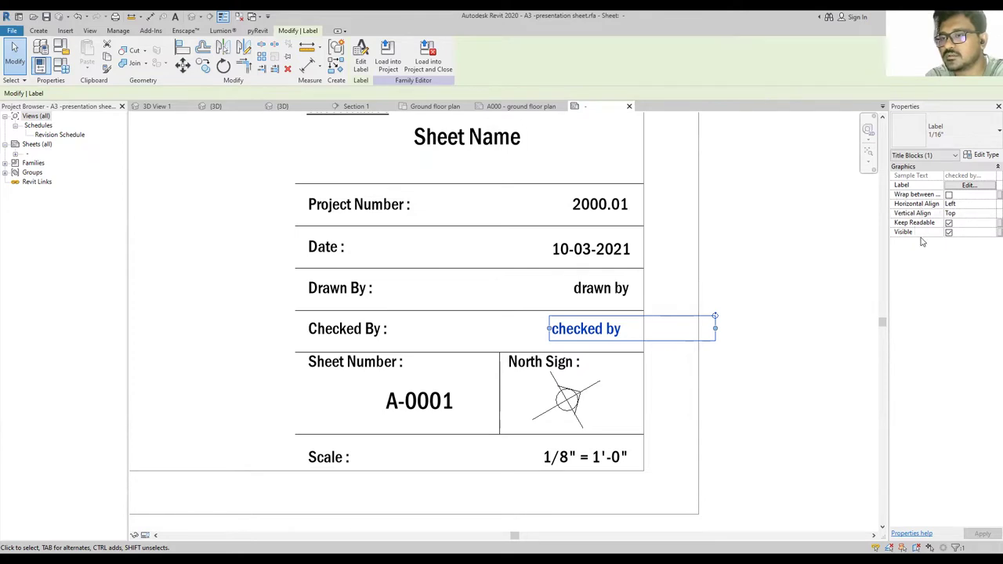
pyautogui.click(957, 204)
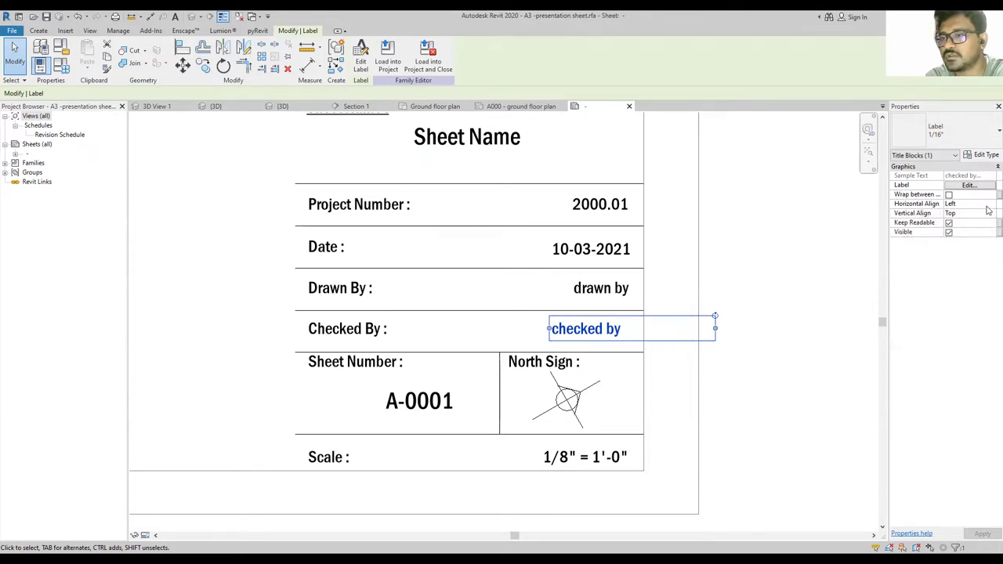
pyautogui.click(963, 203)
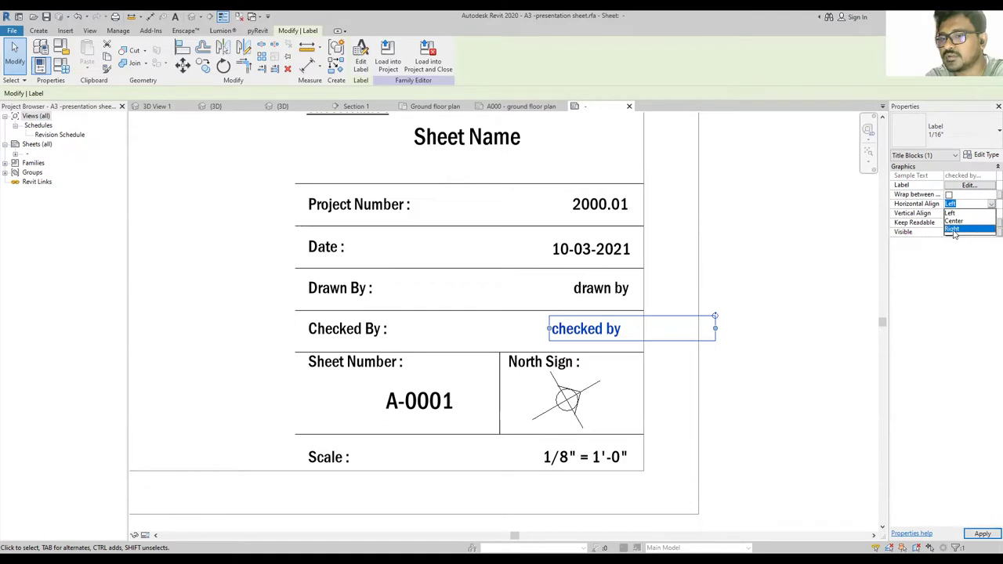
pyautogui.click(952, 228)
pyautogui.moveTo(677, 329); pyautogui.dragTo(595, 333)
pyautogui.click(724, 341)
pyautogui.scroll(-4, 481, 347)
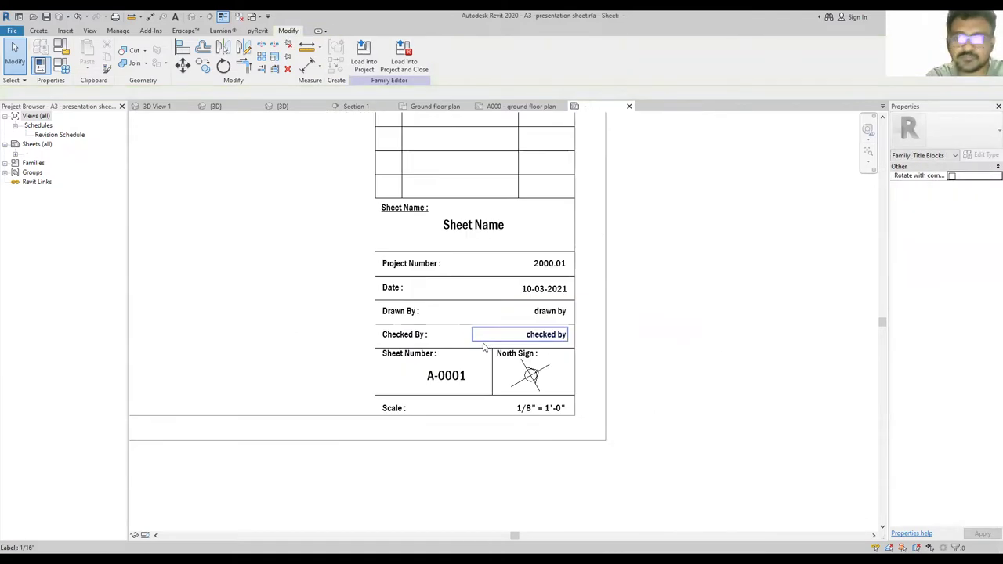
pyautogui.scroll(-5, 723, 414)
pyautogui.moveTo(647, 407); pyautogui.dragTo(582, 405, button='middle')
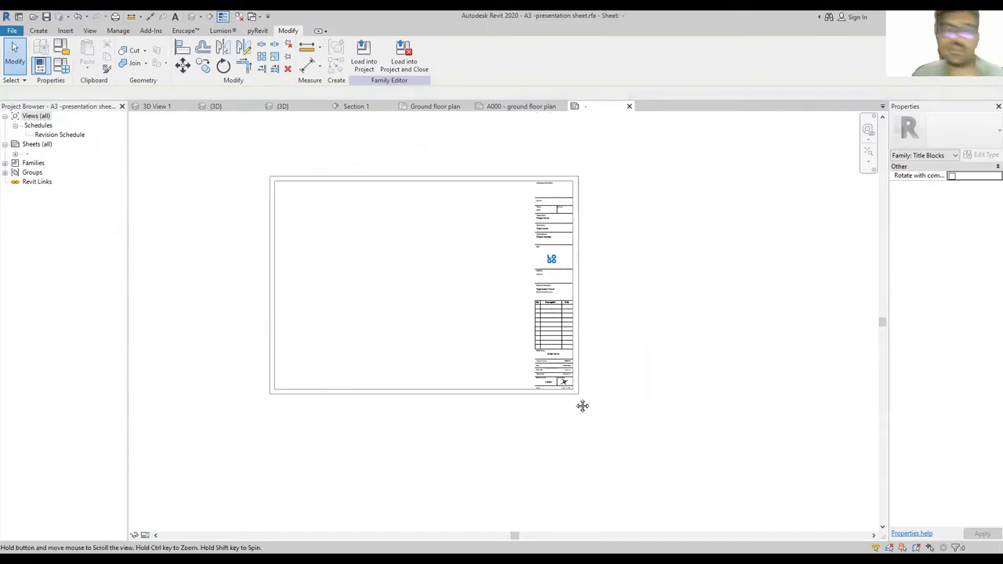
# Load the edited title block into the class_march project, overwriting the existing family.
pyautogui.click(365, 56)
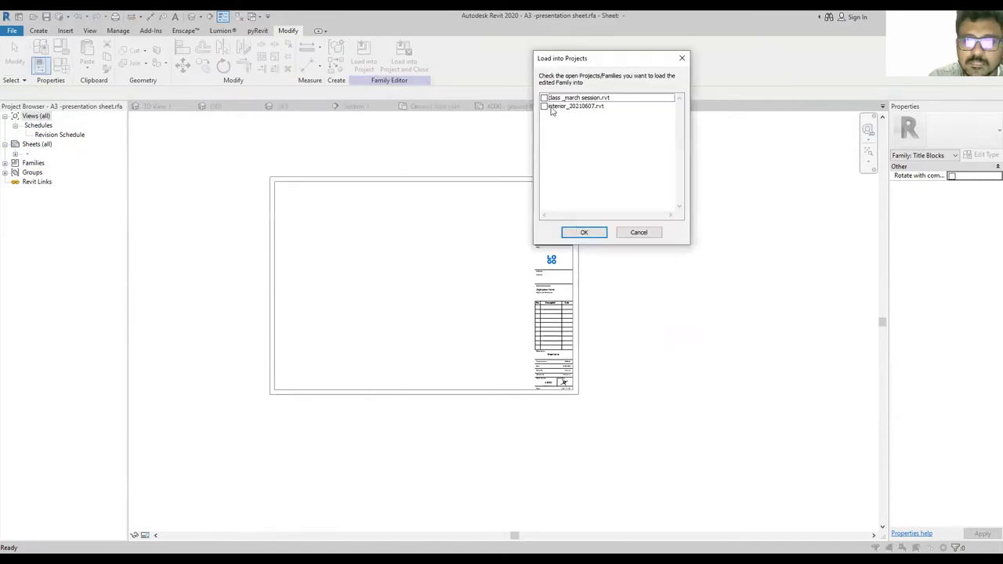
pyautogui.click(544, 98)
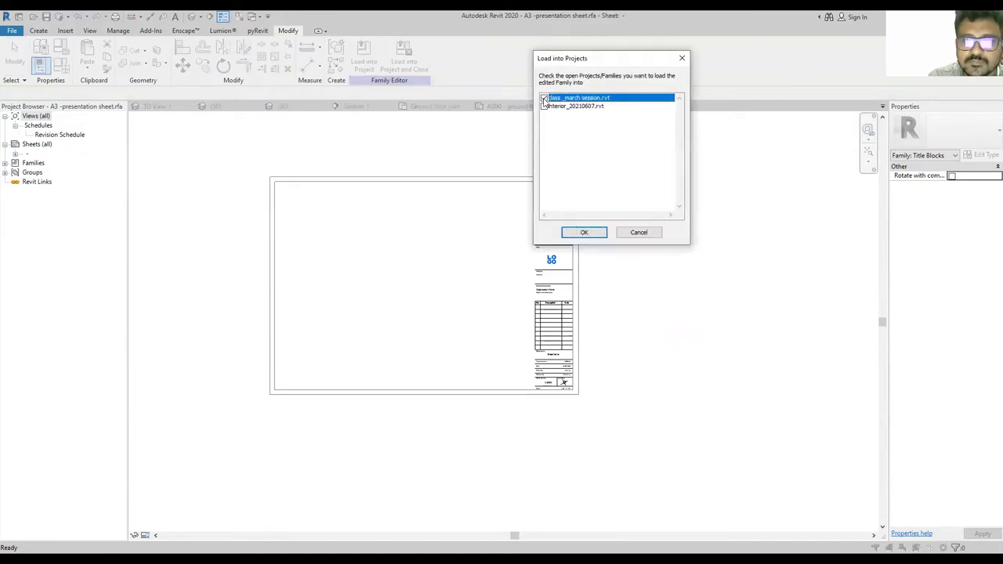
pyautogui.click(594, 234)
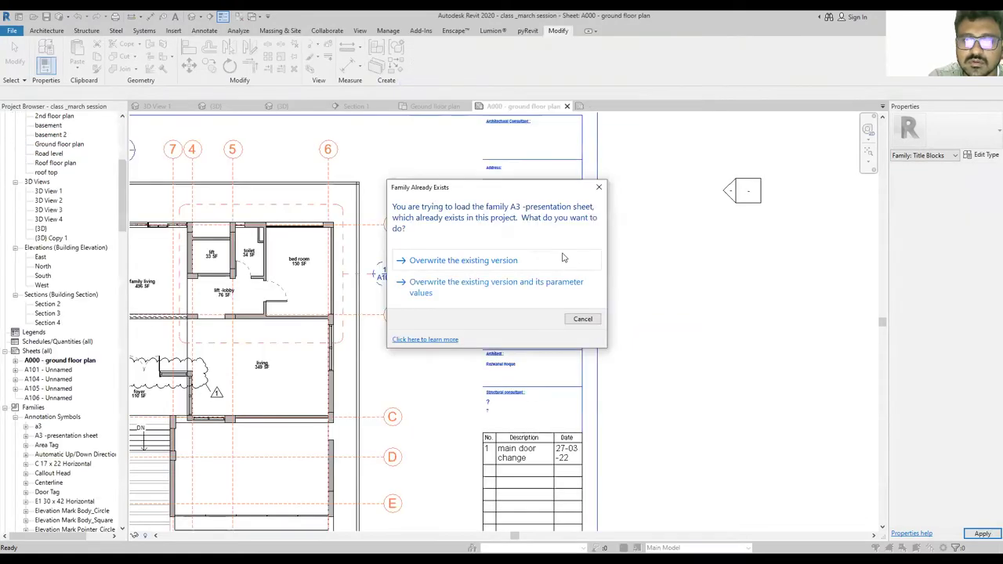
pyautogui.click(562, 260)
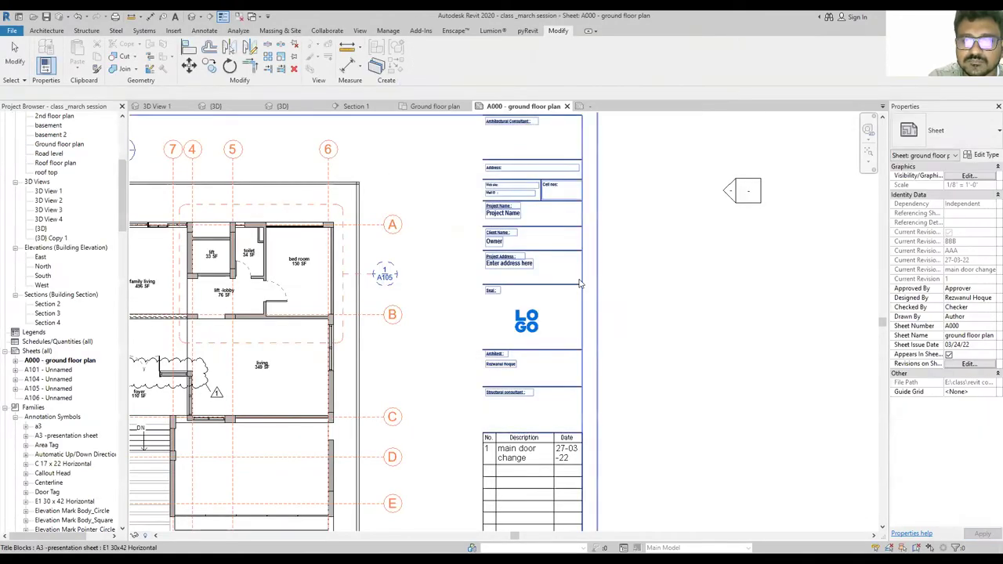
pyautogui.scroll(-5, 580, 402)
pyautogui.scroll(8, 580, 402)
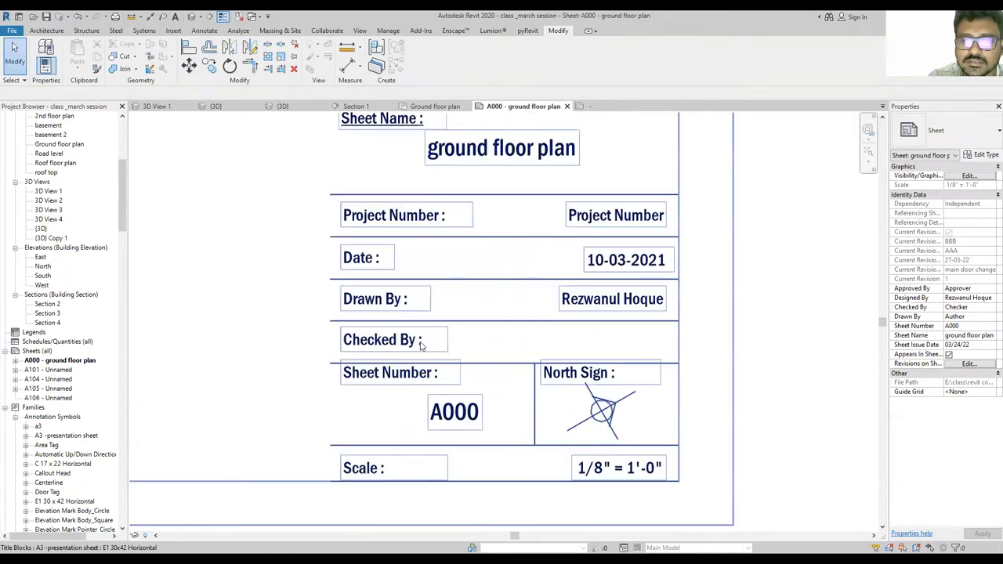
# Select the title block on sheet A000 to check its field values.
pyautogui.click(410, 339)
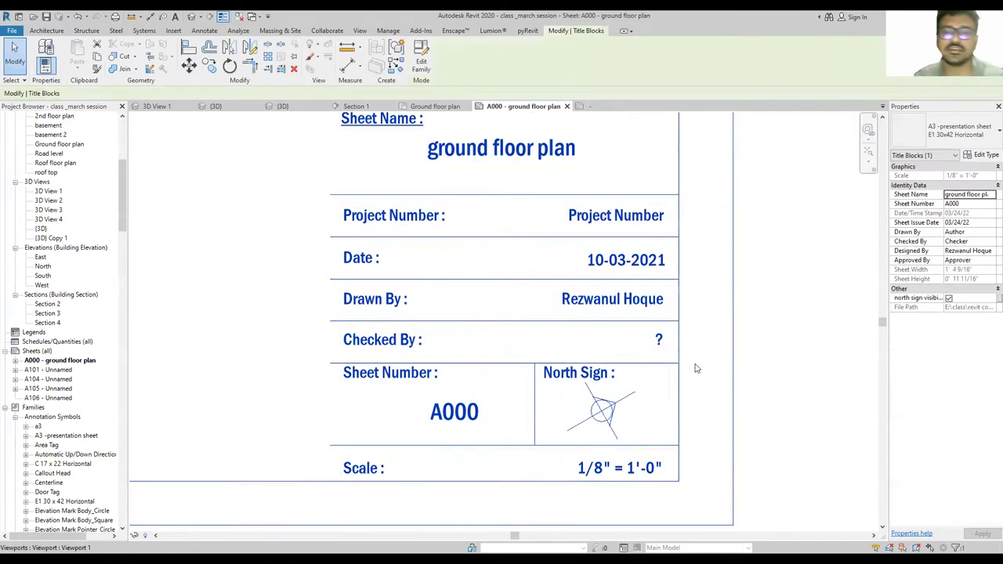
pyautogui.scroll(-5, 496, 363)
pyautogui.scroll(-1, 496, 364)
pyautogui.click(754, 353)
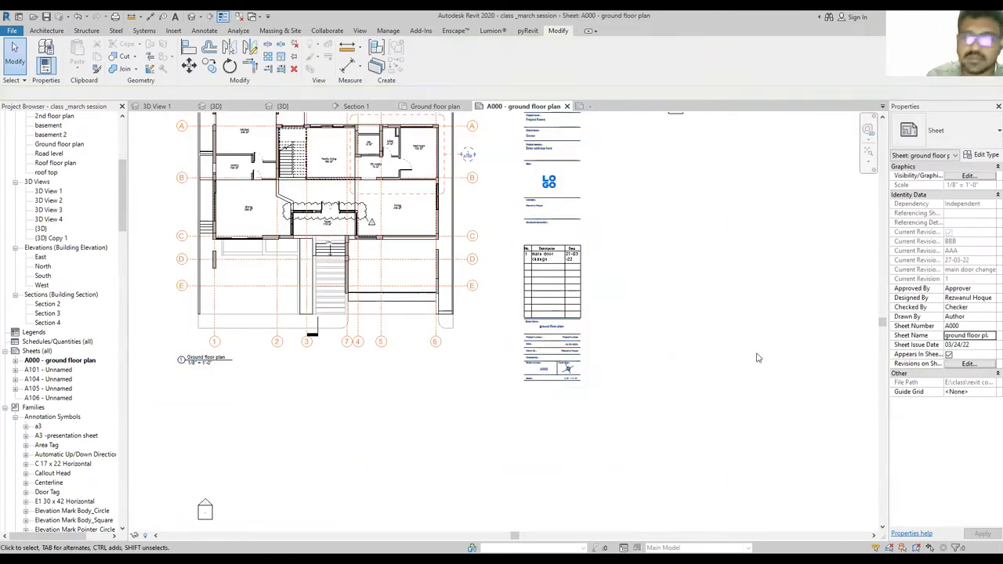
pyautogui.scroll(-3, 490, 351)
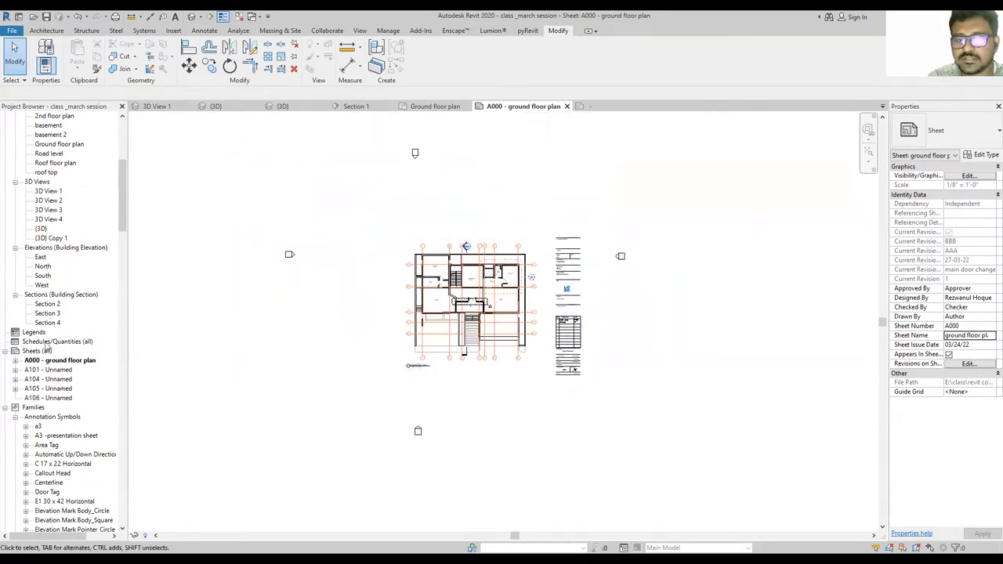
pyautogui.scroll(5, 583, 356)
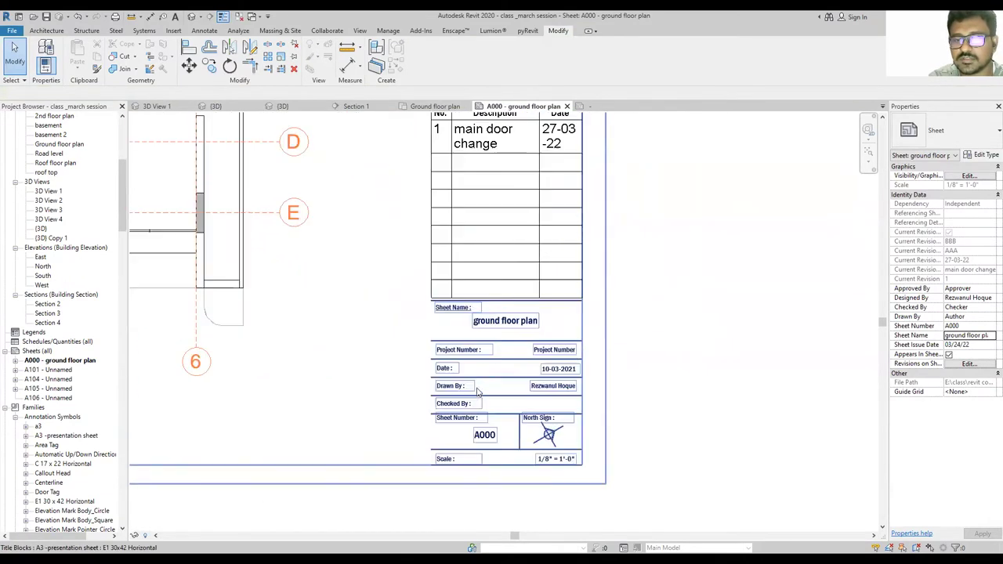
pyautogui.click(471, 384)
pyautogui.scroll(3, 550, 426)
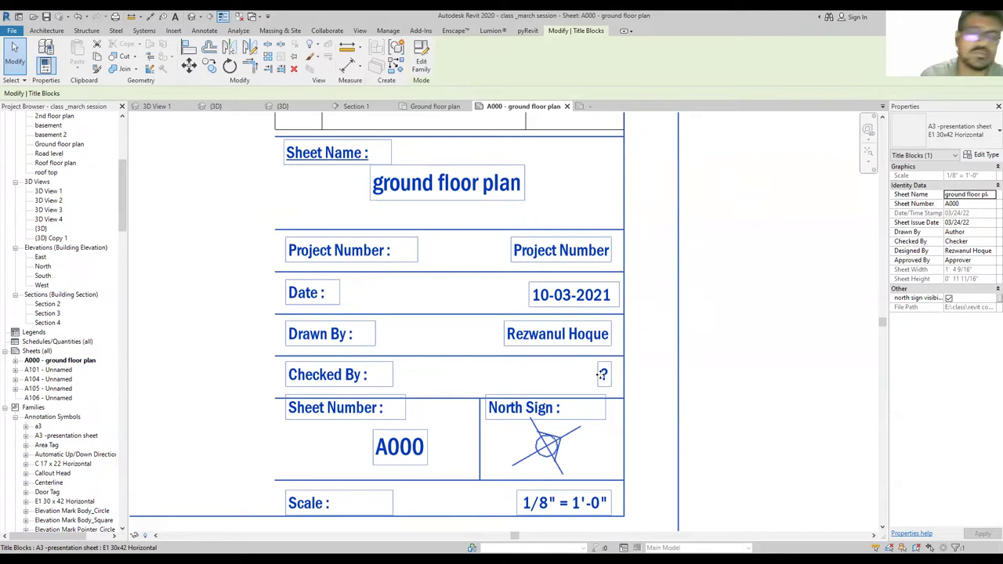
pyautogui.scroll(-2, 502, 432)
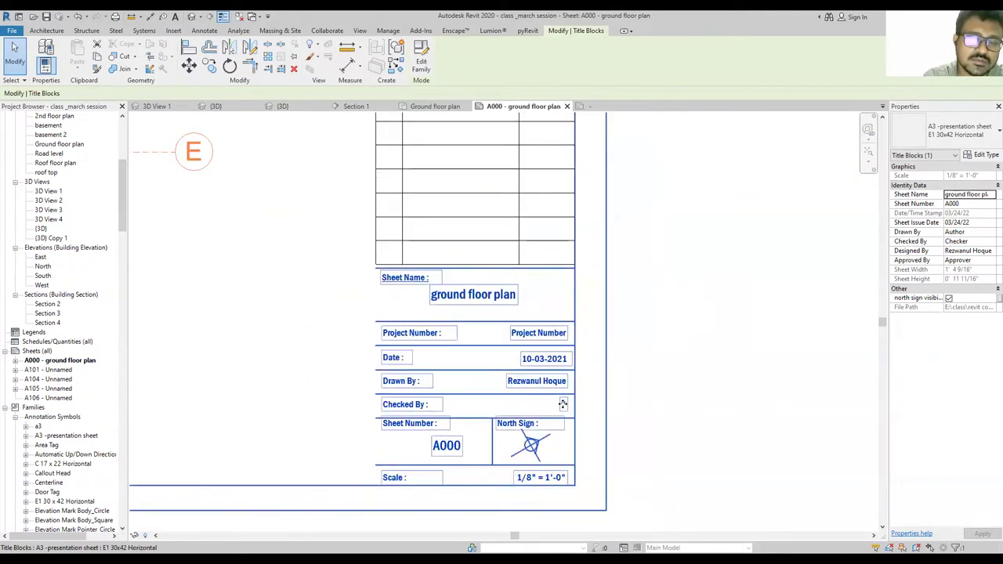
# Inspect the Drawn By label and confirm the Checked By cell shows '?'.
pyautogui.click(537, 380)
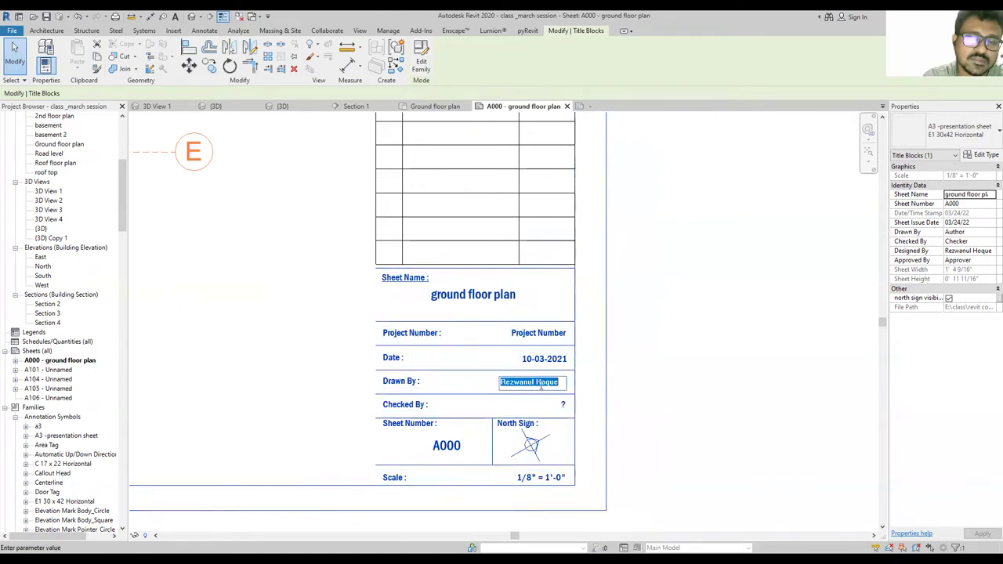
pyautogui.click(688, 390)
pyautogui.scroll(2, 401, 398)
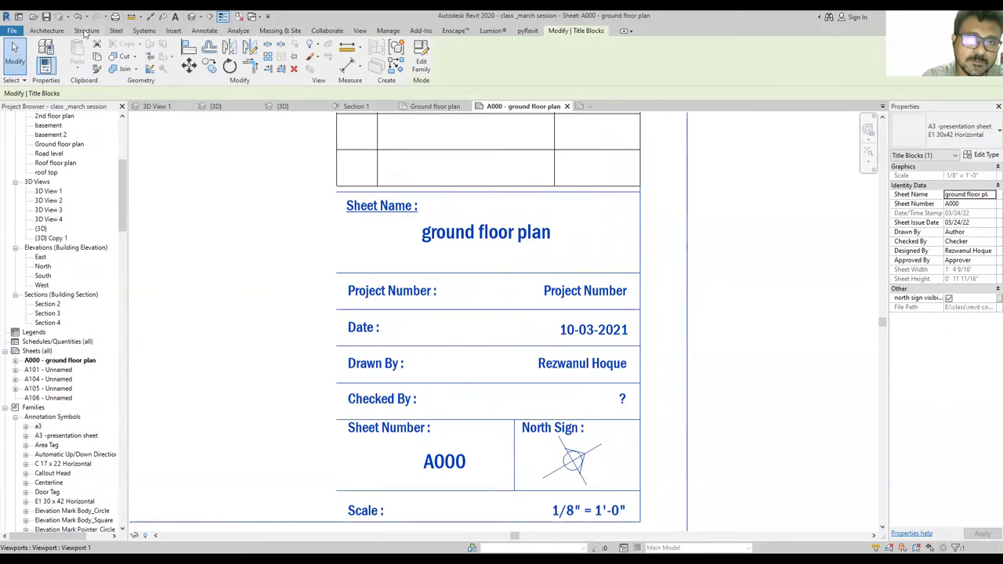
pyautogui.click(387, 32)
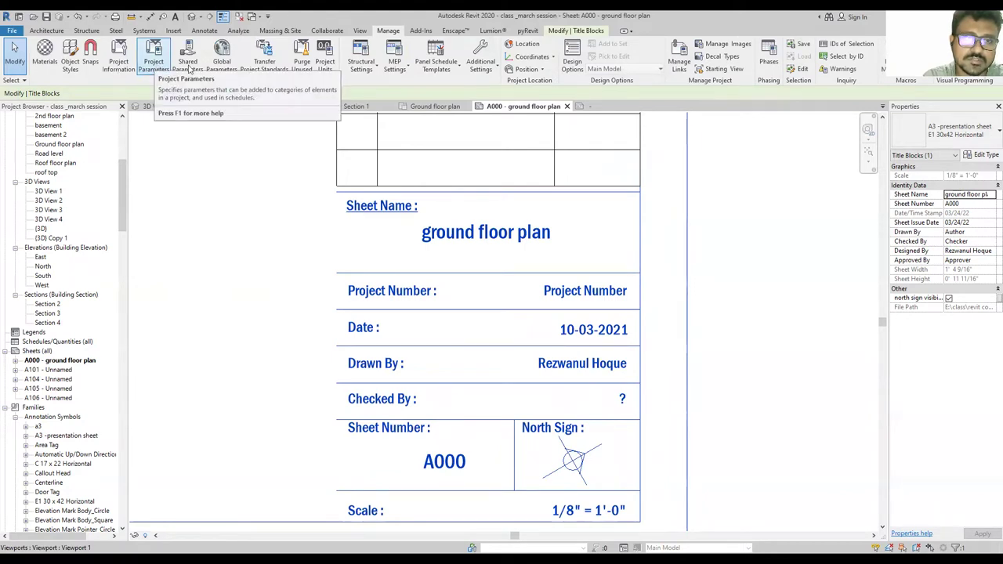
# Add a project parameter using the shared 'checked by' parameter from the sheets group.
pyautogui.click(155, 68)
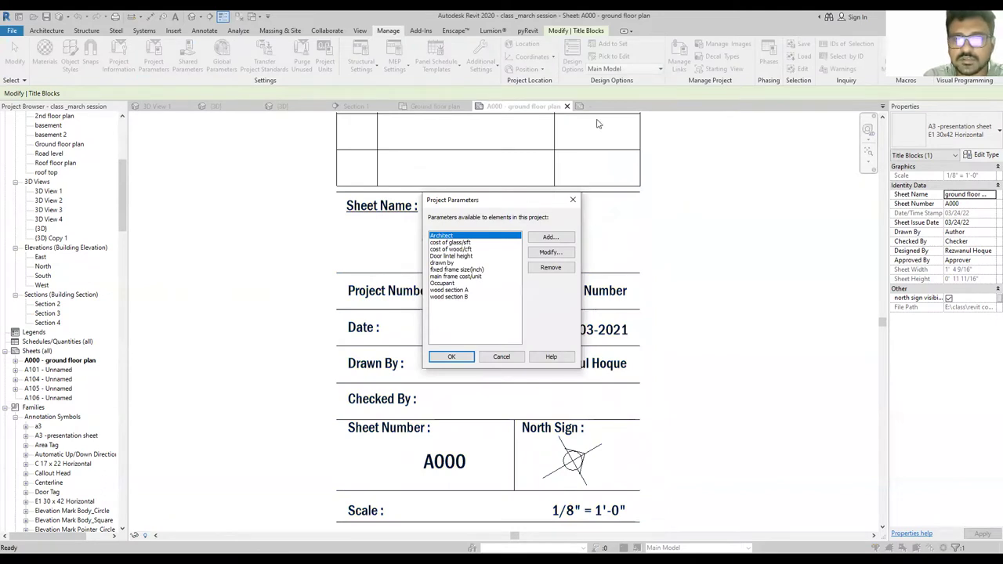
pyautogui.click(582, 144)
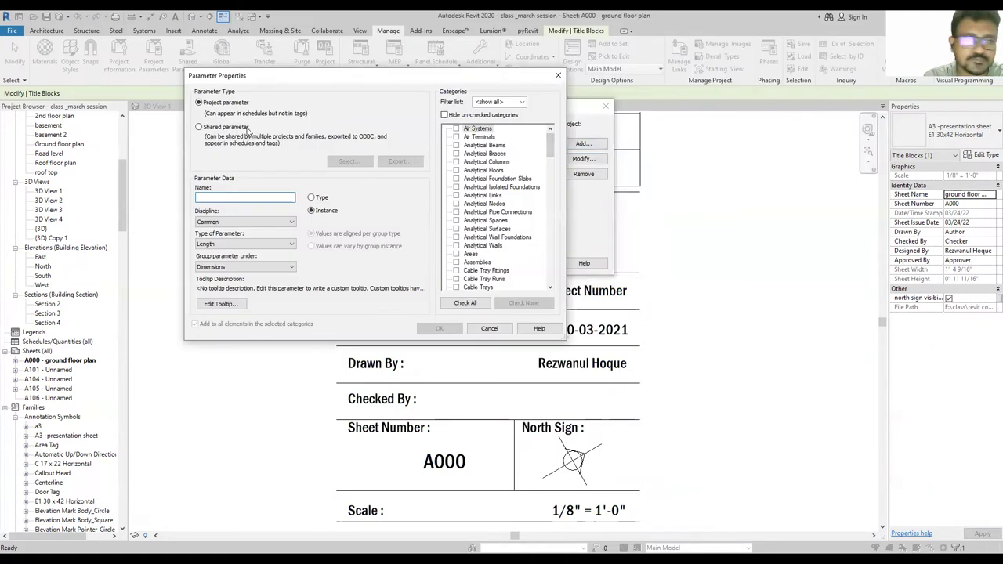
pyautogui.click(199, 128)
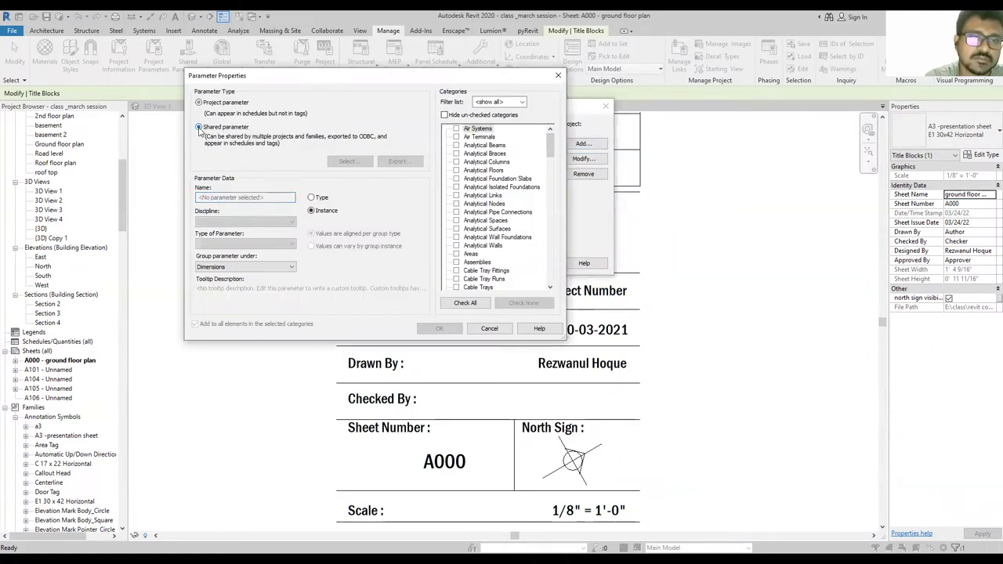
pyautogui.click(348, 162)
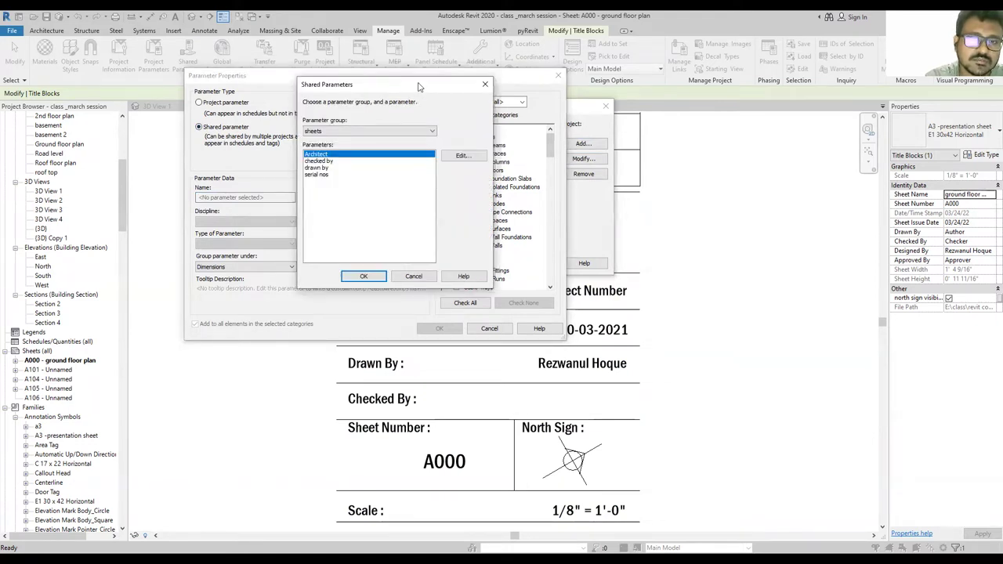
pyautogui.moveTo(418, 86); pyautogui.dragTo(452, 102)
pyautogui.click(353, 178)
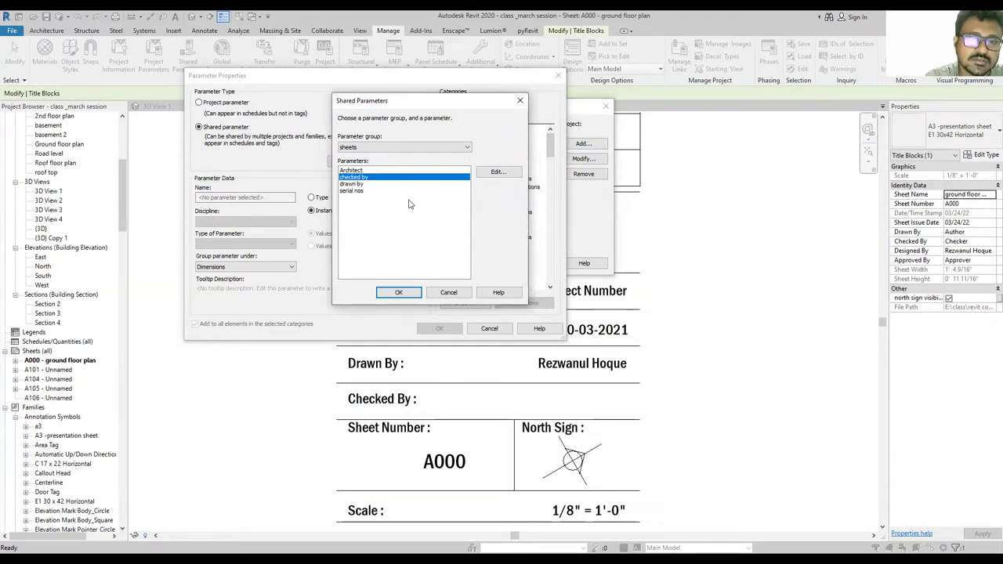
pyautogui.click(399, 293)
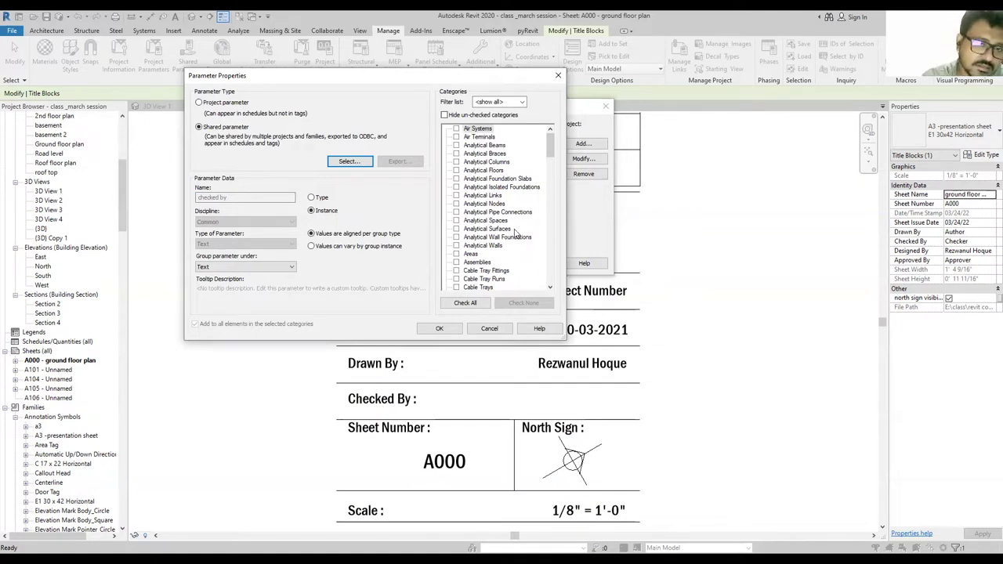
# Tick the Project Information category for the 'checked by' parameter.
pyautogui.moveTo(552, 146)
pyautogui.mouseDown()
pyautogui.moveTo(556, 180)
pyautogui.moveTo(553, 141)
pyautogui.mouseUp()
pyautogui.scroll(-1, 479, 222)
pyautogui.scroll(-5, 479, 221)
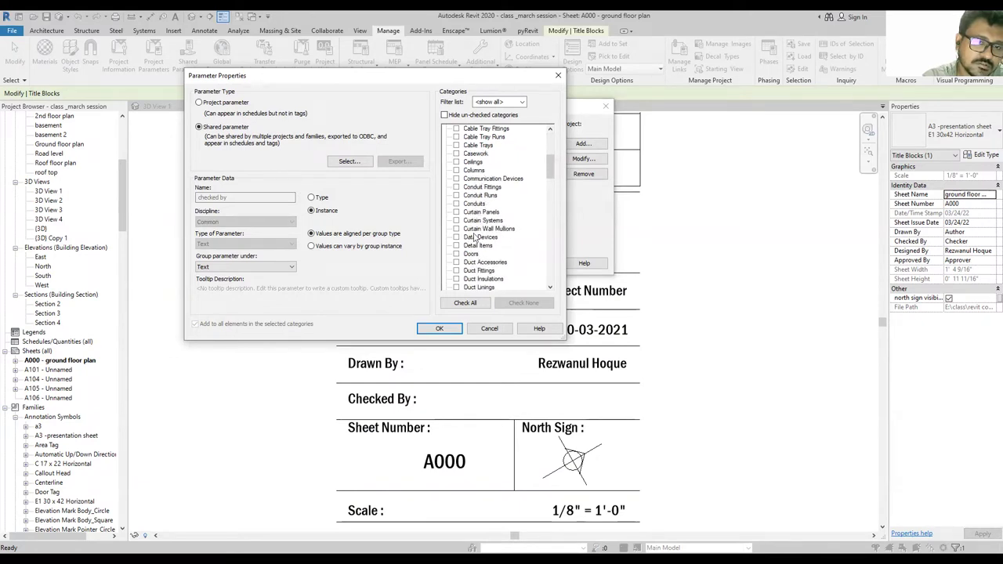
pyautogui.scroll(-2, 476, 242)
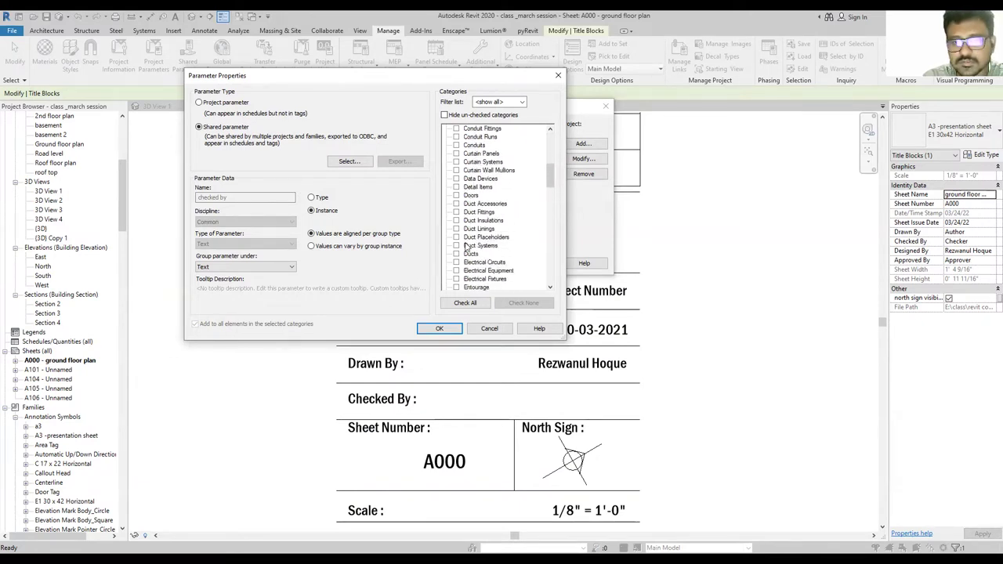
pyautogui.scroll(-10, 479, 249)
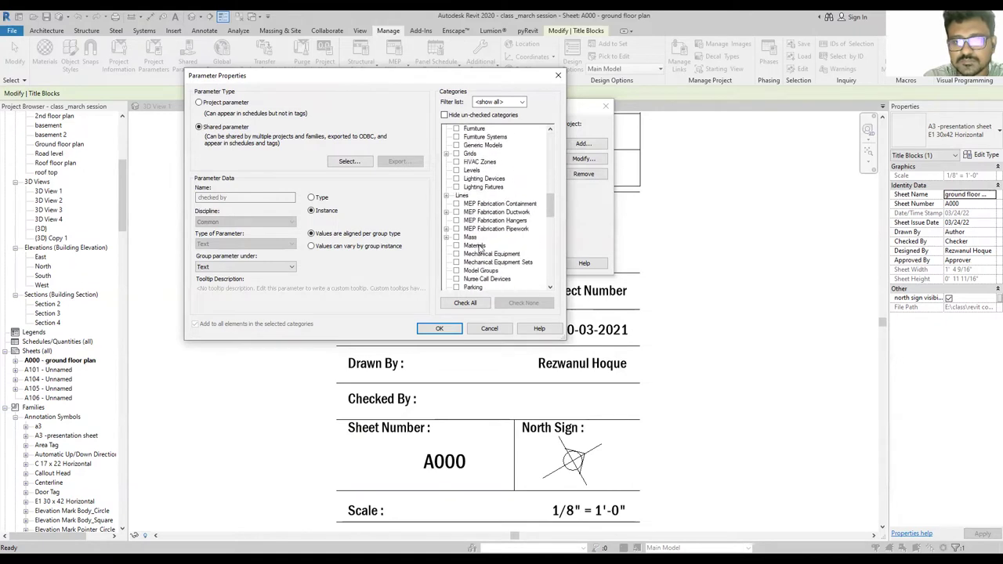
pyautogui.scroll(-8, 479, 248)
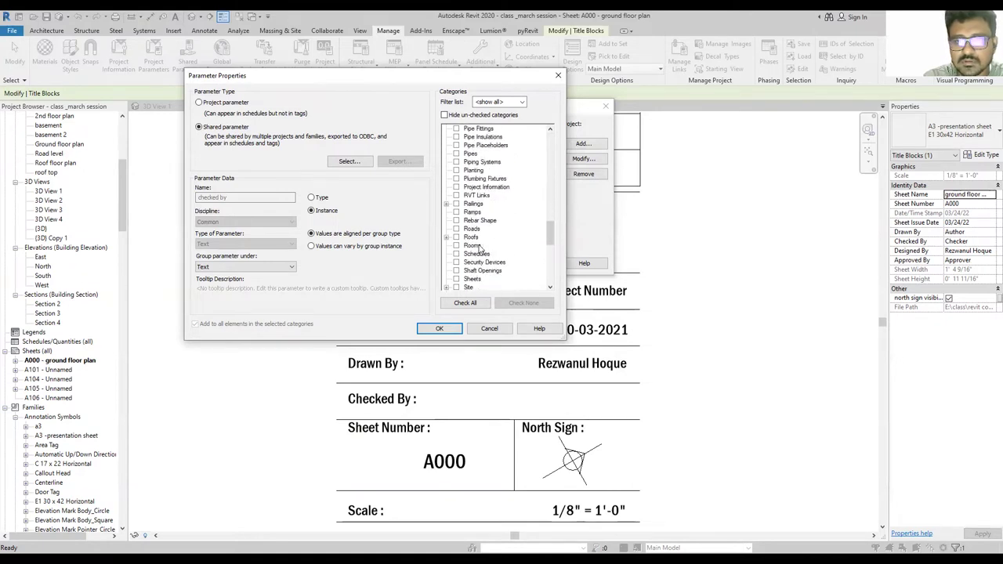
pyautogui.scroll(-6, 479, 249)
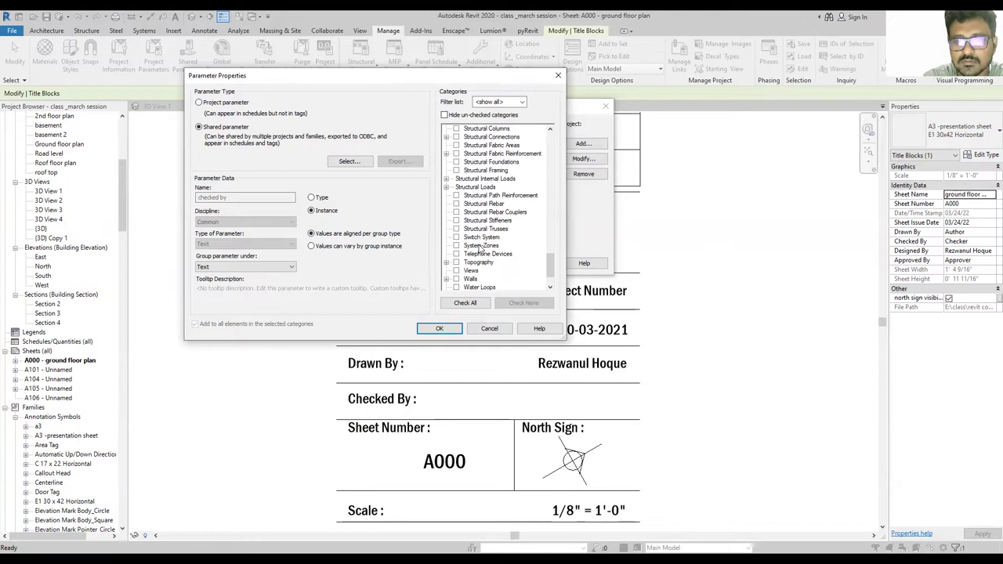
pyautogui.scroll(2, 473, 231)
pyautogui.click(473, 213)
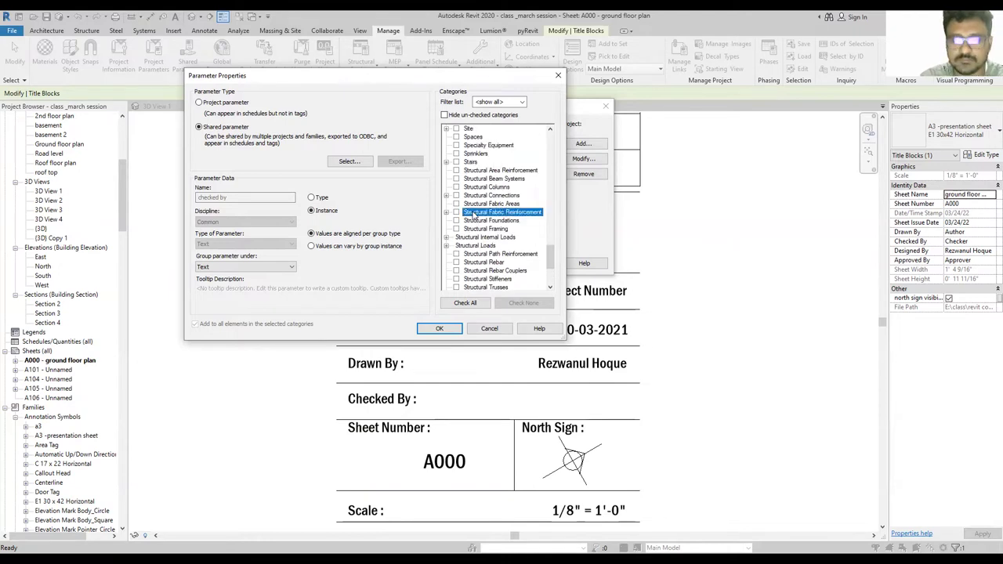
pyautogui.press('p')
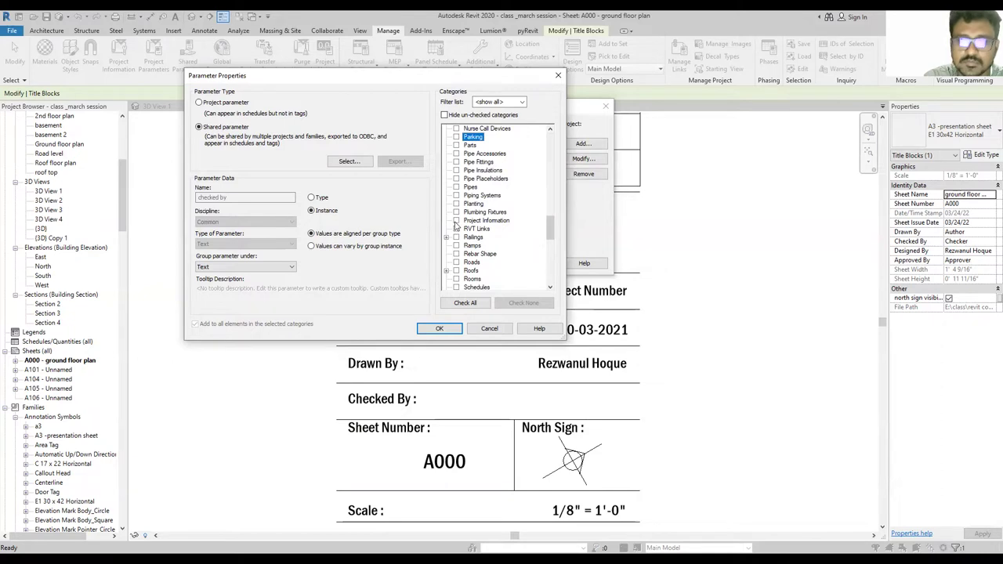
pyautogui.click(456, 221)
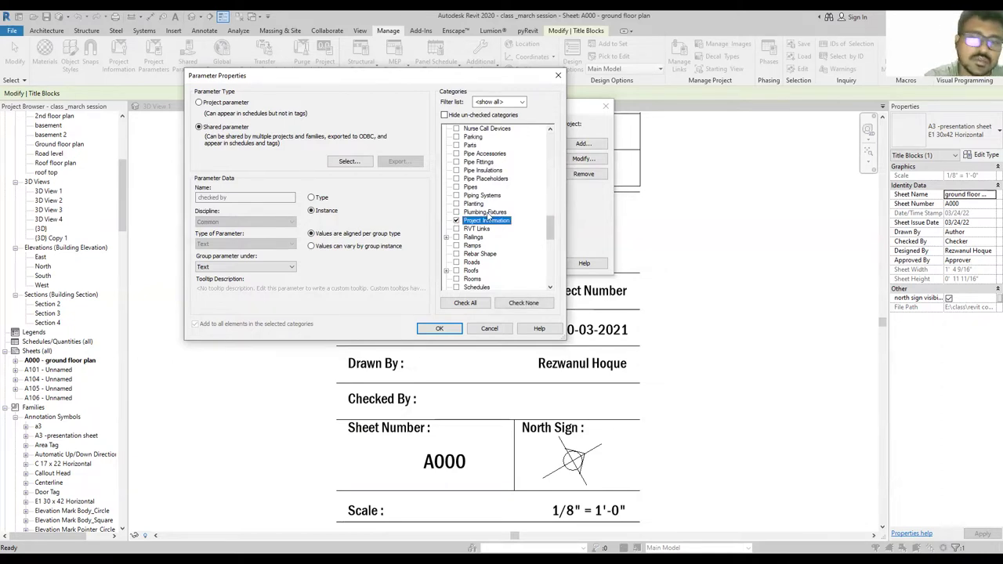
pyautogui.scroll(-7, 488, 215)
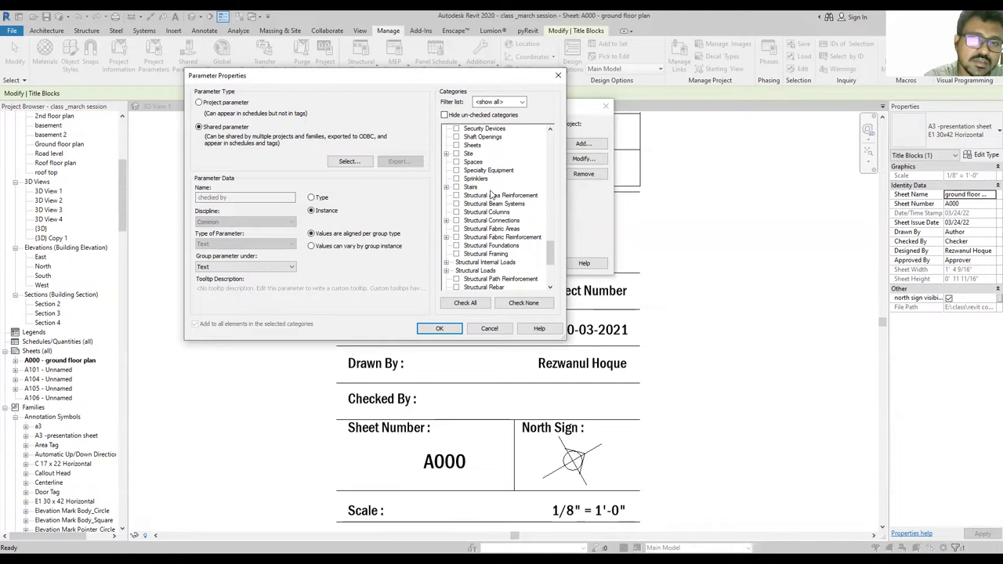
pyautogui.scroll(-2, 493, 216)
pyautogui.scroll(-2, 492, 213)
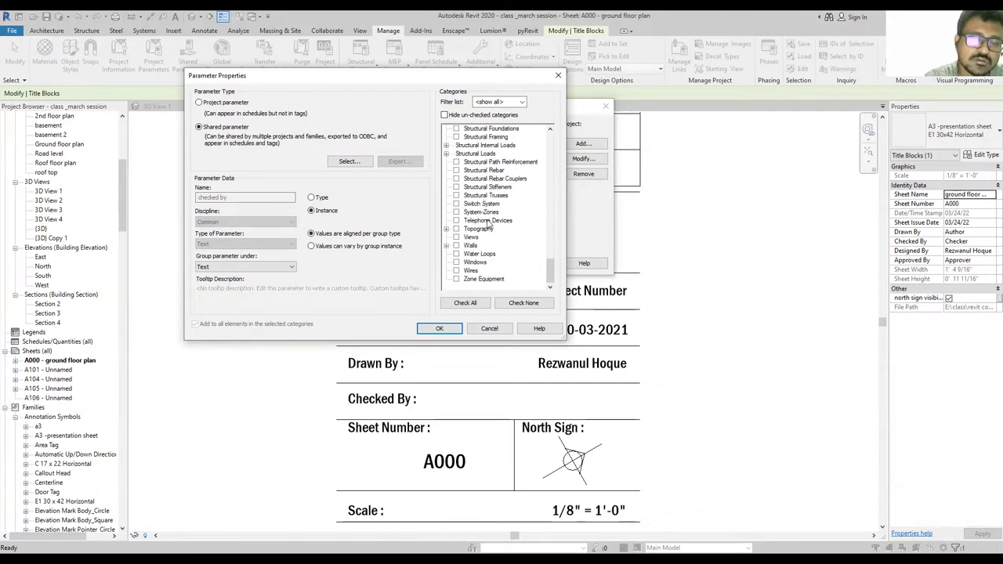
pyautogui.scroll(2, 488, 224)
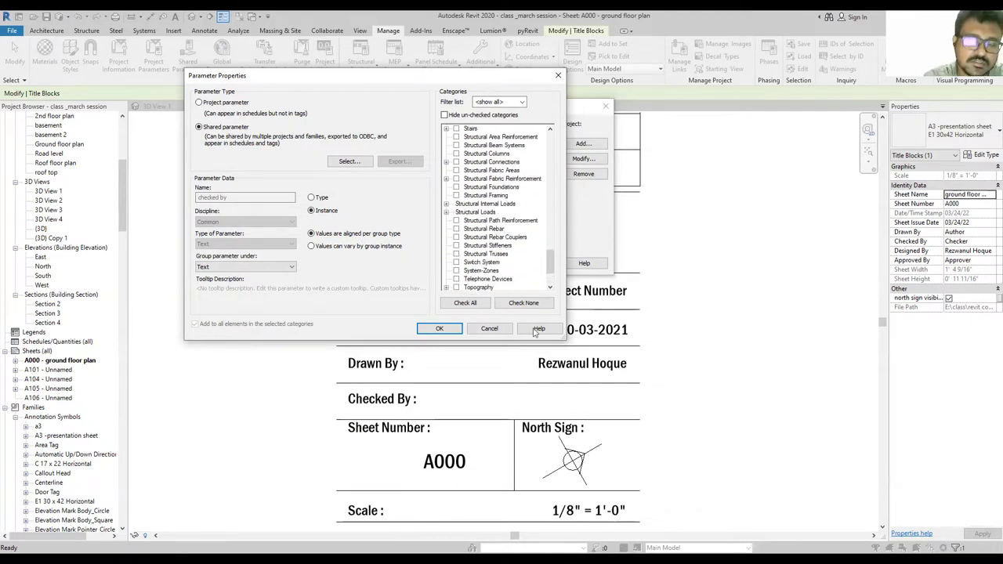
pyautogui.scroll(5, 463, 210)
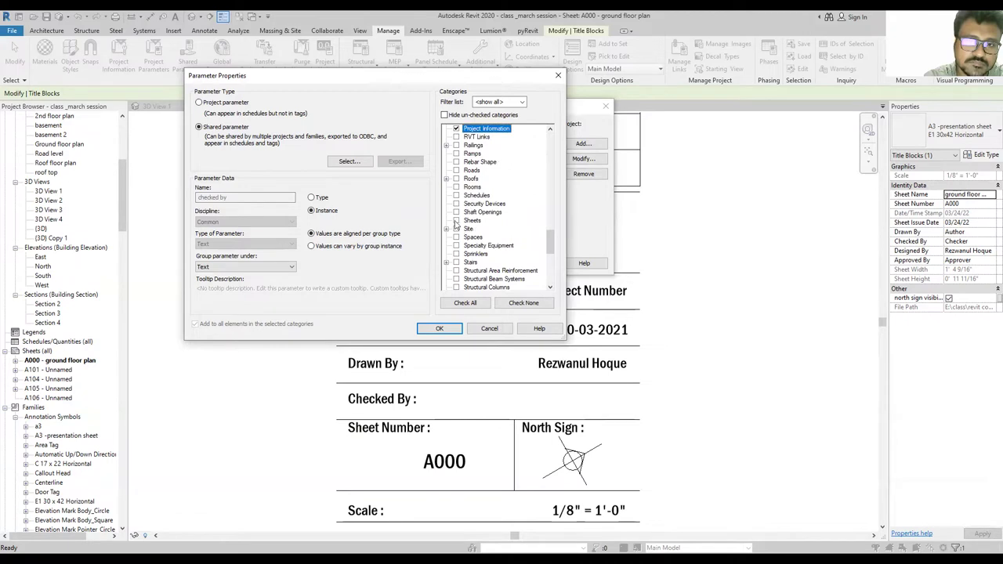
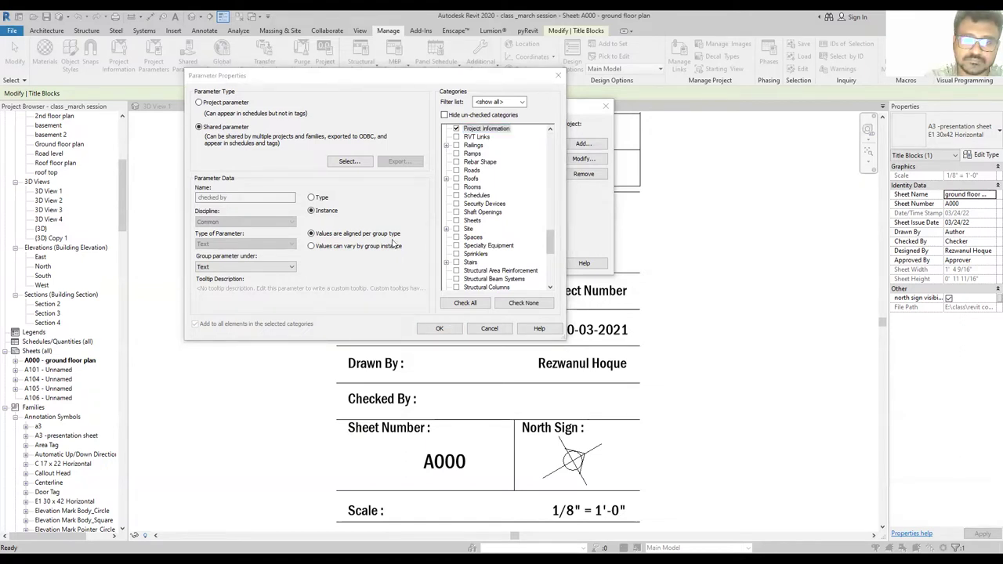
# Confirm 'checked by' as an Instance parameter for Project Information, then select the title block.
pyautogui.click(506, 335)
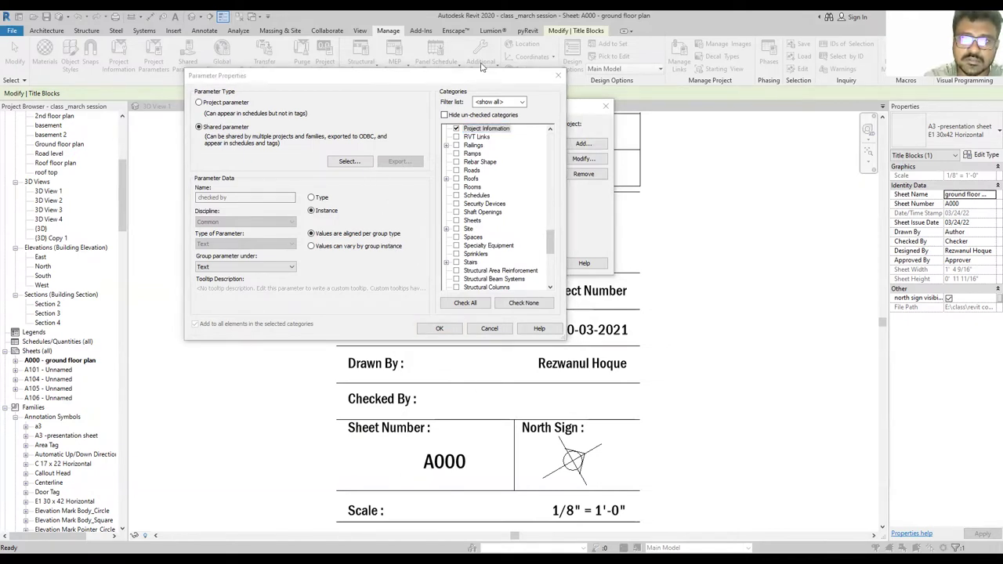
pyautogui.moveTo(504, 79); pyautogui.dragTo(537, 82)
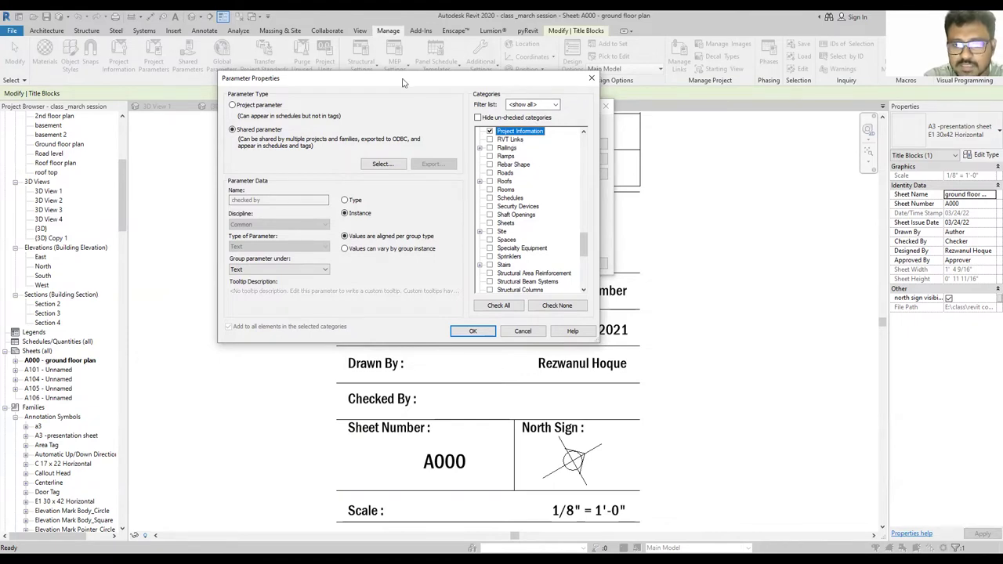
pyautogui.moveTo(515, 88); pyautogui.dragTo(401, 83)
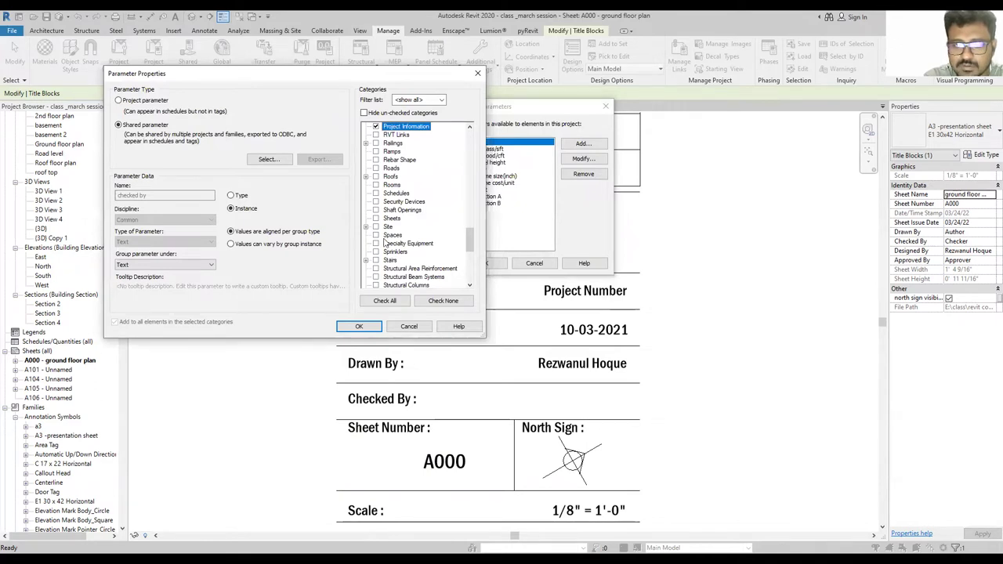
pyautogui.moveTo(469, 241); pyautogui.dragTo(468, 247)
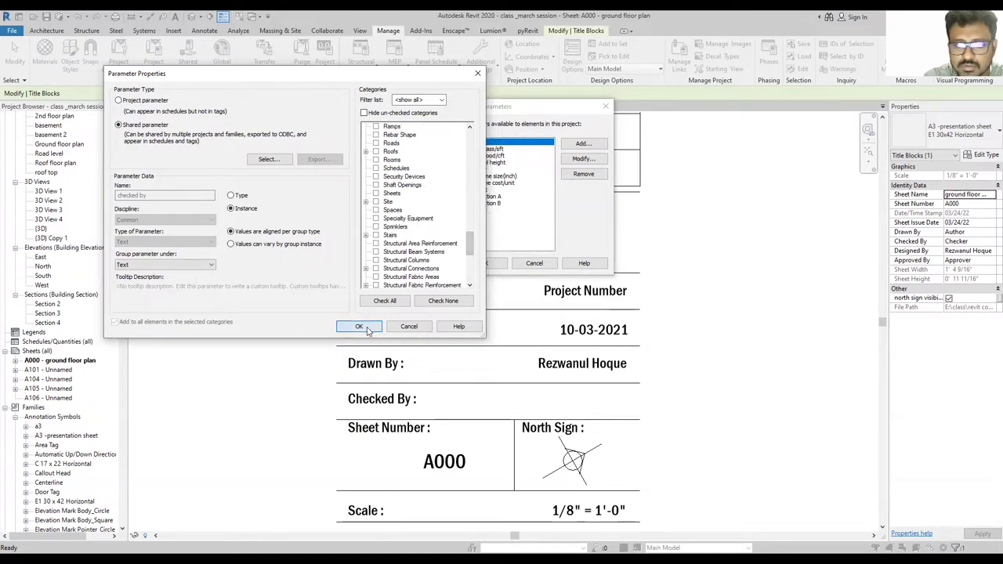
pyautogui.click(359, 327)
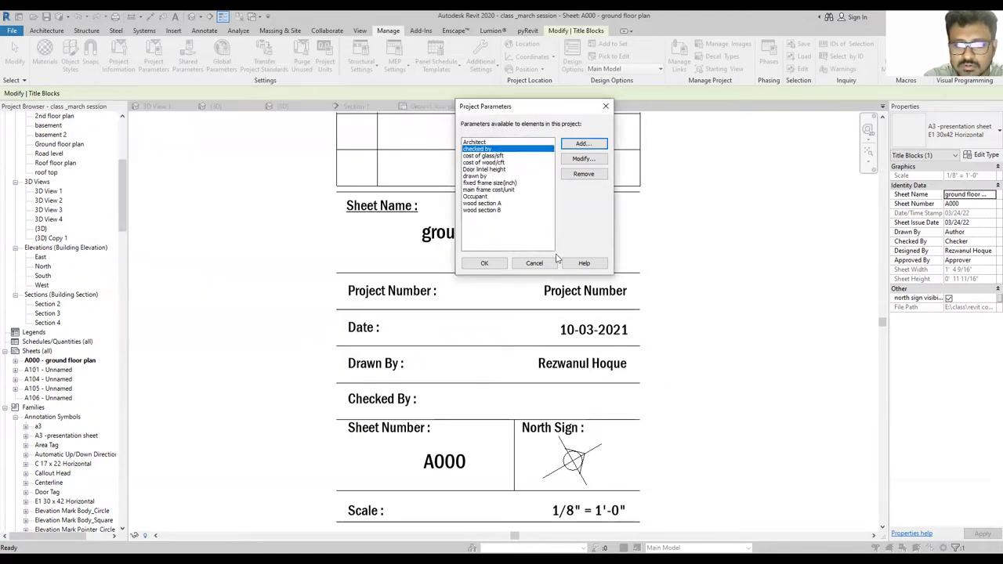
pyautogui.click(493, 263)
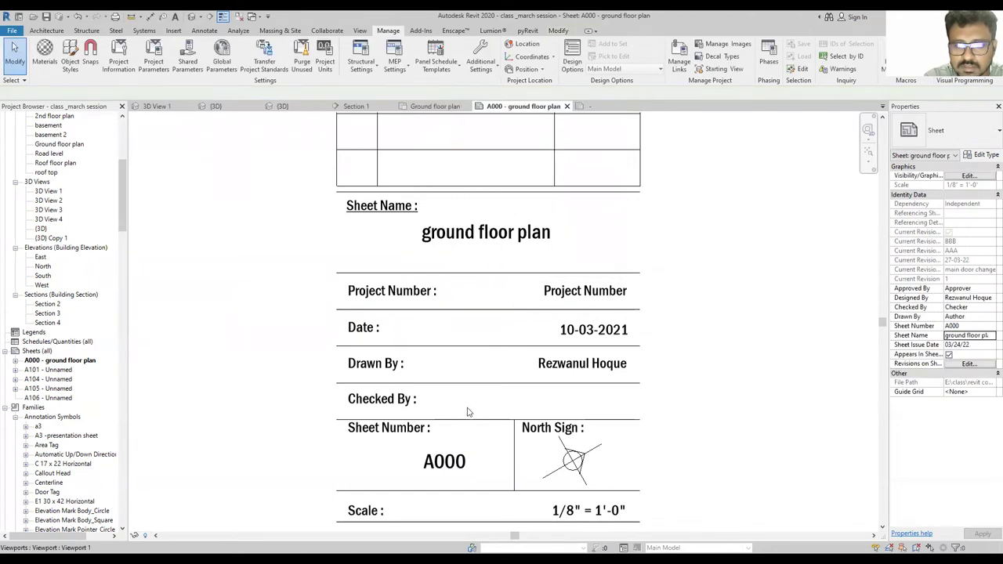
pyautogui.click(427, 389)
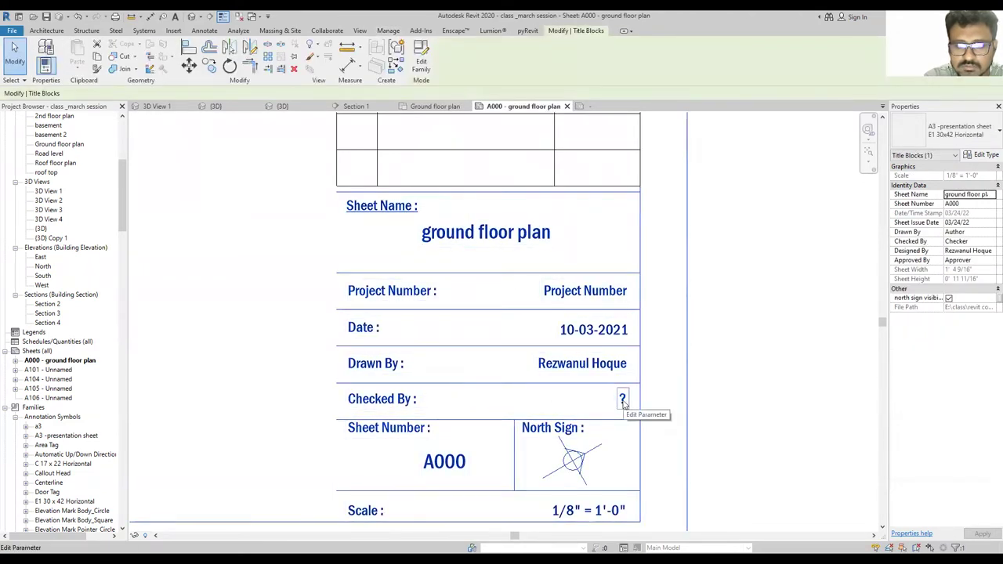
# Enter 'abc' in sheet A000's Checked By field, then open sheet A101.
pyautogui.click(622, 400)
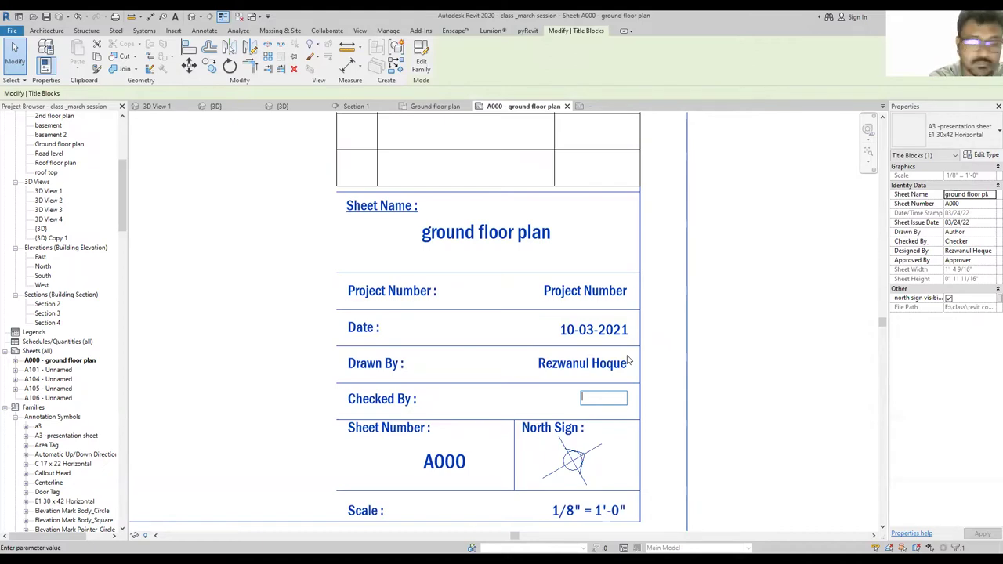
pyautogui.write('abc')
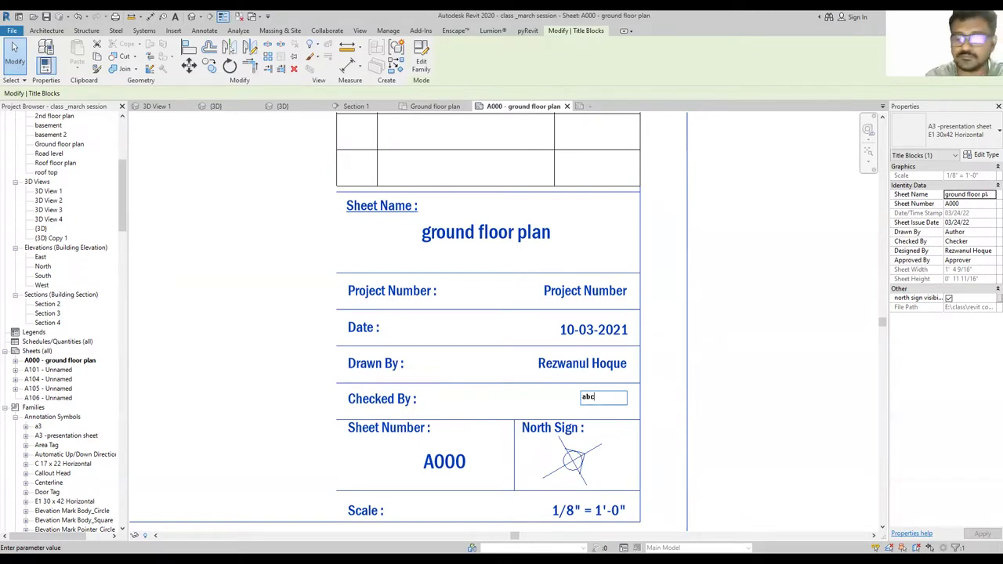
pyautogui.press('Return')
pyautogui.click(750, 362)
pyautogui.scroll(-6, 613, 364)
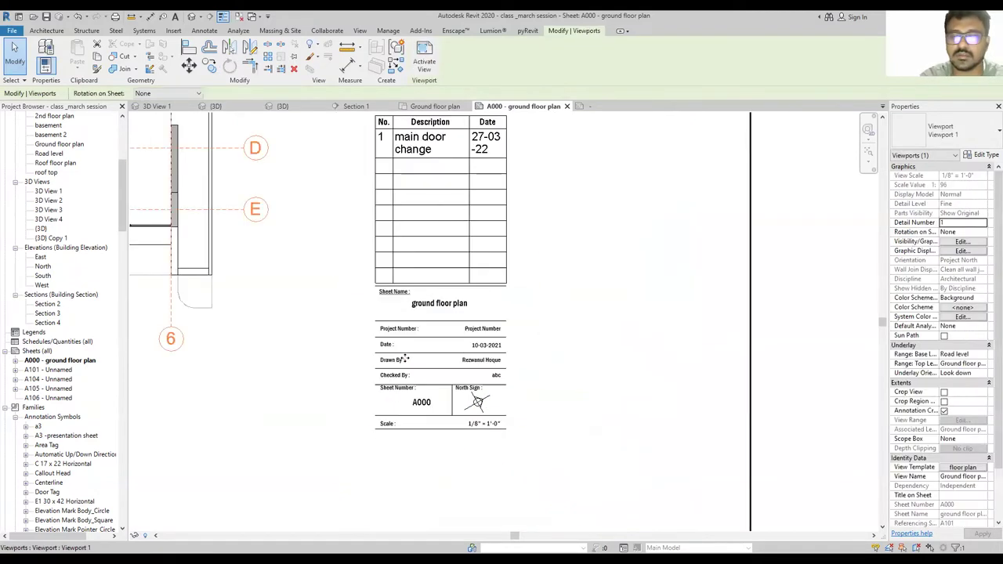
pyautogui.doubleClick(55, 370)
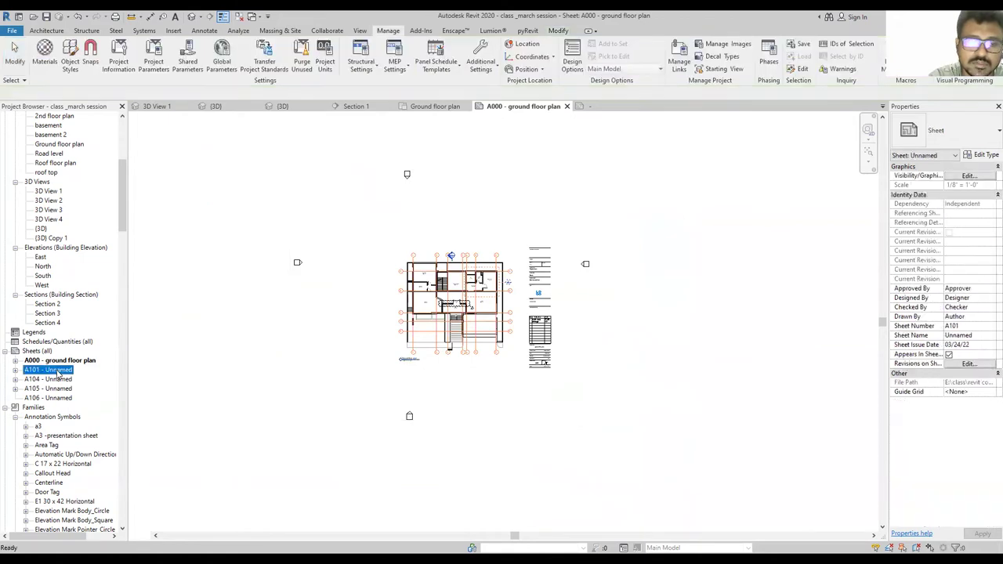
# Zoom around A101's title block to verify 'abc' under Checked By, then switch to the A3 -presentation sheet family.
pyautogui.scroll(5, 749, 489)
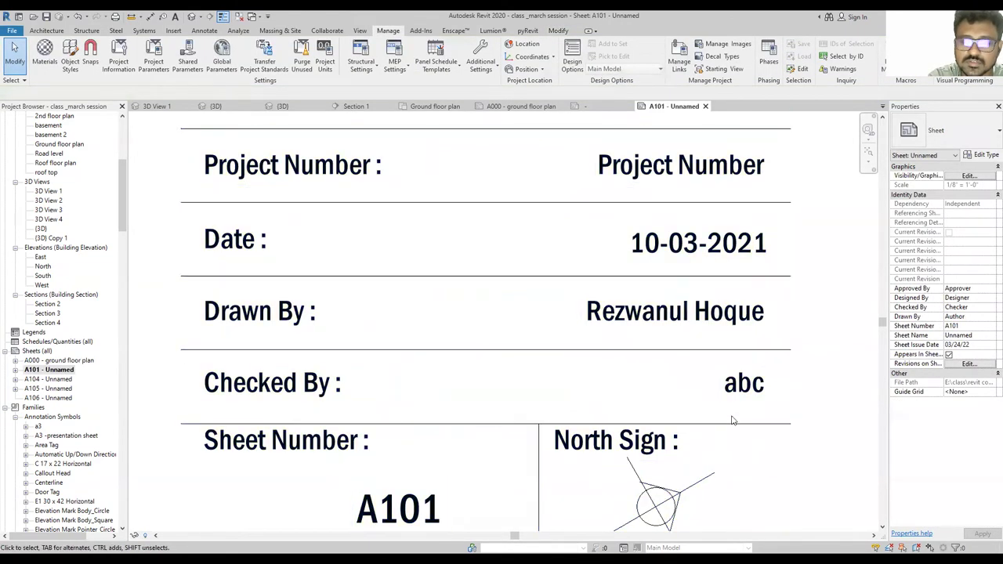
pyautogui.scroll(-4, 673, 377)
pyautogui.scroll(-2, 605, 360)
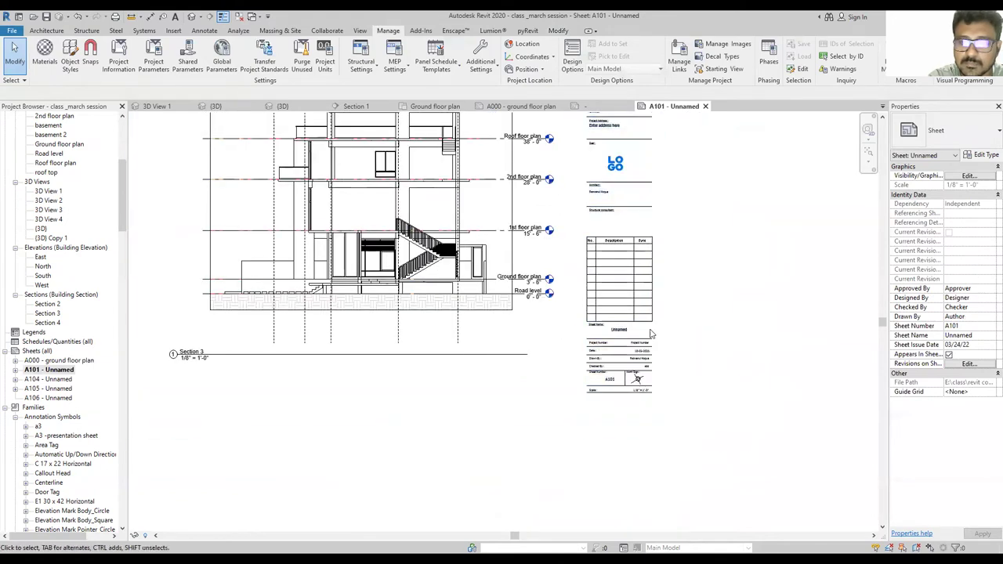
pyautogui.scroll(-1, 611, 462)
pyautogui.scroll(4, 608, 450)
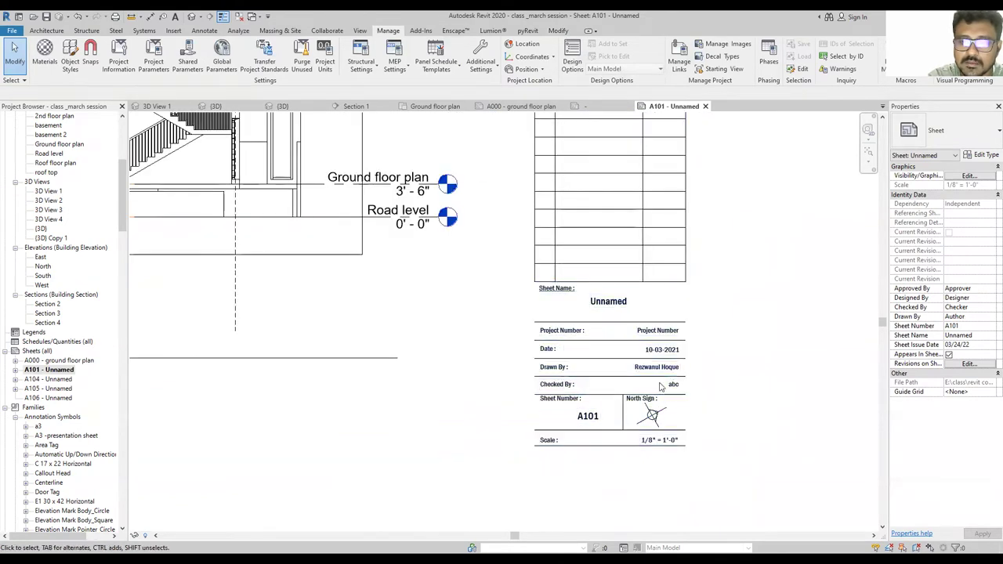
pyautogui.scroll(-1, 679, 400)
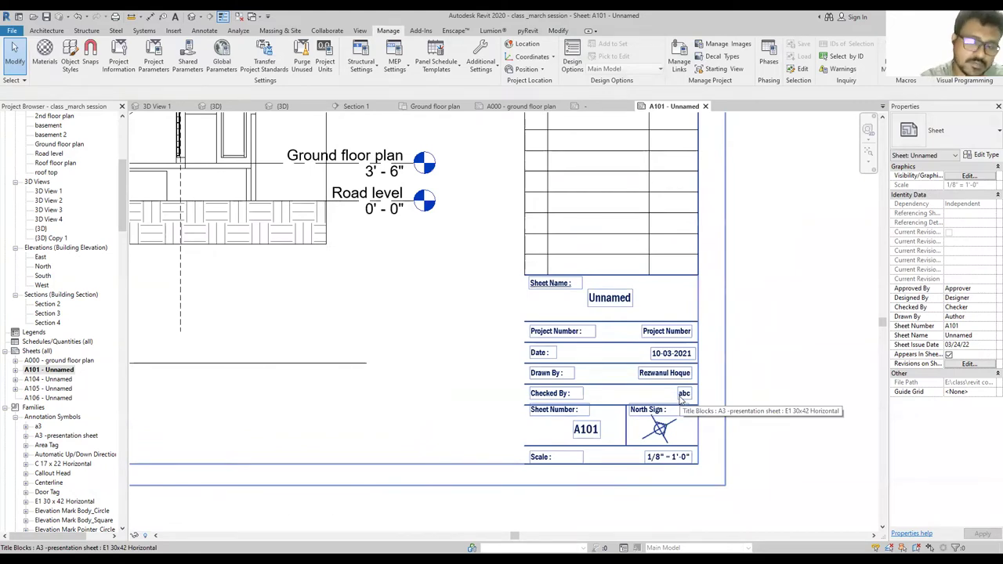
pyautogui.scroll(-4, 680, 399)
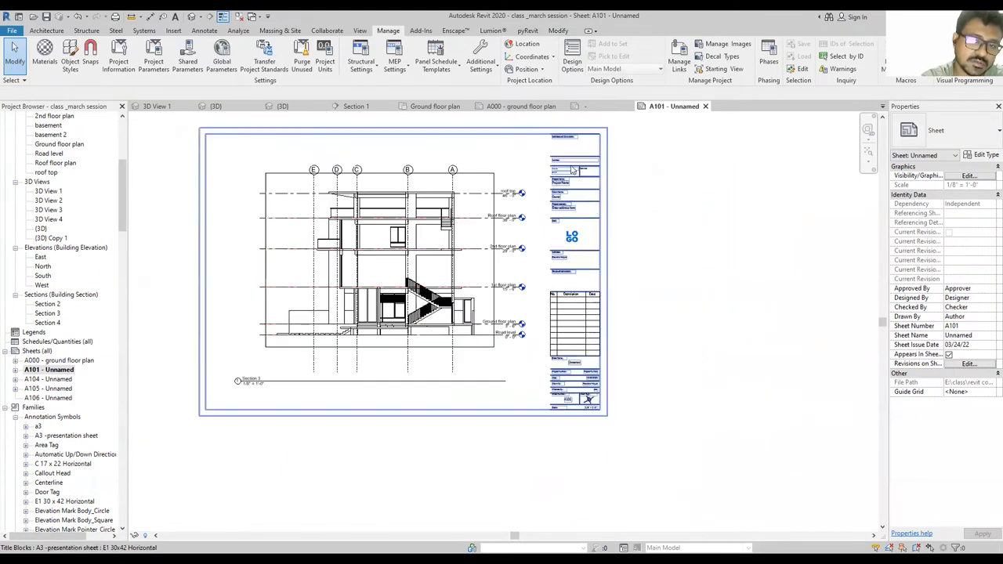
pyautogui.scroll(2, 609, 156)
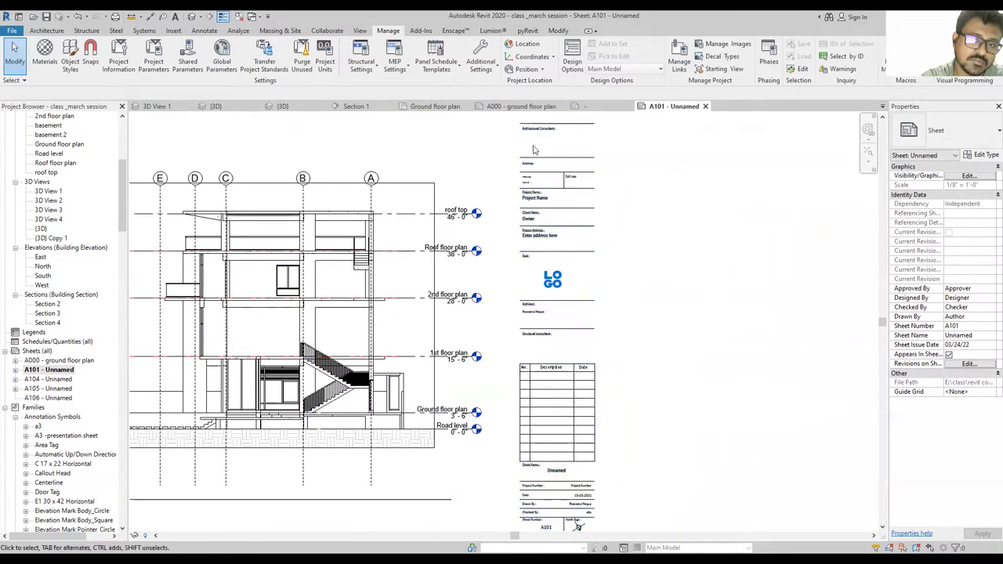
pyautogui.scroll(2, 532, 149)
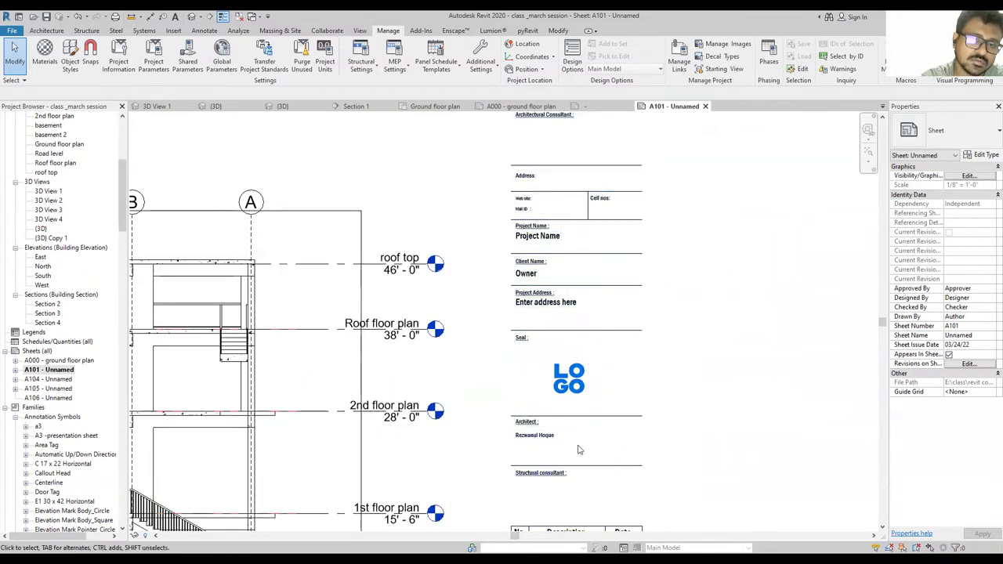
pyautogui.scroll(-2, 581, 290)
pyautogui.scroll(-1, 592, 379)
pyautogui.scroll(5, 579, 337)
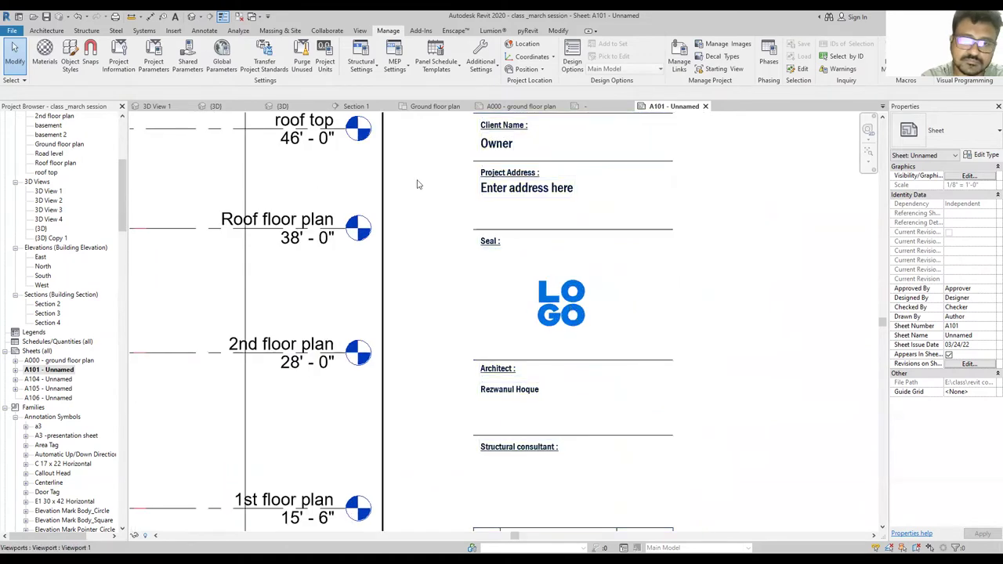
pyautogui.click(588, 107)
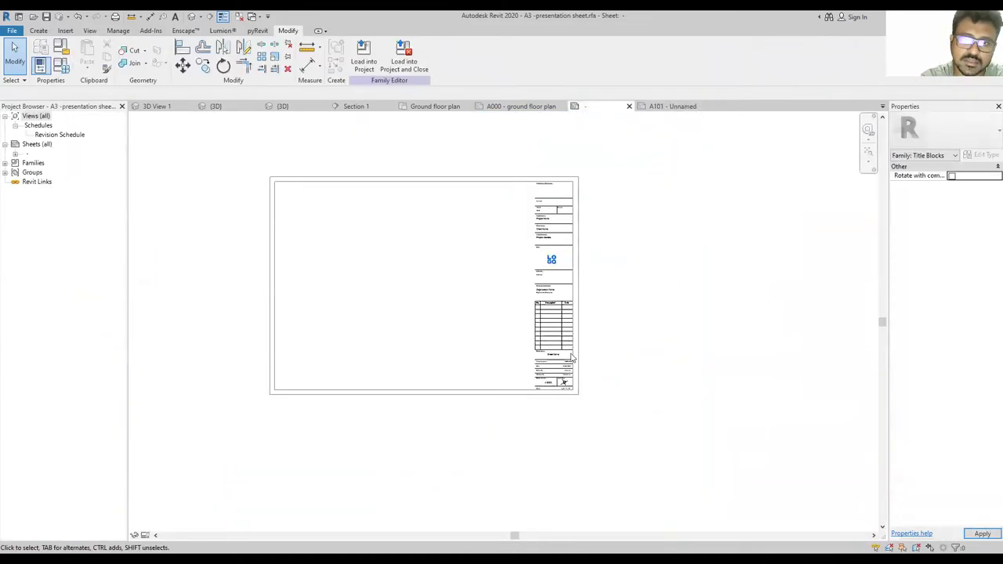
# Nudge the title block logo slightly right and down, cancelling the Insert Image attempt.
pyautogui.scroll(5, 583, 254)
pyautogui.click(591, 255)
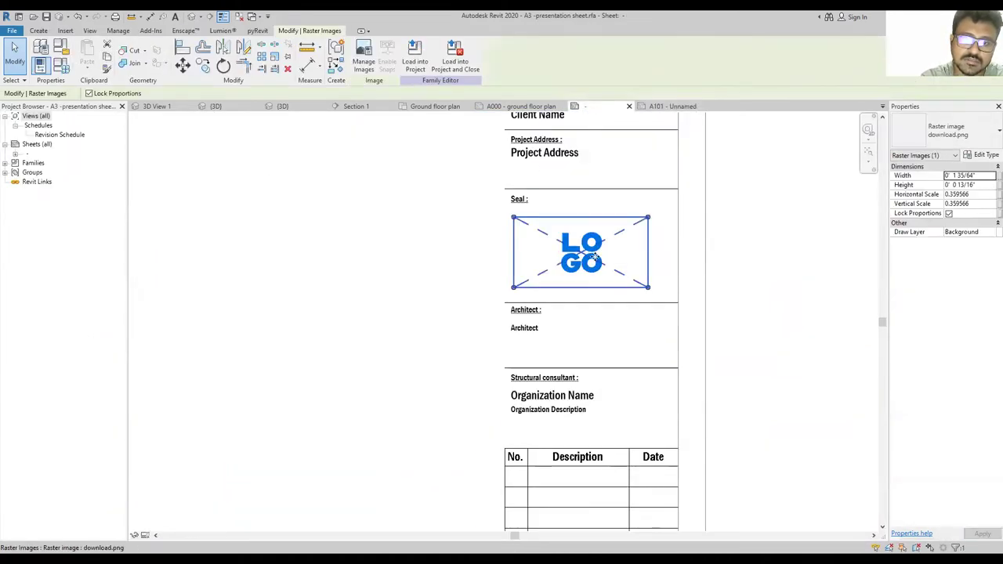
pyautogui.scroll(-4, 448, 335)
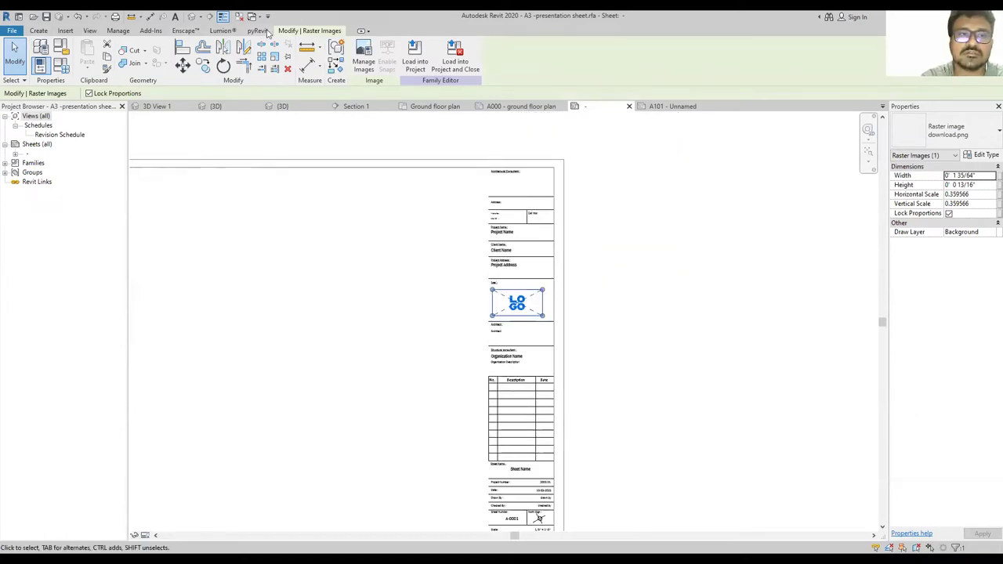
pyautogui.click(66, 32)
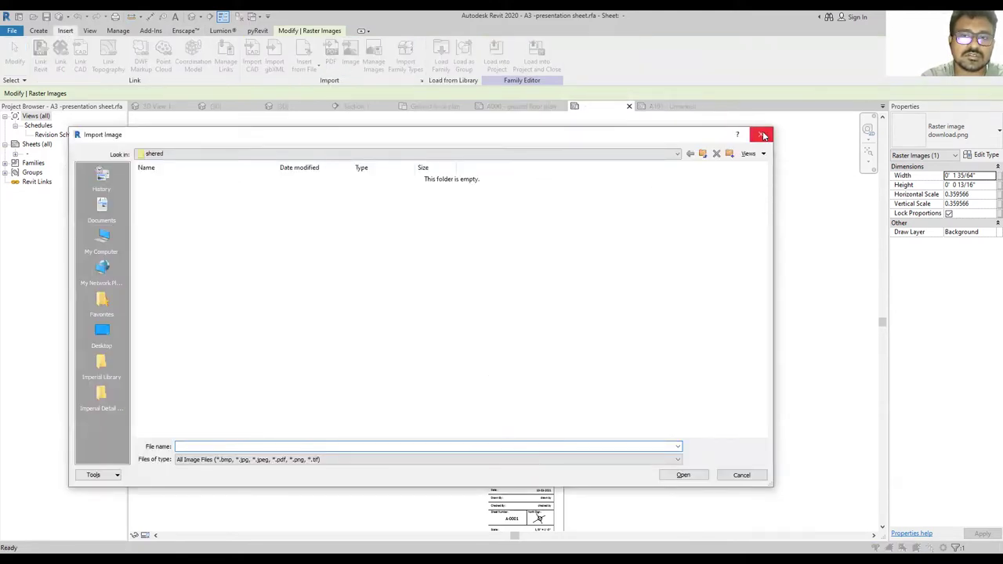
pyautogui.click(760, 134)
pyautogui.scroll(4, 554, 310)
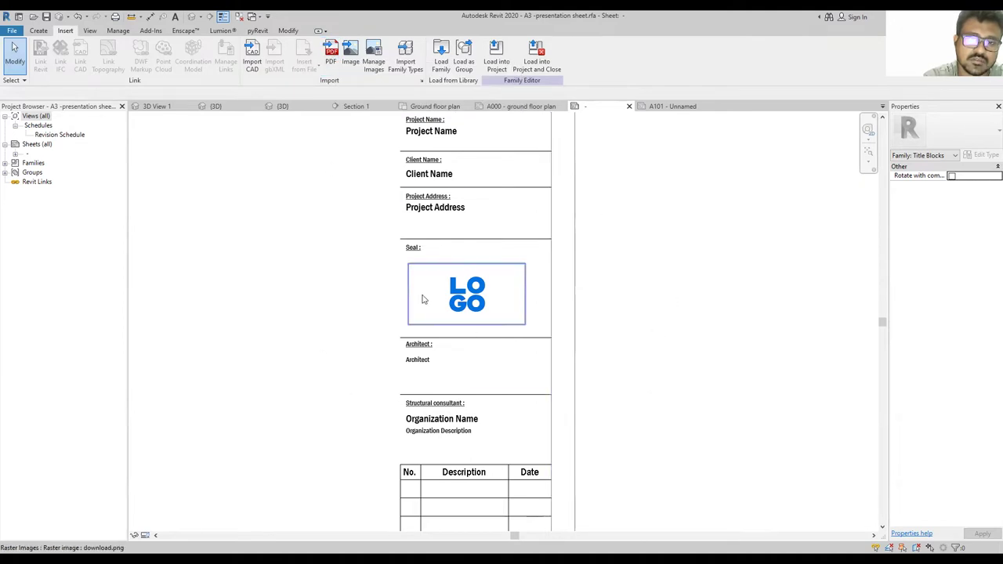
pyautogui.click(475, 294)
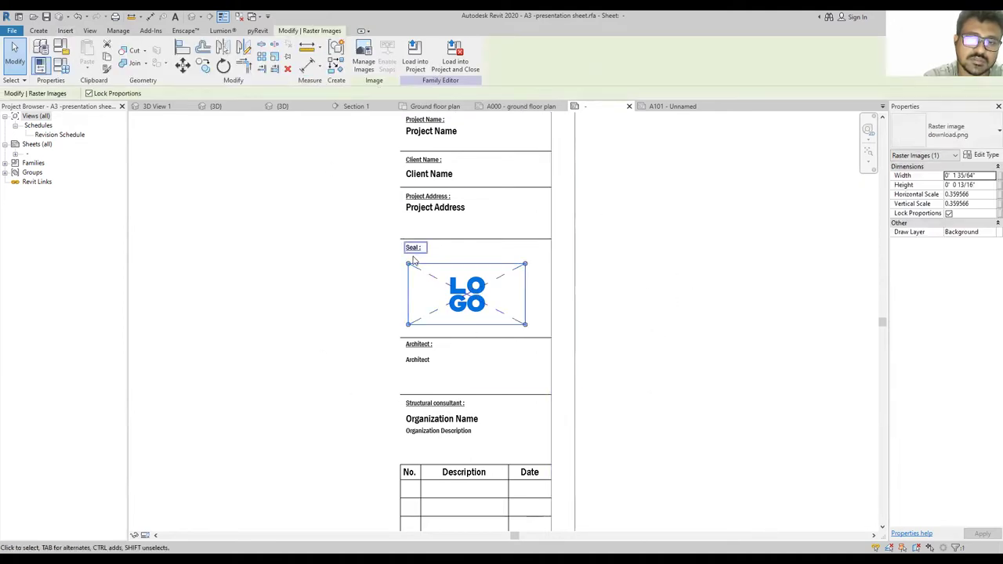
pyautogui.moveTo(426, 281); pyautogui.dragTo(430, 282)
pyautogui.click(638, 287)
# Select the title block's revision schedule, then return to the Ground floor plan view.
pyautogui.scroll(-3, 474, 266)
pyautogui.scroll(3, 485, 297)
pyautogui.scroll(-3, 548, 266)
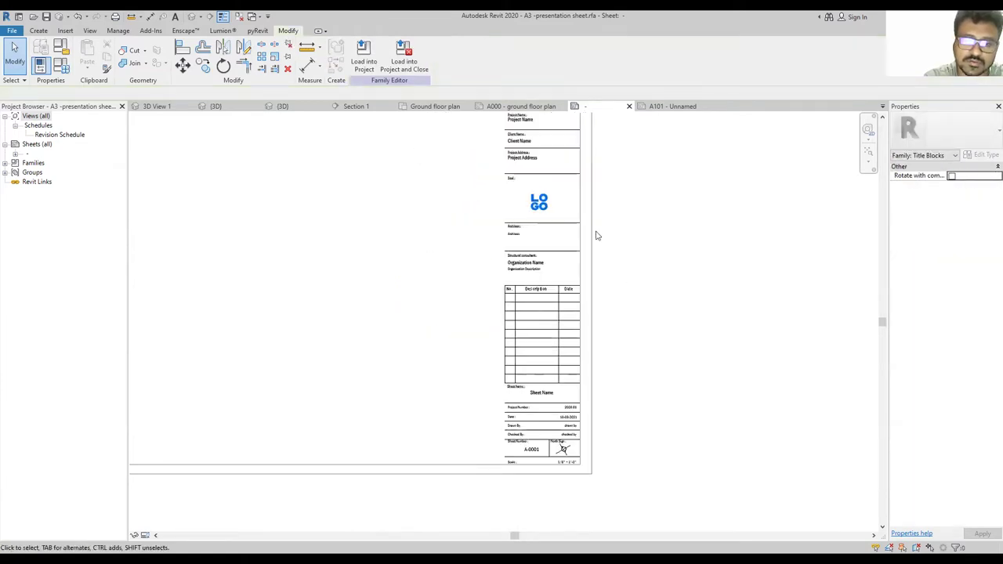
pyautogui.click(555, 349)
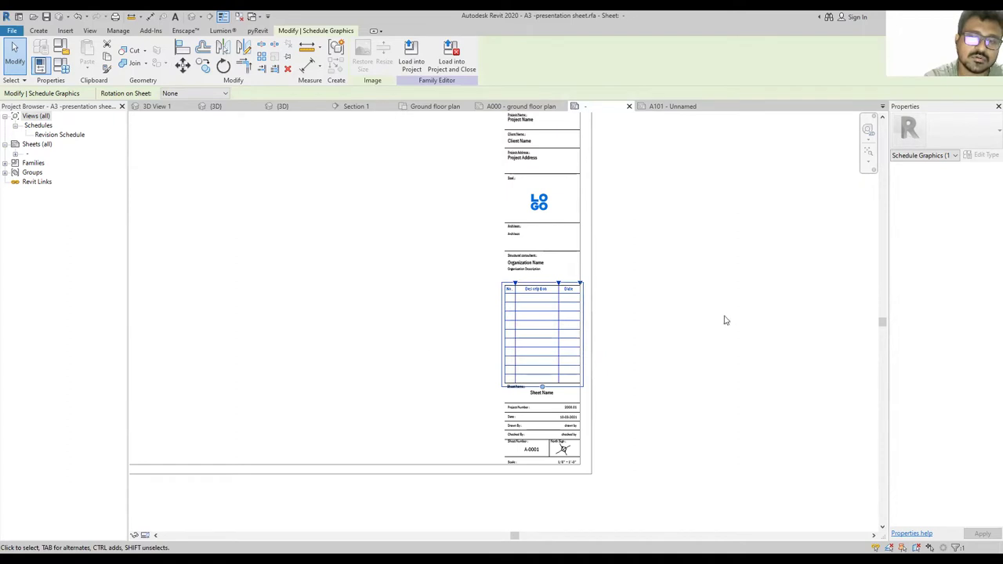
pyautogui.scroll(-3, 719, 369)
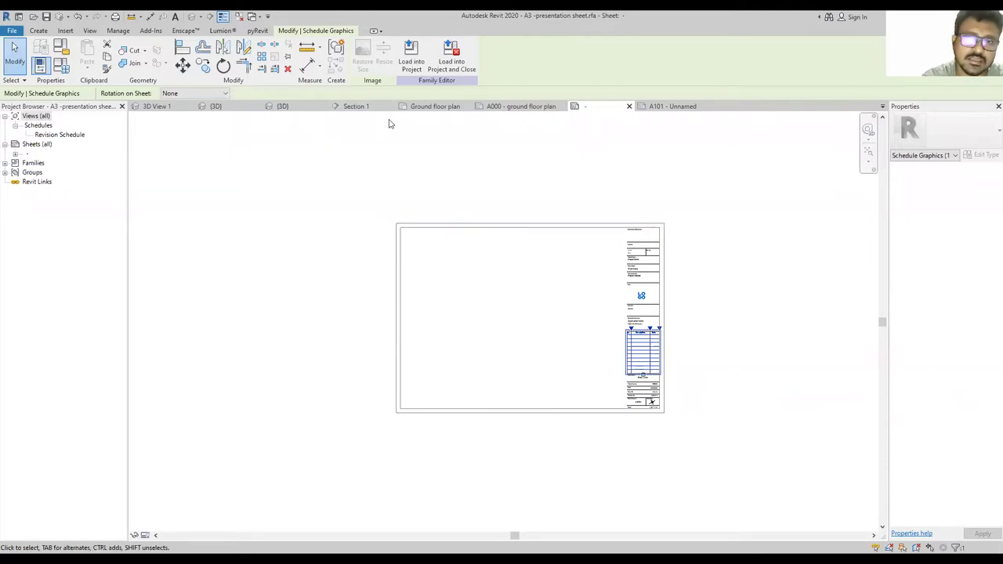
pyautogui.click(431, 107)
pyautogui.scroll(5, 563, 366)
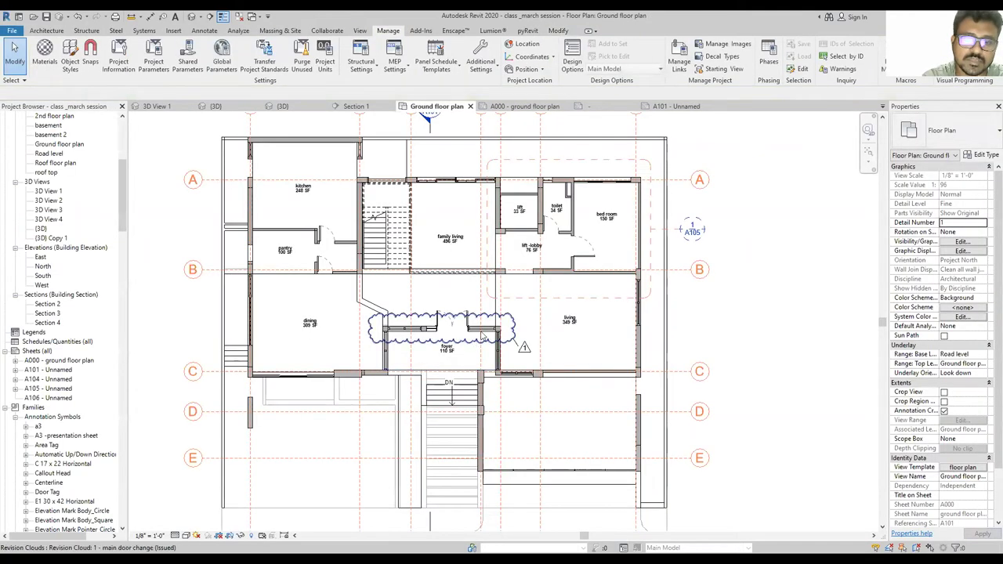
# Select the existing foyer revision cloud and pan around it.
pyautogui.click(566, 325)
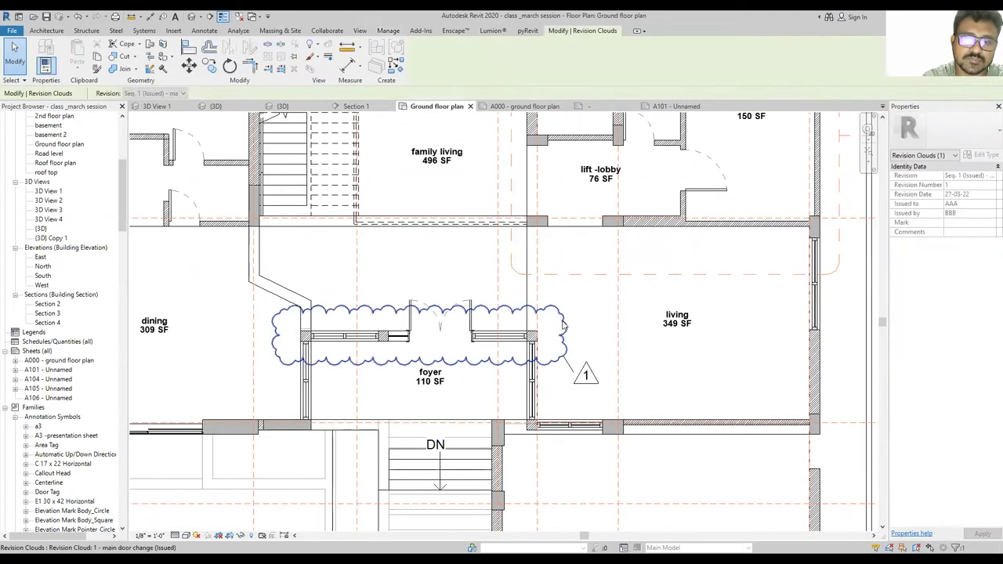
pyautogui.scroll(-3, 618, 390)
pyautogui.scroll(1, 699, 235)
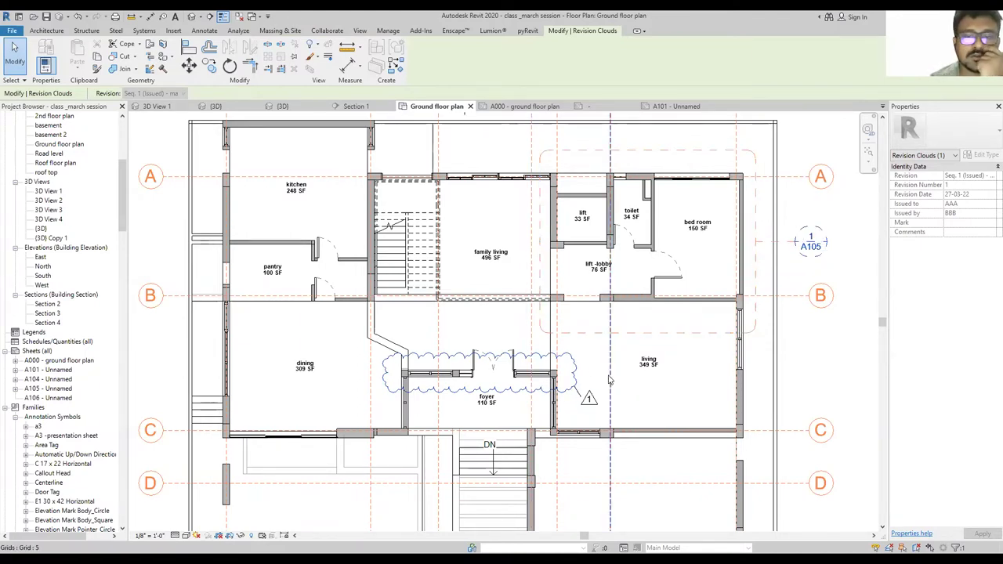
pyautogui.moveTo(436, 304); pyautogui.dragTo(513, 300, button='middle')
pyautogui.scroll(5, 442, 337)
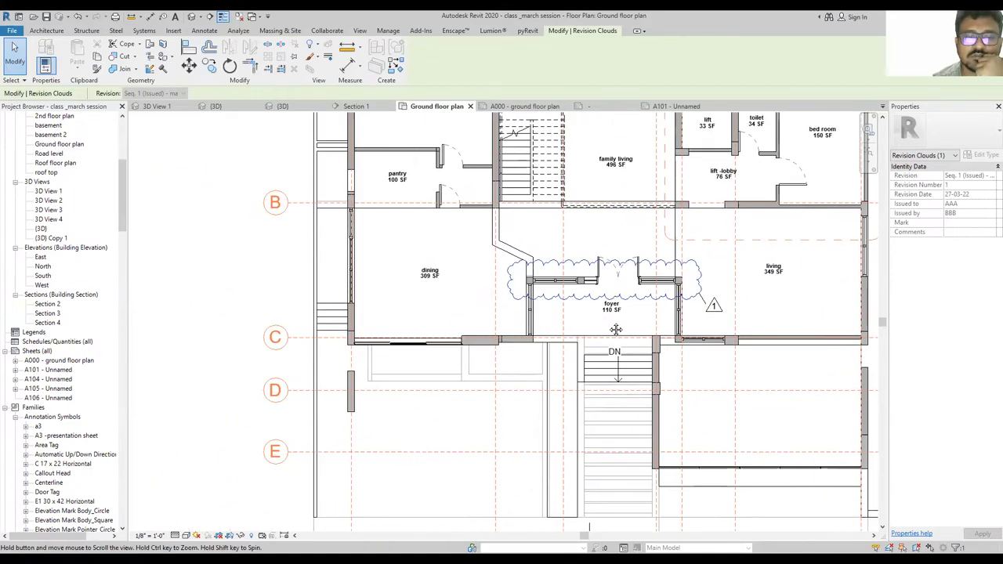
pyautogui.scroll(5, 443, 337)
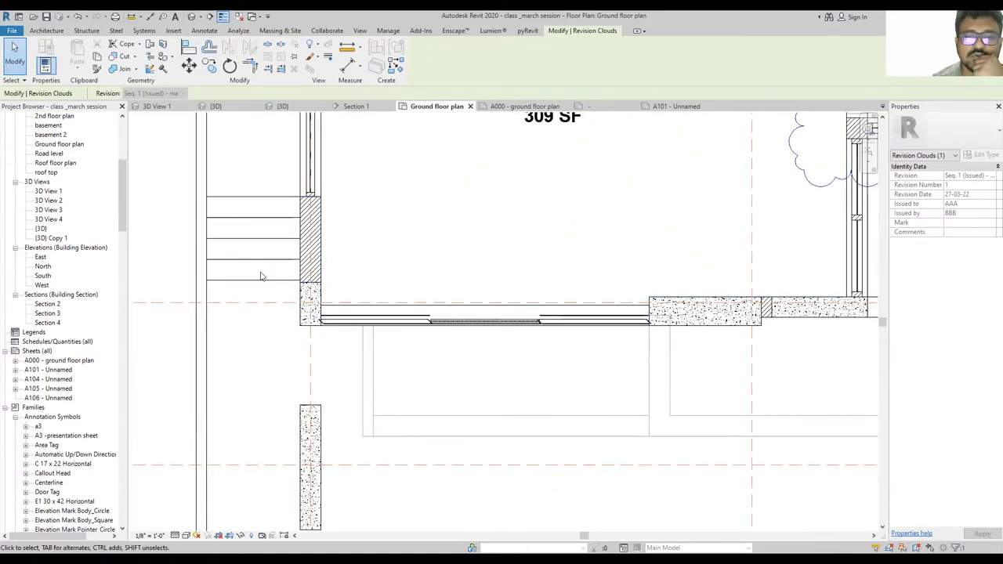
pyautogui.scroll(-4, 622, 358)
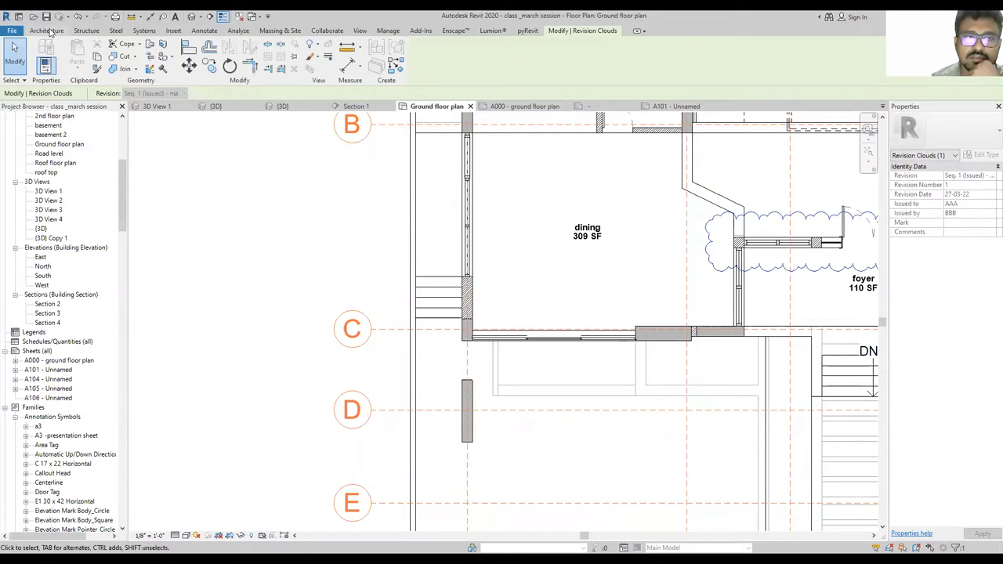
# Start a new Revision Cloud from Annotate, triggering the issued-revision error.
pyautogui.click(49, 30)
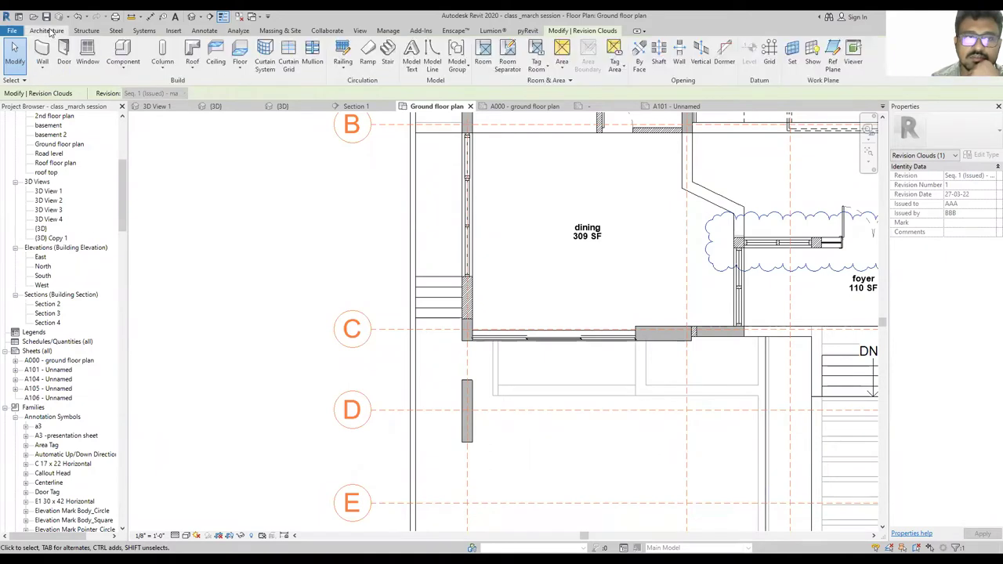
pyautogui.click(363, 31)
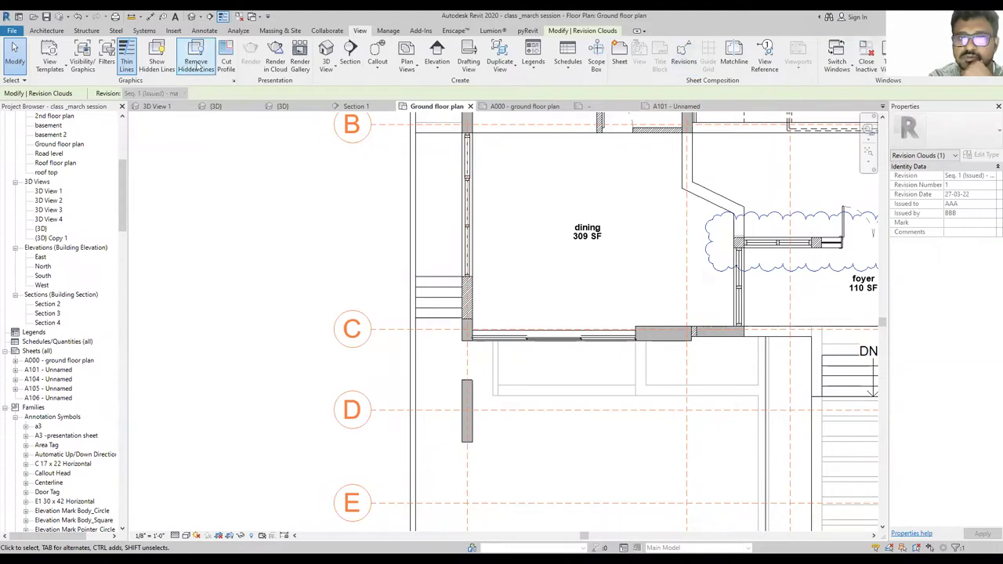
pyautogui.click(203, 31)
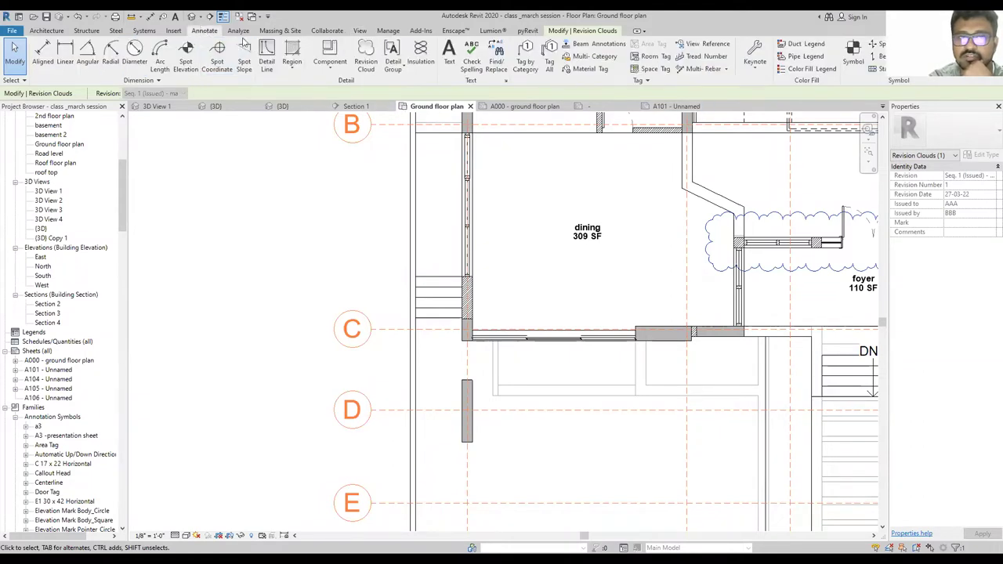
pyautogui.moveTo(732, 260); pyautogui.dragTo(574, 276, button='middle')
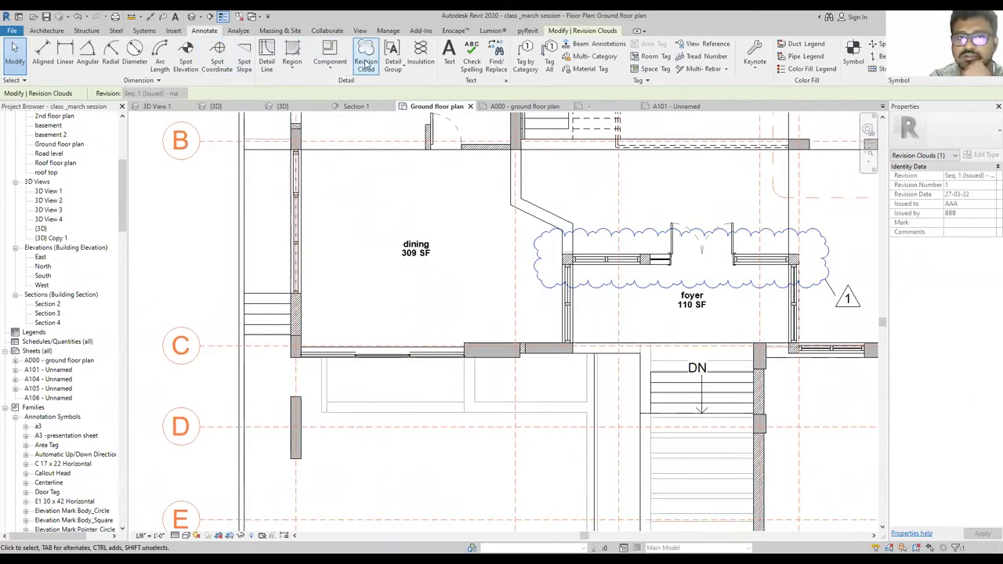
pyautogui.click(366, 63)
pyautogui.scroll(2, 337, 368)
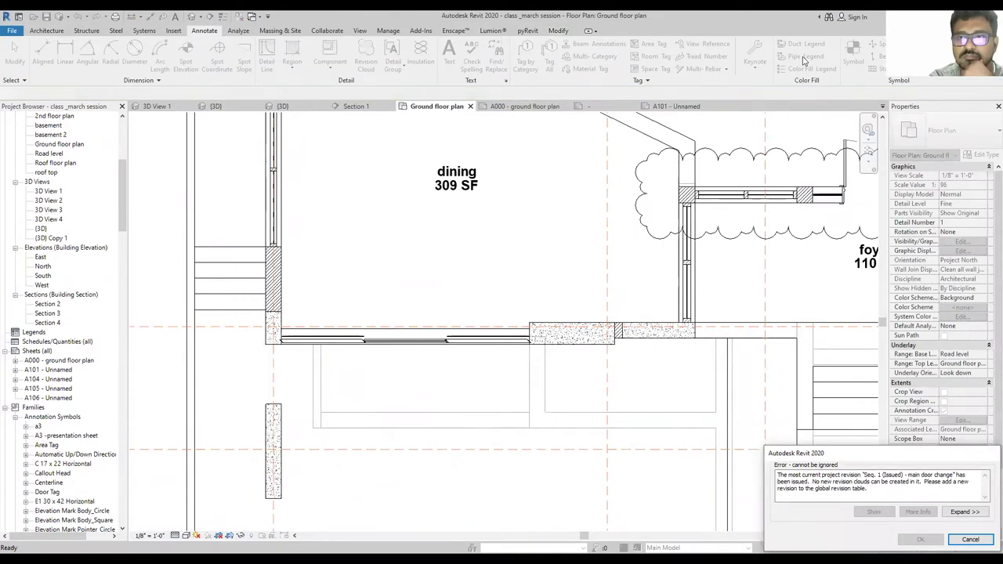
# Dismiss the issued-revision error and check the existing foyer revision cloud.
pyautogui.click(558, 32)
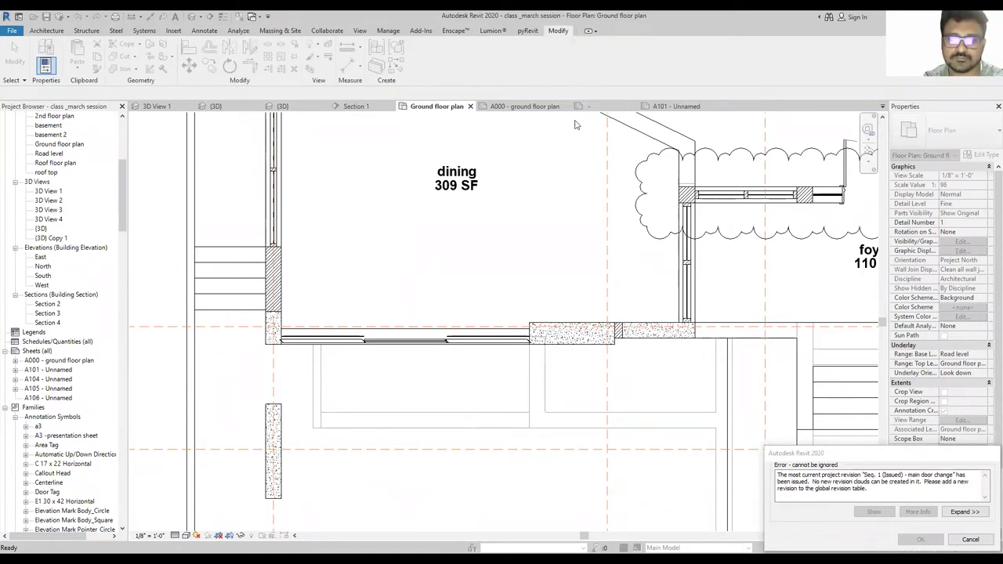
pyautogui.scroll(-5, 475, 309)
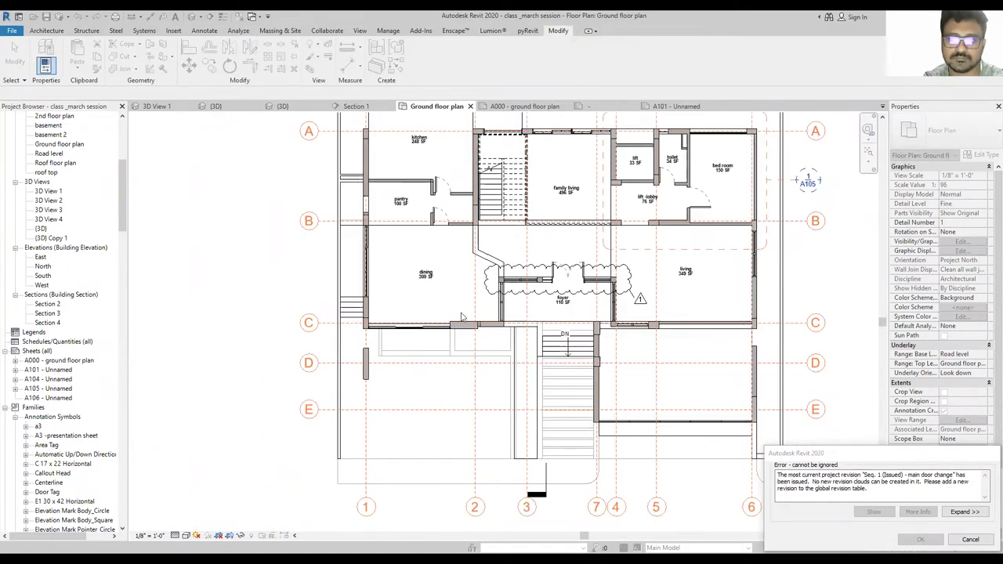
pyautogui.click(206, 33)
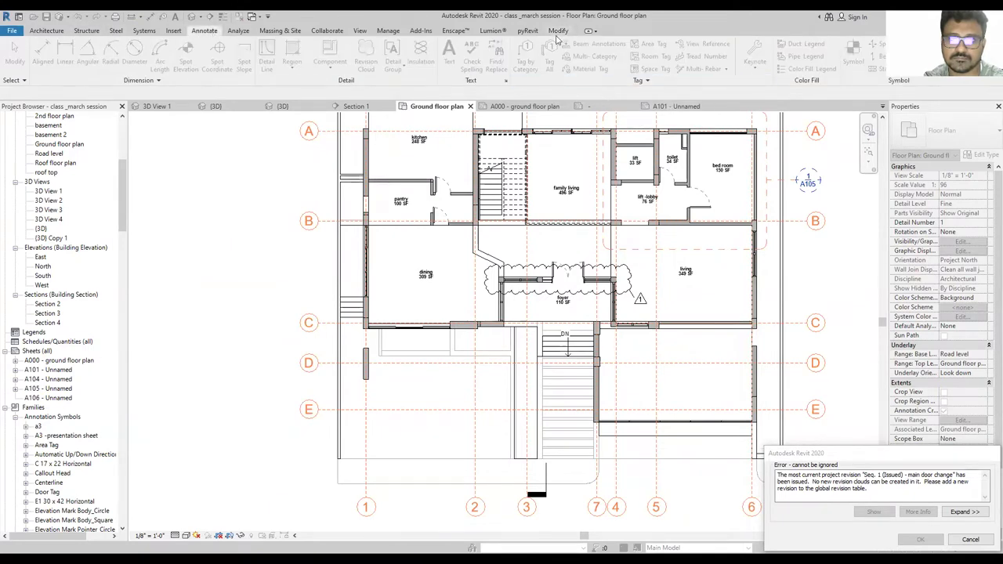
pyautogui.click(559, 32)
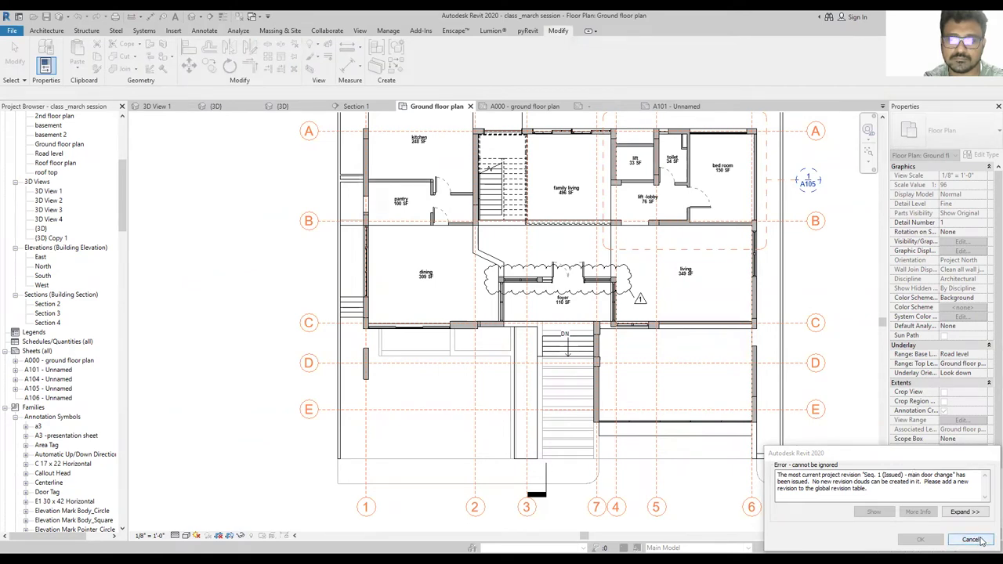
pyautogui.press('Escape')
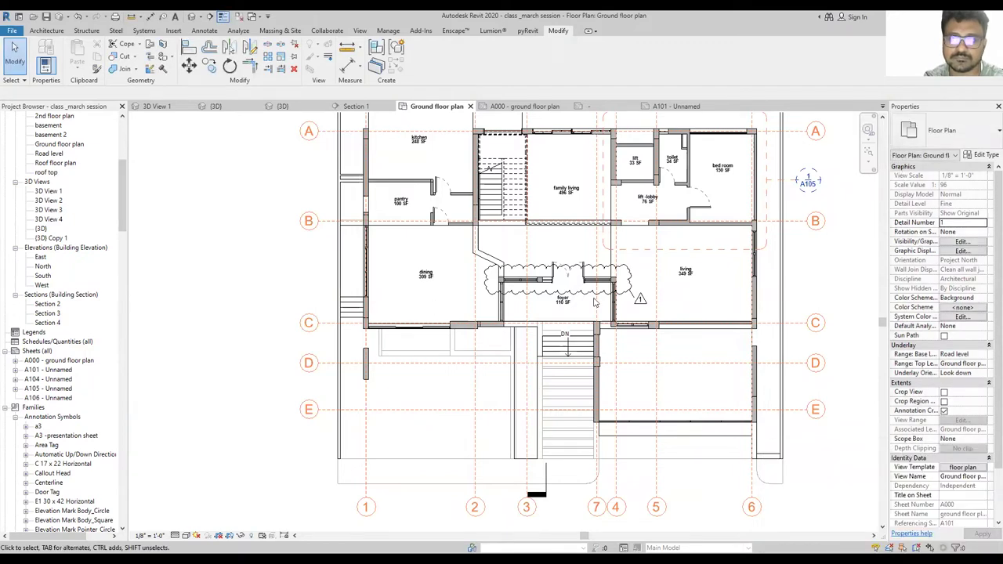
pyautogui.click(630, 280)
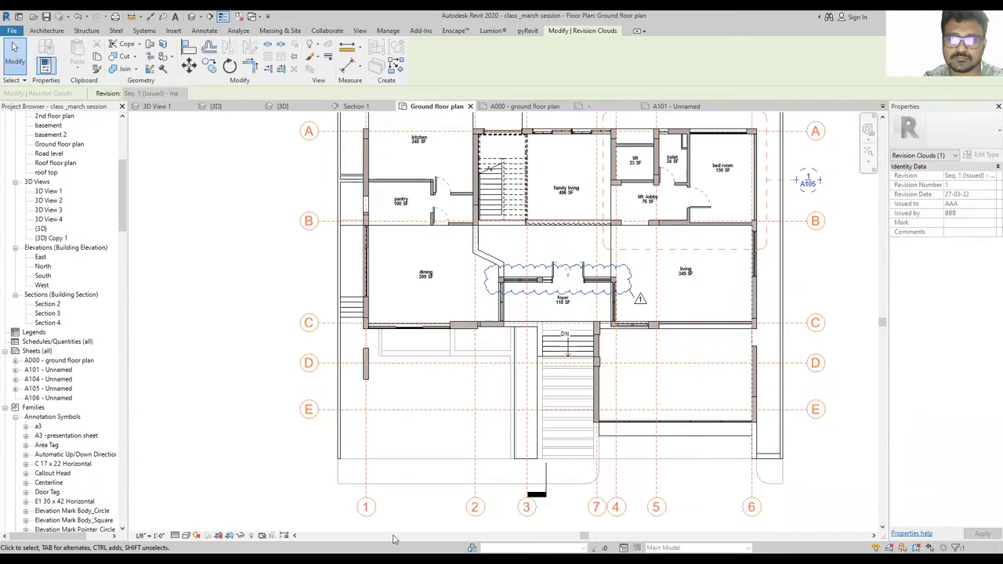
pyautogui.press('Escape')
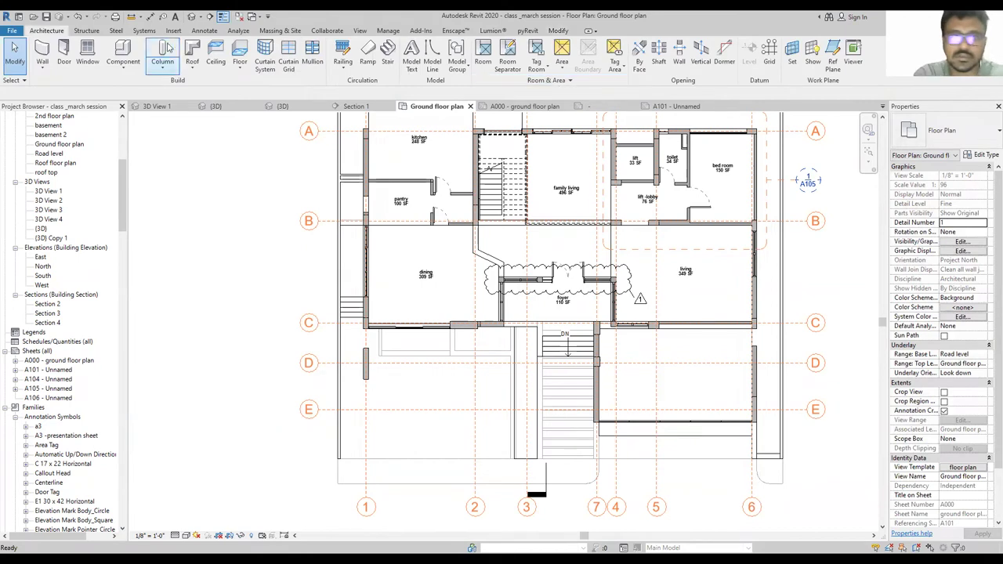
# Retry Revision Cloud, close the error again, and reselect the foyer cloud in the full plan.
pyautogui.click(208, 31)
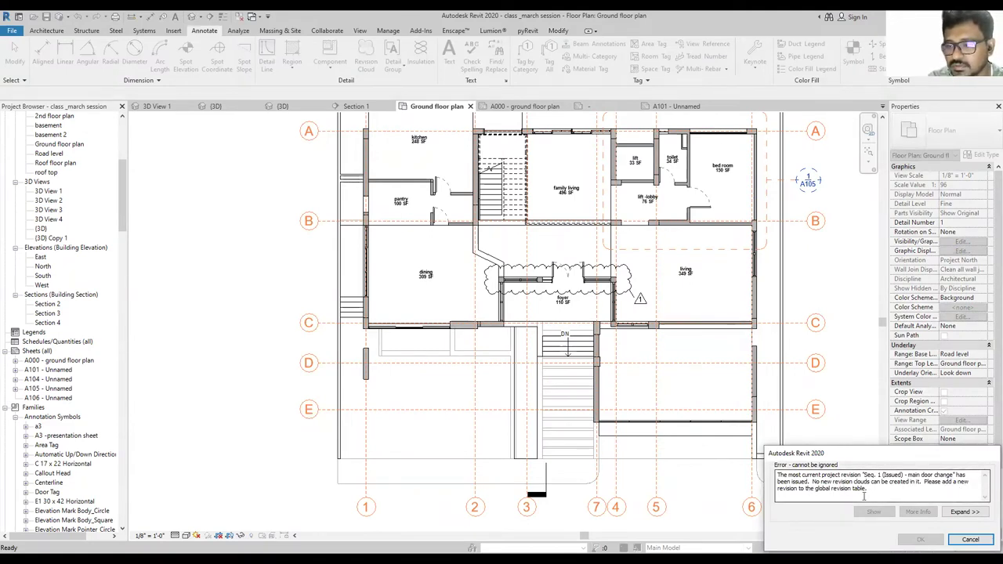
pyautogui.click(970, 540)
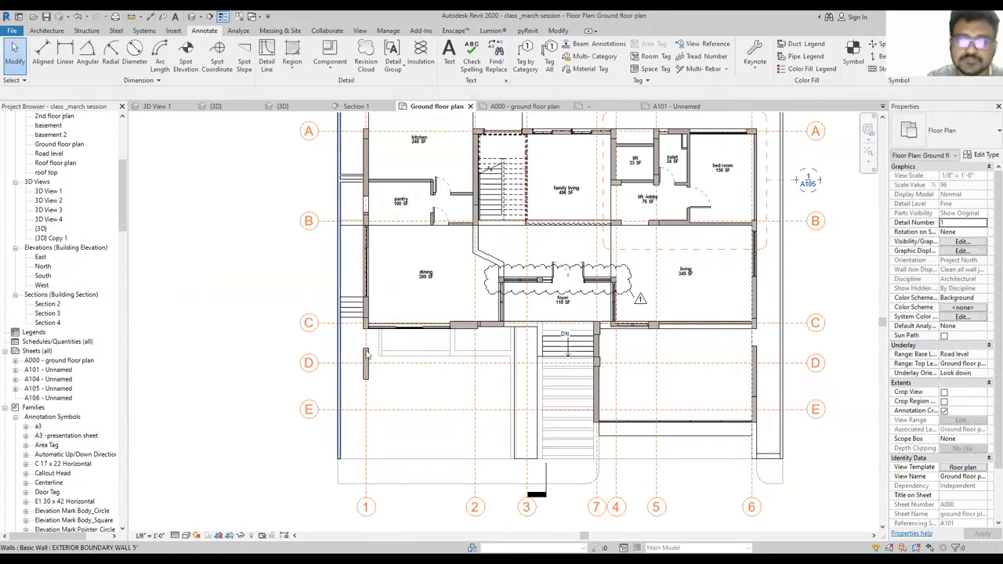
pyautogui.moveTo(441, 342); pyautogui.dragTo(392, 344, button='middle')
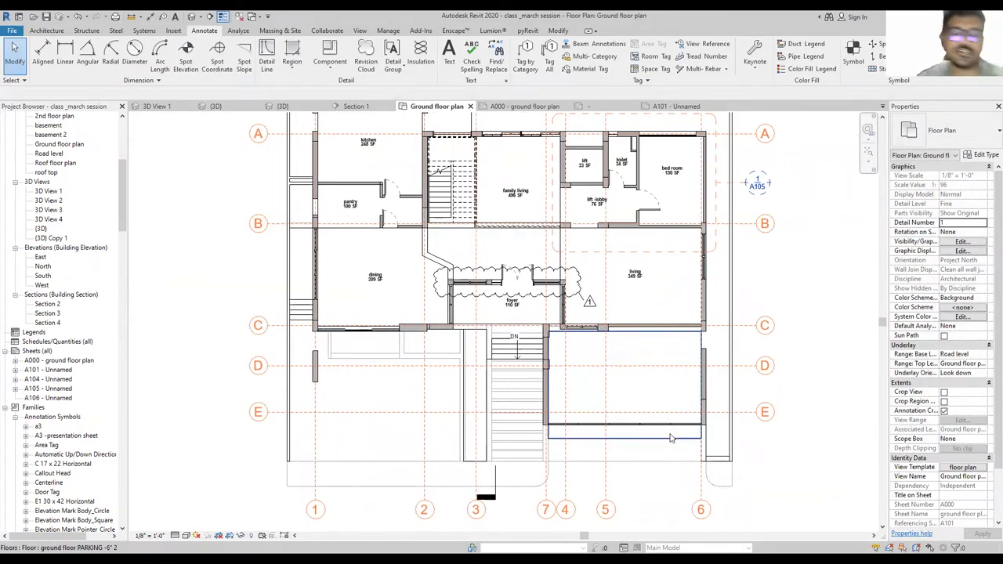
pyautogui.scroll(-2, 572, 360)
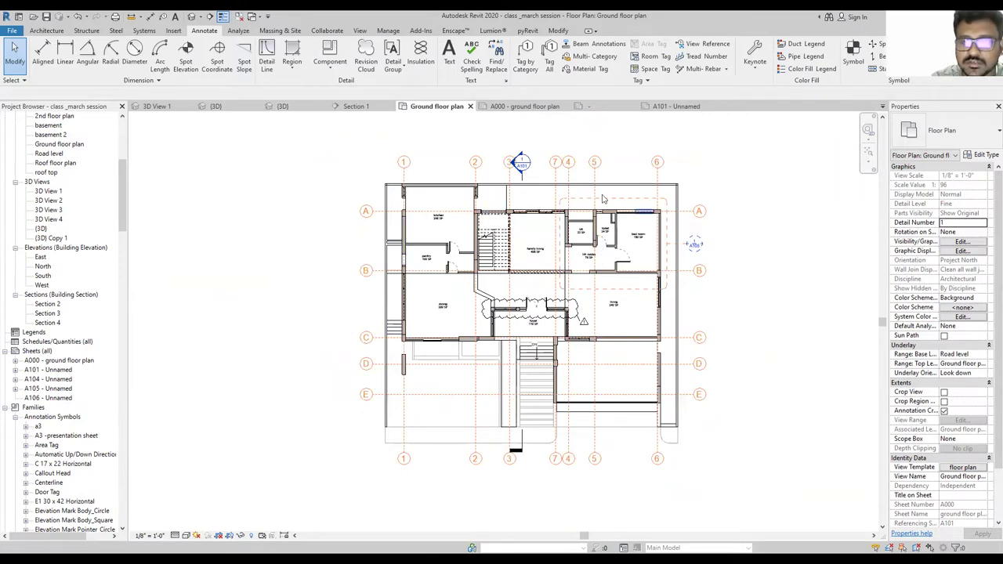
pyautogui.scroll(2, 603, 313)
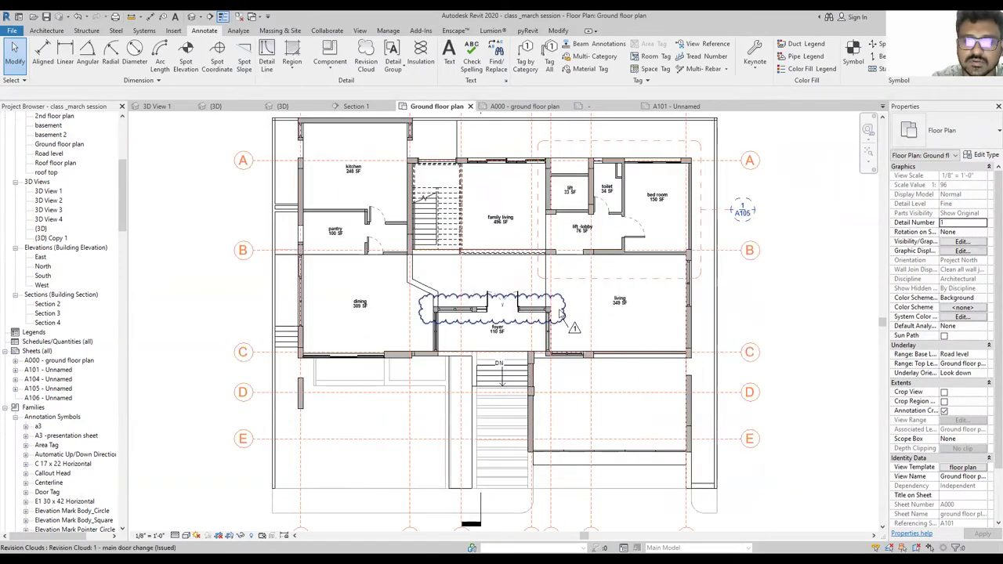
pyautogui.click(557, 297)
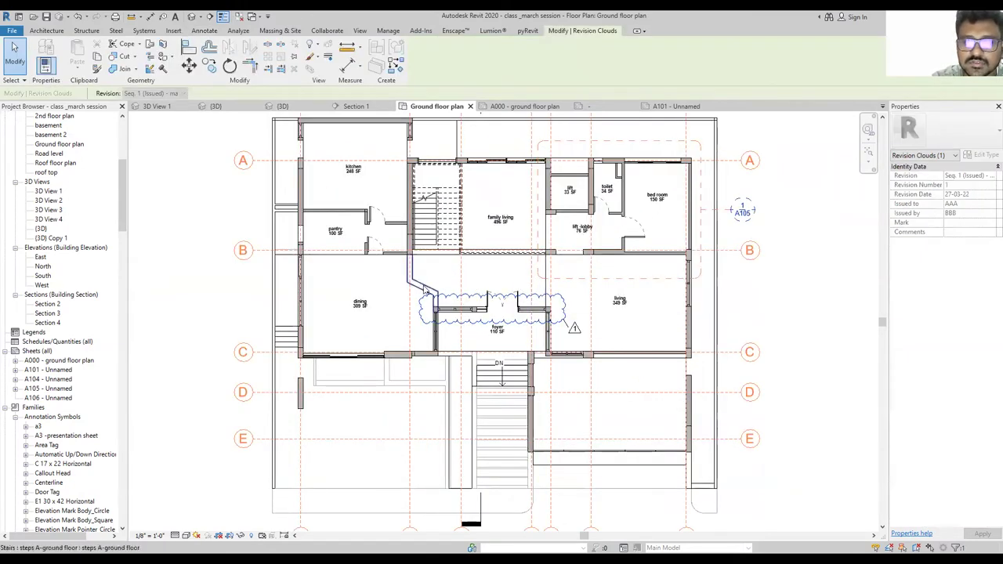
pyautogui.scroll(-1, 524, 258)
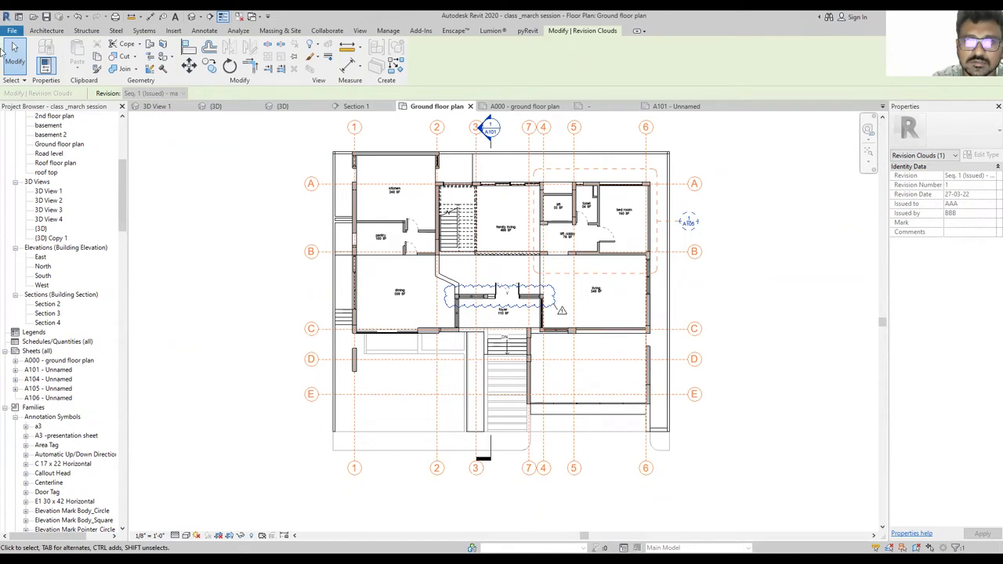
pyautogui.click(338, 30)
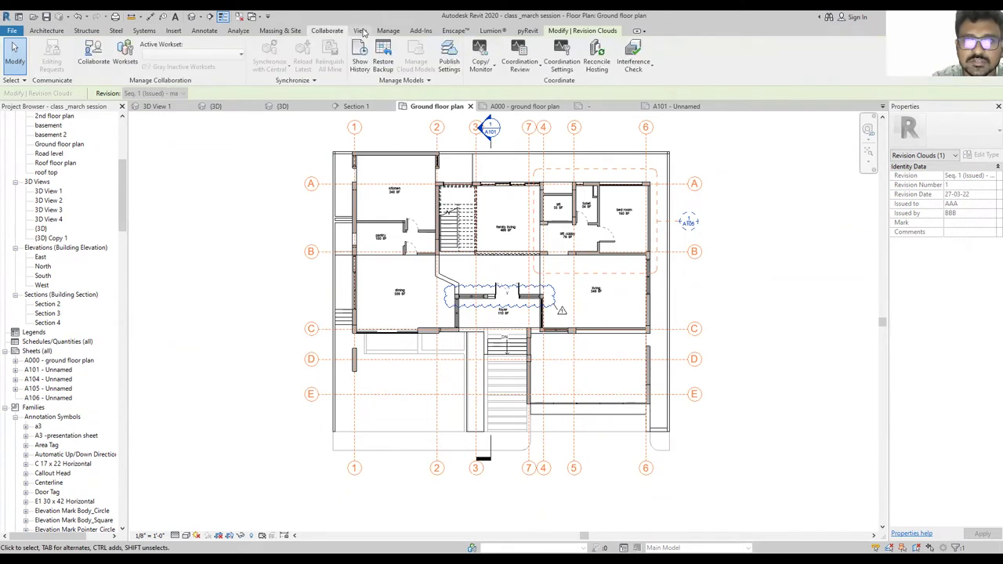
# Open Sheet Issues/Revisions and toggle revision 1's Issued status off and back on.
pyautogui.click(361, 31)
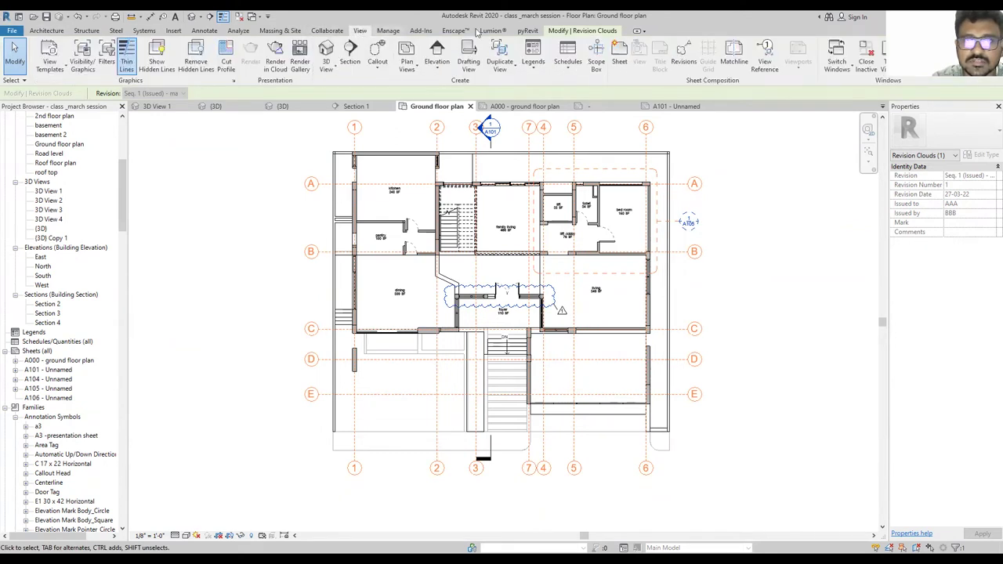
pyautogui.click(683, 63)
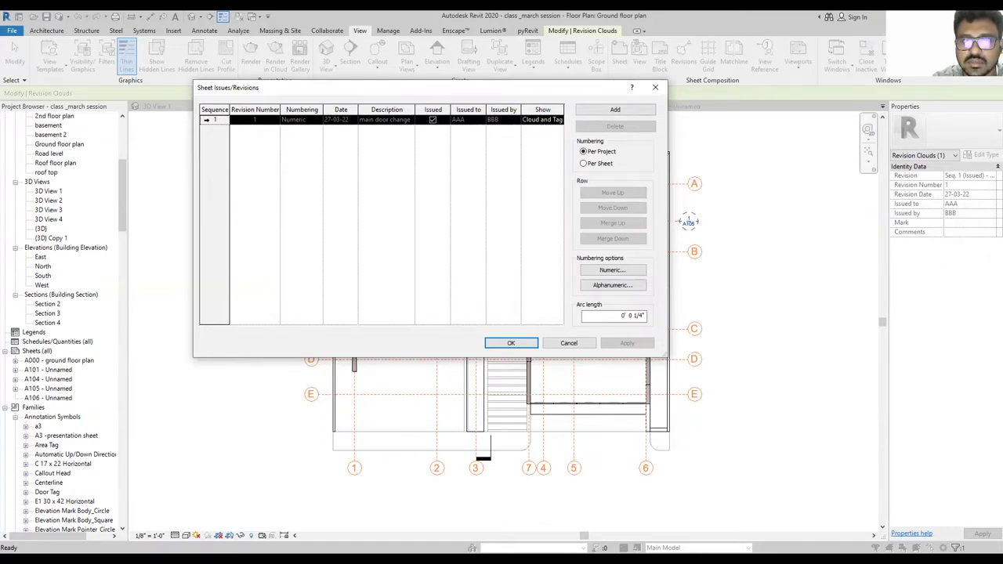
pyautogui.click(432, 119)
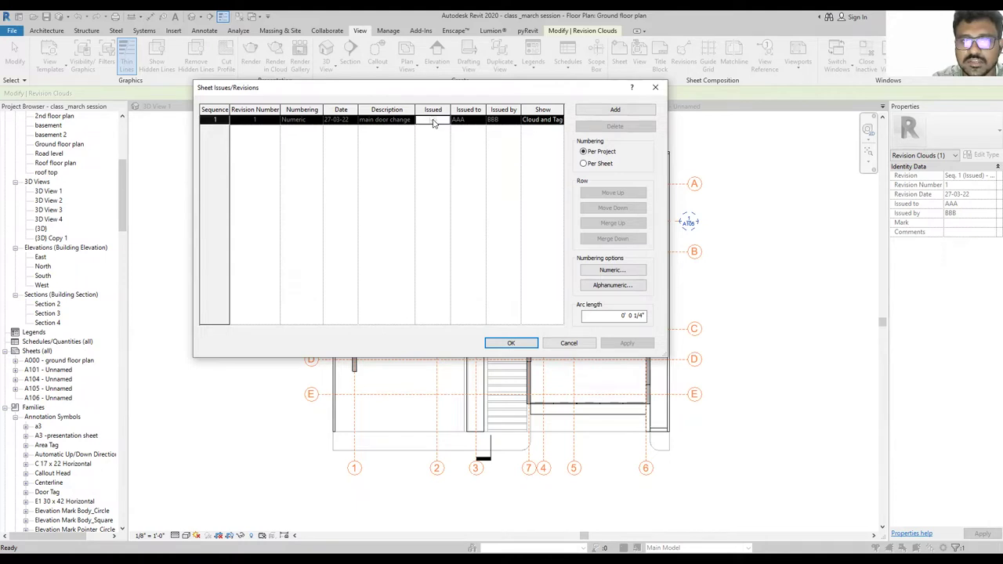
pyautogui.click(433, 121)
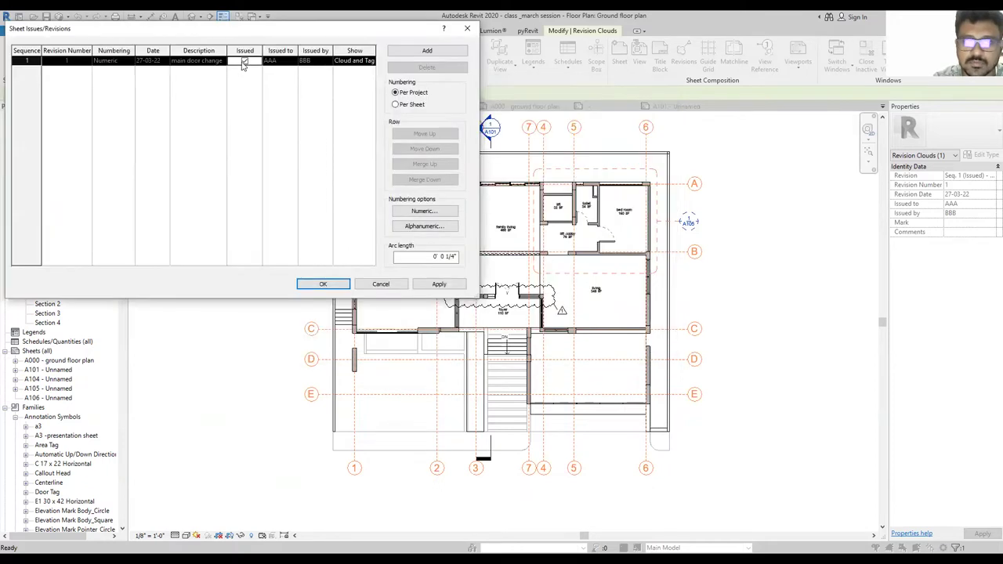
pyautogui.click(244, 62)
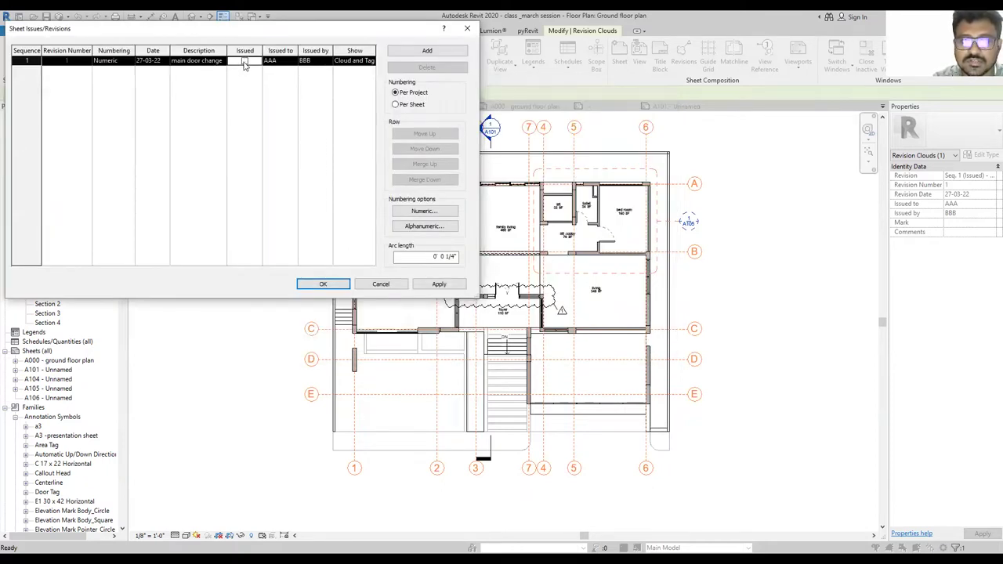
pyautogui.click(244, 61)
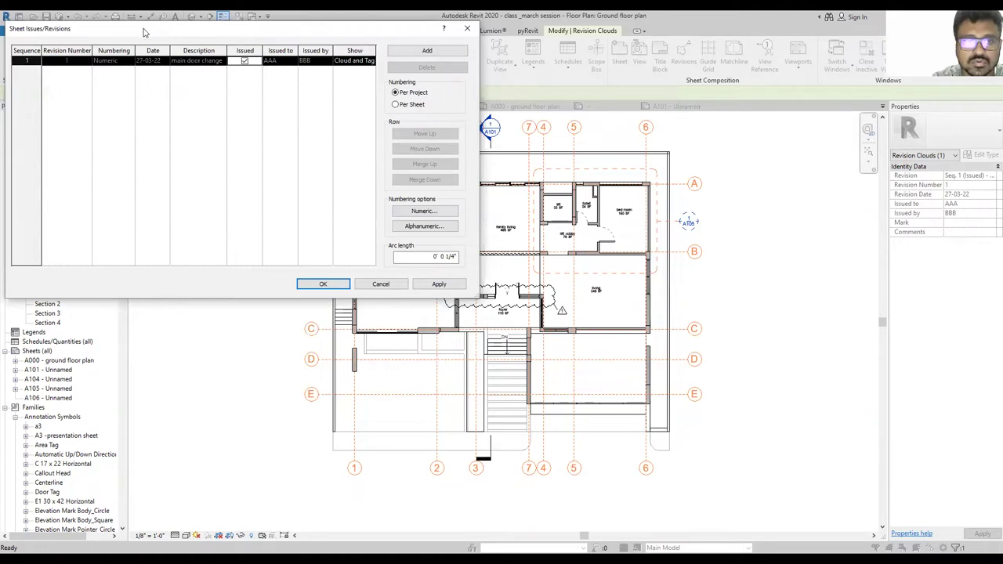
# Reposition the revisions dialog and add a new Seq. 2 revision row.
pyautogui.moveTo(143, 33); pyautogui.dragTo(311, 42)
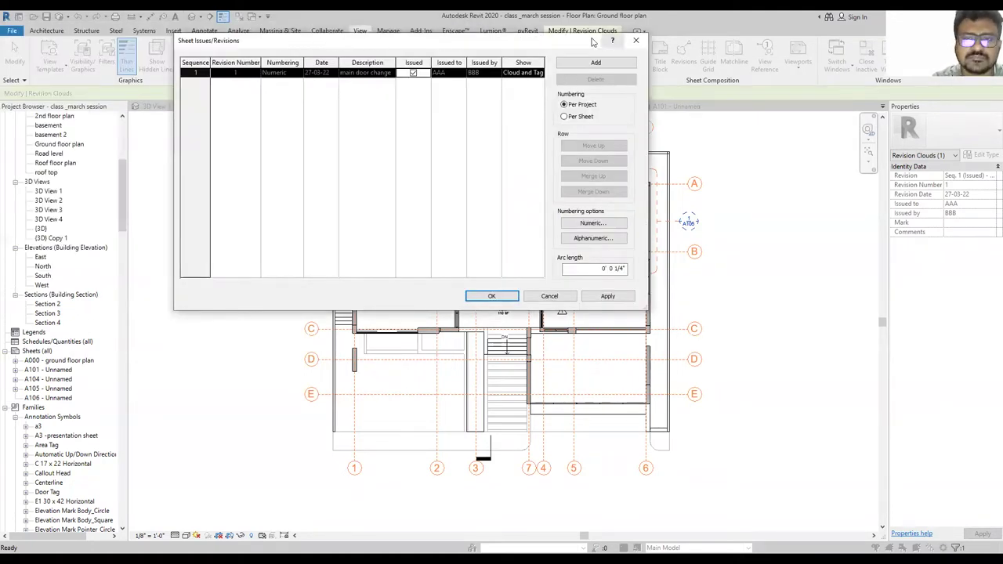
pyautogui.moveTo(569, 44); pyautogui.dragTo(539, 141)
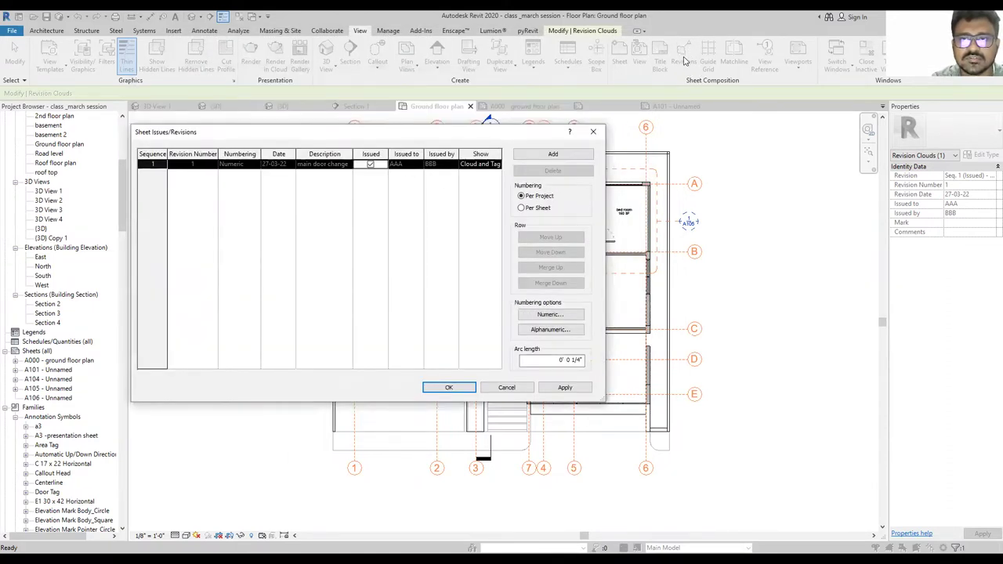
pyautogui.moveTo(581, 136); pyautogui.dragTo(597, 113)
pyautogui.click(569, 132)
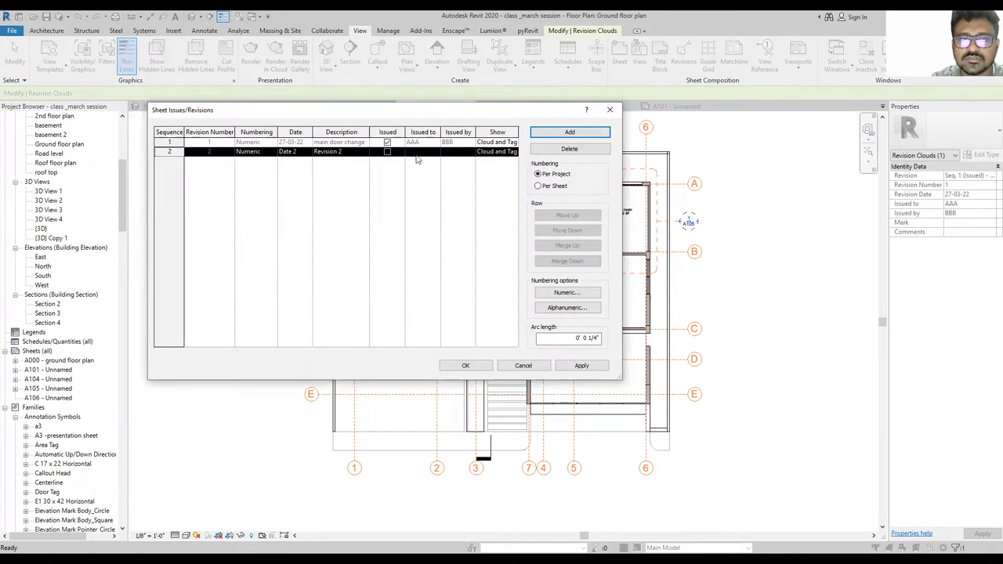
# Describe revision 2 as 'front window', set Issued to 'aaa', and begin the Issued by entry.
pyautogui.click(248, 152)
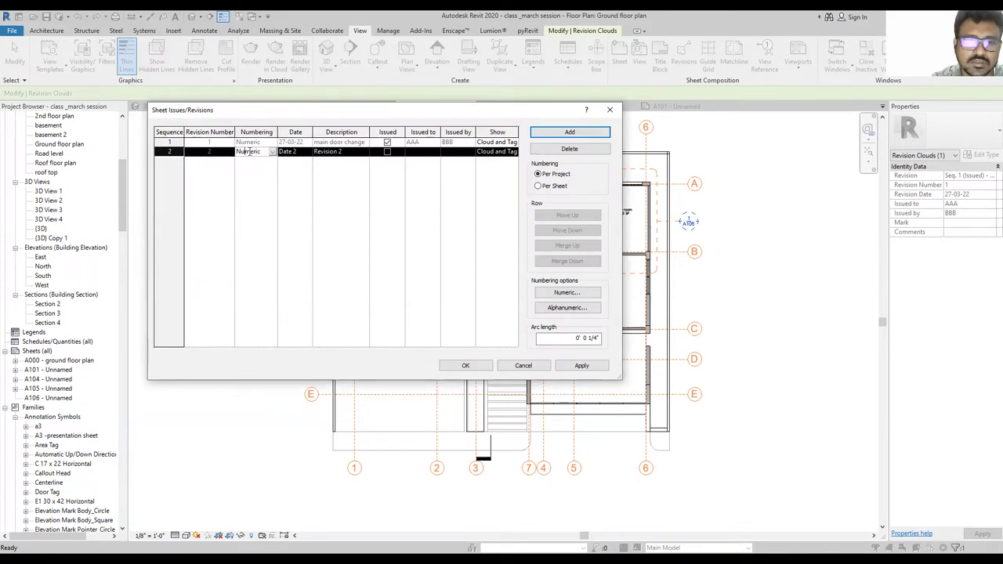
pyautogui.click(352, 156)
pyautogui.doubleClick(352, 156)
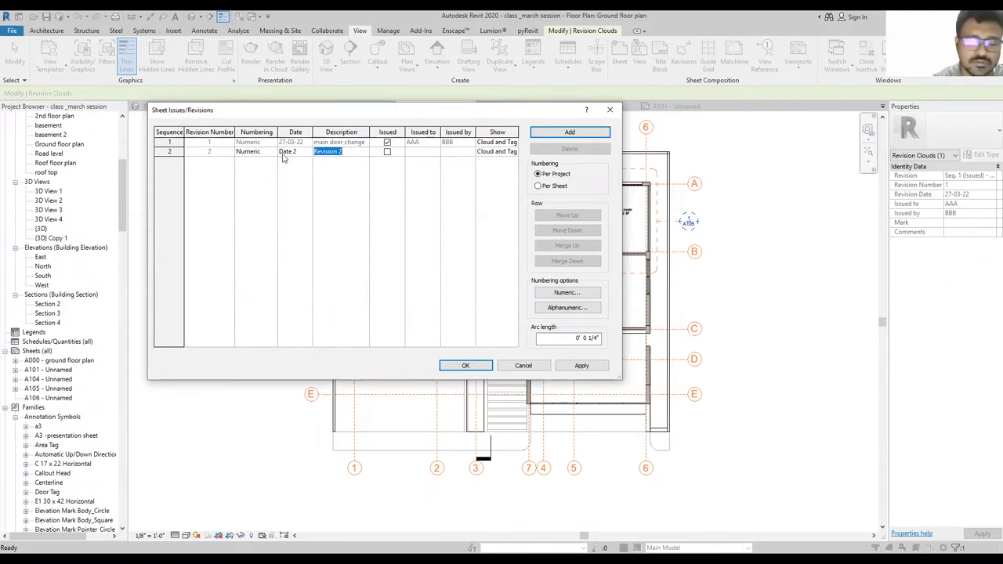
pyautogui.write('fi')
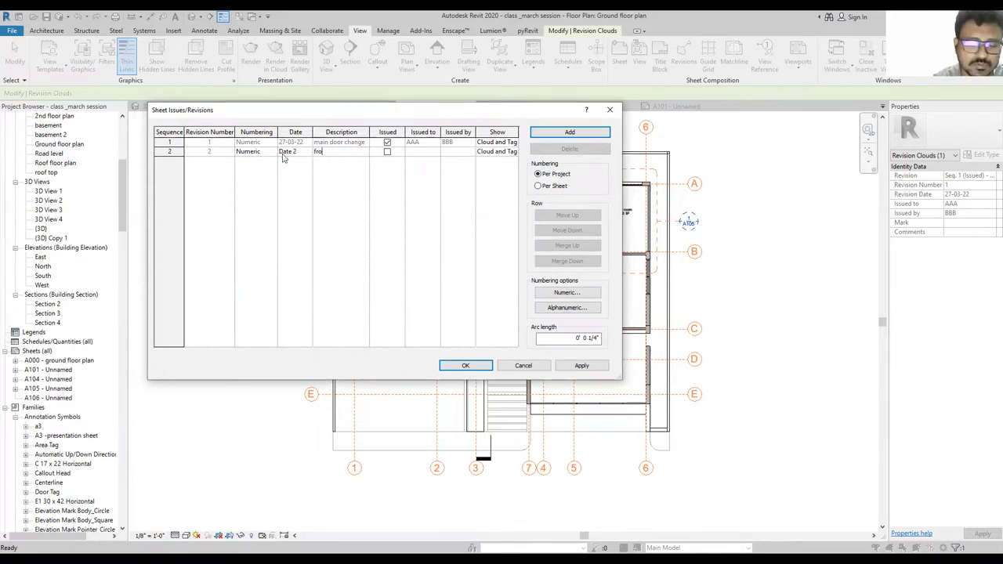
pyautogui.write('ont wi')
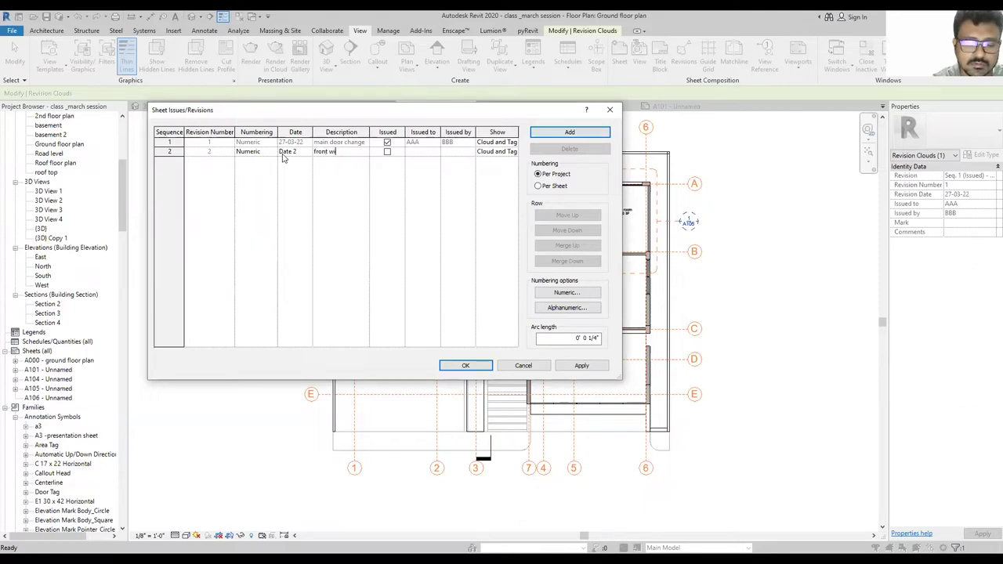
pyautogui.write('ndow')
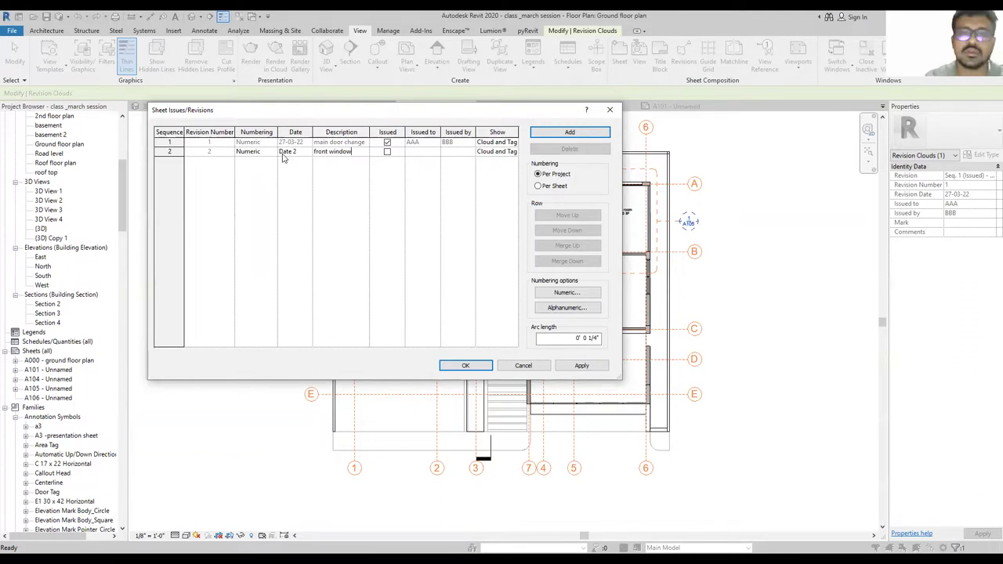
pyautogui.click(414, 152)
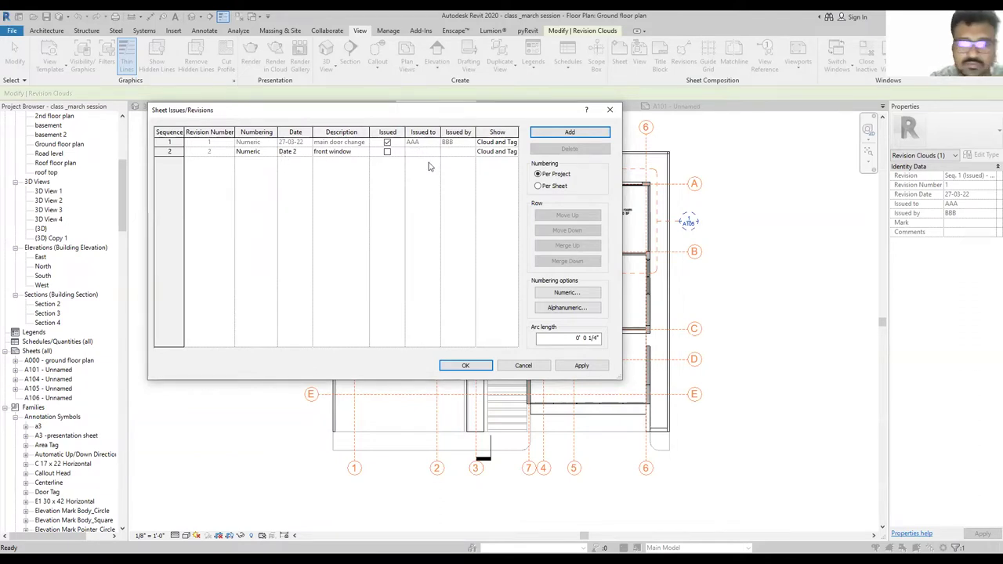
pyautogui.write('aaa')
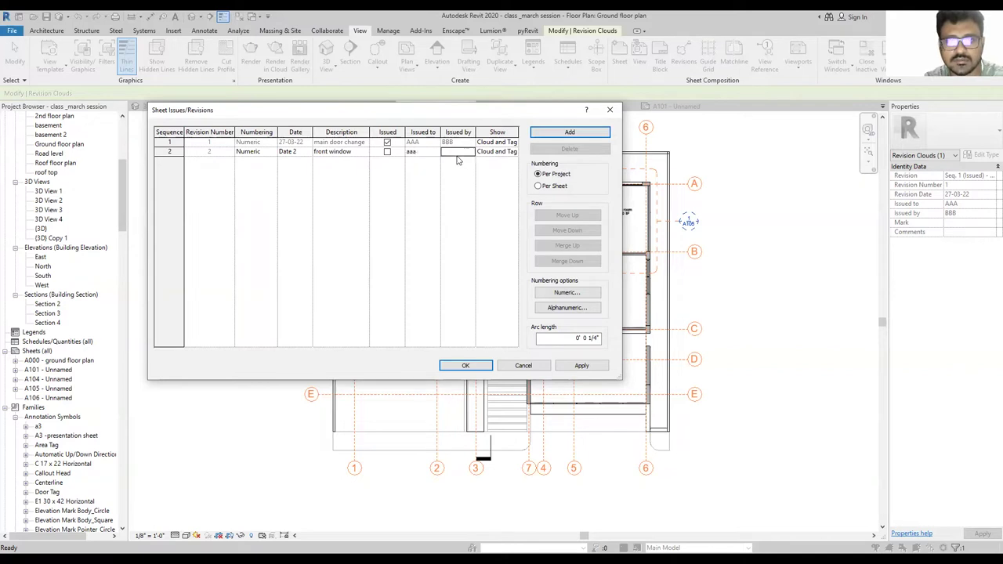
pyautogui.click(454, 152)
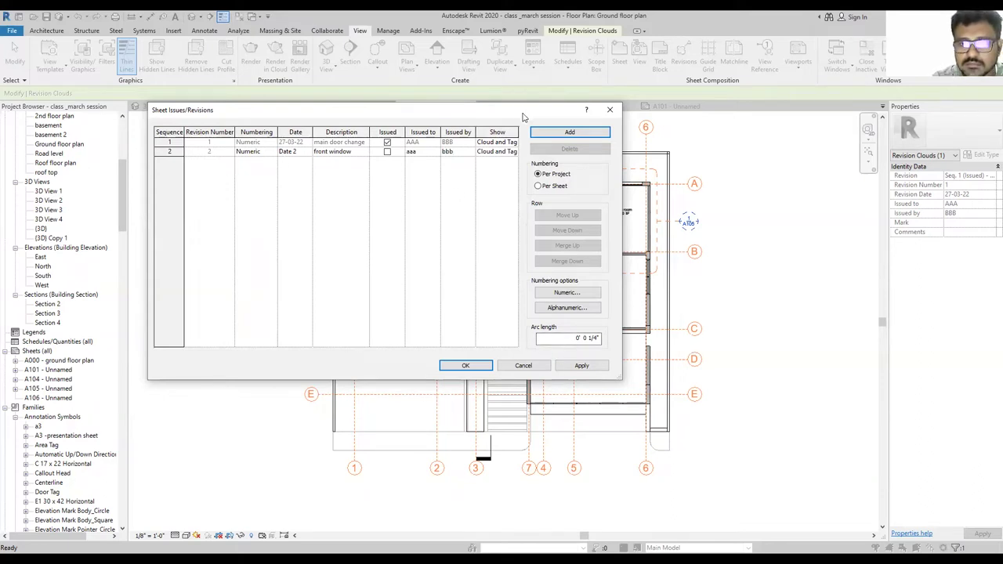
# Move the revisions list aside and confirm the new revision.
pyautogui.moveTo(376, 109); pyautogui.dragTo(190, 108)
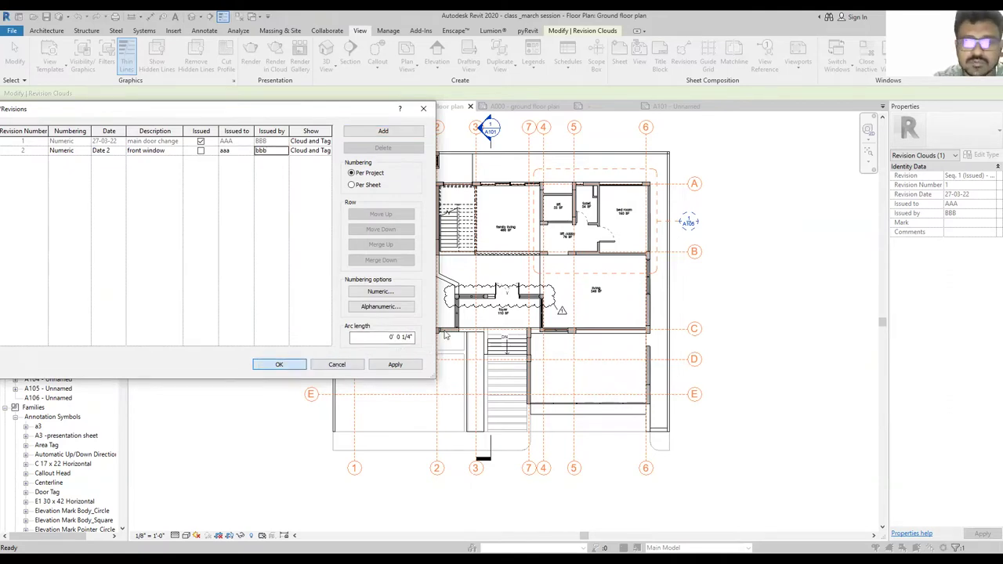
pyautogui.click(279, 364)
pyautogui.scroll(5, 293, 286)
pyautogui.click(293, 285)
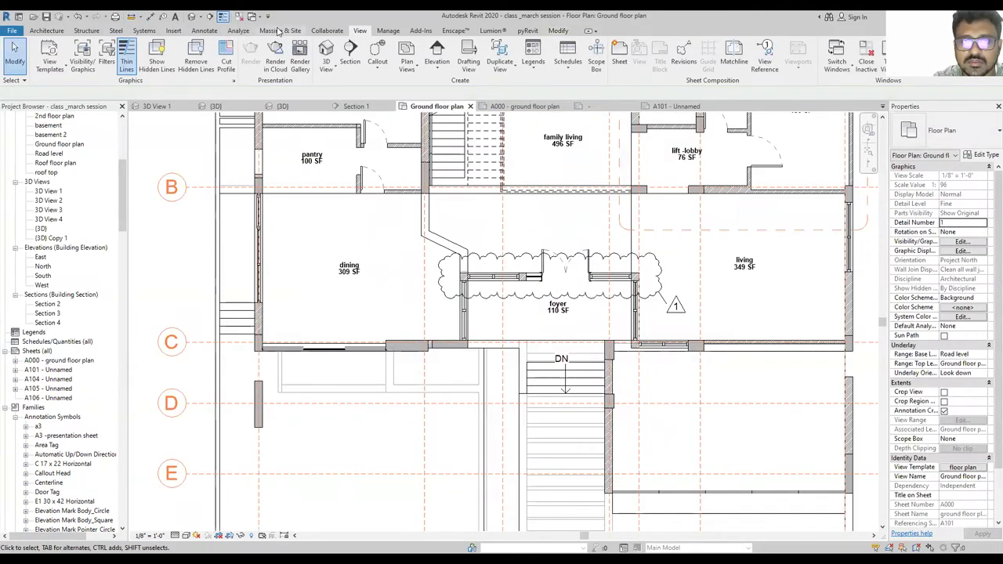
# Draw a rectangular revision cloud around the dining room window on grid C.
pyautogui.click(205, 31)
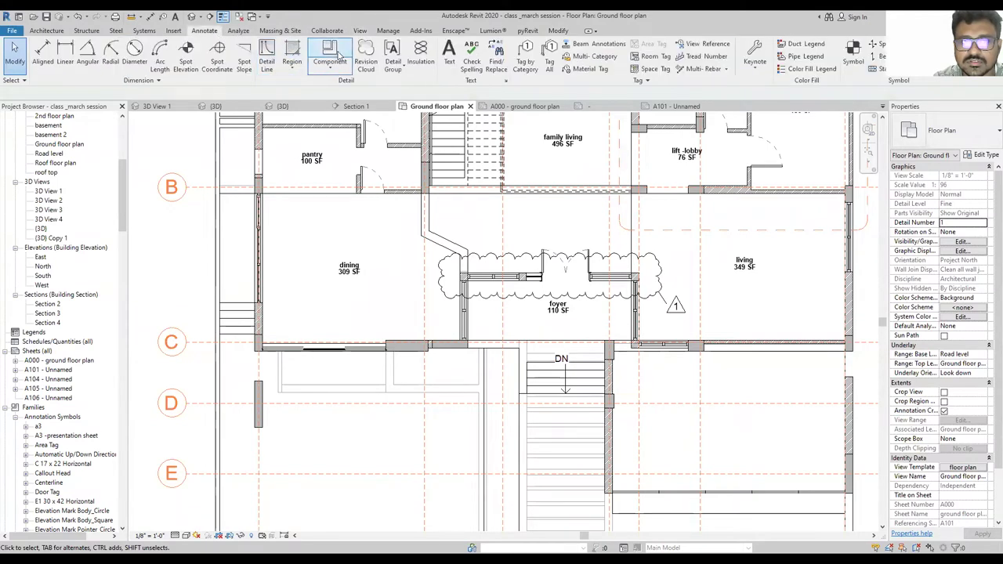
pyautogui.click(365, 58)
pyautogui.scroll(2, 306, 353)
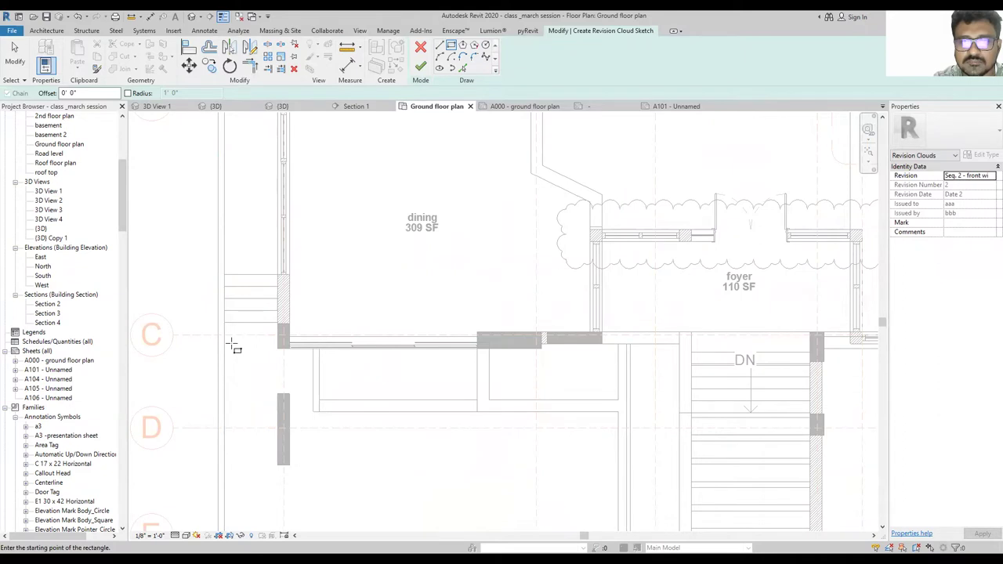
pyautogui.click(246, 379)
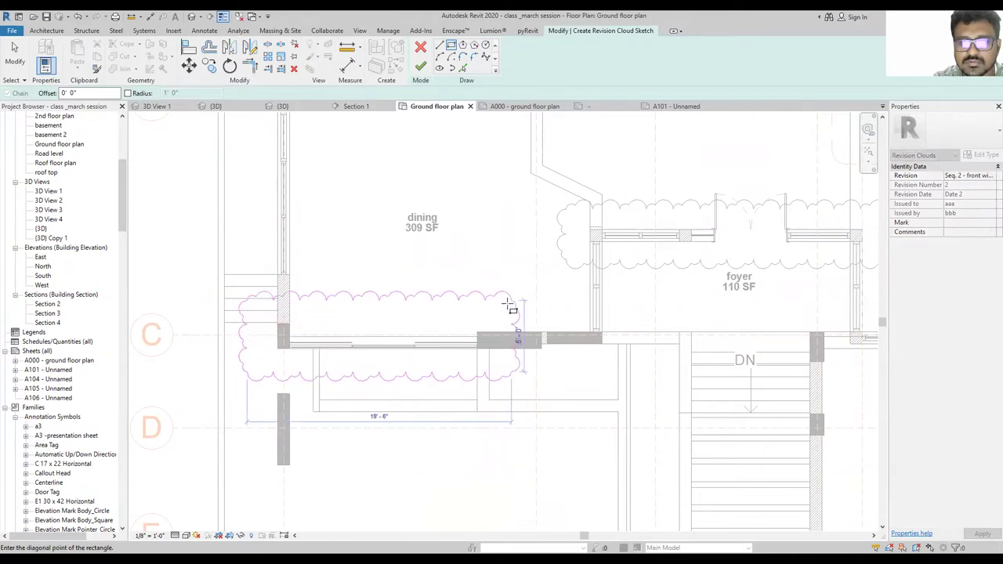
pyautogui.click(510, 317)
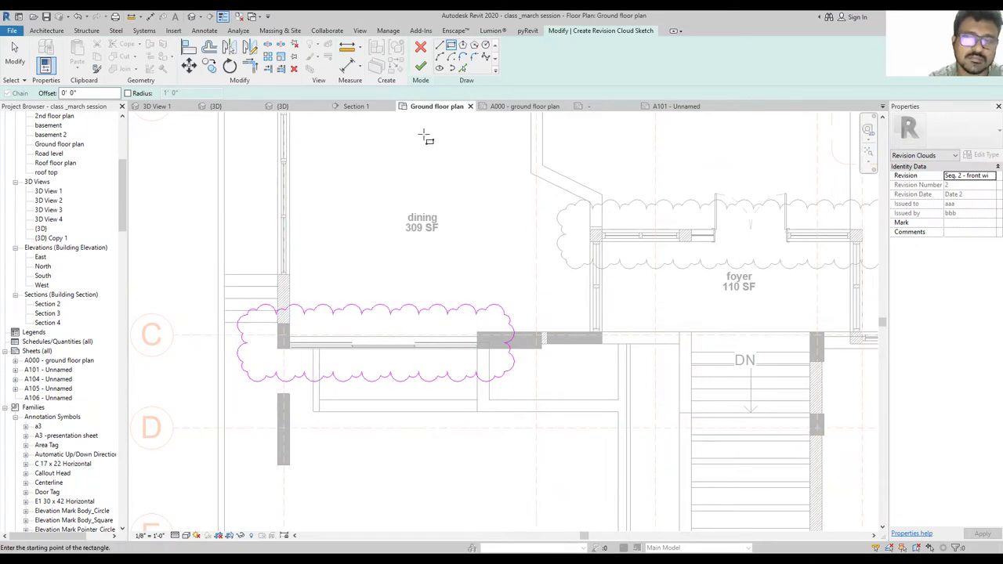
pyautogui.click(421, 68)
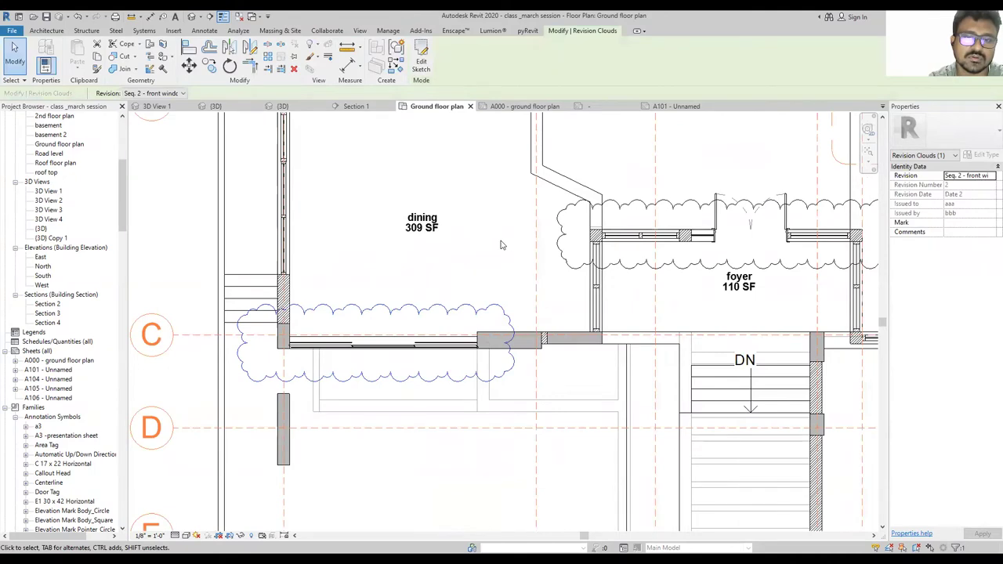
pyautogui.scroll(-5, 468, 293)
# Select the new cloud to check its Seq. 2 assignment, then start Tag by Category.
pyautogui.click(468, 293)
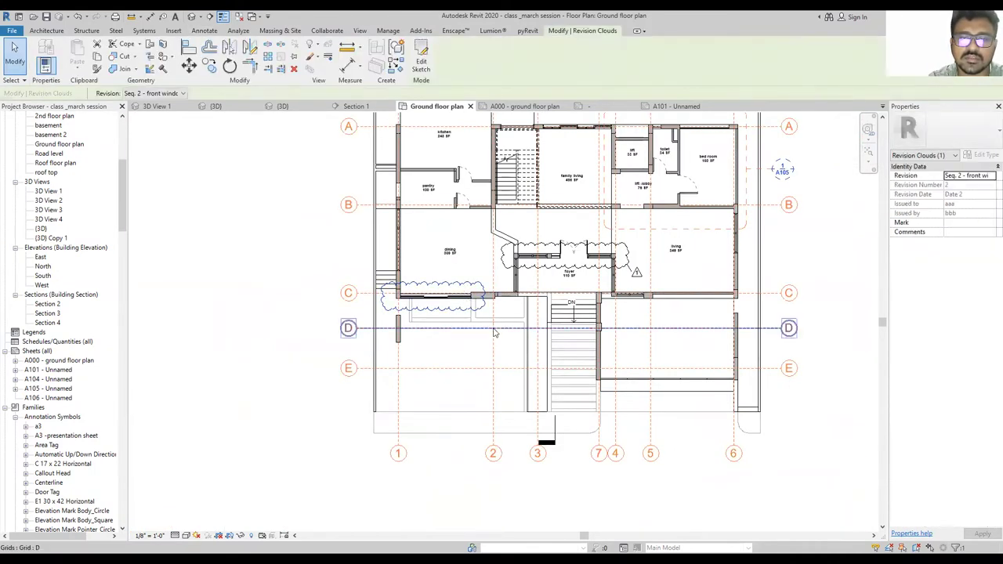
pyautogui.scroll(3, 478, 302)
pyautogui.scroll(-3, 356, 273)
pyautogui.scroll(4, 398, 251)
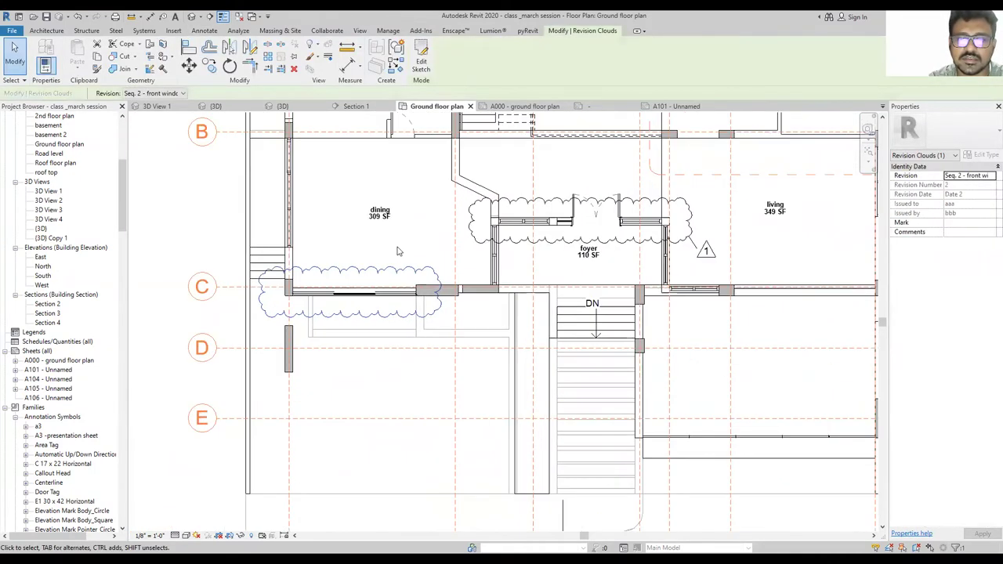
pyautogui.scroll(4, 606, 248)
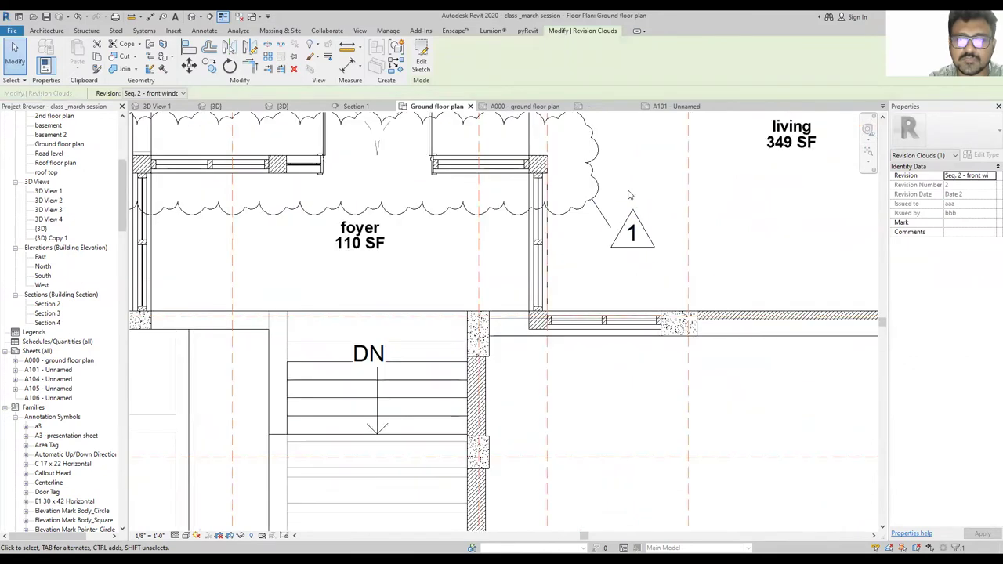
pyautogui.scroll(-5, 705, 264)
pyautogui.scroll(3, 389, 244)
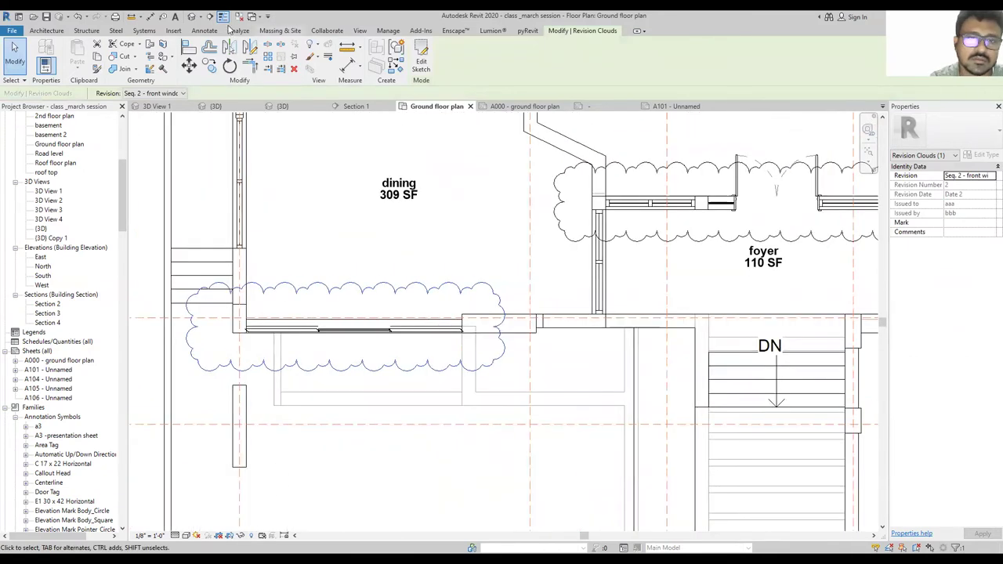
pyautogui.click(52, 35)
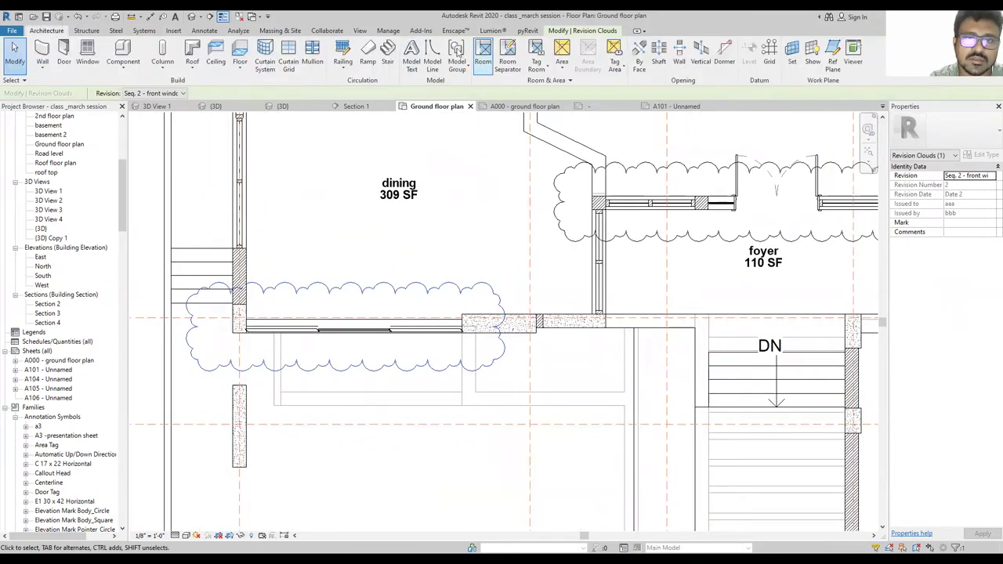
pyautogui.click(204, 30)
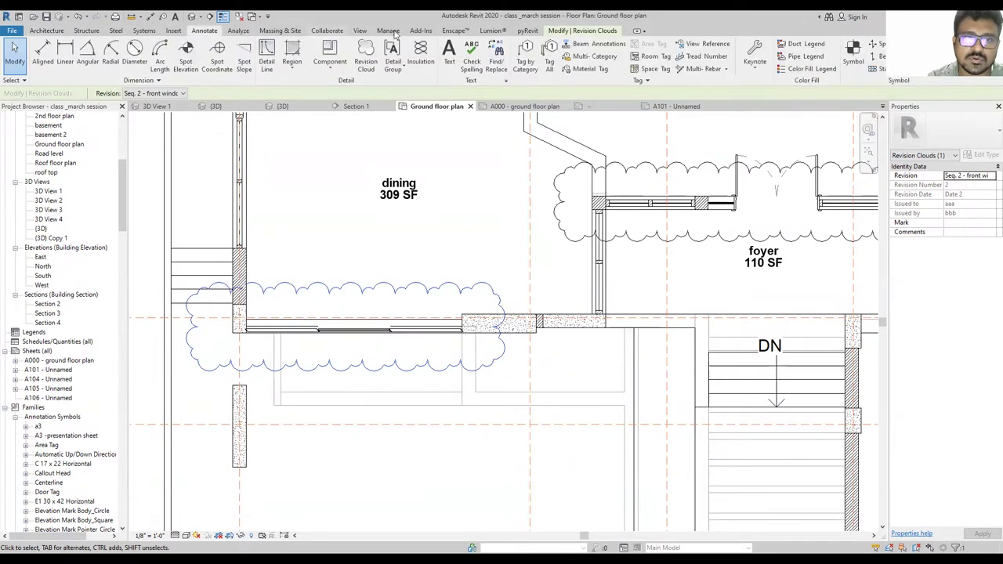
pyautogui.click(525, 62)
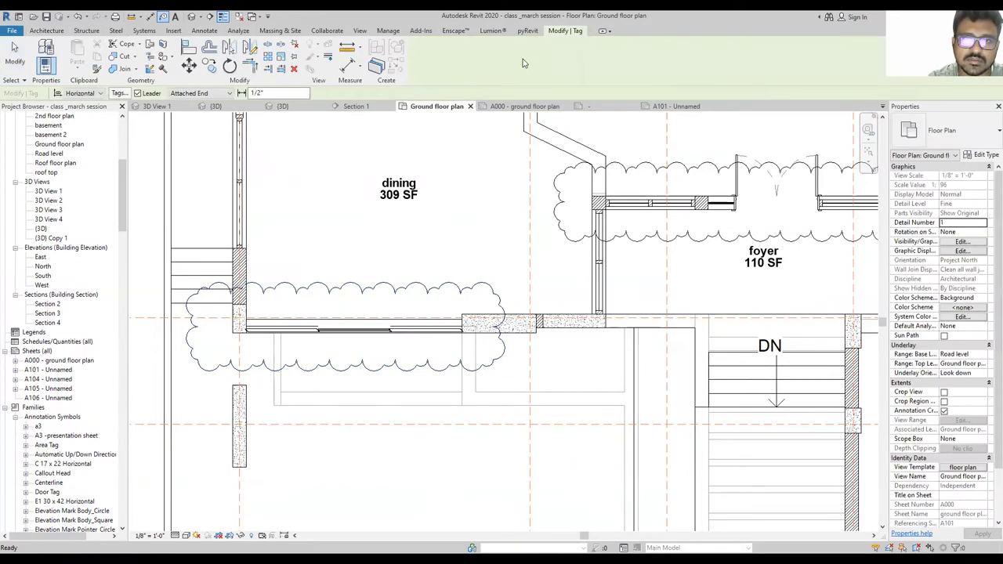
pyautogui.click(304, 290)
pyautogui.click(282, 281)
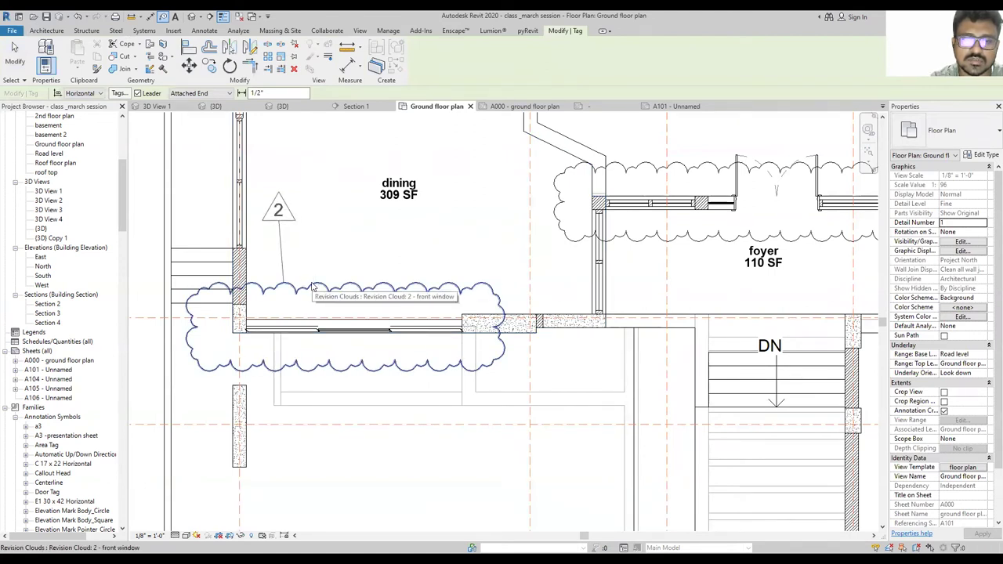
pyautogui.moveTo(278, 208); pyautogui.dragTo(316, 256)
pyautogui.click(405, 255)
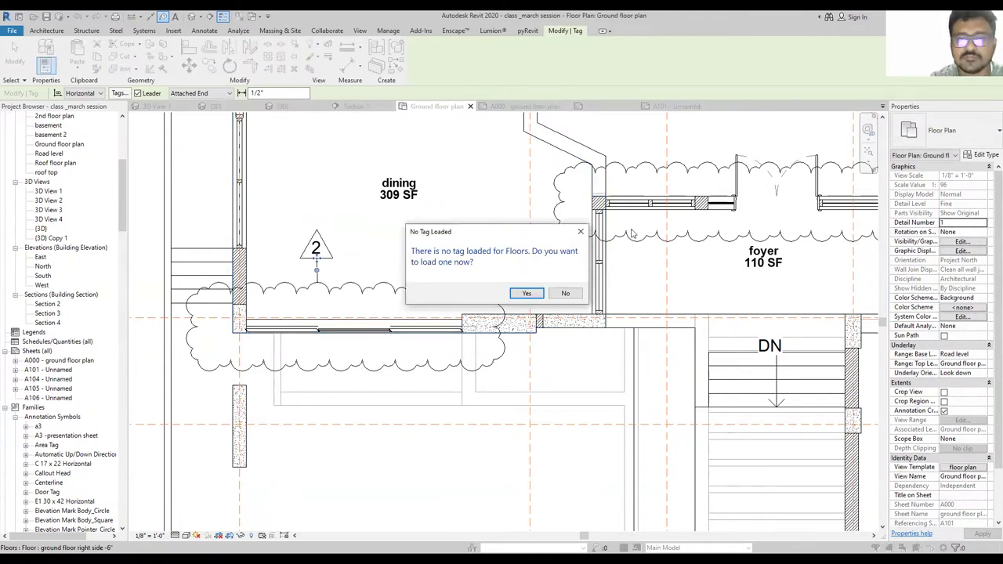
pyautogui.click(579, 232)
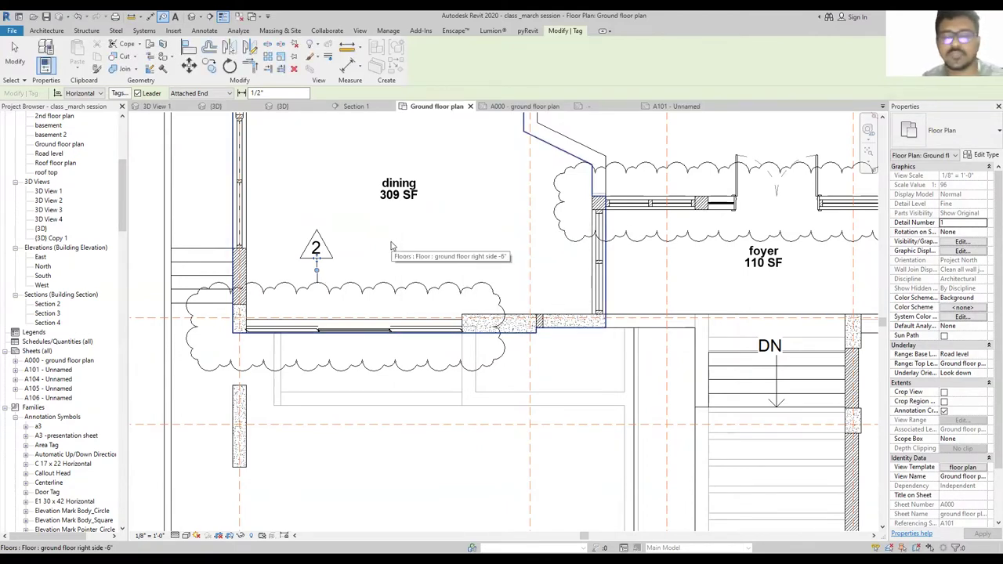
pyautogui.press('Escape')
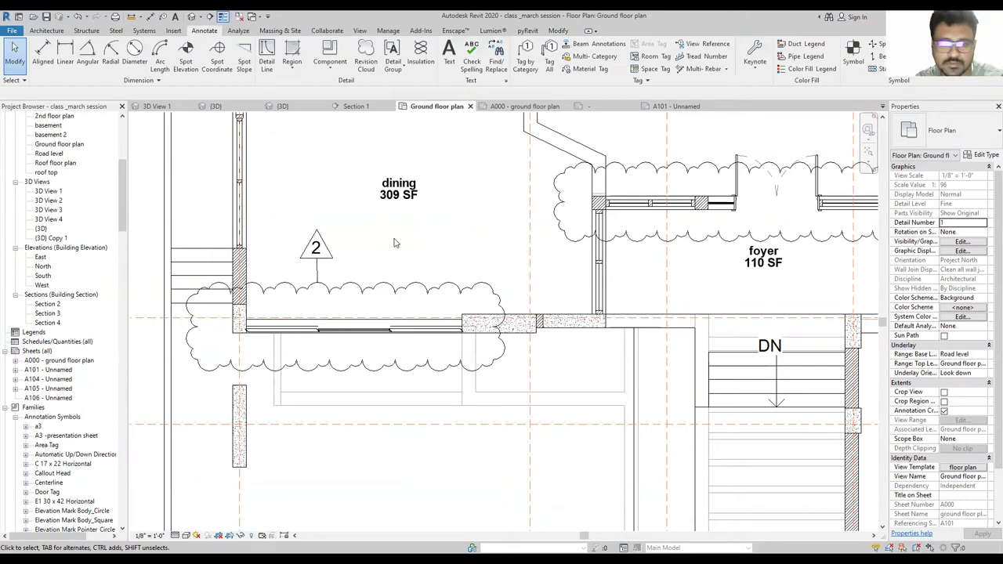
pyautogui.scroll(-5, 394, 243)
pyautogui.scroll(4, 373, 271)
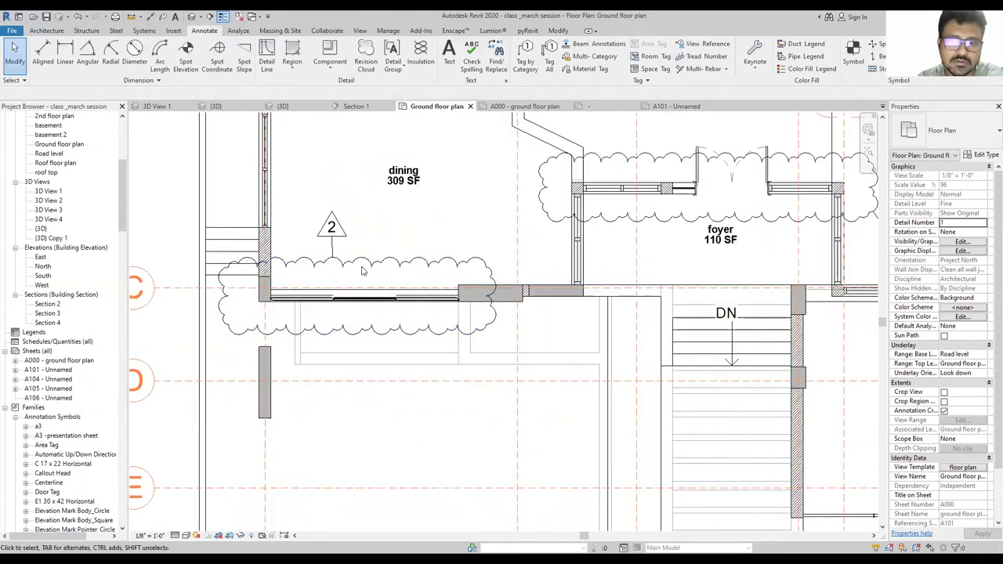
pyautogui.scroll(-3, 373, 270)
pyautogui.click(360, 262)
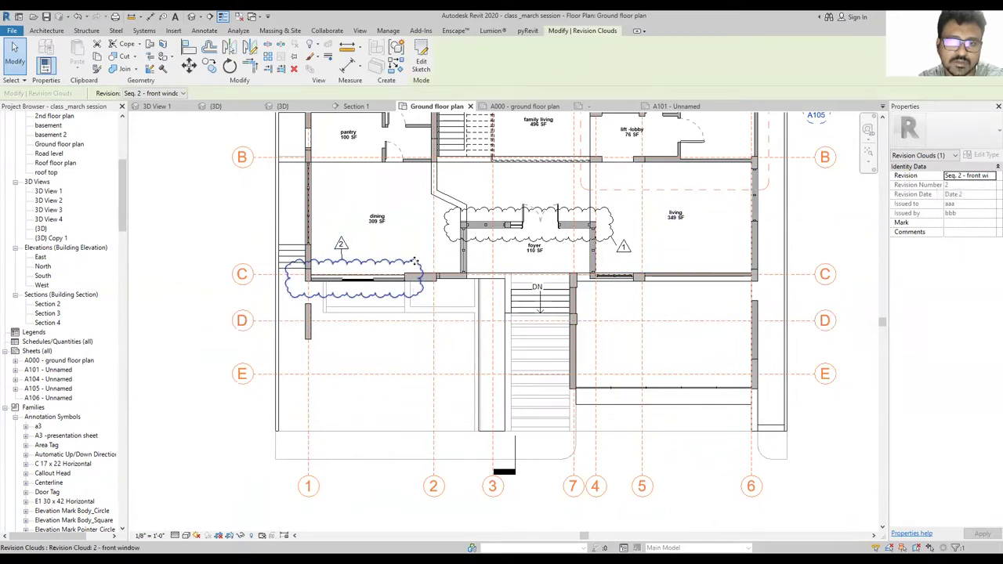
pyautogui.press('Escape')
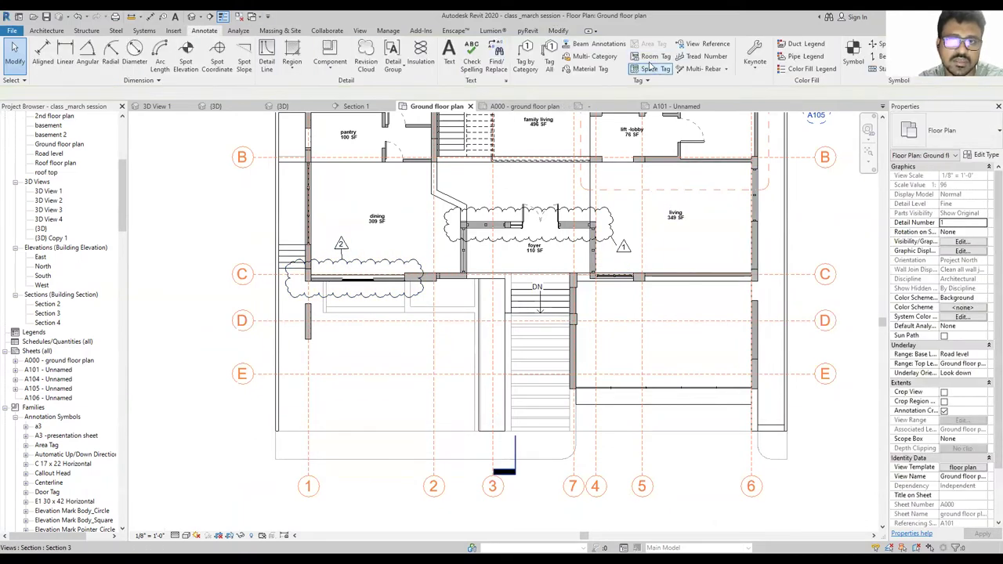
pyautogui.click(47, 30)
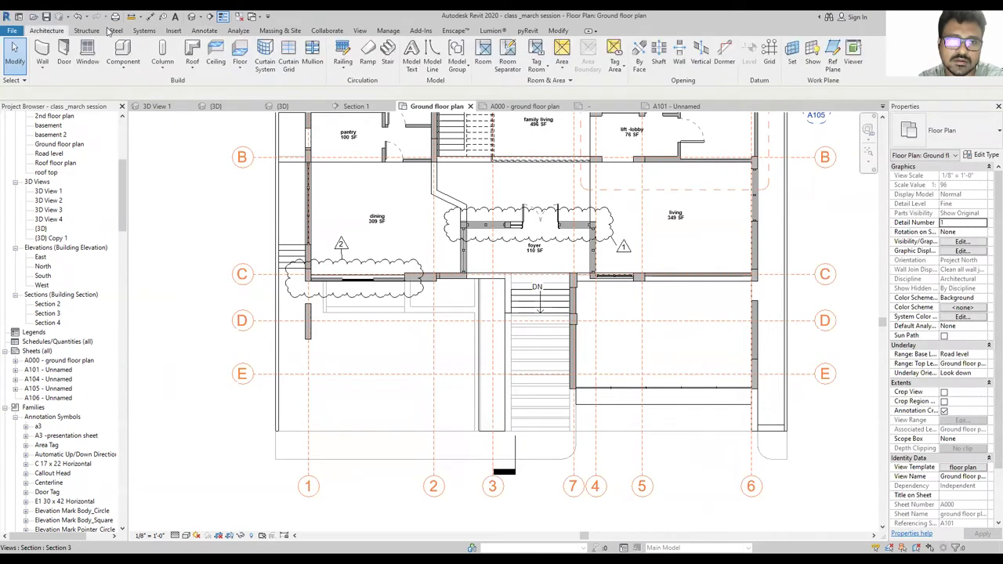
pyautogui.click(359, 30)
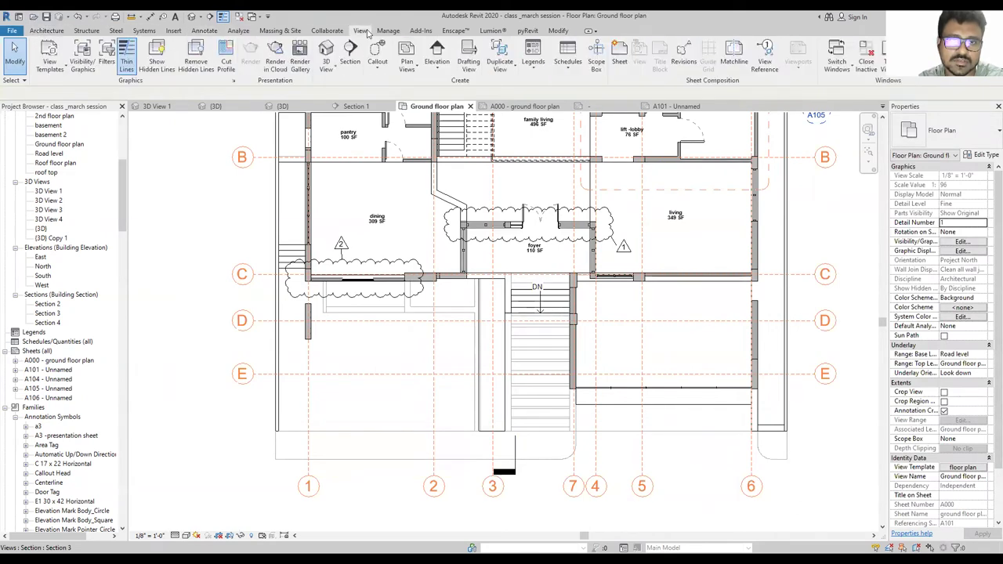
pyautogui.click(683, 56)
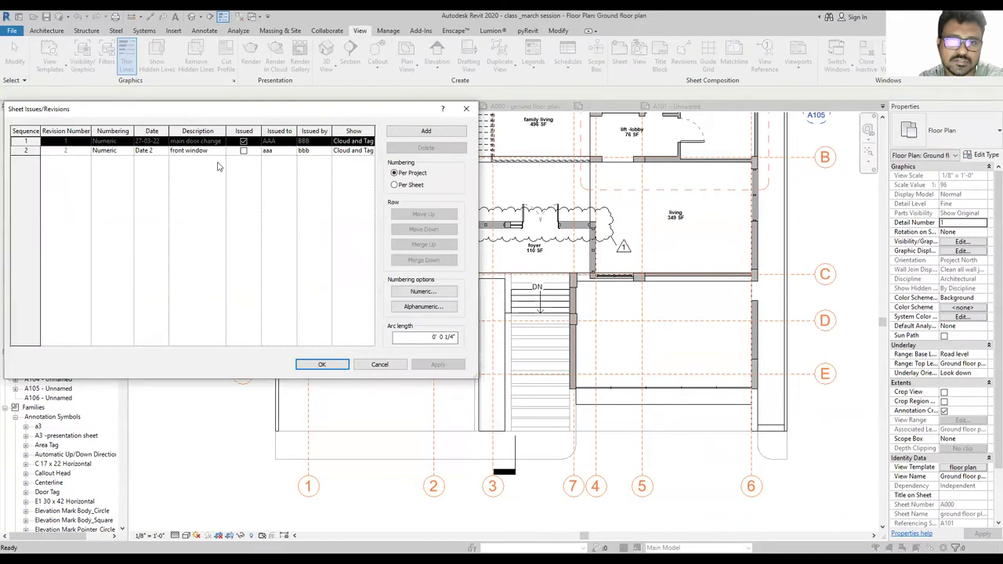
pyautogui.click(243, 151)
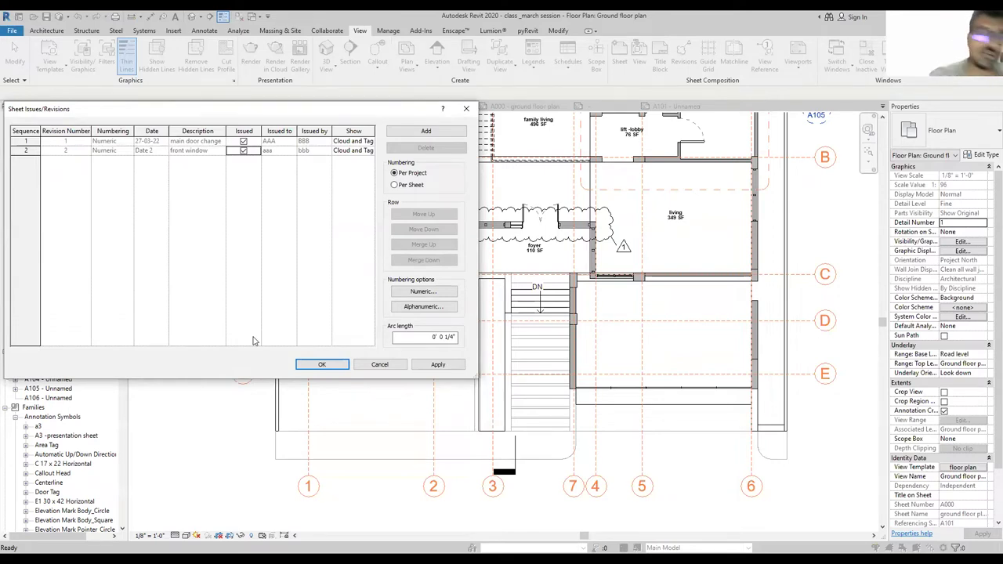
pyautogui.click(379, 365)
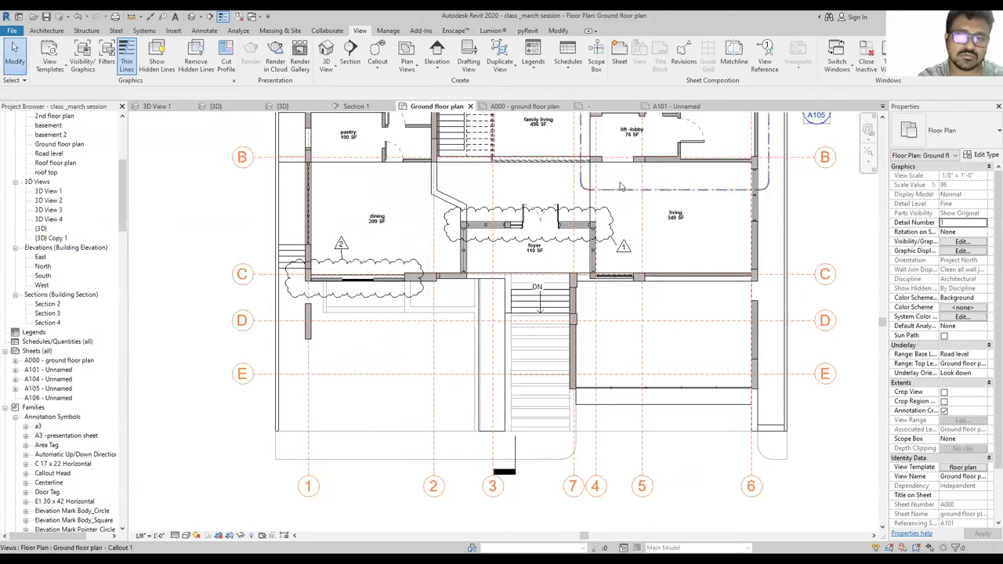
pyautogui.moveTo(592, 363); pyautogui.dragTo(484, 530, button='middle')
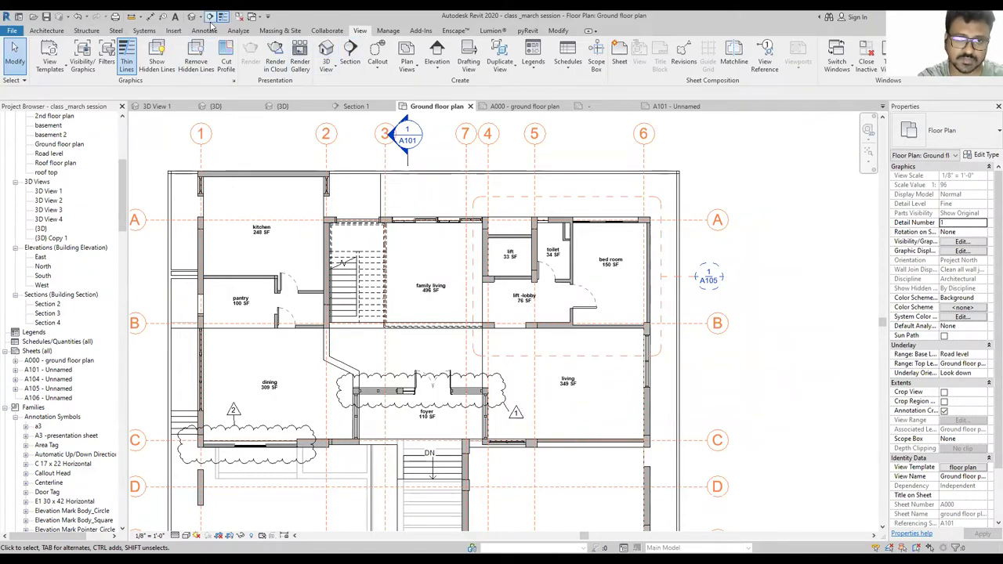
pyautogui.click(204, 29)
pyautogui.click(366, 55)
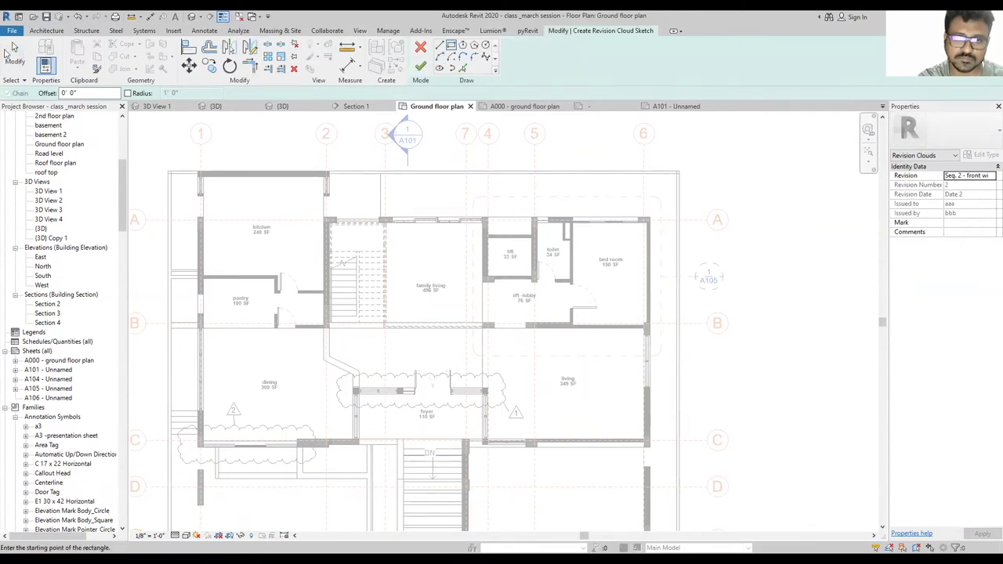
pyautogui.click(17, 58)
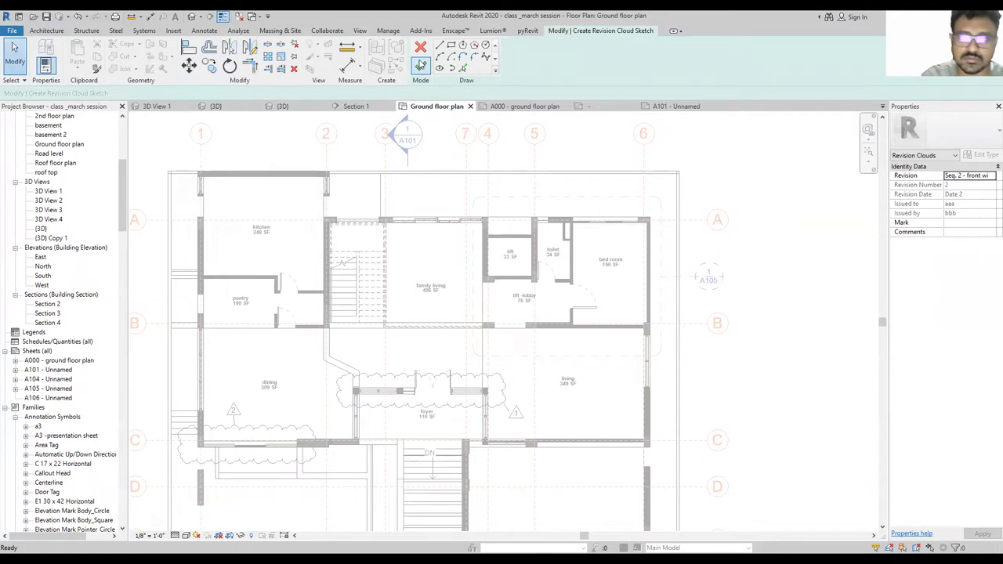
pyautogui.click(421, 66)
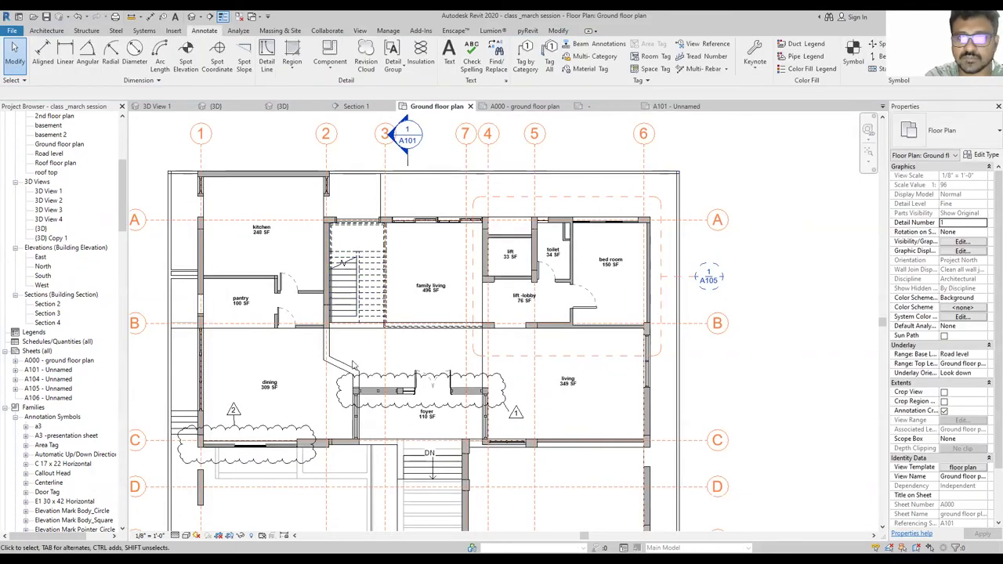
pyautogui.click(307, 433)
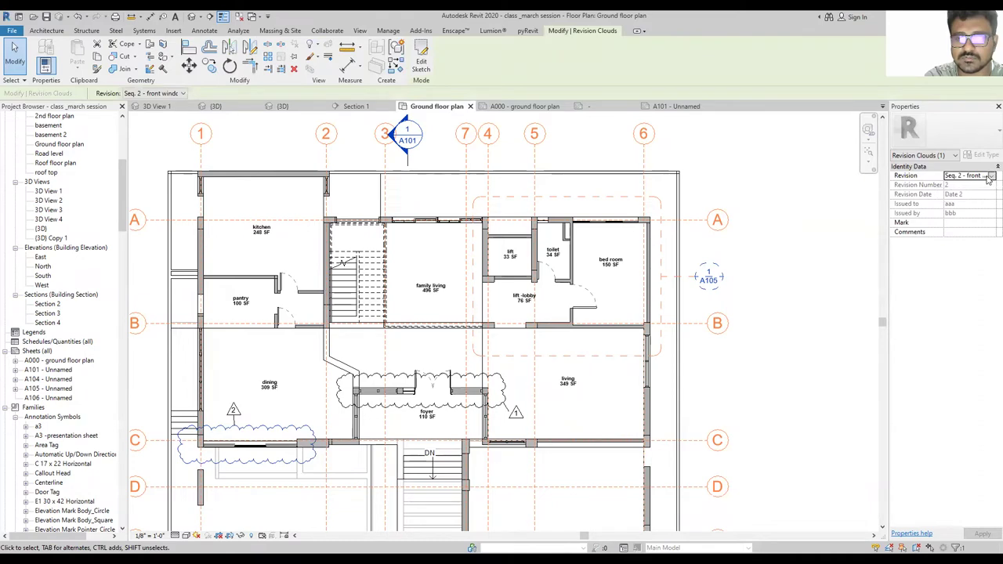
pyautogui.click(990, 176)
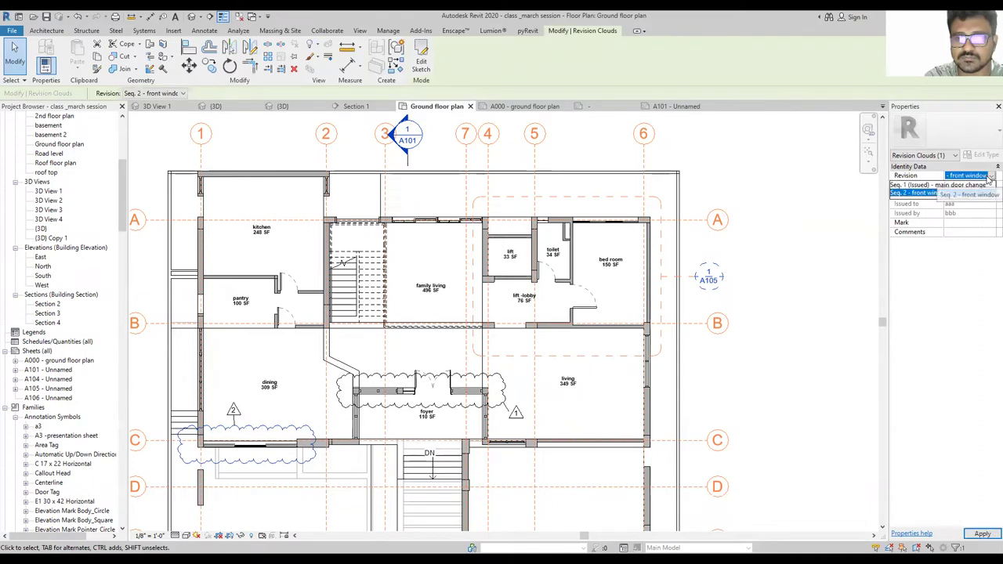
pyautogui.click(930, 194)
pyautogui.press('Escape')
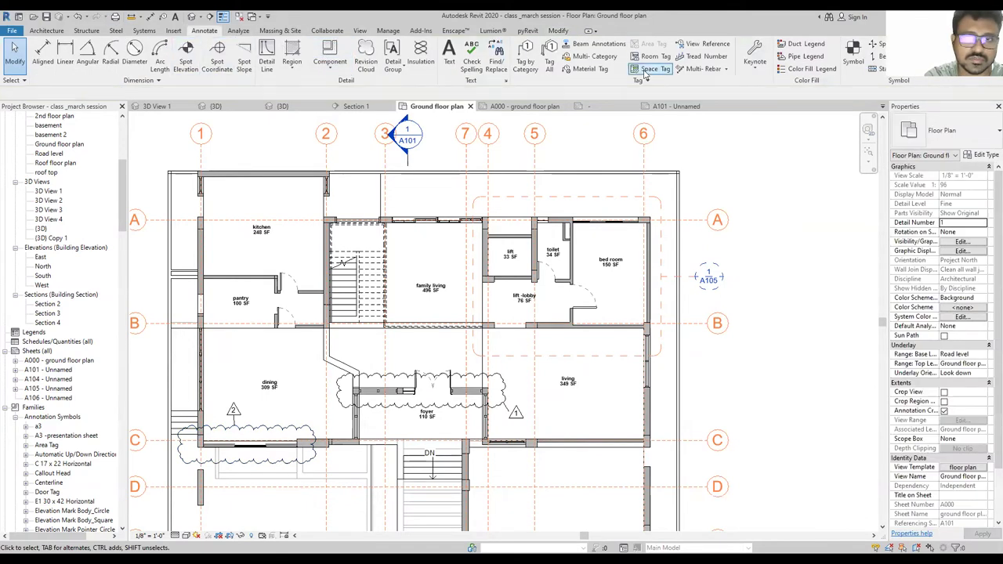
# Tick Issued for revision 2, front window, in Sheet Issues/Revisions.
pyautogui.click(359, 32)
pyautogui.click(697, 63)
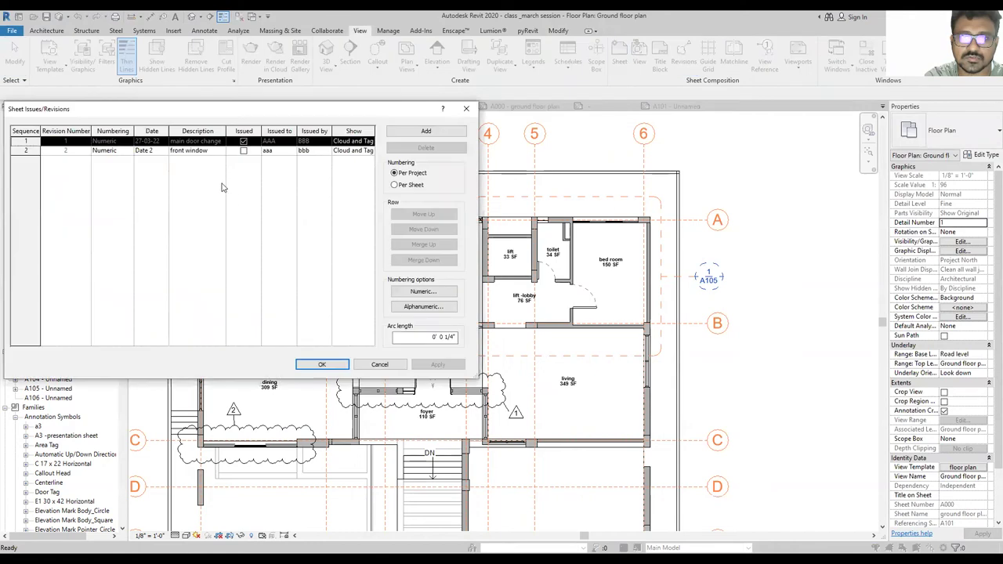
pyautogui.click(243, 150)
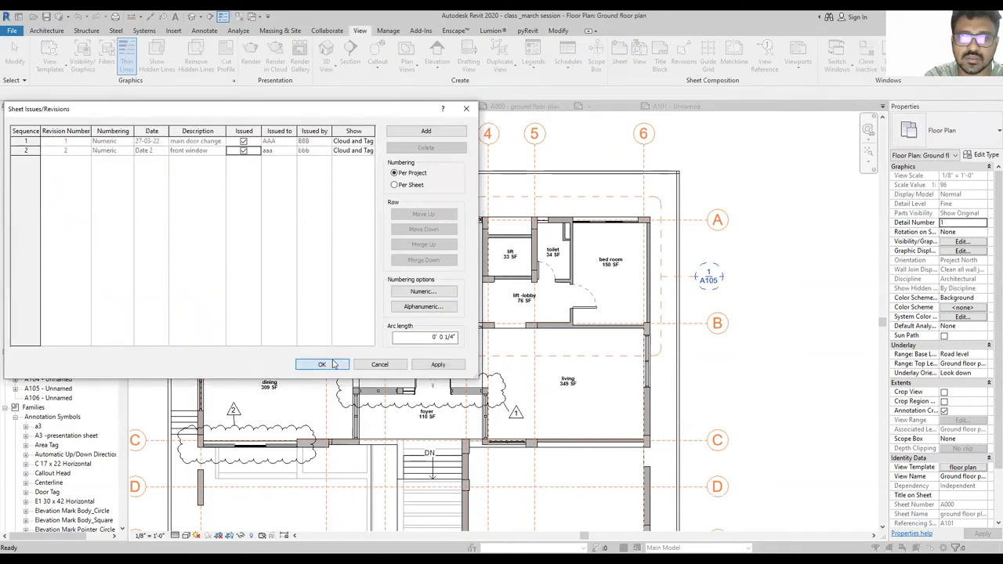
pyautogui.click(327, 365)
# Check the dining room cloud's revision status, recentre the plan, and switch to sheet A101.
pyautogui.click(314, 431)
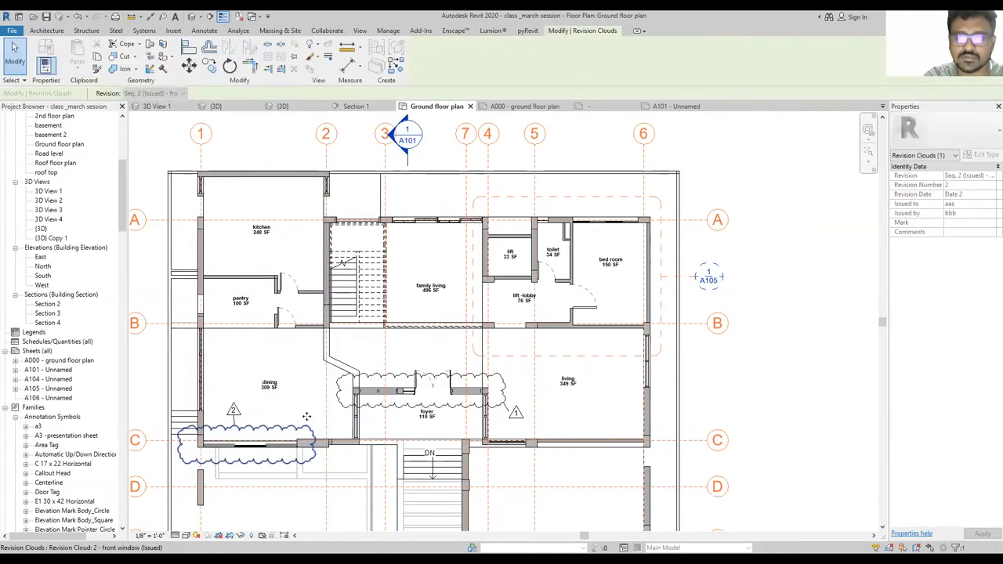
pyautogui.press('Escape')
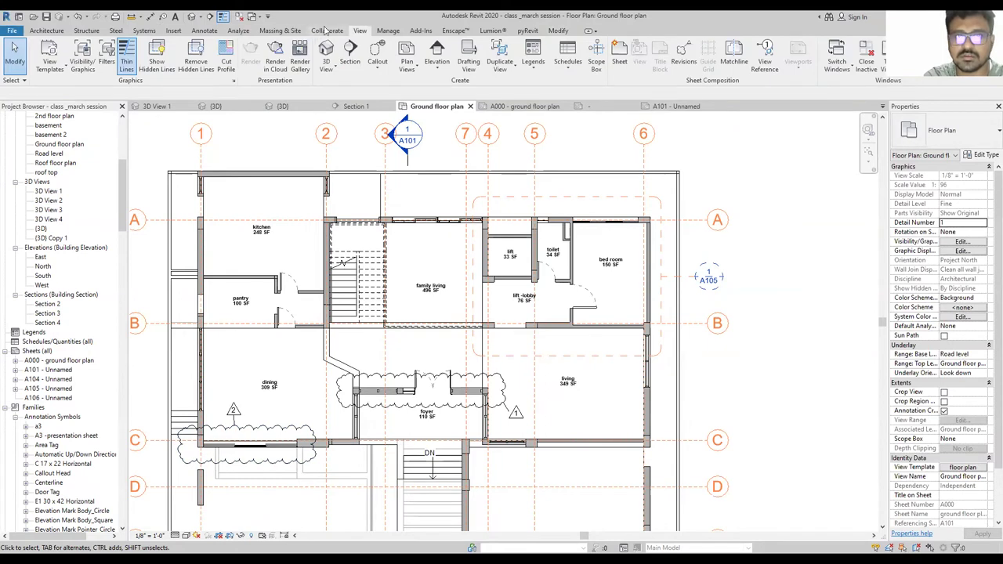
pyautogui.scroll(-1, 507, 369)
pyautogui.scroll(2, 507, 369)
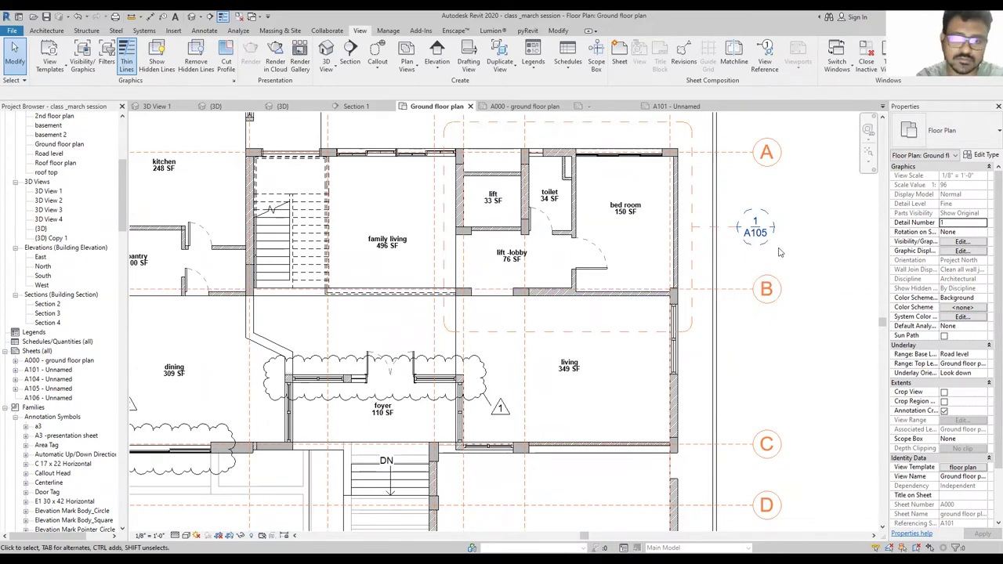
pyautogui.scroll(-2, 775, 249)
pyautogui.scroll(2, 693, 346)
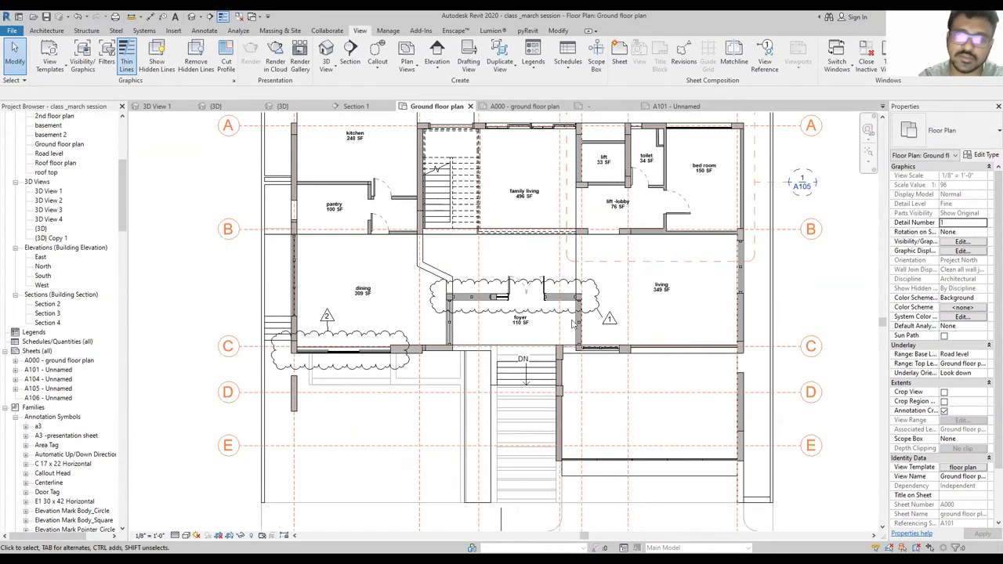
pyautogui.scroll(-3, 489, 315)
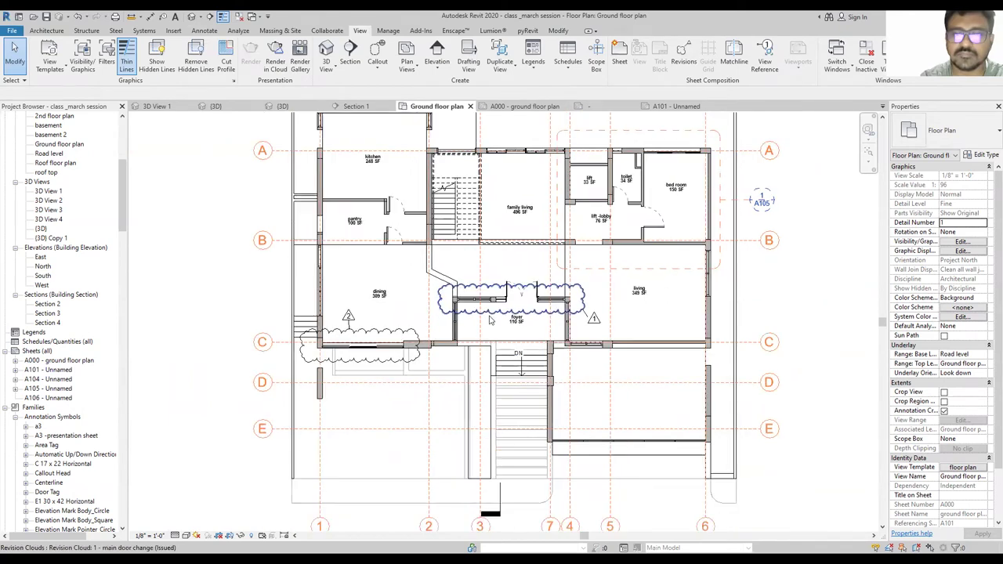
pyautogui.moveTo(693, 283); pyautogui.dragTo(611, 286, button='middle')
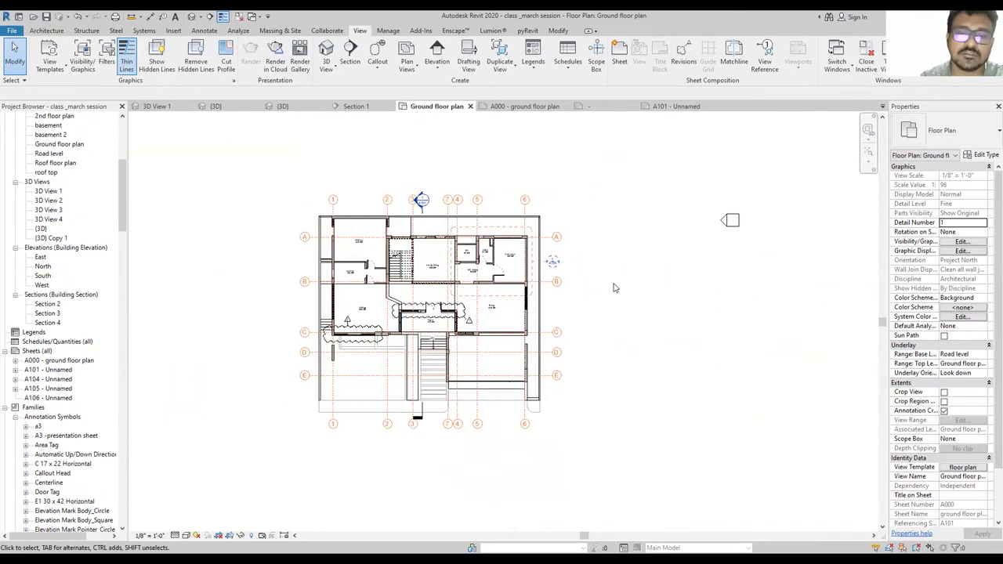
pyautogui.click(683, 108)
# Open the A000 - ground floor plan sheet from the Project Browser.
pyautogui.scroll(-5, 531, 306)
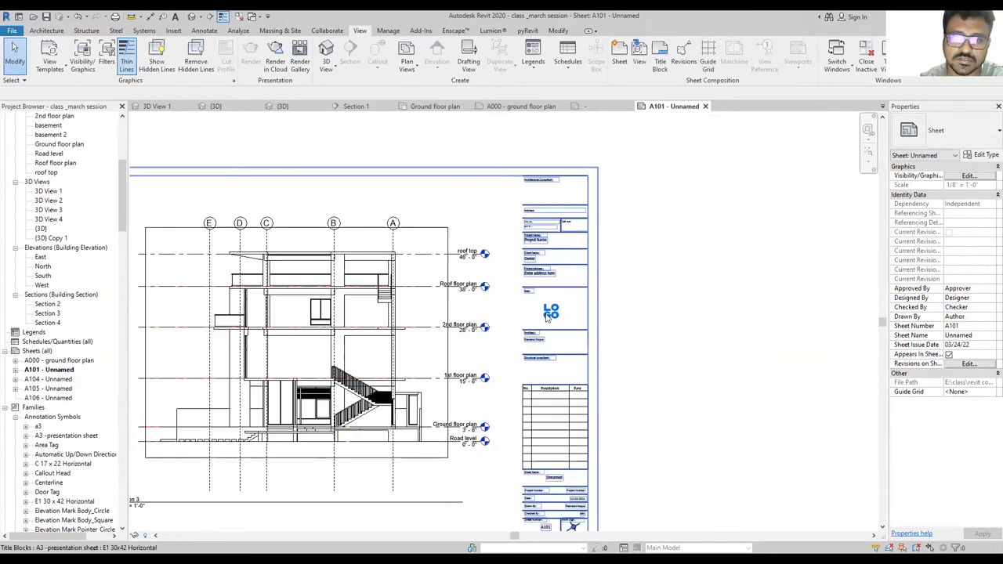
pyautogui.scroll(-3, 531, 306)
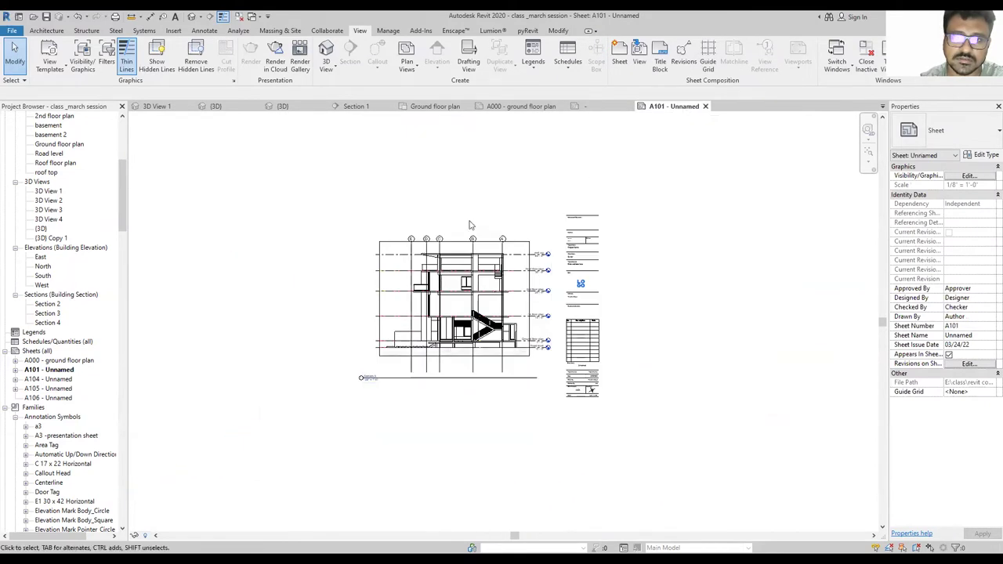
pyautogui.doubleClick(60, 360)
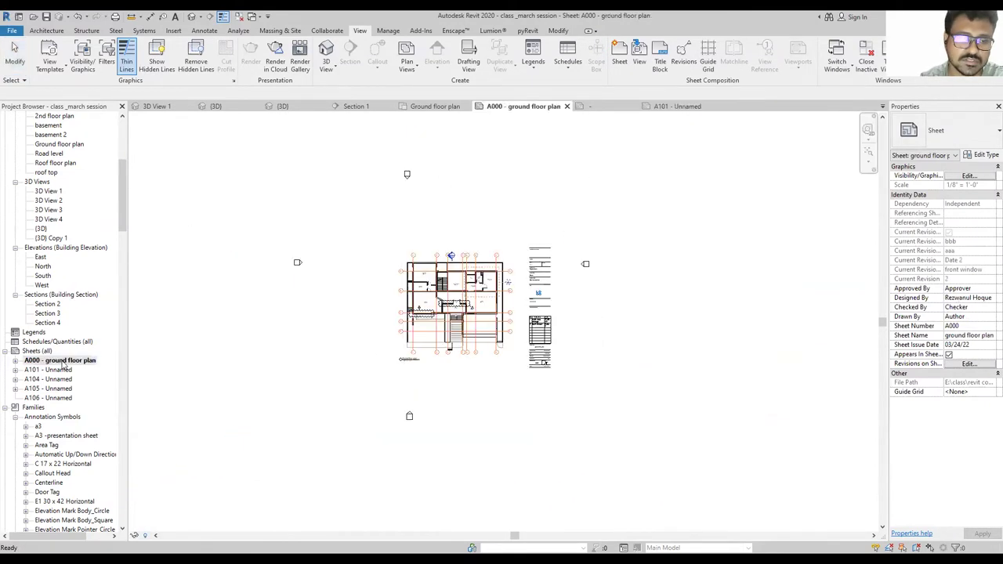
# Open the sheet's title block, A3-presentation sheet.rfa, in the Family Editor.
pyautogui.scroll(8, 327, 267)
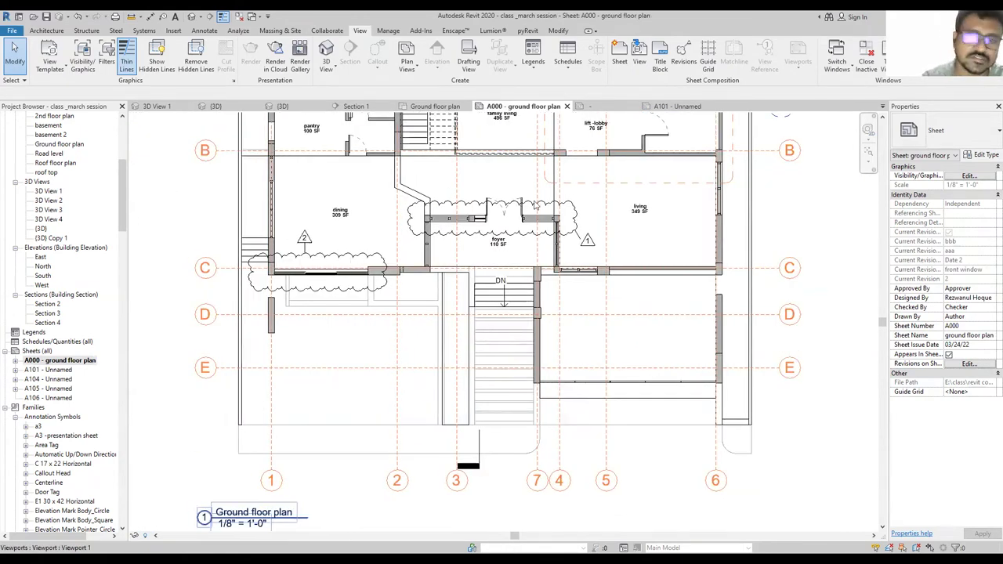
pyautogui.keyDown('shift'); pyautogui.hscroll(5, 611, 227); pyautogui.keyUp('shift')
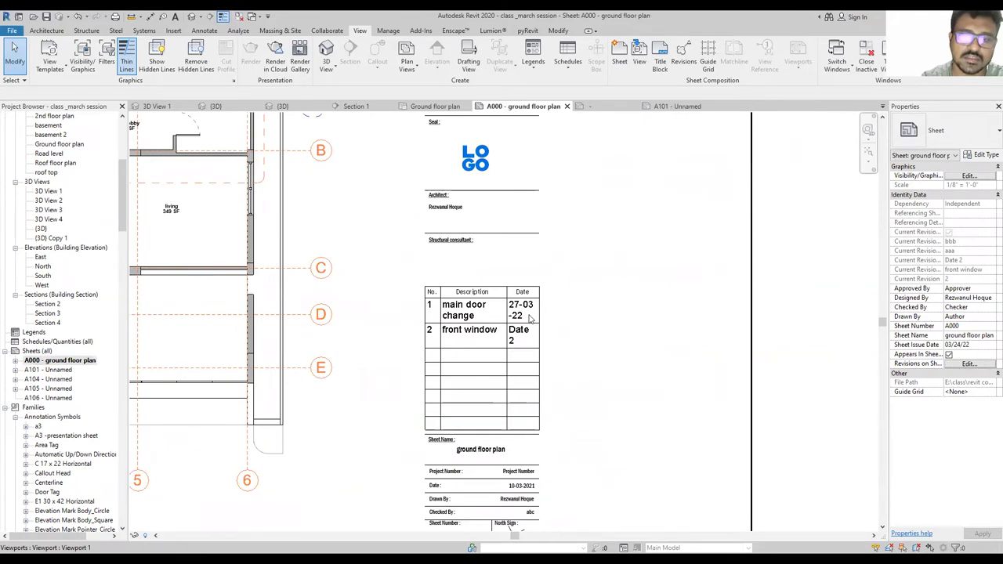
pyautogui.scroll(-6, 530, 317)
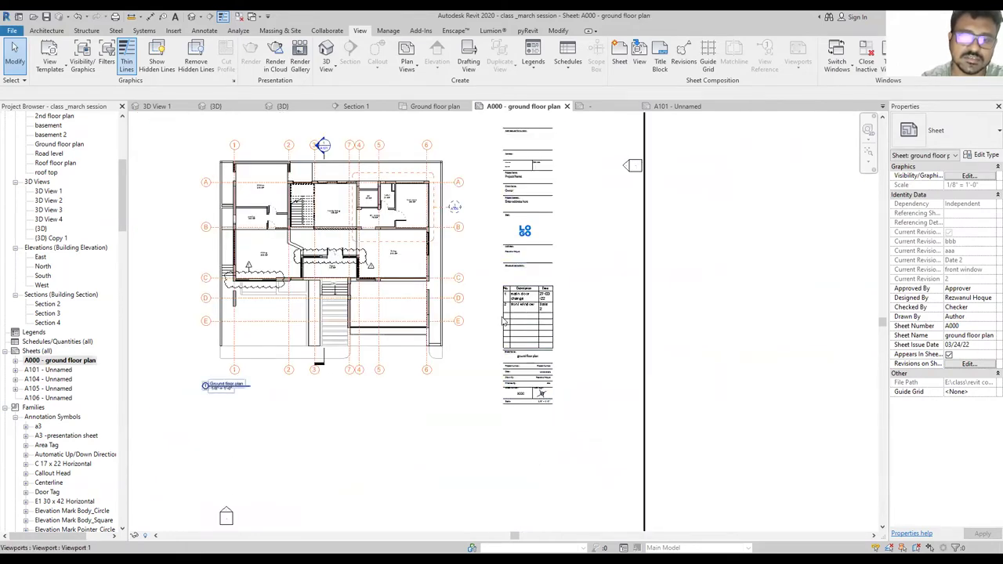
pyautogui.click(540, 309)
pyautogui.scroll(3, 540, 308)
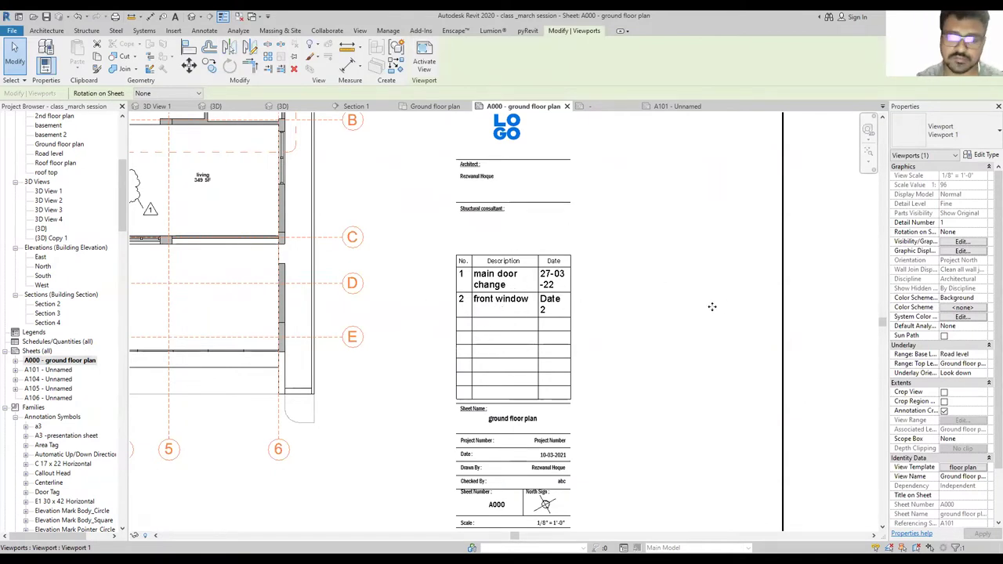
pyautogui.scroll(-3, 705, 302)
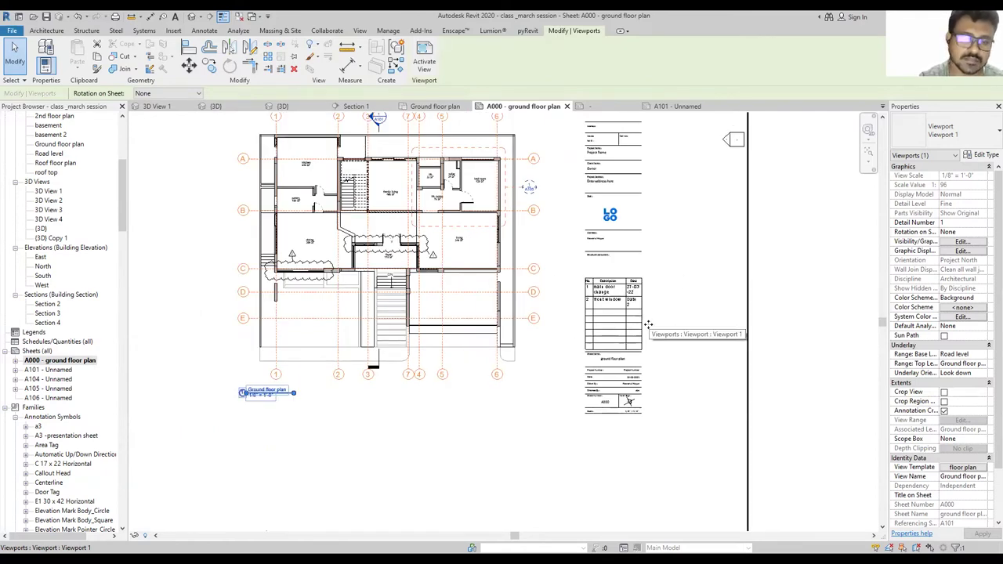
pyautogui.scroll(1, 649, 324)
pyautogui.scroll(-2, 490, 318)
pyautogui.doubleClick(557, 353)
pyautogui.scroll(3, 647, 353)
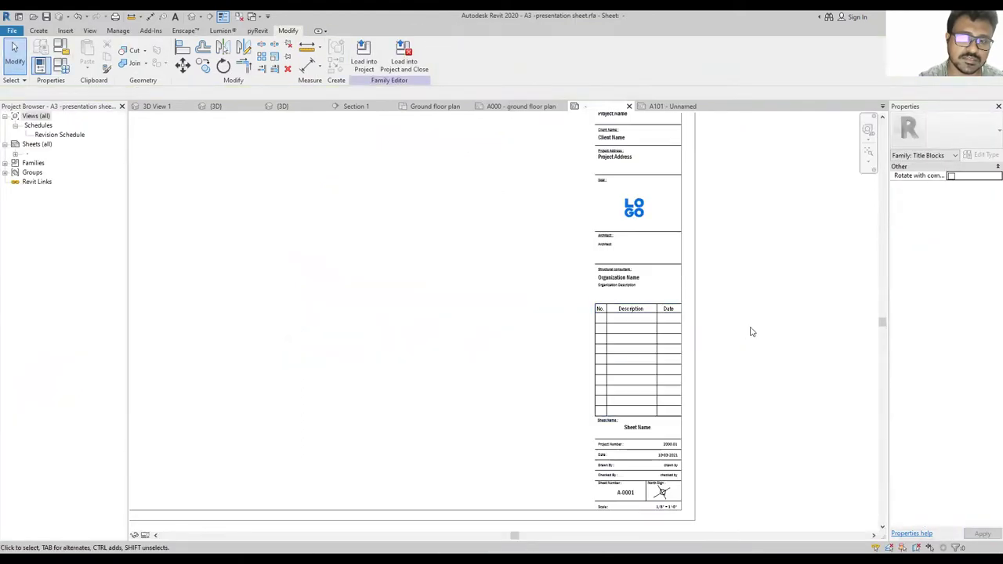
pyautogui.click(658, 345)
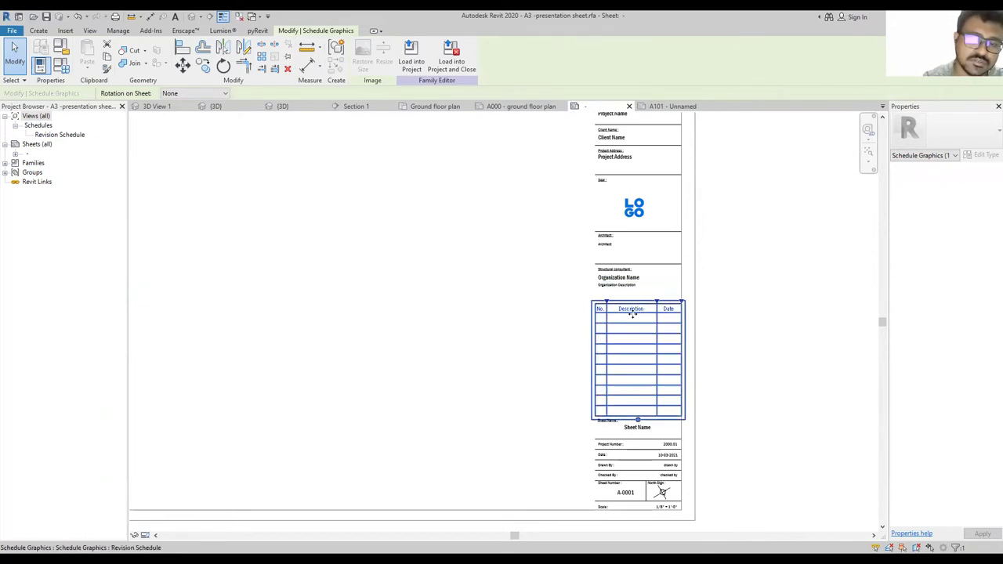
pyautogui.moveTo(633, 314); pyautogui.dragTo(411, 308)
pyautogui.hotkey('ctrl', 'z')
pyautogui.click(412, 308)
pyautogui.click(656, 379)
pyautogui.press('Delete')
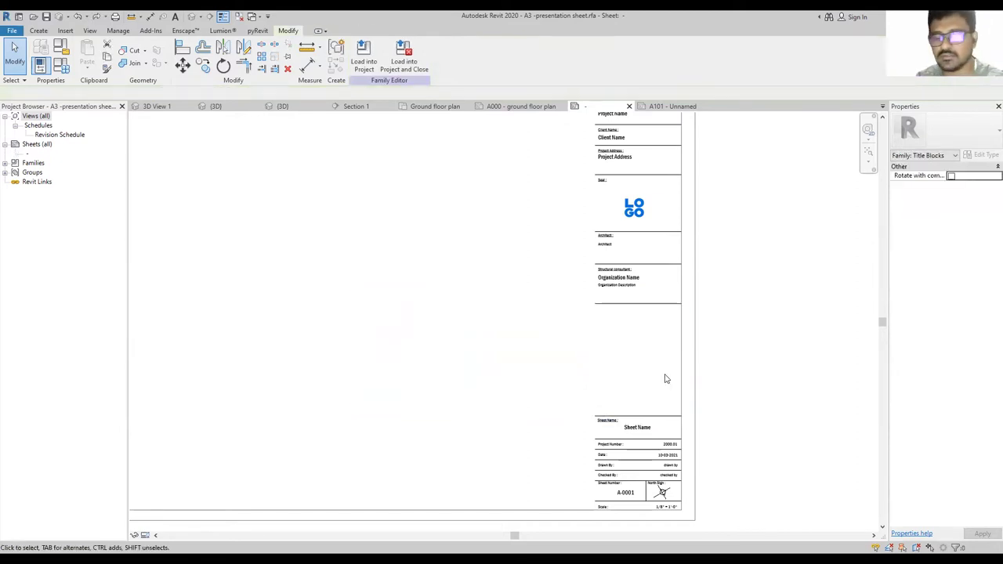
pyautogui.hotkey('ctrl', 'z')
pyautogui.press('Escape')
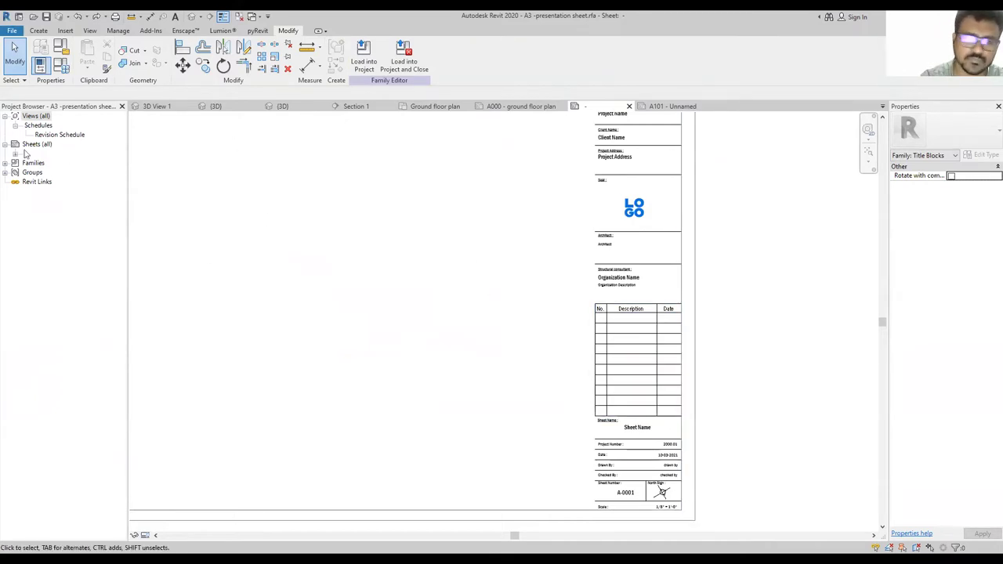
pyautogui.click(38, 30)
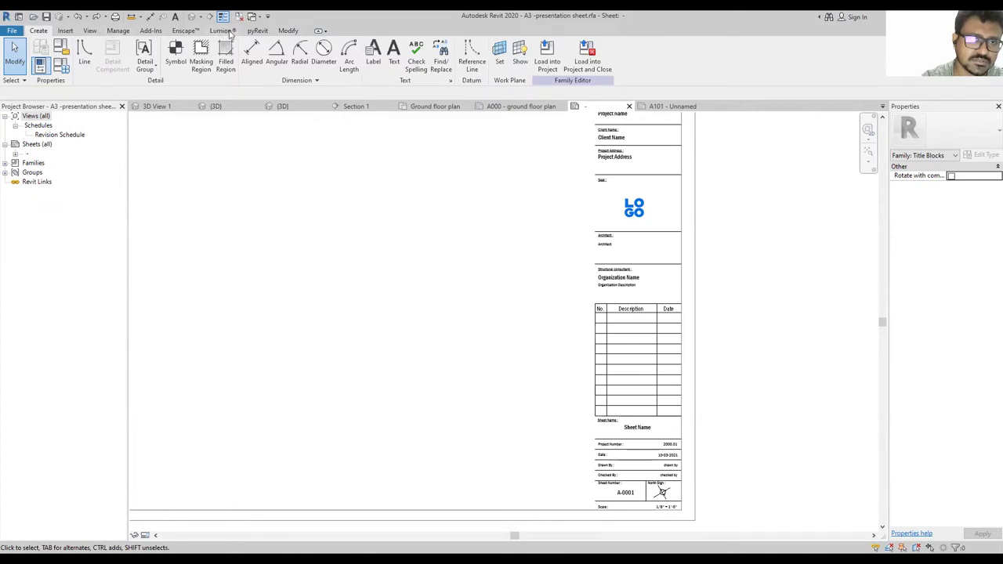
pyautogui.click(90, 30)
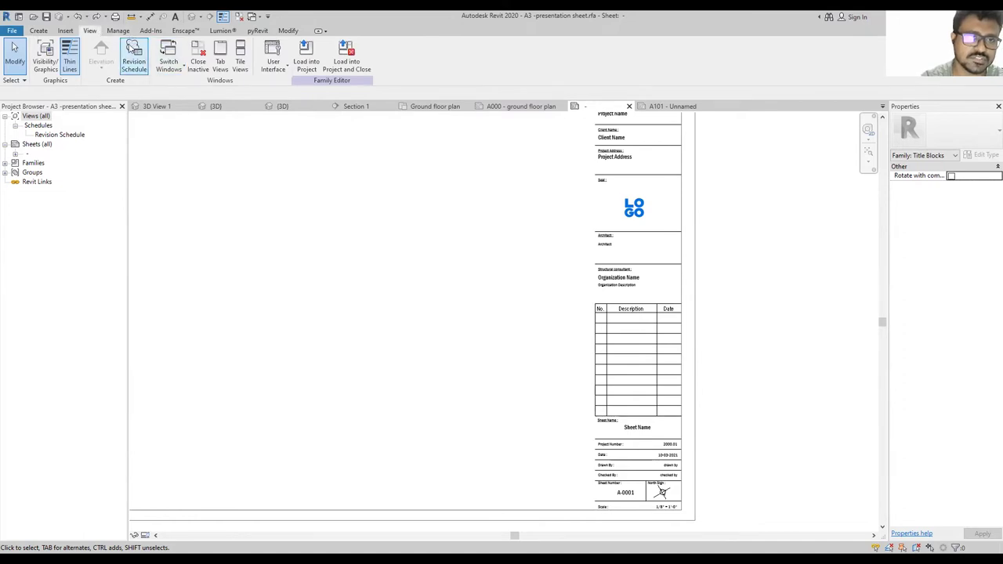
pyautogui.click(139, 59)
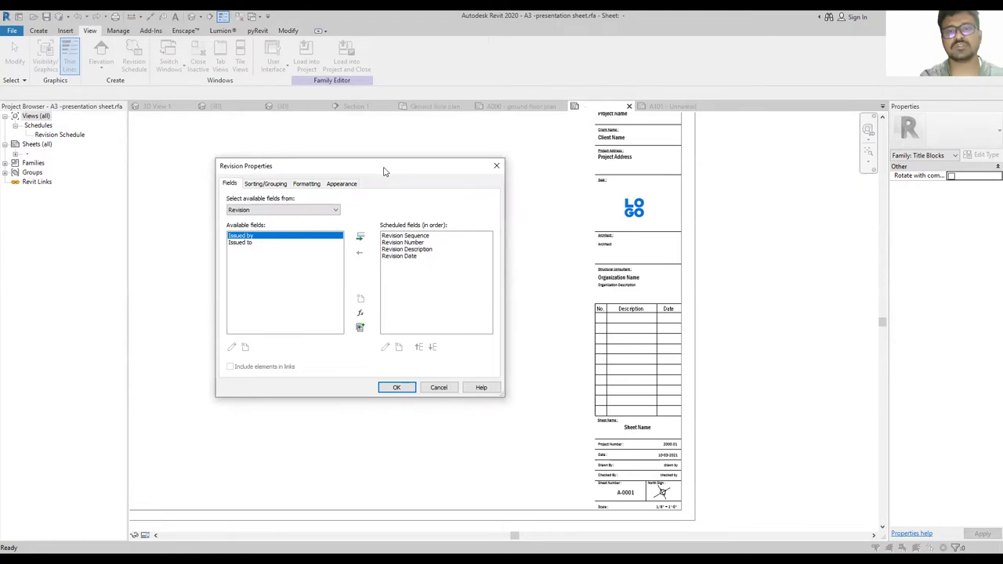
pyautogui.moveTo(384, 171); pyautogui.dragTo(498, 151)
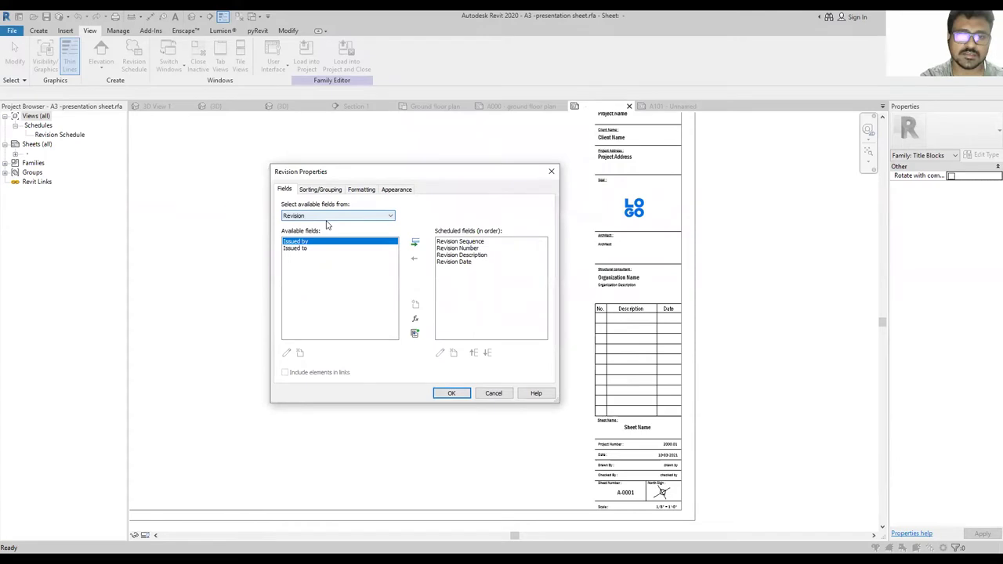
pyautogui.click(327, 217)
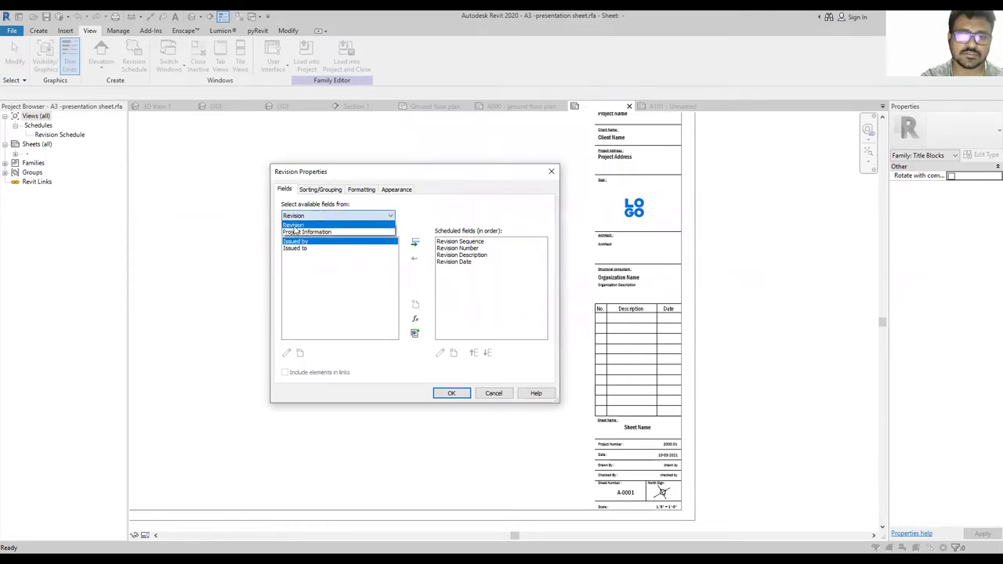
pyautogui.click(304, 227)
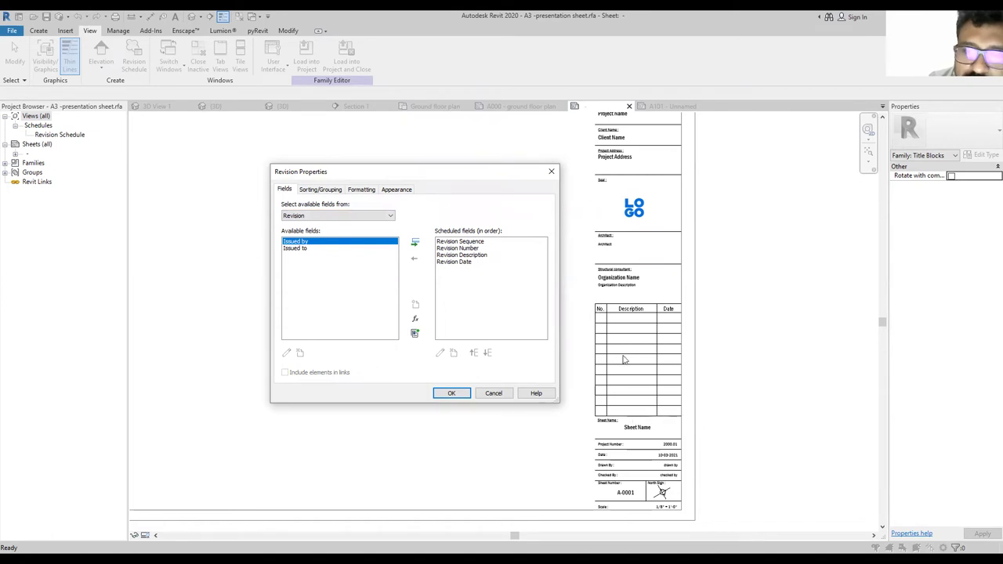
pyautogui.click(451, 393)
pyautogui.scroll(2, 645, 365)
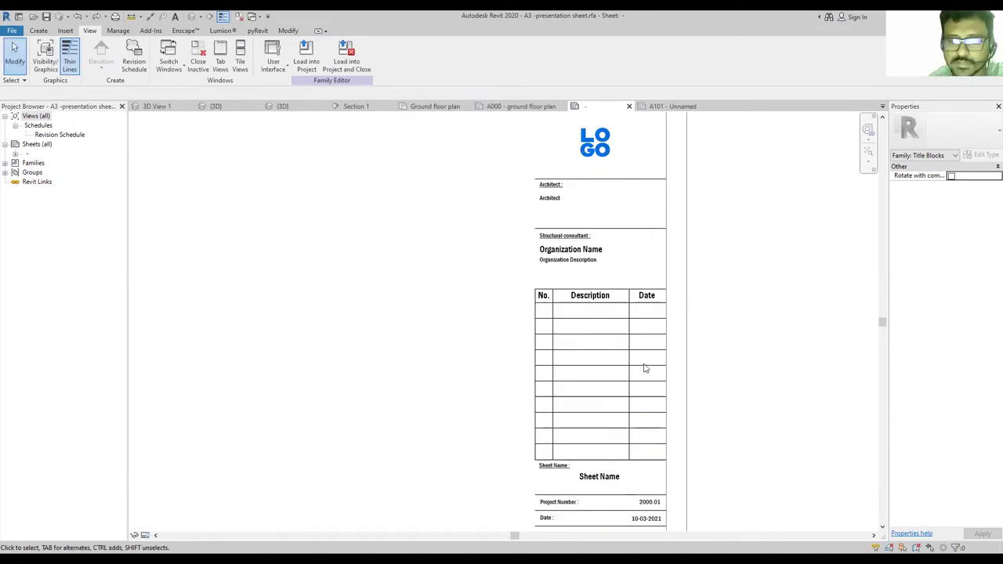
pyautogui.click(607, 308)
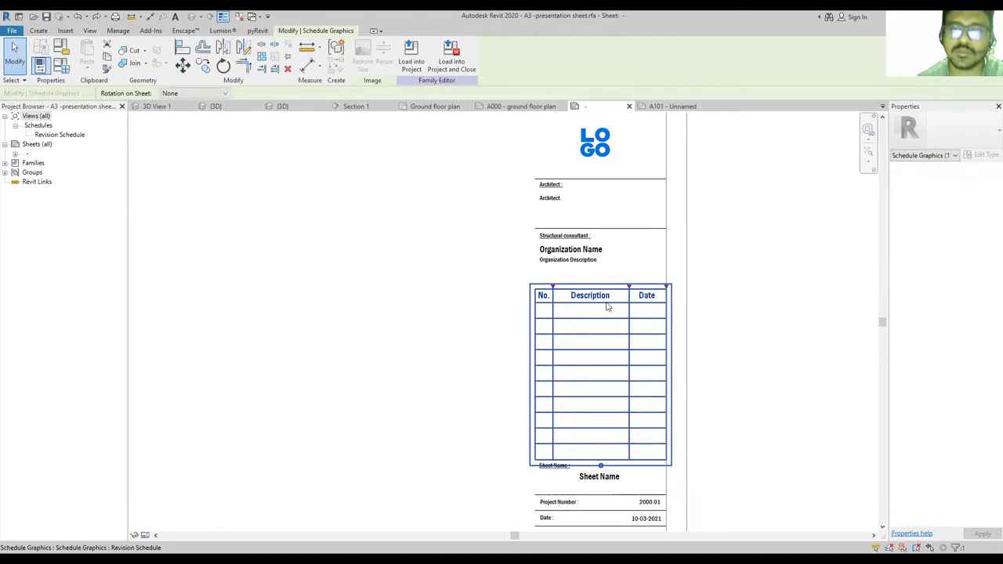
pyautogui.scroll(-3, 650, 344)
pyautogui.scroll(3, 650, 344)
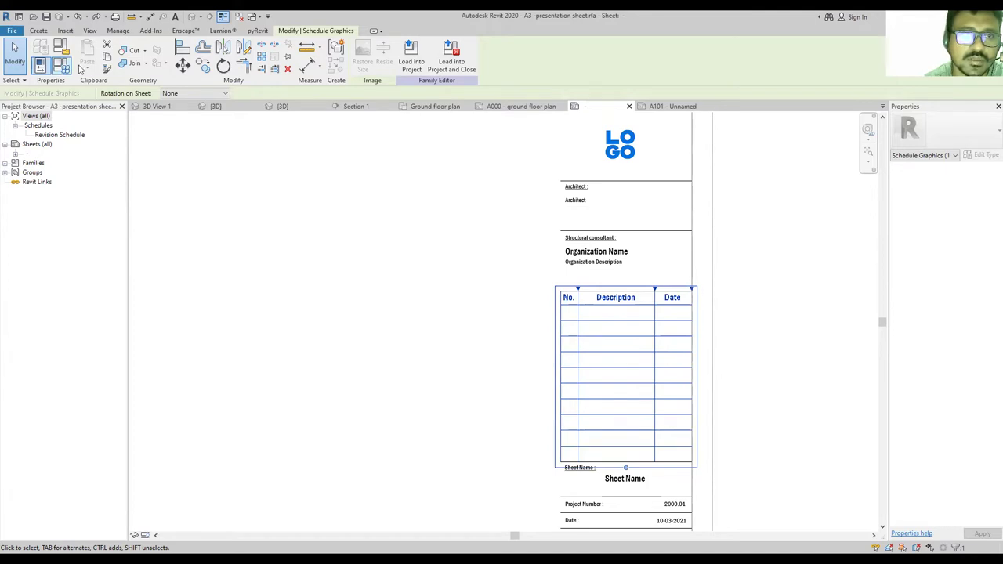
pyautogui.press('Escape')
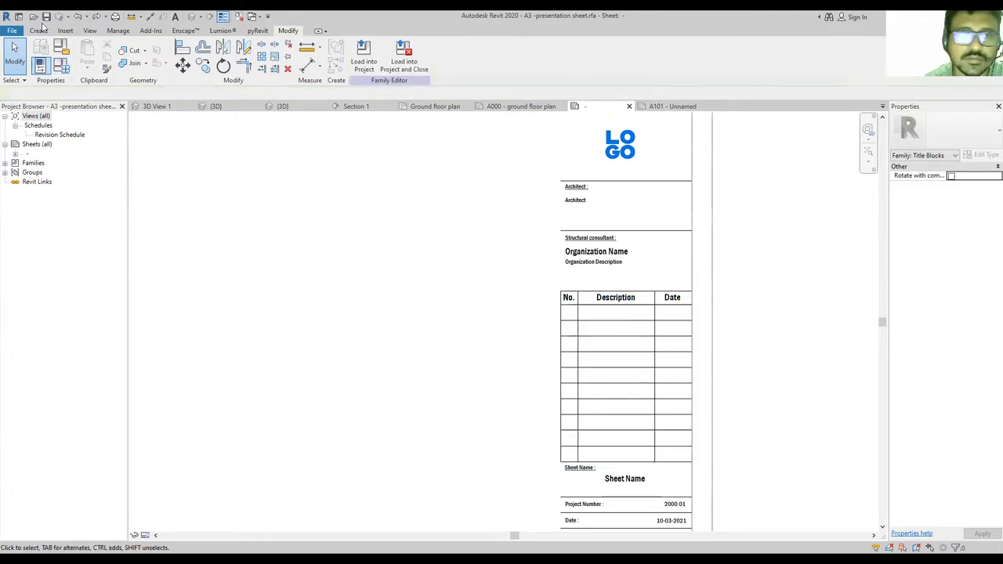
pyautogui.click(118, 31)
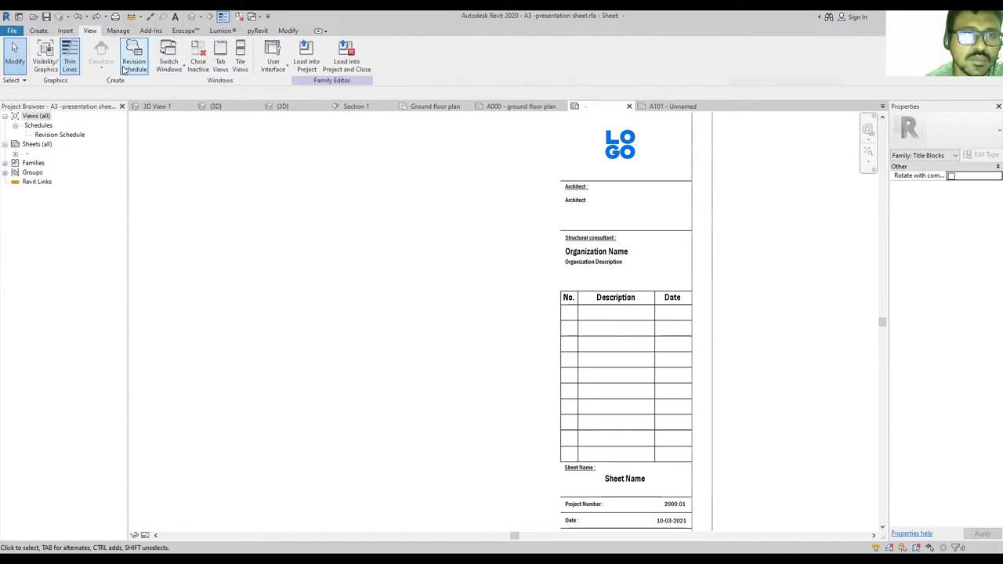
# Create a new revision schedule, leaving its Appearance row height set to Variable.
pyautogui.click(134, 66)
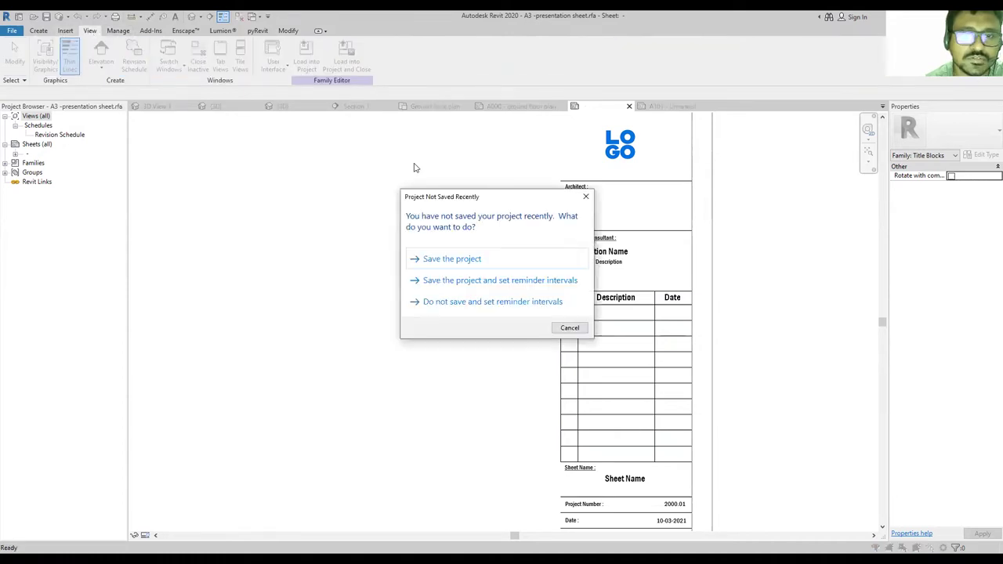
pyautogui.click(587, 197)
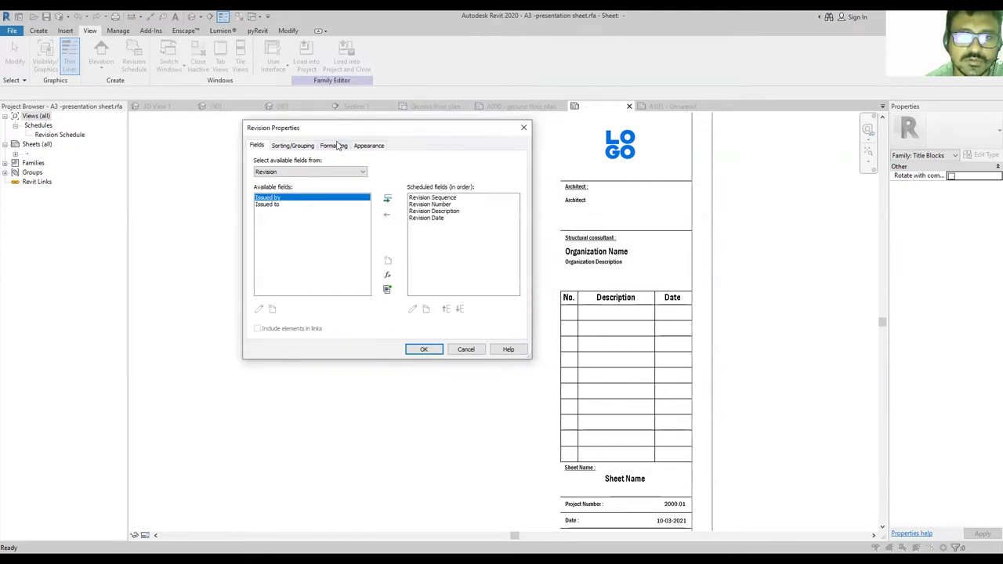
pyautogui.click(334, 147)
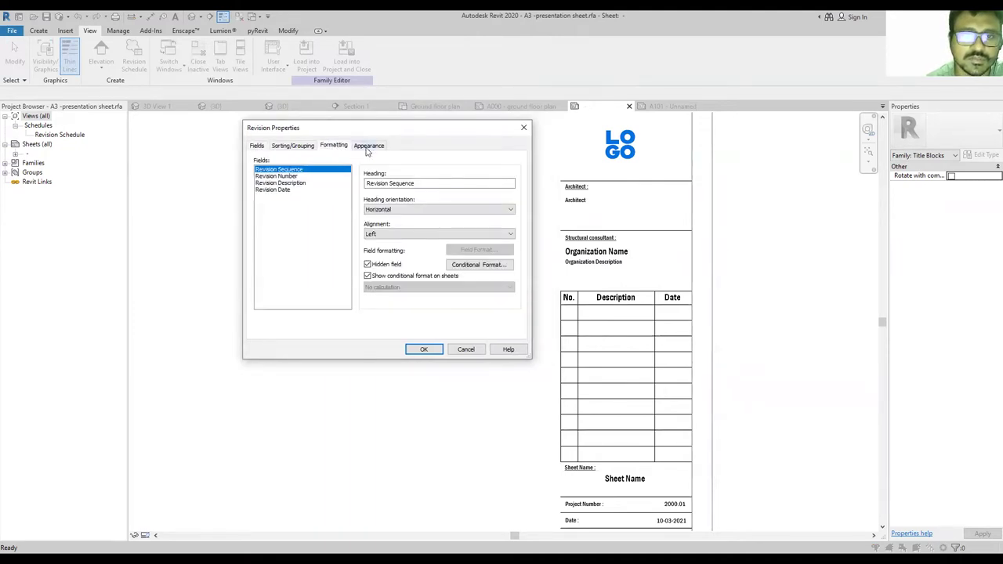
pyautogui.click(367, 149)
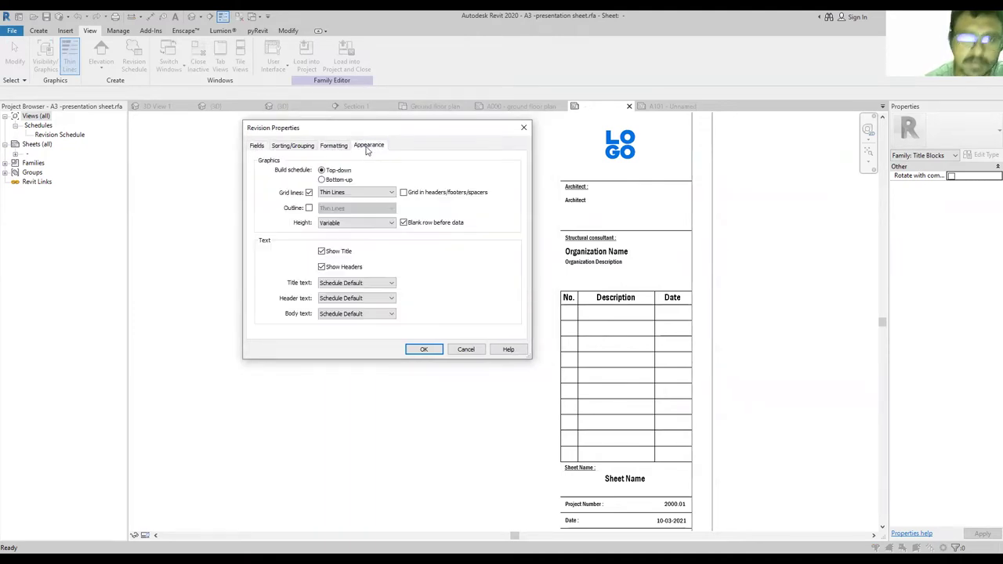
pyautogui.click(342, 225)
pyautogui.click(343, 232)
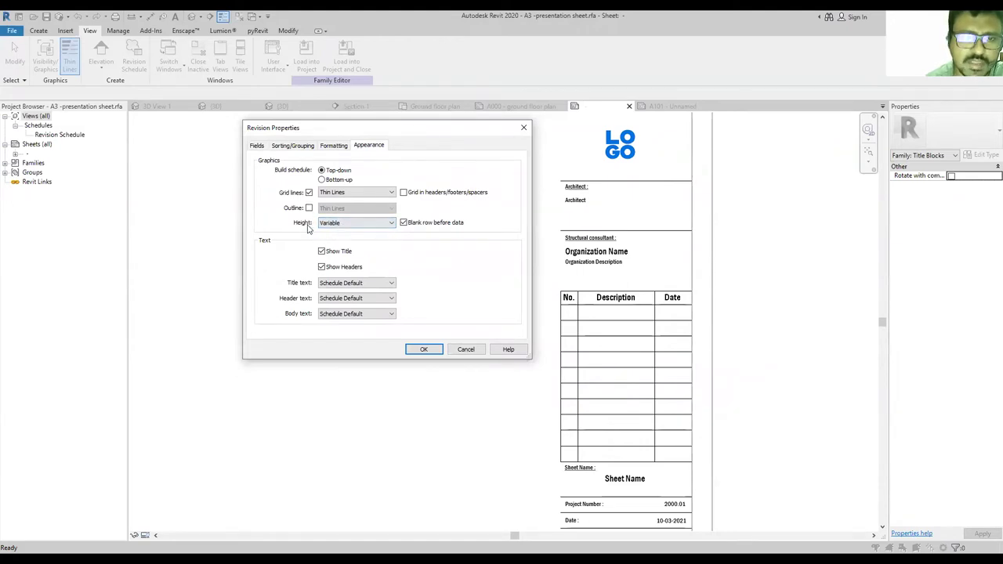
pyautogui.click(348, 225)
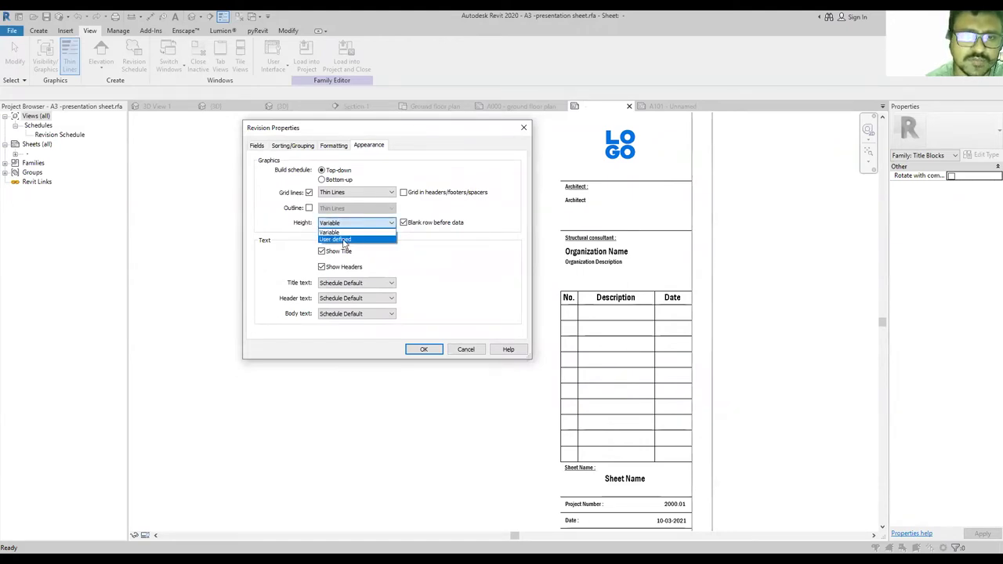
pyautogui.click(349, 224)
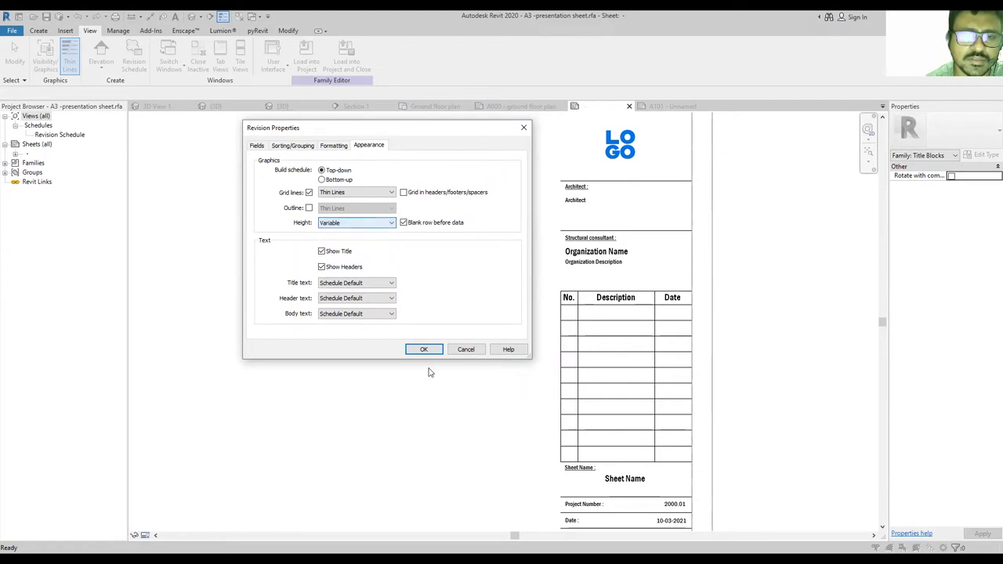
pyautogui.click(421, 349)
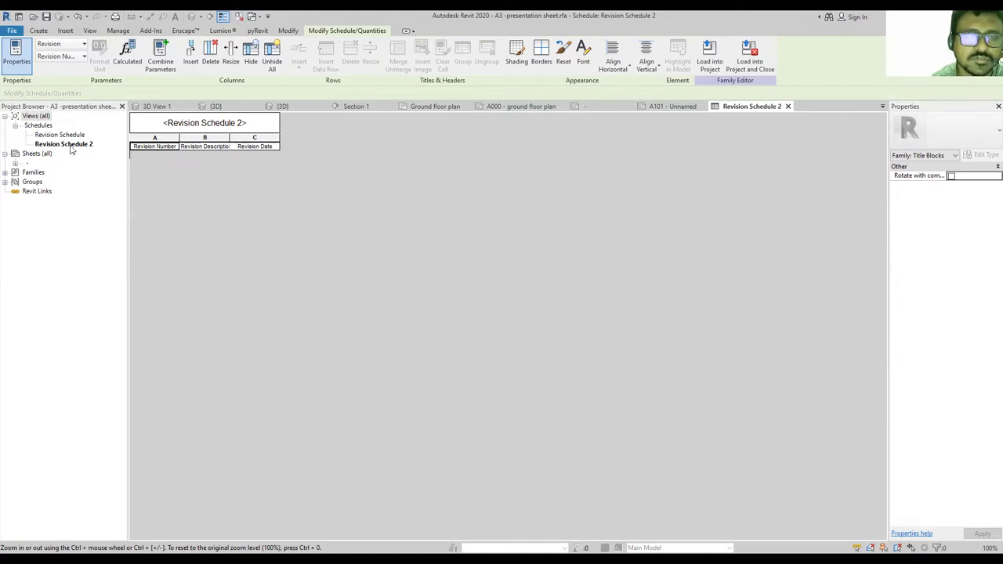
# Switch to the A101 sheet, then back to the title block family sheet.
pyautogui.click(673, 107)
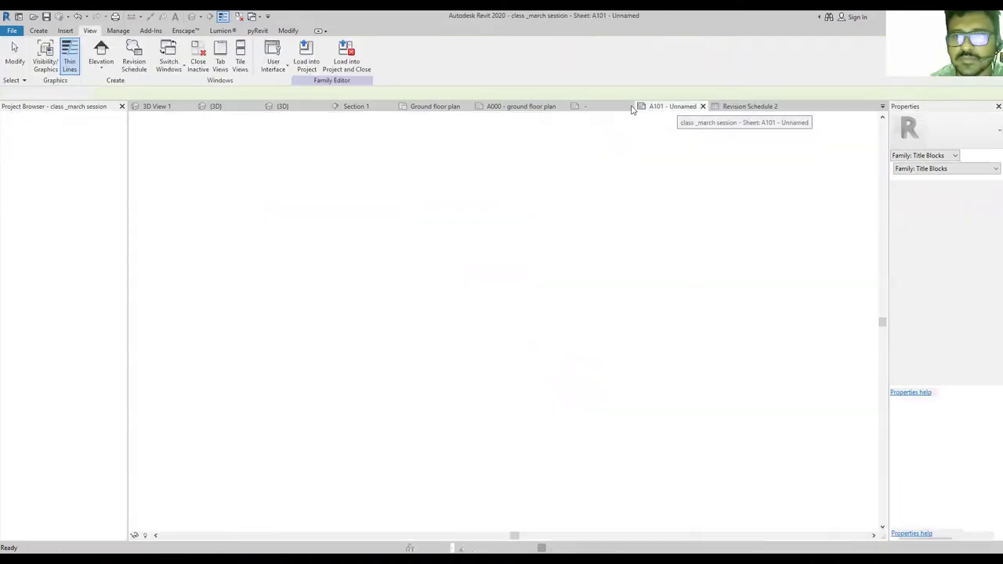
pyautogui.click(580, 107)
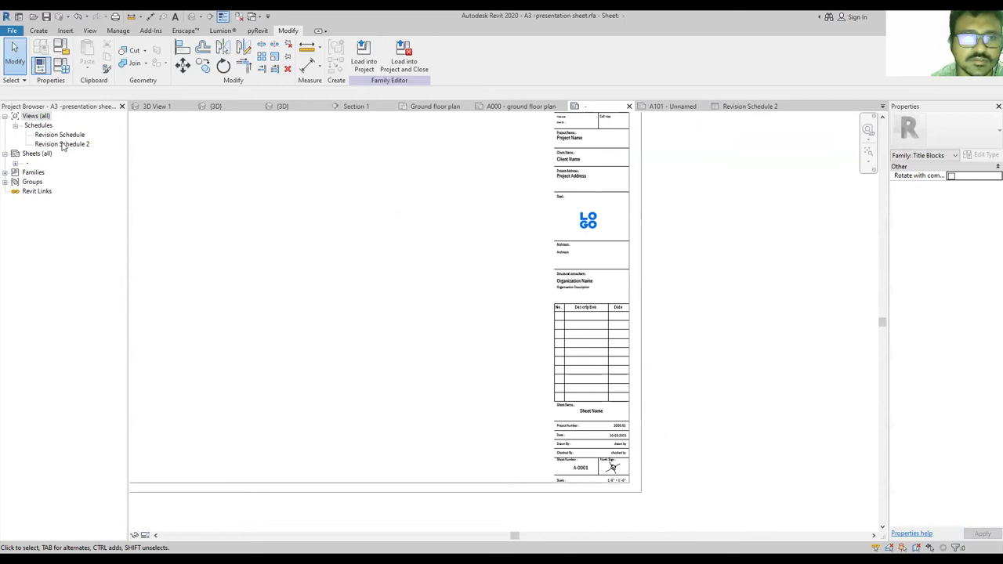
# Place Revision Schedule 2 on the title block sheet and adjust its position.
pyautogui.click(63, 145)
pyautogui.moveTo(63, 146); pyautogui.dragTo(389, 282)
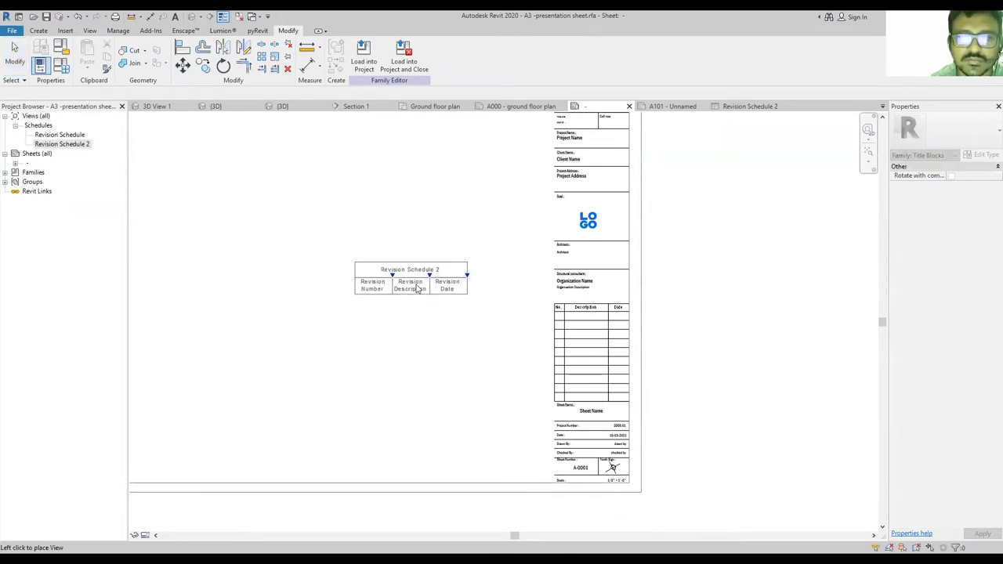
pyautogui.click(416, 285)
pyautogui.scroll(2, 458, 310)
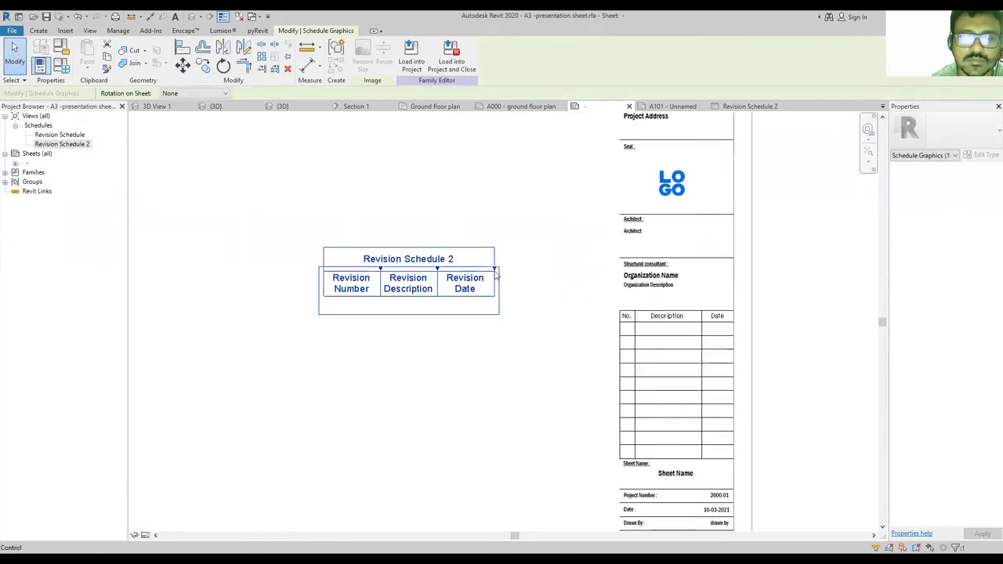
pyautogui.moveTo(496, 271)
pyautogui.mouseDown()
pyautogui.moveTo(470, 265)
pyautogui.moveTo(515, 272)
pyautogui.moveTo(487, 269)
pyautogui.mouseUp()
pyautogui.moveTo(393, 276); pyautogui.dragTo(393, 276)
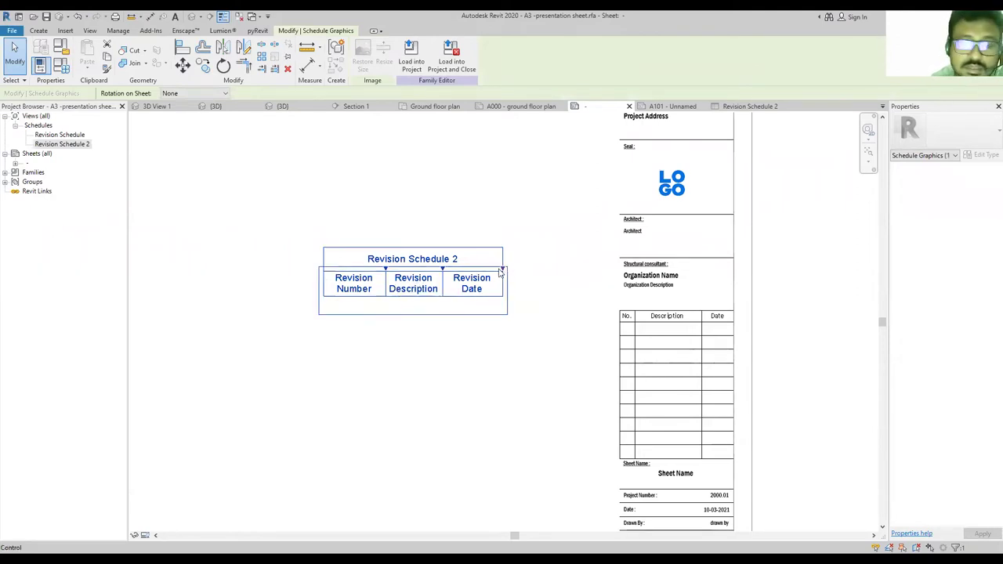
# Narrow the Revision Date column slightly and show Revision Schedule 2's properties.
pyautogui.moveTo(502, 269); pyautogui.dragTo(499, 270)
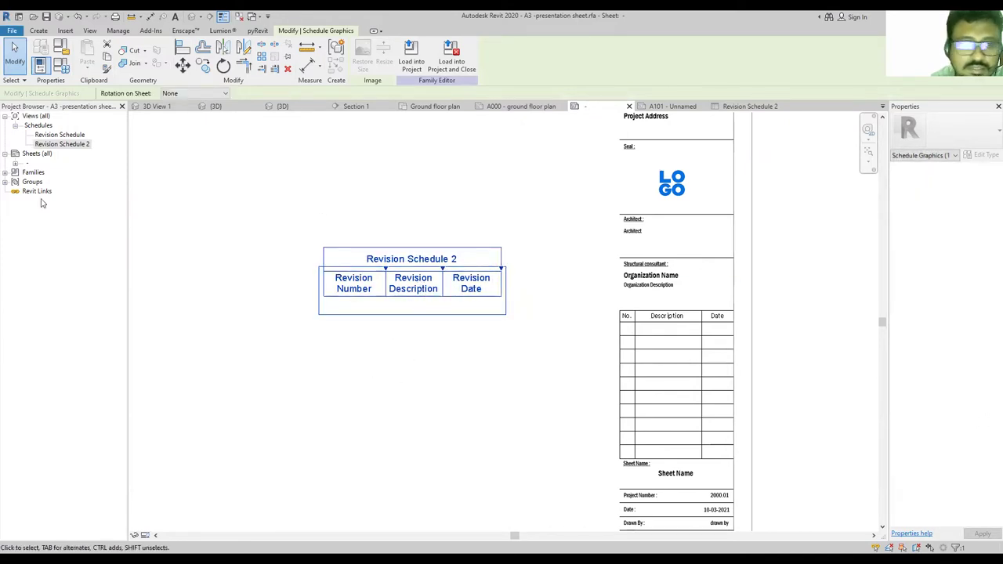
pyautogui.click(64, 145)
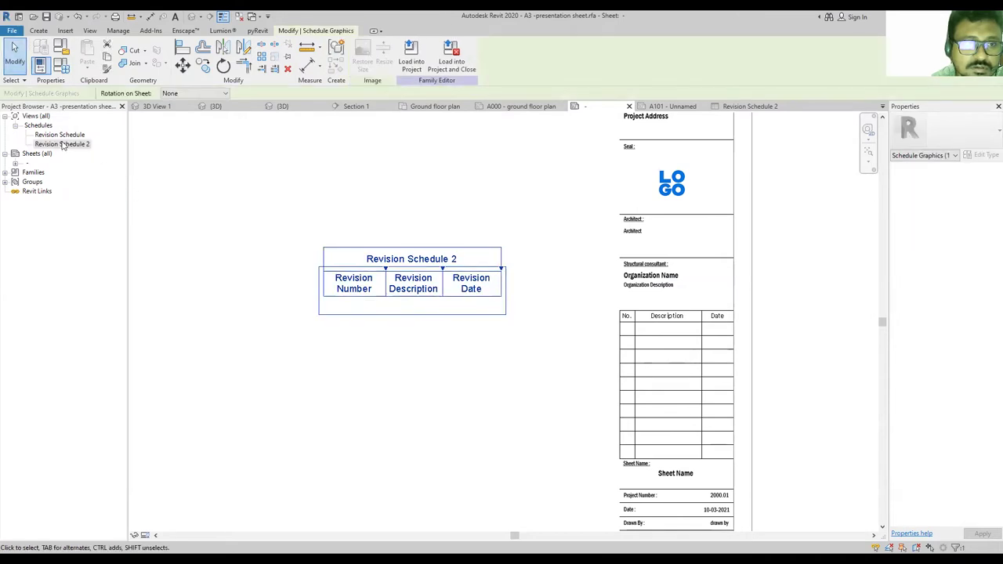
pyautogui.click(62, 145)
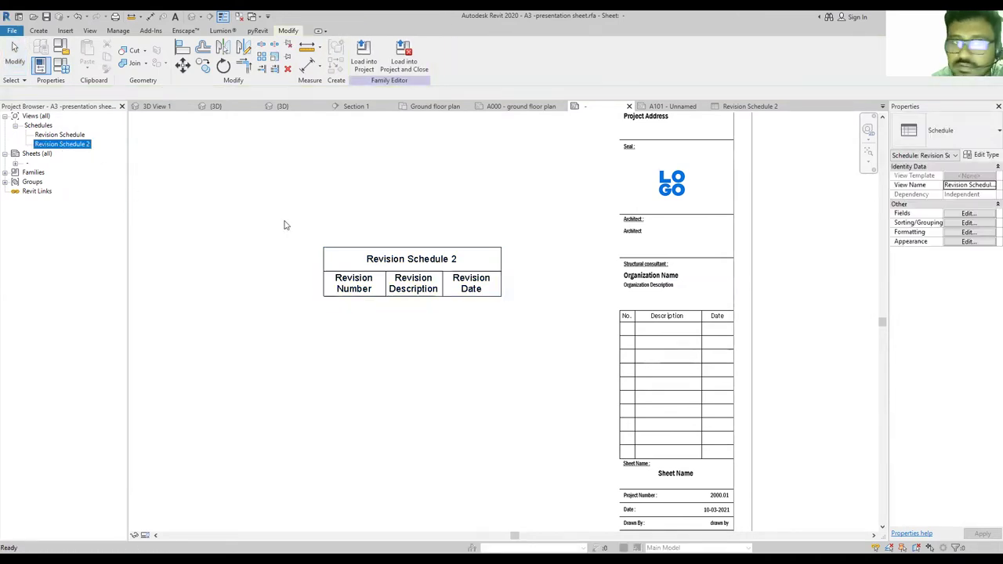
# Set Revision Schedule 2's appearance height to User defined.
pyautogui.click(968, 241)
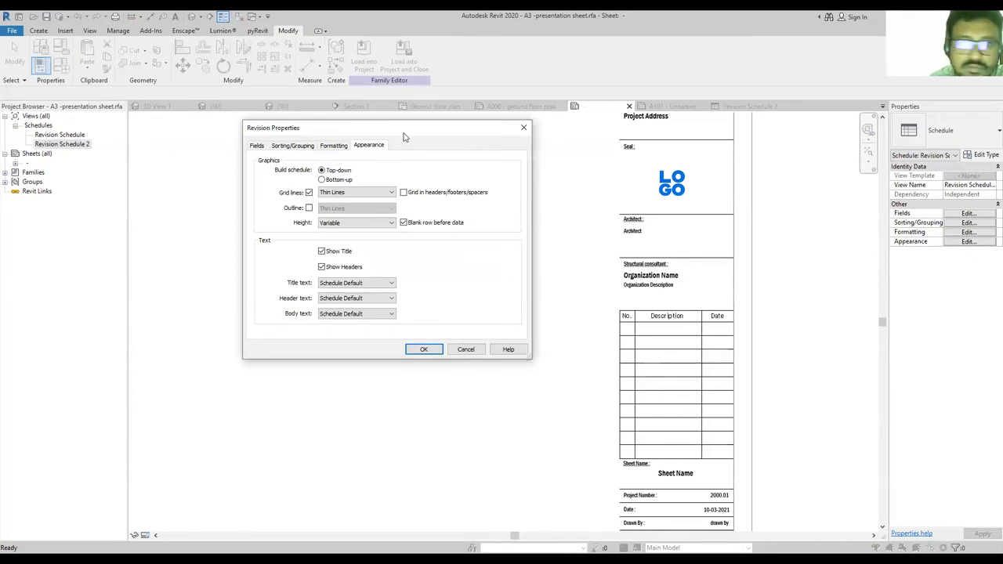
pyautogui.click(344, 224)
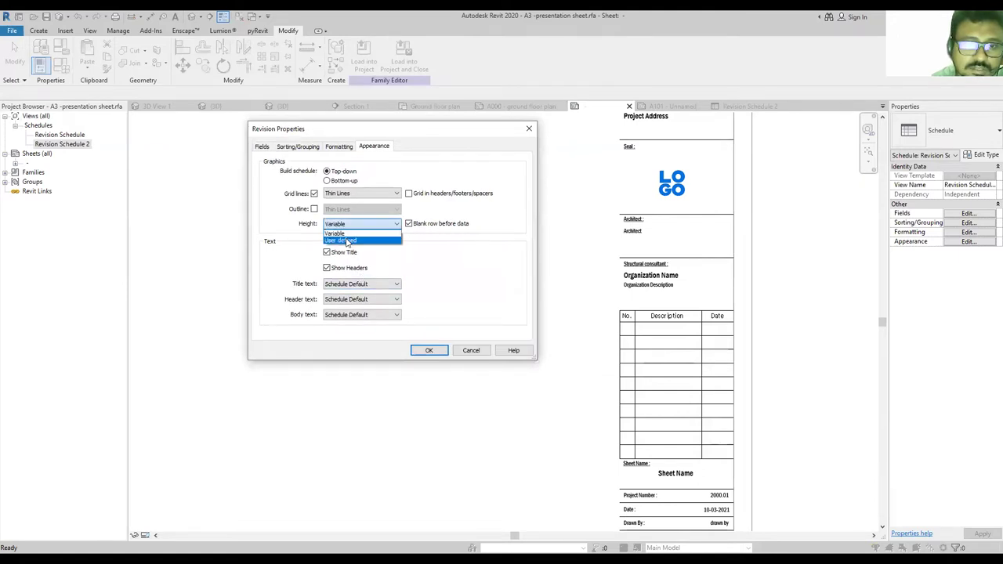
pyautogui.click(347, 240)
pyautogui.click(431, 350)
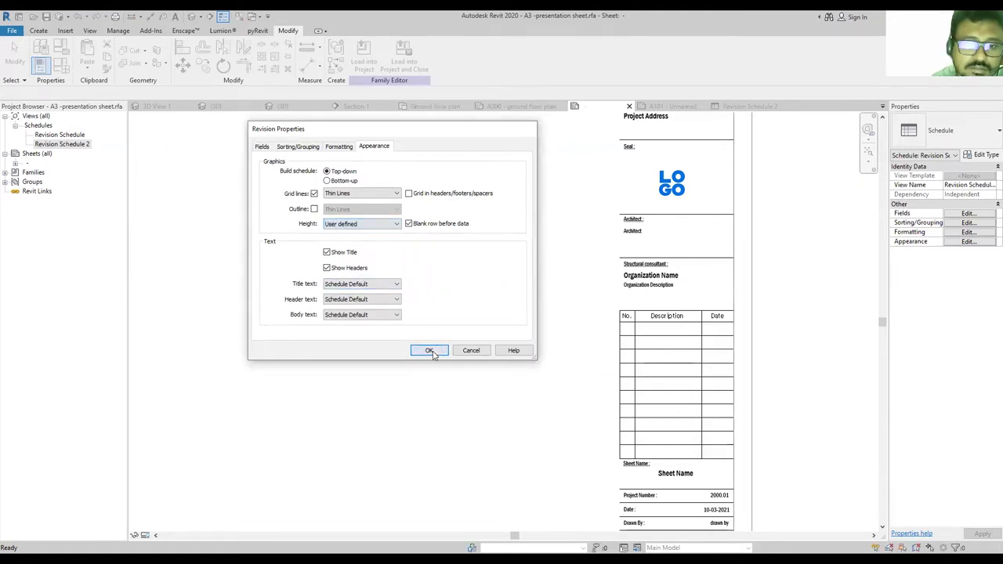
# Stretch the schedule down to add empty rows, then delete it from the sheet.
pyautogui.click(445, 256)
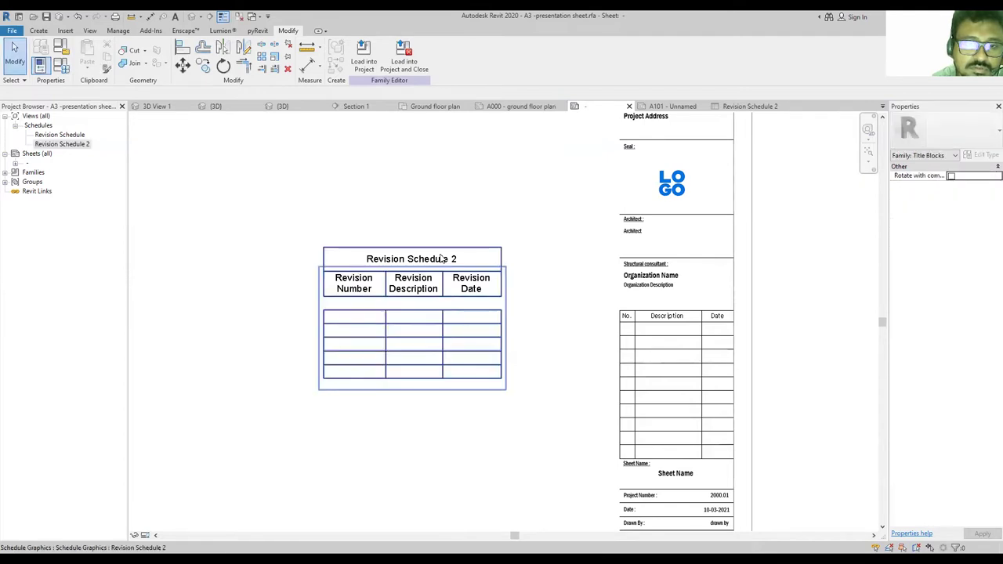
pyautogui.moveTo(413, 391); pyautogui.dragTo(413, 528)
pyautogui.scroll(-3, 470, 329)
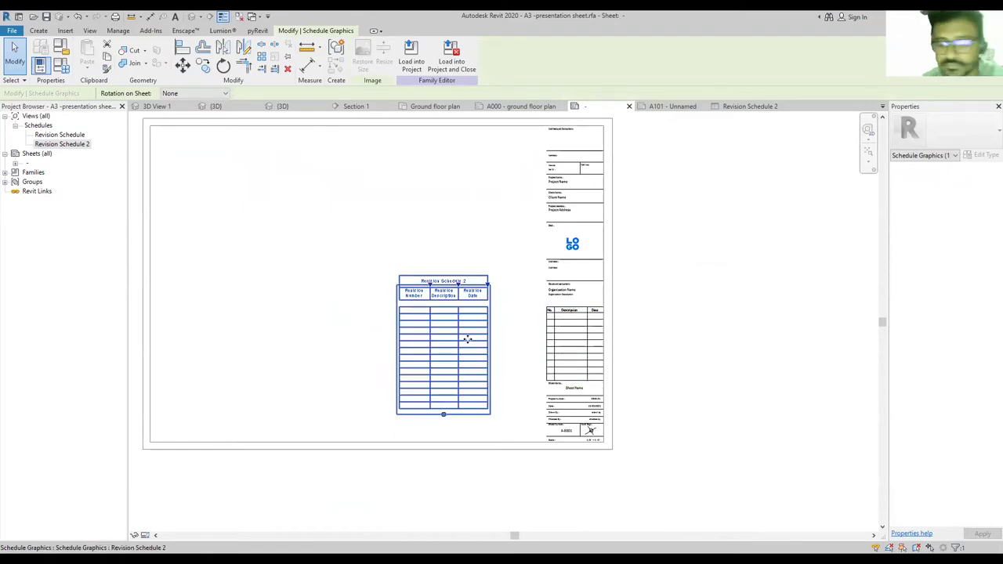
pyautogui.press('Delete')
pyautogui.scroll(4, 547, 331)
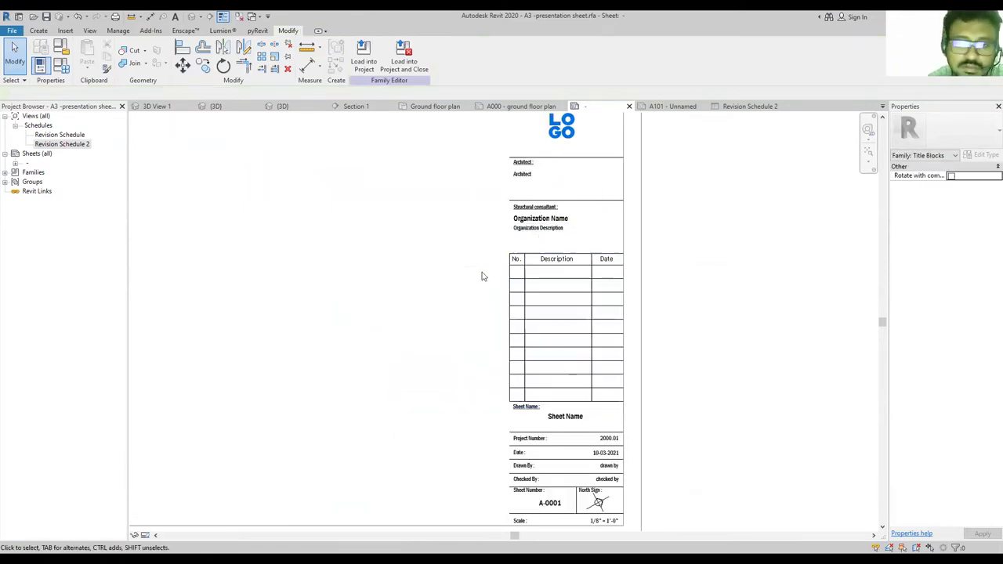
pyautogui.scroll(-4, 619, 360)
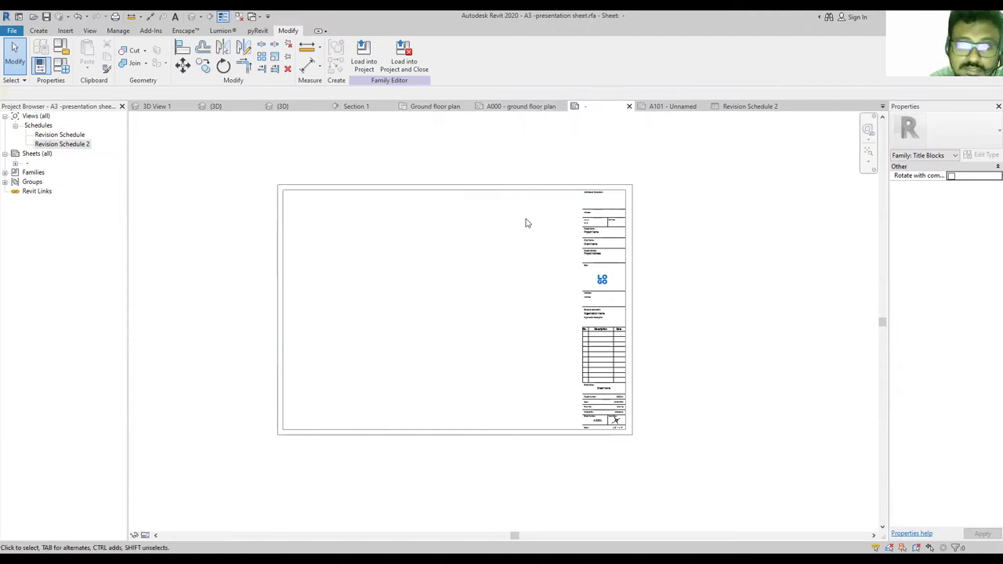
pyautogui.scroll(-1, 410, 267)
pyautogui.moveTo(411, 267); pyautogui.dragTo(367, 259, button='middle')
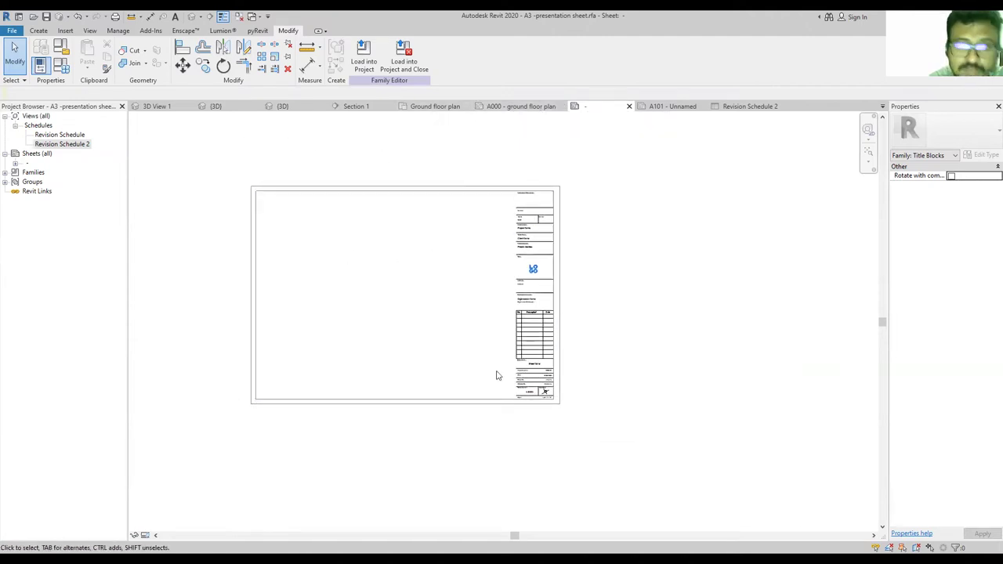
pyautogui.click(429, 192)
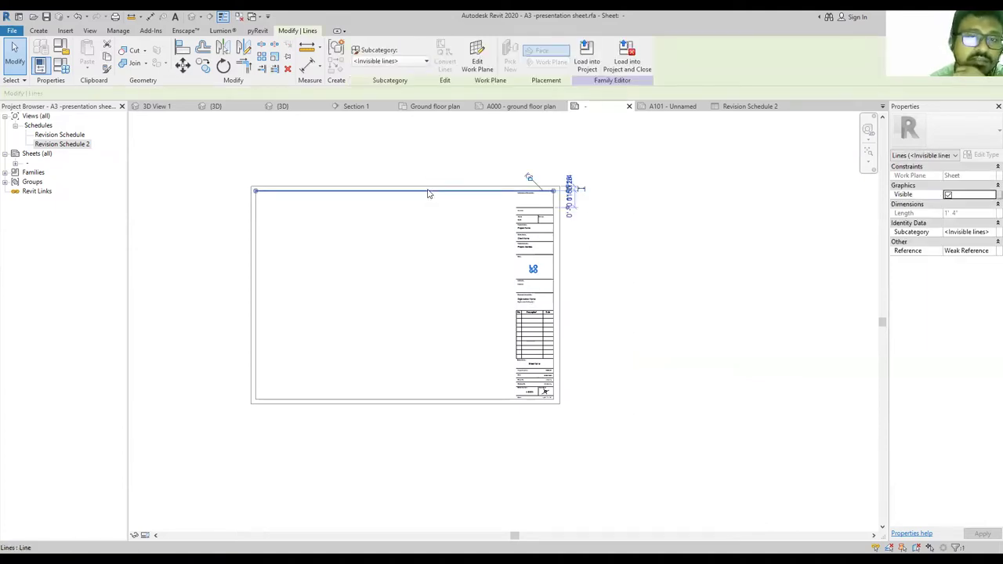
pyautogui.click(523, 107)
pyautogui.scroll(-3, 549, 420)
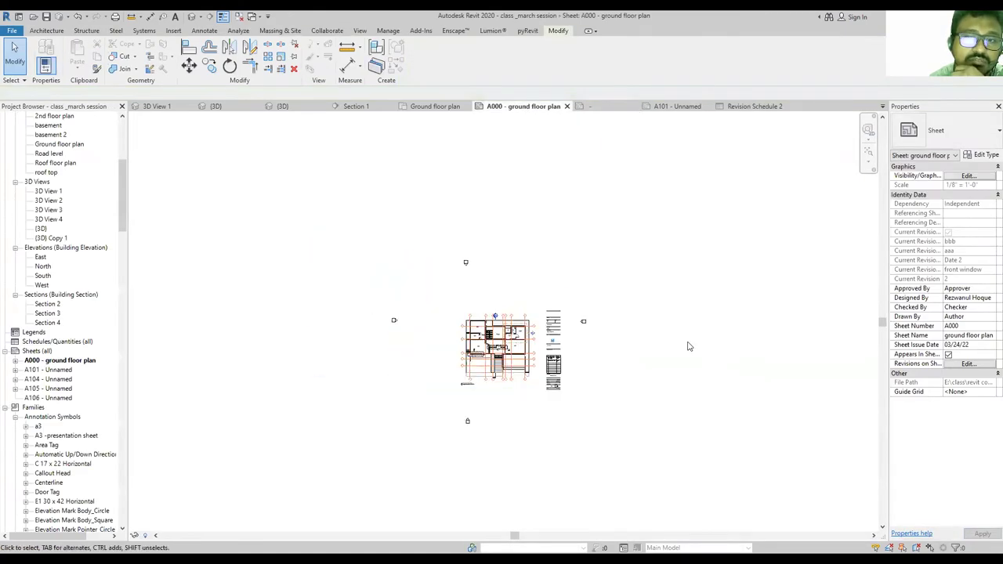
pyautogui.scroll(3, 402, 430)
pyautogui.scroll(-2, 684, 323)
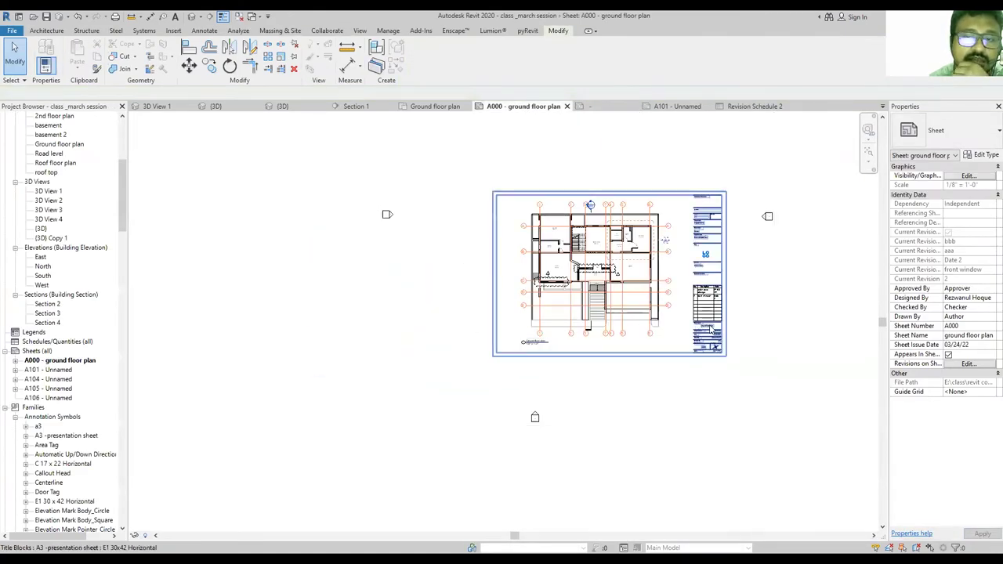
pyautogui.click(710, 329)
pyautogui.scroll(3, 642, 203)
pyautogui.scroll(-3, 596, 222)
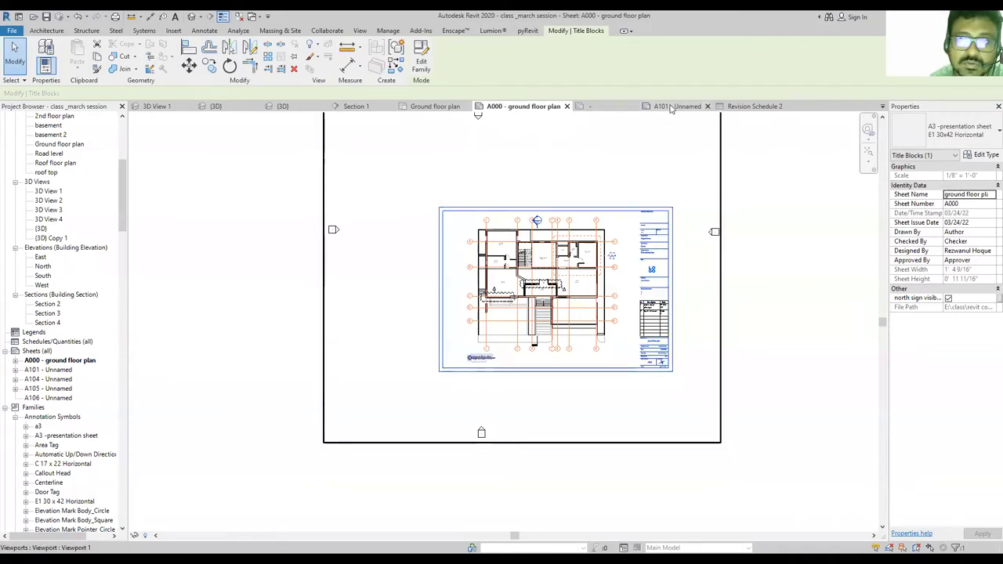
pyautogui.click(589, 106)
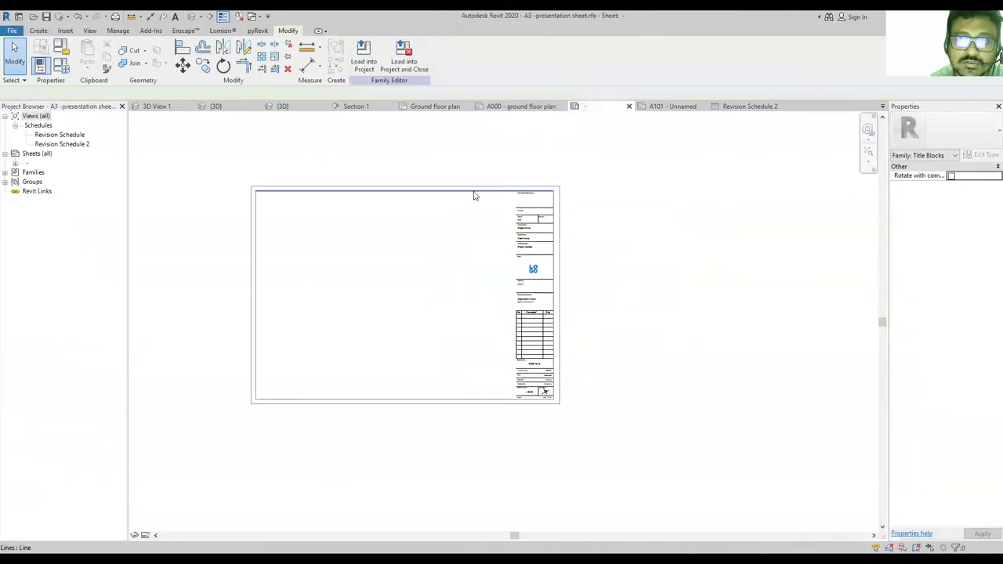
pyautogui.click(473, 195)
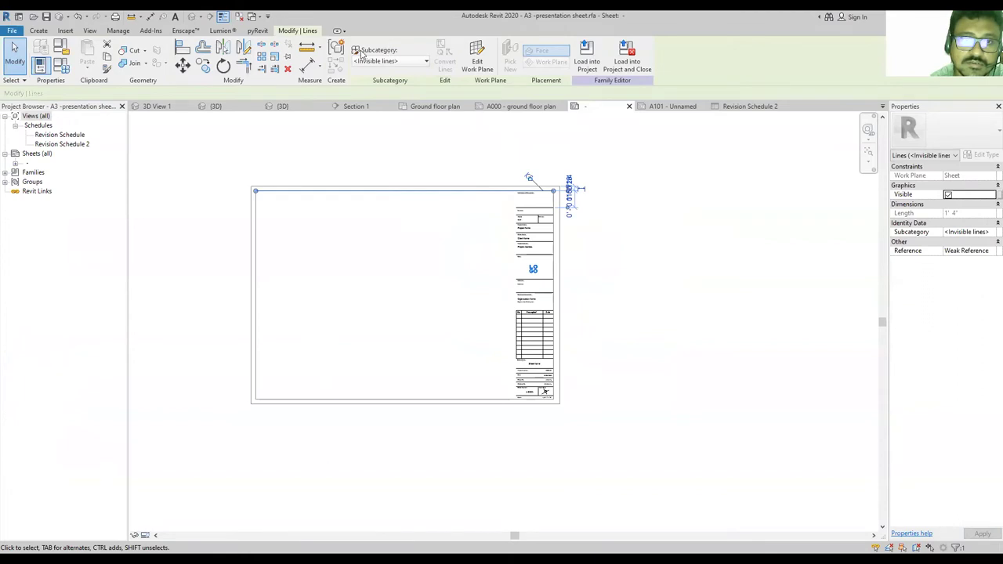
pyautogui.click(386, 61)
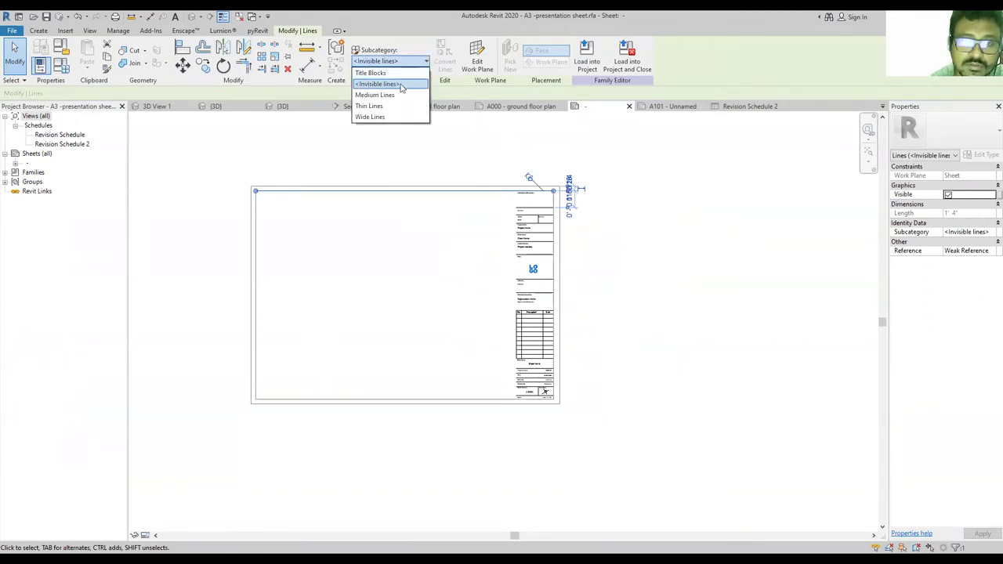
pyautogui.click(400, 84)
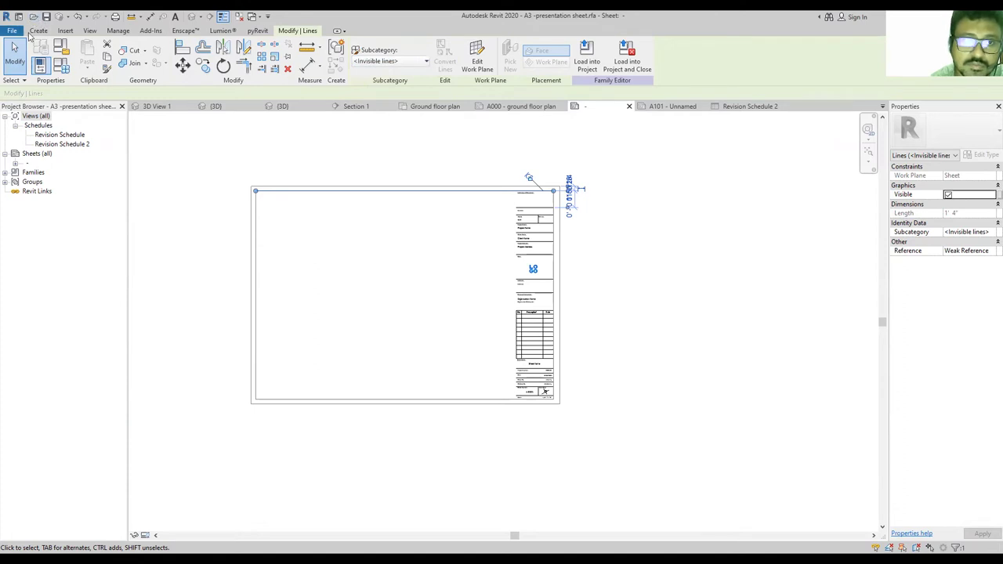
pyautogui.click(36, 32)
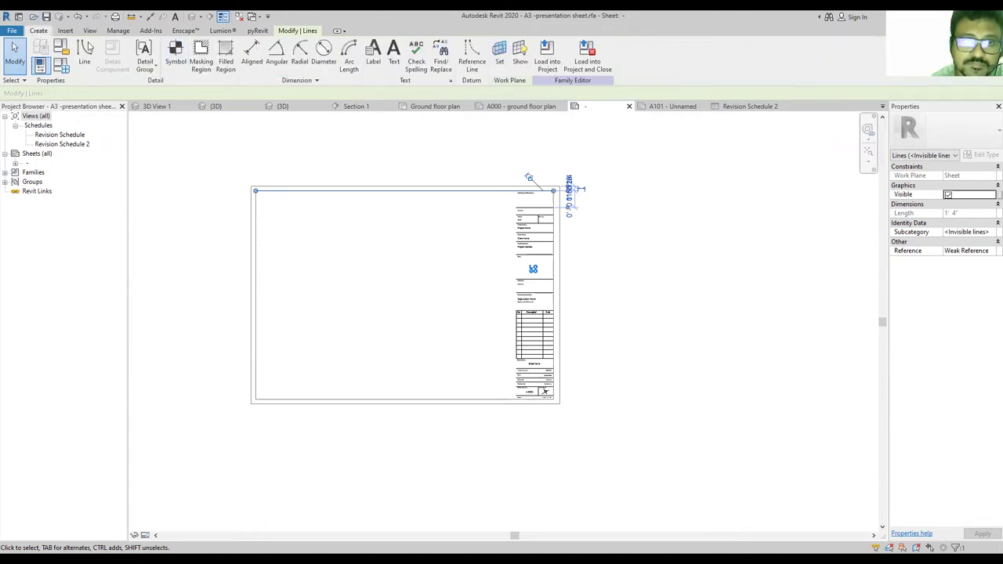
pyautogui.click(84, 52)
pyautogui.click(394, 192)
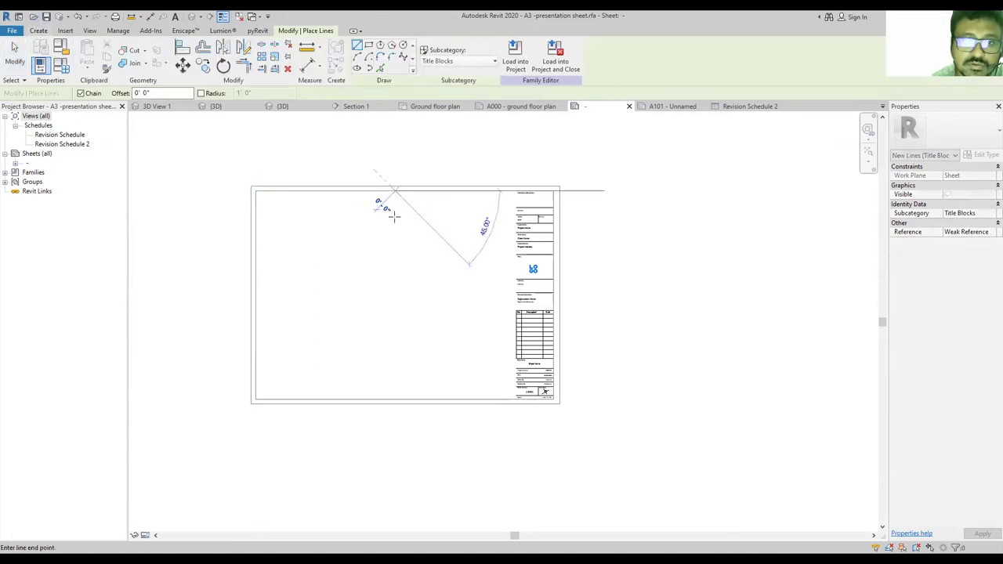
pyautogui.click(395, 399)
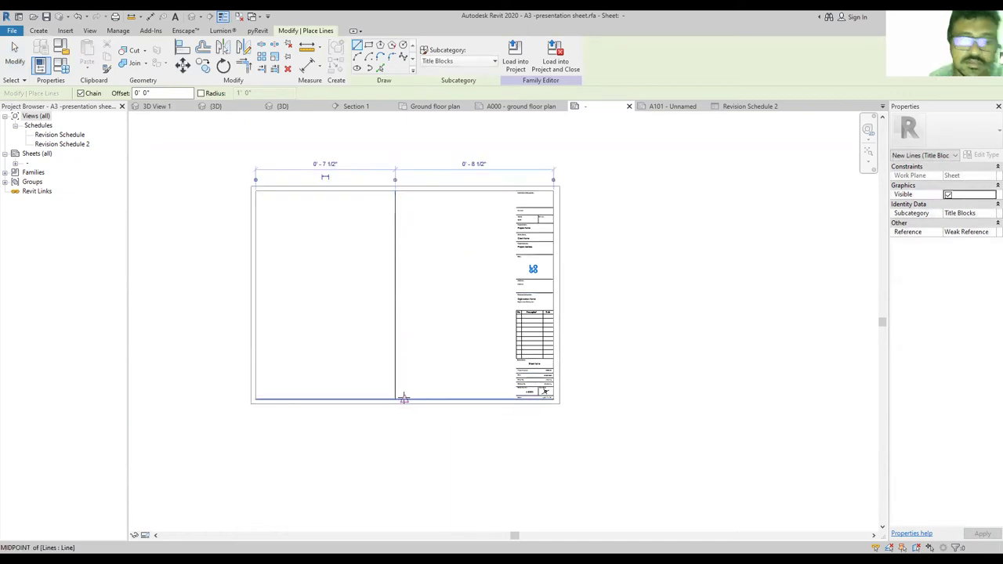
pyautogui.press('Escape')
pyautogui.press('Escape')
pyautogui.click(396, 261)
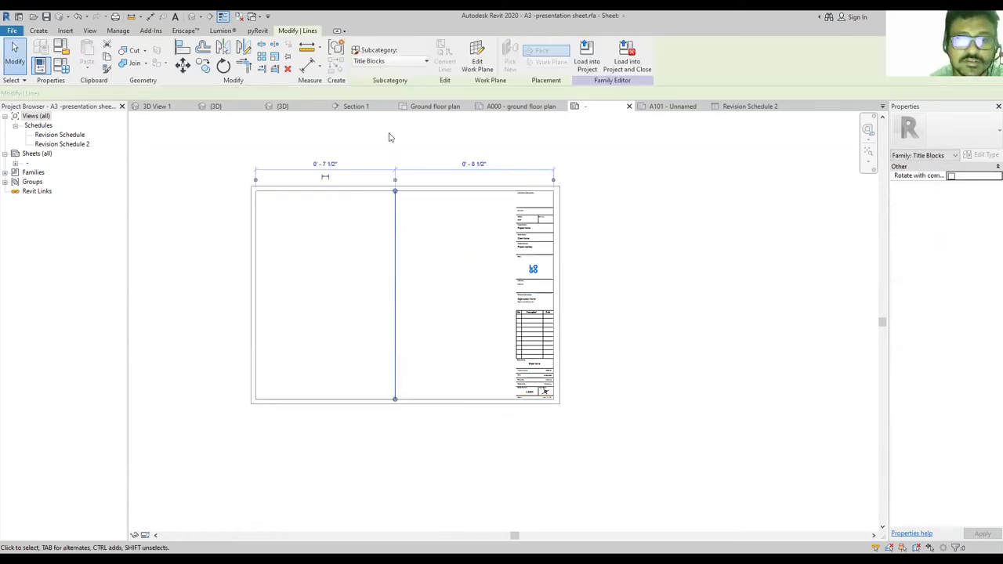
pyautogui.click(405, 61)
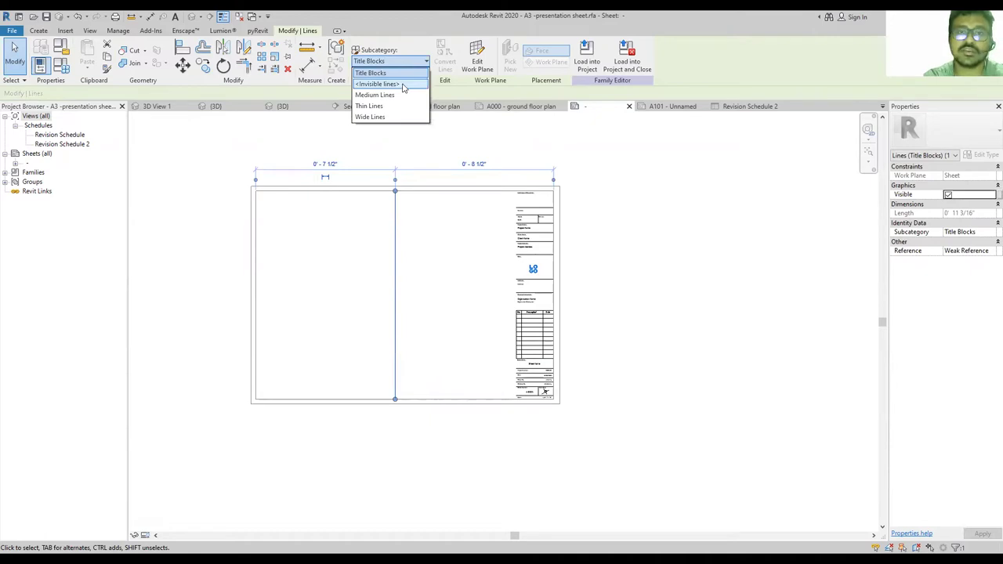
pyautogui.click(403, 83)
pyautogui.click(430, 258)
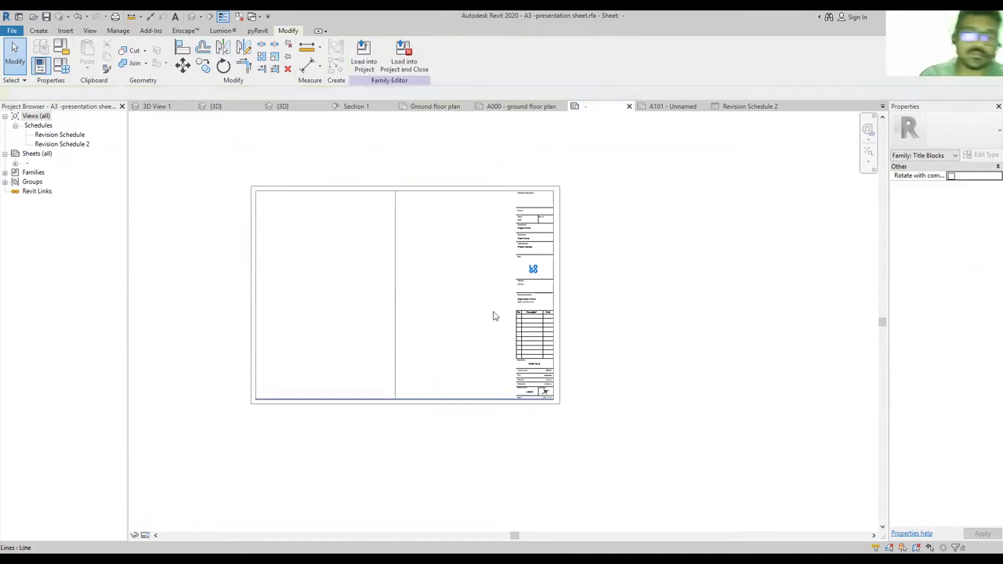
pyautogui.click(533, 106)
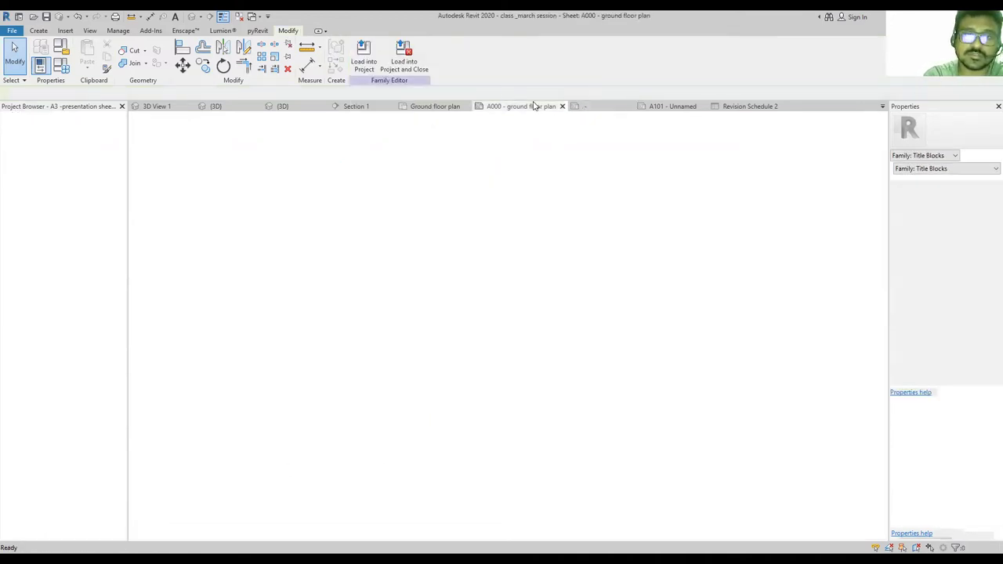
pyautogui.click(586, 107)
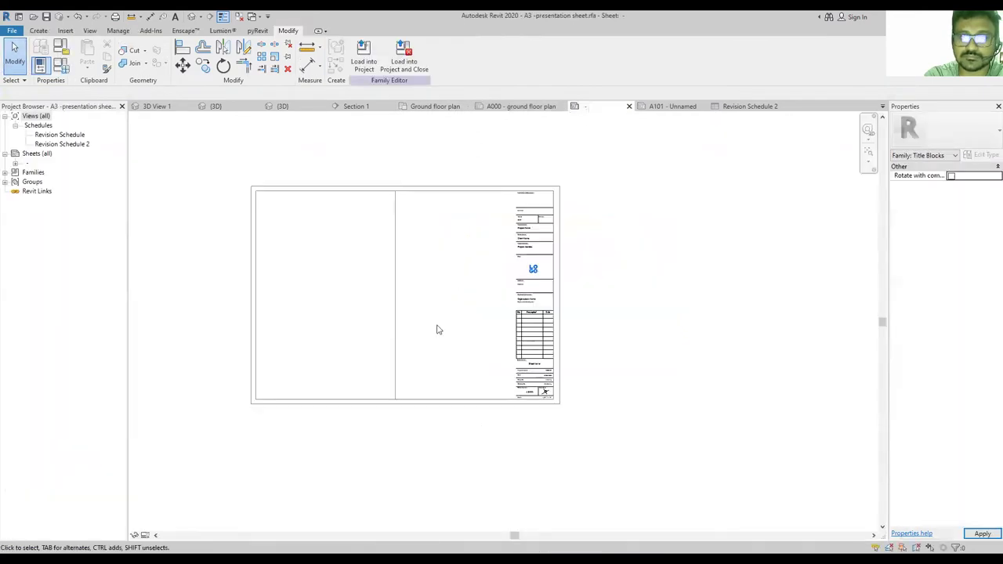
pyautogui.click(396, 299)
pyautogui.press('Delete')
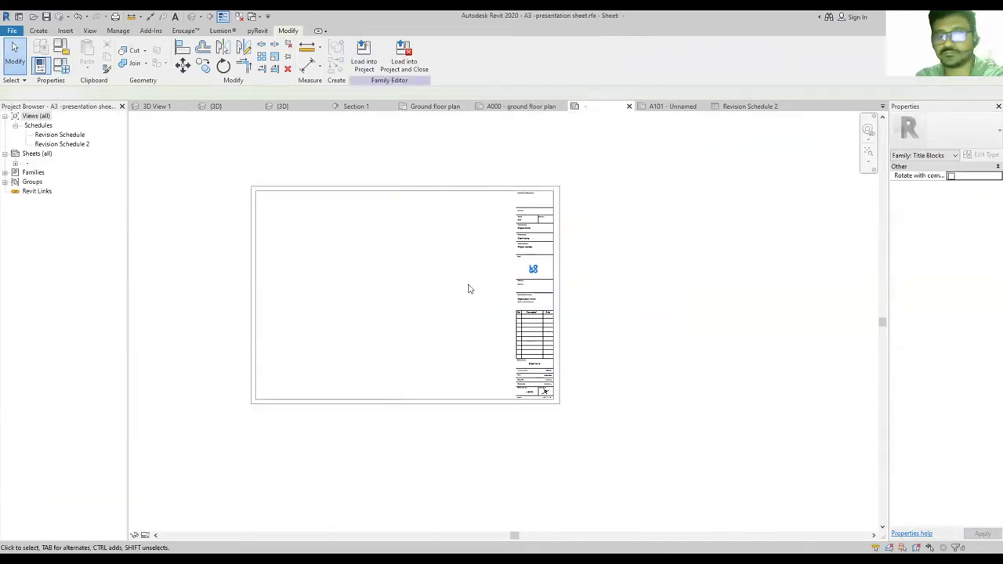
# Open and pan the Ground floor plan view, then start the Architecture Wall tool.
pyautogui.click(443, 107)
pyautogui.scroll(-3, 462, 313)
pyautogui.scroll(4, 462, 313)
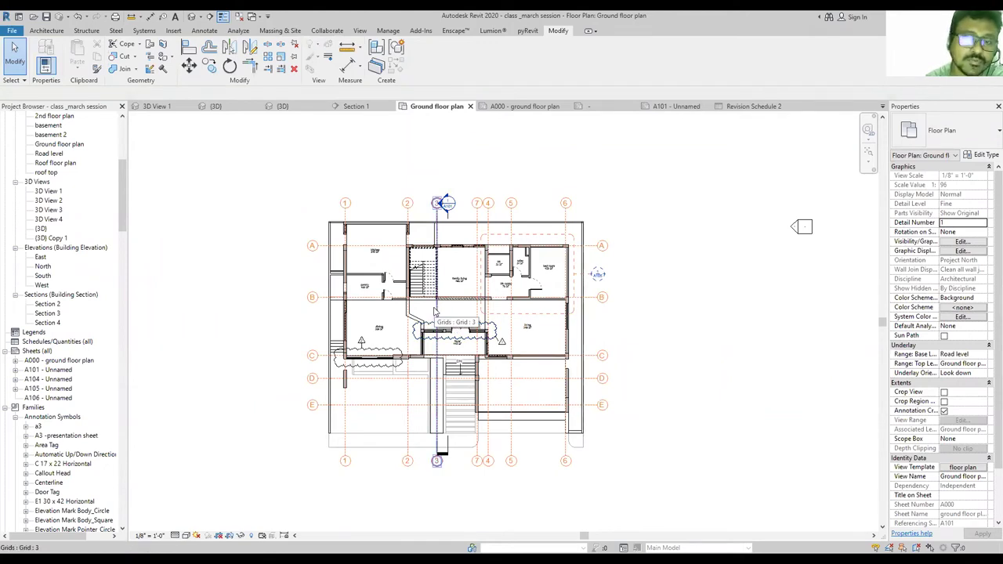
pyautogui.moveTo(673, 228); pyautogui.dragTo(552, 263, button='middle')
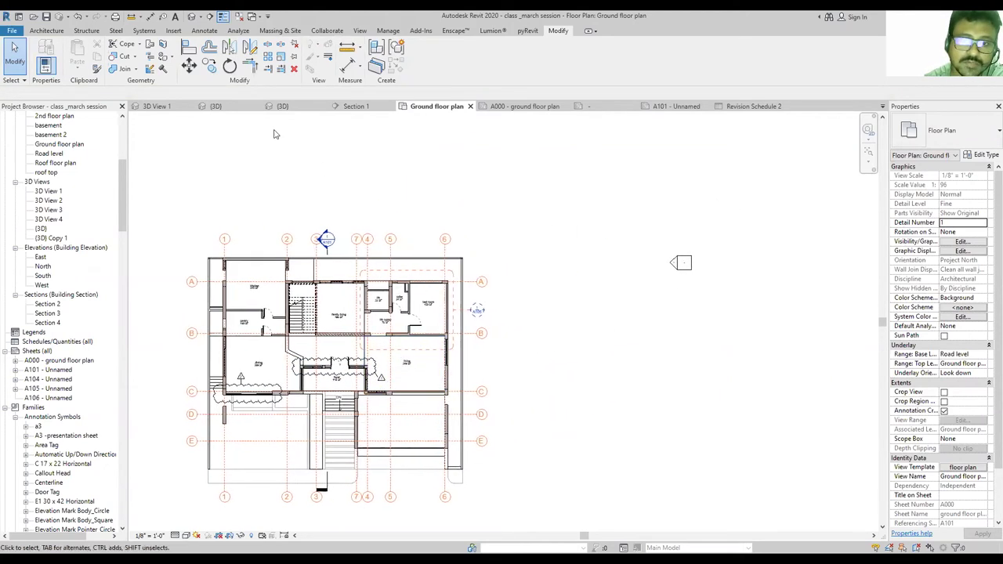
pyautogui.click(44, 31)
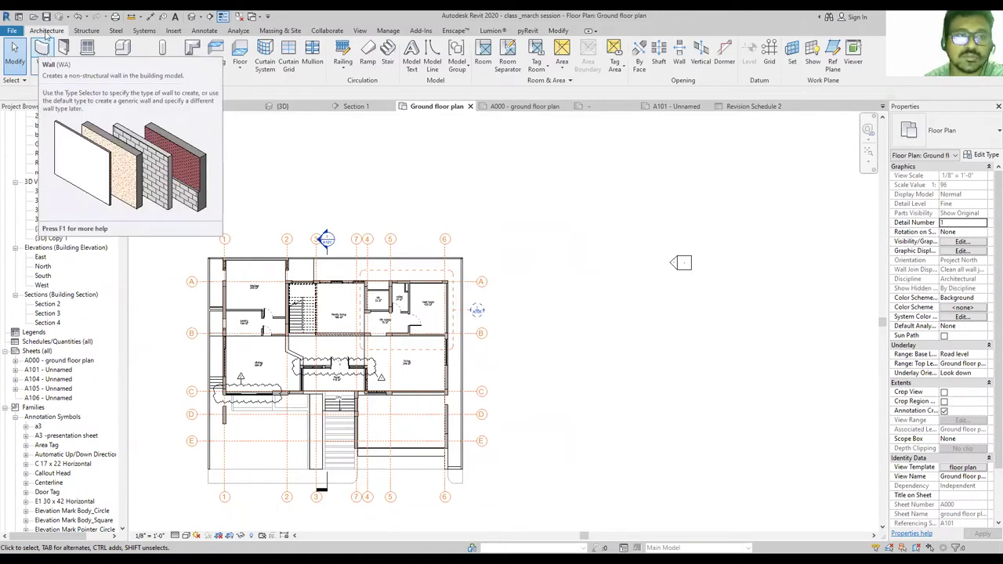
pyautogui.click(46, 38)
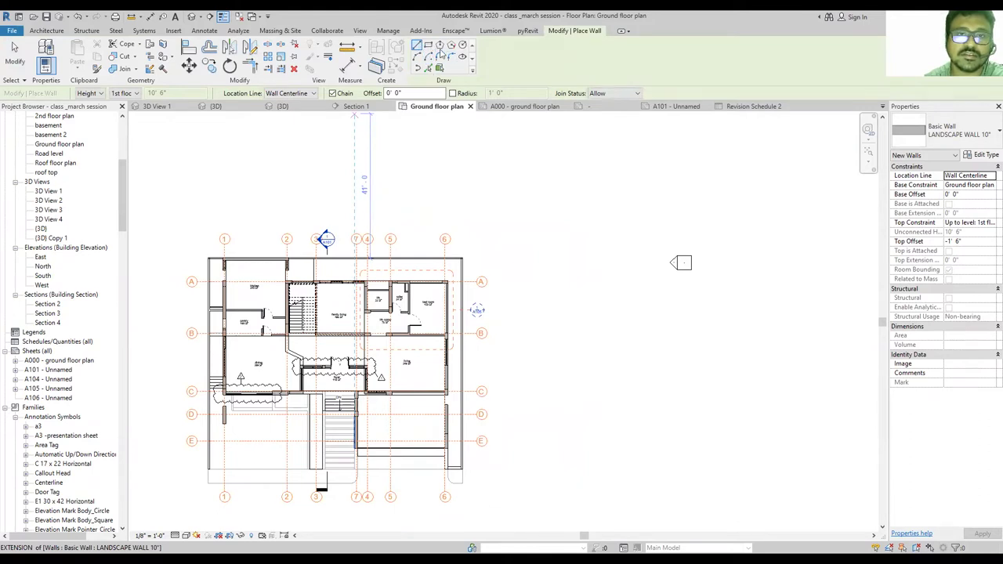
# Restart wall placement in Rectangle draw mode for LANDSCAPE WALL 10" walls.
pyautogui.click(439, 57)
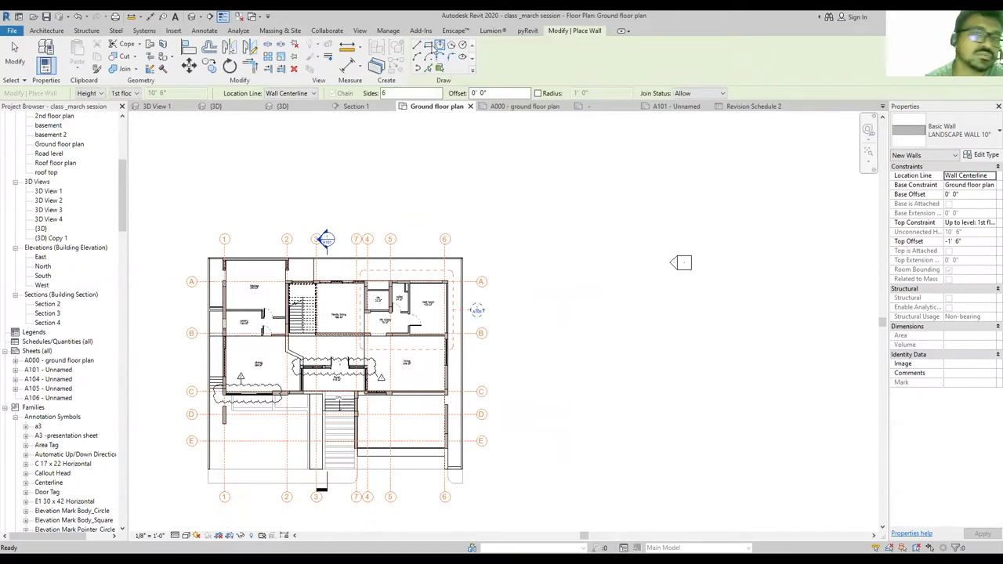
pyautogui.press('Escape')
pyautogui.press('Escape')
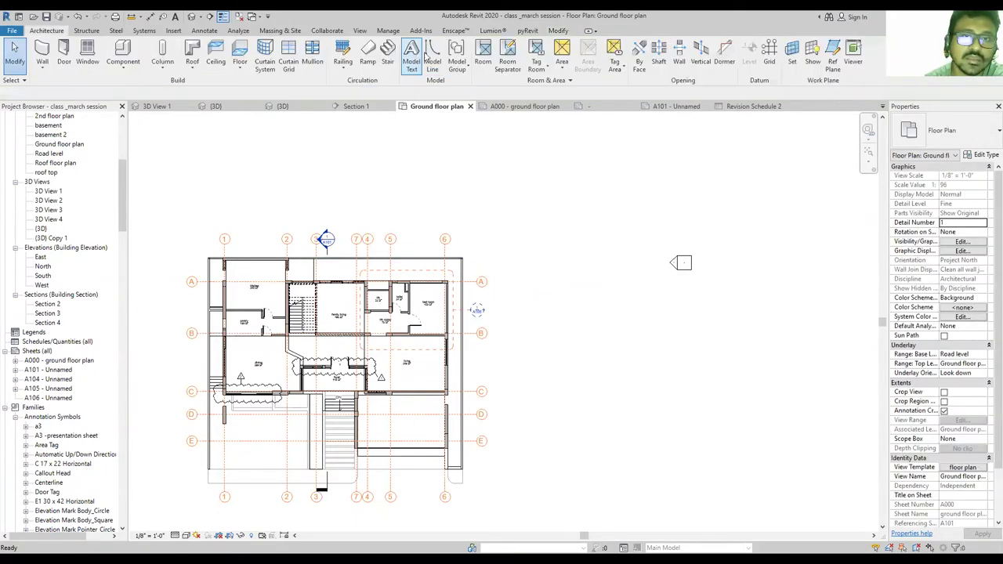
pyautogui.click(41, 53)
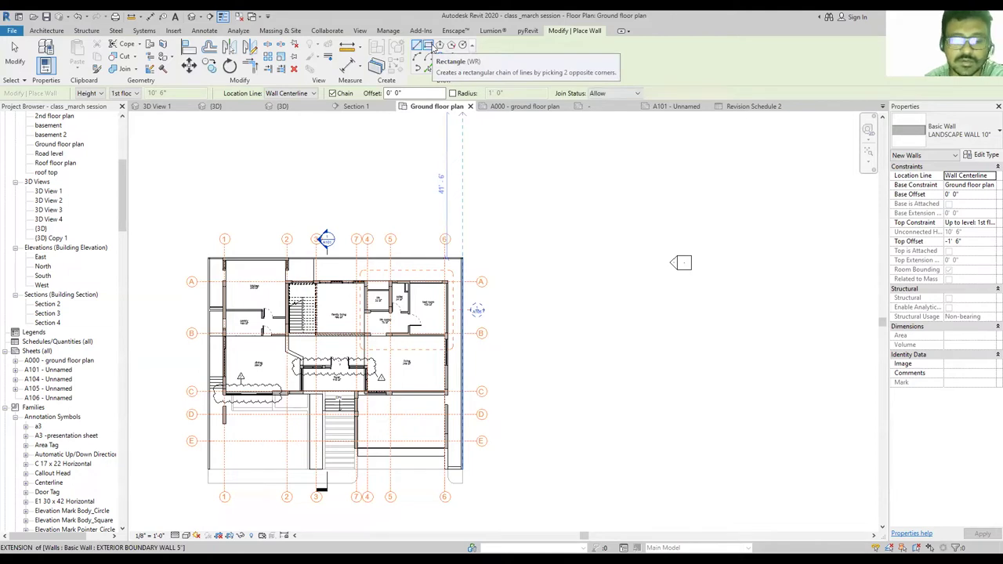
pyautogui.click(429, 46)
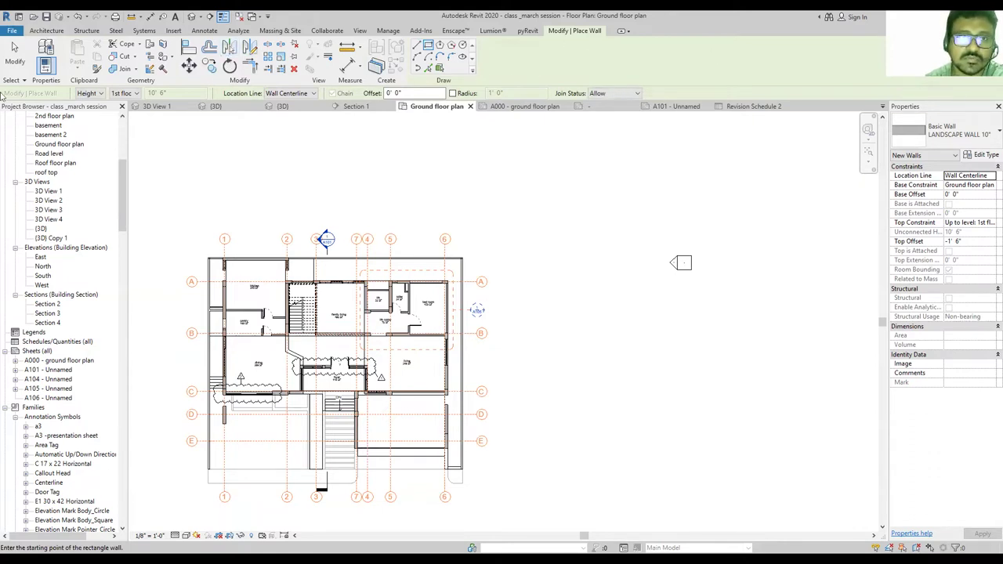
pyautogui.click(50, 31)
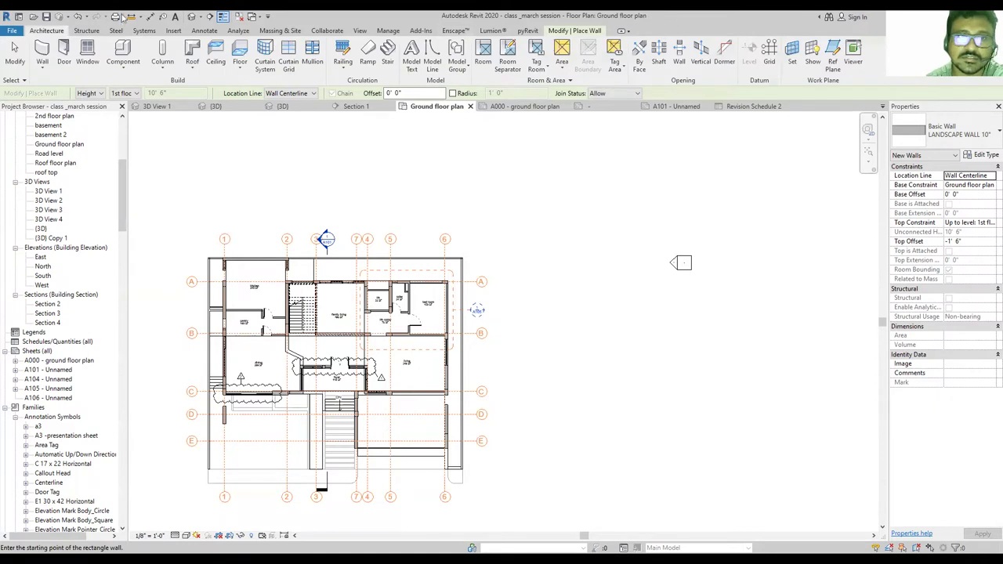
pyautogui.click(360, 31)
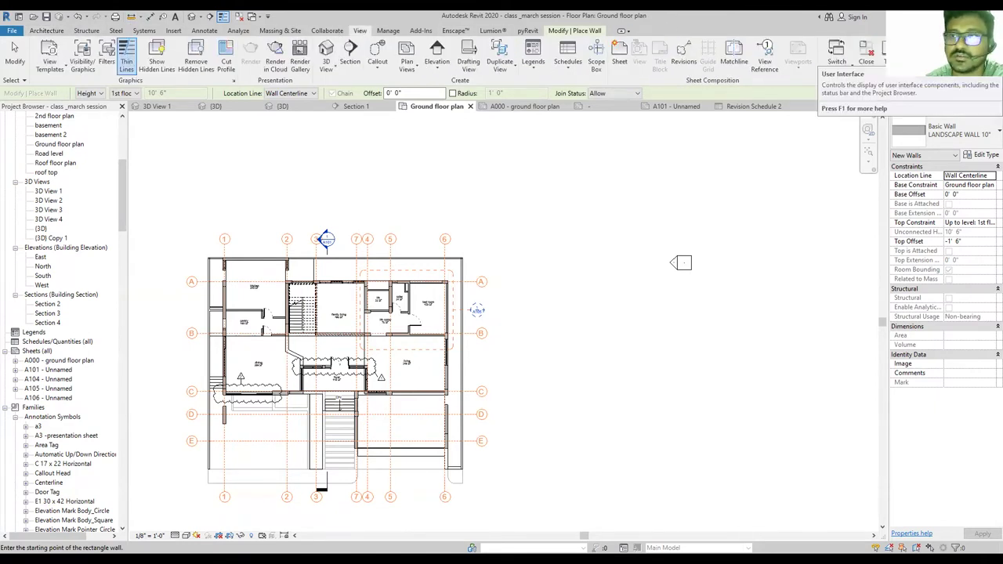
pyautogui.click(947, 72)
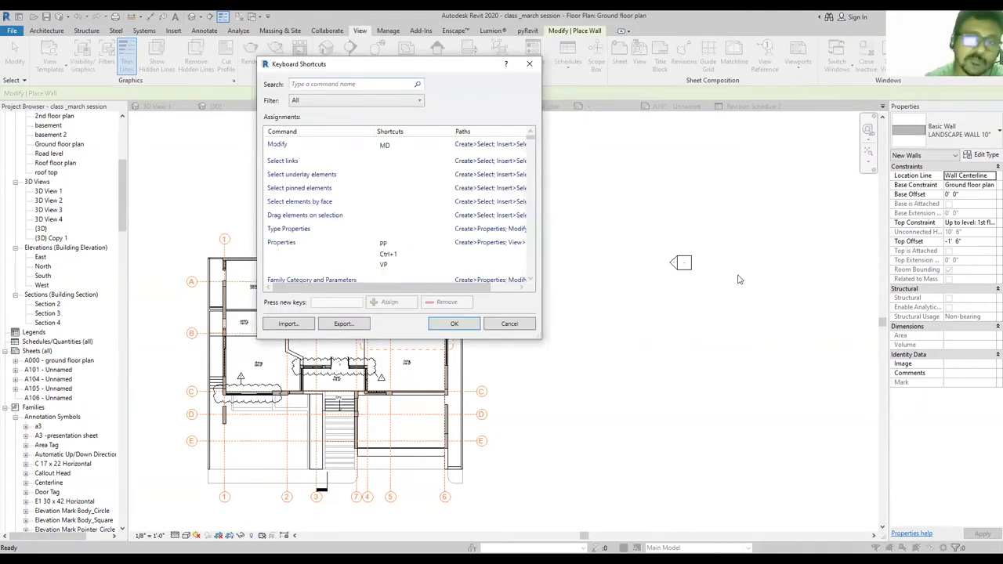
pyautogui.moveTo(530, 135)
pyautogui.mouseDown()
pyautogui.moveTo(532, 178)
pyautogui.moveTo(537, 130)
pyautogui.mouseUp()
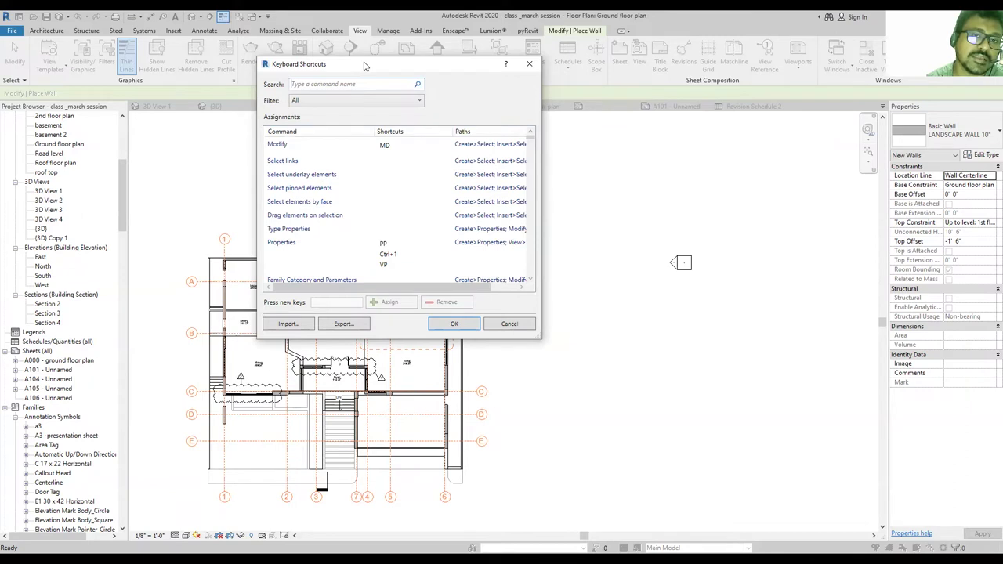
pyautogui.moveTo(365, 65); pyautogui.dragTo(642, 193)
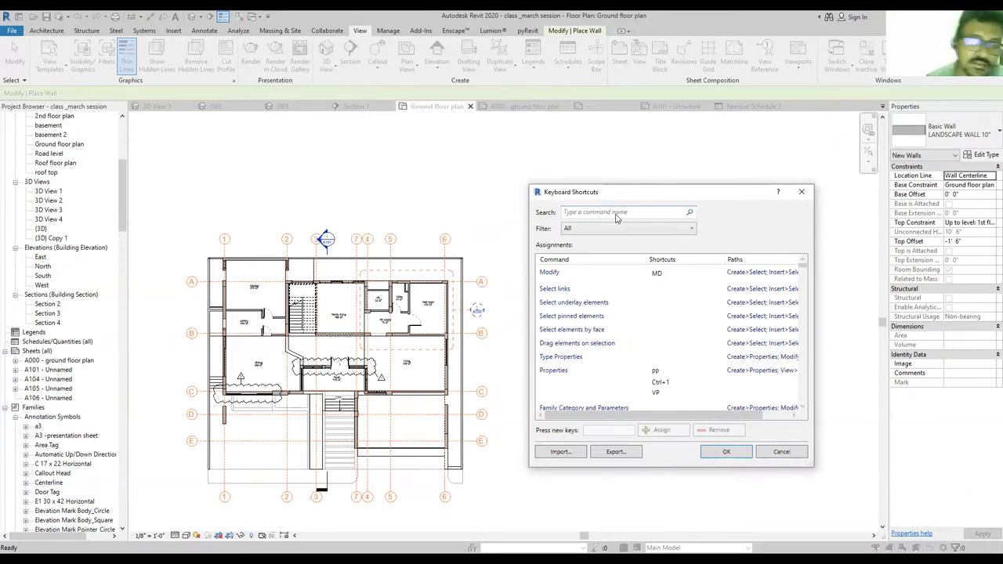
pyautogui.write('line')
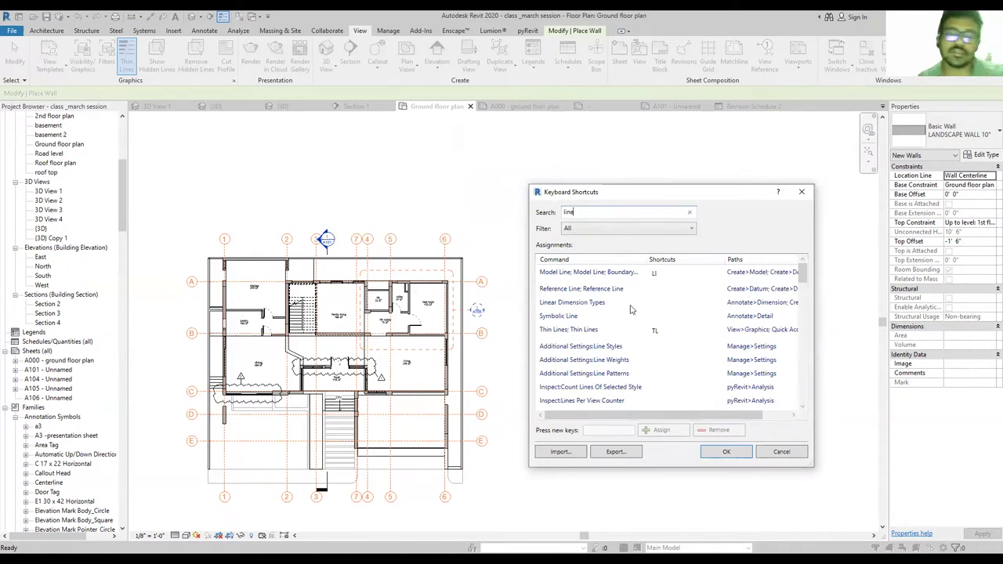
pyautogui.scroll(-3, 588, 339)
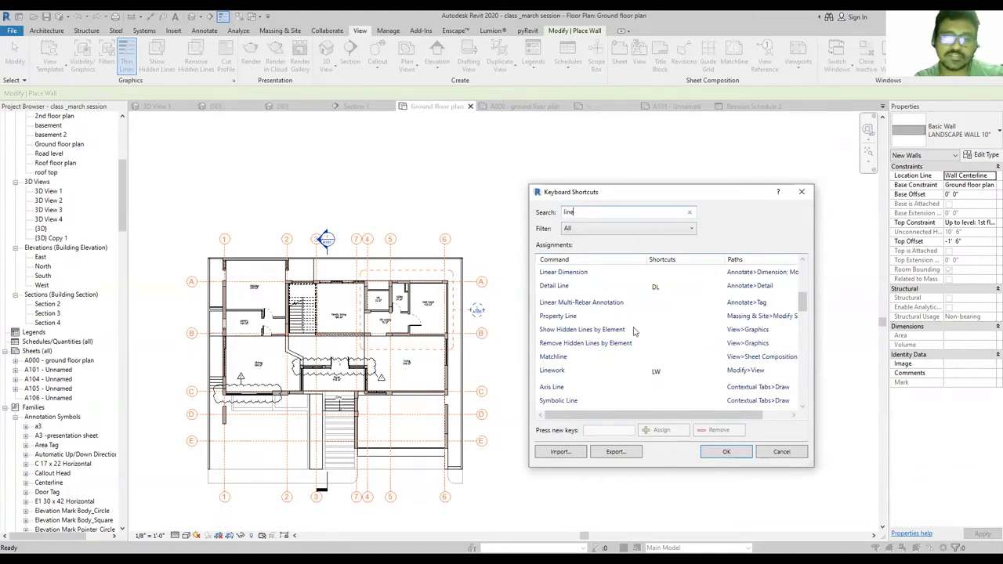
pyautogui.scroll(-5, 597, 357)
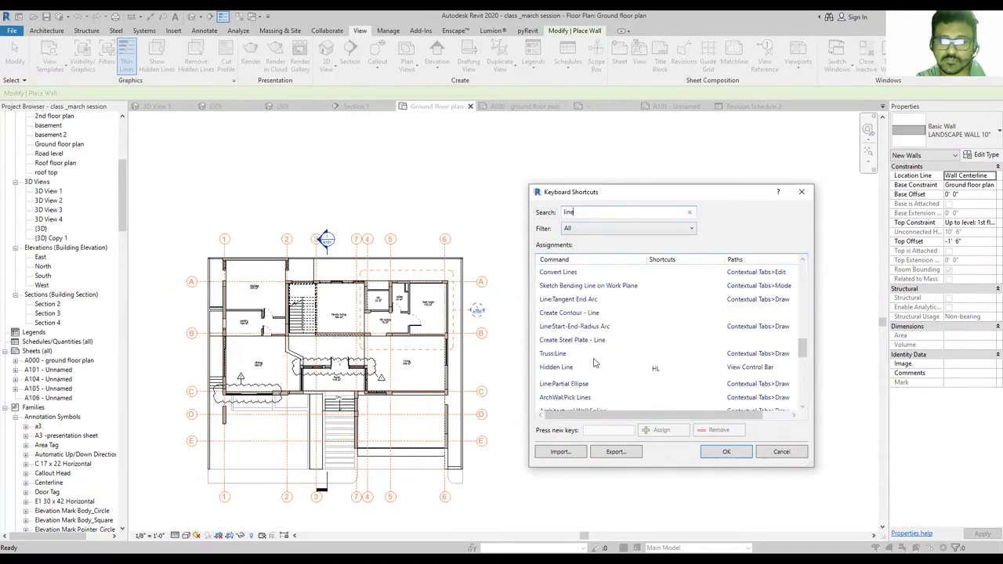
pyautogui.scroll(-5, 594, 359)
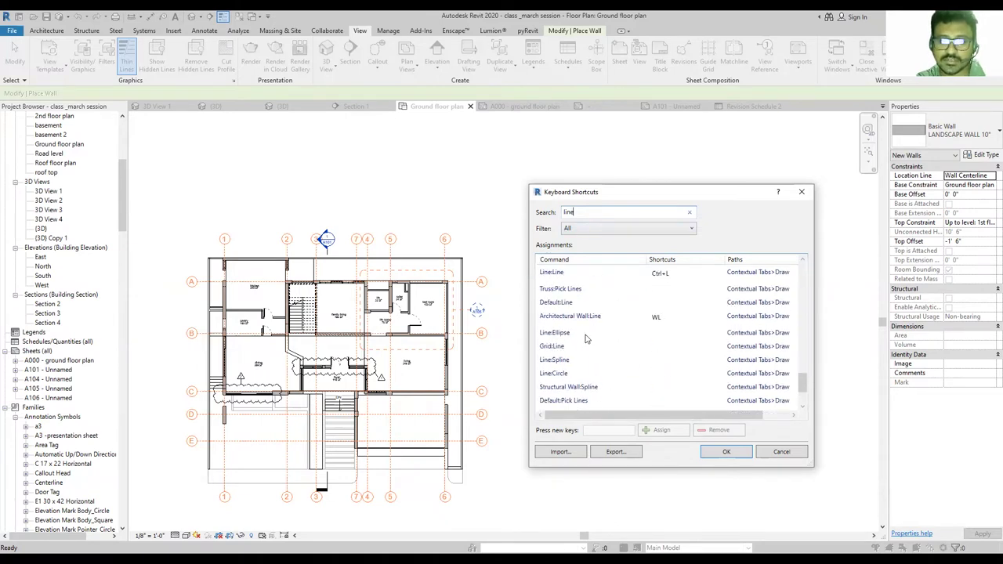
pyautogui.click(579, 317)
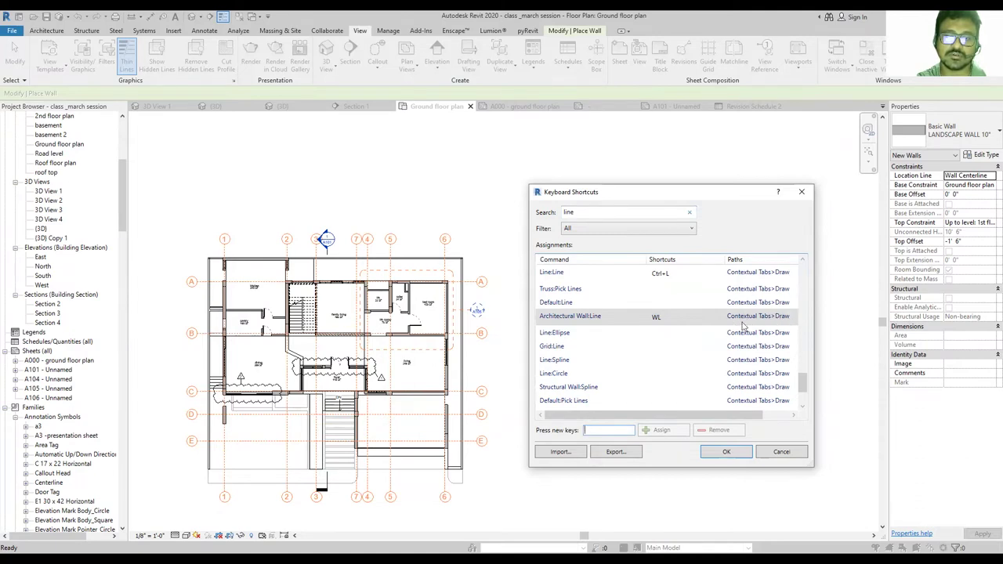
pyautogui.click(655, 317)
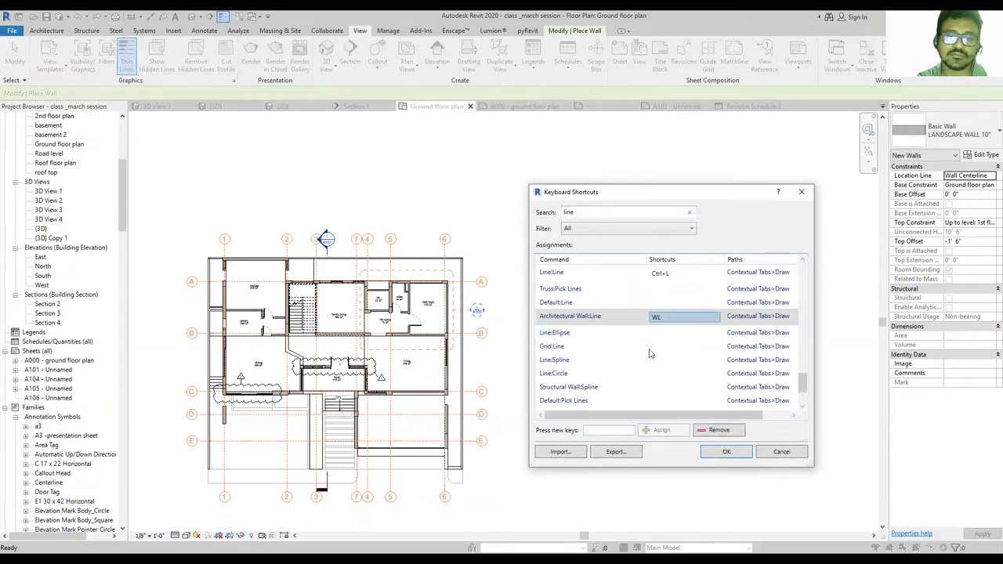
pyautogui.click(600, 431)
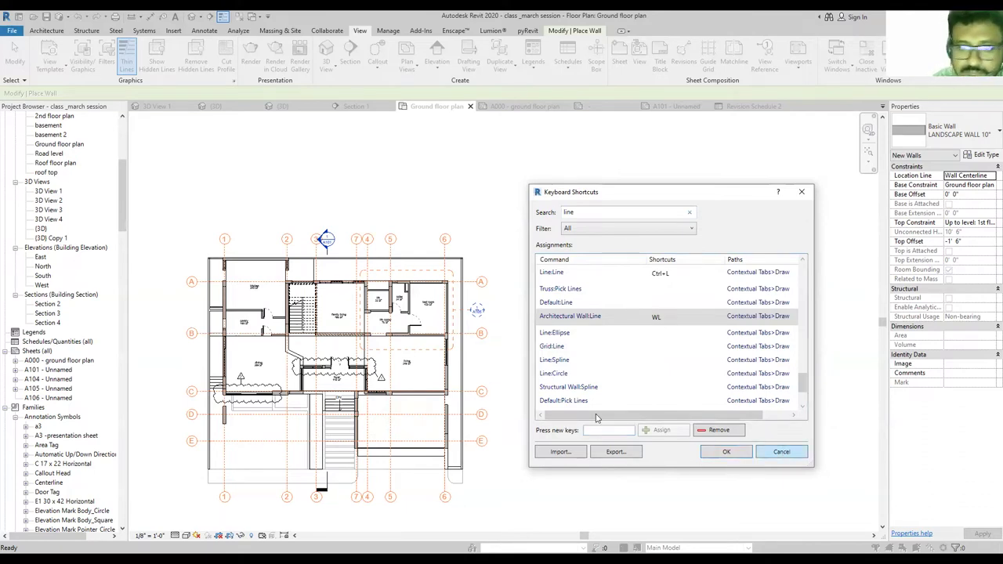
pyautogui.click(782, 452)
pyautogui.click(579, 328)
pyautogui.scroll(-4, 561, 302)
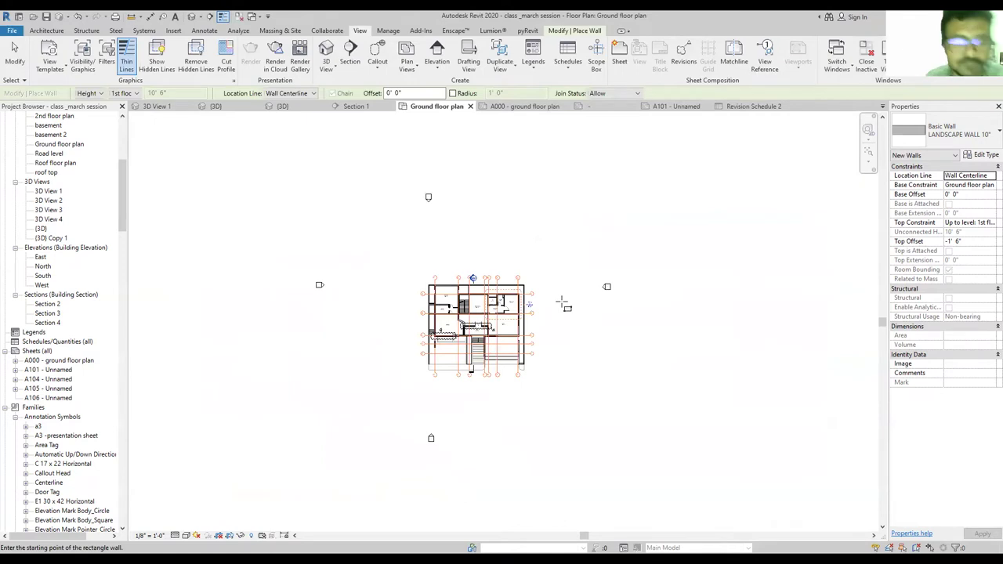
# Exit the Wall command and close the blank '-' view, keeping the Ground floor plan.
pyautogui.press('Escape')
pyautogui.press('Escape')
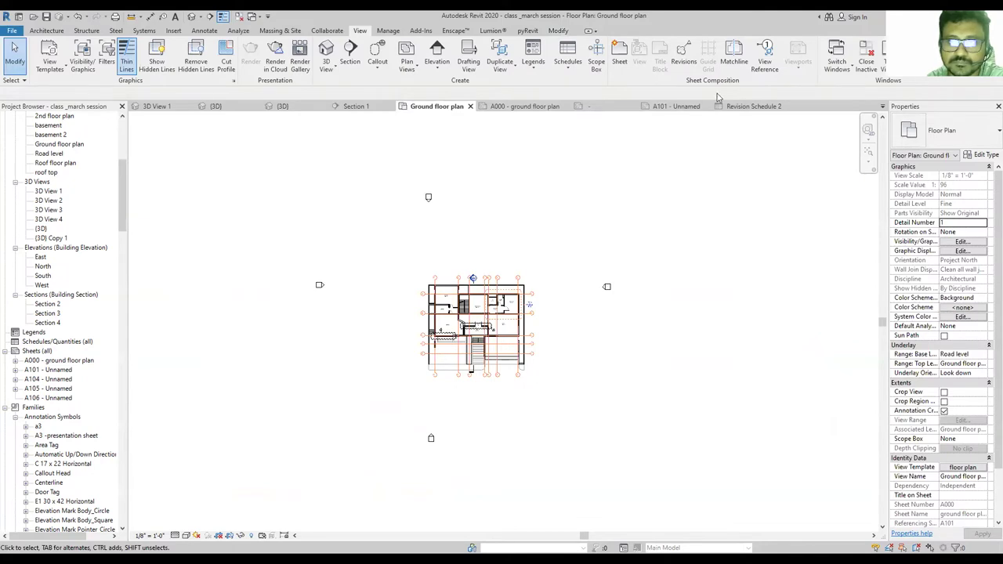
pyautogui.scroll(10, 575, 205)
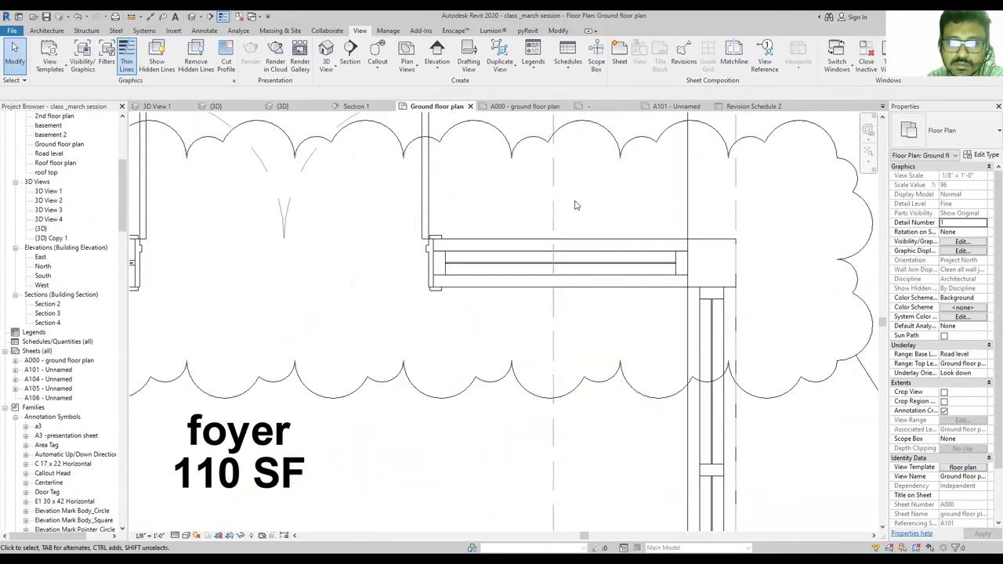
pyautogui.scroll(-5, 574, 205)
pyautogui.scroll(5, 492, 295)
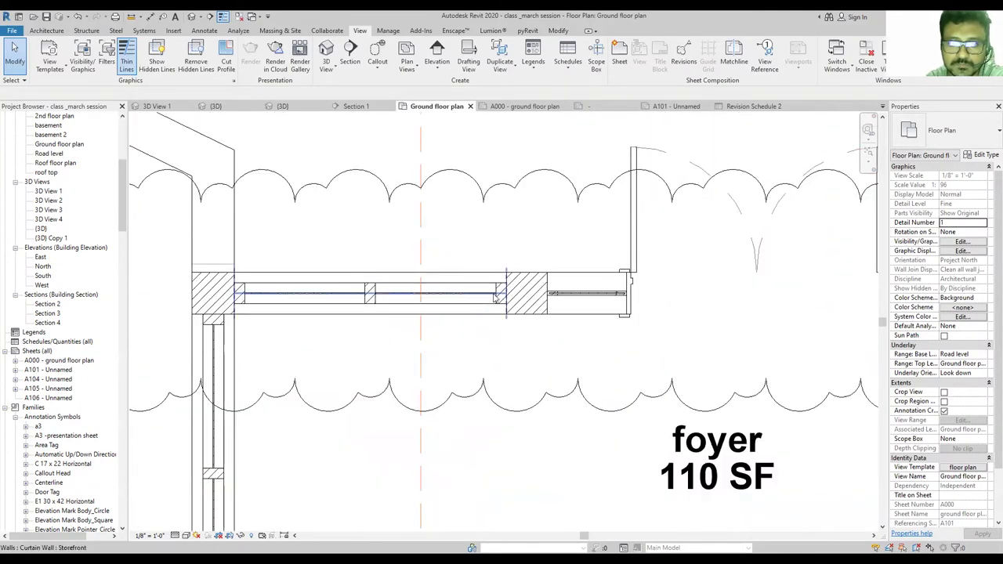
pyautogui.click(629, 106)
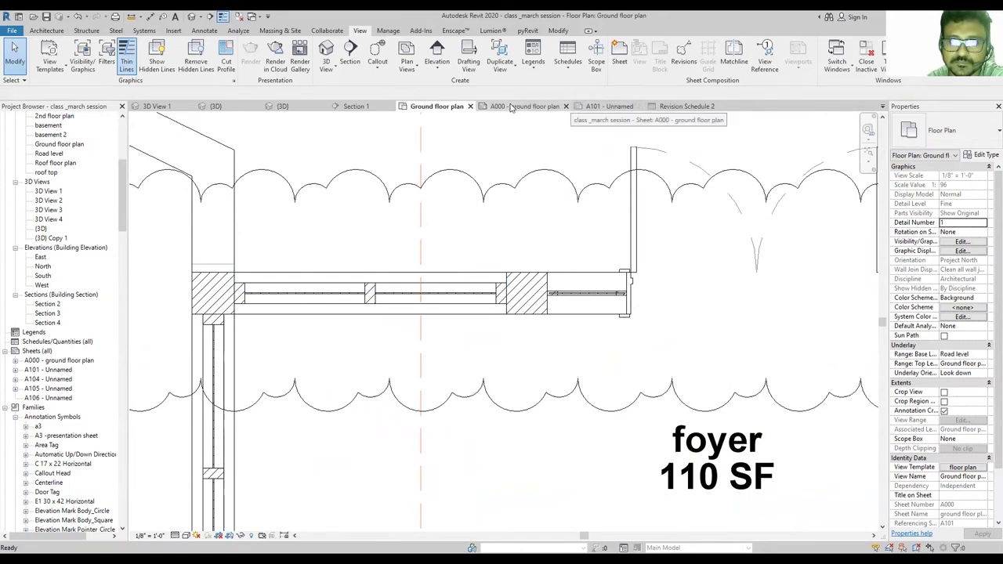
pyautogui.scroll(-3, 438, 284)
pyautogui.scroll(3, 439, 285)
pyautogui.scroll(3, 439, 284)
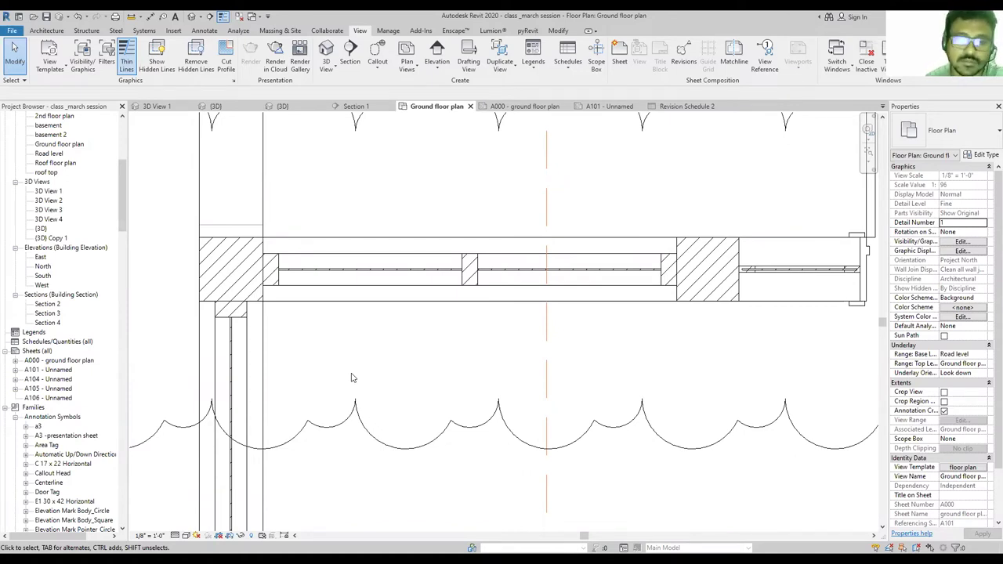
pyautogui.scroll(-6, 351, 377)
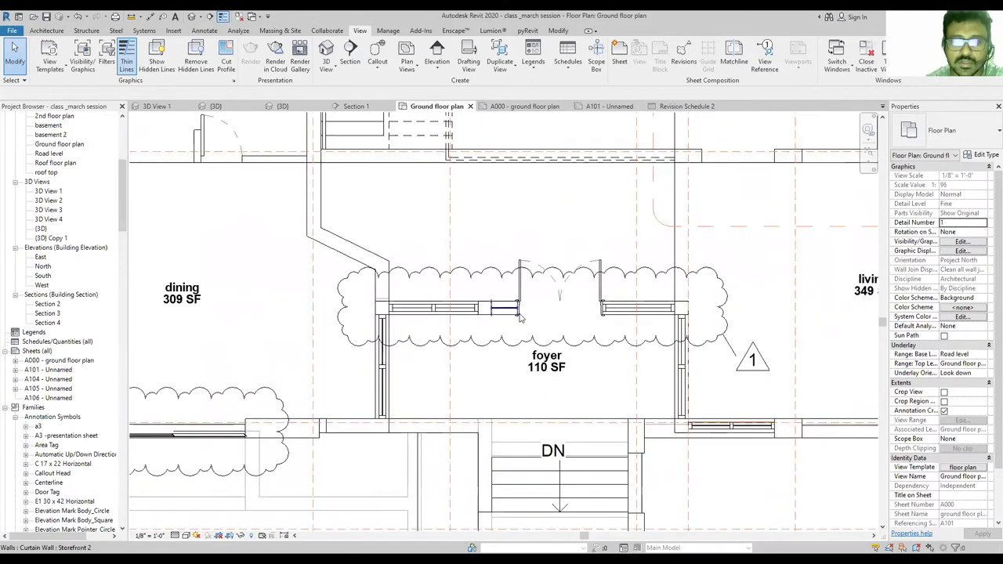
pyautogui.scroll(3, 415, 317)
pyautogui.scroll(-3, 415, 317)
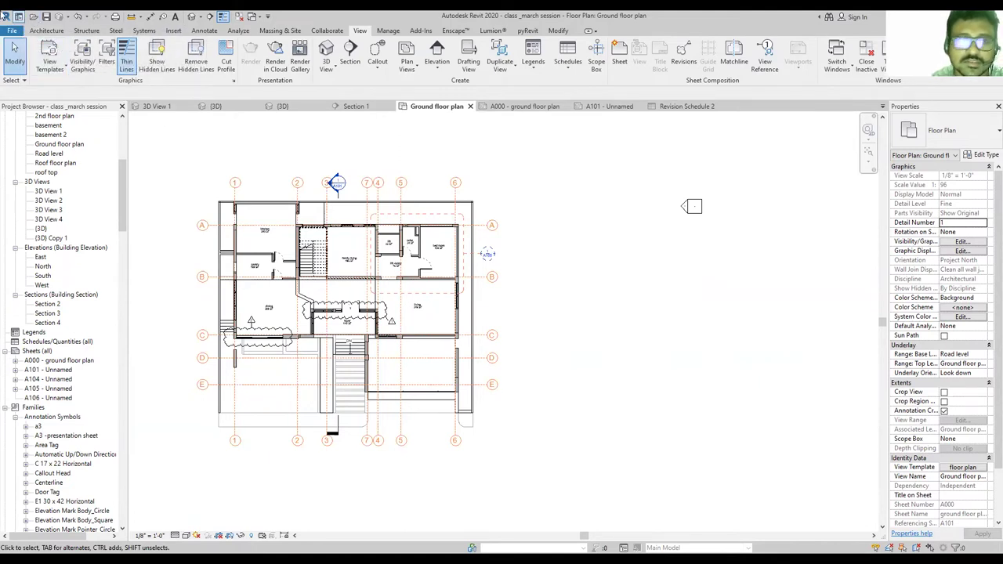
# Start a new family from the Profile.rft template in the English_I folder.
pyautogui.click(18, 16)
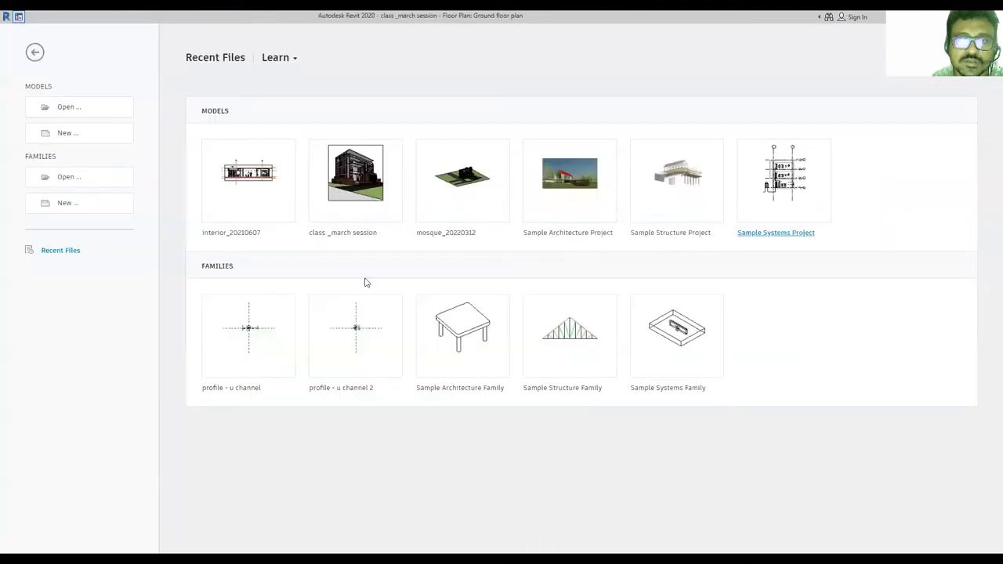
pyautogui.click(18, 16)
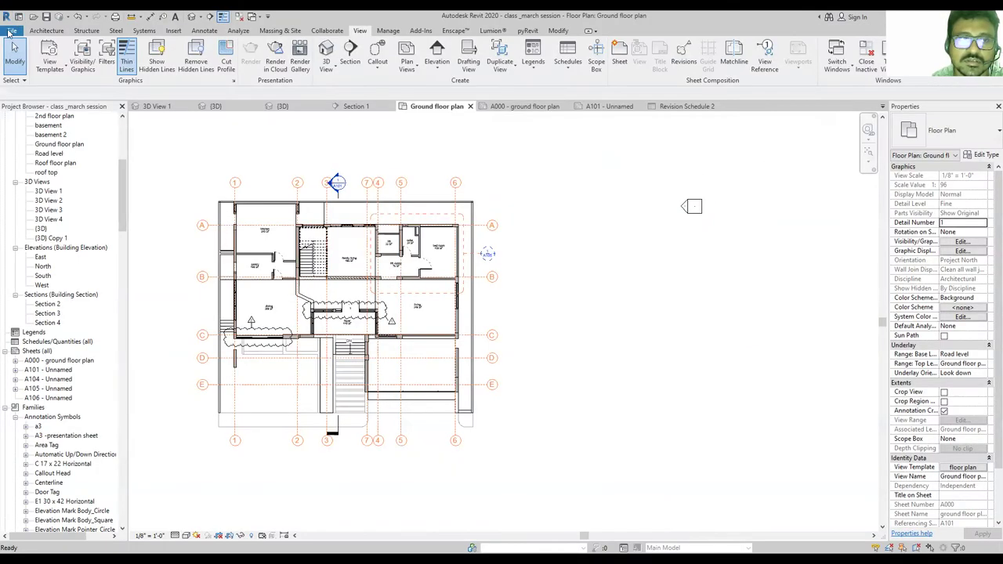
pyautogui.click(12, 31)
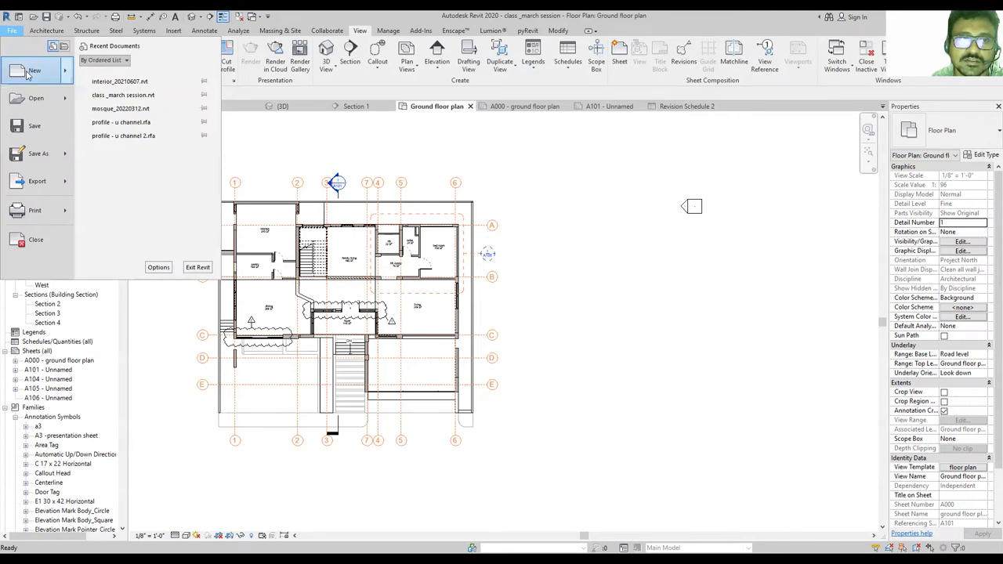
pyautogui.moveTo(32, 72)
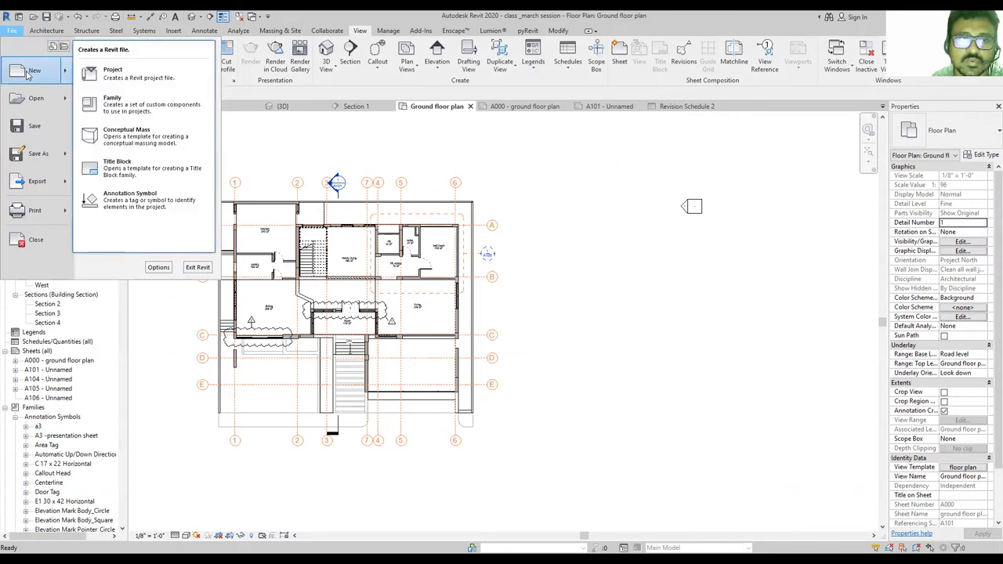
pyautogui.click(138, 102)
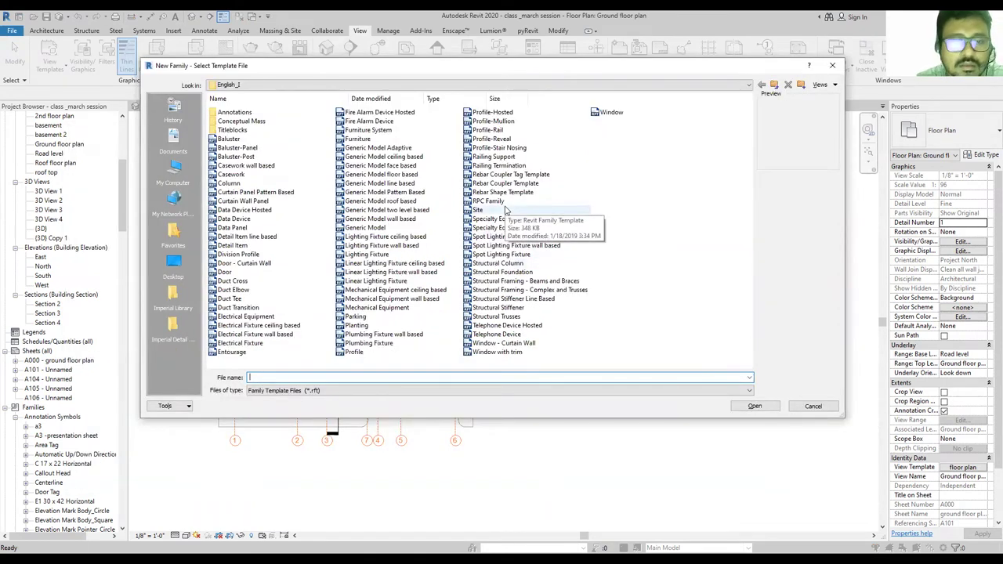
pyautogui.click(352, 353)
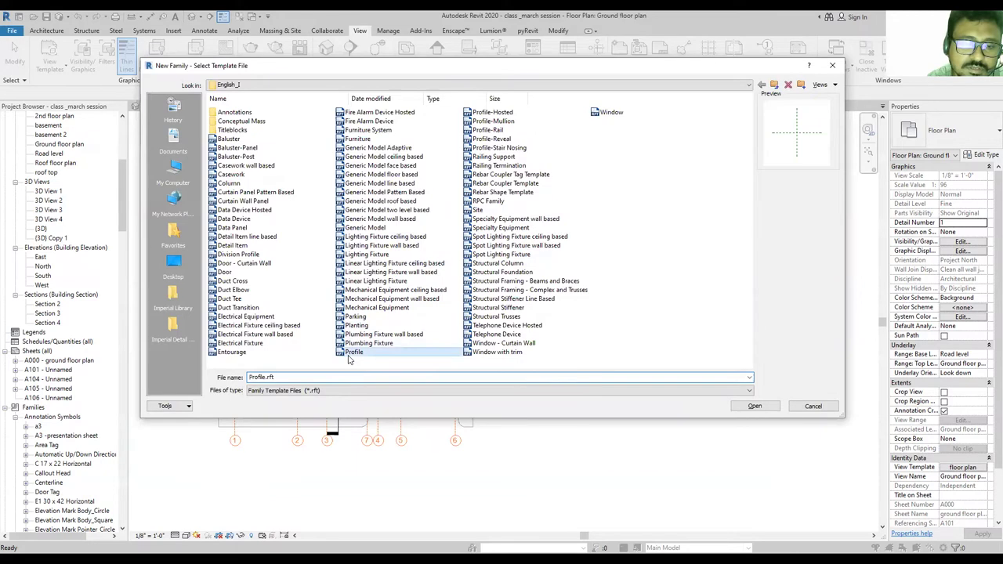
pyautogui.click(753, 406)
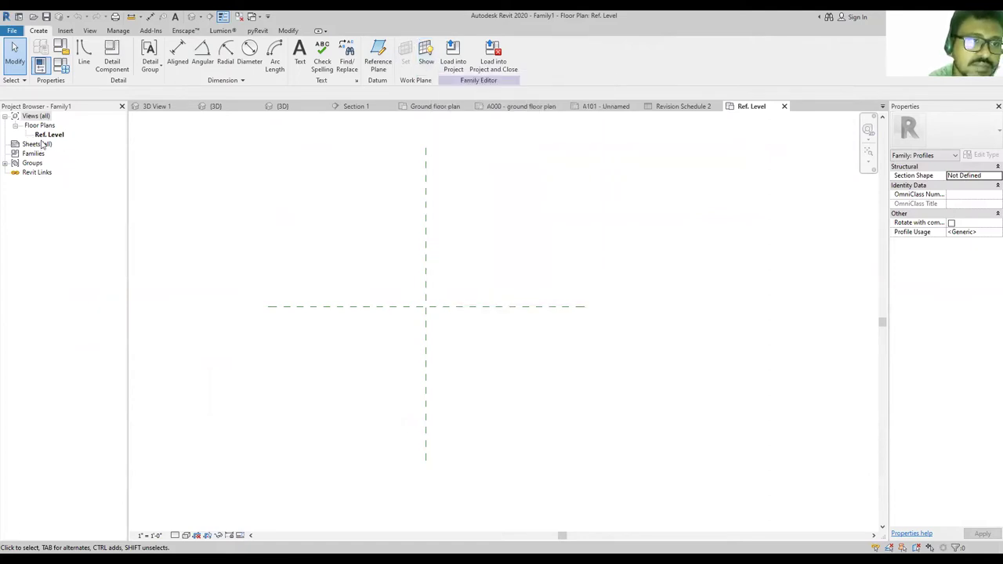
# Zoom and pan Family1's Ref. Level view to centre the two crossing reference planes.
pyautogui.scroll(-3, 646, 287)
pyautogui.scroll(3, 542, 310)
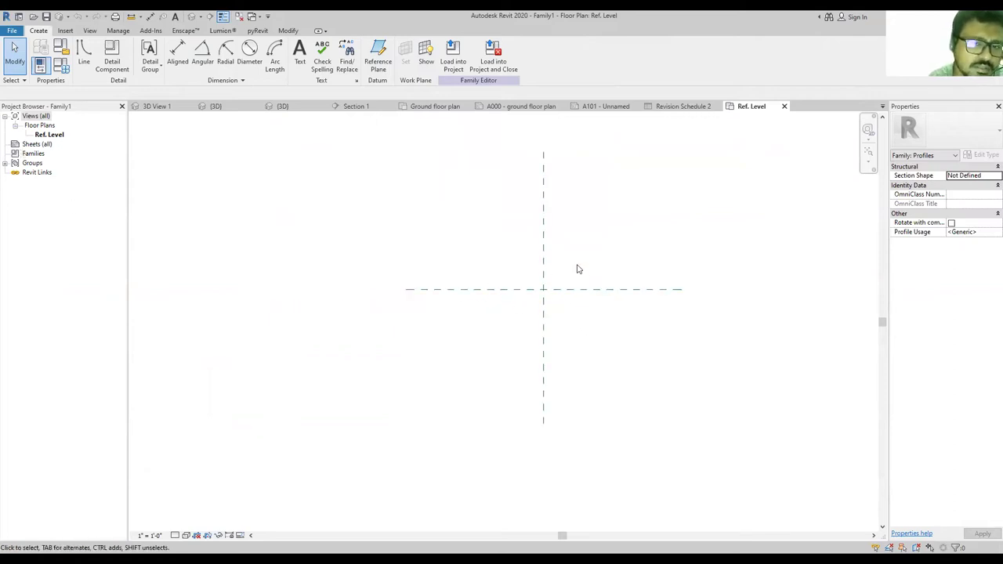
pyautogui.moveTo(662, 278); pyautogui.dragTo(521, 315, button='middle')
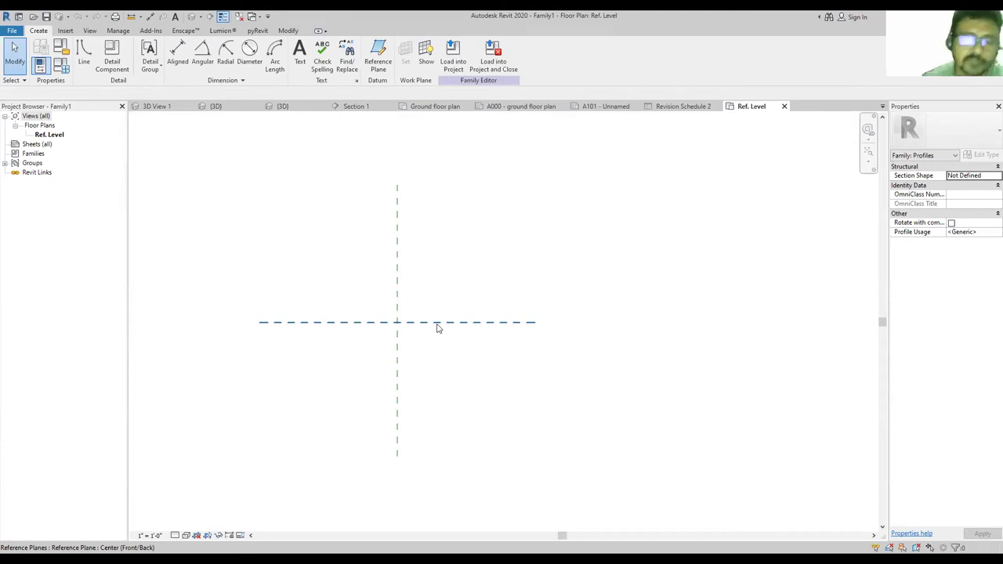
pyautogui.scroll(2, 357, 327)
pyautogui.scroll(1, 441, 333)
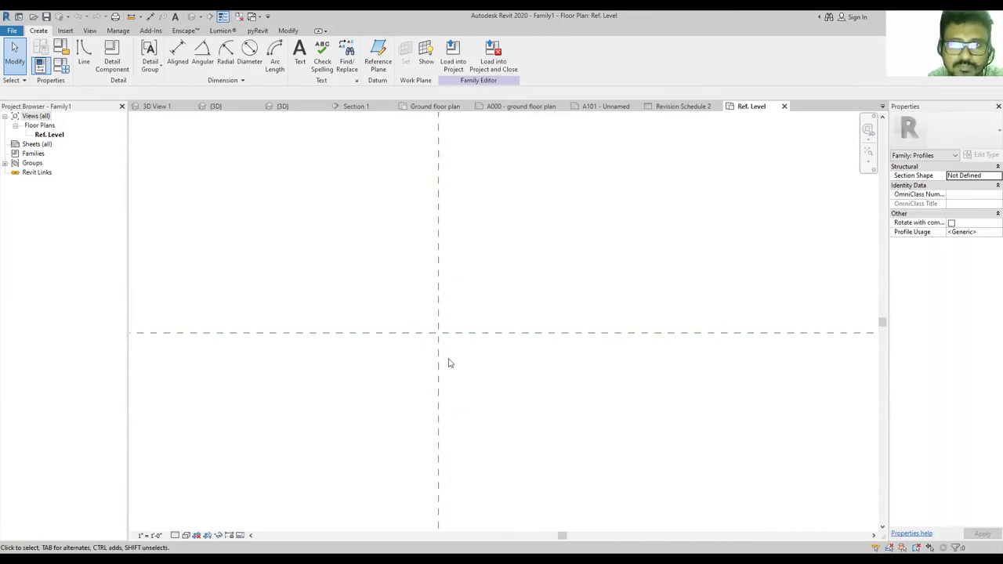
pyautogui.scroll(-2, 506, 300)
pyautogui.scroll(2, 461, 340)
pyautogui.scroll(-1, 509, 285)
pyautogui.scroll(-1, 539, 272)
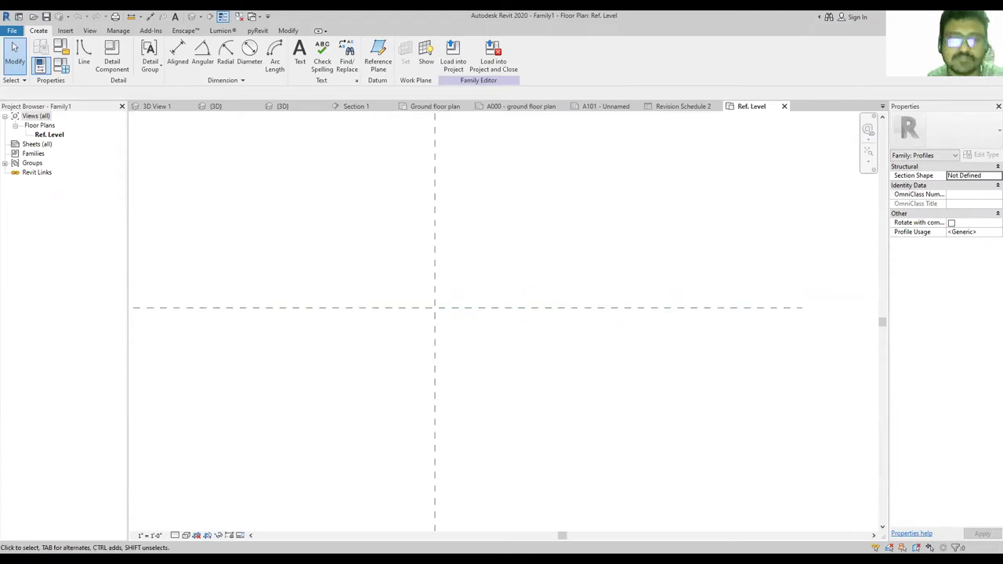
pyautogui.scroll(1, 459, 342)
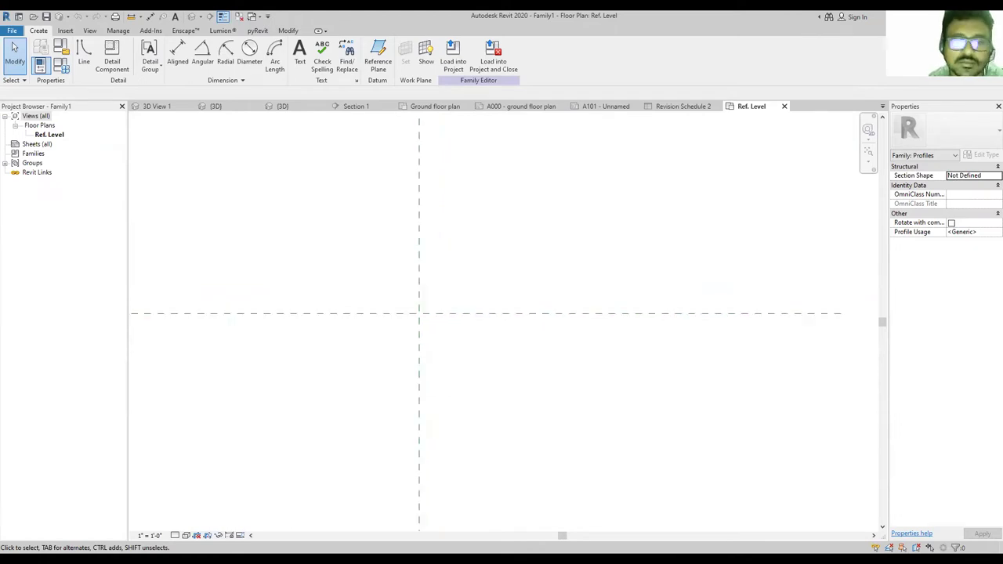
pyautogui.moveTo(507, 326); pyautogui.dragTo(582, 302, button='middle')
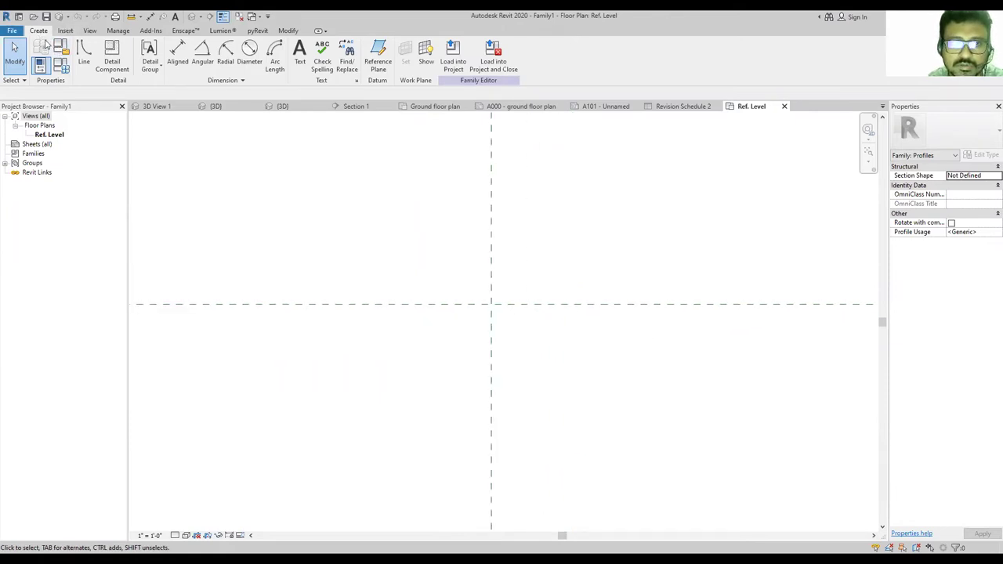
# Draw a small rectangular square profile with one corner at the reference planes' intersection.
pyautogui.click(85, 54)
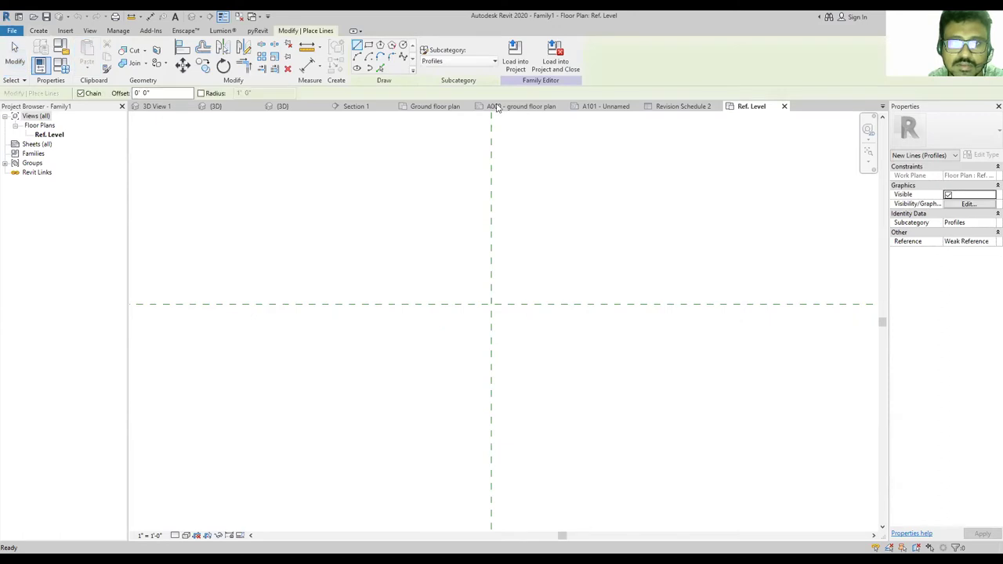
pyautogui.click(369, 46)
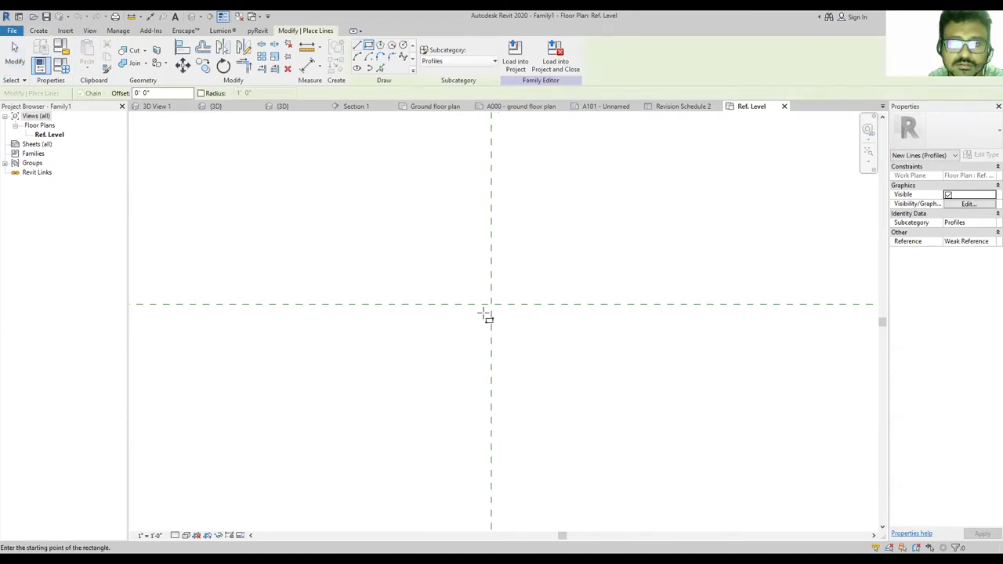
pyautogui.click(492, 304)
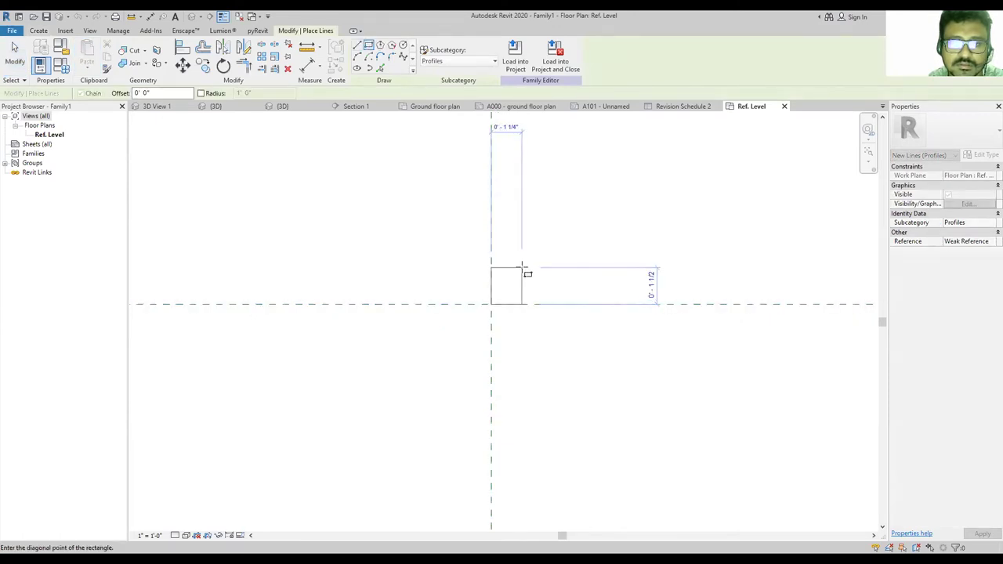
pyautogui.click(521, 274)
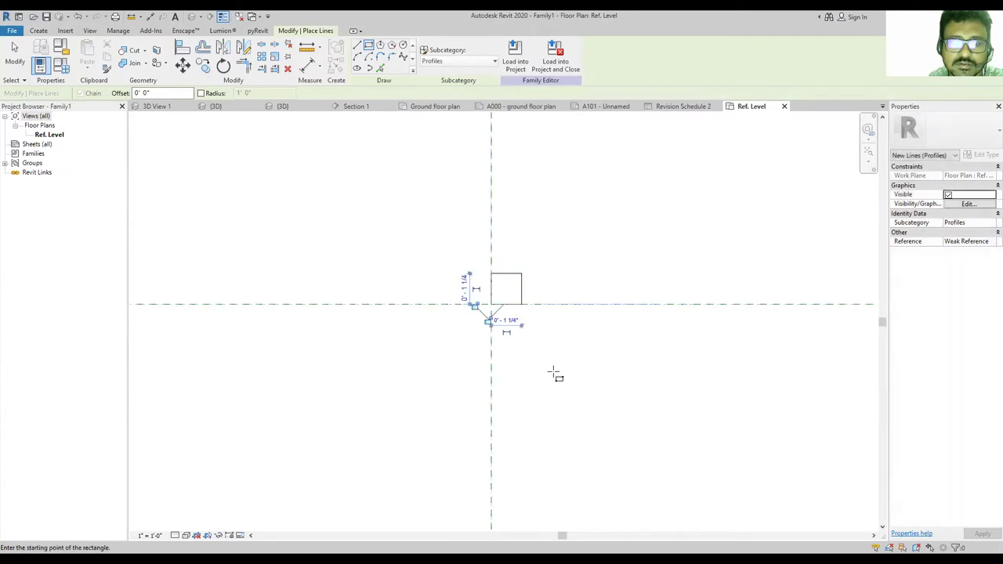
pyautogui.press('Escape')
pyautogui.press('Escape')
pyautogui.scroll(1, 478, 317)
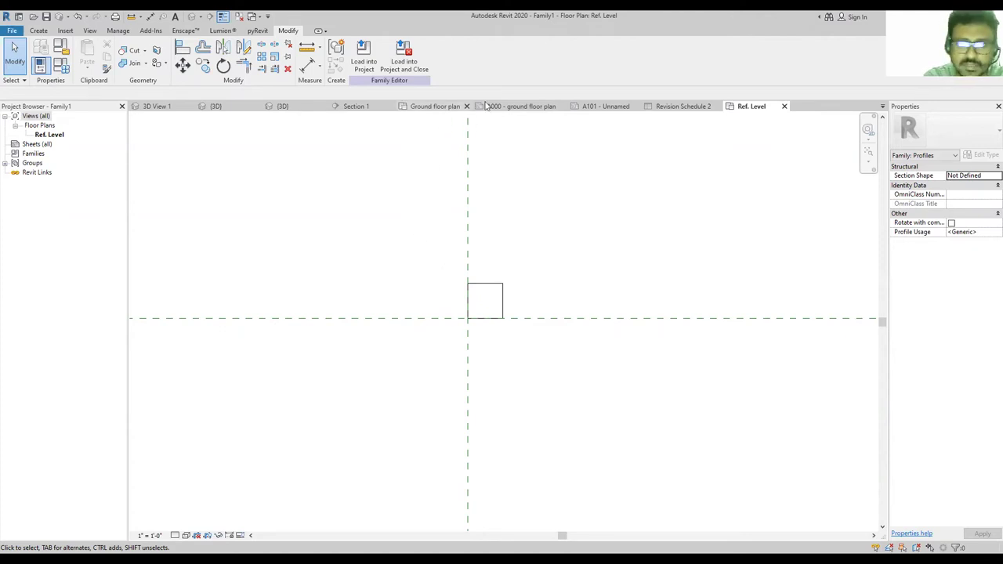
# In the Ground floor plan, review a mullion's Profile options in Type Properties, leaving it at Default.
pyautogui.click(438, 107)
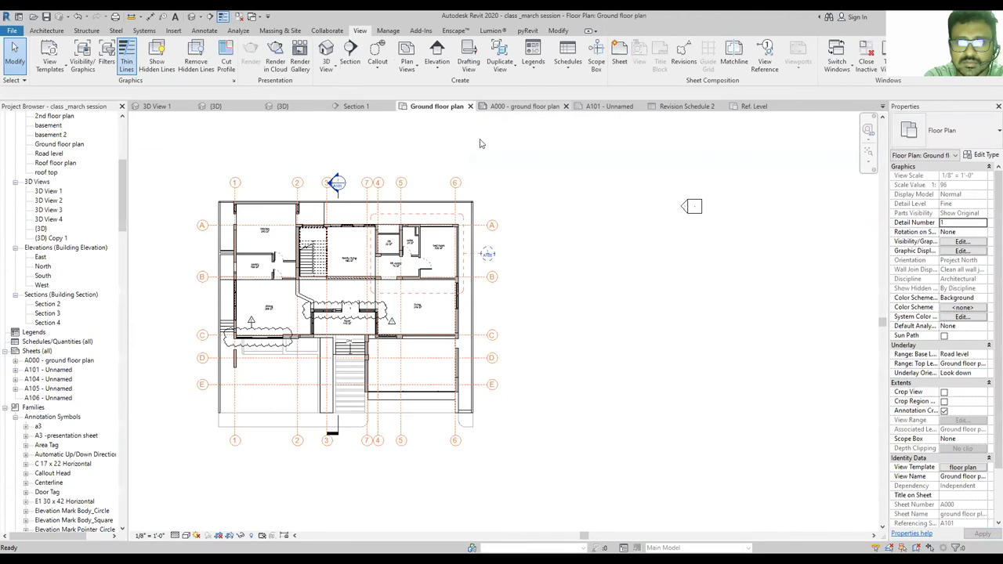
pyautogui.scroll(5, 376, 387)
pyautogui.scroll(5, 376, 387)
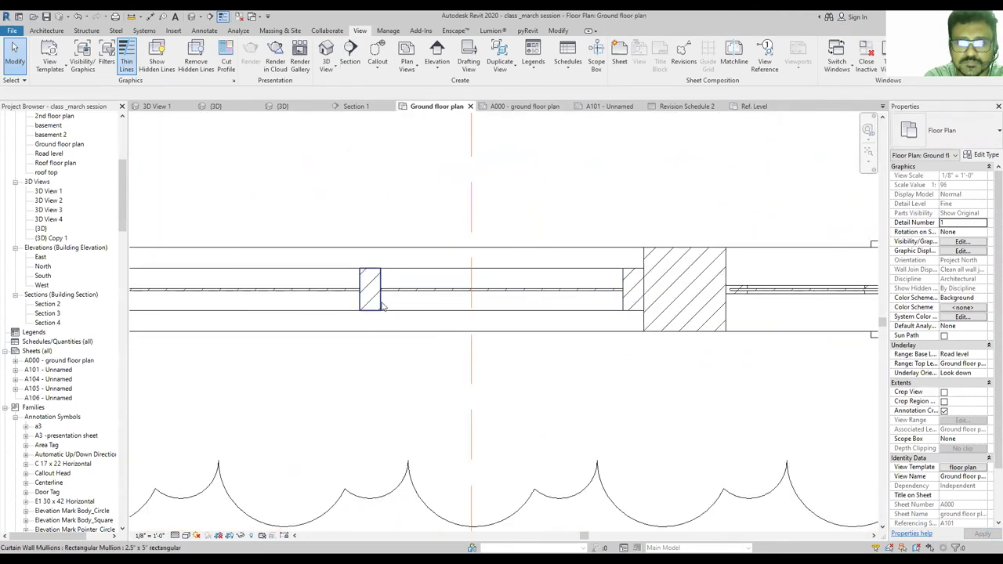
pyautogui.click(379, 305)
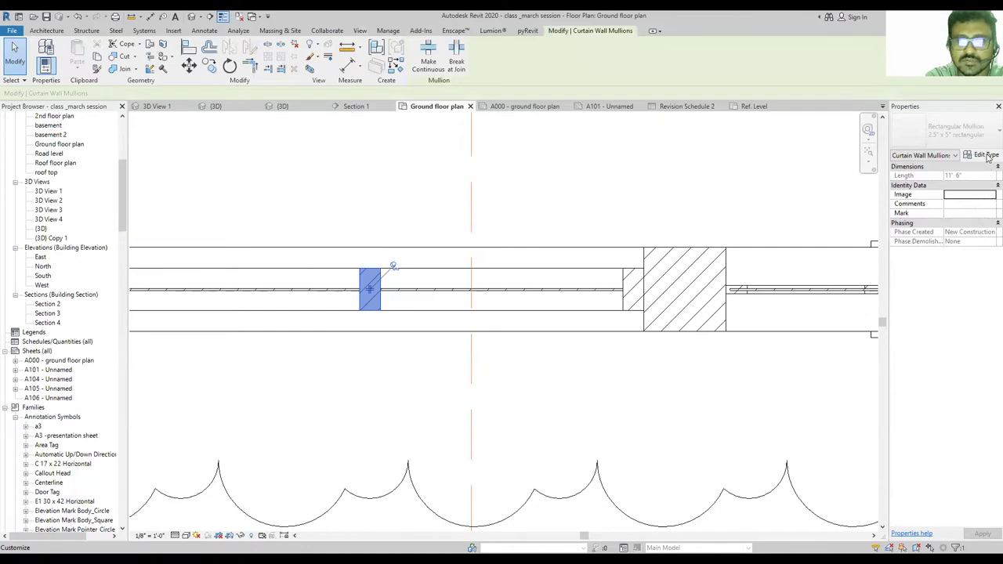
pyautogui.click(985, 155)
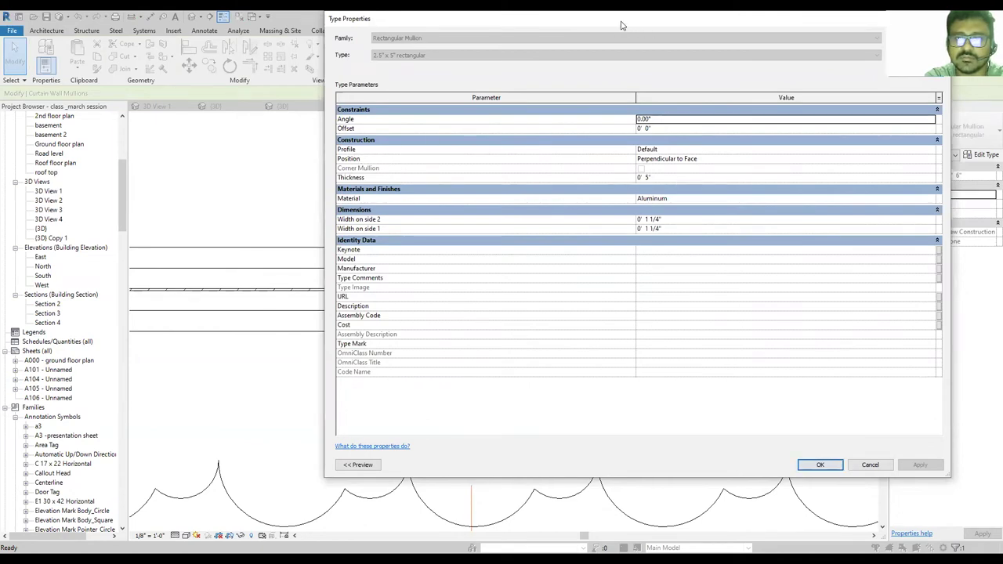
pyautogui.click(867, 152)
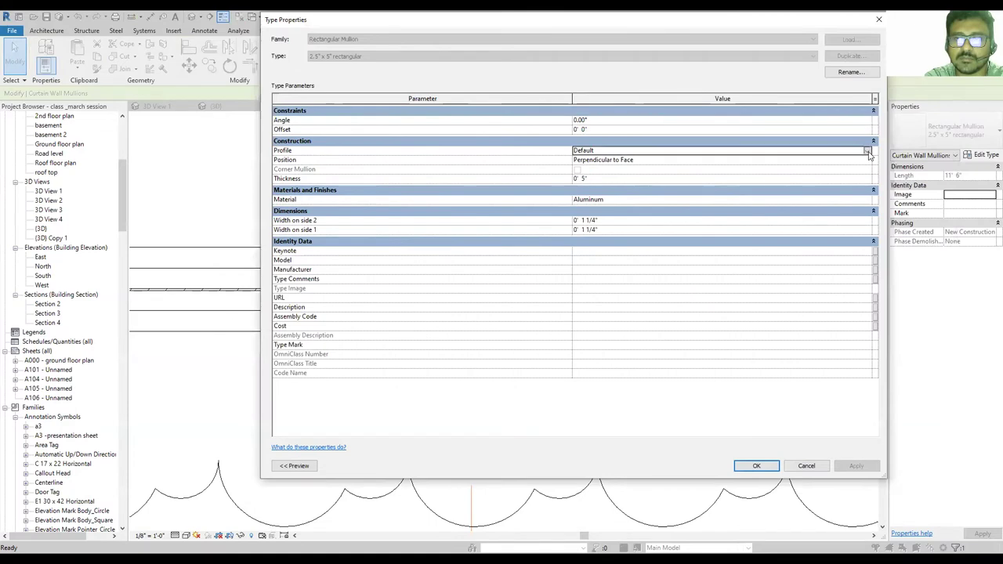
pyautogui.click(867, 153)
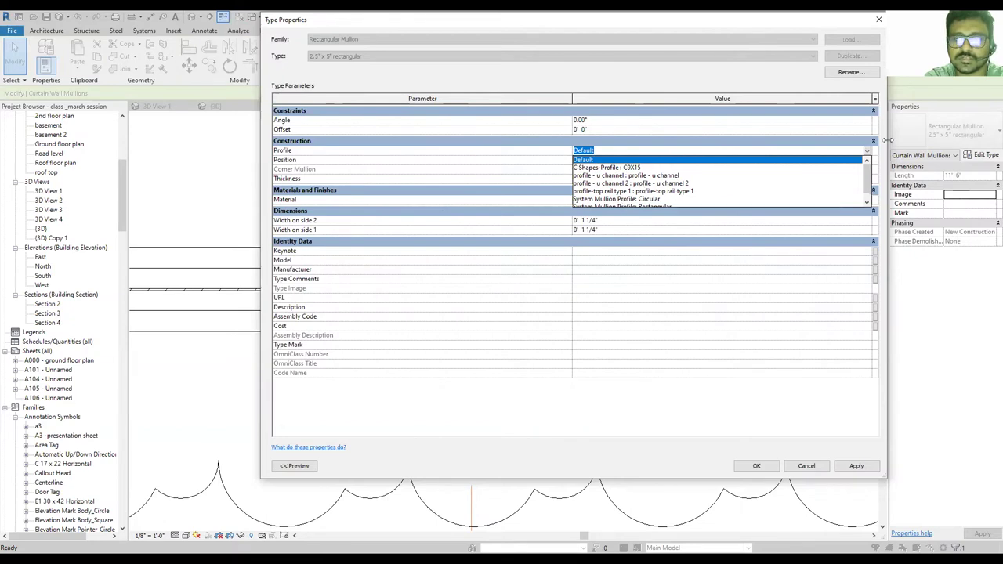
pyautogui.click(867, 156)
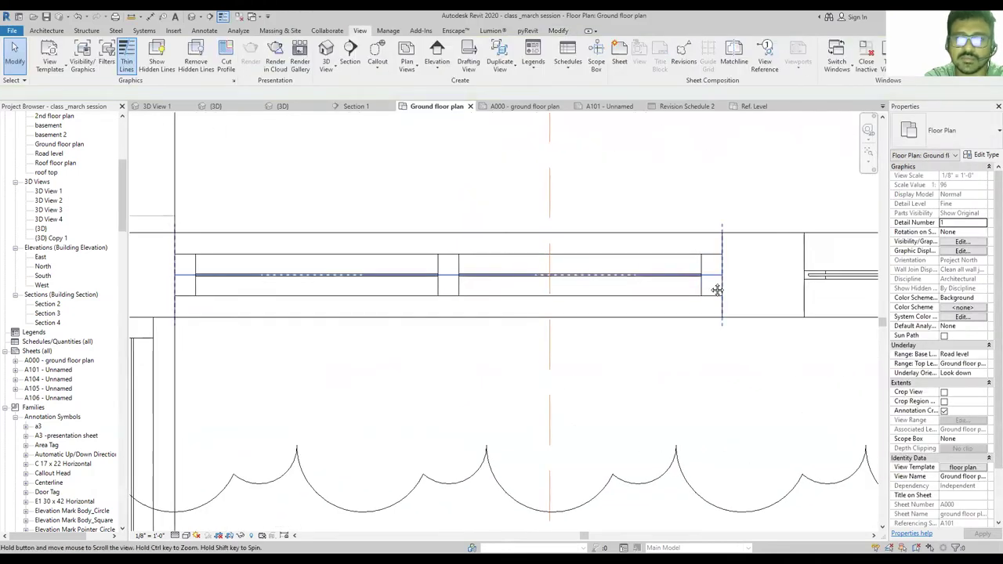
# Select a curtain wall mullion, then clear the selection.
pyautogui.scroll(3, 459, 246)
pyautogui.click(411, 299)
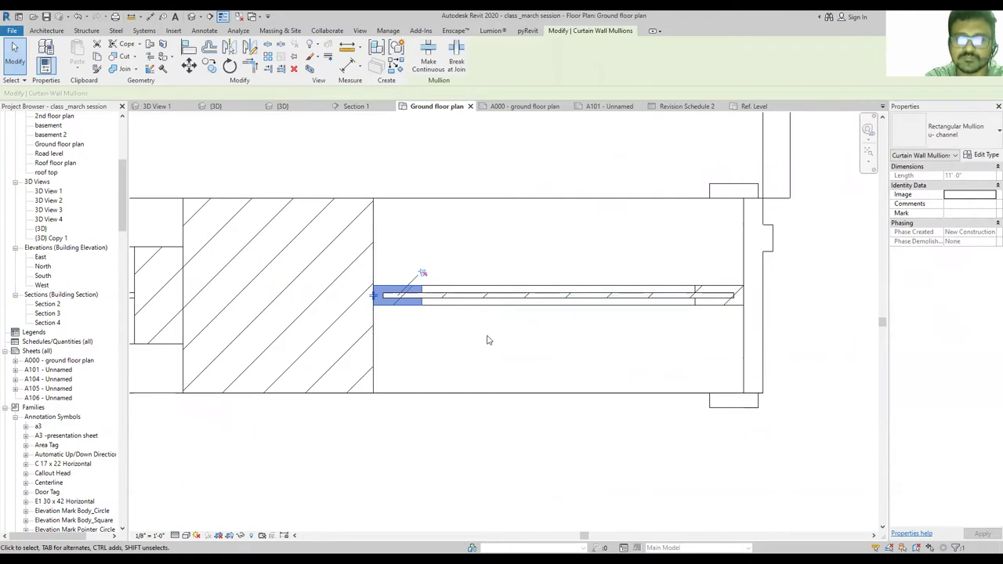
pyautogui.scroll(-3, 537, 358)
pyautogui.press('Escape')
# Drag the Section 3 marker left between grids 2 and 3 and open the Section 3 view.
pyautogui.scroll(-2, 578, 325)
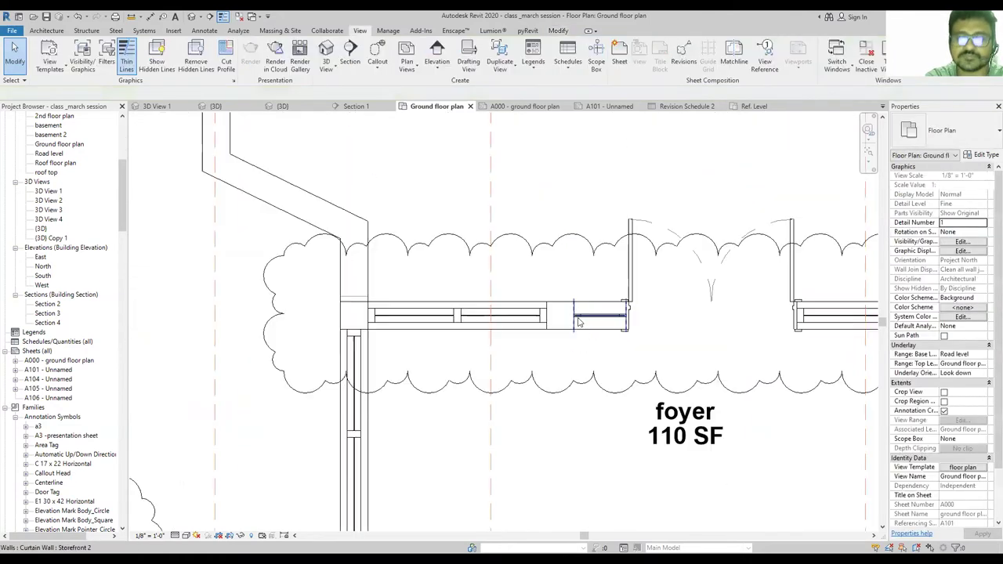
pyautogui.scroll(-4, 577, 325)
pyautogui.scroll(2, 565, 190)
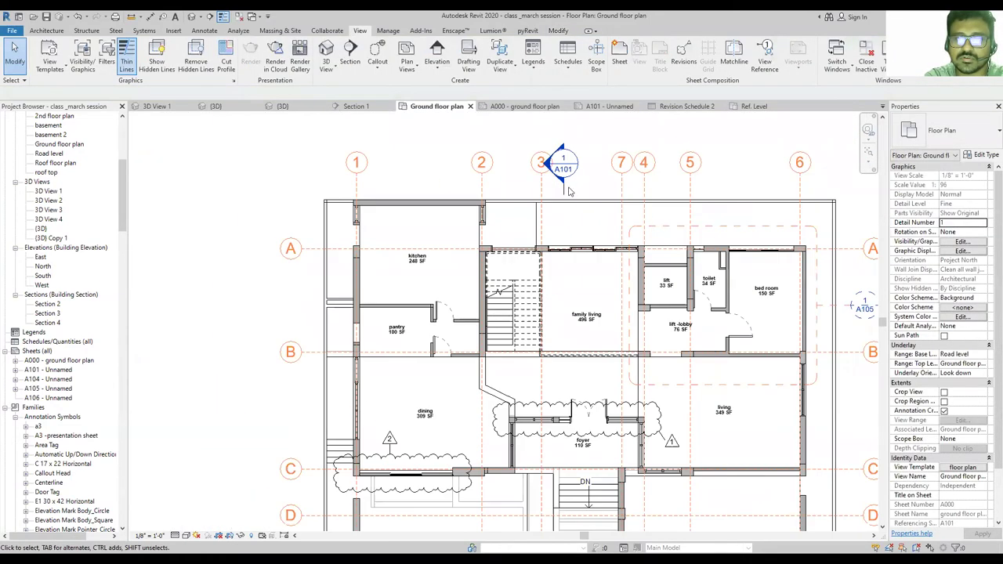
pyautogui.click(564, 192)
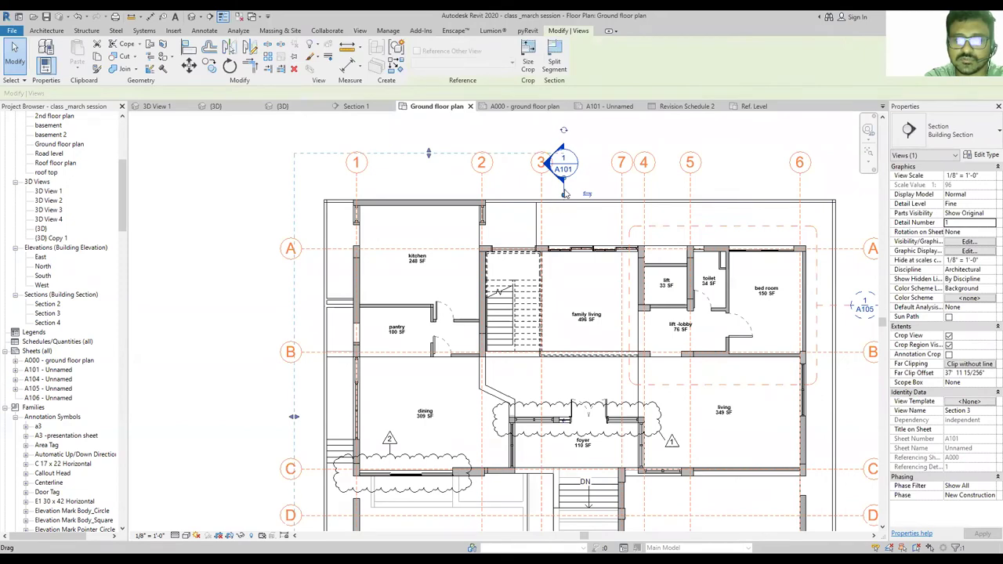
pyautogui.moveTo(561, 186)
pyautogui.mouseDown()
pyautogui.moveTo(502, 192)
pyautogui.moveTo(522, 192)
pyautogui.mouseUp()
pyautogui.press('Escape')
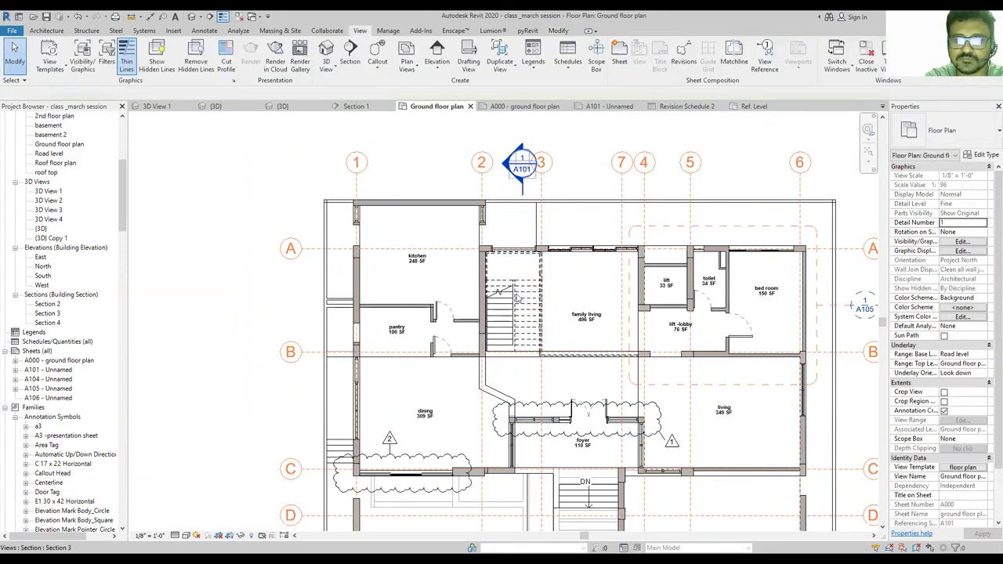
pyautogui.doubleClick(514, 174)
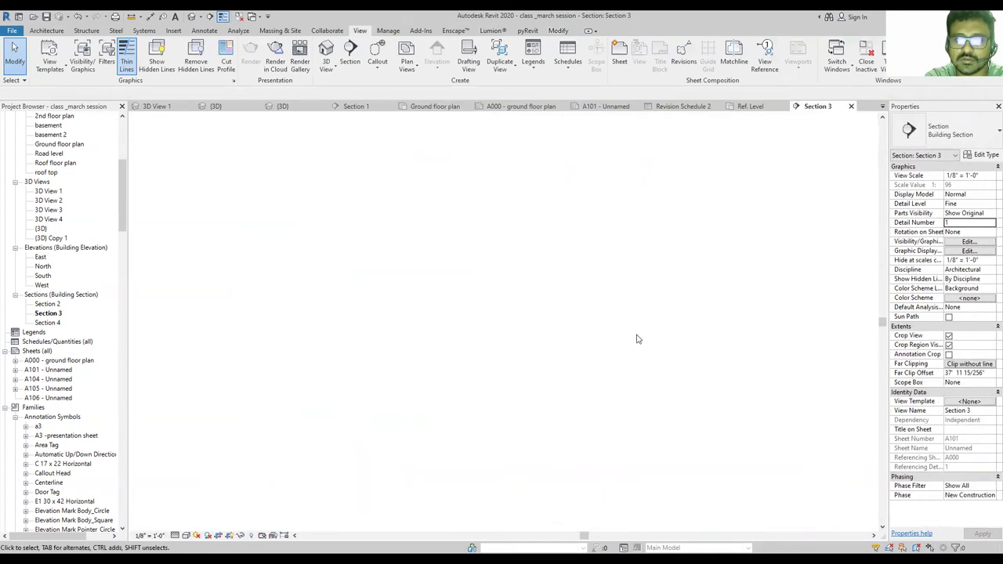
# Inspect the section by selecting and deselecting a bottom mullion and the curtain wall.
pyautogui.scroll(3, 583, 443)
pyautogui.scroll(4, 571, 446)
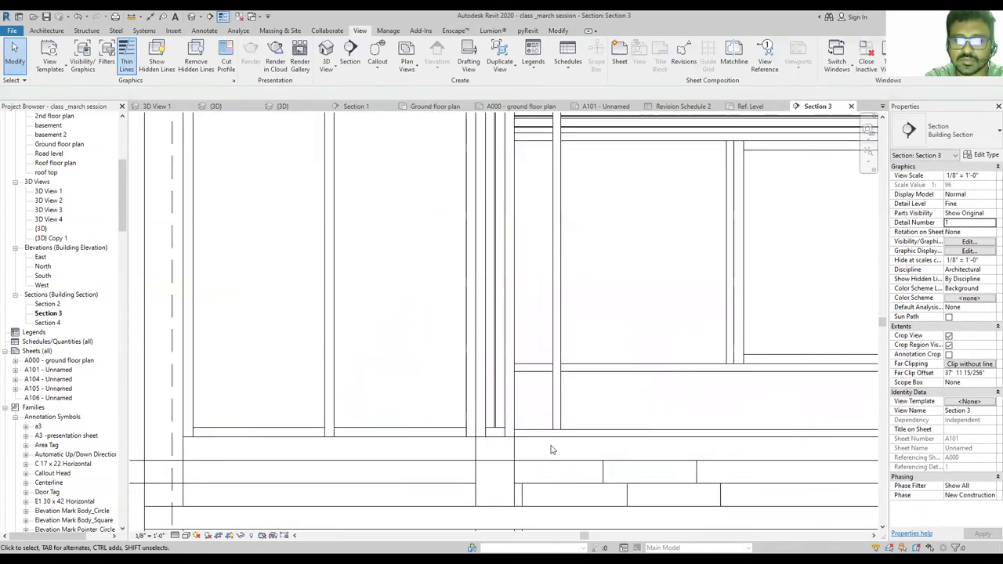
pyautogui.click(487, 416)
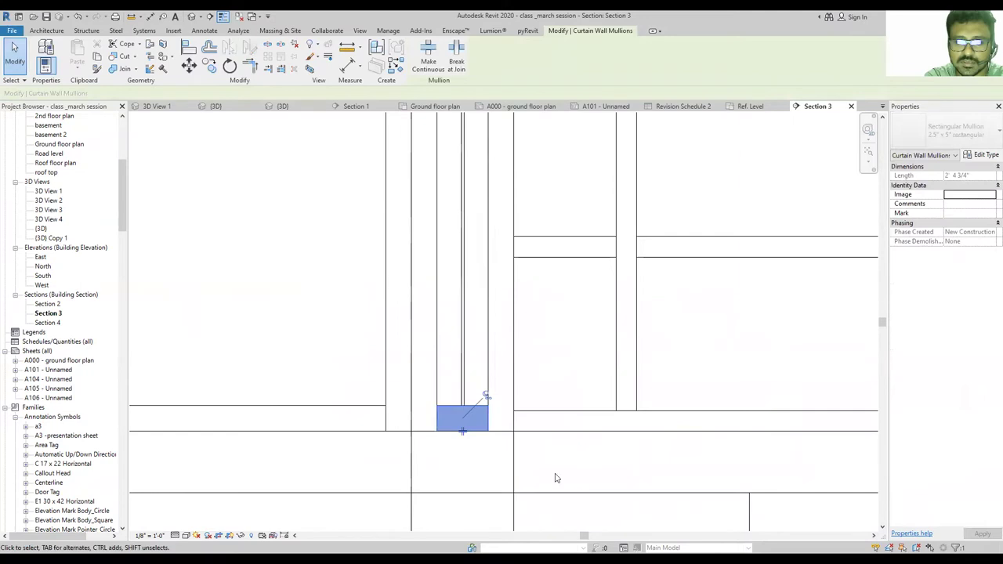
pyautogui.scroll(-3, 564, 477)
pyautogui.scroll(-3, 586, 347)
pyautogui.scroll(4, 539, 185)
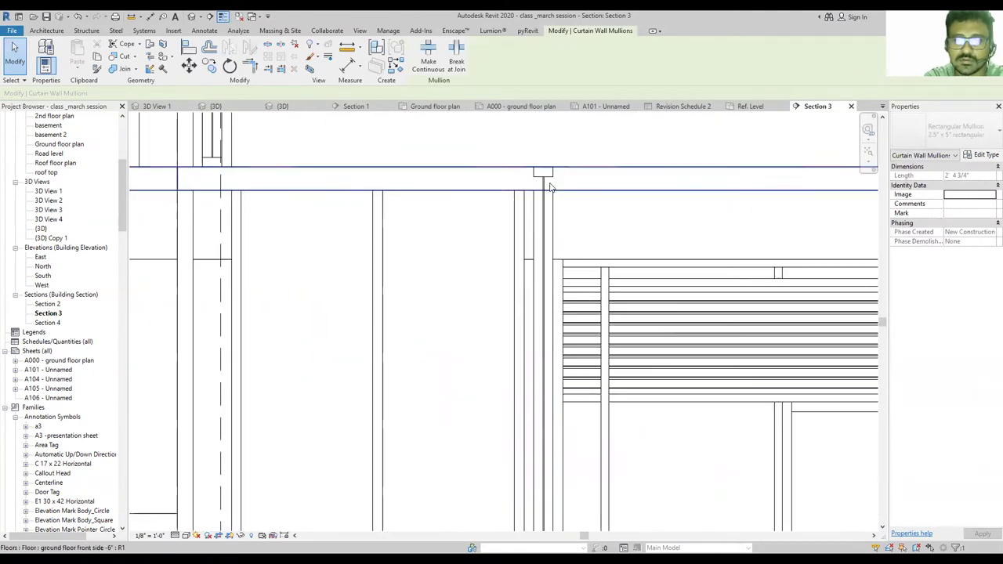
pyautogui.press('Escape')
pyautogui.click(535, 188)
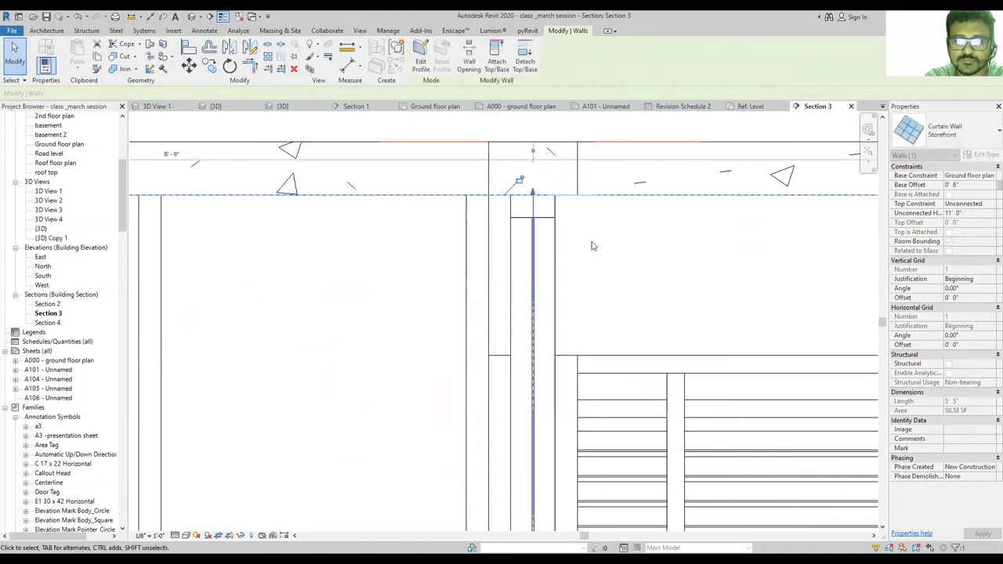
pyautogui.press('Escape')
pyautogui.scroll(-2, 591, 241)
pyautogui.scroll(3, 591, 241)
# Return to the Family1 profile family's Ref. Level plan showing the small square.
pyautogui.click(548, 196)
pyautogui.scroll(-1, 570, 225)
pyautogui.scroll(-1, 571, 225)
pyautogui.scroll(4, 546, 325)
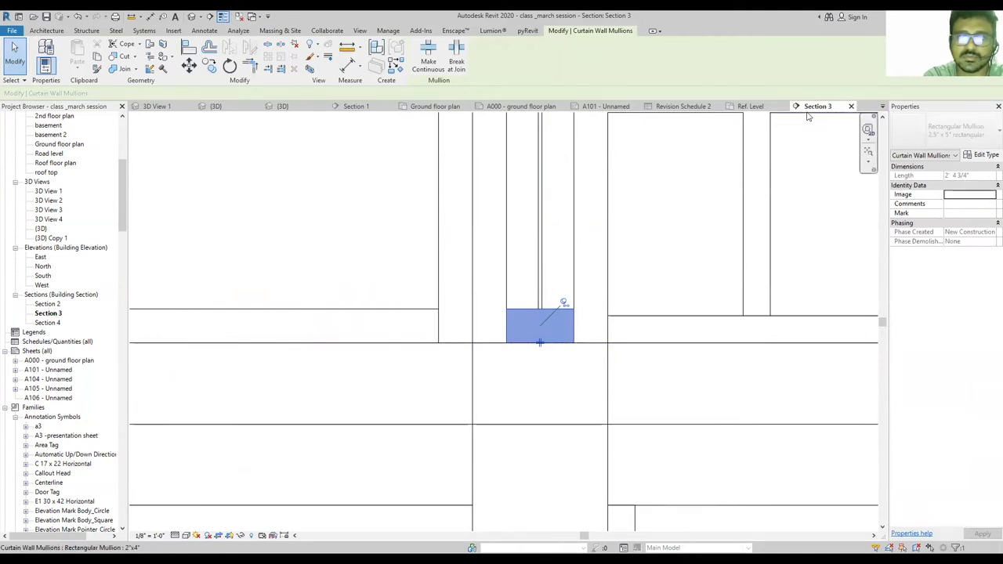
pyautogui.click(749, 106)
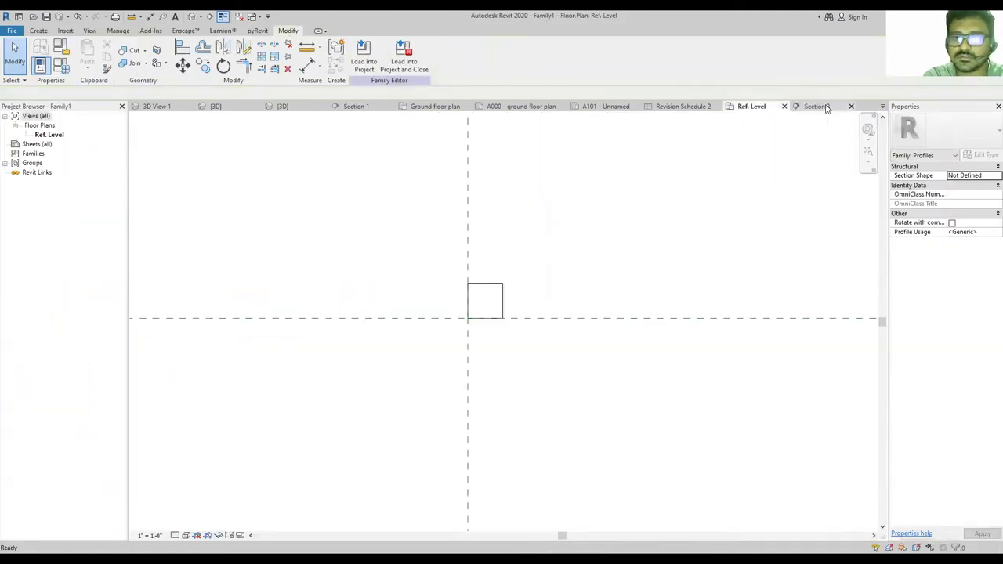
# Pan and zoom around the square and inspect the vertical centre reference plane.
pyautogui.scroll(-2, 517, 333)
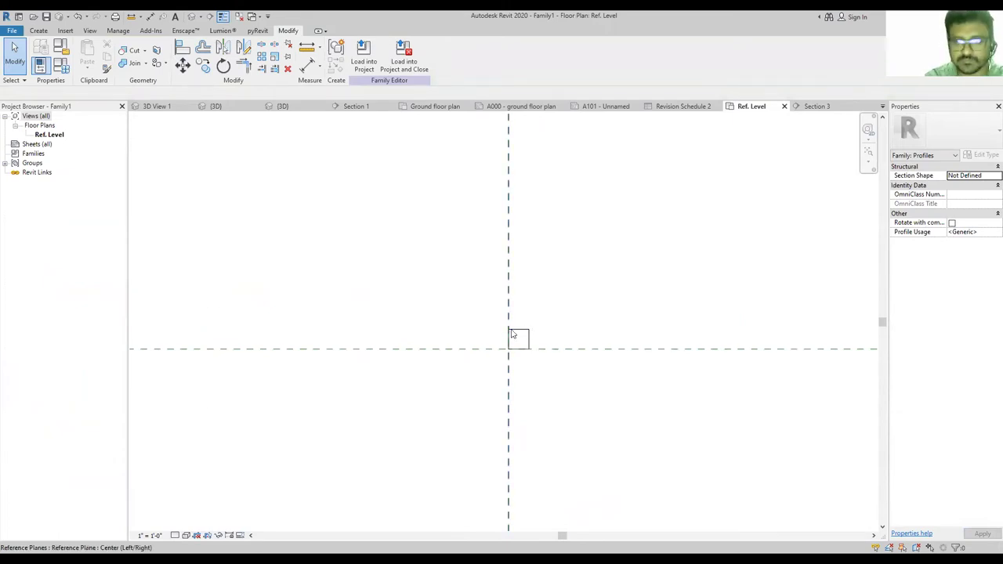
pyautogui.moveTo(530, 381); pyautogui.dragTo(515, 292, button='middle')
pyautogui.scroll(2, 507, 217)
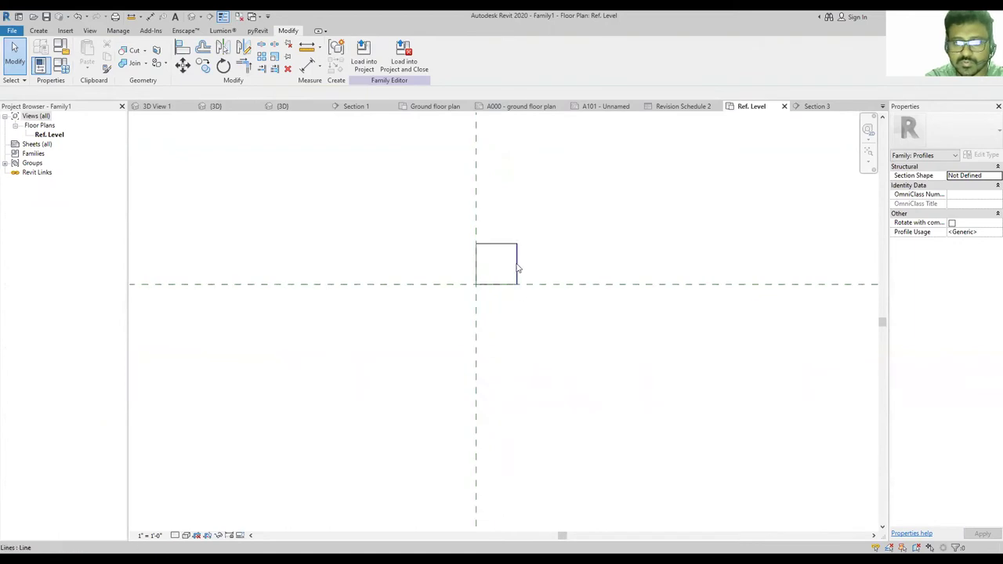
pyautogui.moveTo(496, 309); pyautogui.dragTo(507, 391, button='middle')
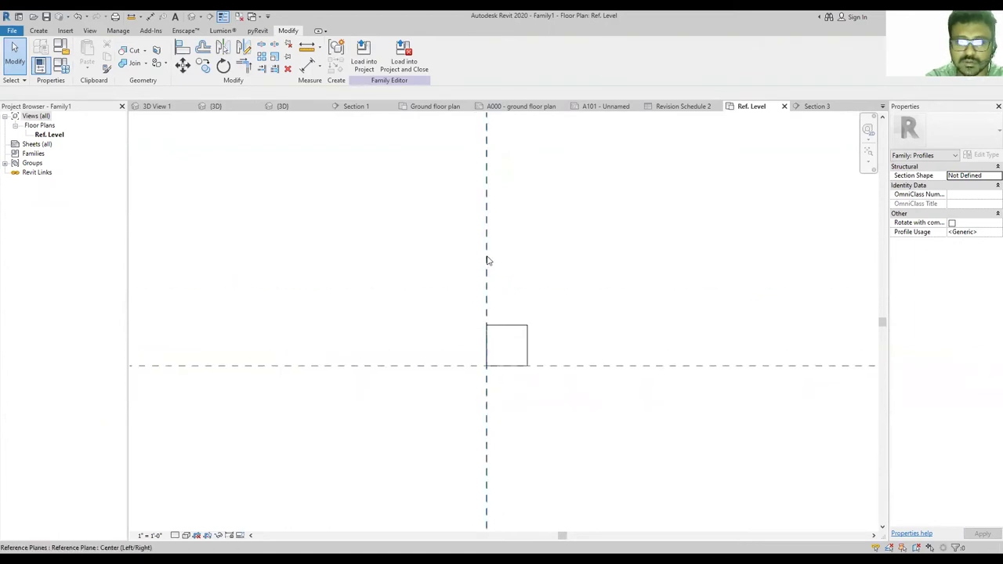
pyautogui.click(486, 260)
pyautogui.click(638, 396)
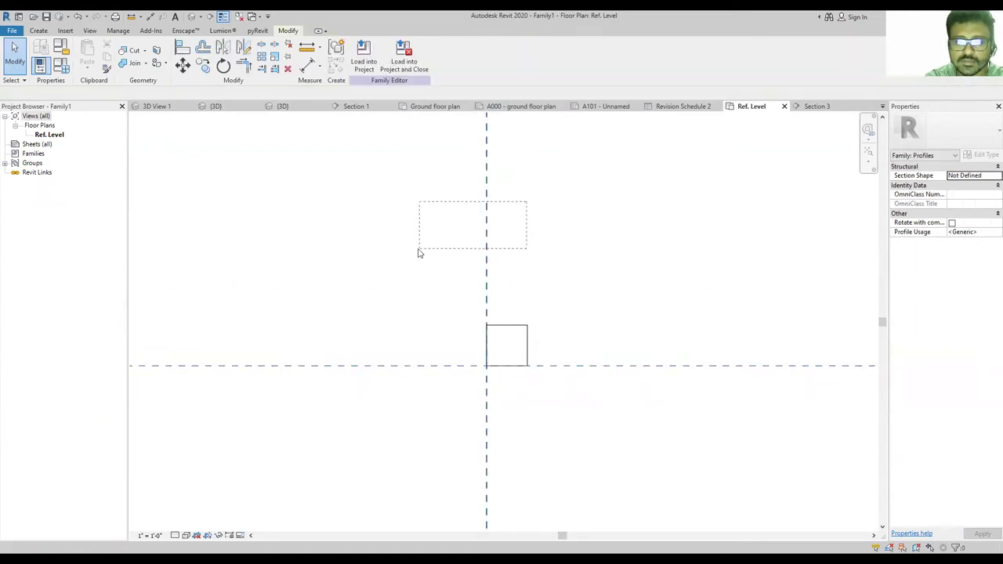
pyautogui.scroll(-4, 587, 350)
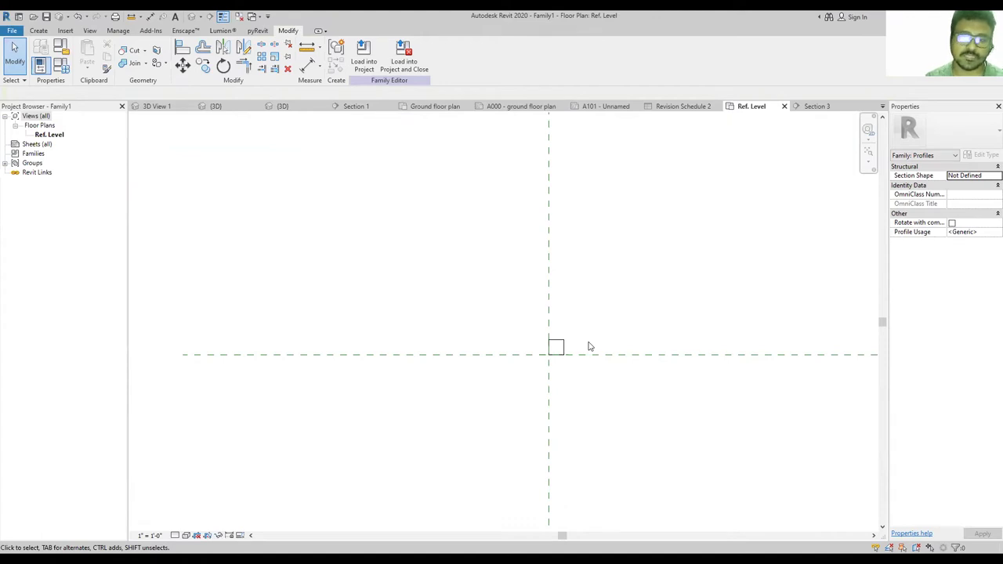
# Window-select and delete the stray short diagonal reference plane beside the square.
pyautogui.scroll(3, 555, 354)
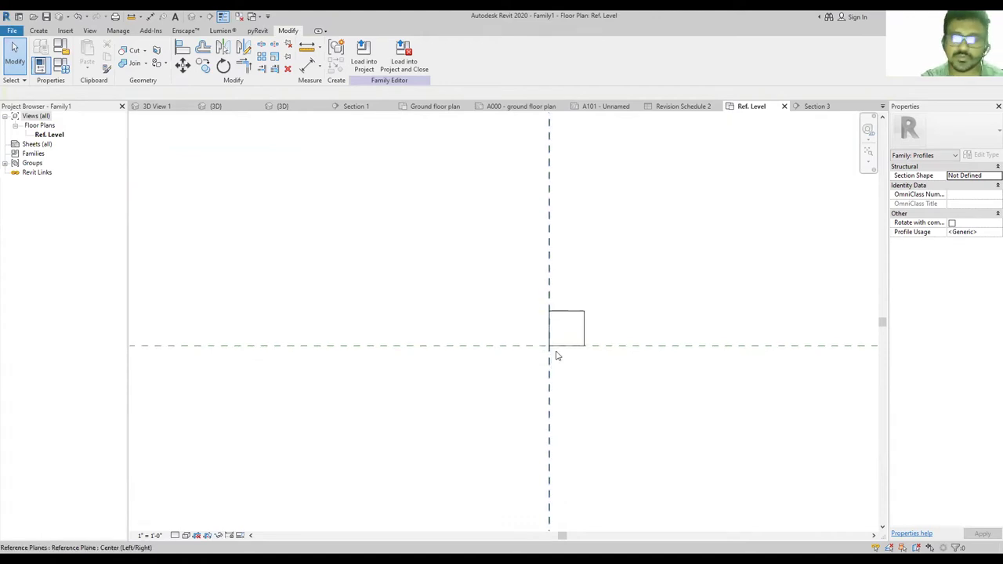
pyautogui.click(551, 227)
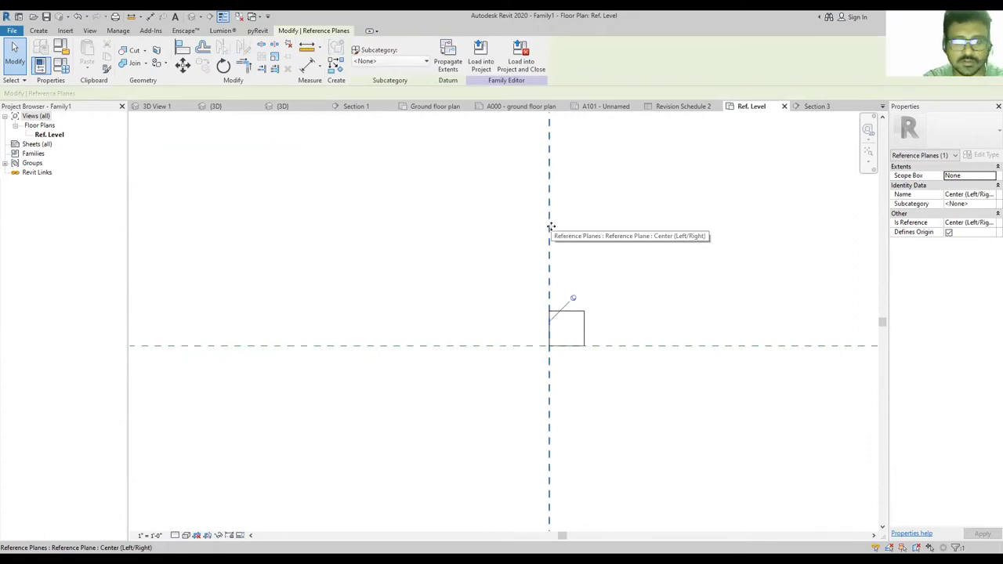
pyautogui.moveTo(798, 296); pyautogui.dragTo(756, 406)
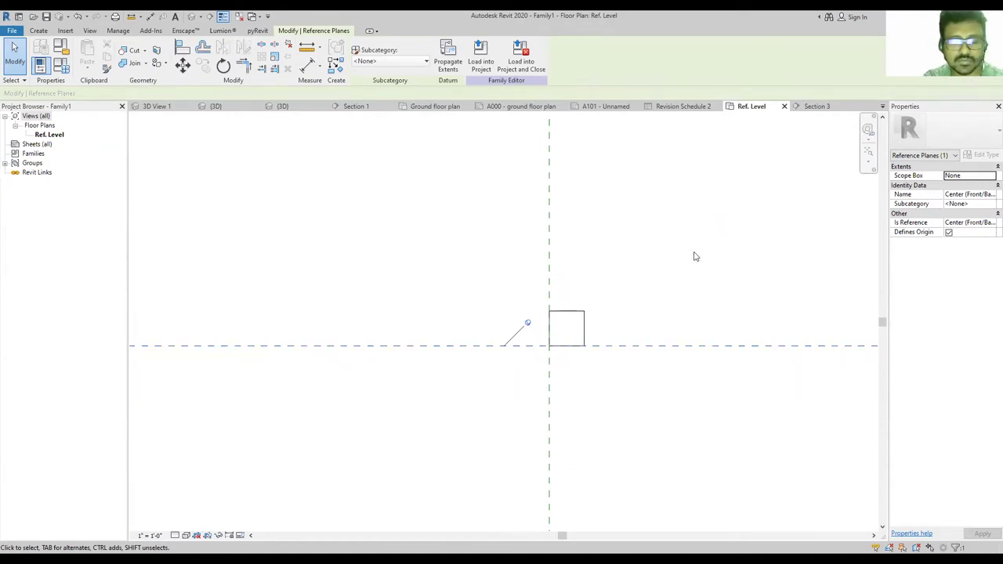
pyautogui.press('Delete')
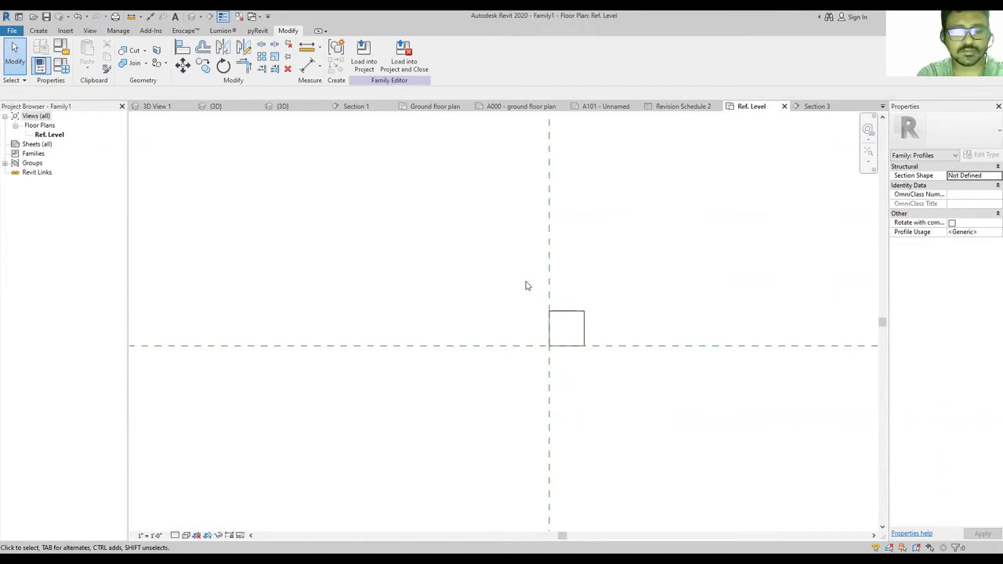
pyautogui.click(38, 31)
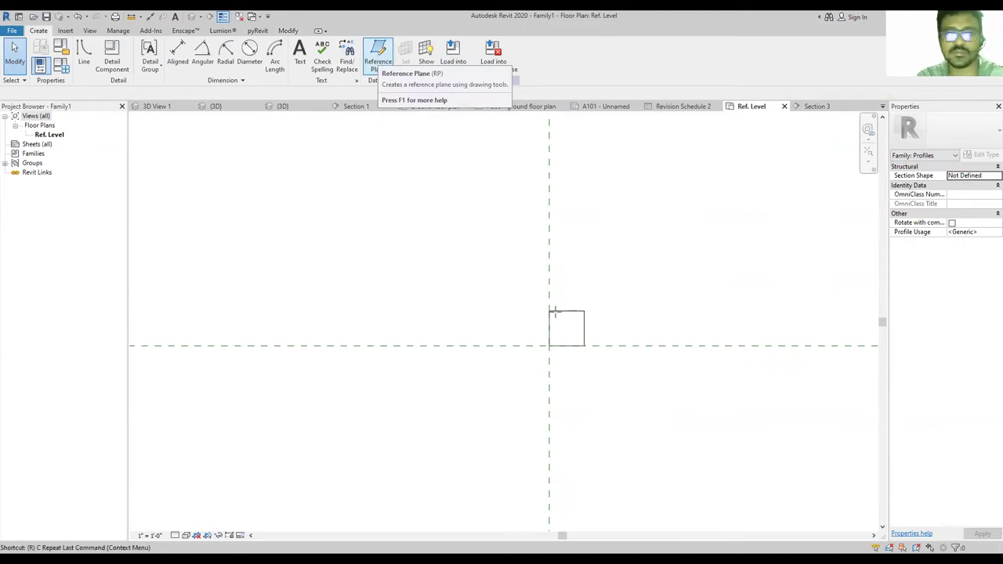
# Draw two vertical reference planes, one left and one right of the centre plane.
pyautogui.click(378, 59)
pyautogui.click(497, 216)
pyautogui.scroll(-3, 504, 390)
pyautogui.click(506, 406)
pyautogui.click(563, 250)
pyautogui.click(563, 433)
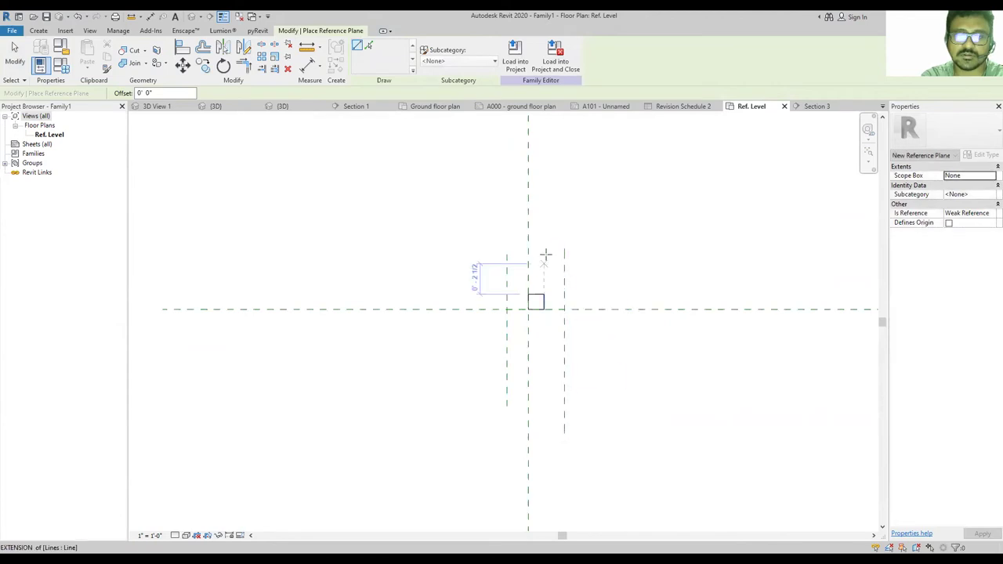
pyautogui.press('Escape')
pyautogui.press('Escape')
pyautogui.scroll(2, 501, 327)
pyautogui.scroll(1, 510, 325)
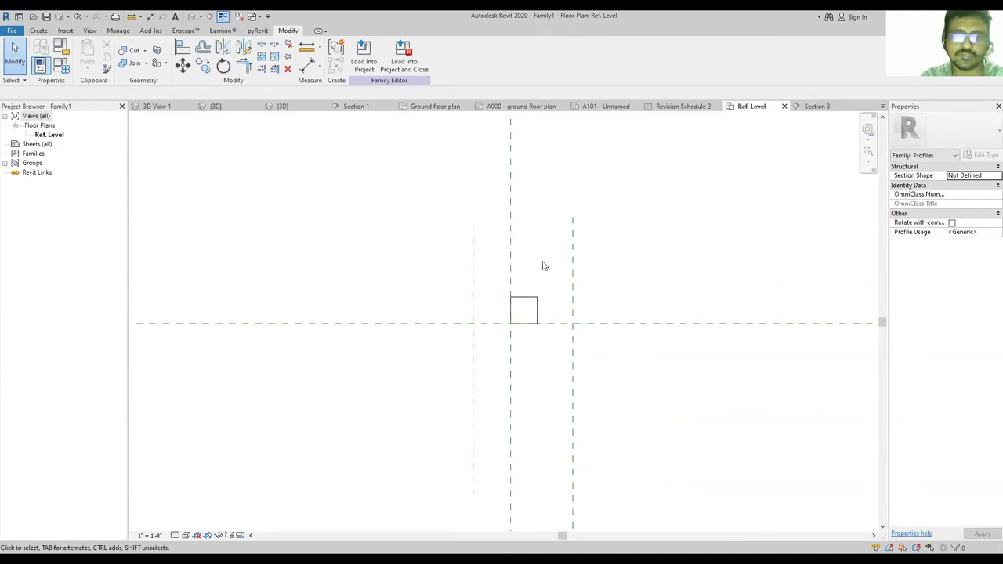
pyautogui.click(310, 66)
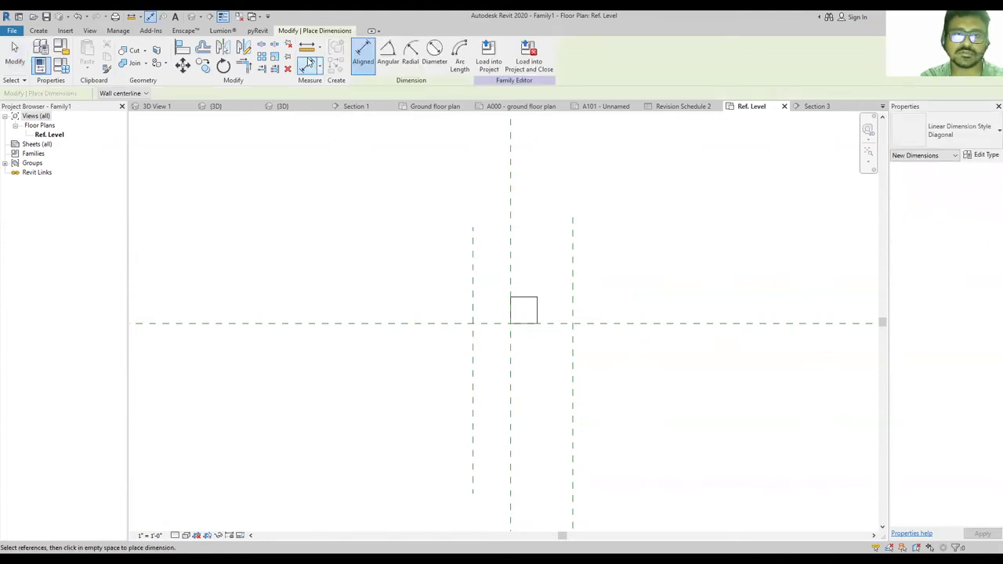
# Dimension the left, centre and right planes above the square and toggle EQ on.
pyautogui.click(475, 255)
pyautogui.click(510, 255)
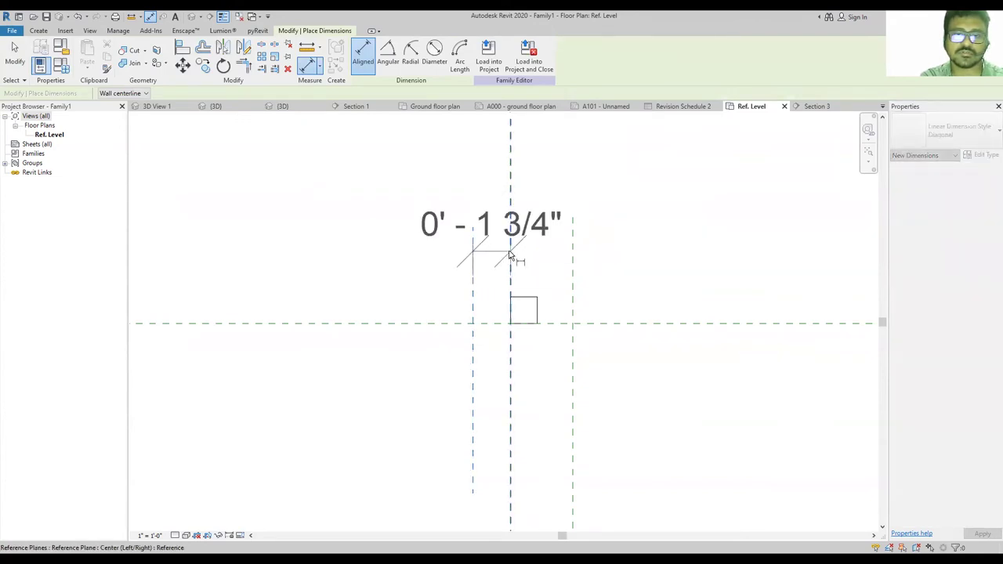
pyautogui.click(573, 255)
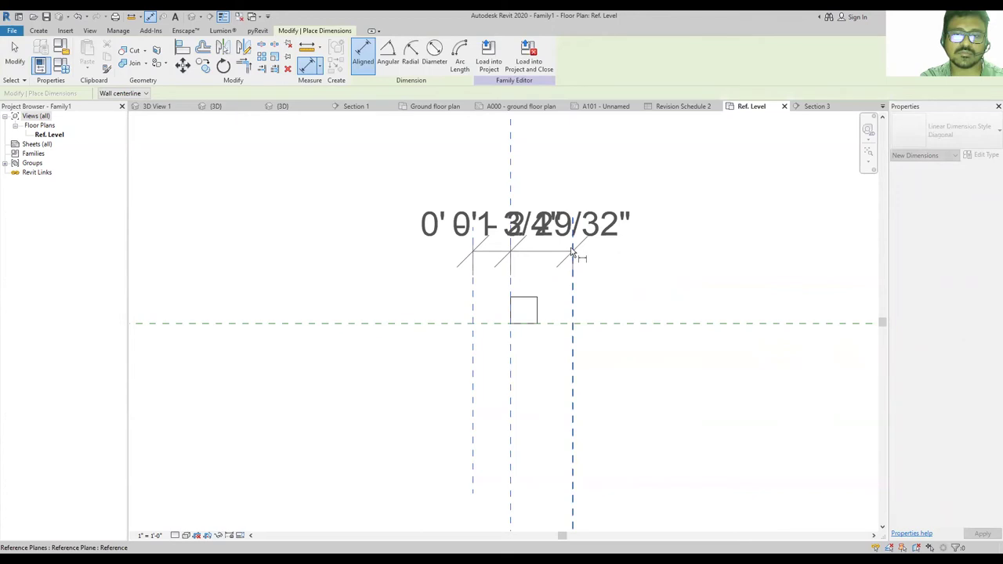
pyautogui.click(587, 159)
pyautogui.scroll(-3, 454, 320)
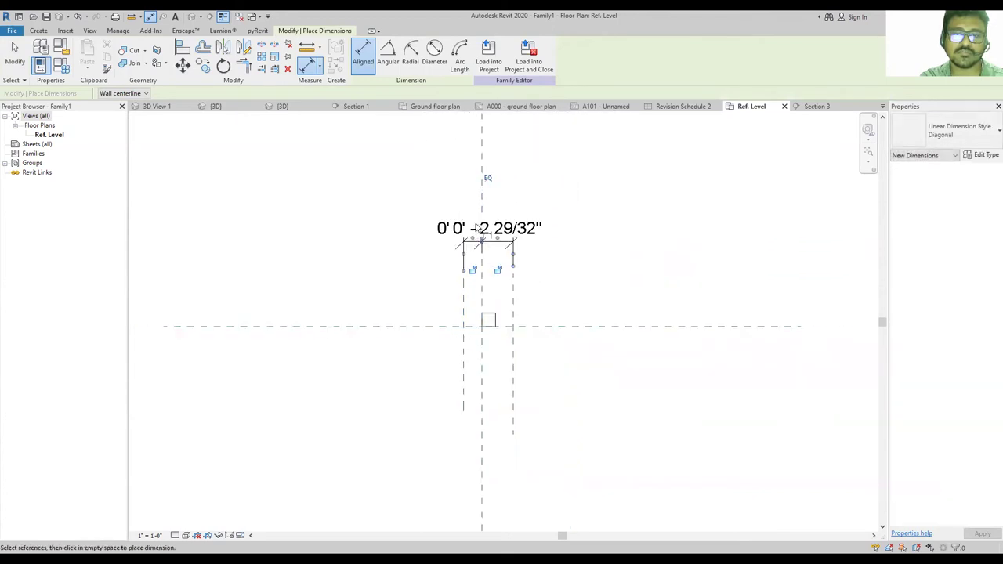
pyautogui.scroll(1, 502, 196)
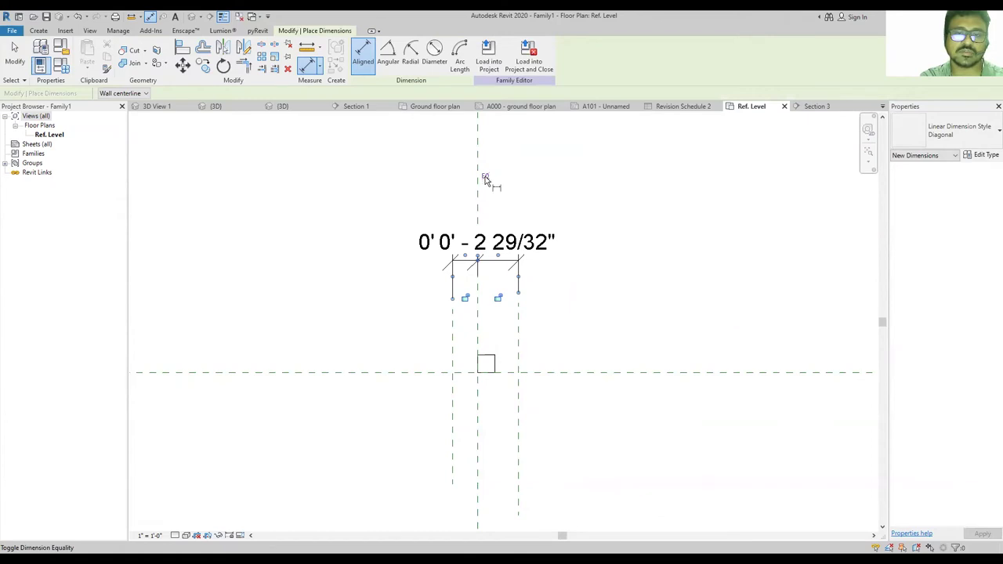
pyautogui.click(485, 176)
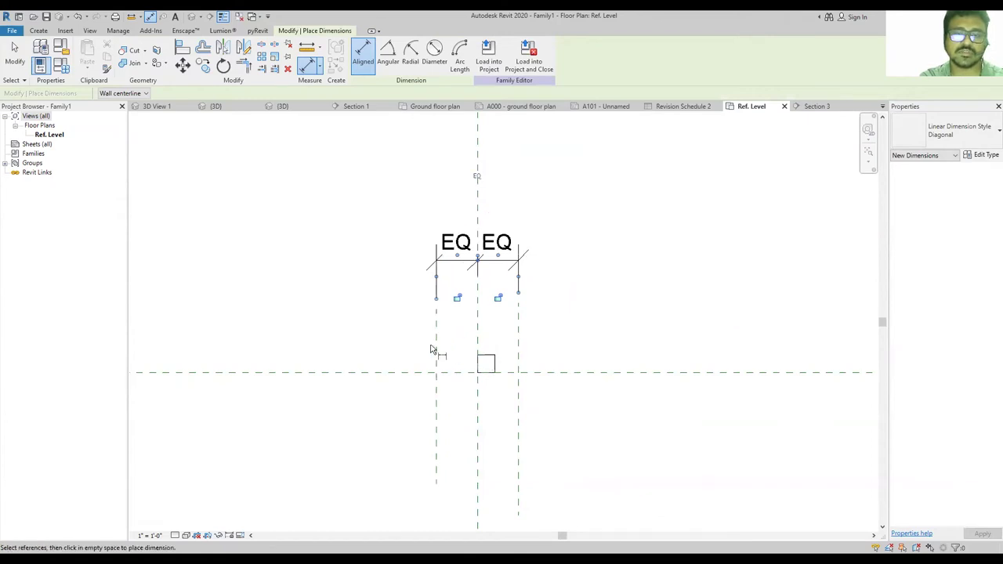
pyautogui.press('Escape')
pyautogui.press('Escape')
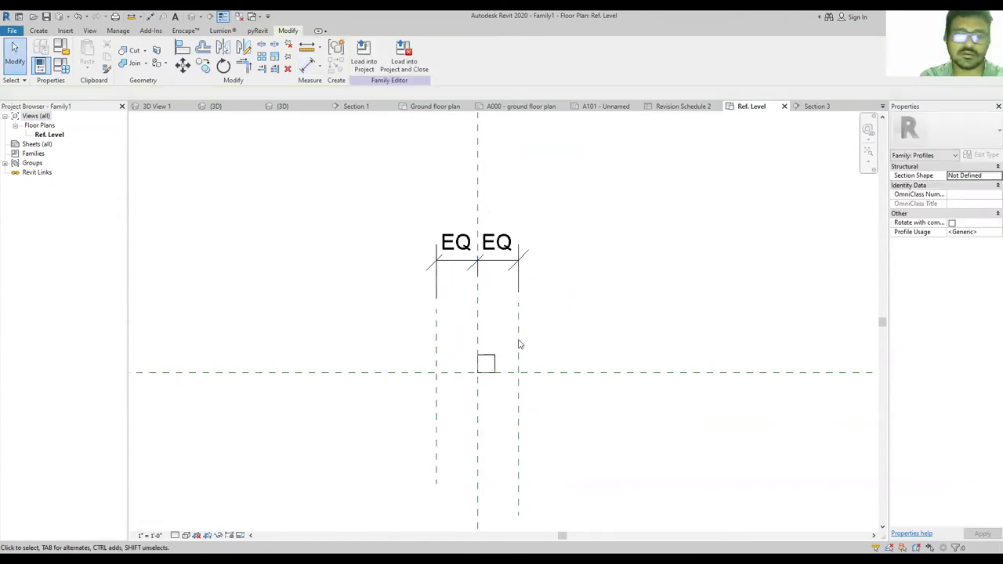
# Drag the right reference plane outward to test that both sides stay equally spaced.
pyautogui.click(518, 344)
pyautogui.moveTo(524, 359); pyautogui.dragTo(540, 338)
pyautogui.press('Escape')
pyautogui.scroll(3, 502, 321)
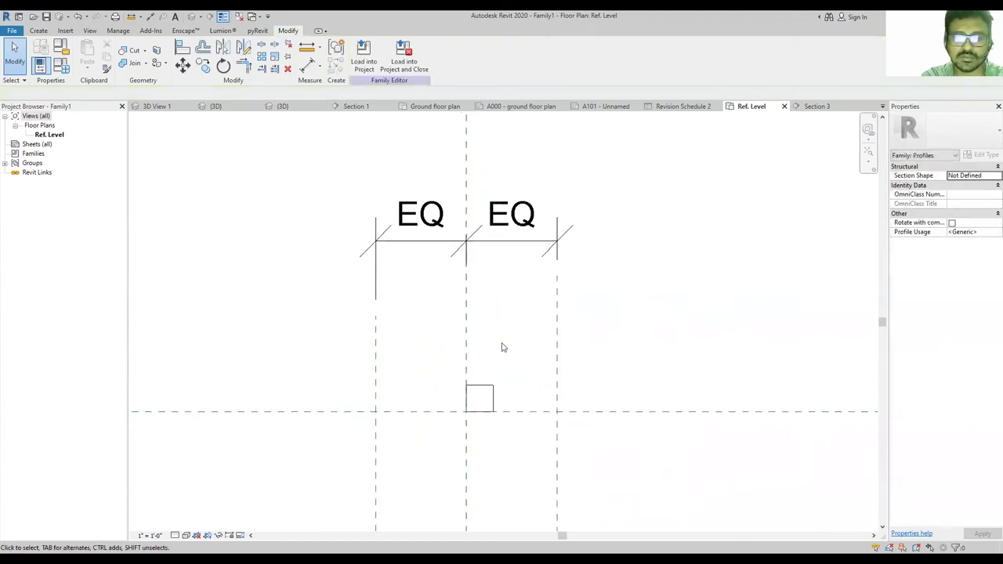
# Add an overall 0' - 8 1/2" dimension between the outer planes above the EQ string and select it.
pyautogui.click(306, 67)
pyautogui.click(375, 377)
pyautogui.click(557, 381)
pyautogui.click(598, 157)
pyautogui.scroll(-3, 587, 266)
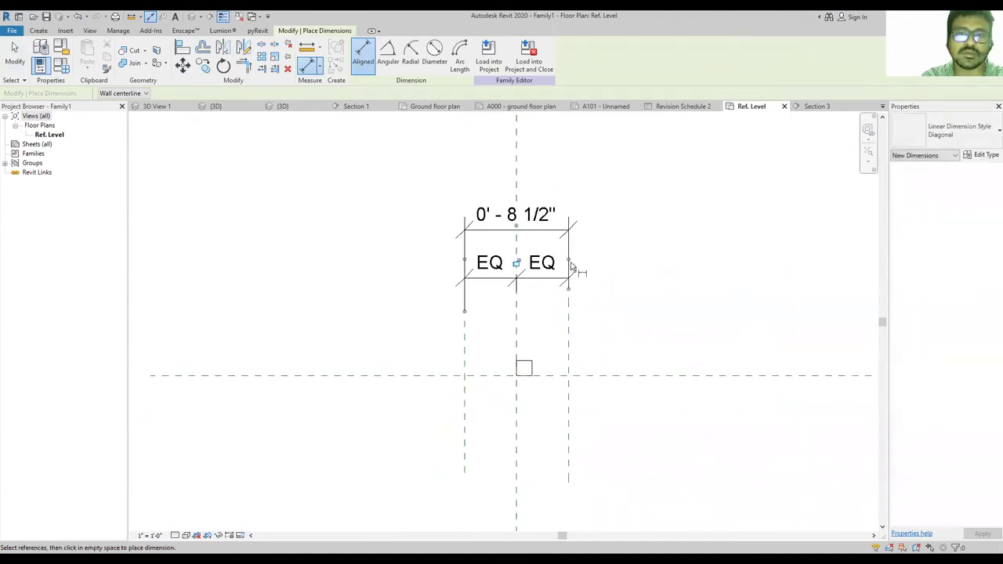
pyautogui.press('Escape')
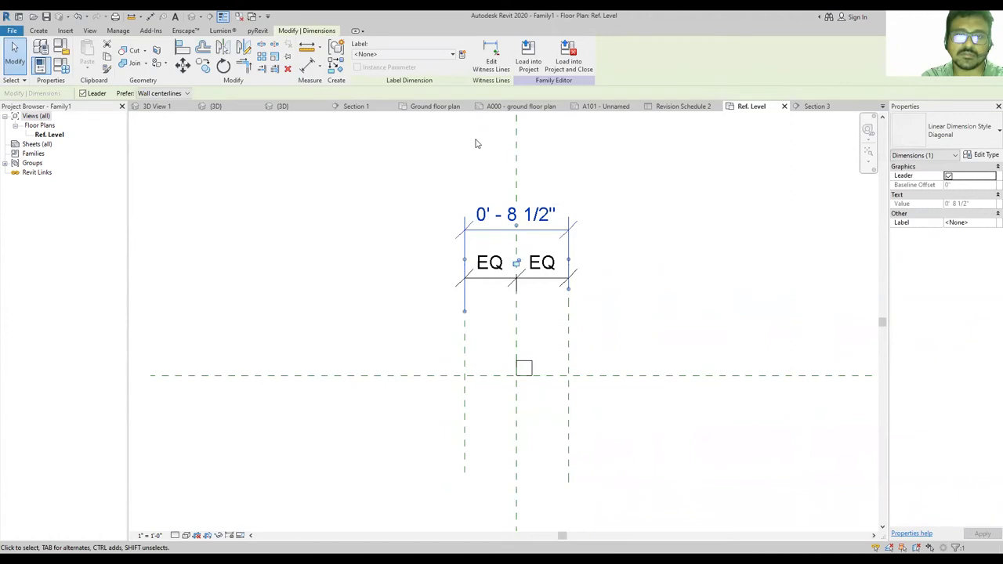
pyautogui.click(640, 282)
pyautogui.click(554, 234)
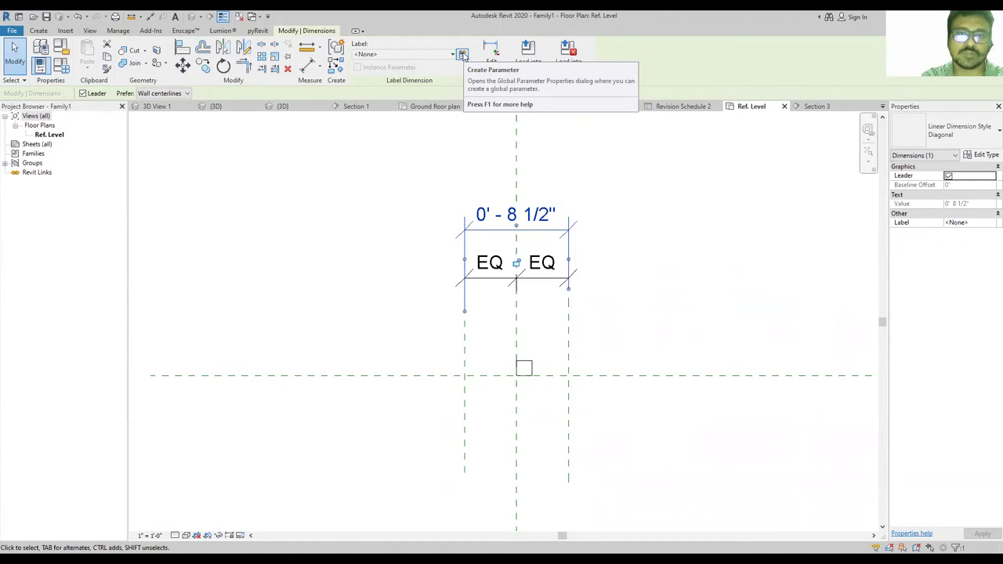
pyautogui.click(462, 54)
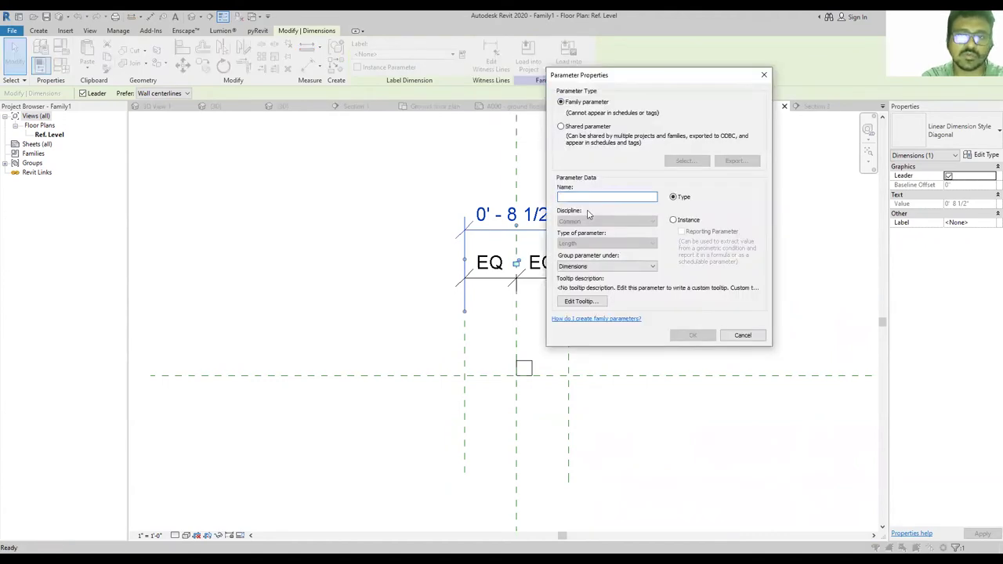
# Name the new Length type parameter 'L'.
pyautogui.write('l')
pyautogui.press('BackSpace')
pyautogui.write('L')
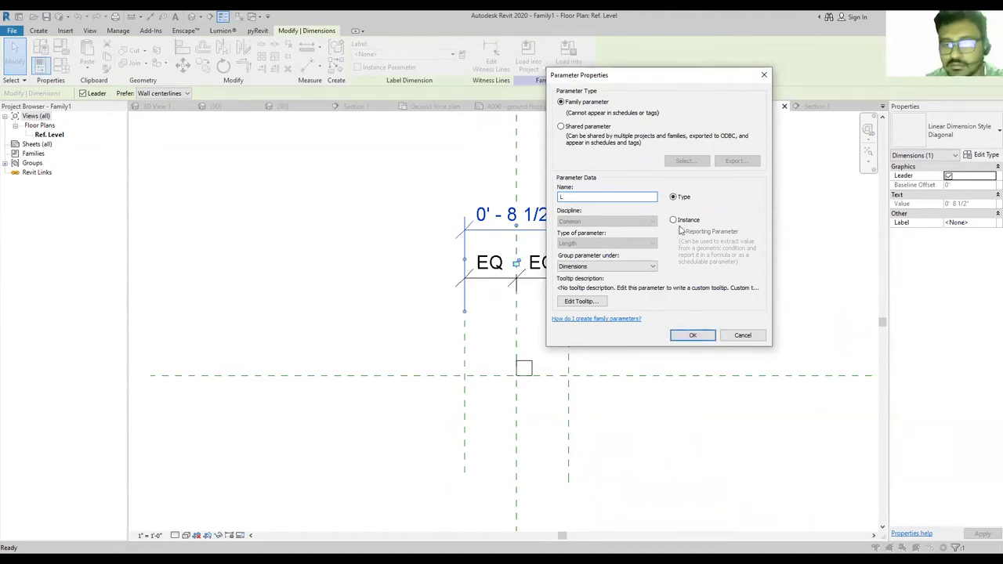
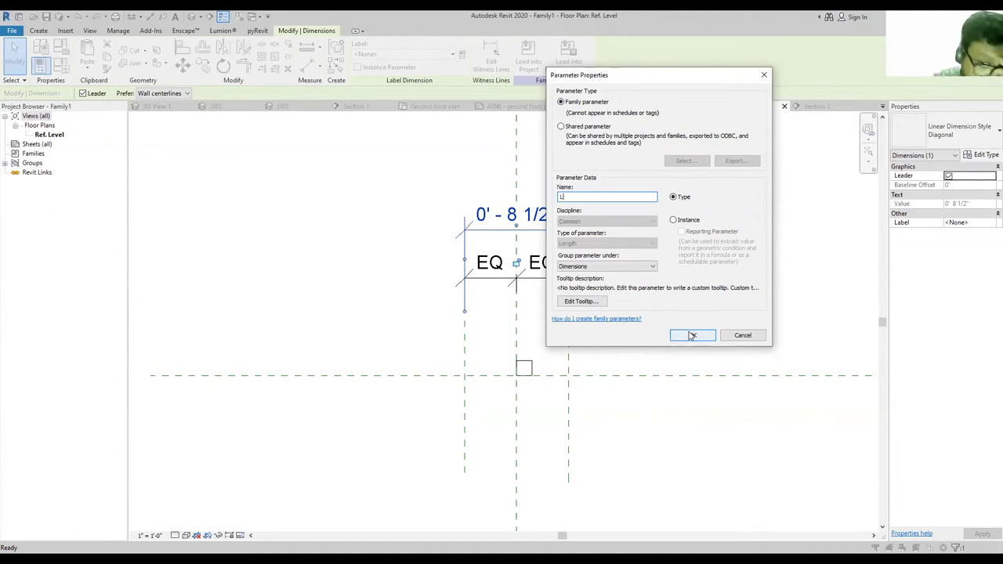
# Confirm the new length parameter L on the overall width dimension and deselect it.
pyautogui.click(693, 336)
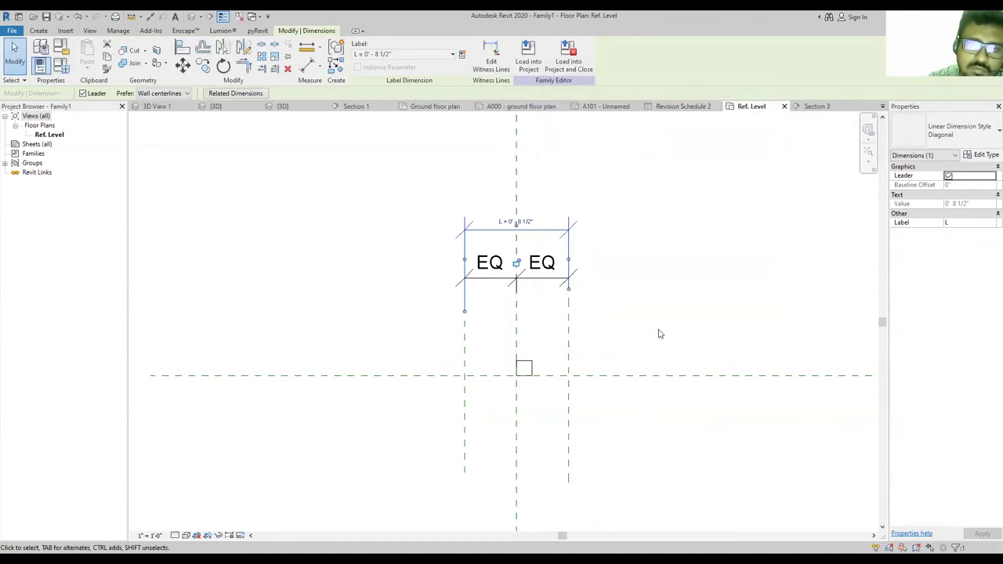
pyautogui.click(627, 369)
pyautogui.scroll(3, 575, 379)
pyautogui.scroll(-3, 548, 297)
pyautogui.scroll(3, 560, 273)
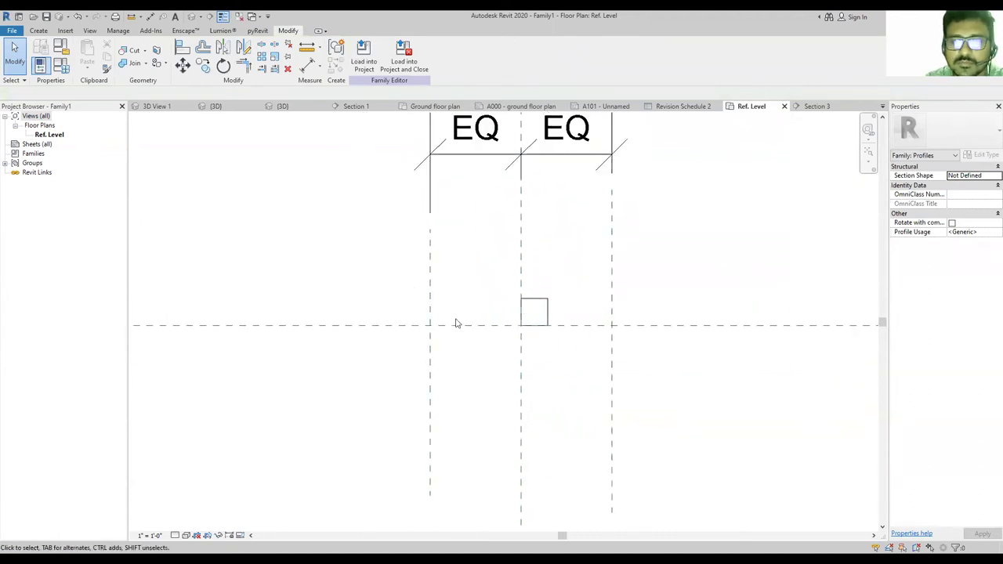
pyautogui.scroll(-2, 459, 322)
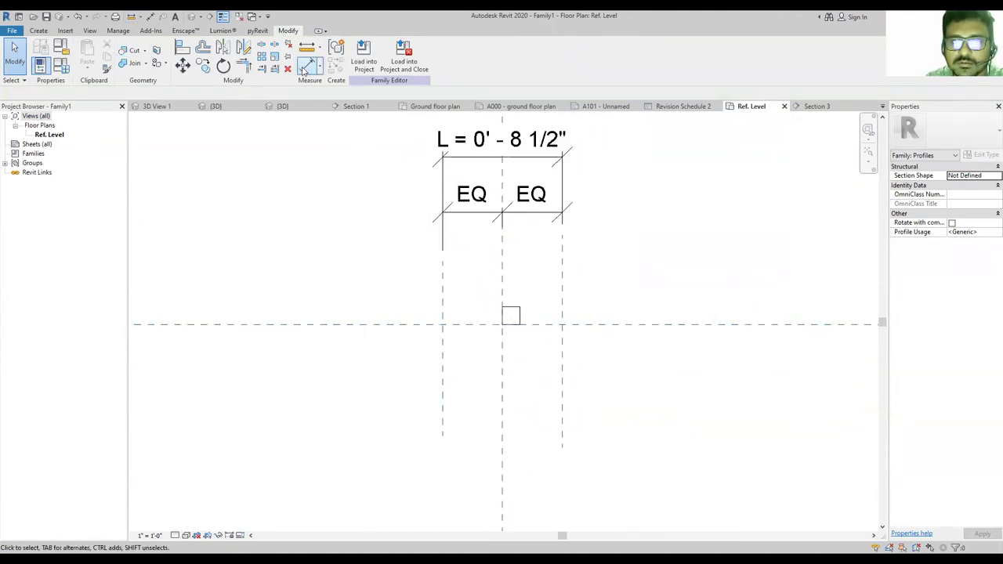
# Select the right vertical reference plane to check its constraints, then clear the selection.
pyautogui.click(561, 286)
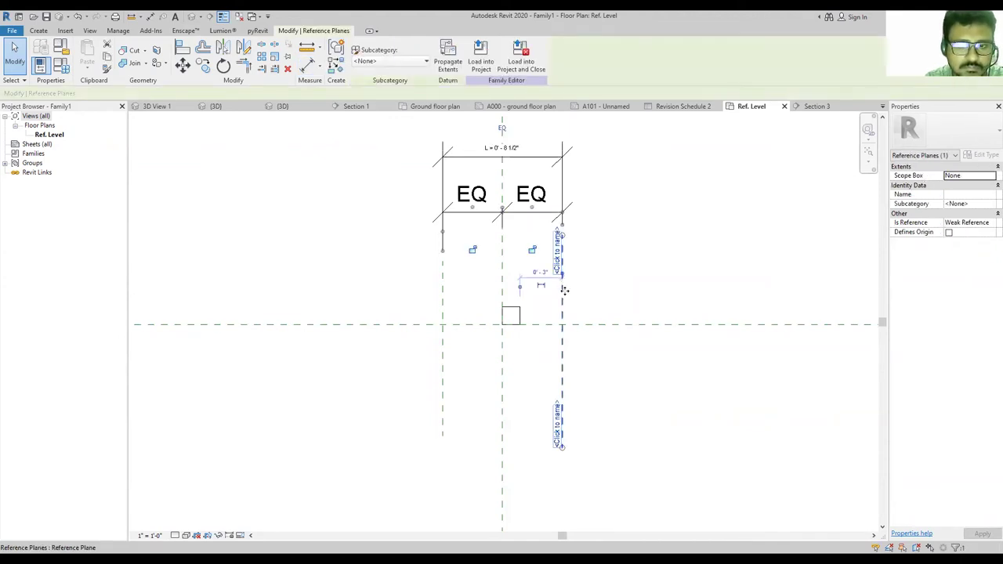
pyautogui.press('Escape')
pyautogui.click(560, 315)
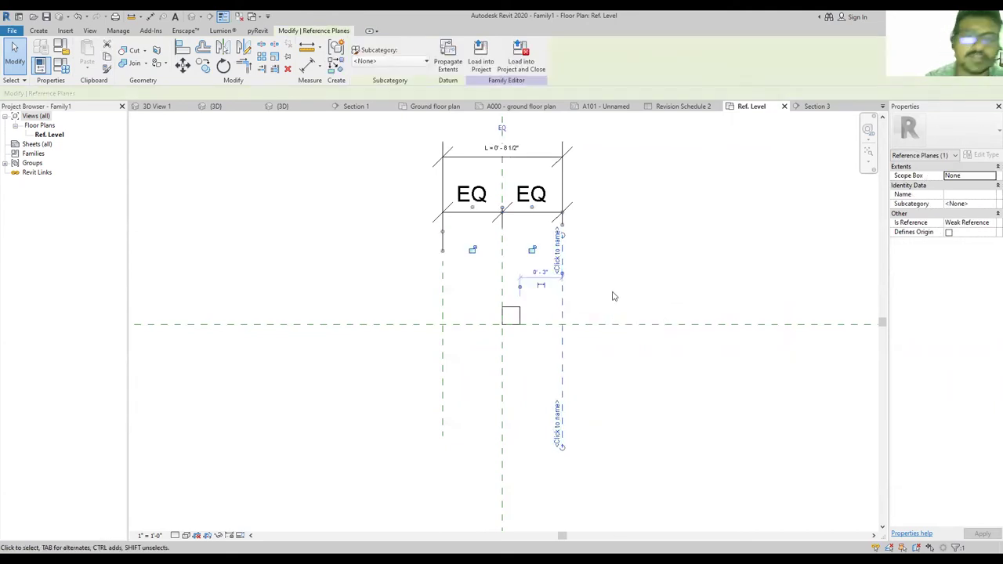
pyautogui.press('Escape')
# Start a horizontal reference plane above the square with the RP command.
pyautogui.press('r')
pyautogui.press('p')
pyautogui.click(383, 285)
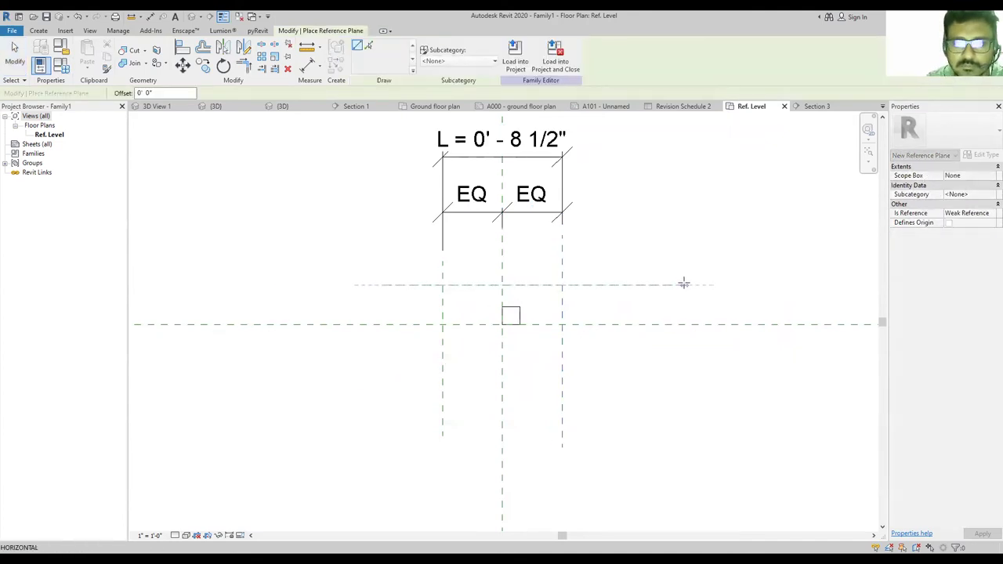
# Finish the horizontal reference plane above the square, crossing the vertical planes, and verify it.
pyautogui.click(683, 285)
pyautogui.press('Escape')
pyautogui.scroll(2, 618, 297)
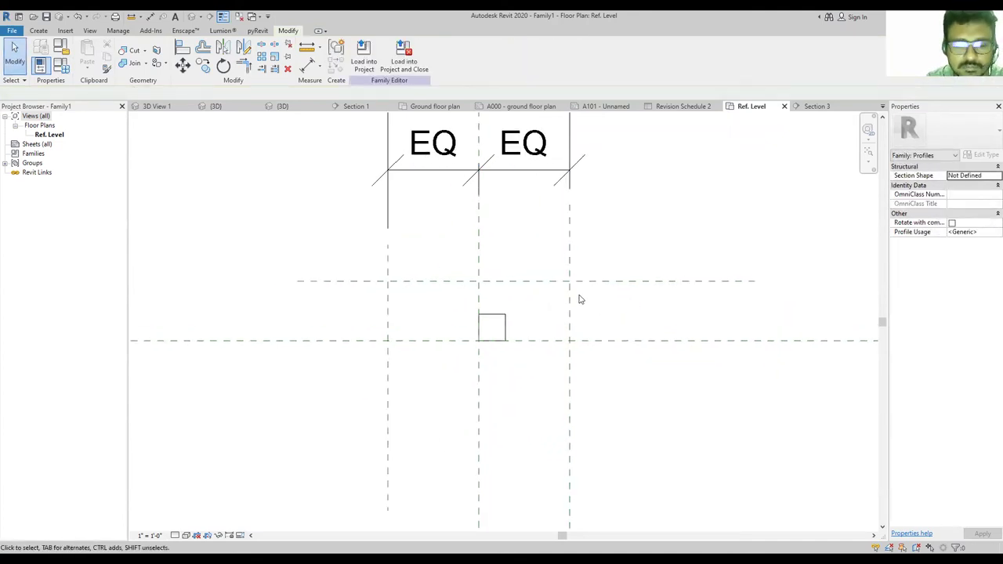
pyautogui.moveTo(515, 336); pyautogui.dragTo(481, 280, button='middle')
pyautogui.scroll(2, 480, 280)
pyautogui.moveTo(446, 233); pyautogui.dragTo(539, 352)
pyautogui.scroll(-2, 528, 287)
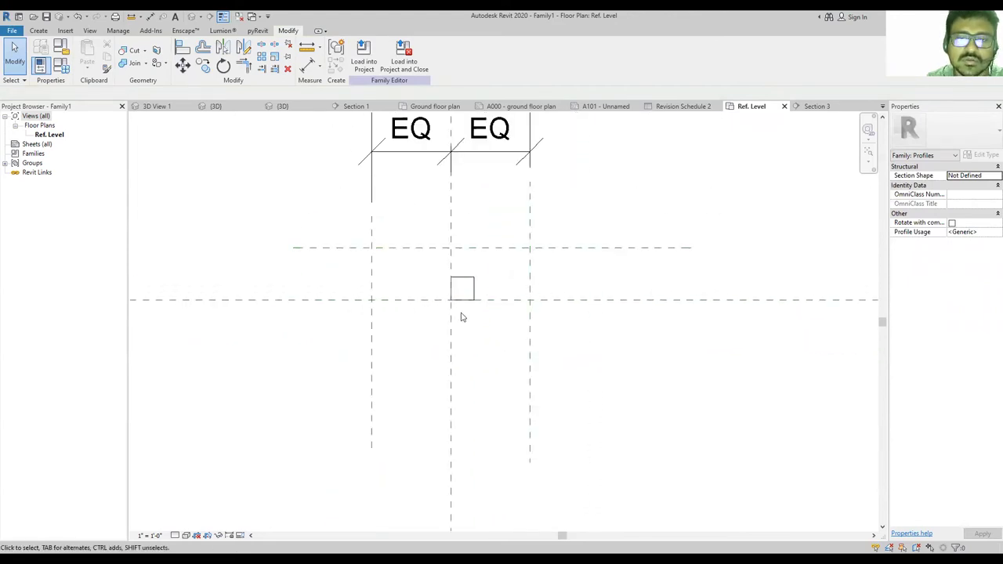
pyautogui.click(575, 303)
pyautogui.press('Escape')
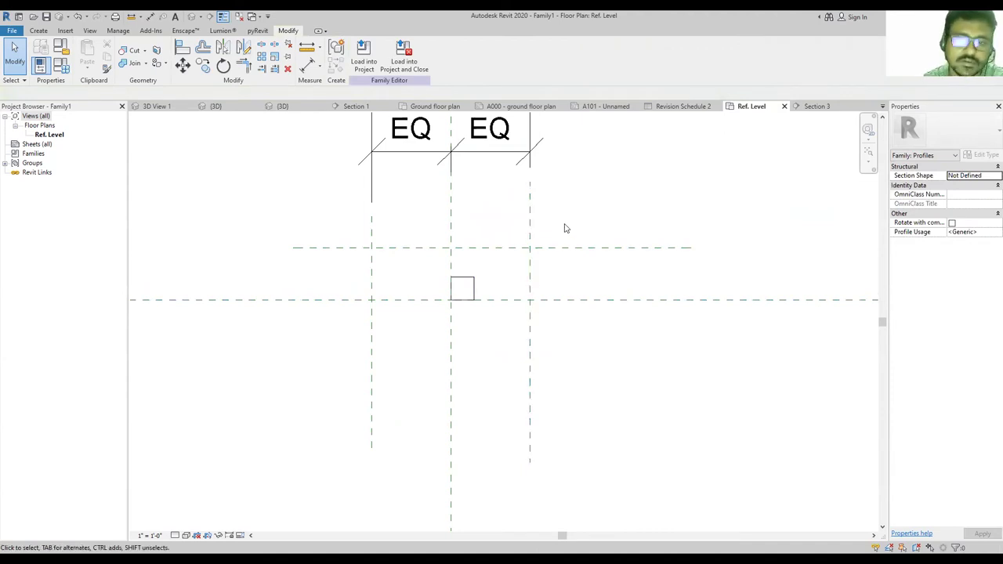
pyautogui.scroll(1, 471, 282)
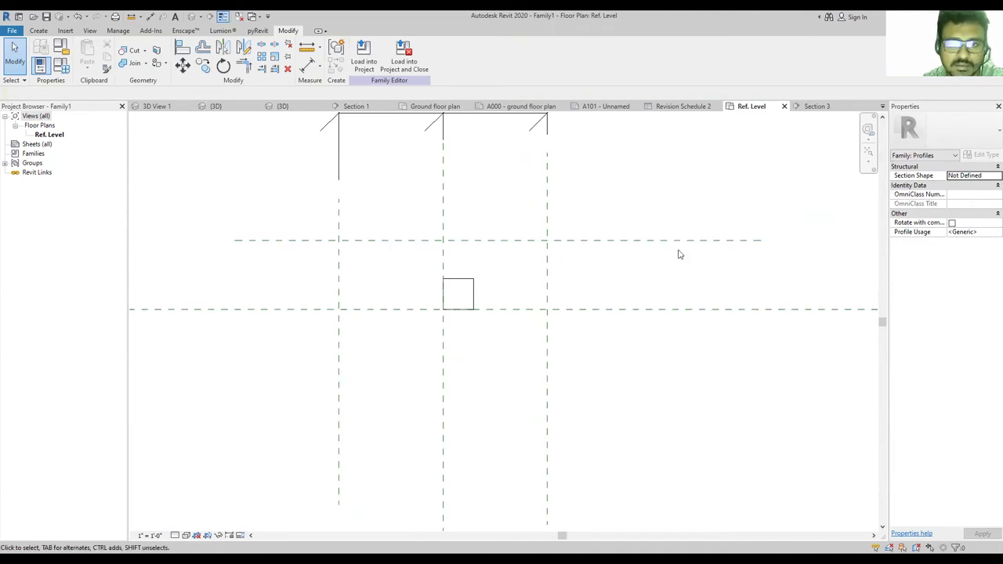
pyautogui.scroll(-2, 638, 321)
pyautogui.scroll(2, 580, 305)
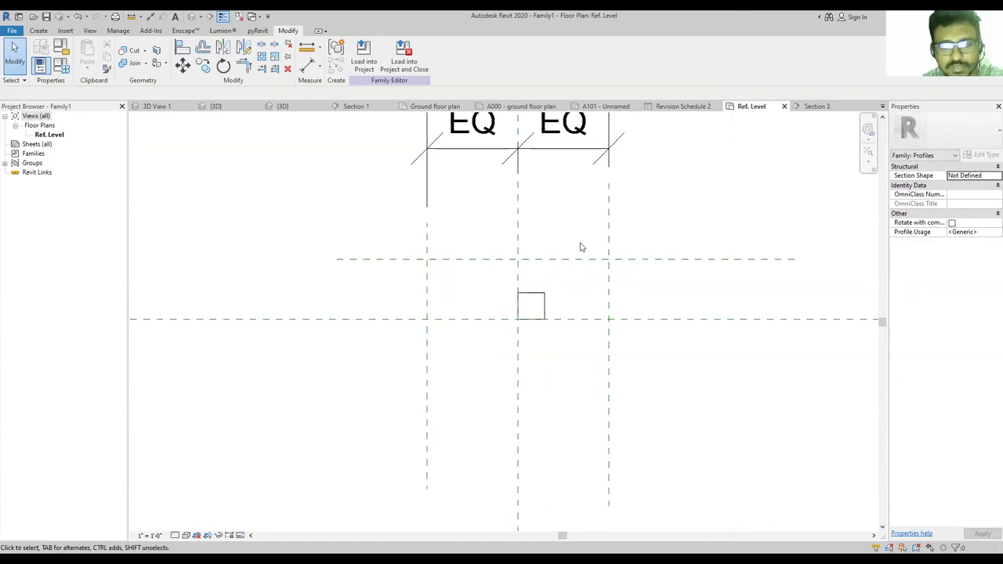
# Place an aligned dimension between the lower and upper horizontal reference planes.
pyautogui.click(309, 67)
pyautogui.click(689, 319)
pyautogui.click(690, 260)
pyautogui.click(764, 190)
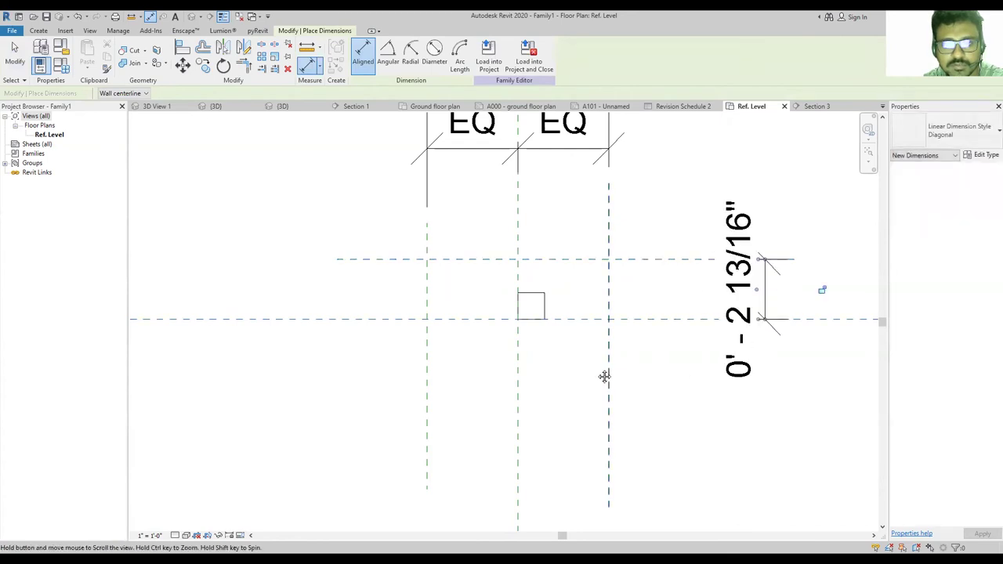
pyautogui.moveTo(604, 376); pyautogui.dragTo(459, 399, button='middle')
pyautogui.press('Escape')
# Label the new vertical dimension with a parameter named h.
pyautogui.click(510, 350)
pyautogui.click(592, 285)
pyautogui.click(501, 321)
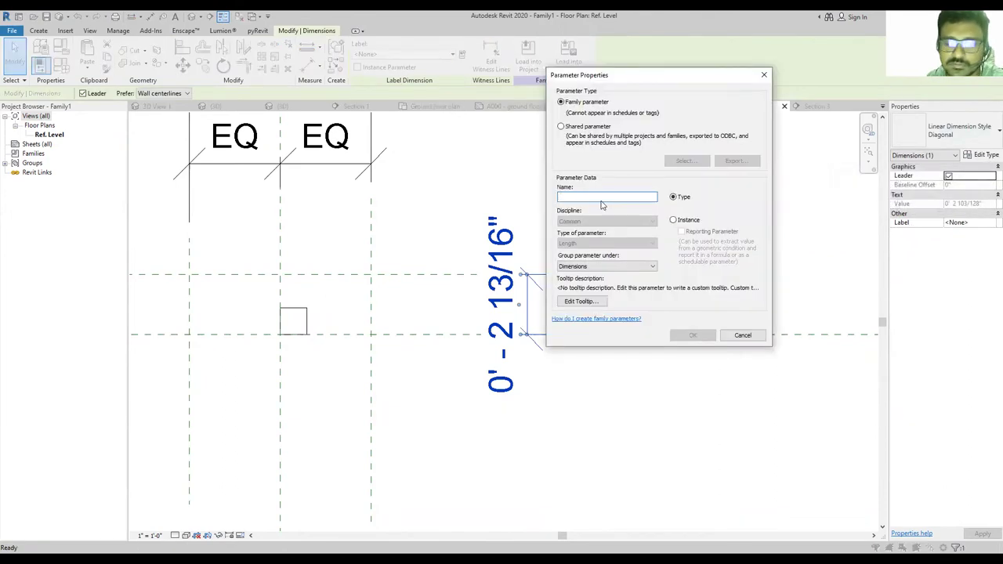
pyautogui.write('h')
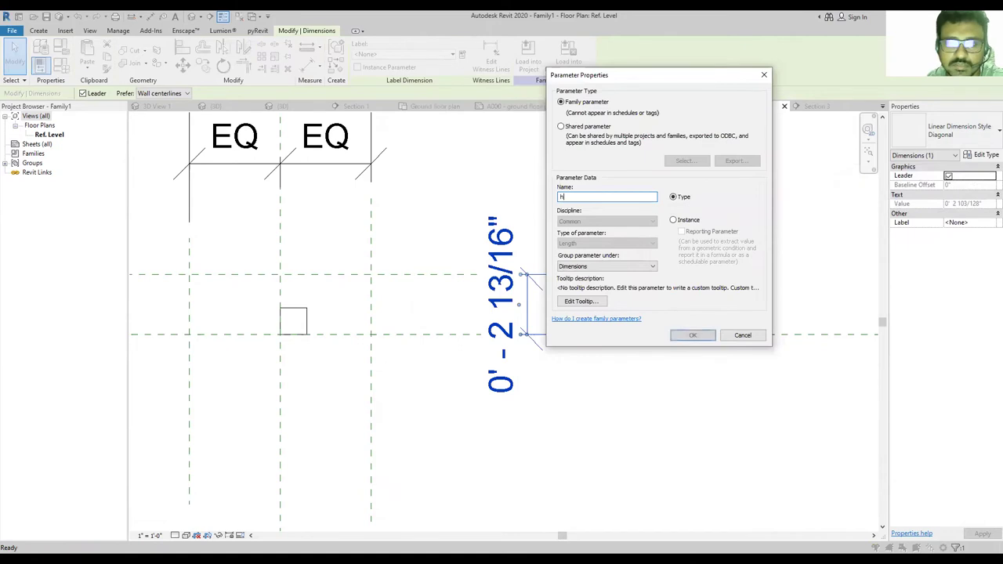
pyautogui.click(675, 336)
pyautogui.scroll(-2, 497, 340)
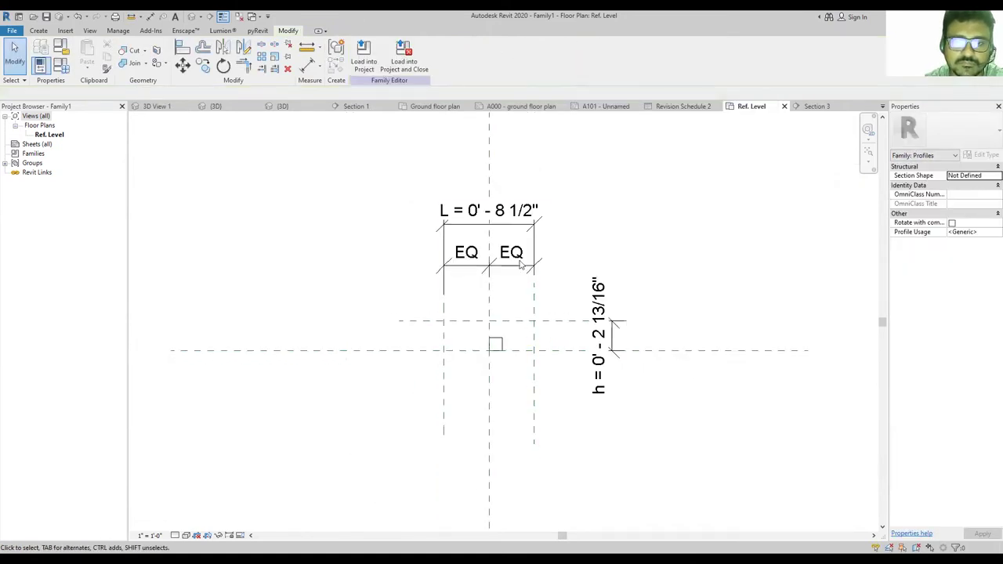
# Change the L dimension value to 3 inches.
pyautogui.click(535, 302)
pyautogui.click(501, 217)
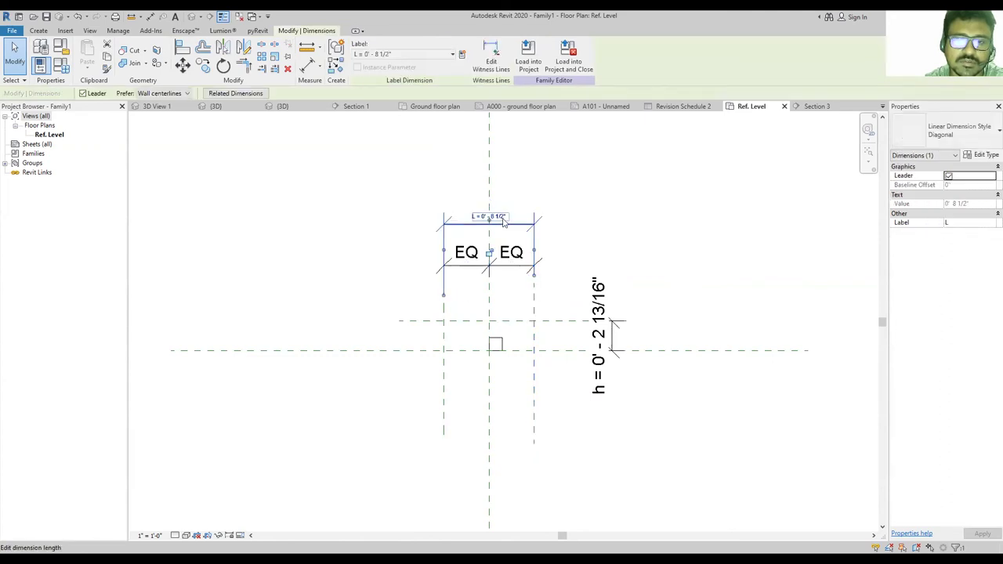
pyautogui.click(503, 217)
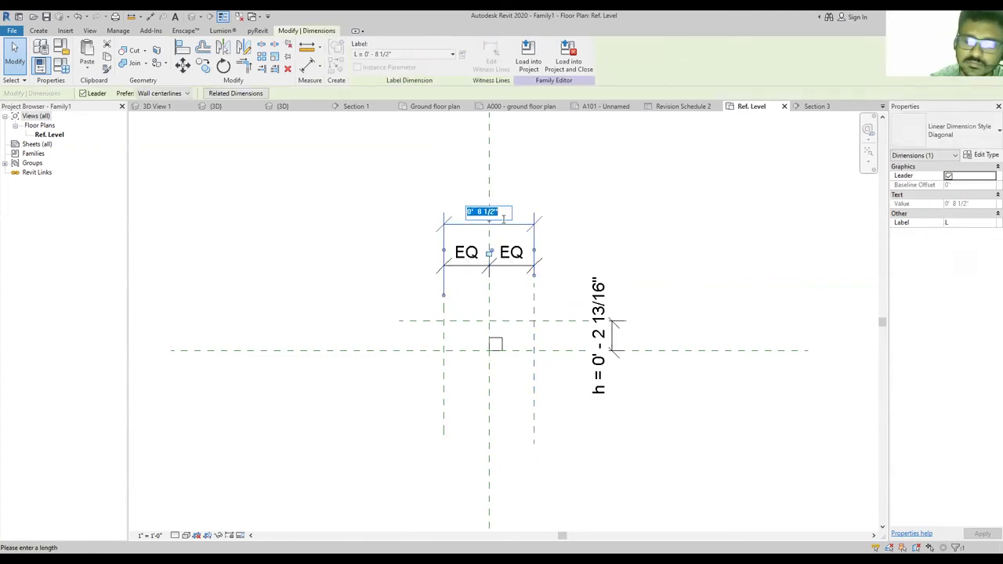
pyautogui.write('3')
pyautogui.press('Return')
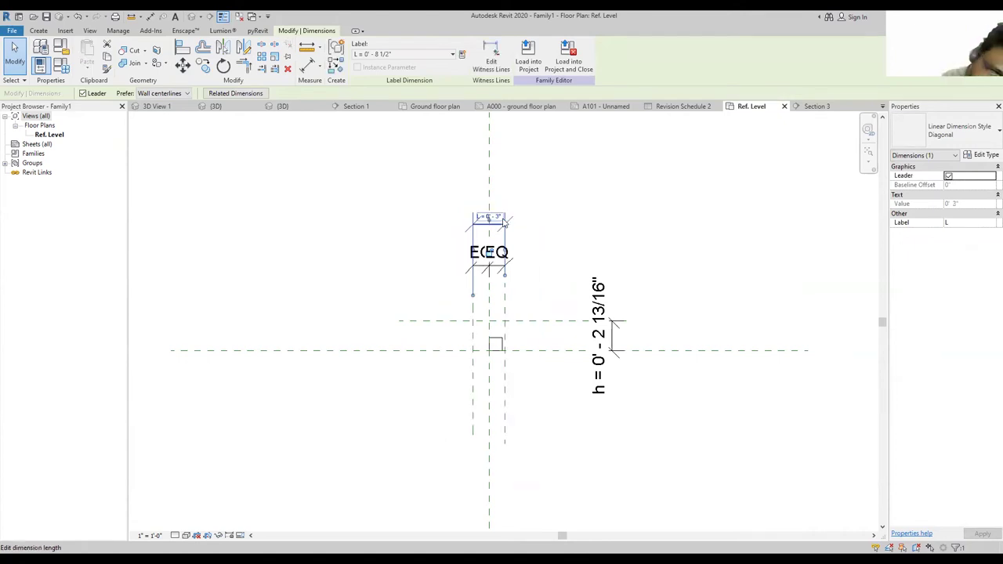
# Change the h dimension value to 1 inch, moving the upper plane closer.
pyautogui.click(611, 348)
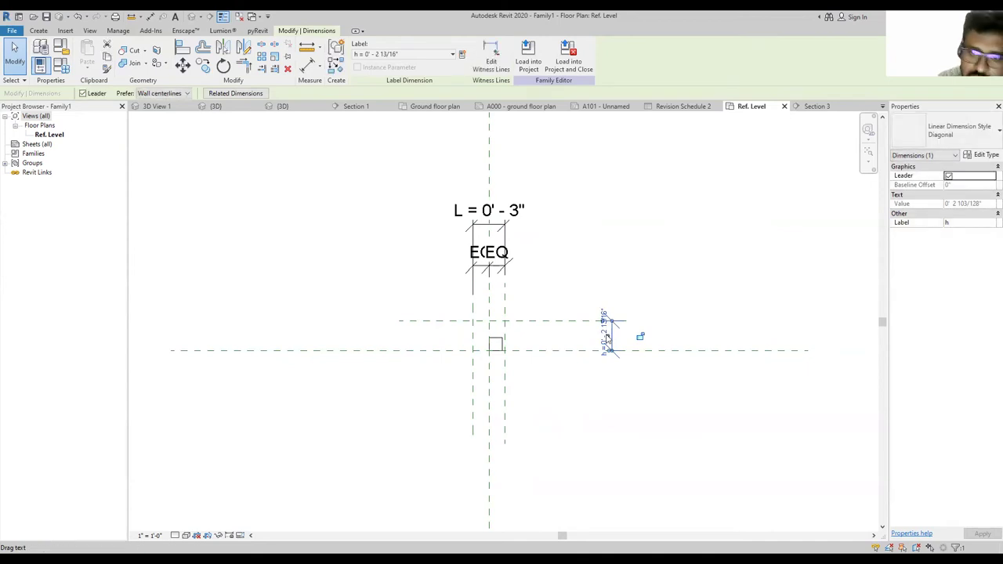
pyautogui.scroll(3, 646, 326)
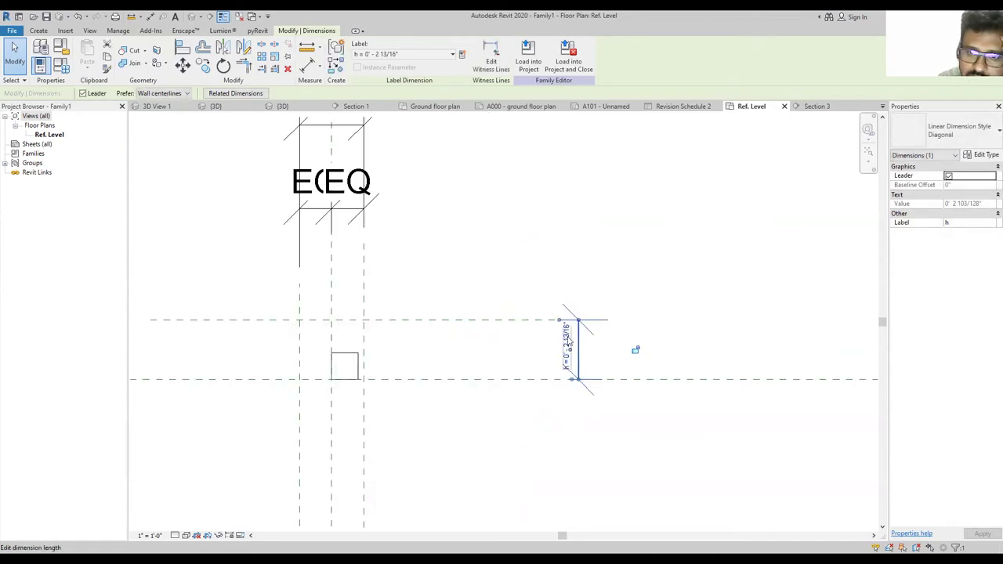
pyautogui.click(568, 342)
pyautogui.write('1')
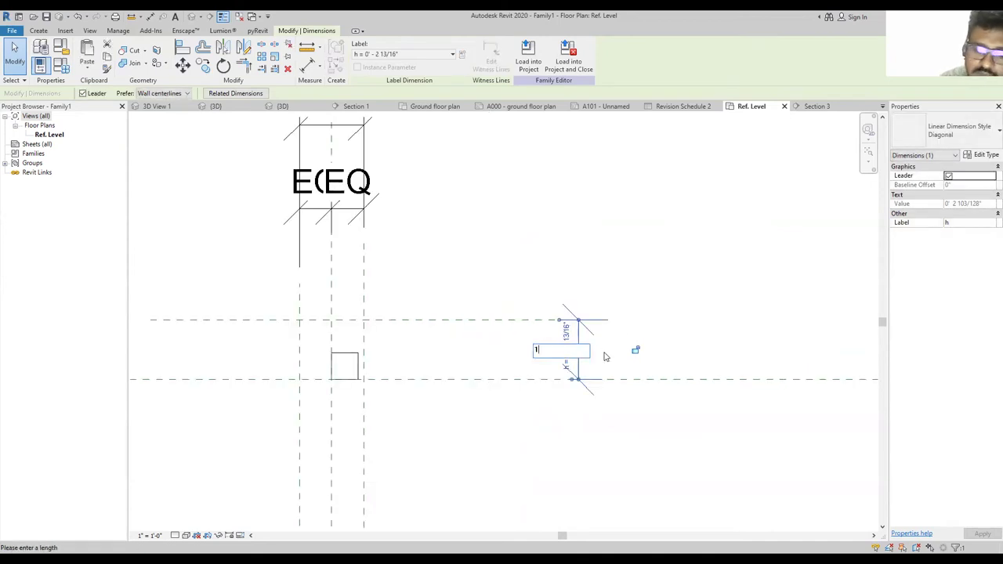
pyautogui.press('Return')
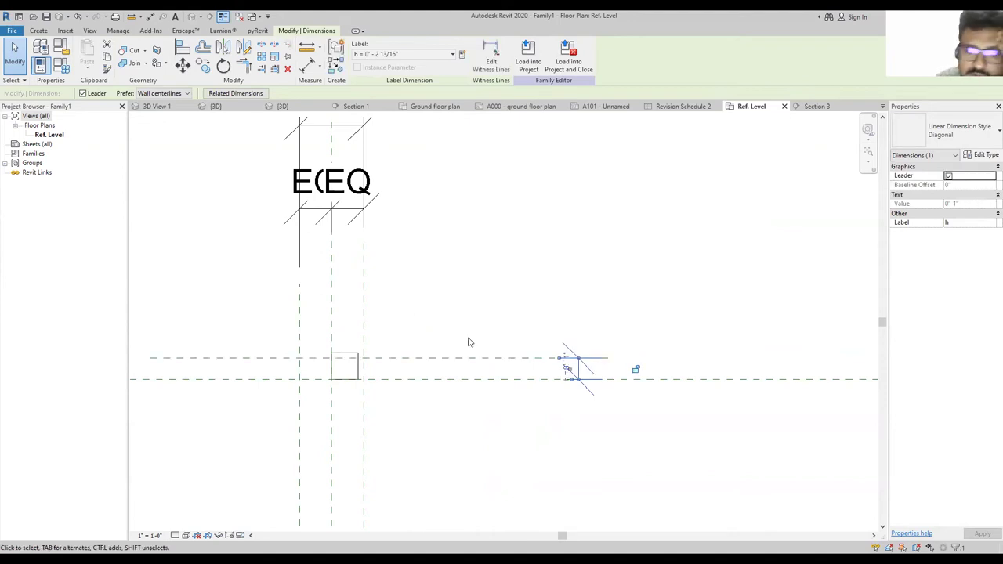
pyautogui.click(419, 309)
pyautogui.scroll(-2, 533, 241)
pyautogui.moveTo(482, 238); pyautogui.dragTo(478, 298, button='middle')
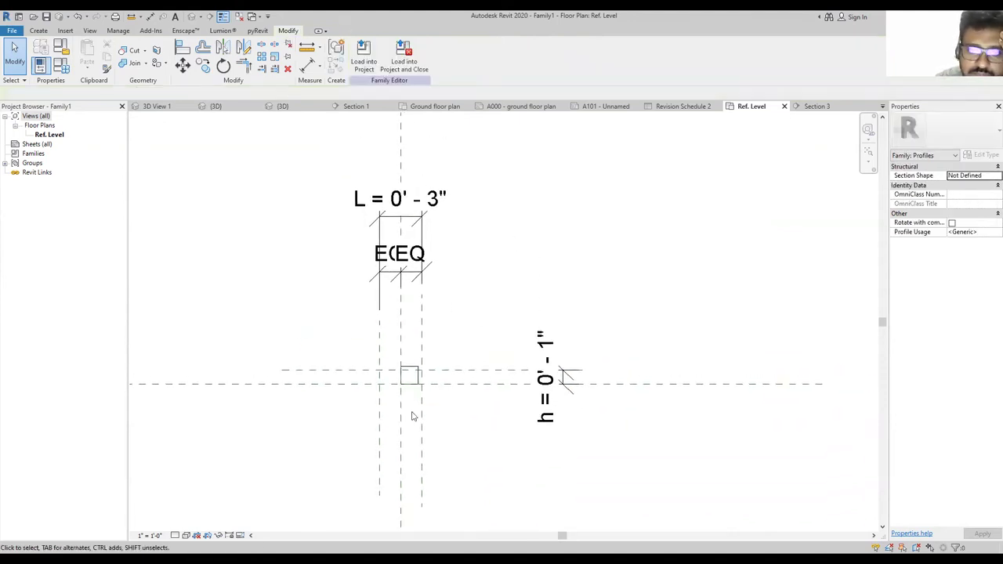
pyautogui.scroll(2, 391, 416)
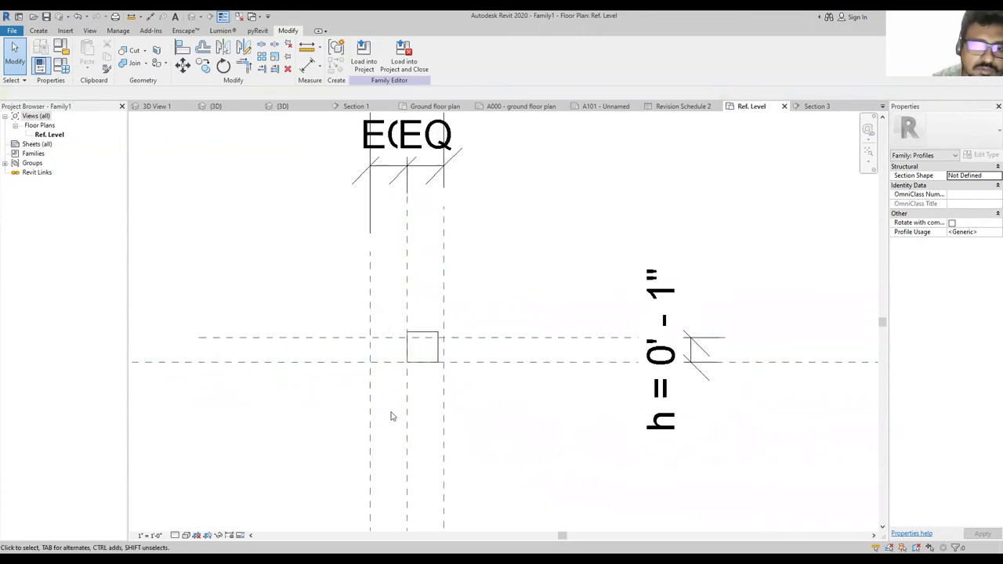
pyautogui.scroll(-1, 627, 351)
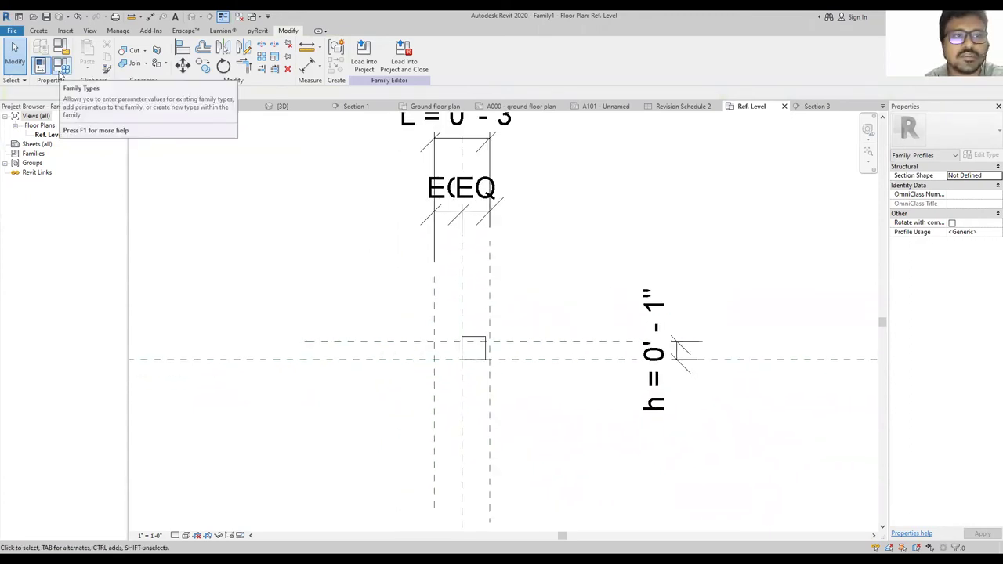
pyautogui.click(65, 72)
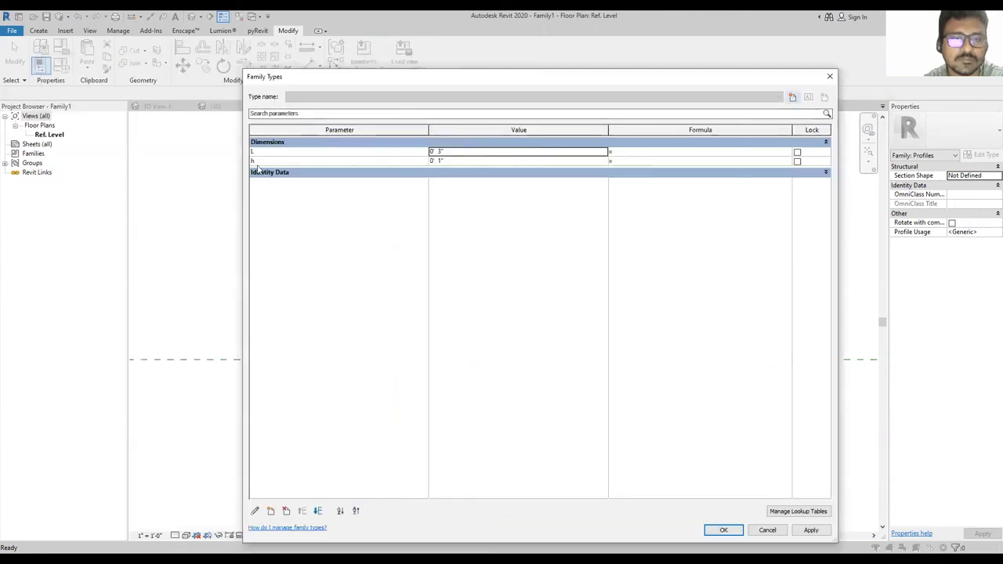
pyautogui.click(473, 152)
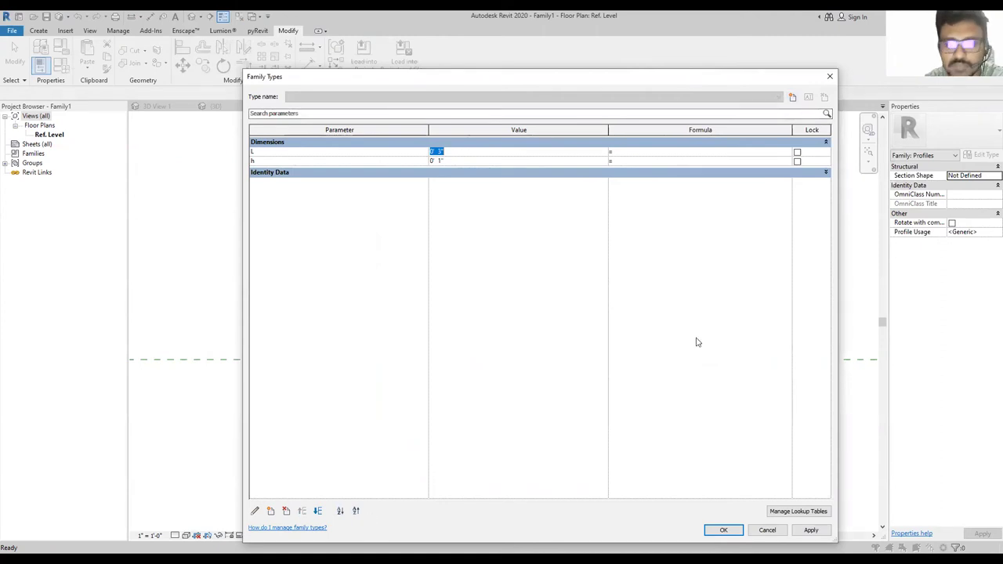
pyautogui.press('Return')
pyautogui.moveTo(419, 279); pyautogui.dragTo(506, 415)
pyautogui.press('Escape')
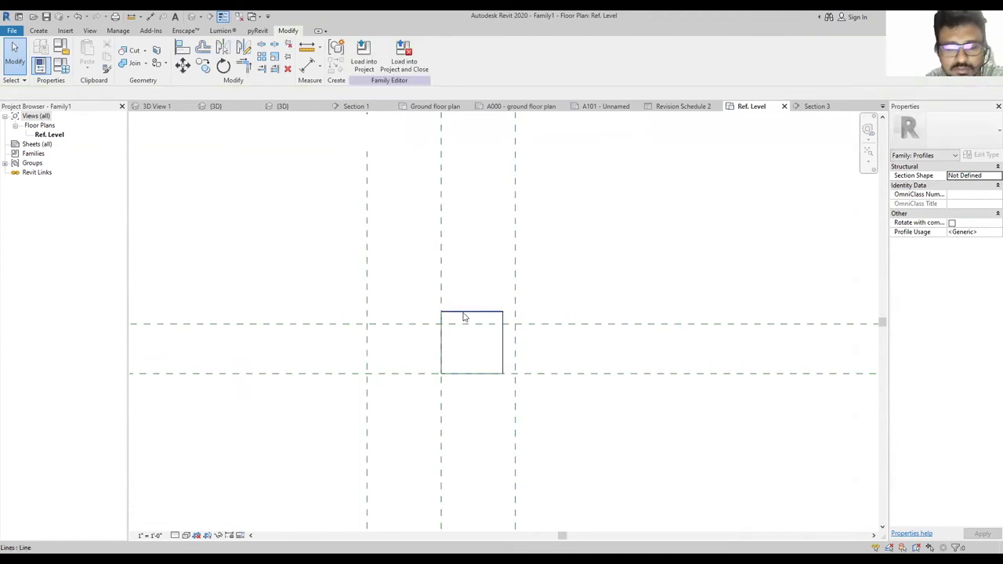
# Align and lock the square's left edge and top edge to their reference planes.
pyautogui.press('a')
pyautogui.press('l')
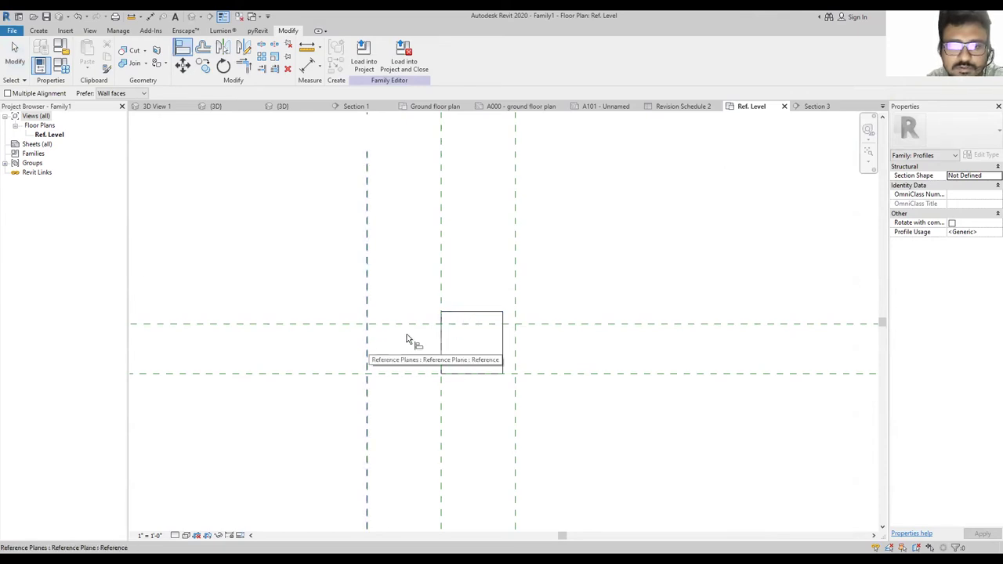
pyautogui.click(440, 339)
pyautogui.click(353, 324)
pyautogui.click(397, 329)
pyautogui.click(402, 316)
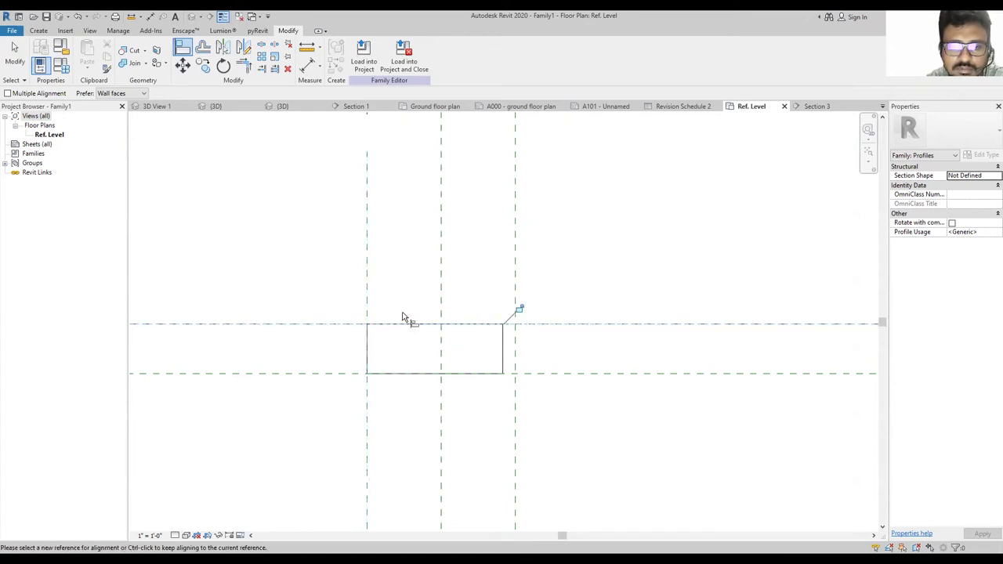
# Align the rectangle's right and bottom edges to the vertical and lower horizontal planes.
pyautogui.click(514, 347)
pyautogui.click(504, 347)
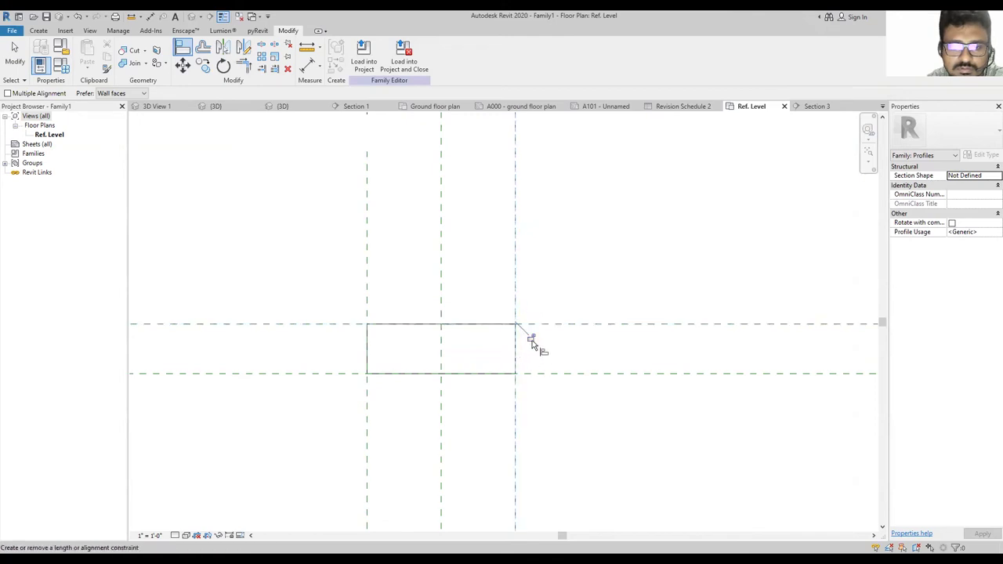
pyautogui.click(539, 373)
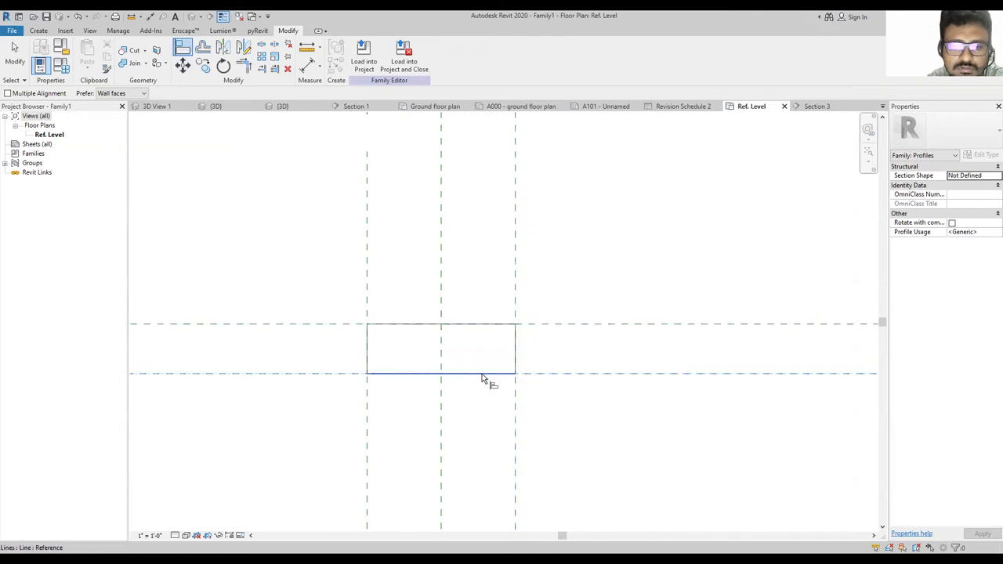
pyautogui.click(482, 375)
pyautogui.scroll(-5, 487, 384)
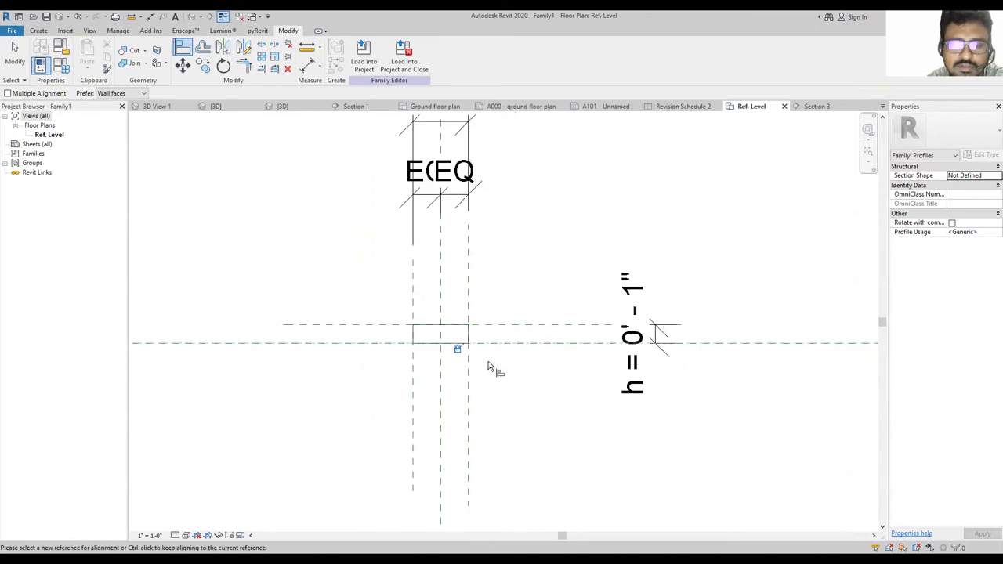
pyautogui.press('Escape')
pyautogui.press('Escape')
# Nudge the vertical reference plane slightly so the rectangle matches 3" by 1".
pyautogui.scroll(4, 481, 368)
pyautogui.click(472, 423)
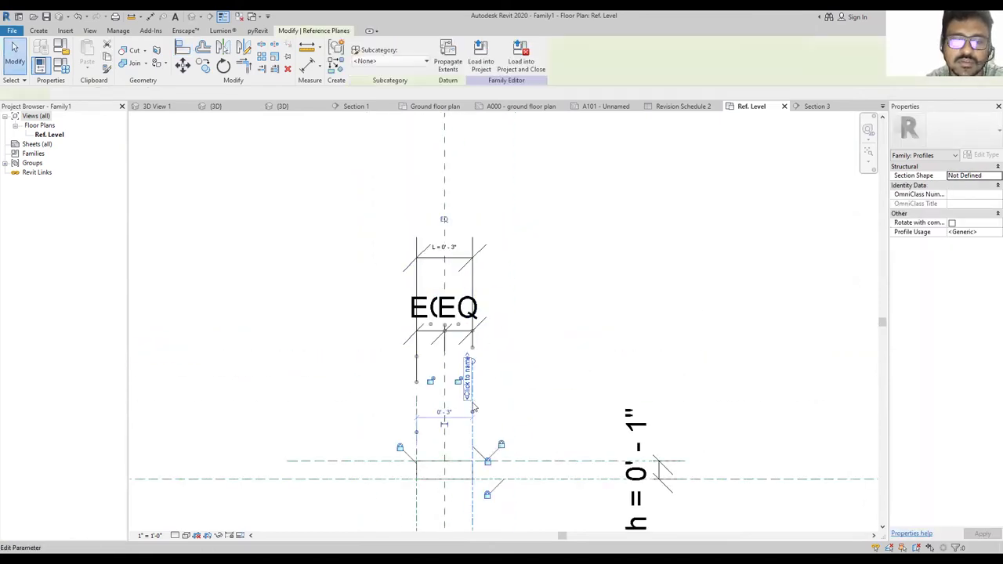
pyautogui.moveTo(471, 425)
pyautogui.mouseDown()
pyautogui.moveTo(457, 431)
pyautogui.moveTo(525, 435)
pyautogui.moveTo(472, 432)
pyautogui.mouseUp()
pyautogui.press('Escape')
pyautogui.scroll(3, 564, 342)
pyautogui.scroll(-4, 497, 381)
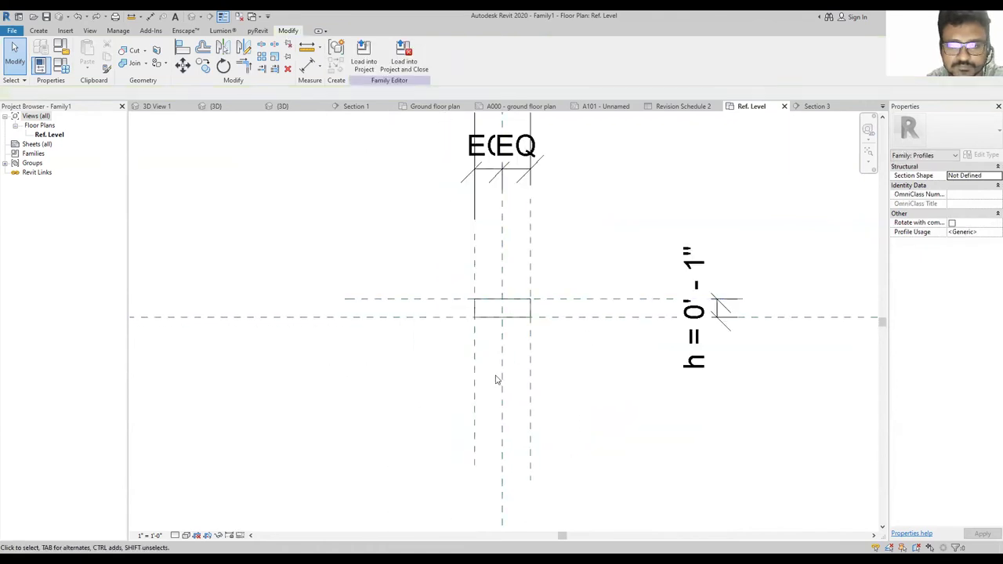
pyautogui.scroll(2, 530, 316)
pyautogui.scroll(-3, 530, 335)
pyautogui.scroll(1, 530, 375)
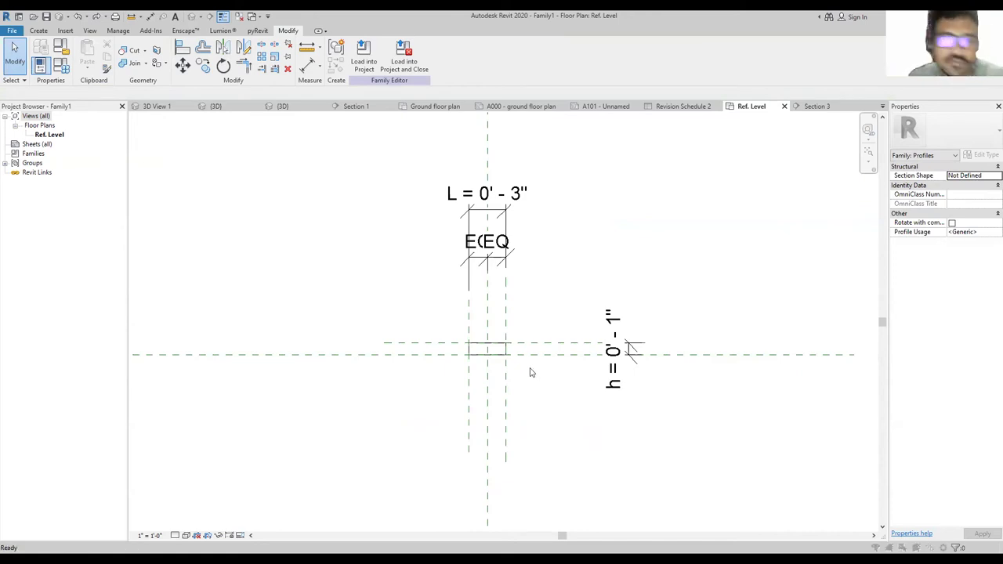
# Start saving the family and browse to the Work 1 (E:) drive.
pyautogui.hotkey('ctrl', 's')
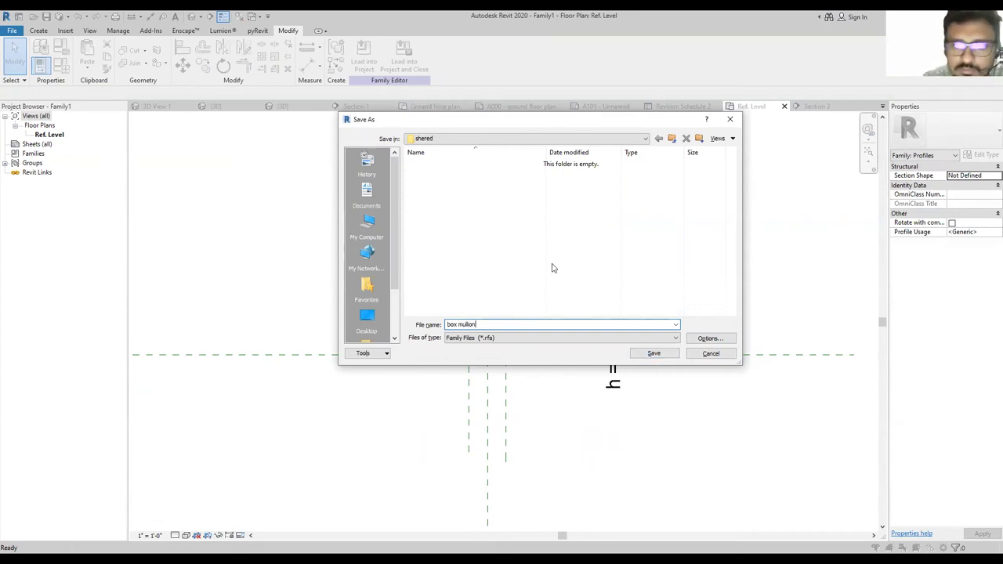
pyautogui.click(671, 138)
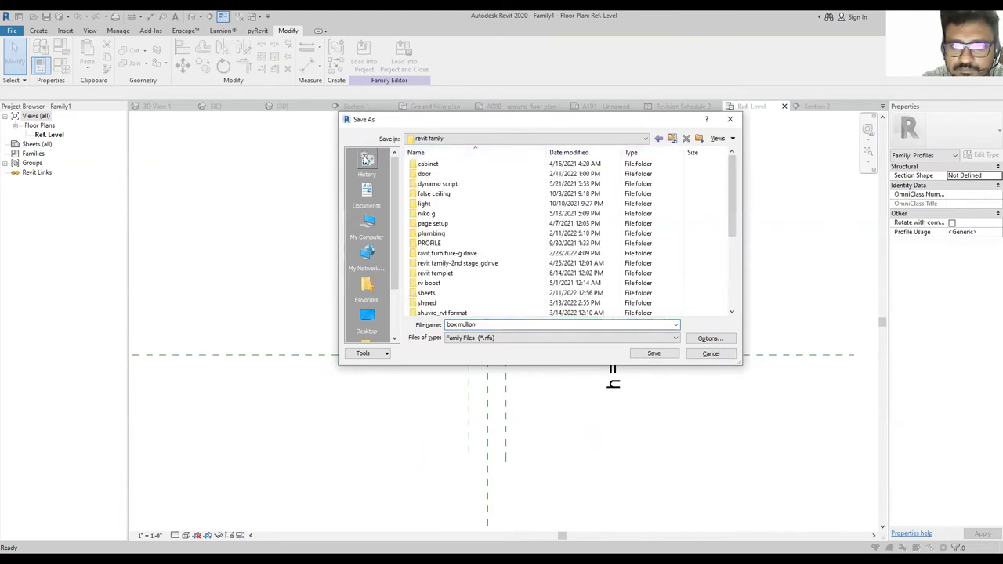
pyautogui.click(445, 139)
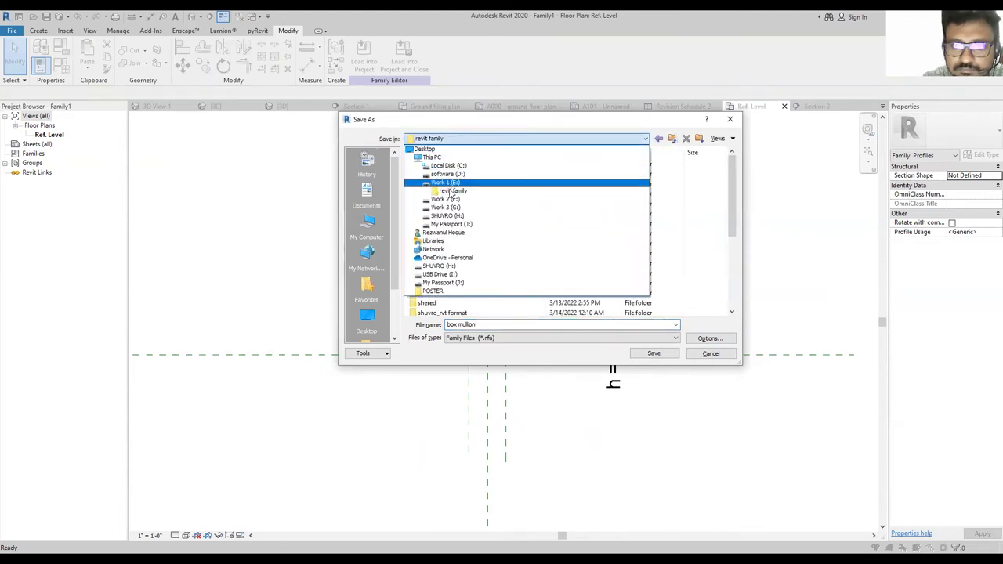
pyautogui.click(445, 182)
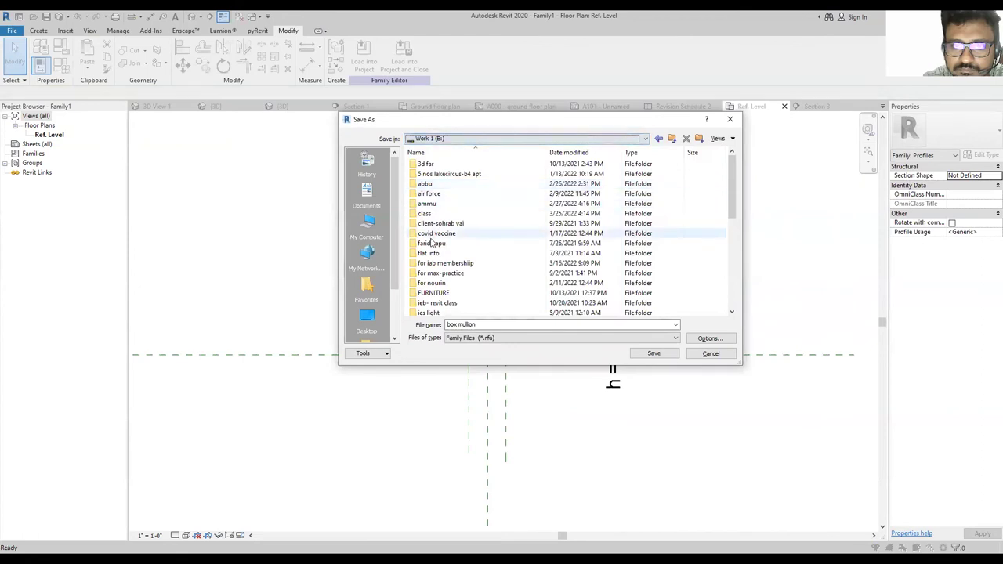
pyautogui.scroll(-1, 431, 235)
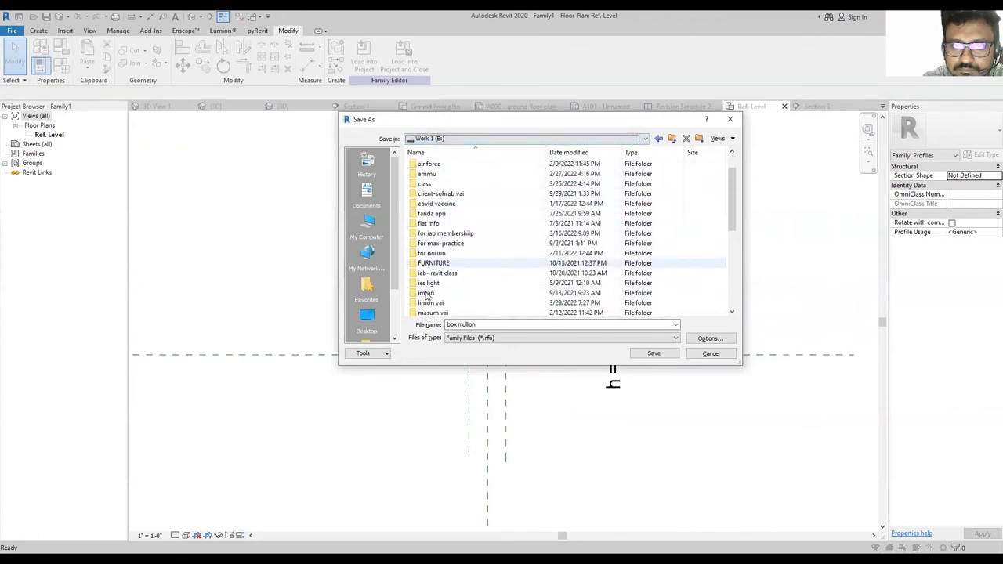
pyautogui.scroll(-4, 429, 302)
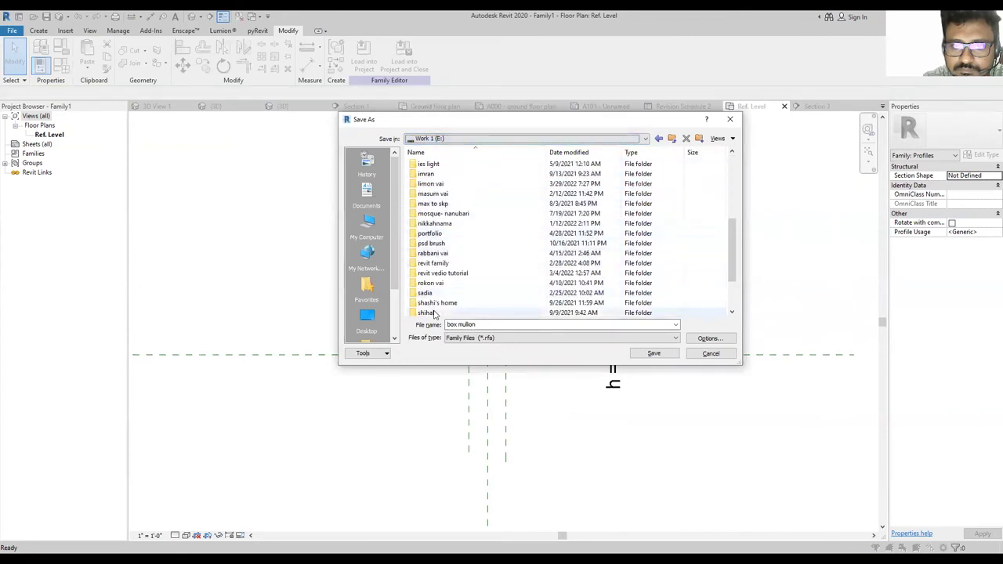
pyautogui.scroll(5, 433, 267)
# Save it as box mullion in class > revit course > march 2022.
pyautogui.doubleClick(424, 214)
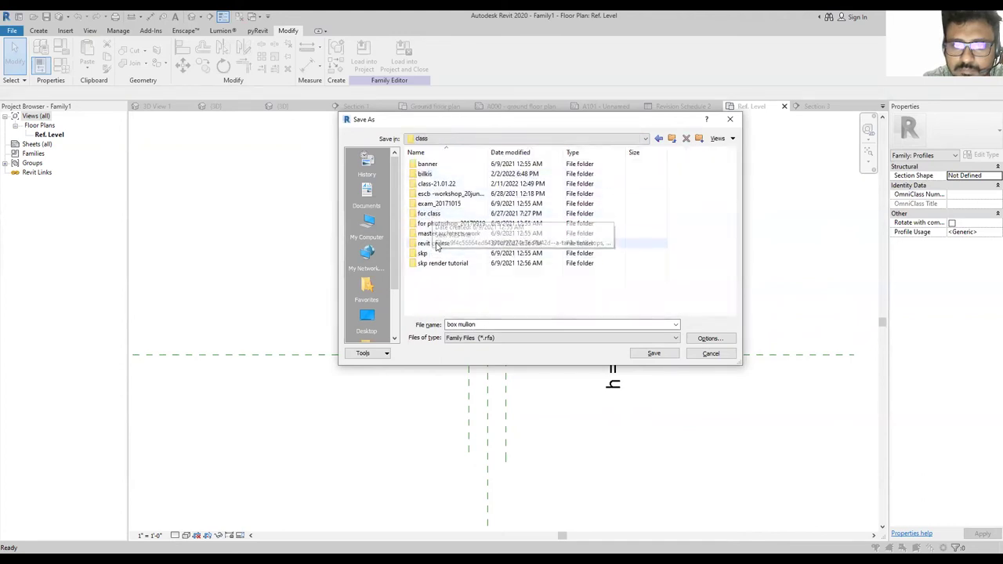
pyautogui.doubleClick(431, 244)
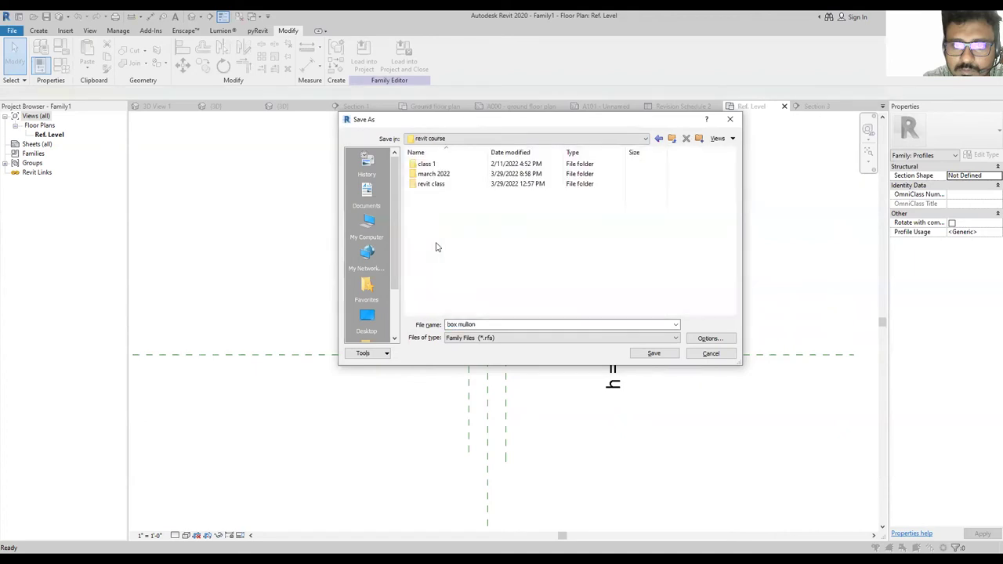
pyautogui.doubleClick(434, 173)
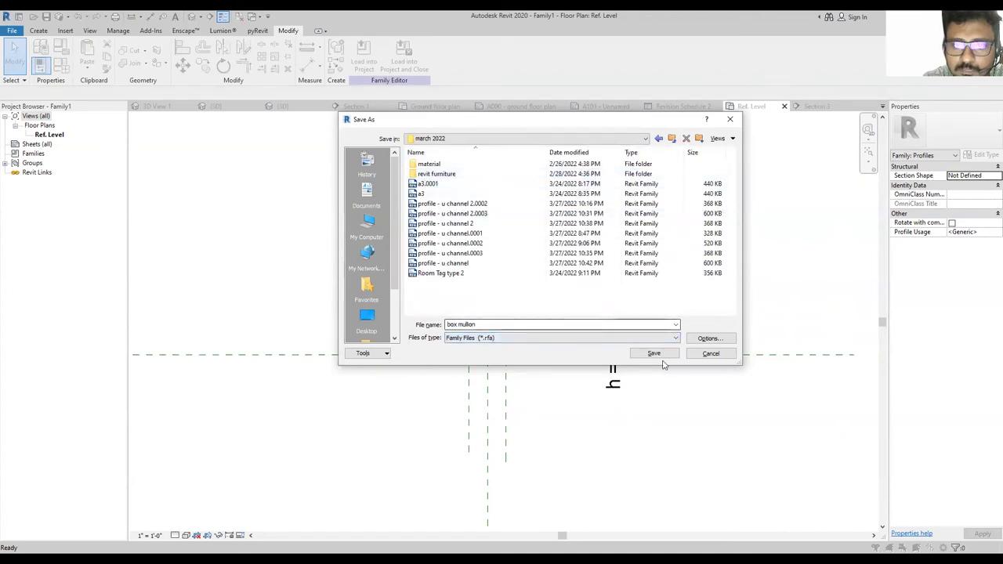
pyautogui.click(710, 337)
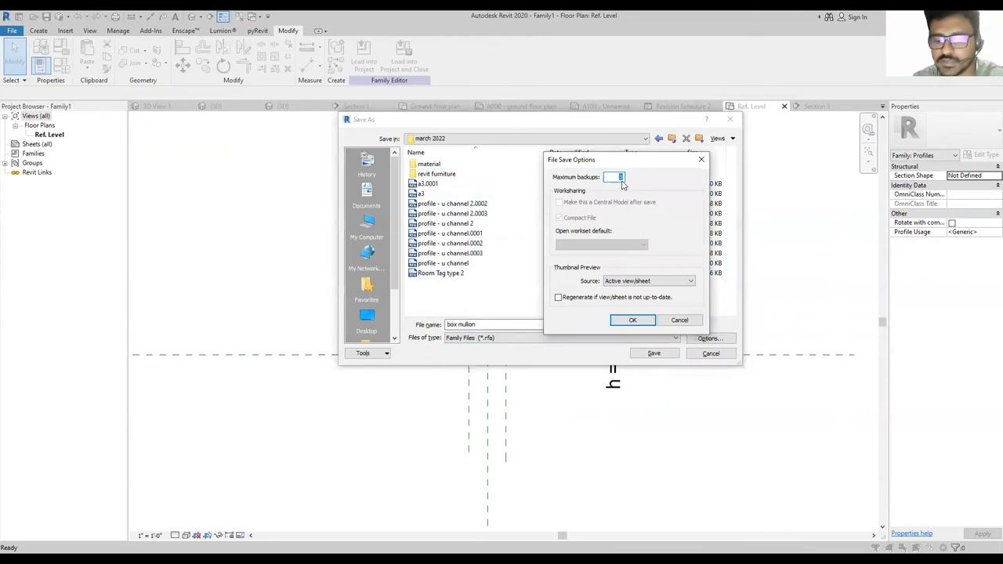
pyautogui.click(633, 322)
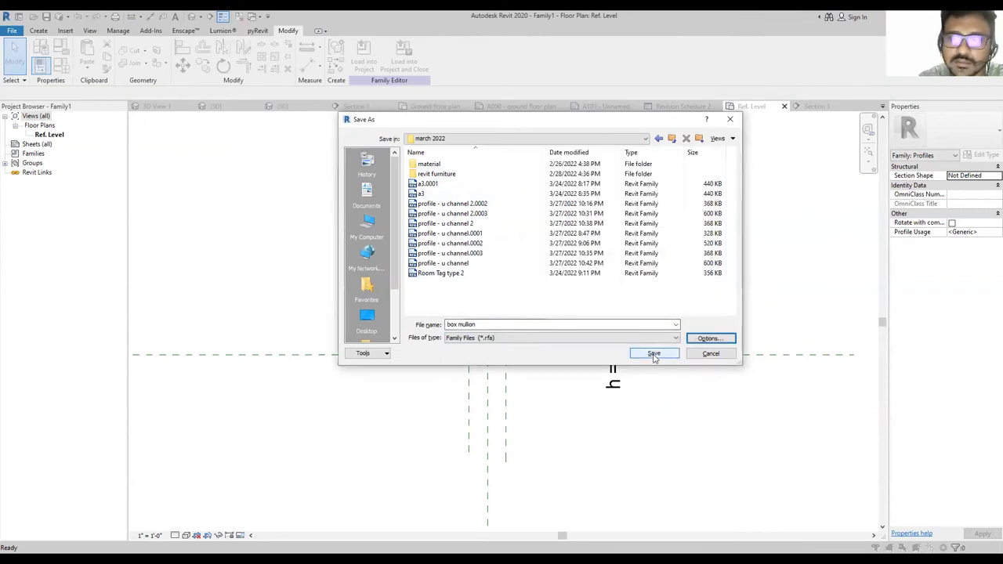
pyautogui.press('Return')
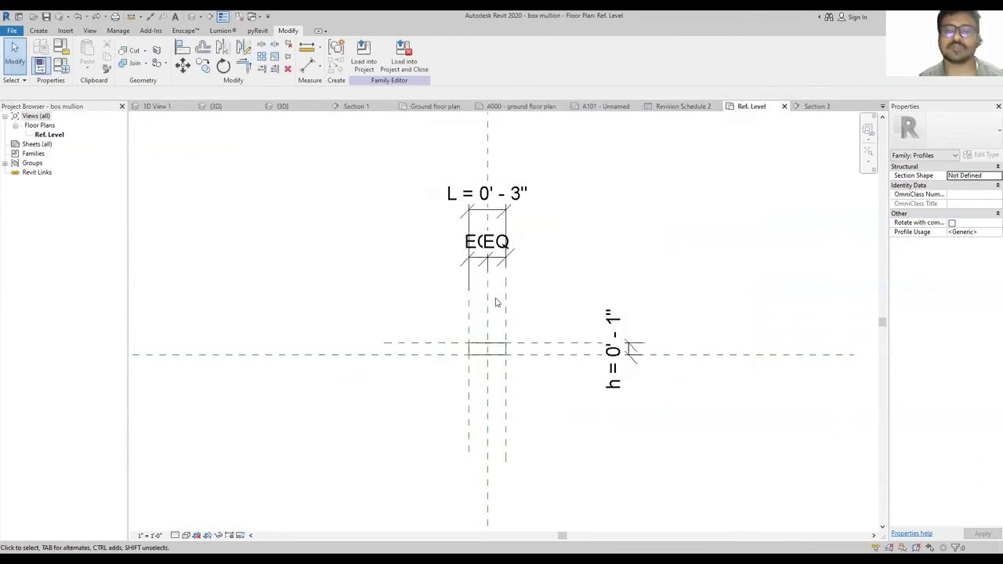
# Load the box mullion family into the class _march session project.
pyautogui.click(373, 49)
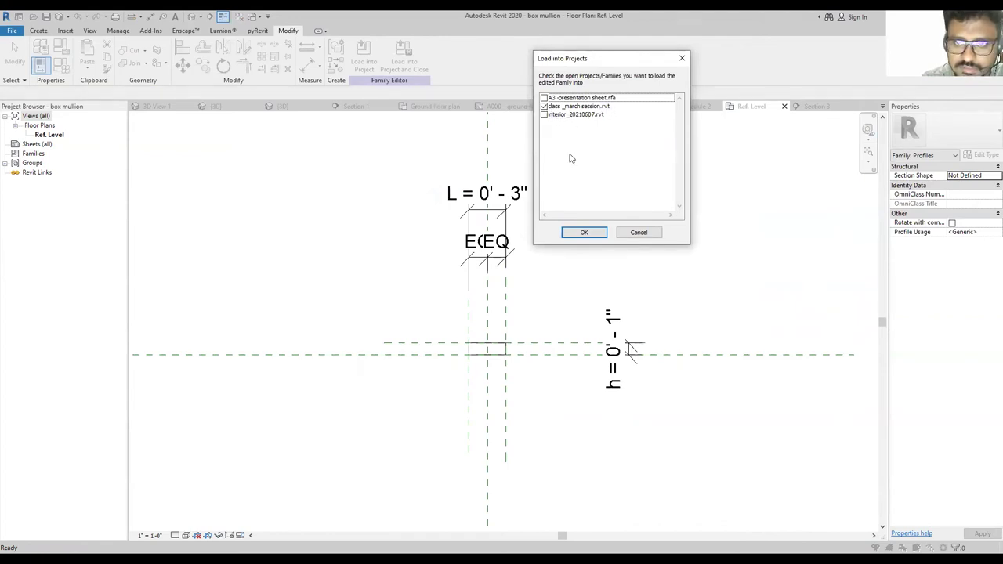
pyautogui.click(583, 232)
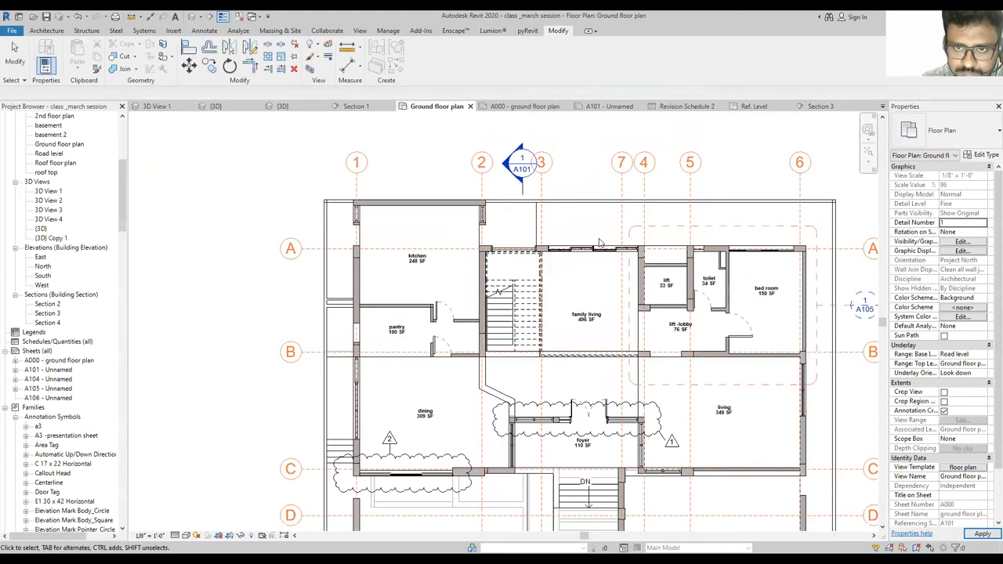
pyautogui.scroll(-3, 600, 227)
pyautogui.scroll(2, 440, 365)
pyautogui.scroll(5, 440, 365)
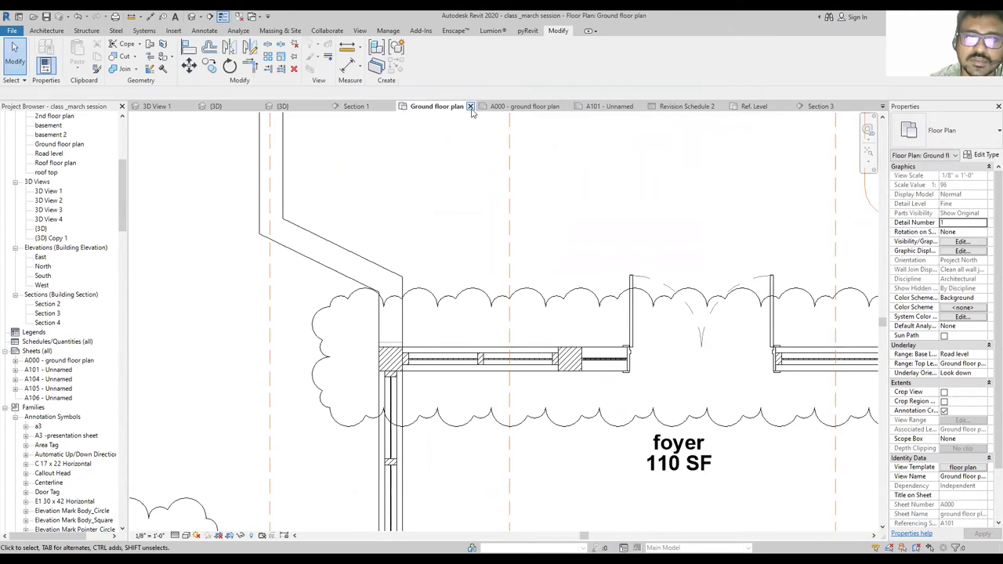
# Close the sheet, schedule, Section 1 and 3D views without saving, keeping Section 3.
pyautogui.click(565, 108)
pyautogui.click(546, 108)
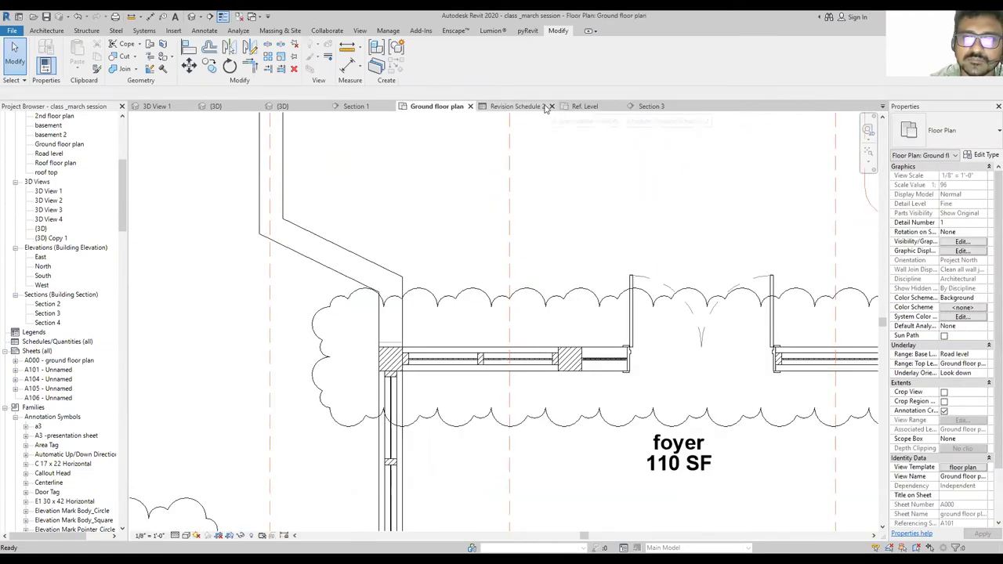
pyautogui.click(551, 107)
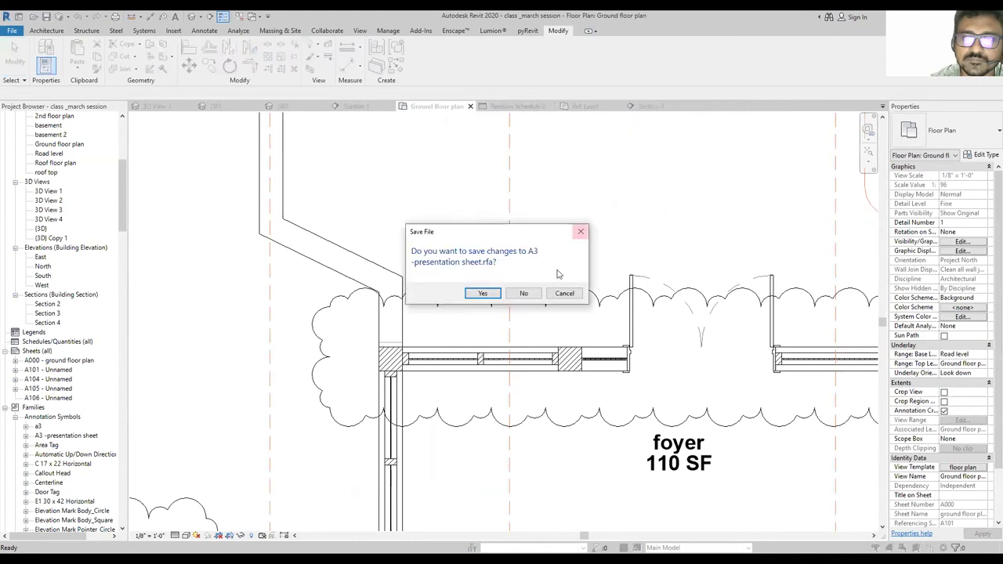
pyautogui.click(521, 294)
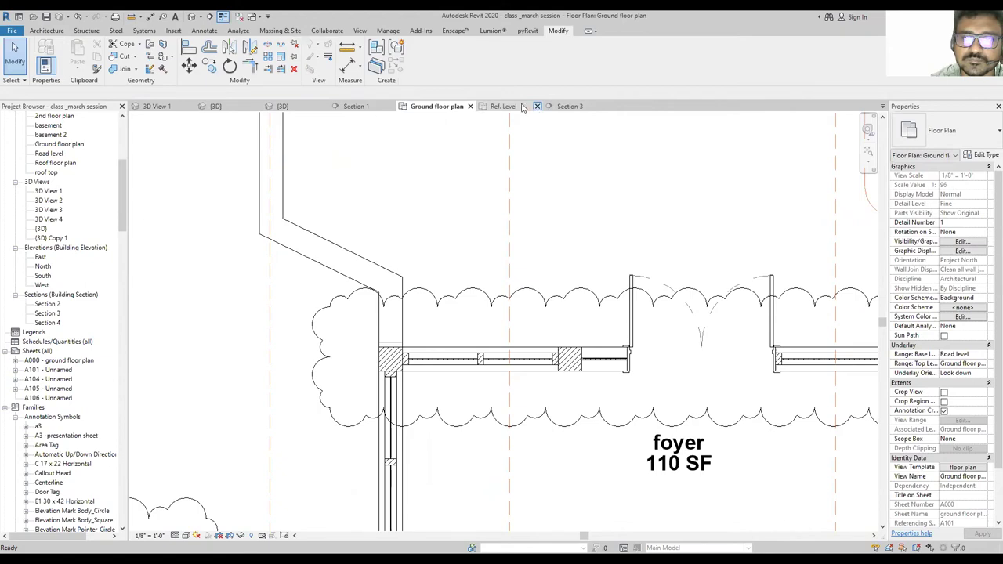
pyautogui.click(521, 107)
pyautogui.click(572, 106)
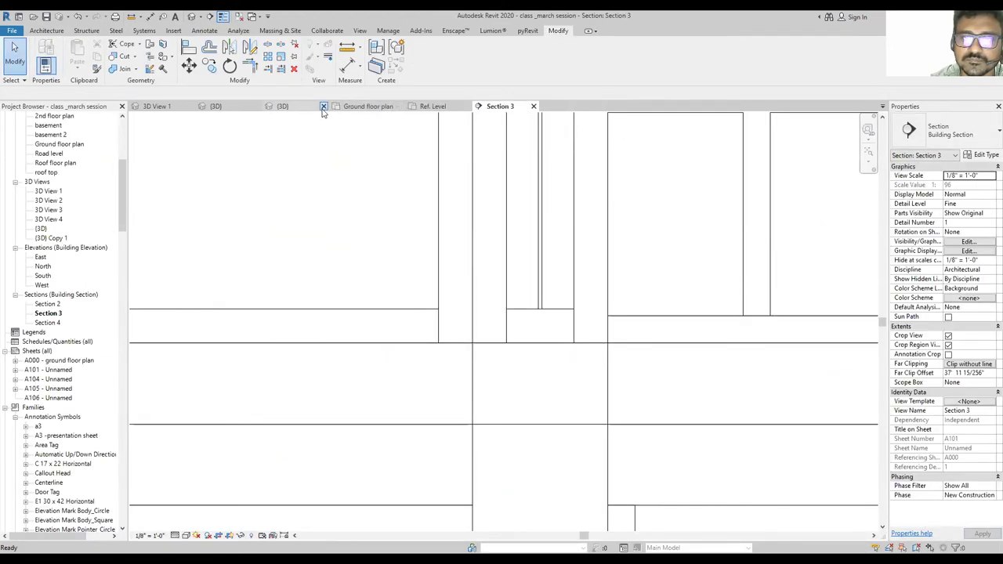
pyautogui.click(327, 107)
pyautogui.click(521, 290)
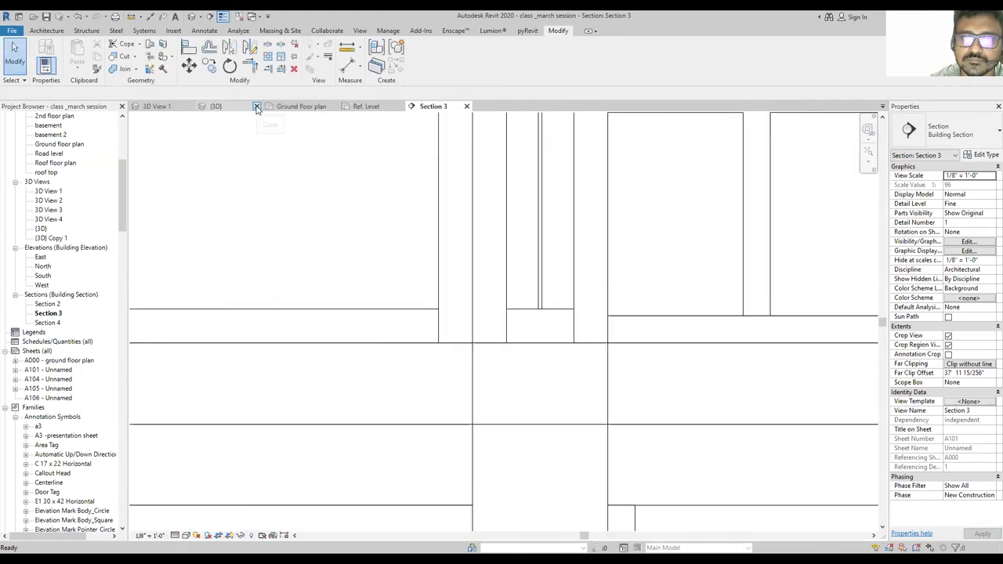
pyautogui.click(257, 106)
pyautogui.scroll(-3, 598, 389)
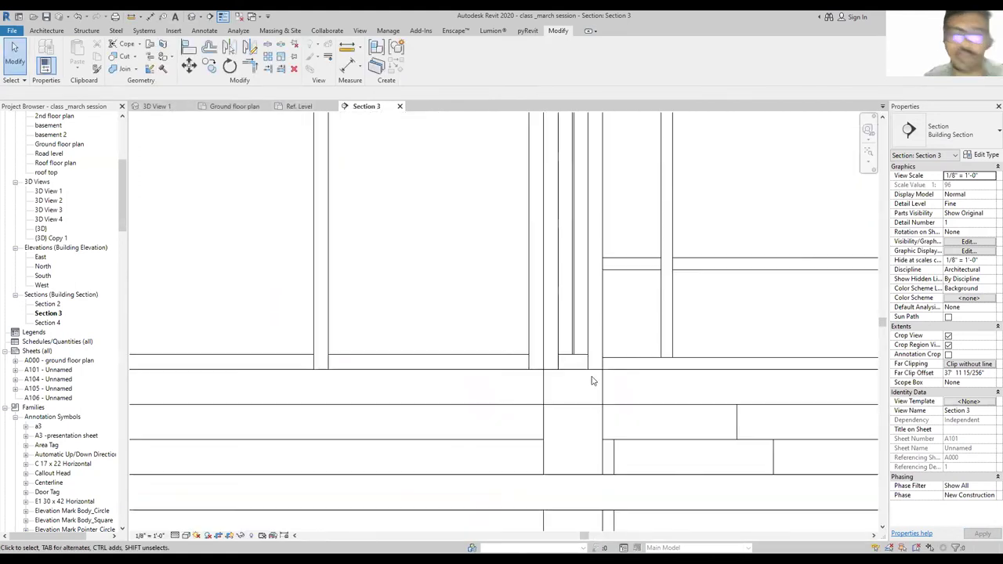
# Select the short mullion at the opening's base and unpin it.
pyautogui.click(581, 364)
pyautogui.scroll(5, 592, 375)
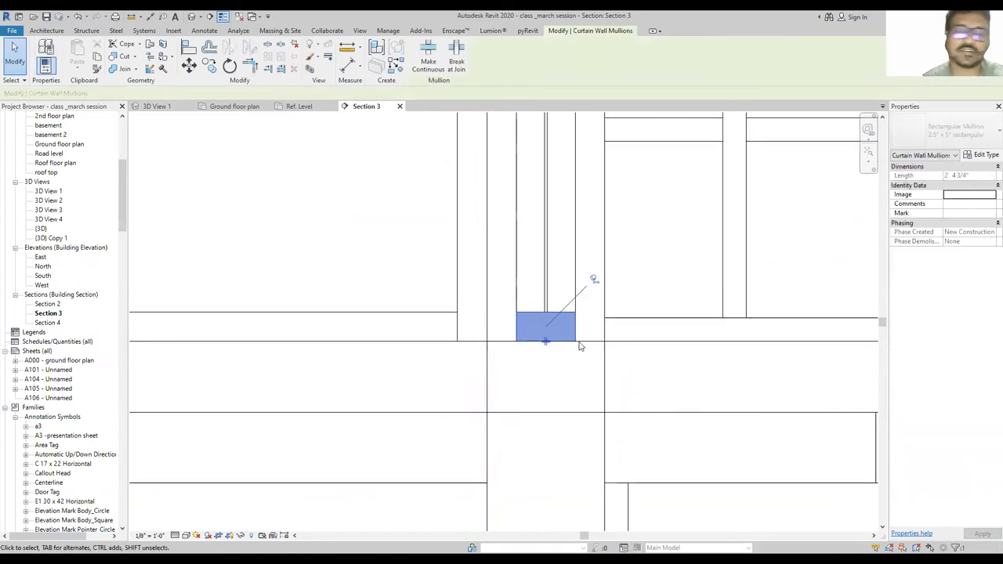
pyautogui.click(476, 447)
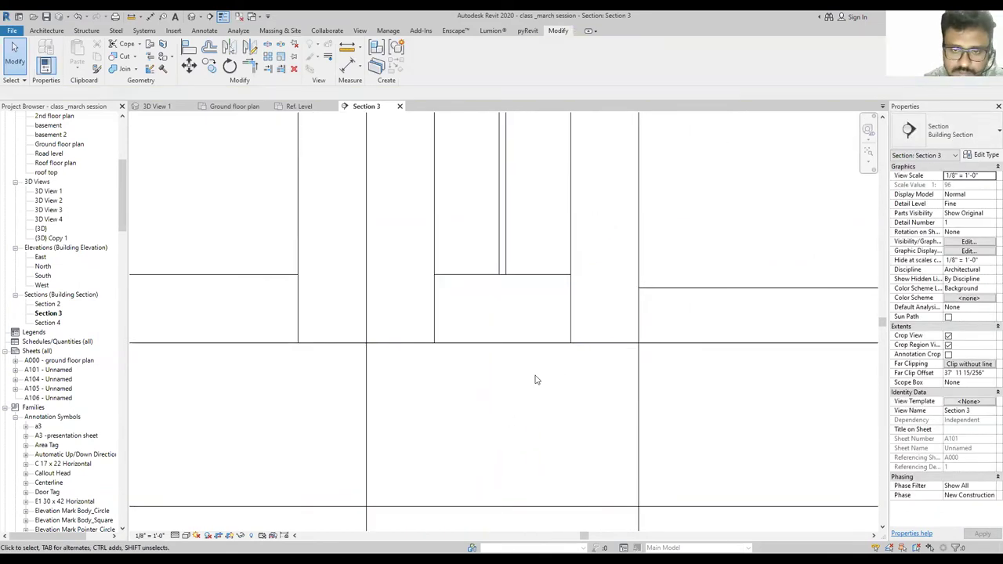
pyautogui.click(572, 310)
pyautogui.scroll(-3, 437, 391)
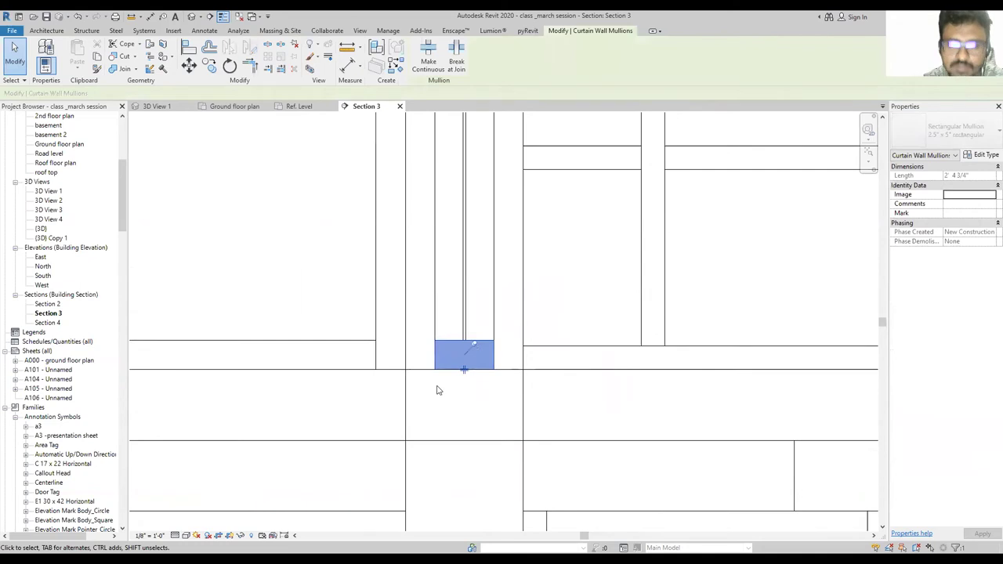
pyautogui.scroll(1, 470, 388)
pyautogui.click(387, 152)
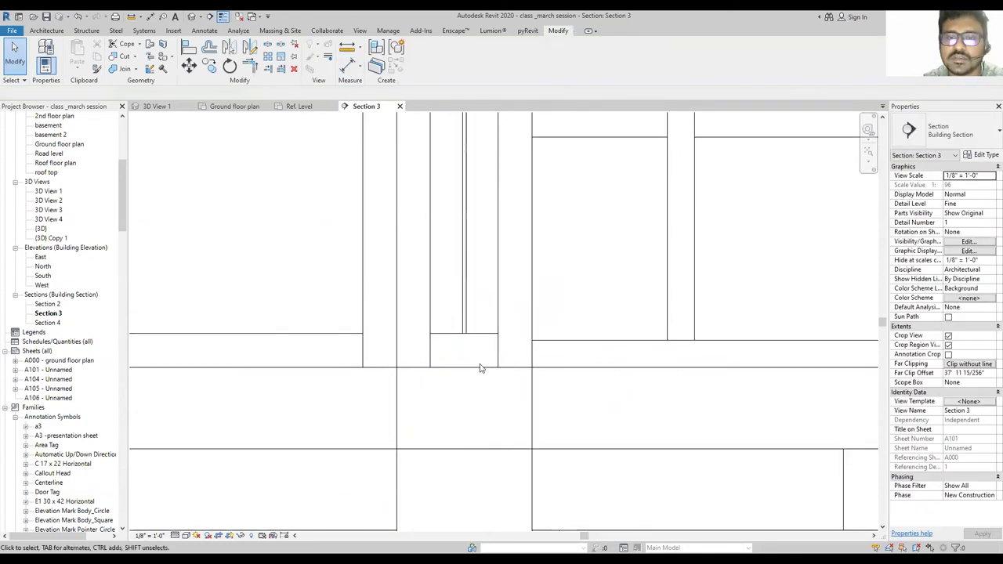
pyautogui.click(500, 357)
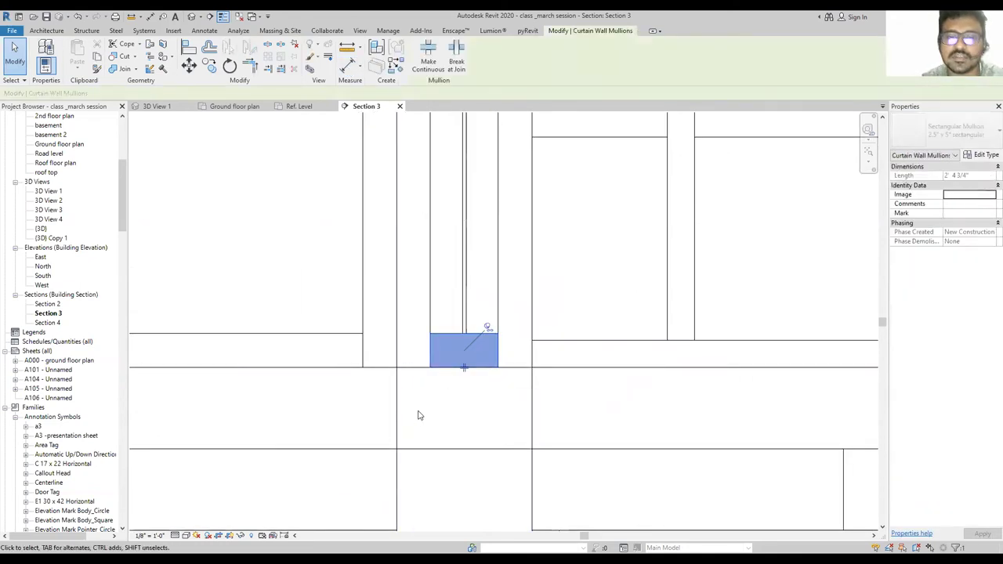
pyautogui.scroll(-5, 465, 396)
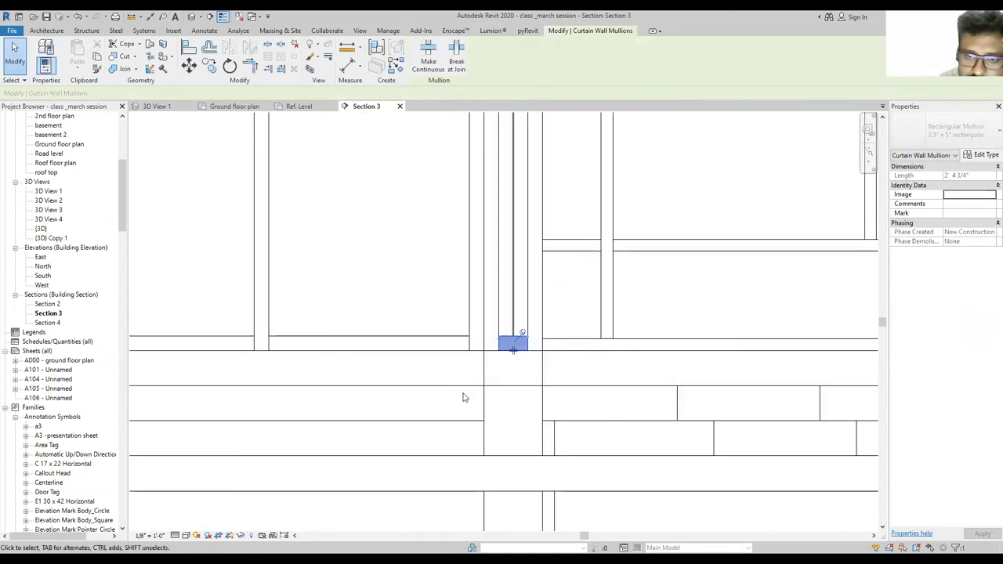
pyautogui.scroll(2, 476, 388)
pyautogui.scroll(3, 476, 389)
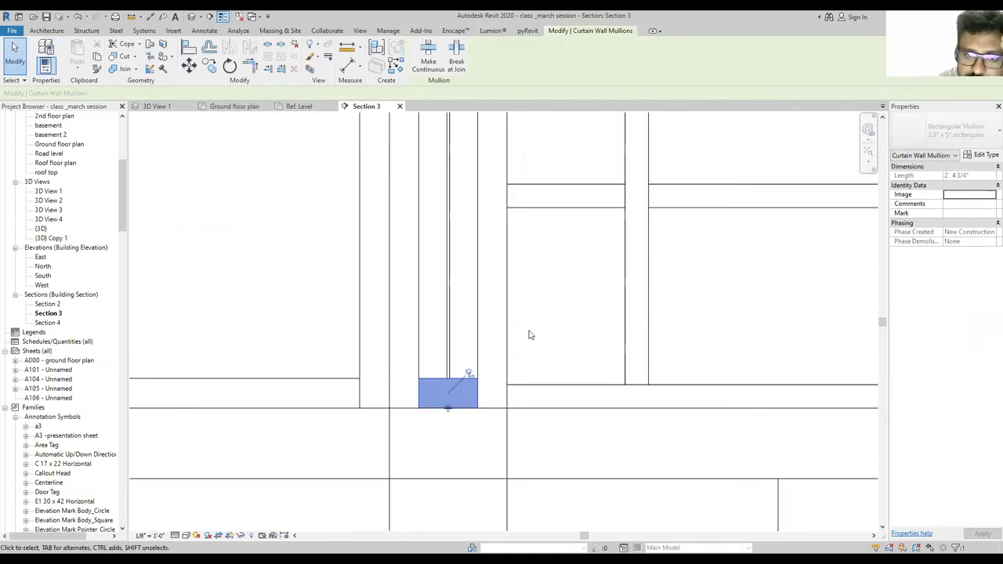
pyautogui.click(468, 373)
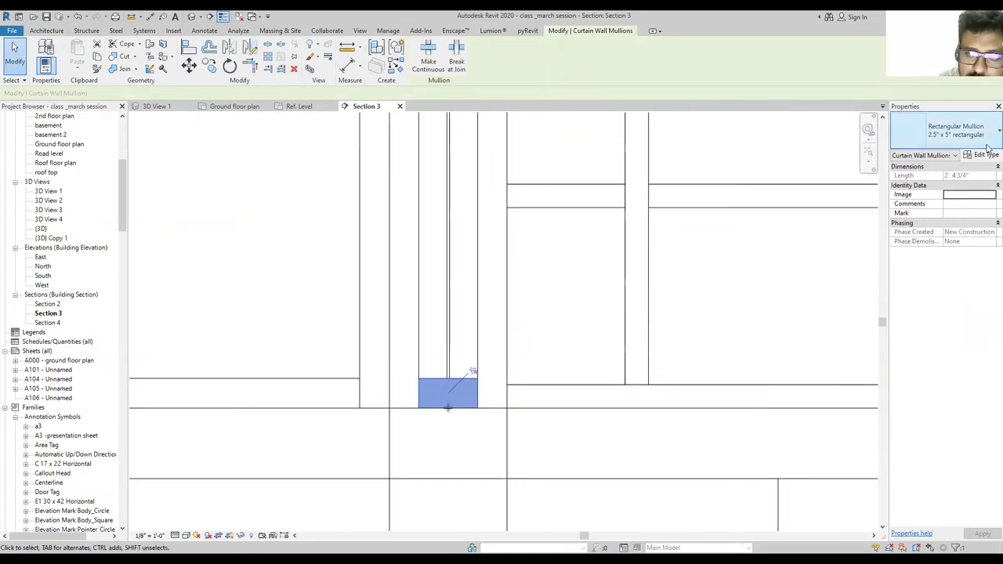
# Duplicate its type as 2.5" x 5" rectangular 2 with Profile box mullion : box mullion.
pyautogui.click(986, 155)
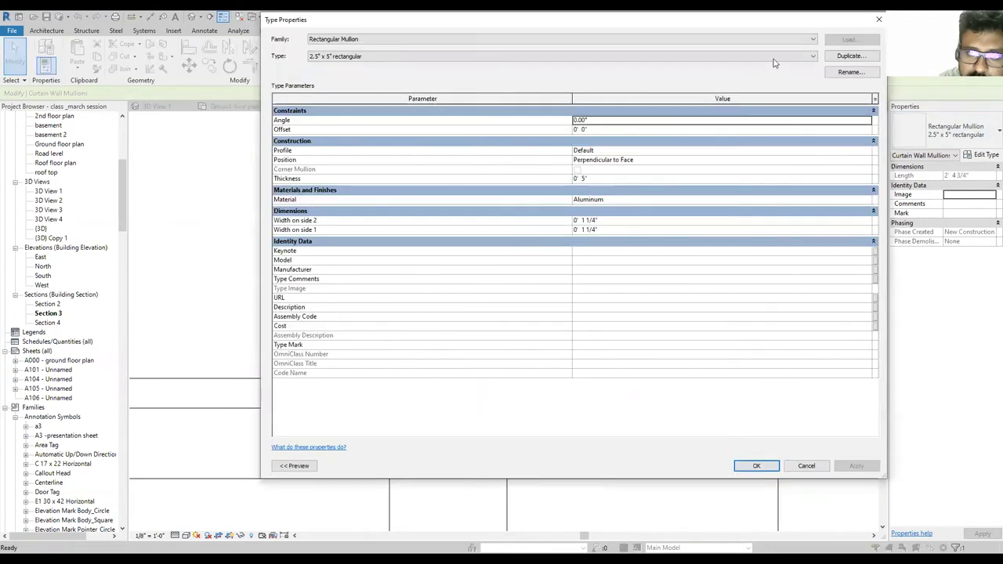
pyautogui.click(843, 58)
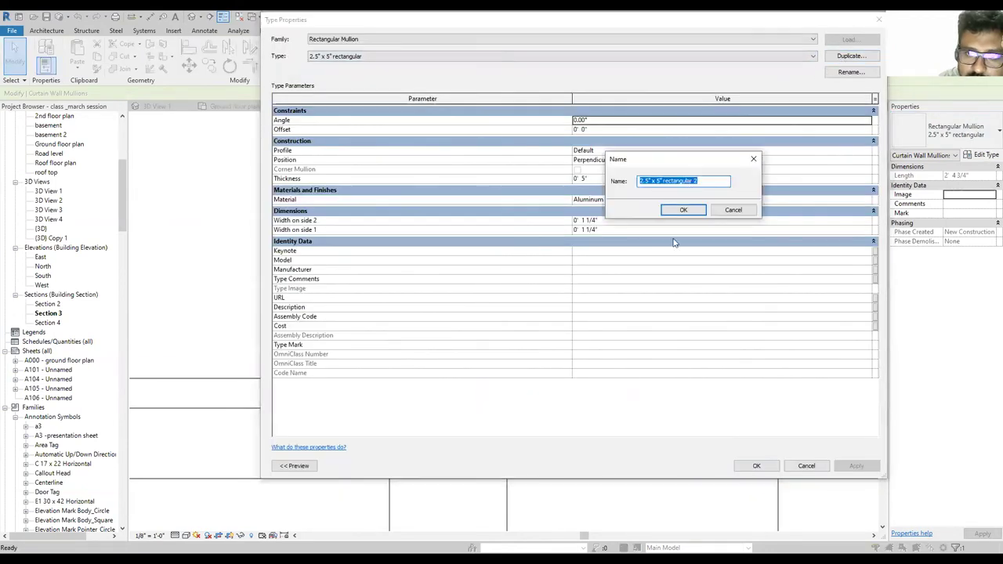
pyautogui.click(679, 212)
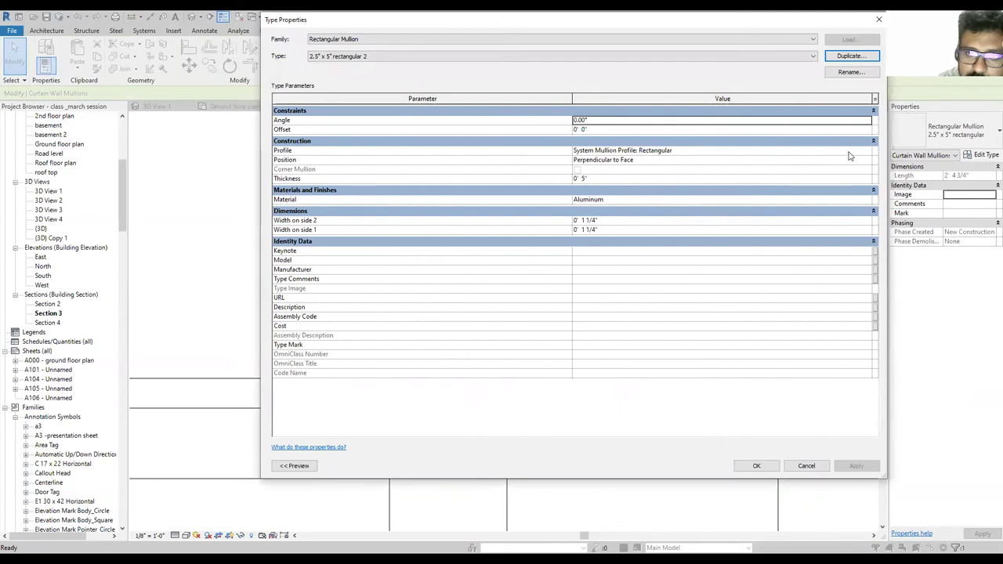
pyautogui.click(867, 149)
pyautogui.click(866, 151)
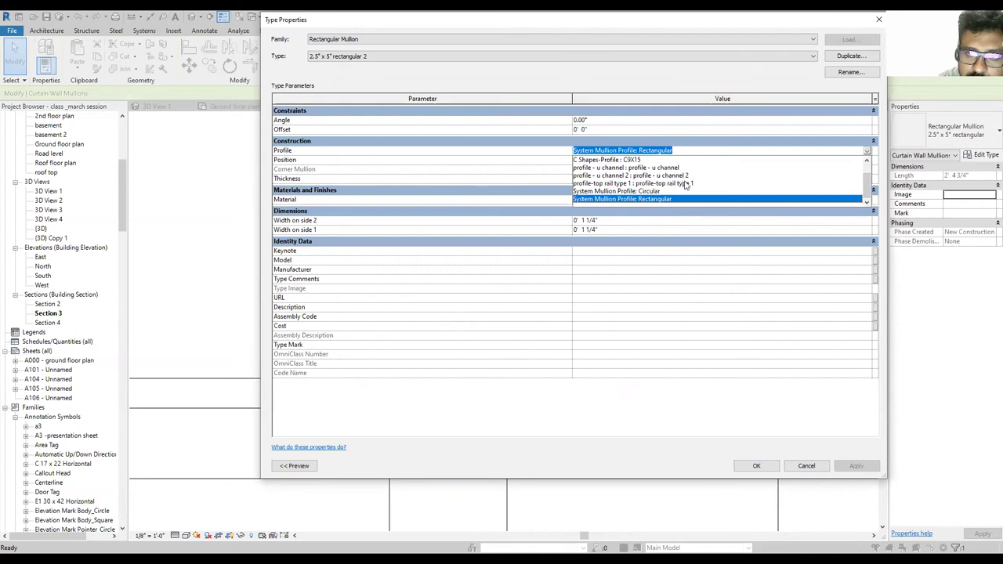
pyautogui.scroll(2, 684, 184)
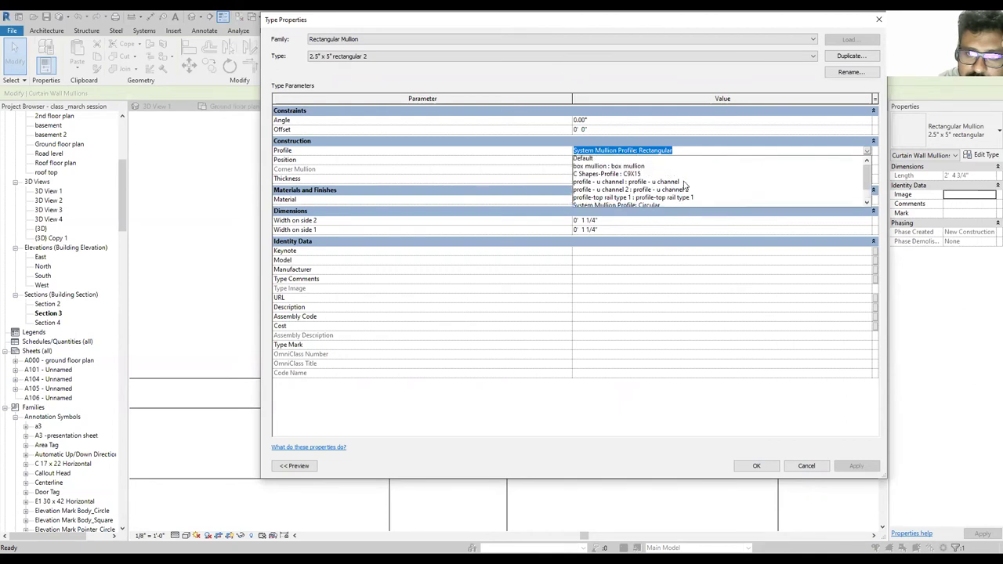
pyautogui.click(577, 168)
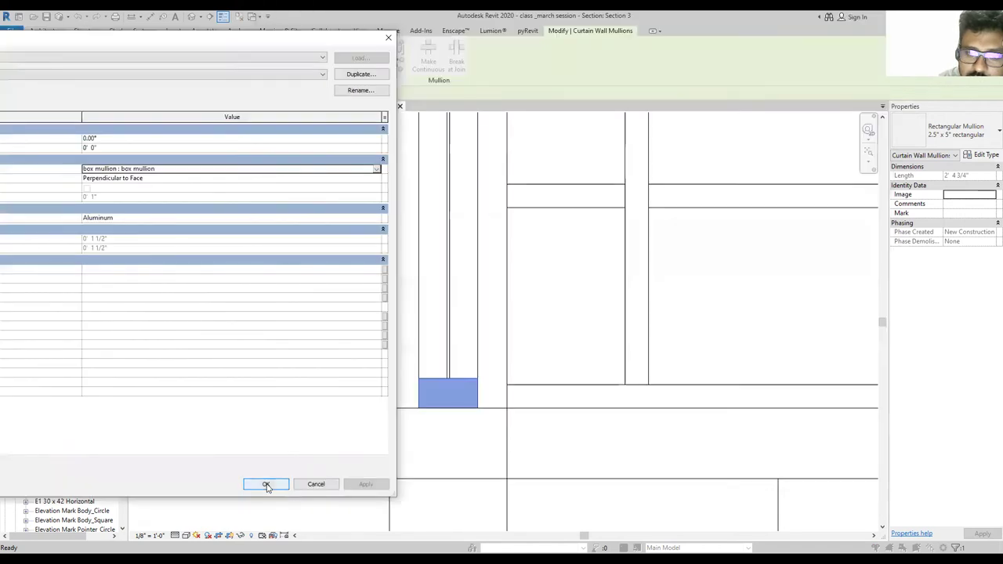
pyautogui.click(264, 481)
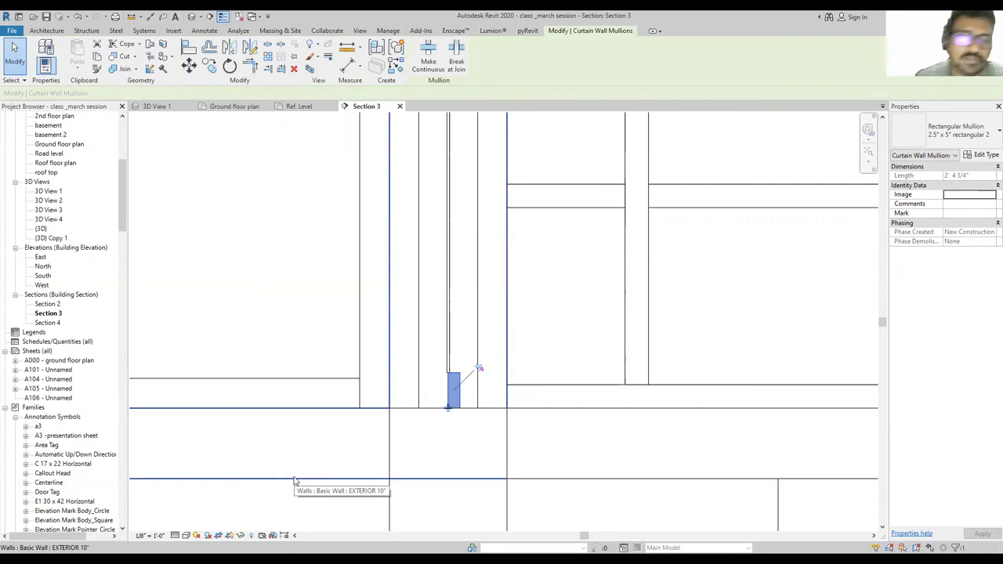
pyautogui.press('Escape')
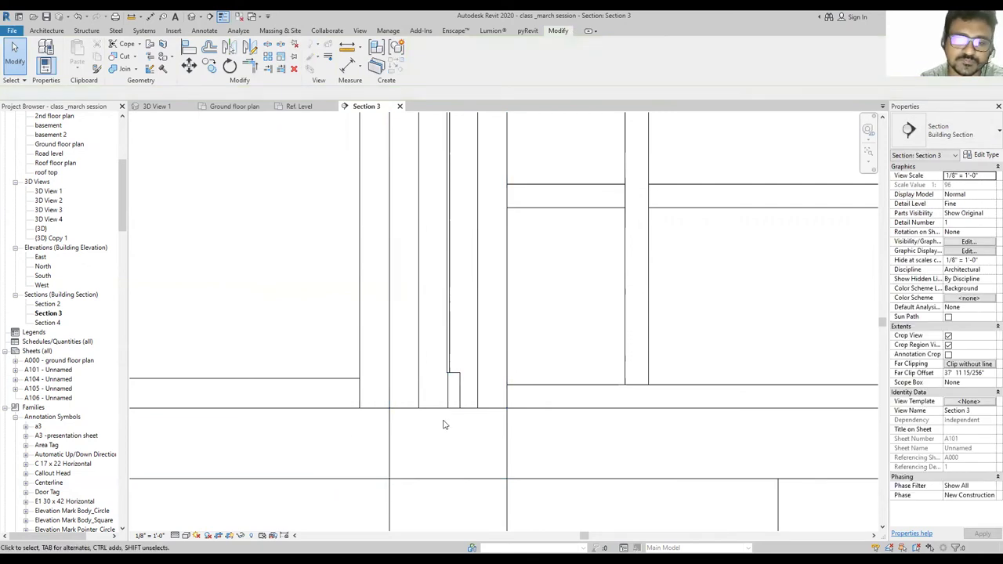
pyautogui.scroll(4, 459, 386)
pyautogui.click(461, 374)
pyautogui.scroll(-2, 470, 372)
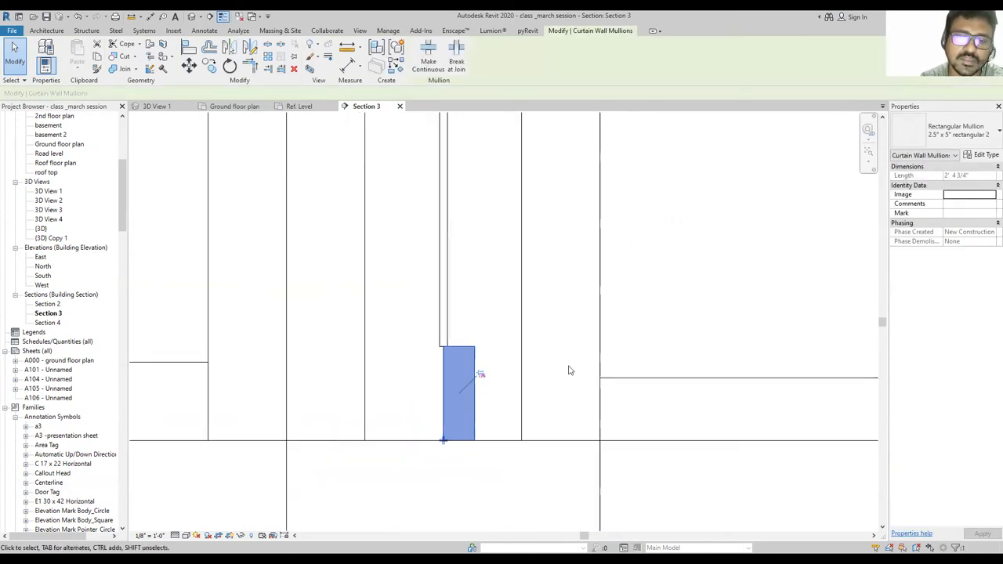
pyautogui.press('Escape')
pyautogui.scroll(4, 384, 363)
pyautogui.scroll(-3, 621, 325)
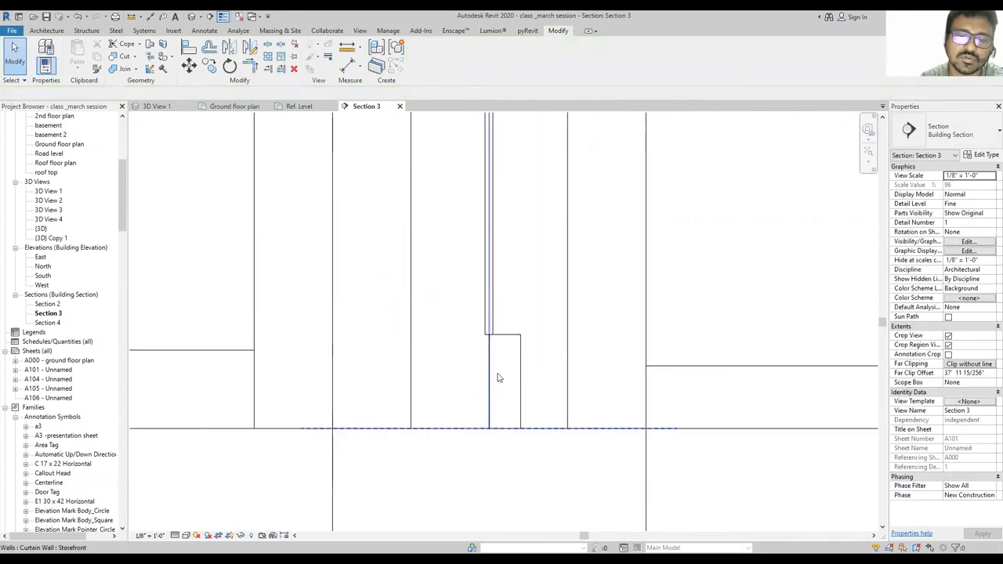
pyautogui.scroll(5, 491, 334)
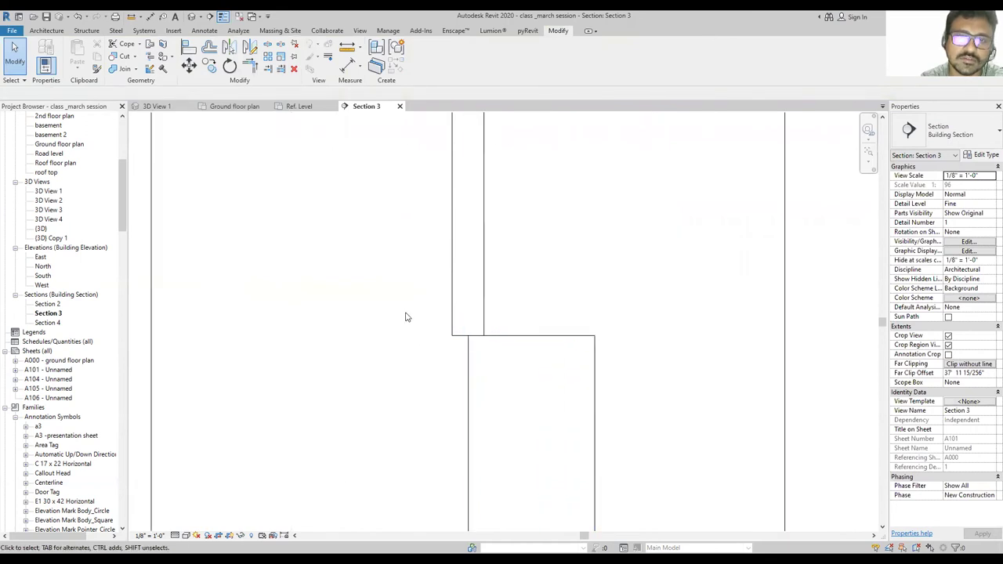
pyautogui.click(347, 47)
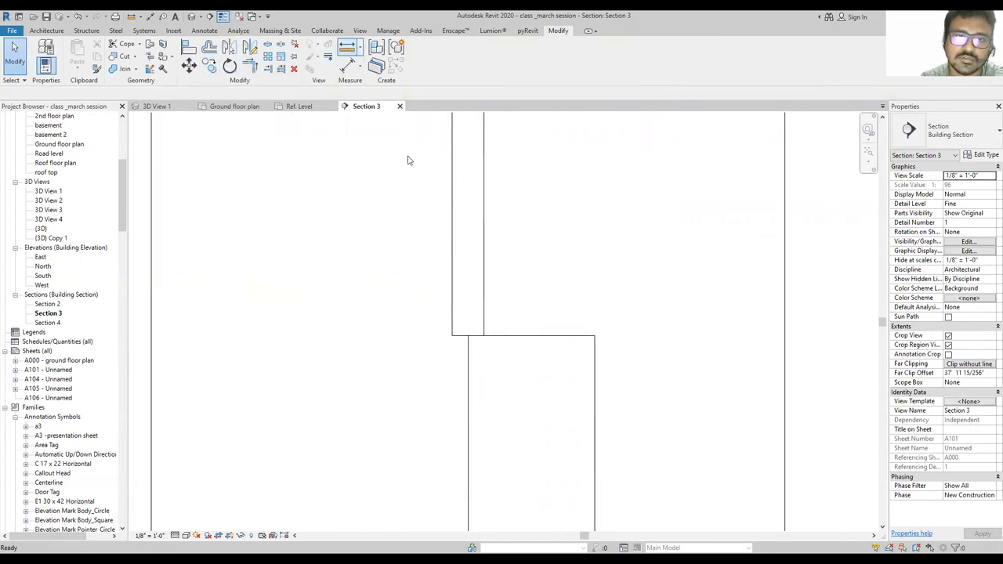
pyautogui.click(530, 336)
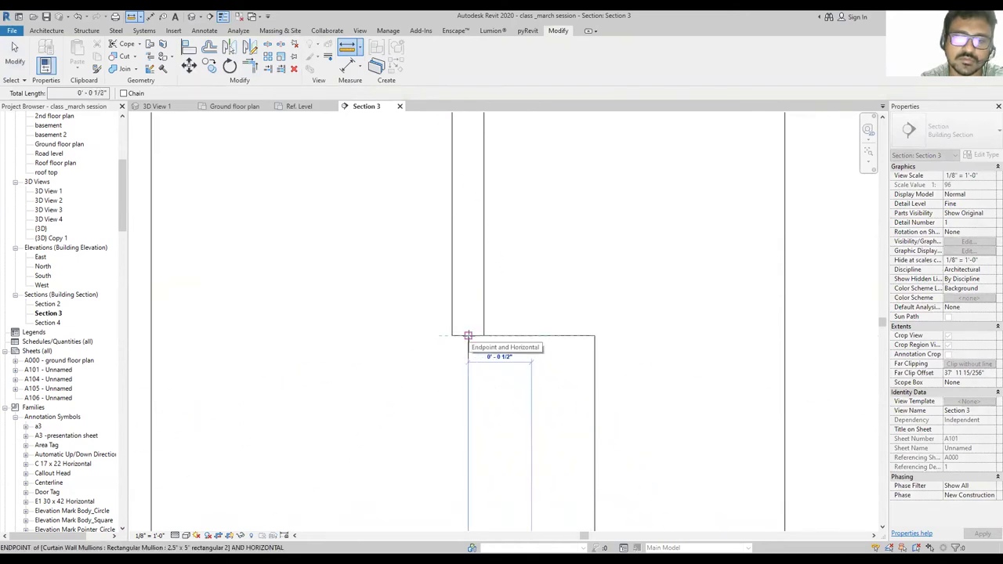
pyautogui.press('Escape')
pyautogui.press('Escape')
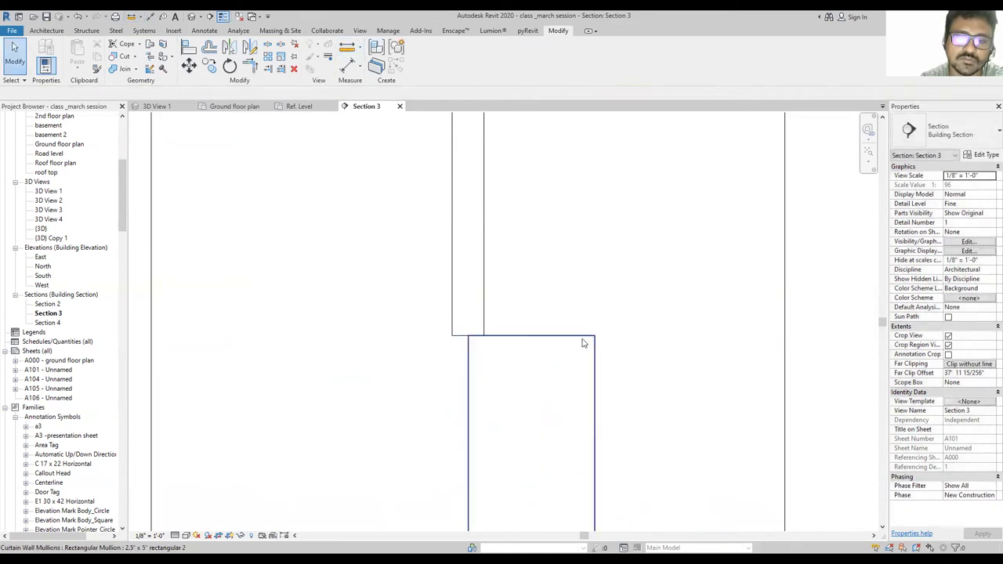
pyautogui.click(547, 356)
# Set the 2.5" x 5" rectangular 2 type's Offset to .5", apply, and deselect.
pyautogui.click(983, 155)
pyautogui.click(342, 148)
pyautogui.write('.5')
pyautogui.write('"')
pyautogui.press('Return')
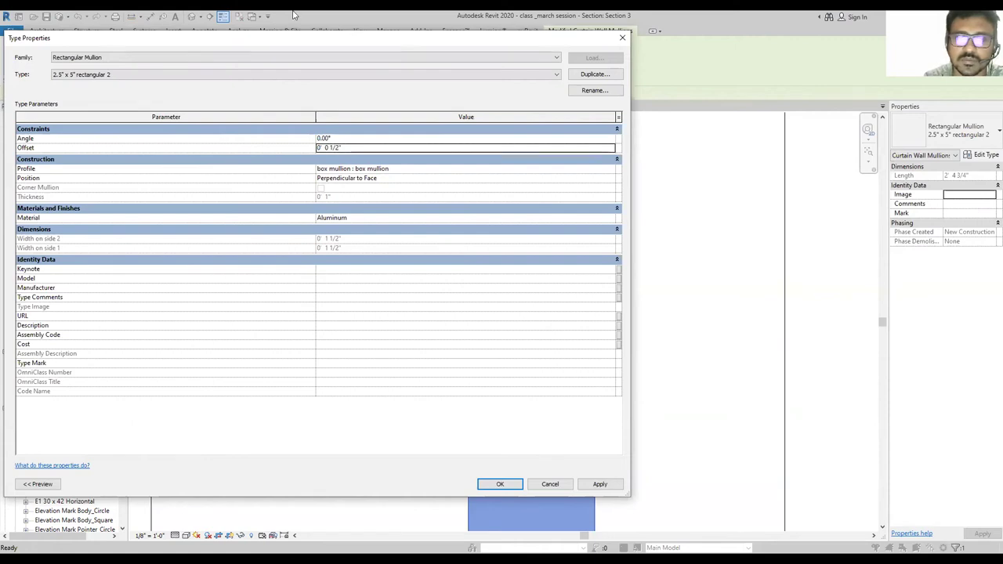
pyautogui.moveTo(294, 38); pyautogui.dragTo(35, 19)
pyautogui.click(341, 465)
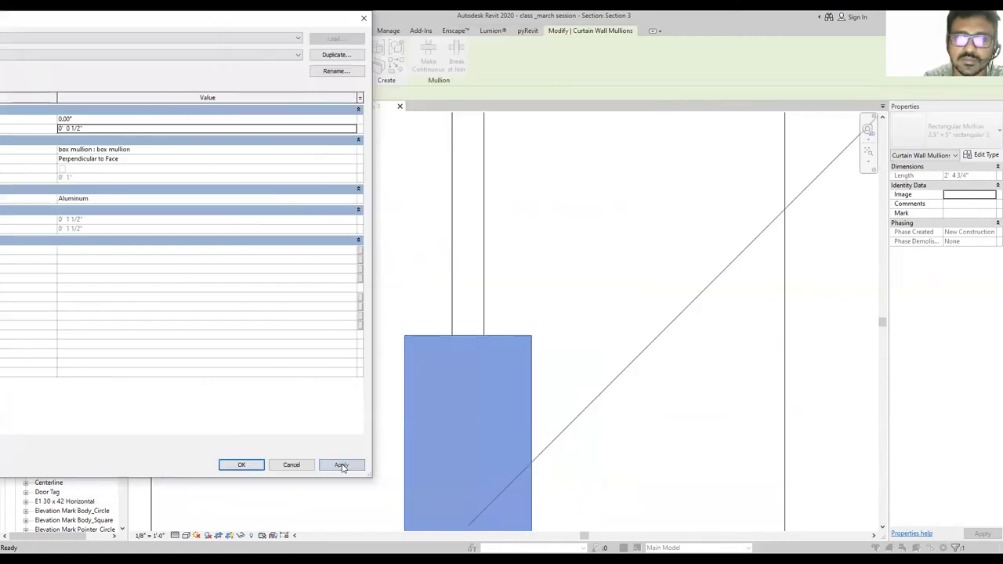
pyautogui.click(252, 467)
pyautogui.scroll(-5, 556, 324)
pyautogui.scroll(3, 564, 358)
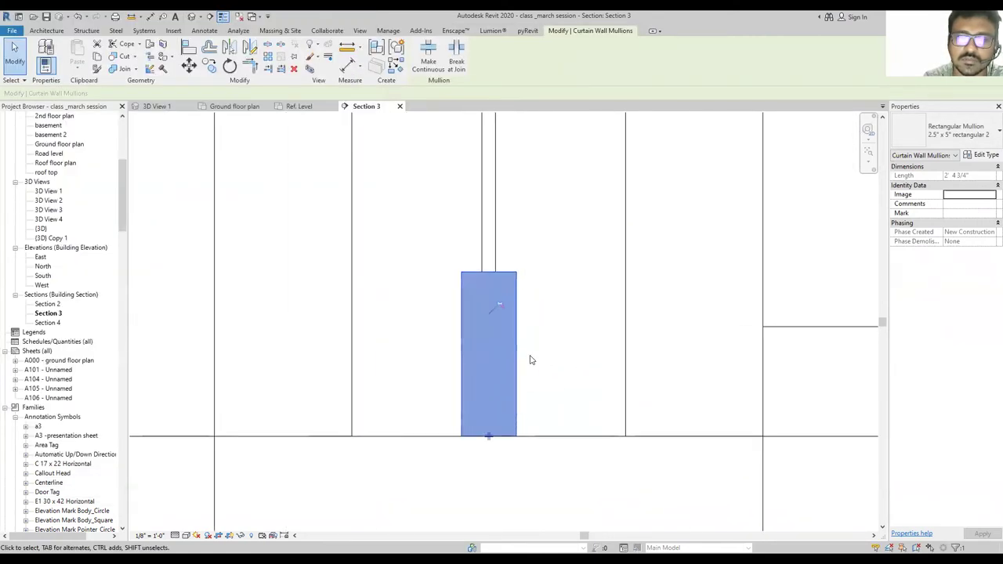
pyautogui.click(535, 359)
pyautogui.press('Escape')
pyautogui.scroll(-3, 516, 322)
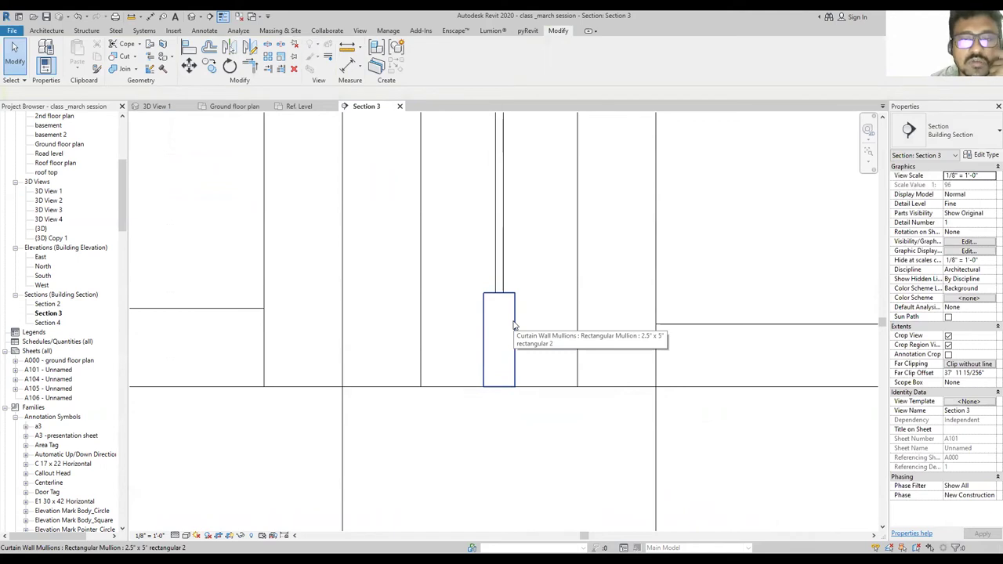
pyautogui.scroll(-5, 517, 329)
# Expand the box mullion family under Profiles in the Project Browser to show its box mullion type.
pyautogui.scroll(4, 556, 378)
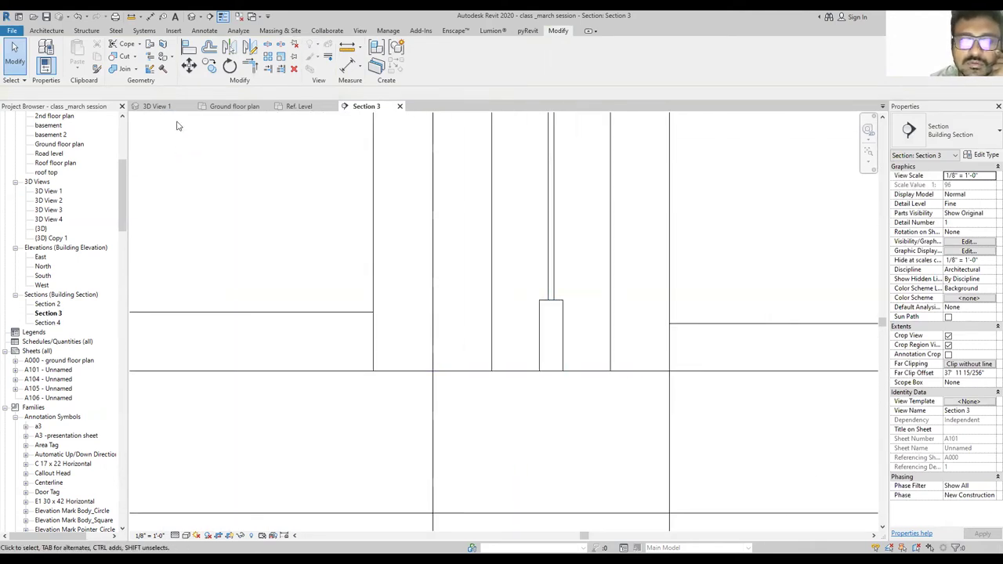
pyautogui.moveTo(123, 180); pyautogui.dragTo(121, 130)
pyautogui.scroll(-5, 69, 358)
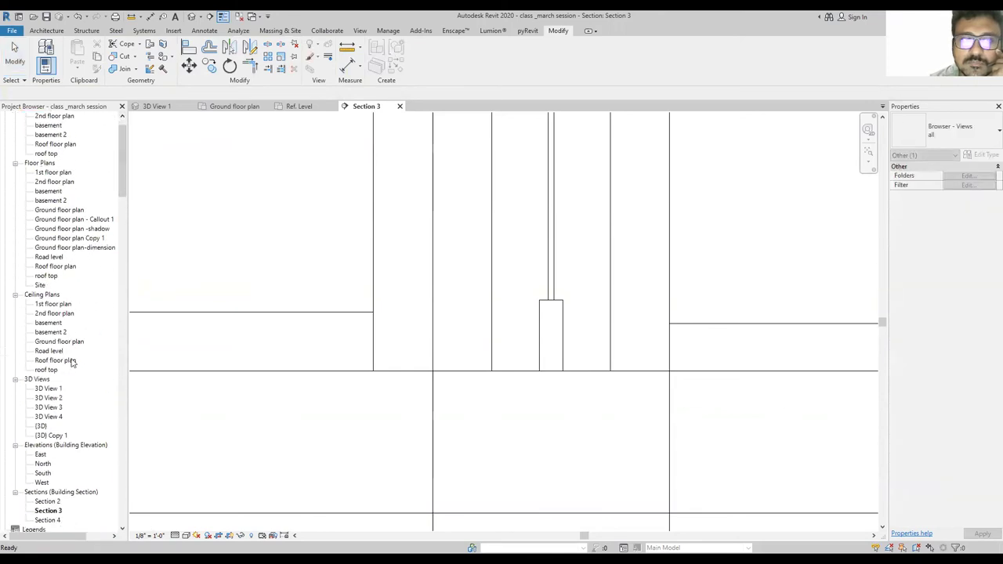
pyautogui.scroll(-2, 69, 358)
pyautogui.scroll(-3, 137, 389)
pyautogui.scroll(-5, 45, 420)
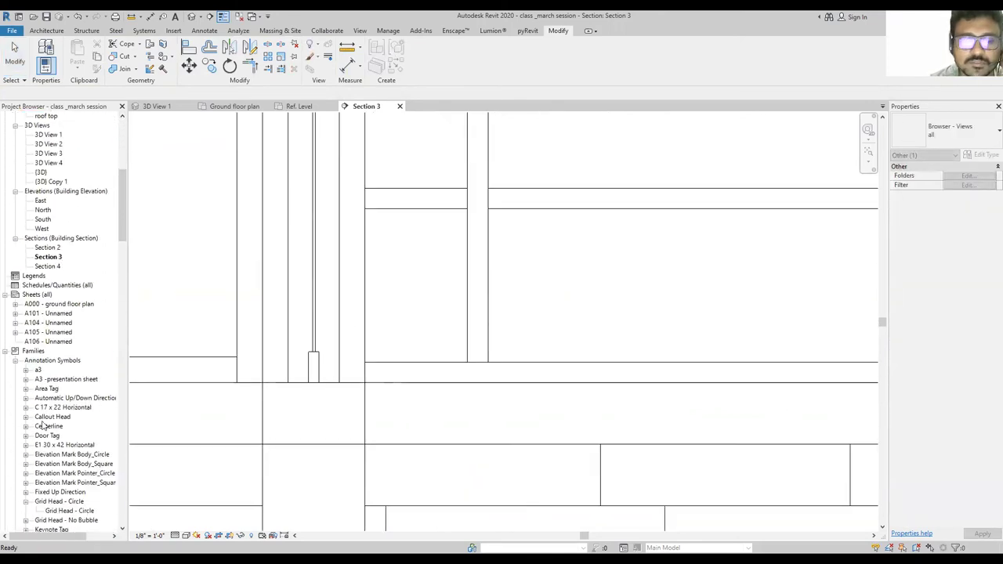
pyautogui.scroll(-10, 45, 427)
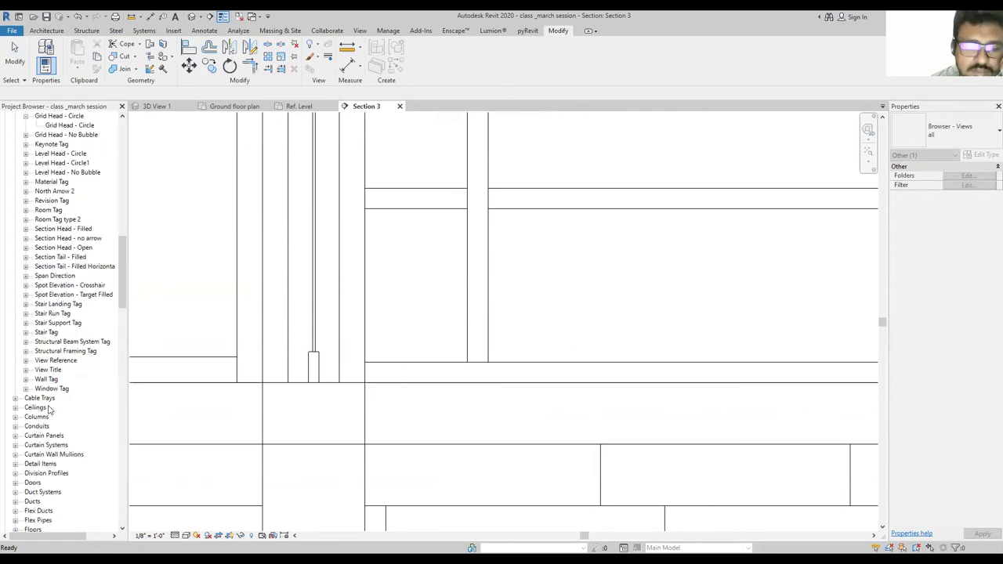
pyautogui.scroll(-7, 48, 410)
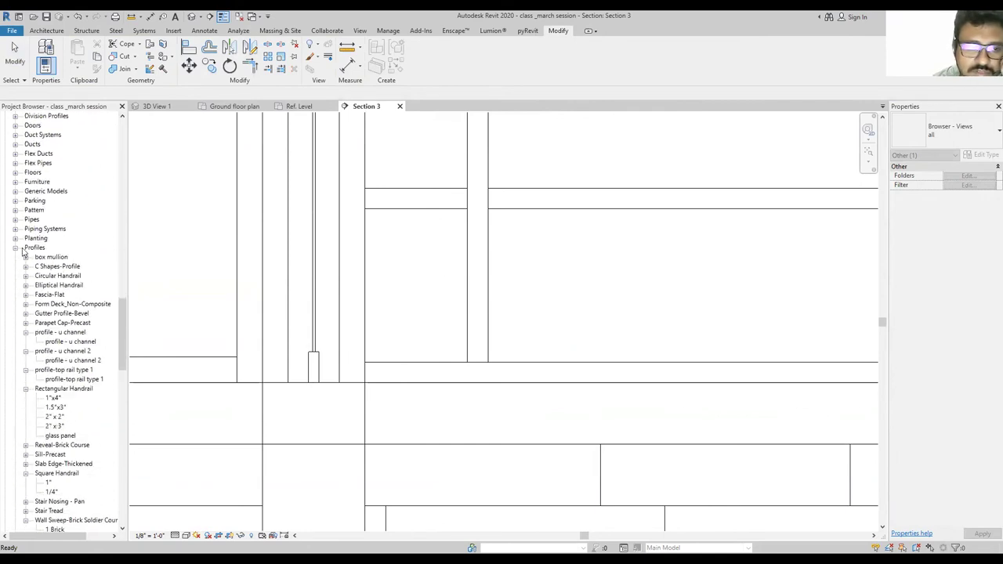
pyautogui.click(35, 247)
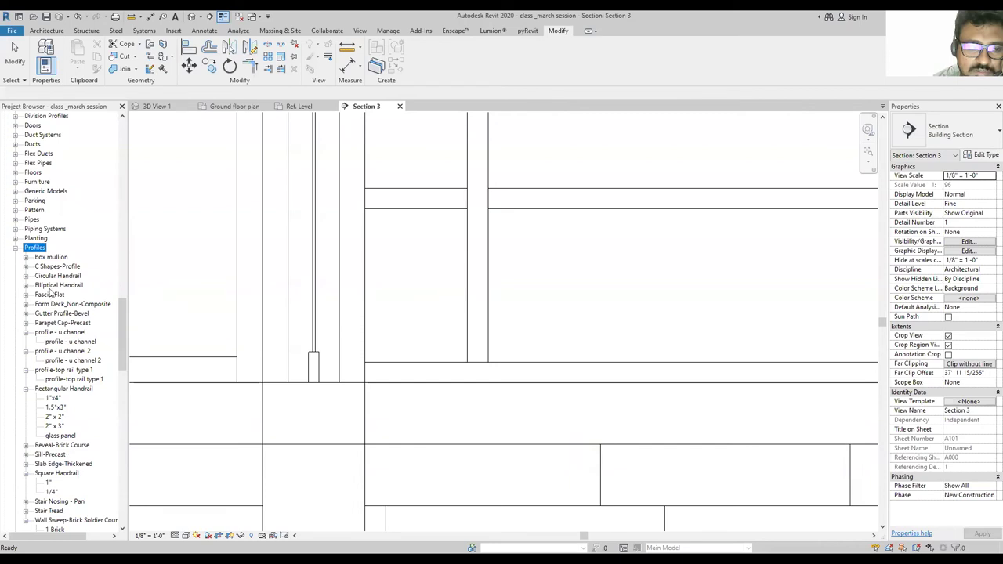
pyautogui.click(52, 257)
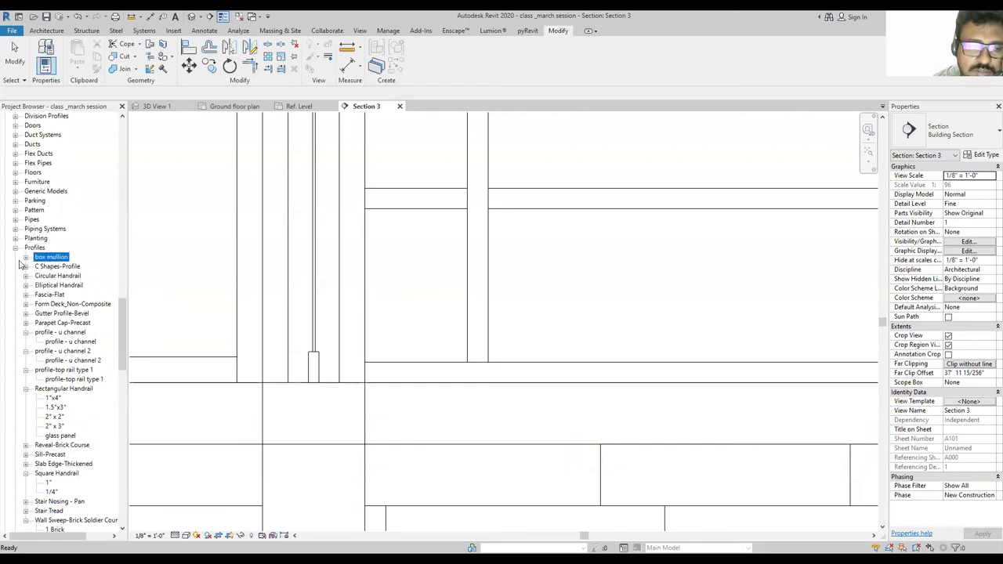
pyautogui.click(26, 257)
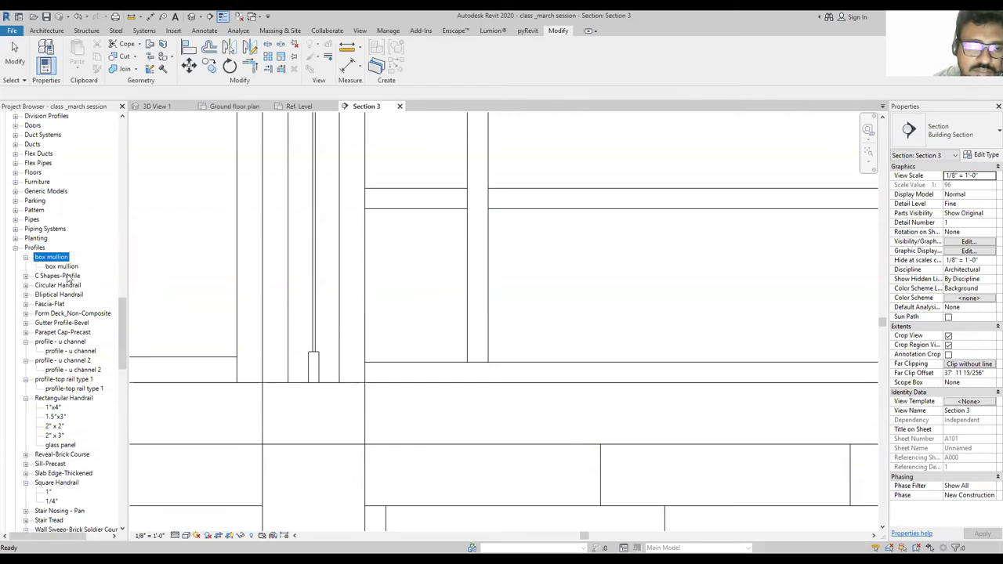
# Set the box mullion profile type's L to 0' 1" and h to 0' 2" in Type Properties.
pyautogui.doubleClick(62, 267)
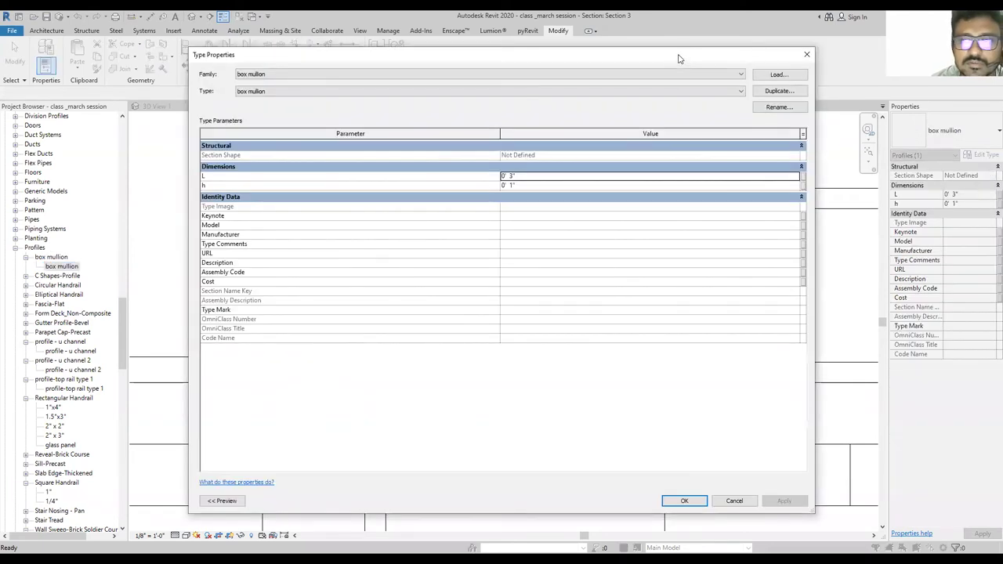
pyautogui.moveTo(679, 59); pyautogui.dragTo(725, 23)
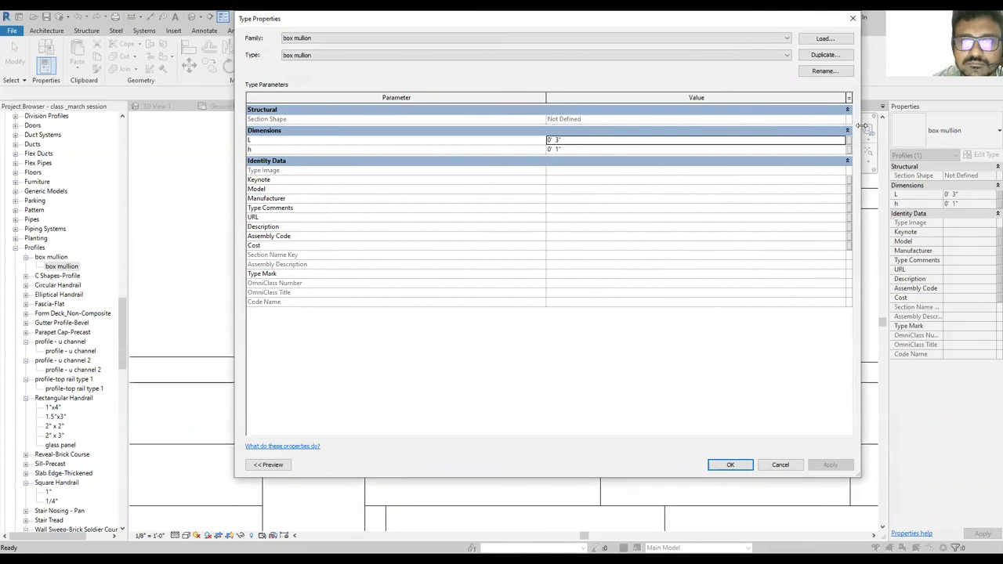
pyautogui.moveTo(862, 126); pyautogui.dragTo(551, 125)
pyautogui.moveTo(353, 18); pyautogui.dragTo(570, 35)
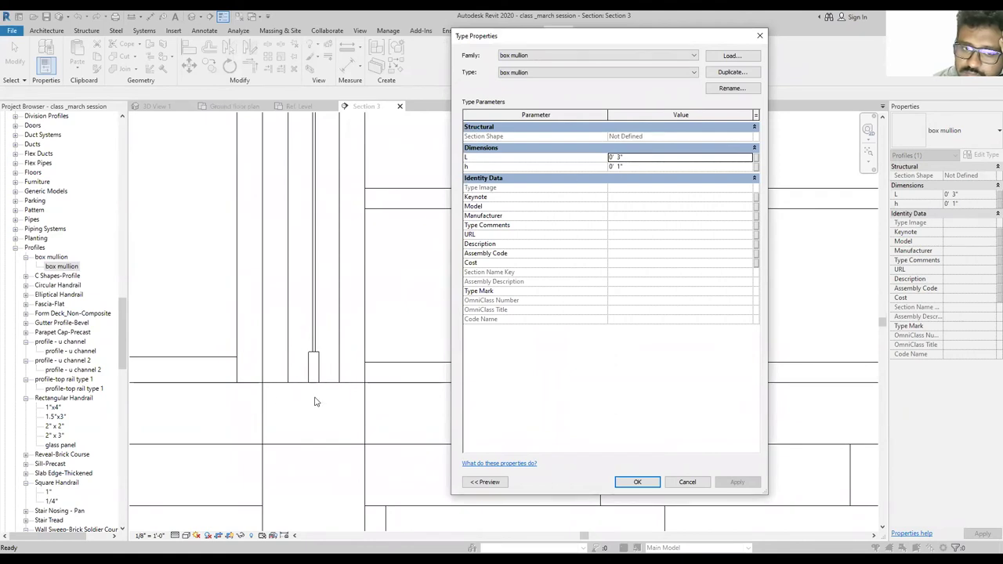
pyautogui.doubleClick(638, 156)
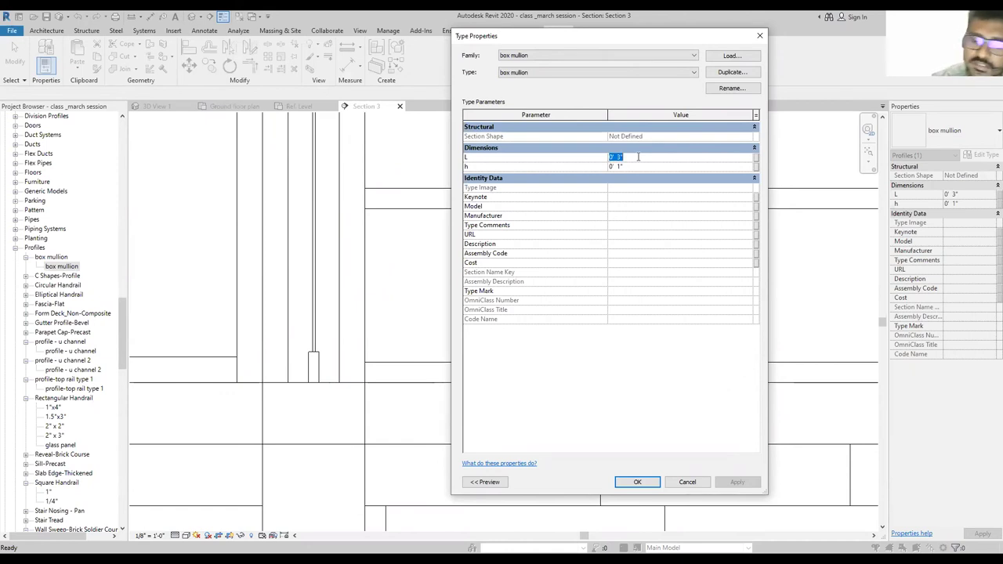
pyautogui.write('1')
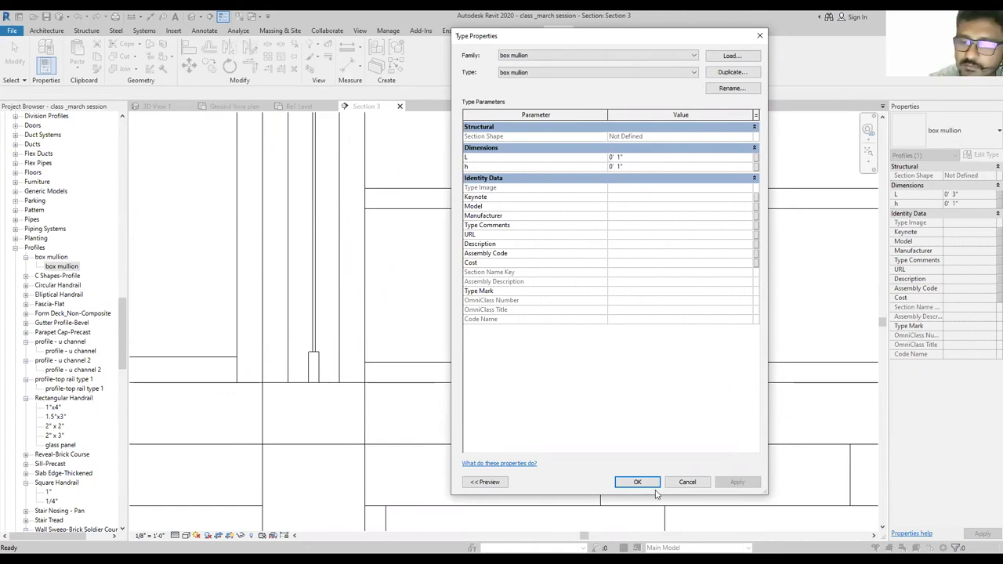
pyautogui.doubleClick(639, 165)
pyautogui.write('2')
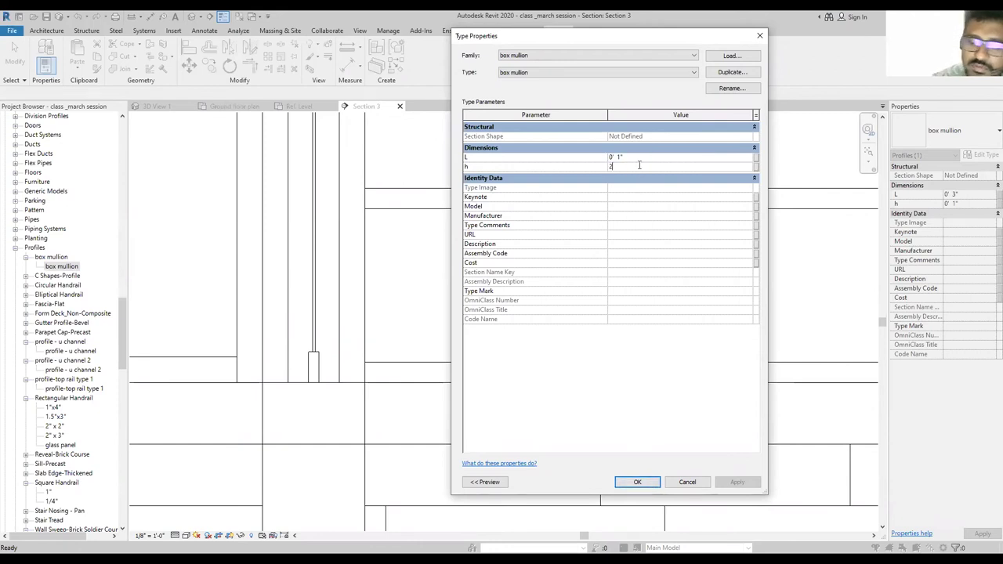
pyautogui.press('Return')
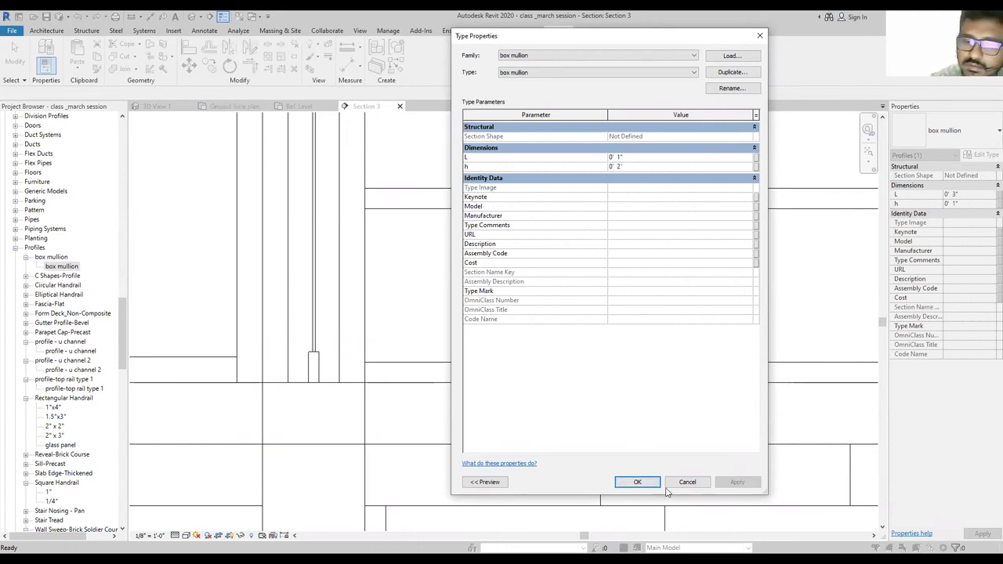
pyautogui.click(638, 482)
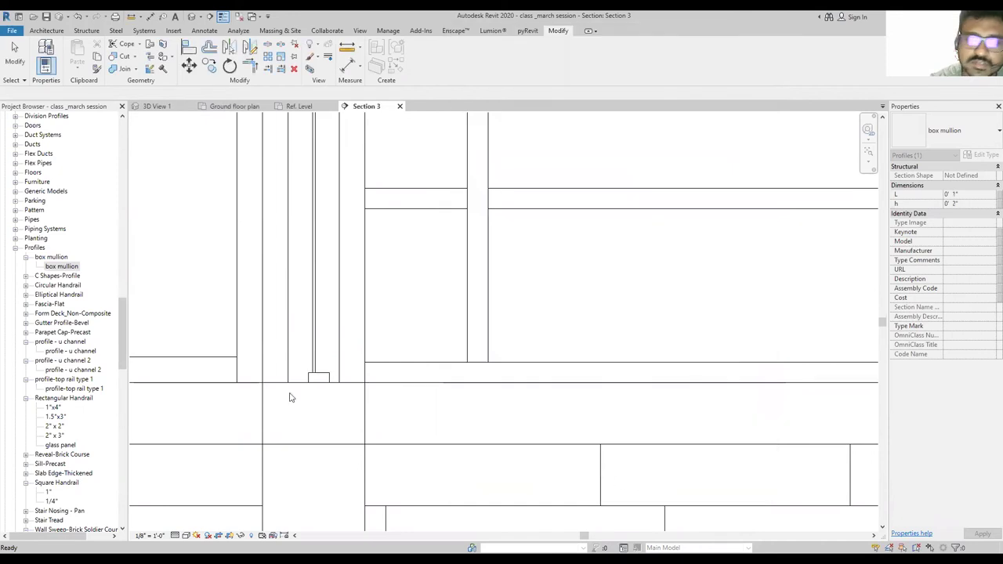
pyautogui.scroll(2, 290, 398)
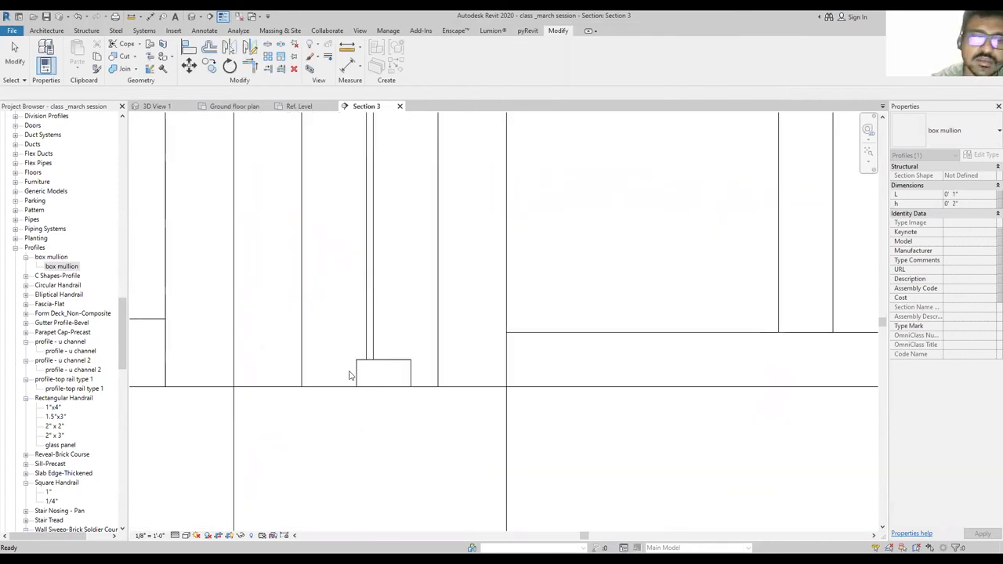
pyautogui.click(401, 365)
pyautogui.click(400, 365)
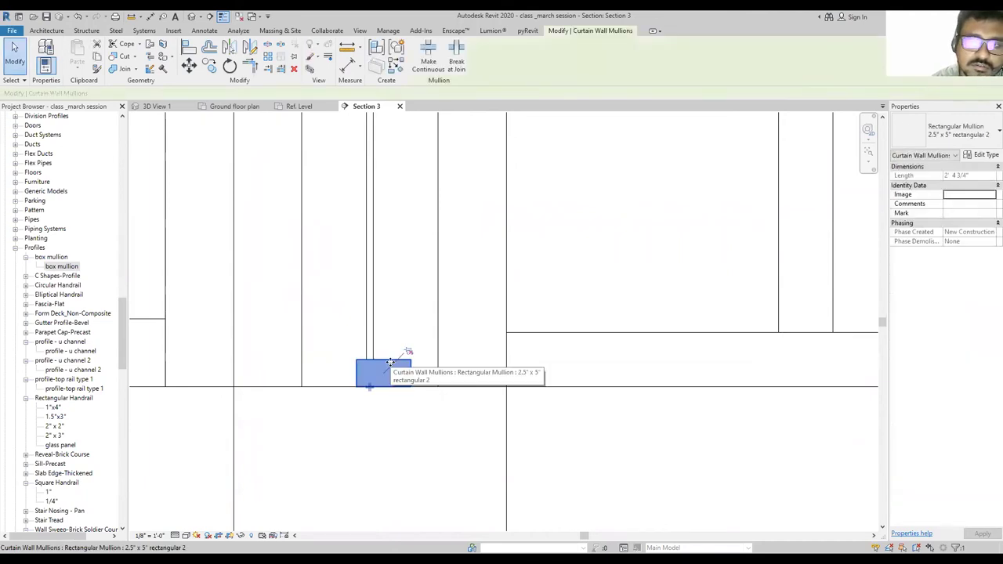
pyautogui.click(984, 155)
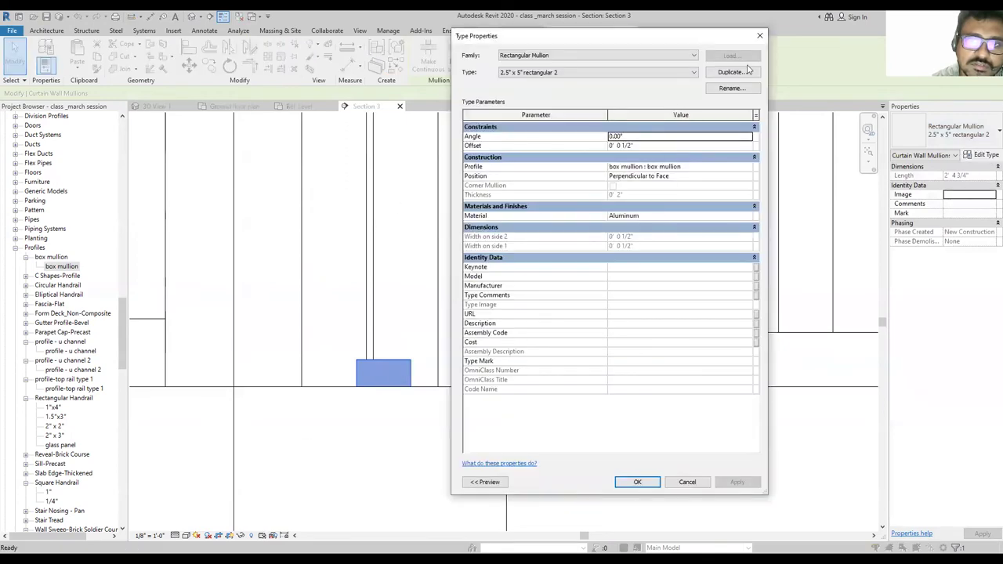
pyautogui.click(759, 35)
pyautogui.scroll(-3, 481, 396)
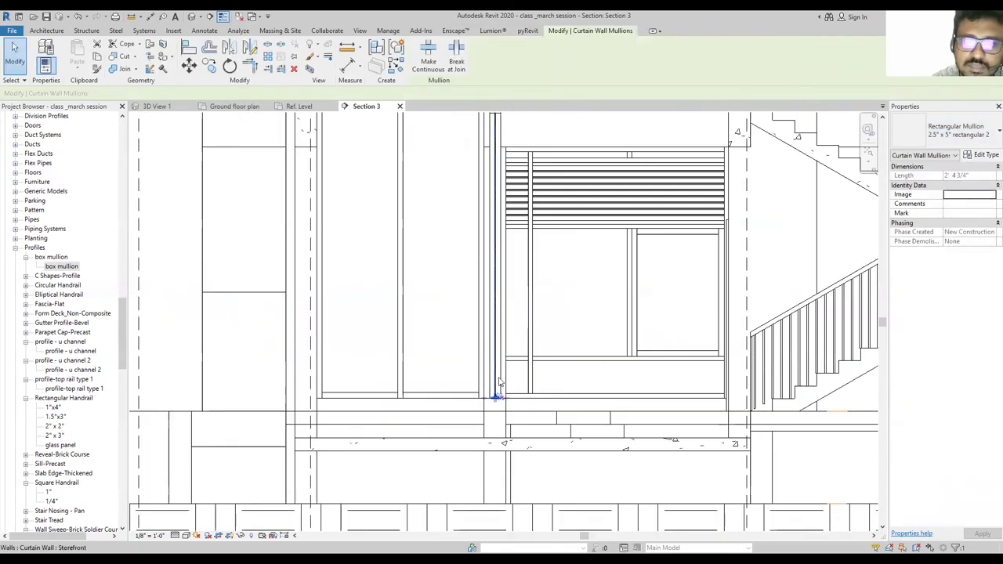
pyautogui.scroll(5, 499, 383)
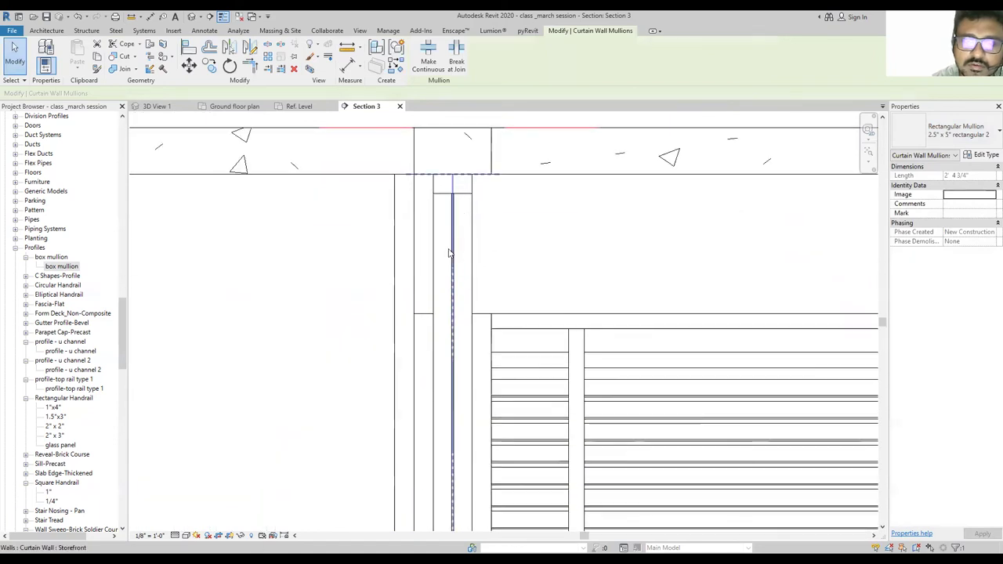
pyautogui.scroll(-2, 448, 252)
pyautogui.click(486, 195)
pyautogui.scroll(3, 481, 202)
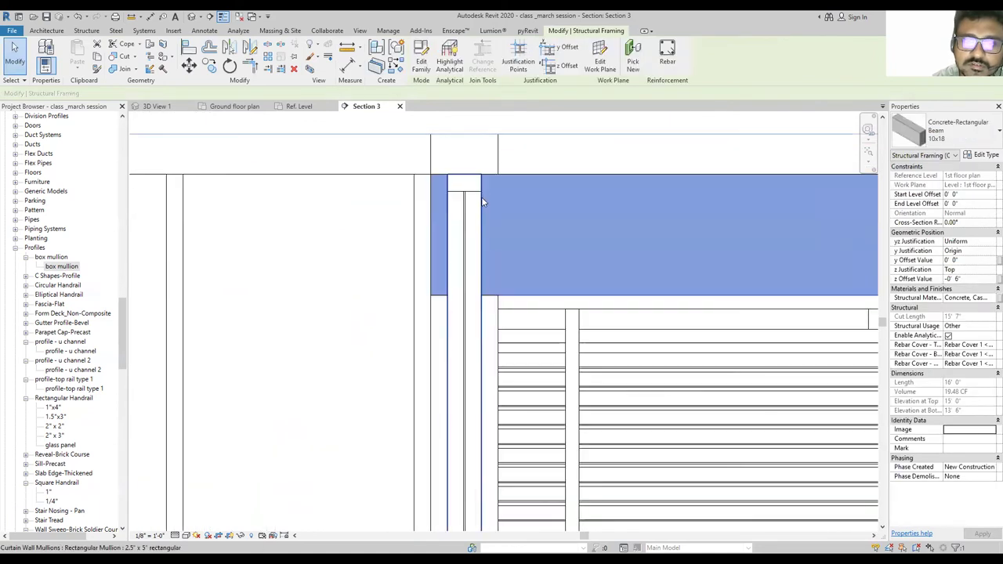
pyautogui.click(468, 184)
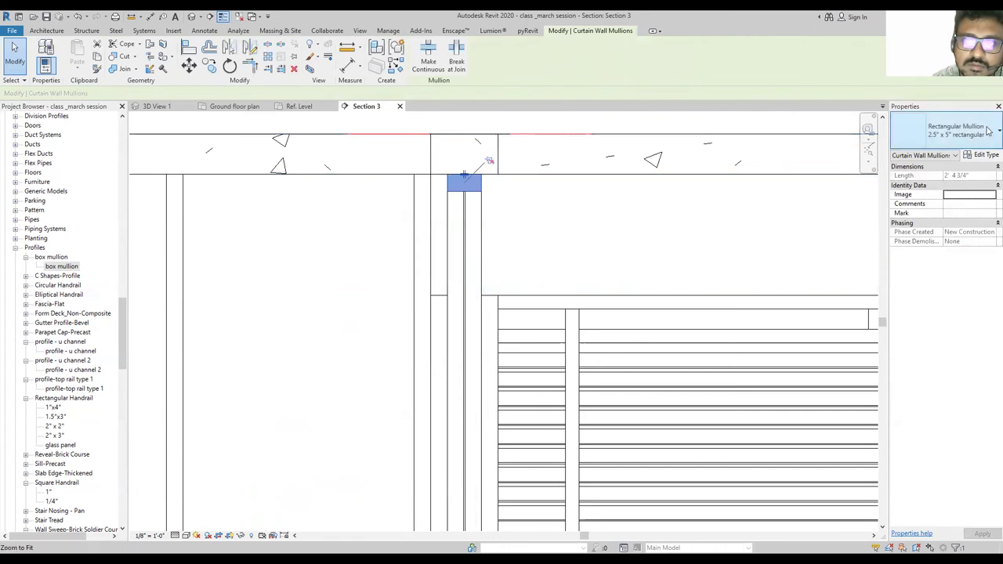
pyautogui.click(986, 131)
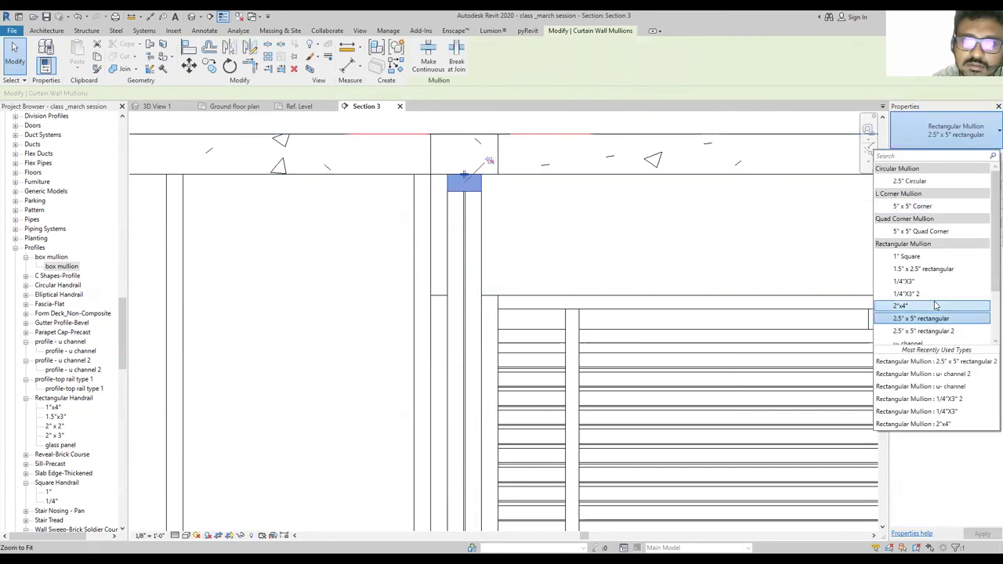
pyautogui.click(475, 202)
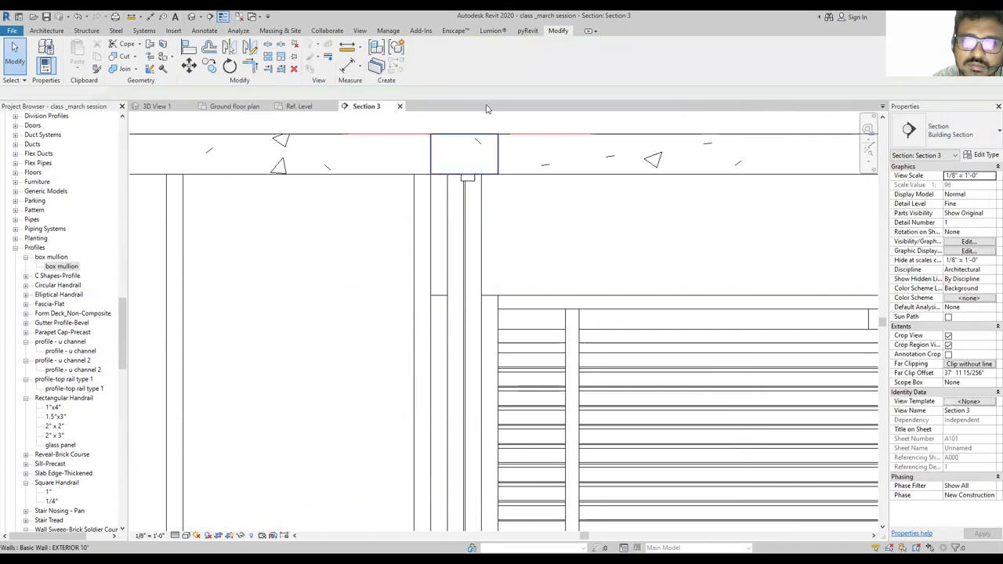
pyautogui.scroll(-5, 486, 217)
pyautogui.scroll(4, 491, 283)
pyautogui.scroll(-4, 491, 282)
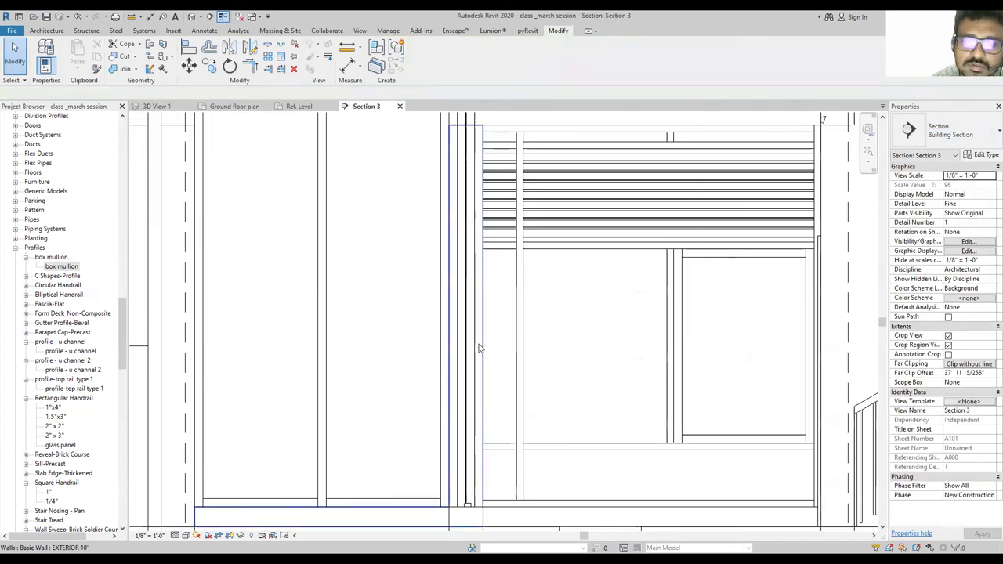
pyautogui.scroll(5, 502, 263)
pyautogui.scroll(-1, 513, 256)
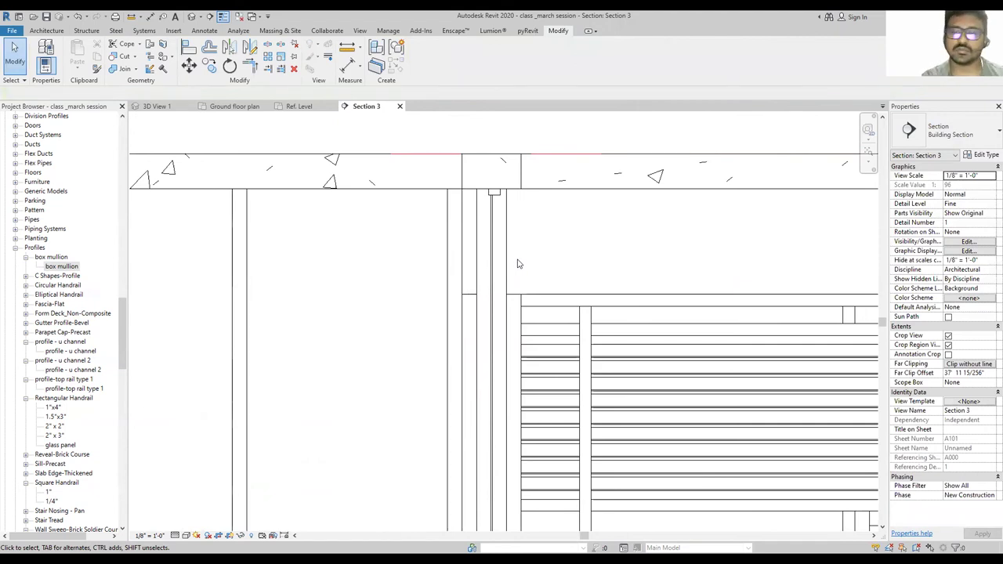
pyautogui.scroll(-2, 549, 206)
pyautogui.scroll(-2, 517, 360)
pyautogui.scroll(2, 521, 441)
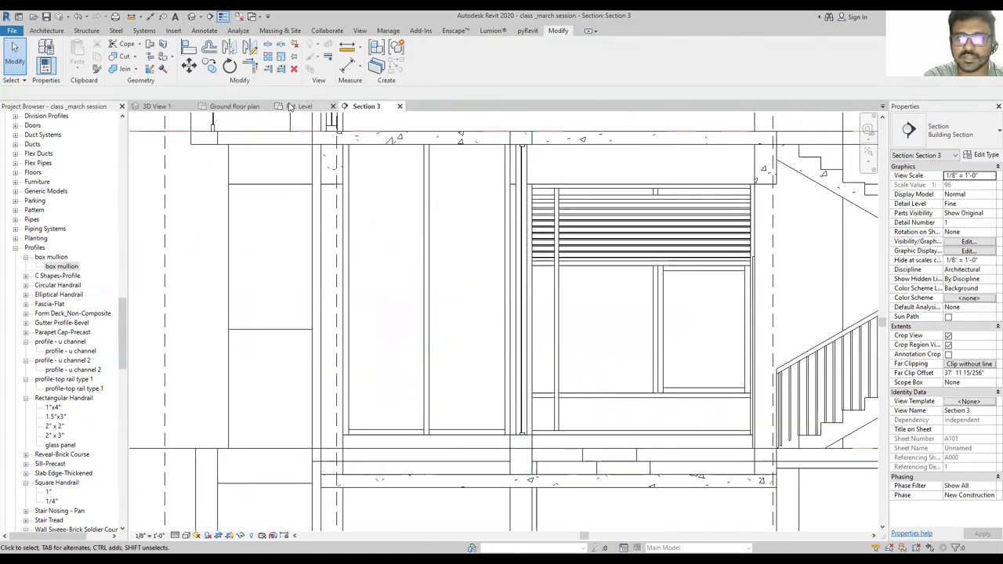
# Zoom and pan the box mullion family's Ref. Level plan to inspect its L and h dimensions.
pyautogui.click(290, 107)
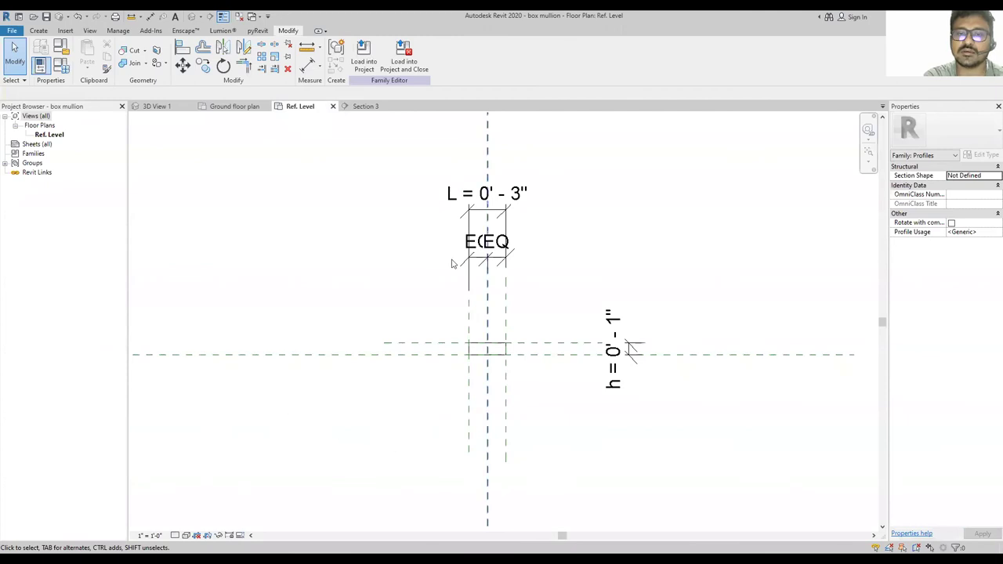
pyautogui.scroll(2, 479, 368)
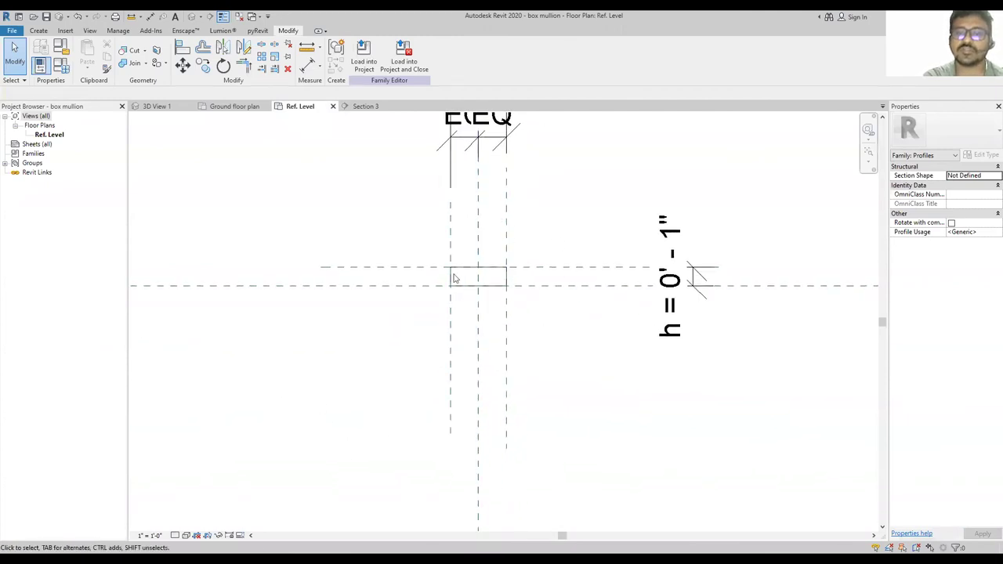
pyautogui.scroll(-2, 514, 267)
pyautogui.scroll(2, 526, 241)
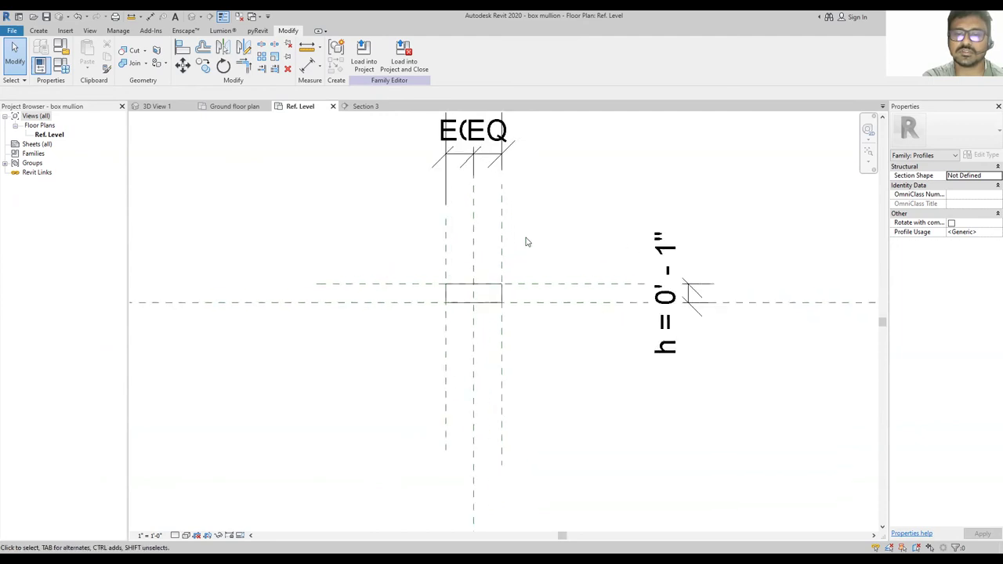
pyautogui.scroll(1, 528, 235)
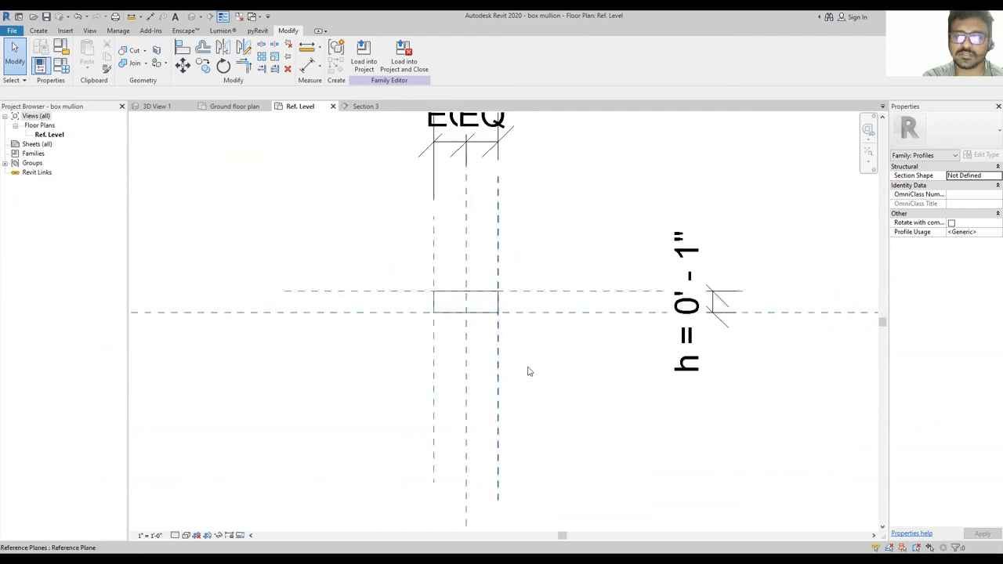
pyautogui.scroll(-1, 521, 269)
pyautogui.scroll(2, 505, 303)
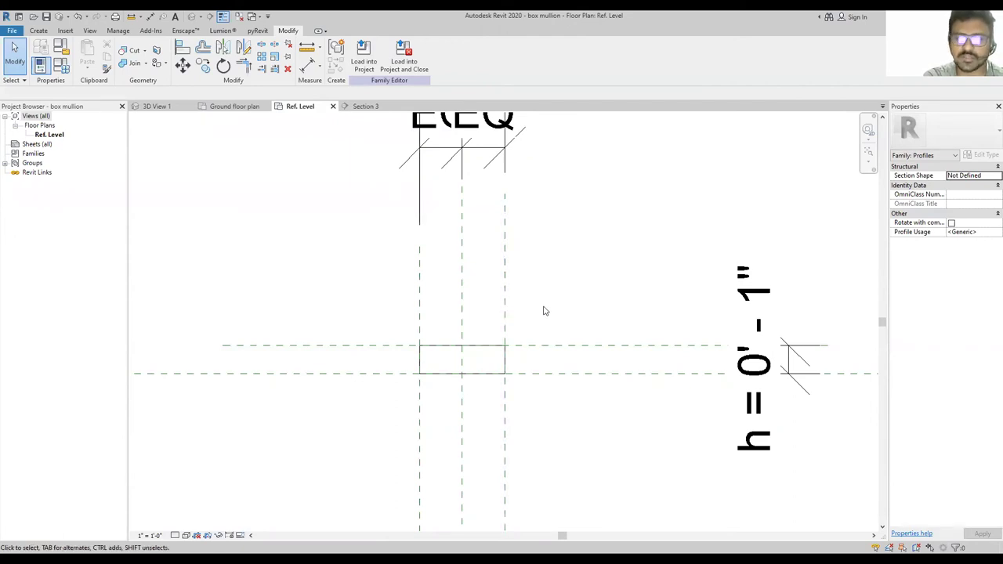
pyautogui.scroll(-3, 529, 369)
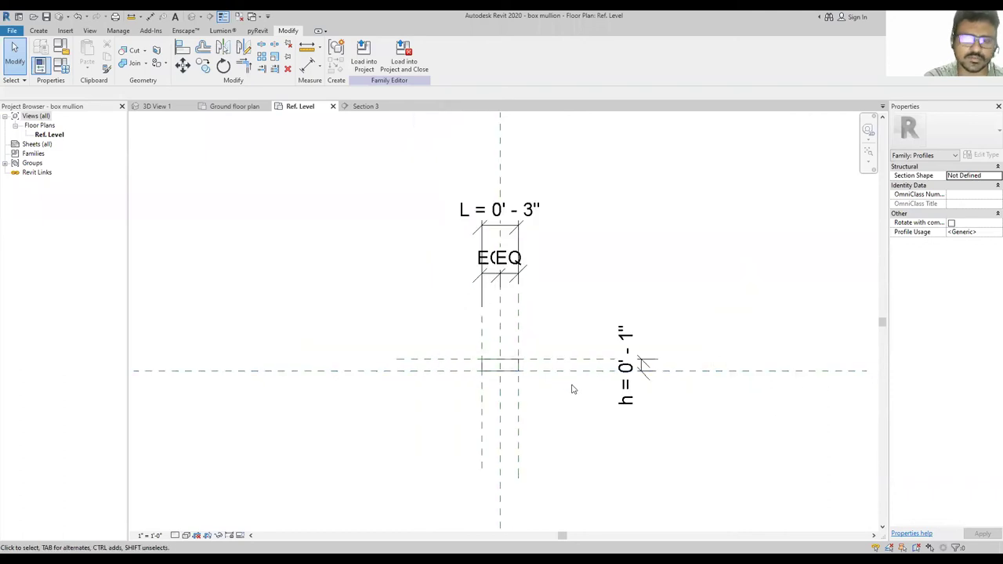
pyautogui.scroll(3, 493, 377)
pyautogui.scroll(-3, 611, 278)
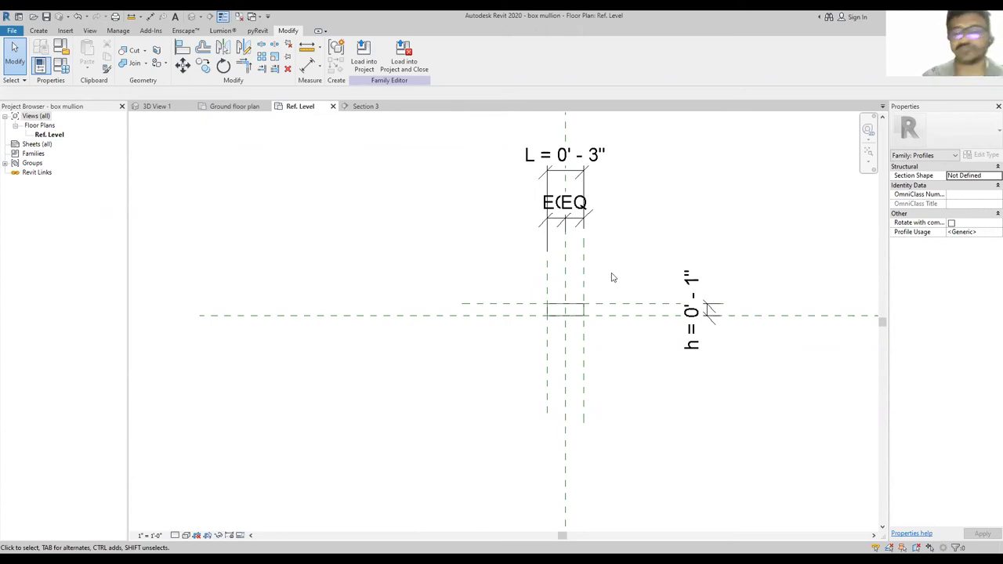
pyautogui.moveTo(600, 376); pyautogui.dragTo(517, 399, button='middle')
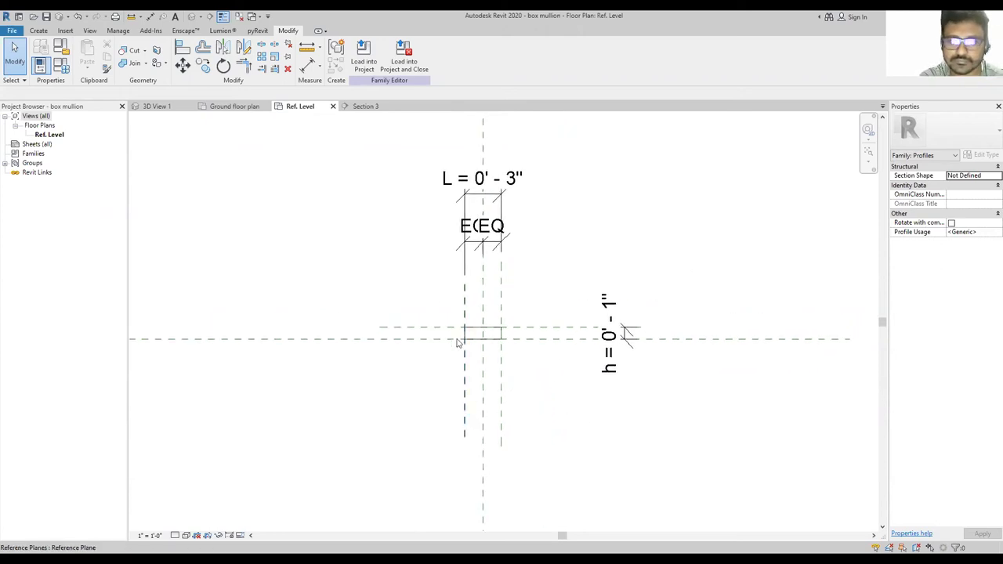
pyautogui.click(235, 105)
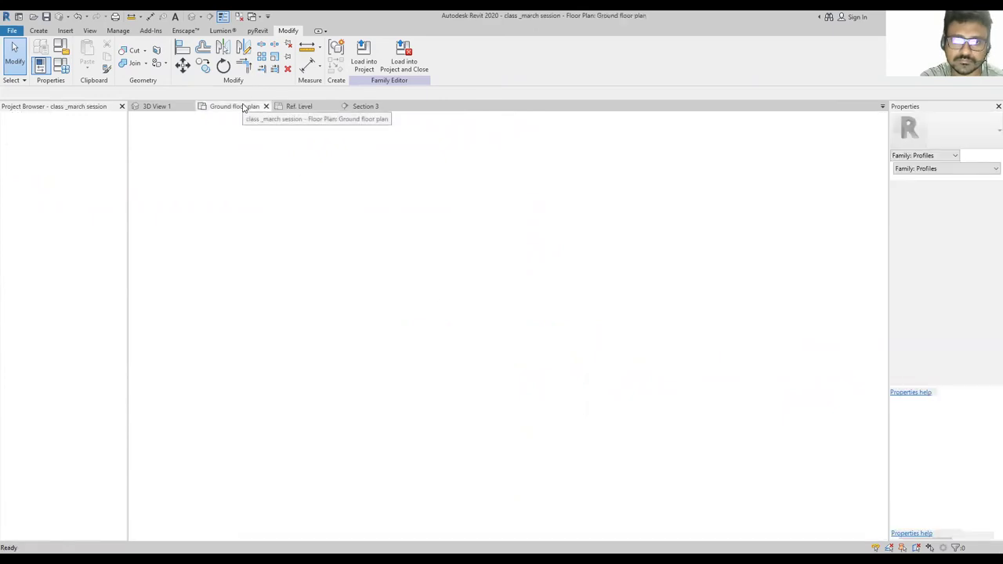
# Zoom and pan the ground floor plan around the foyer until the whole building is visible.
pyautogui.scroll(3, 419, 372)
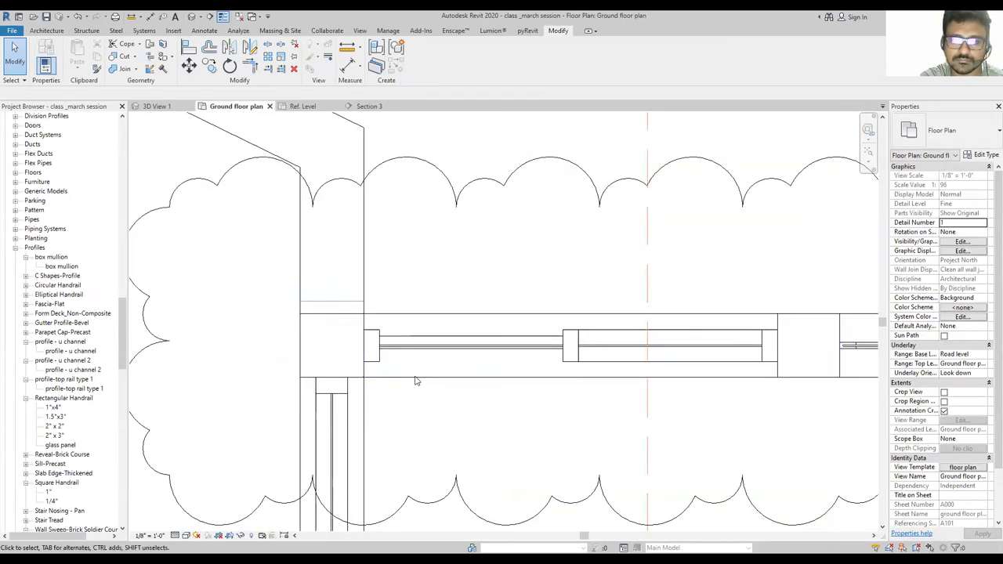
pyautogui.scroll(-5, 349, 413)
pyautogui.moveTo(472, 427); pyautogui.dragTo(549, 338, button='middle')
pyautogui.scroll(2, 473, 359)
pyautogui.scroll(-2, 472, 359)
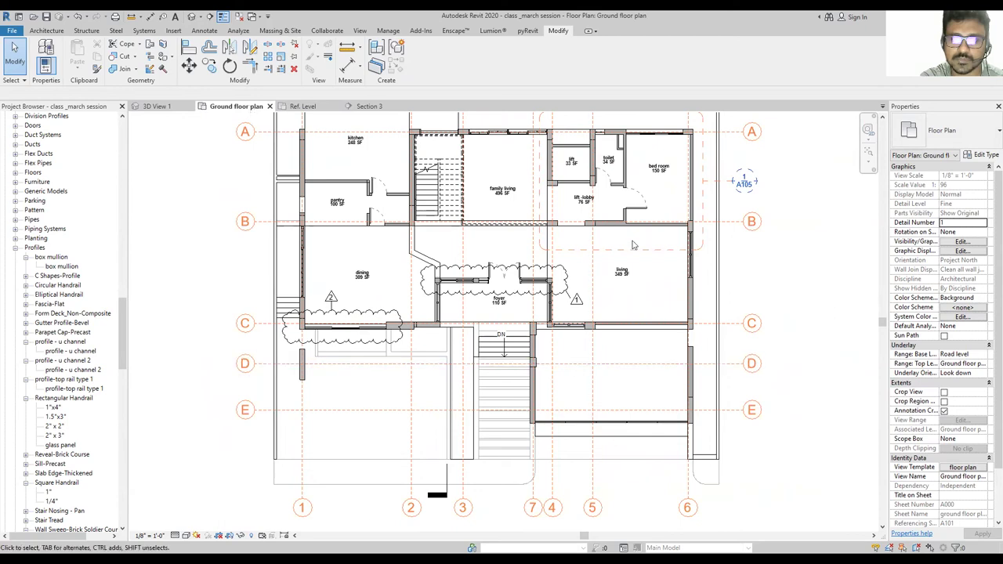
pyautogui.scroll(3, 636, 202)
pyautogui.scroll(-4, 632, 395)
pyautogui.scroll(-1, 632, 396)
pyautogui.moveTo(632, 395); pyautogui.dragTo(558, 382, button='middle')
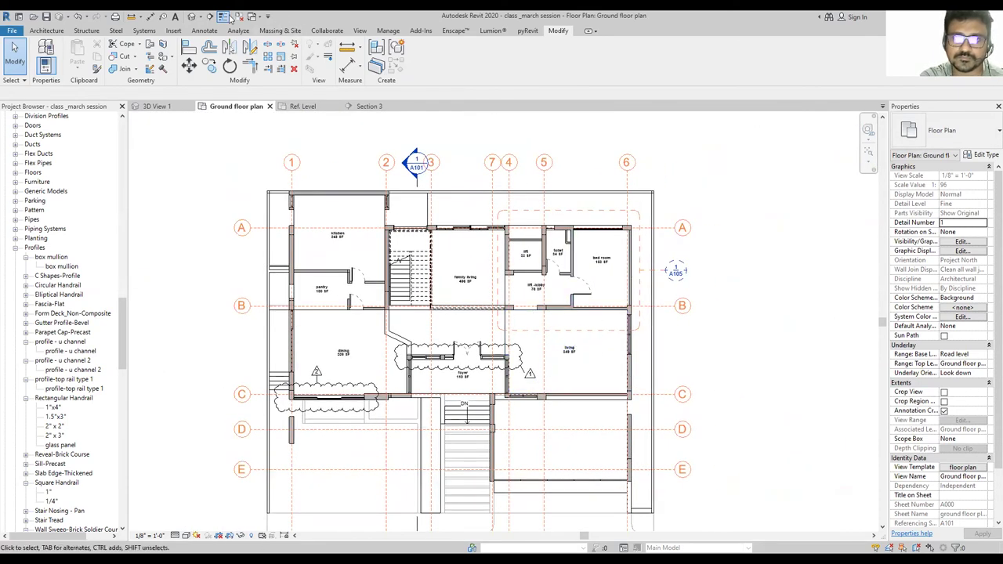
pyautogui.click(191, 15)
# Orbit and zoom the 3D view to inspect the entry stairs, ramp and front of the house.
pyautogui.scroll(8, 523, 356)
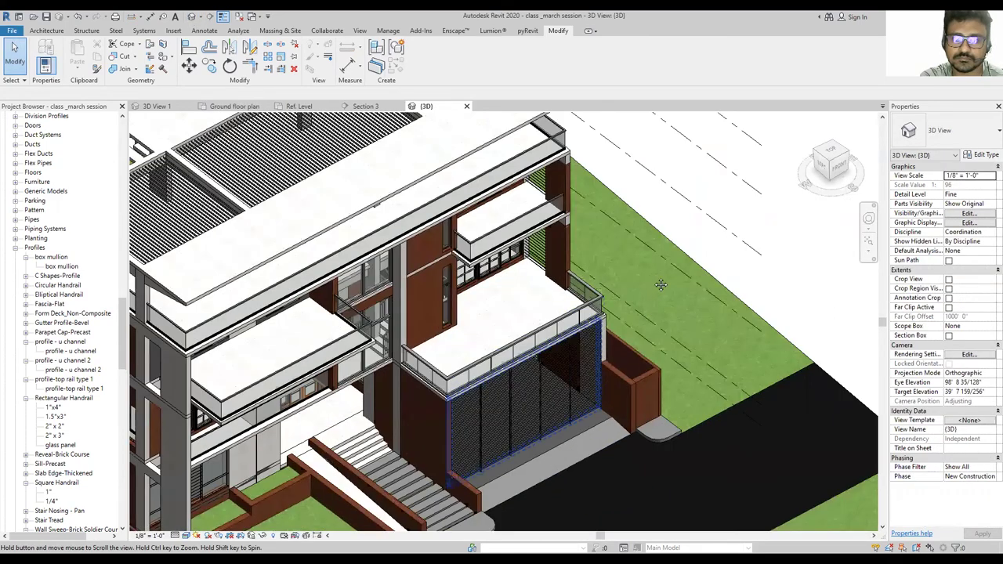
pyautogui.keyDown('shift'); pyautogui.moveTo(661, 284); pyautogui.dragTo(517, 362, button='middle'); pyautogui.keyUp('shift')
pyautogui.scroll(-6, 517, 362)
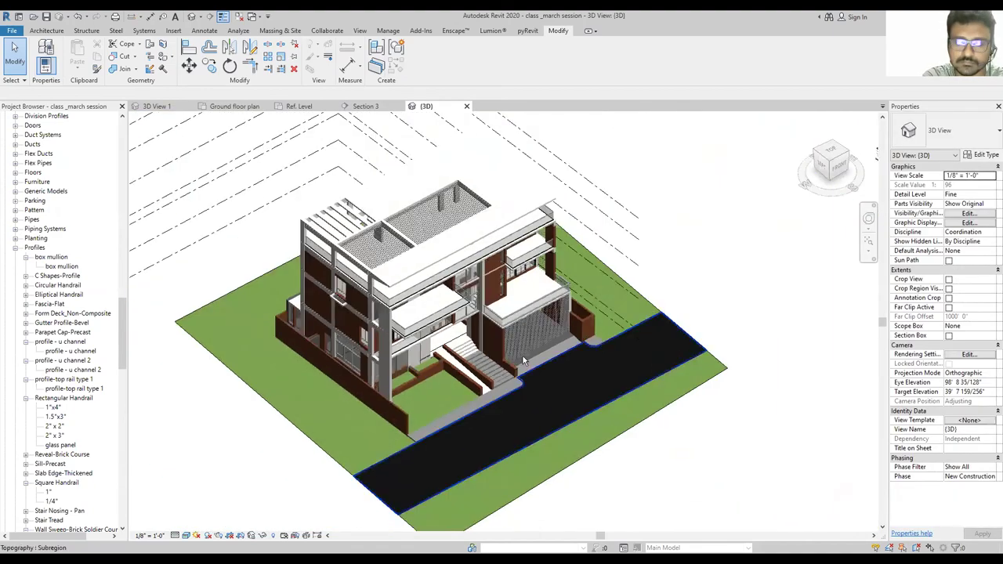
pyautogui.keyDown('shift'); pyautogui.moveTo(524, 360); pyautogui.dragTo(477, 254, button='middle'); pyautogui.keyUp('shift')
pyautogui.scroll(3, 478, 254)
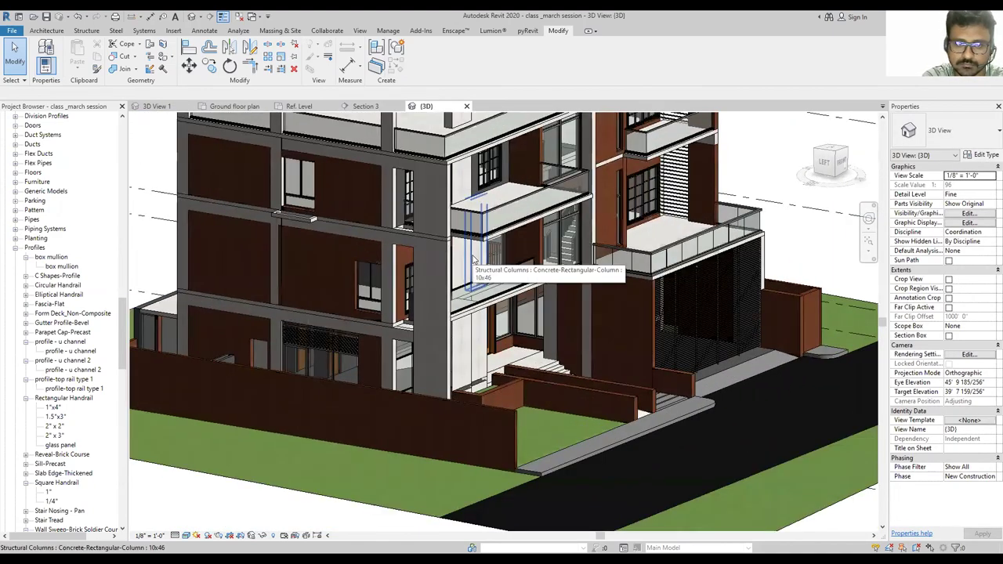
pyautogui.scroll(-3, 511, 256)
pyautogui.keyDown('shift'); pyautogui.moveTo(511, 256); pyautogui.dragTo(627, 344, button='middle'); pyautogui.keyUp('shift')
pyautogui.scroll(-3, 568, 307)
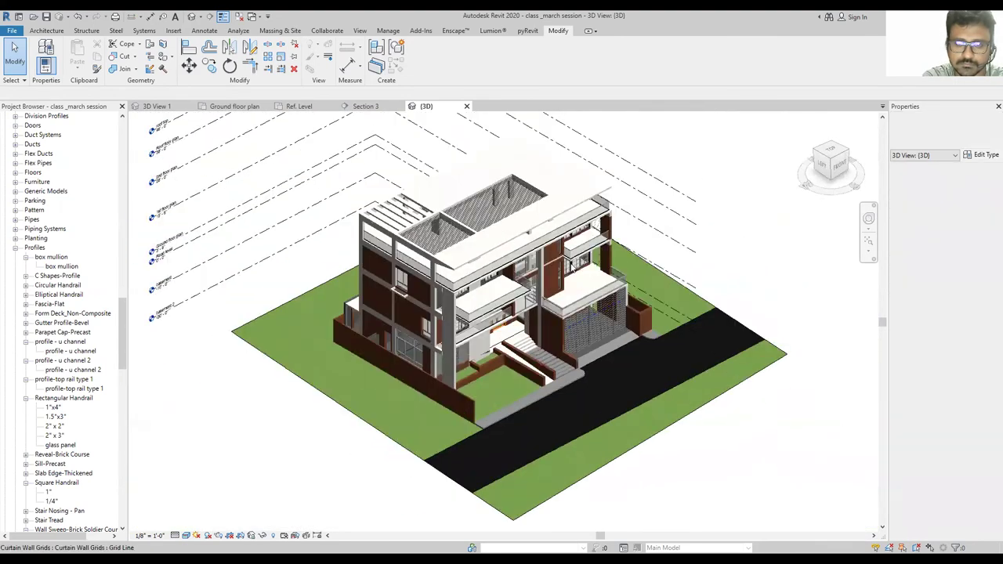
pyautogui.scroll(4, 404, 345)
pyautogui.scroll(-3, 404, 345)
pyautogui.scroll(2, 404, 345)
pyautogui.scroll(-3, 404, 337)
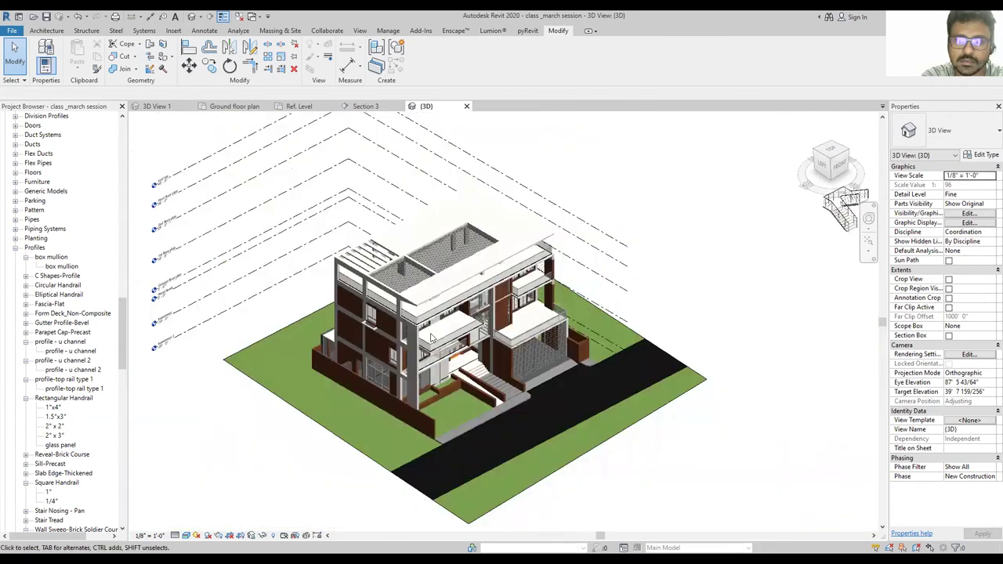
pyautogui.scroll(4, 594, 327)
# Orbit to another side of the building and bring up the Architecture modelling tools.
pyautogui.keyDown('shift'); pyautogui.moveTo(596, 327); pyautogui.dragTo(513, 351, button='middle'); pyautogui.keyUp('shift')
pyautogui.keyDown('shift'); pyautogui.moveTo(505, 354); pyautogui.dragTo(375, 332, button='middle'); pyautogui.keyUp('shift')
pyautogui.scroll(-3, 496, 352)
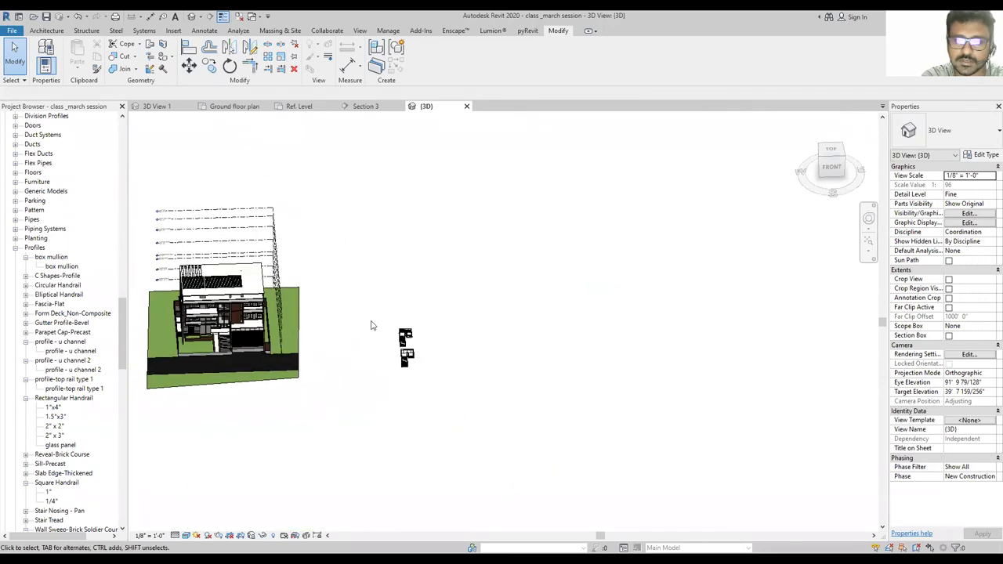
pyautogui.scroll(2, 376, 331)
pyautogui.click(47, 31)
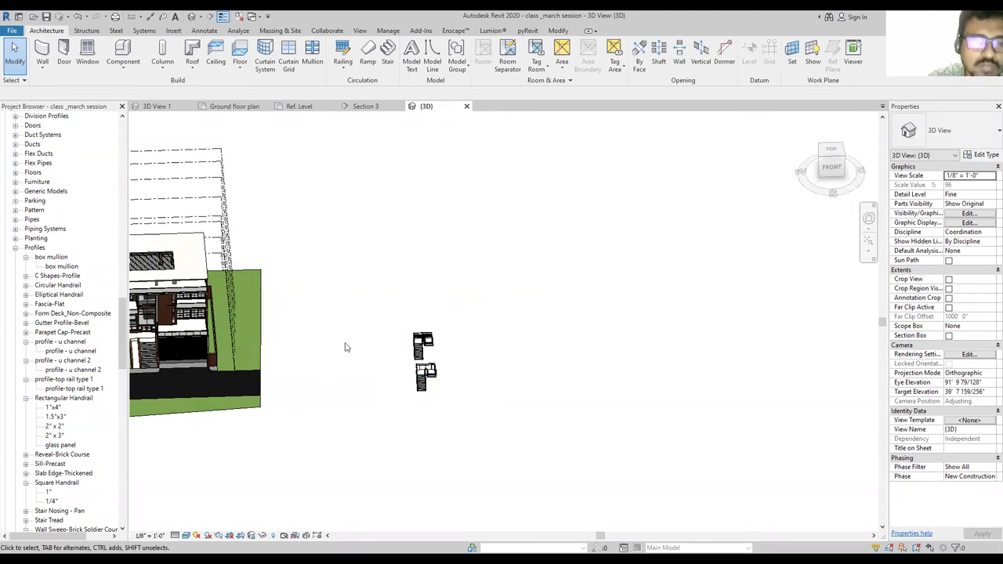
pyautogui.moveTo(336, 334); pyautogui.dragTo(429, 334, button='middle')
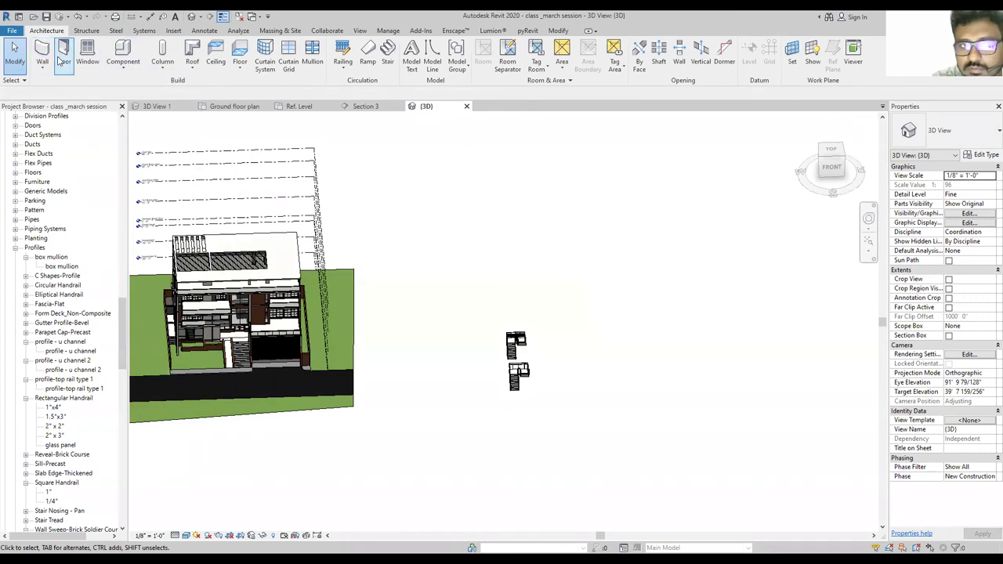
# Draw a LANDSCAPE WALL 10" wall about 76' long beside the house using WA.
pyautogui.press('w')
pyautogui.press('a')
pyautogui.click(552, 288)
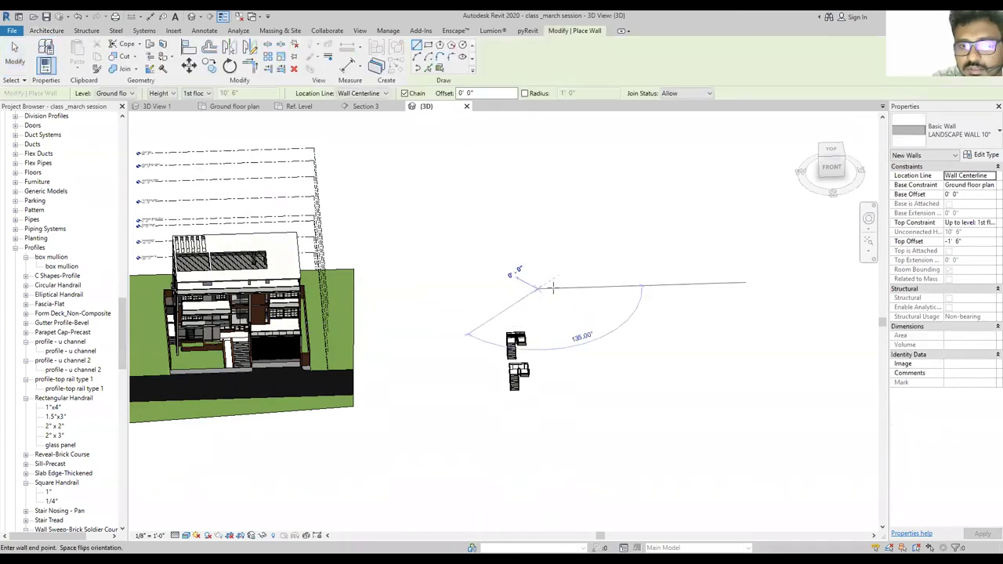
pyautogui.click(686, 286)
pyautogui.scroll(3, 673, 282)
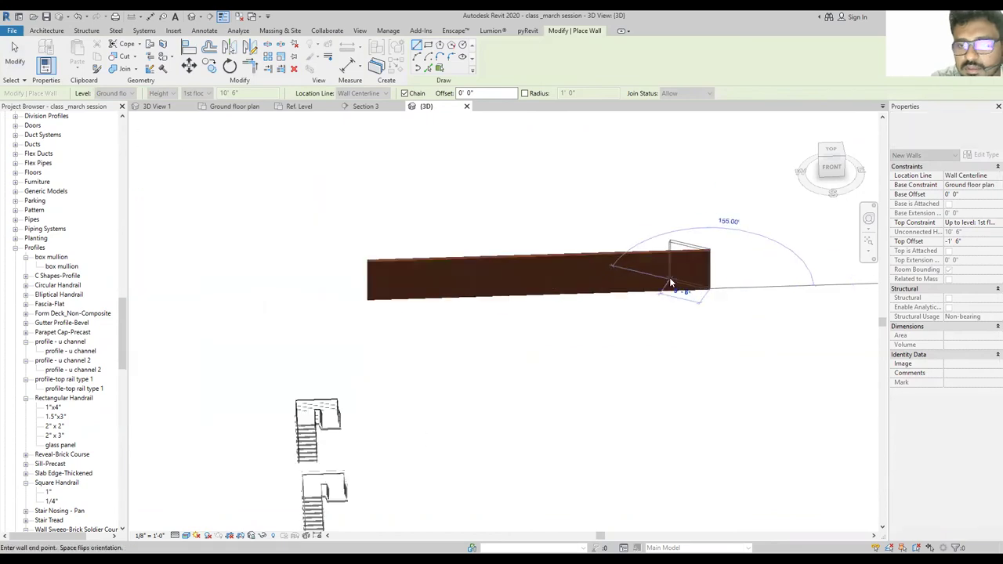
pyautogui.press('Escape')
pyautogui.press('Escape')
# Orbit around the new wall and open its profile for editing.
pyautogui.keyDown('shift'); pyautogui.moveTo(548, 307); pyautogui.dragTo(376, 347, button='middle'); pyautogui.keyUp('shift')
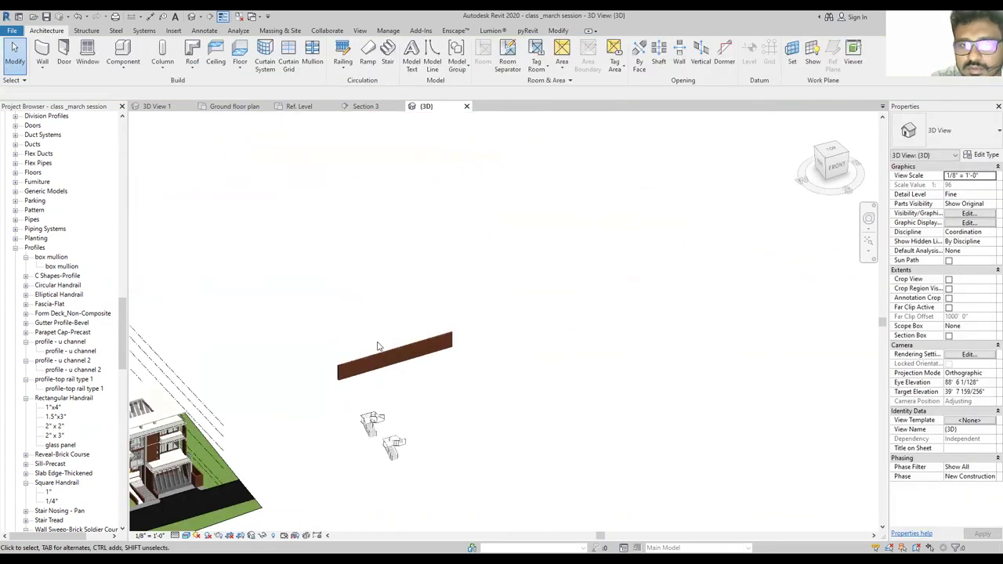
pyautogui.scroll(5, 398, 345)
pyautogui.scroll(-4, 455, 312)
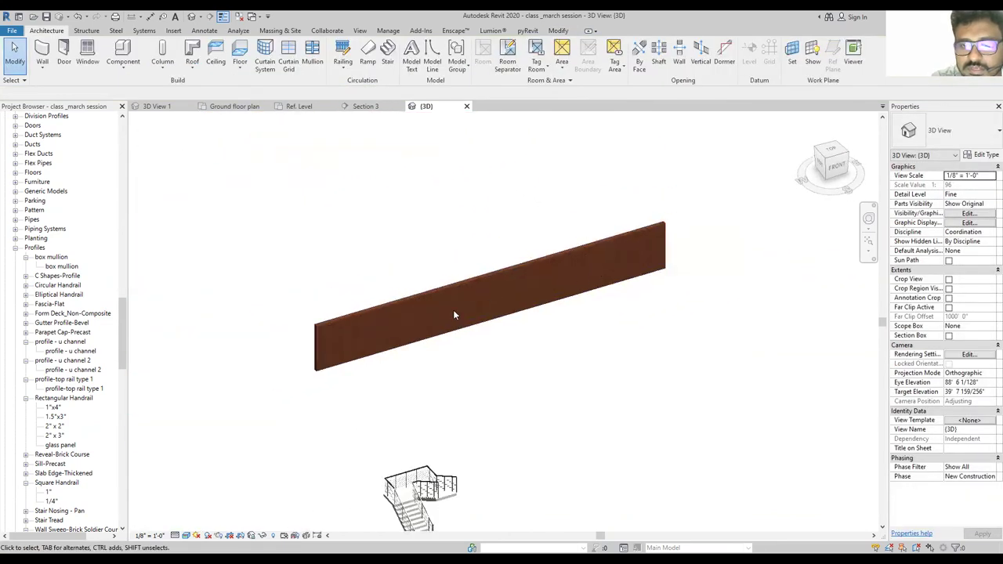
pyautogui.scroll(-3, 477, 278)
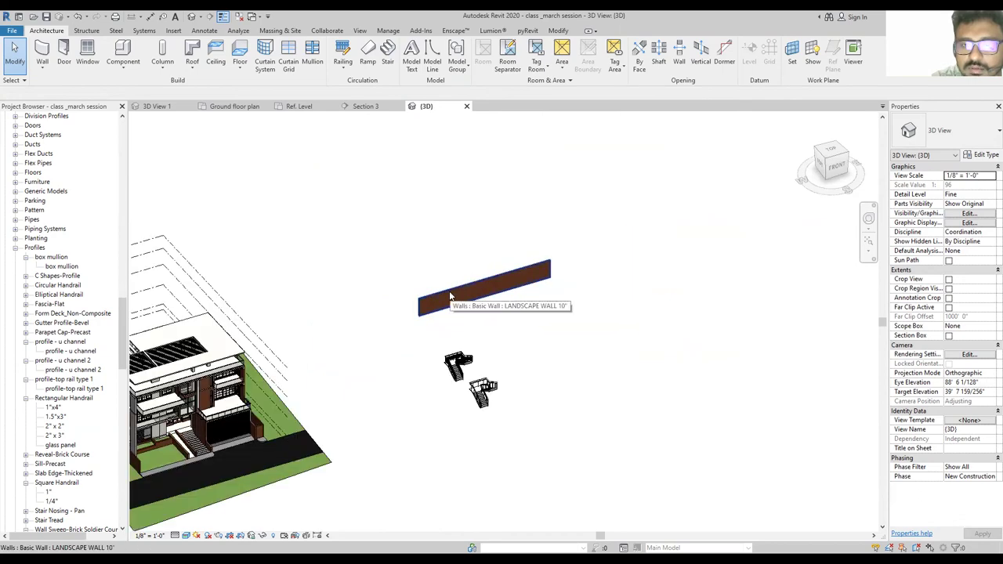
pyautogui.scroll(3, 451, 295)
pyautogui.doubleClick(453, 289)
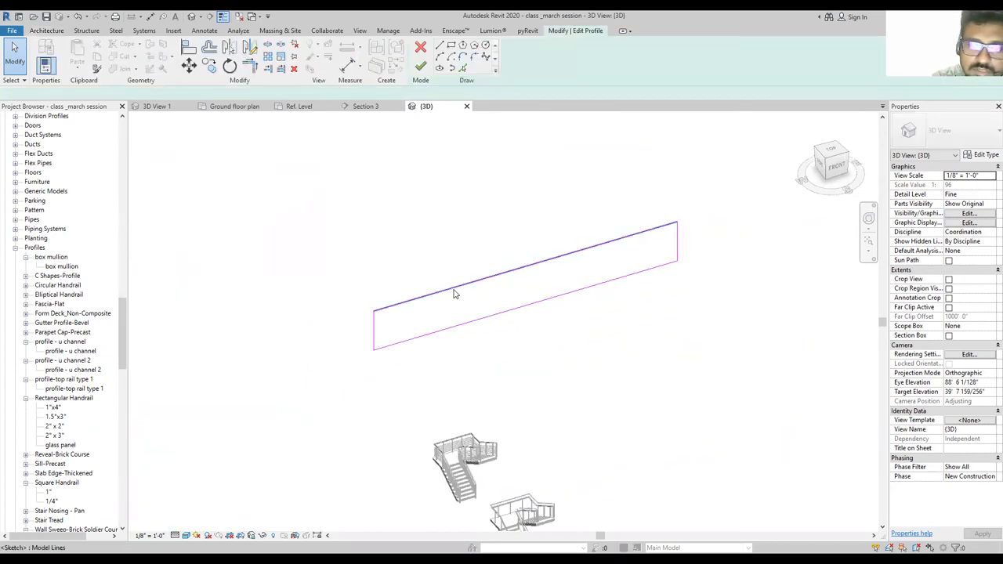
# Cut a rectangular opening into the wall profile and finish the edit.
pyautogui.scroll(3, 596, 337)
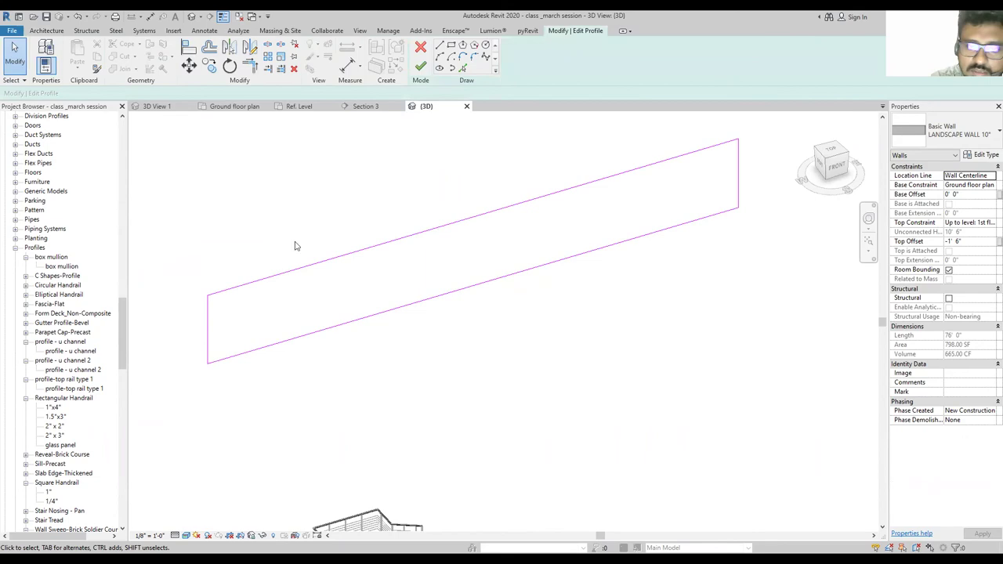
pyautogui.click(453, 44)
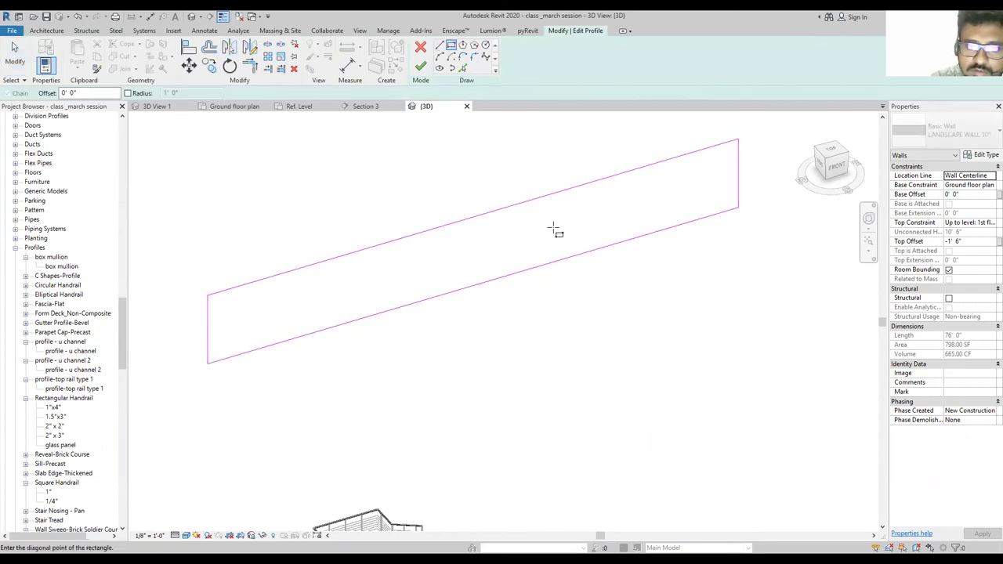
pyautogui.click(564, 207)
pyautogui.click(525, 245)
pyautogui.click(420, 66)
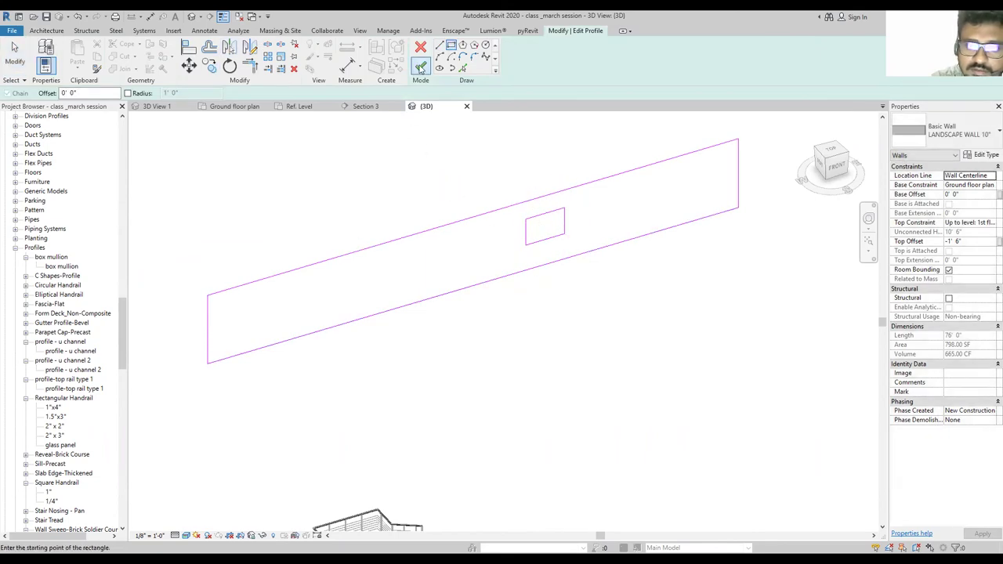
pyautogui.click(585, 389)
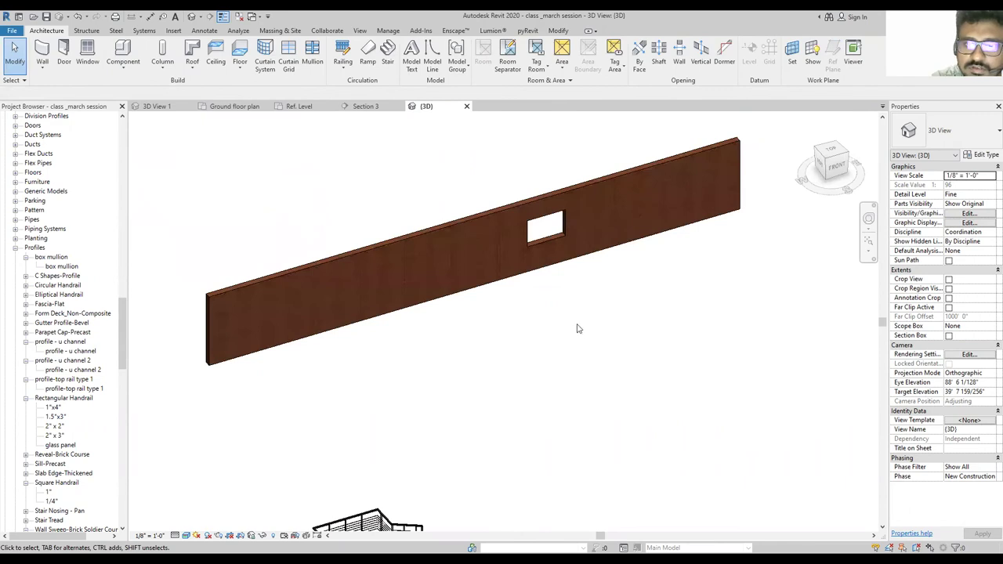
# Reopen the wall profile and cut a 6-sided inscribed hexagonal opening through it.
pyautogui.scroll(2, 593, 228)
pyautogui.click(593, 225)
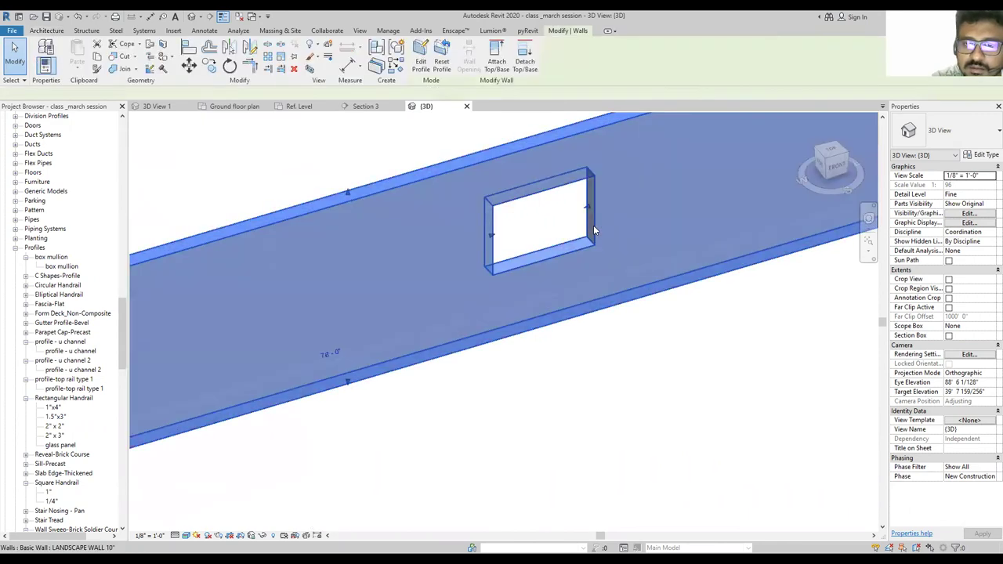
pyautogui.doubleClick(593, 225)
pyautogui.scroll(-2, 332, 331)
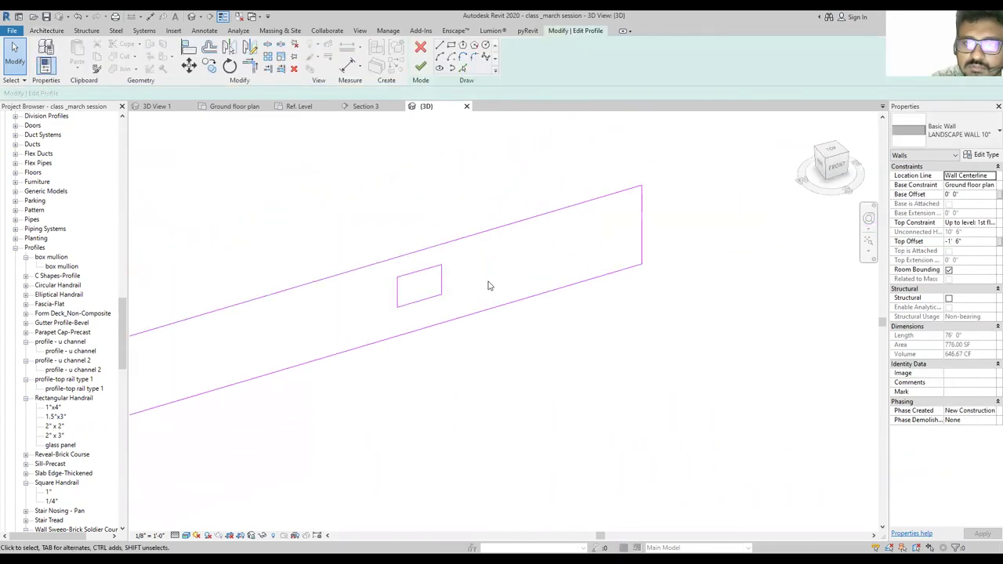
pyautogui.click(475, 47)
pyautogui.click(526, 249)
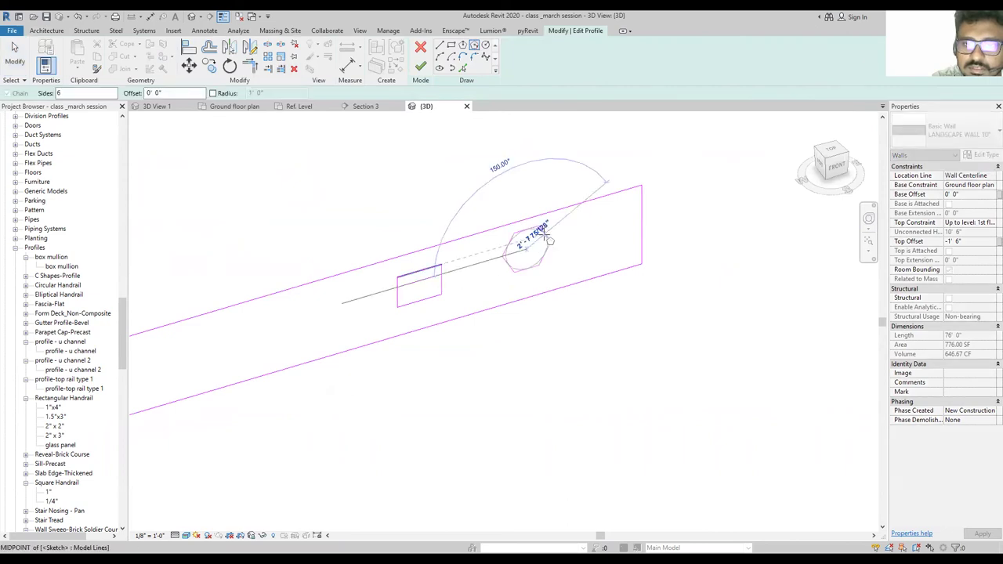
pyautogui.click(536, 229)
pyautogui.scroll(-2, 673, 254)
pyautogui.press('Escape')
pyautogui.press('Escape')
pyautogui.scroll(2, 613, 240)
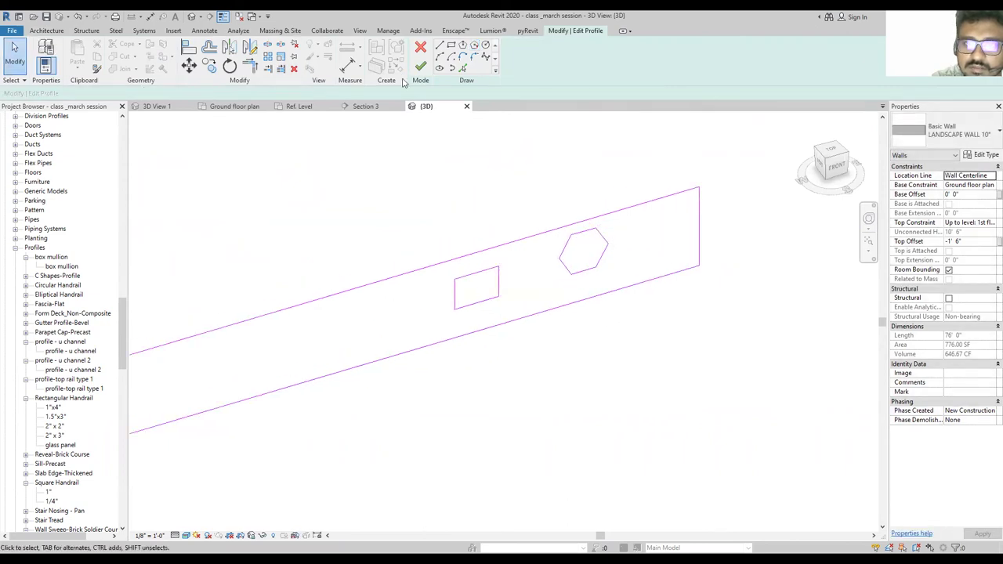
pyautogui.click(422, 67)
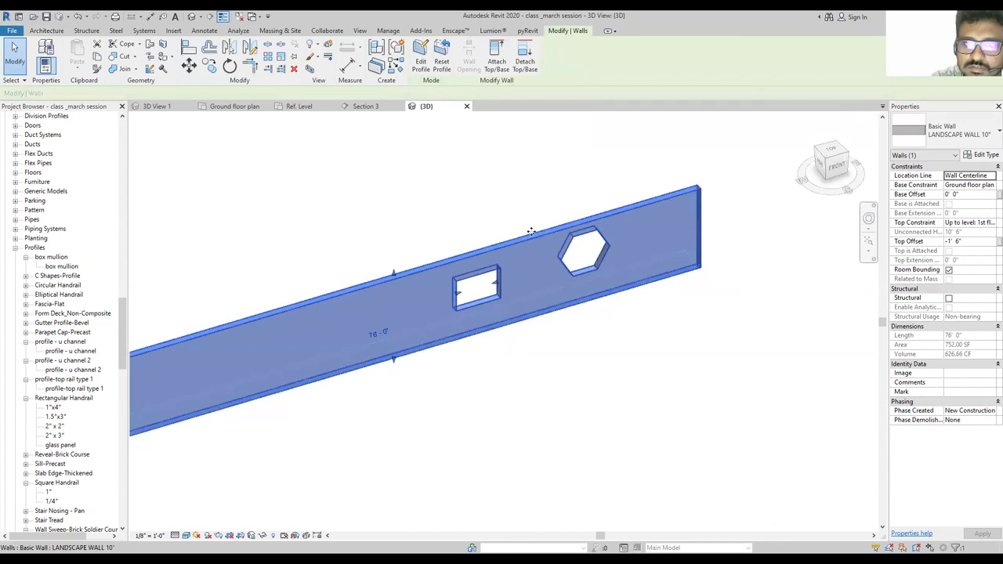
pyautogui.press('Escape')
pyautogui.doubleClick(554, 235)
# Replace the profile's flat top edge with a Start-End-Radius arc spanning the wall.
pyautogui.scroll(-2, 600, 295)
pyautogui.scroll(2, 413, 318)
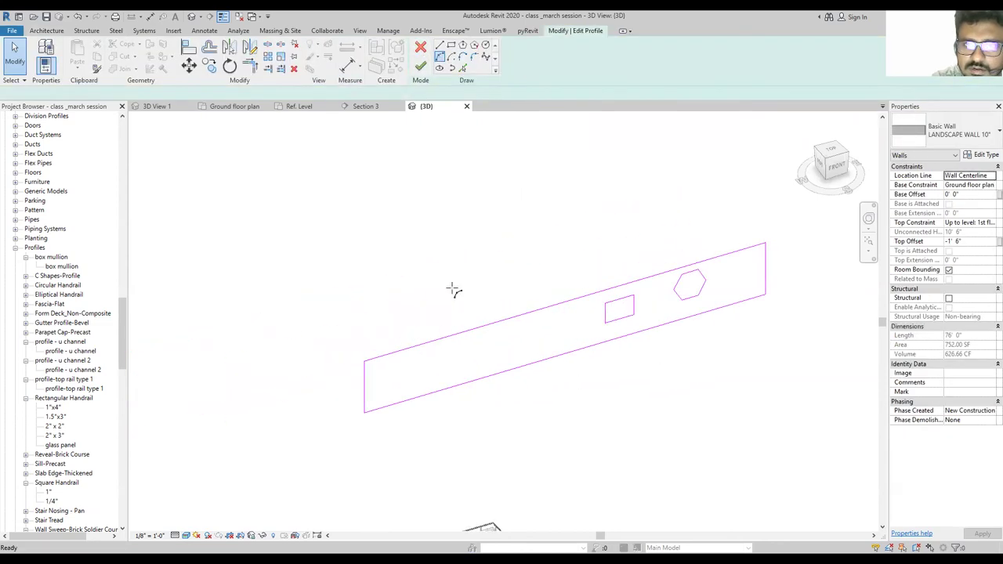
pyautogui.click(485, 327)
pyautogui.press('Delete')
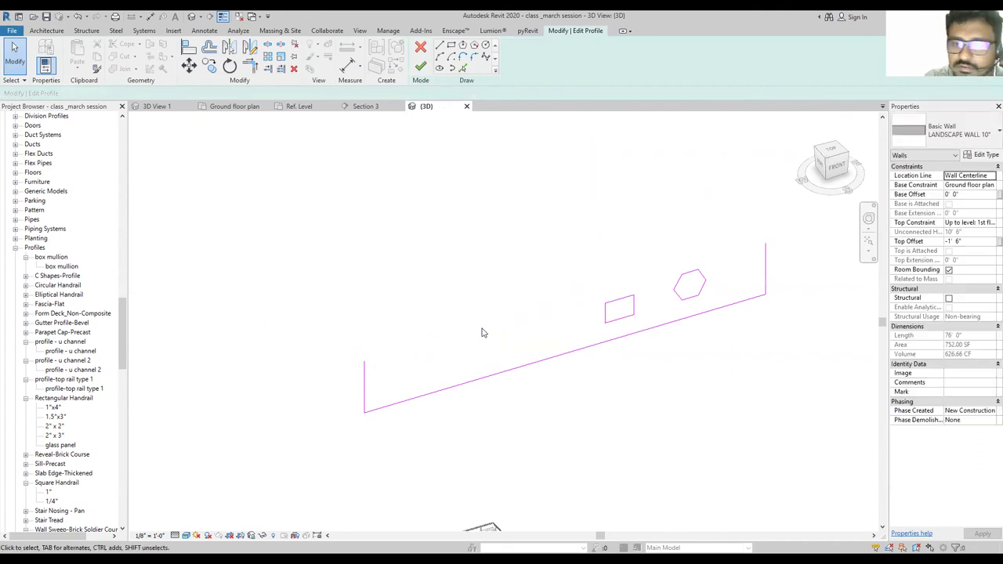
pyautogui.click(440, 55)
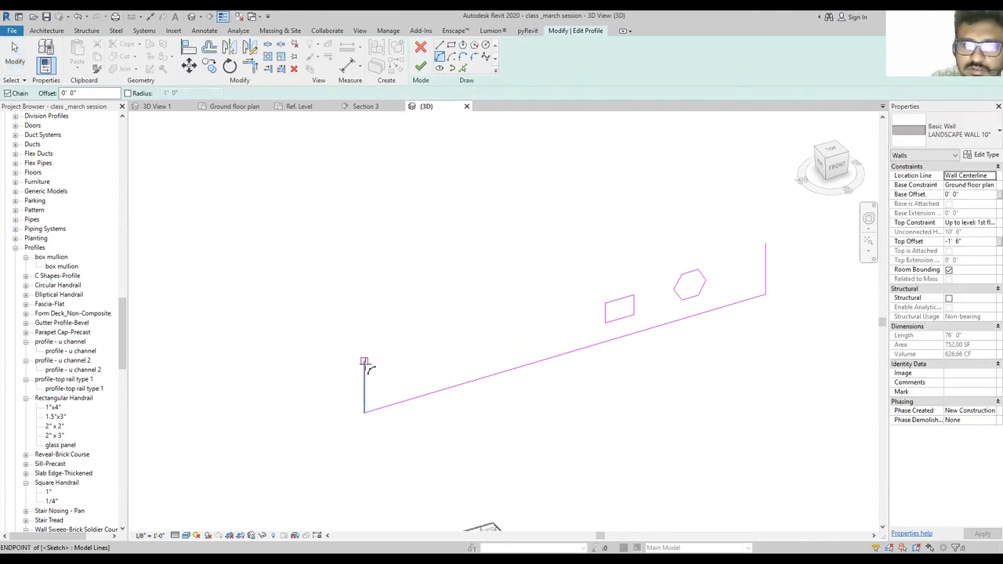
pyautogui.click(365, 362)
pyautogui.click(765, 245)
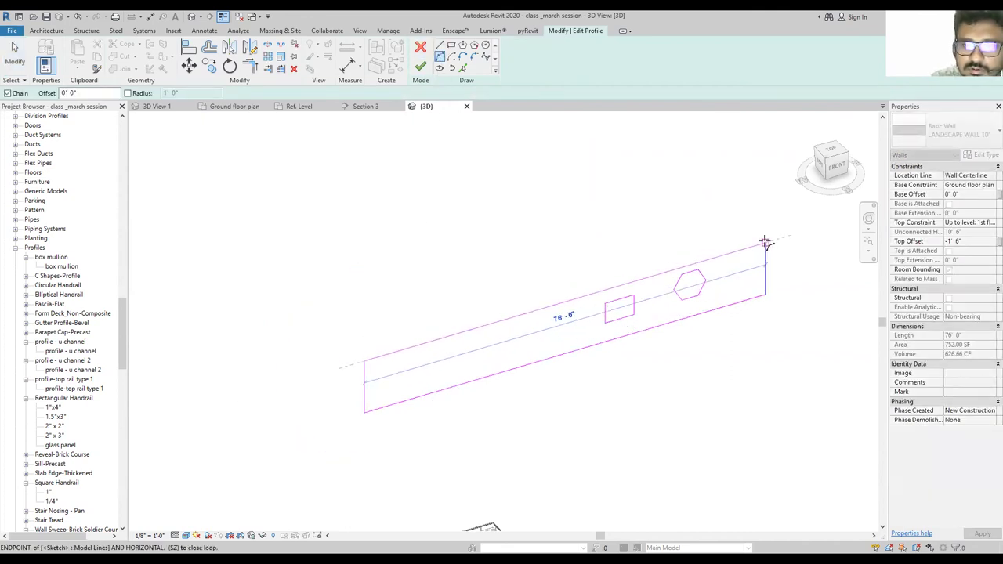
pyautogui.click(589, 256)
pyautogui.press('Escape')
pyautogui.press('Escape')
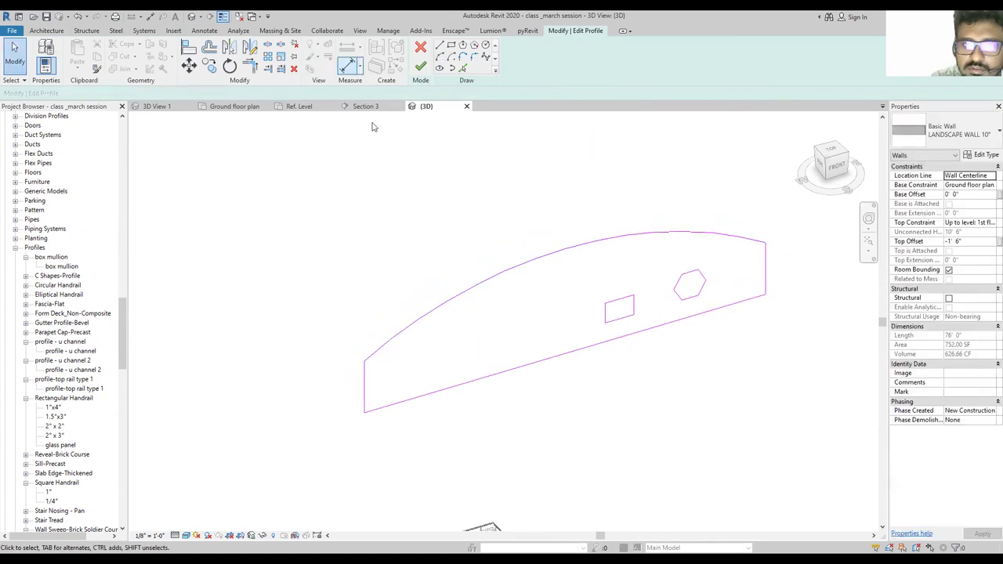
# Open the North elevation and finish the wall's profile edit.
pyautogui.scroll(-5, 548, 313)
pyautogui.scroll(-2, 311, 283)
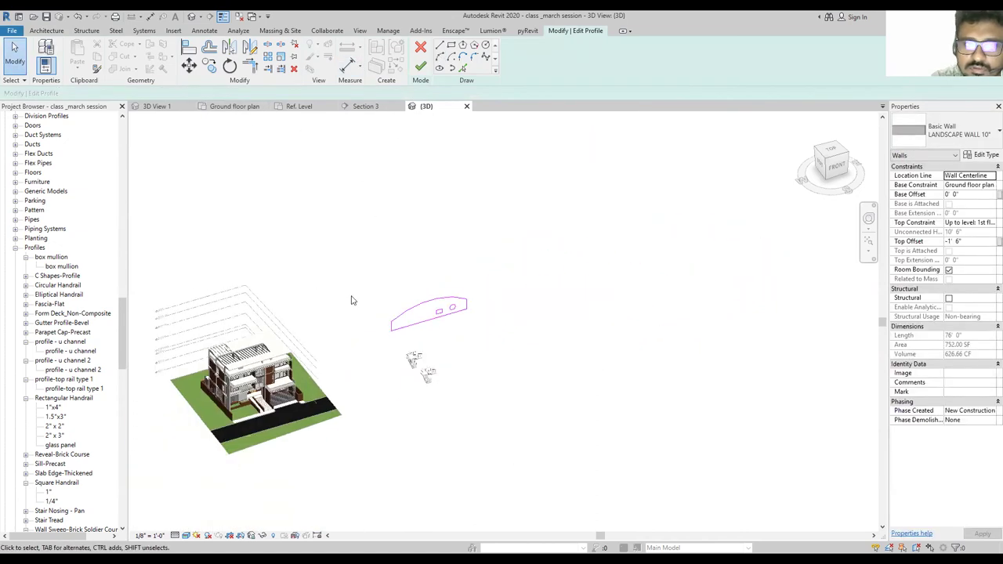
pyautogui.click(227, 106)
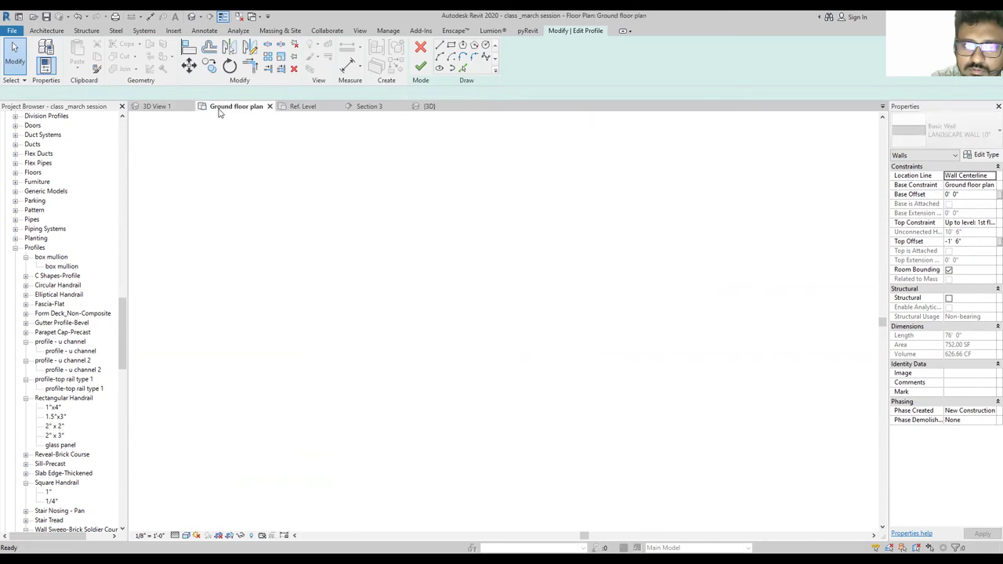
pyautogui.scroll(-3, 438, 318)
pyautogui.scroll(4, 568, 298)
pyautogui.scroll(-3, 486, 286)
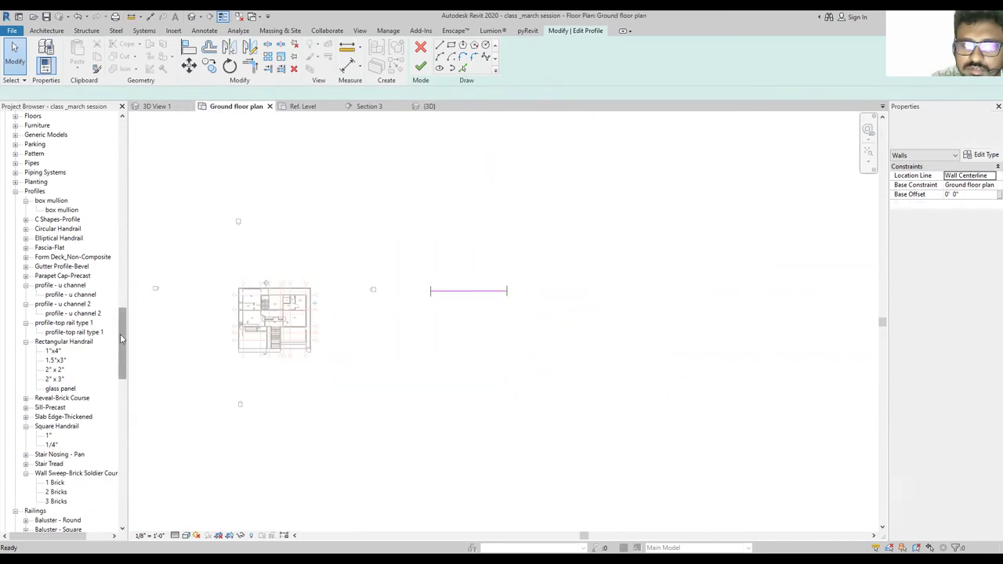
pyautogui.scroll(15, 76, 274)
pyautogui.doubleClick(43, 304)
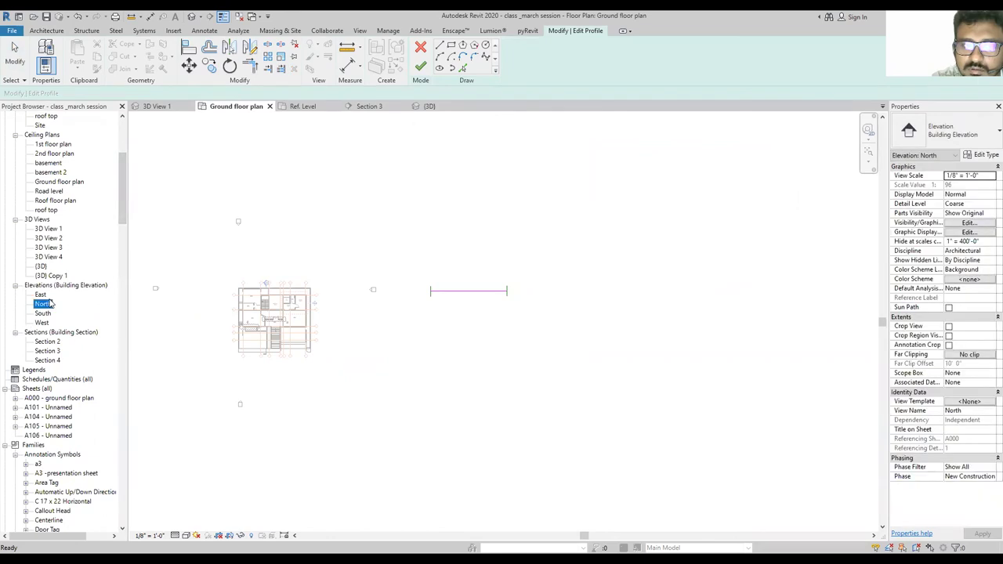
pyautogui.scroll(5, 462, 340)
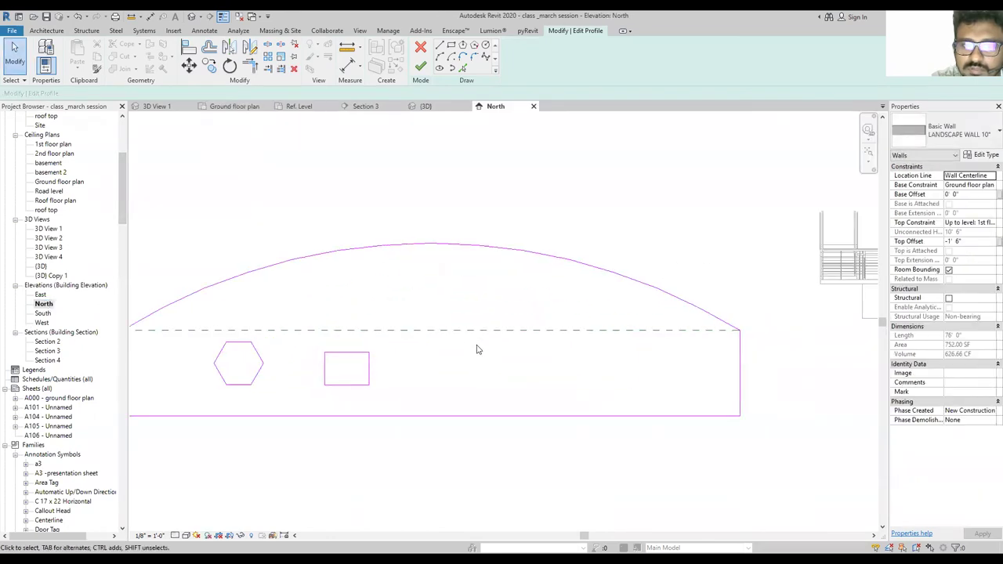
pyautogui.scroll(-3, 440, 335)
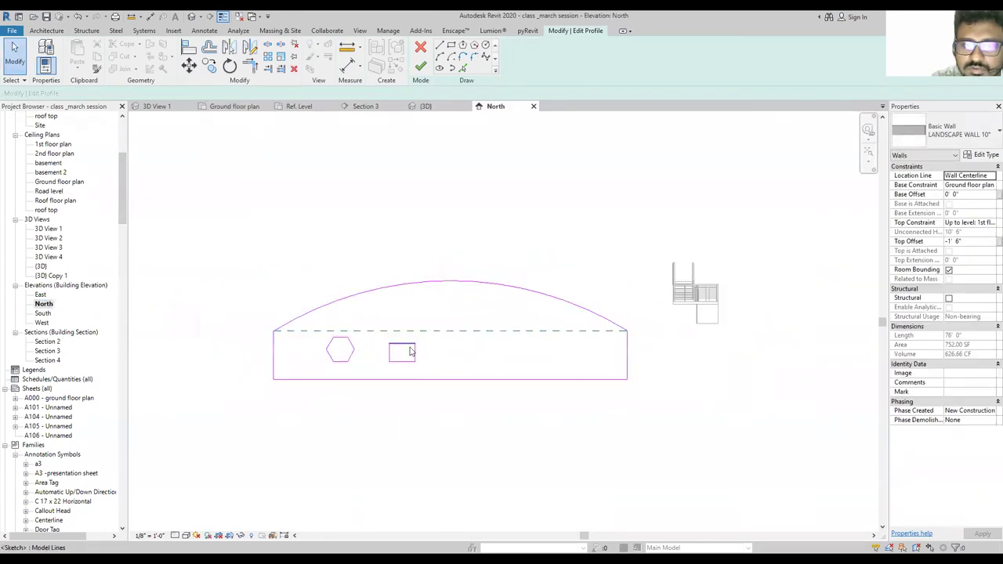
pyautogui.click(420, 68)
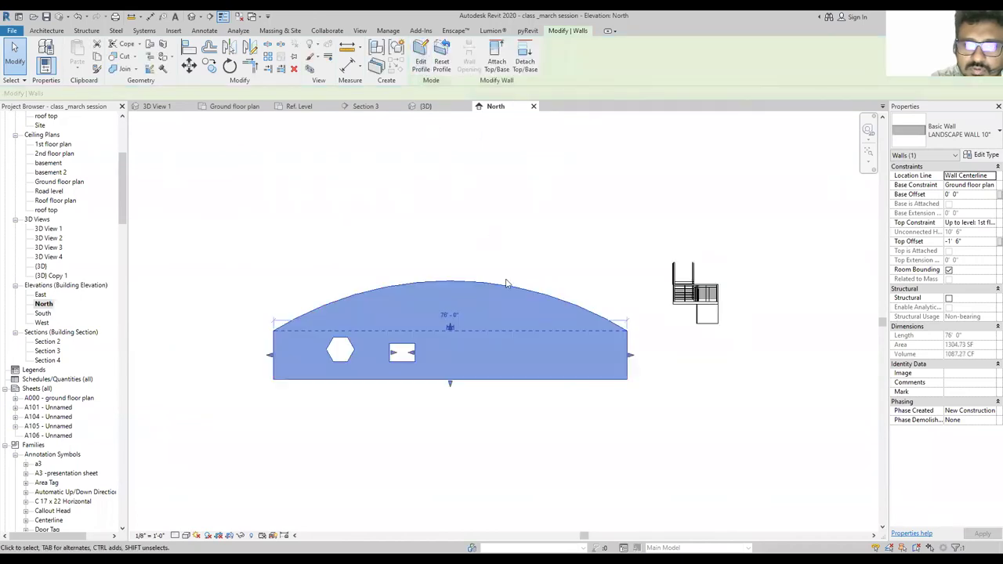
# Select and deselect the arched landscape wall to check it in the North elevation.
pyautogui.press('Escape')
pyautogui.click(590, 380)
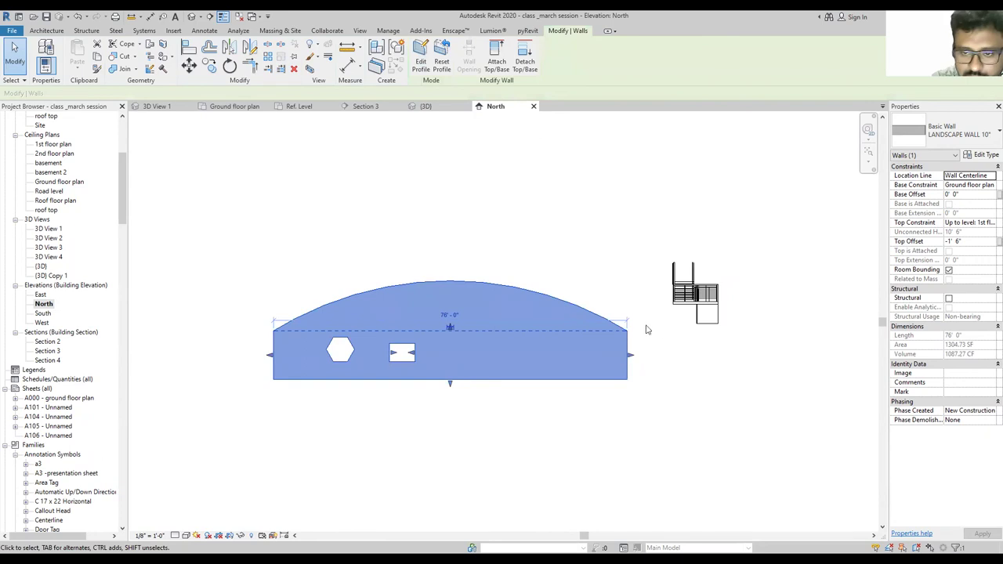
pyautogui.click(634, 374)
pyautogui.scroll(4, 449, 345)
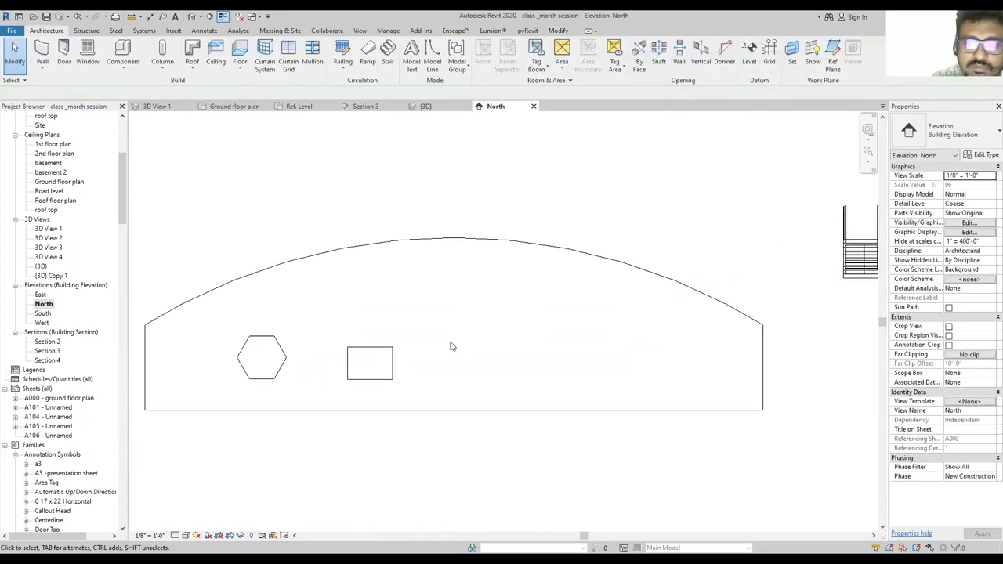
pyautogui.click(551, 234)
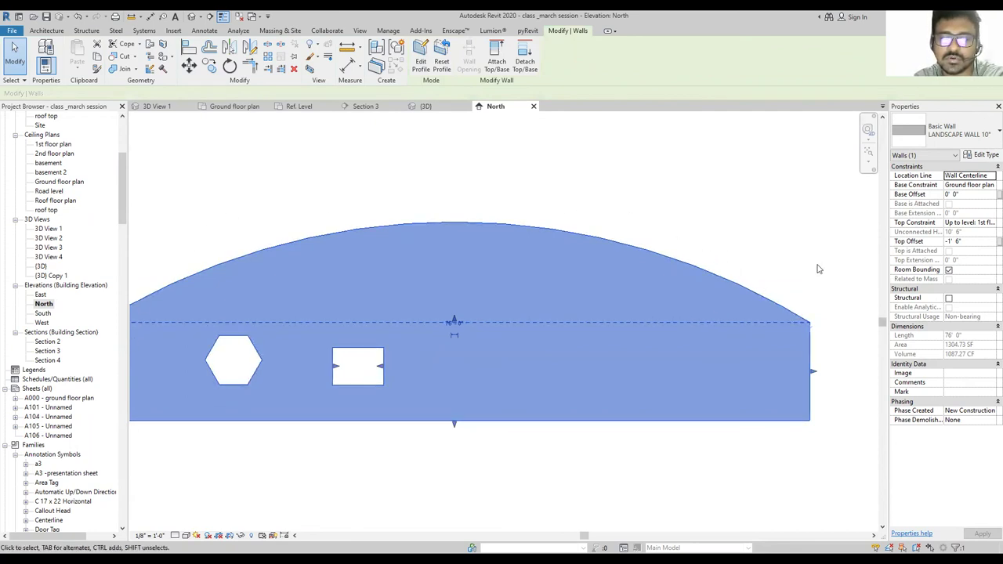
pyautogui.scroll(-3, 819, 291)
pyautogui.click(814, 294)
pyautogui.scroll(2, 799, 296)
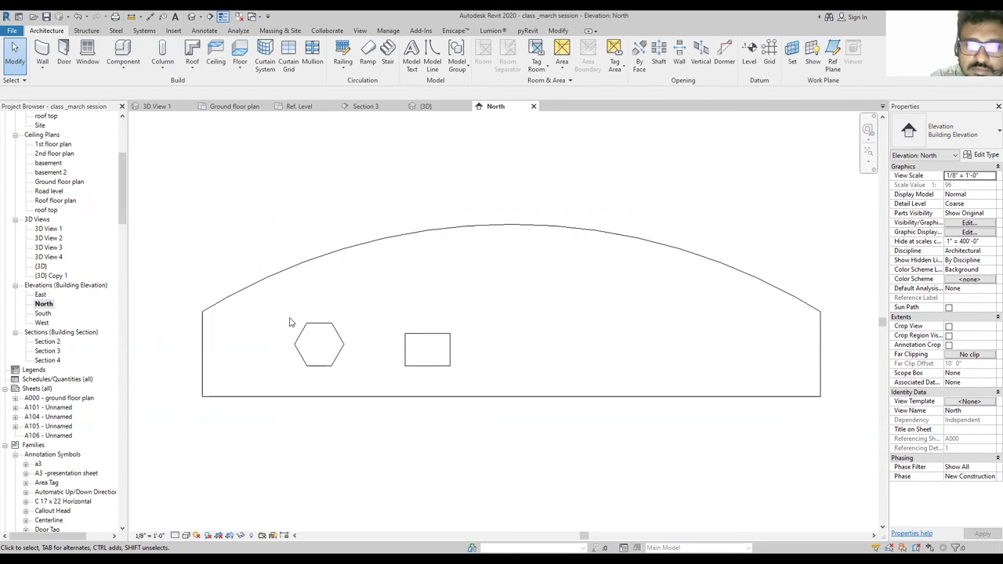
pyautogui.click(287, 250)
pyautogui.click(314, 212)
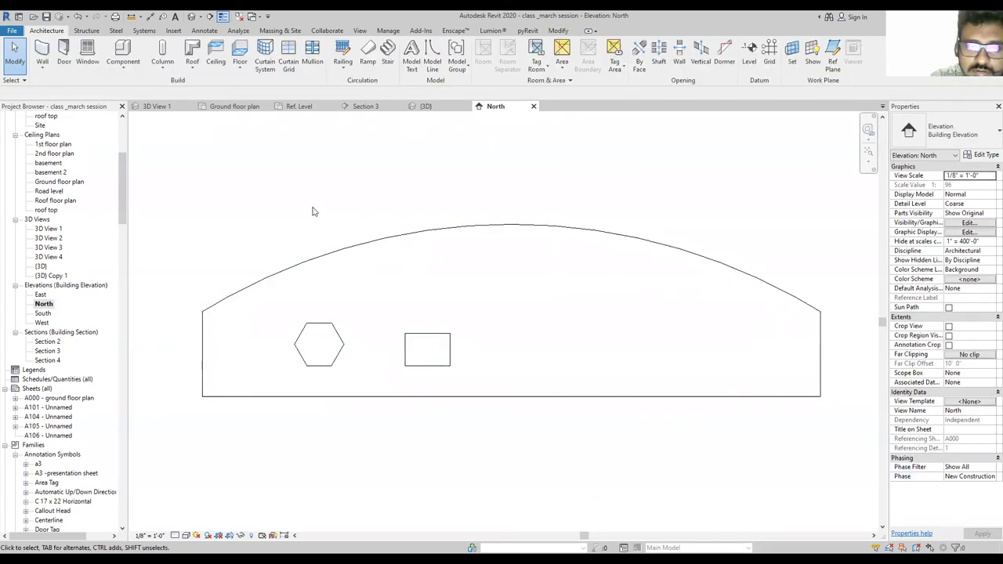
# Switch between the Ground floor plan and North elevation, ending on the Ground floor plan.
pyautogui.click(230, 108)
pyautogui.click(499, 108)
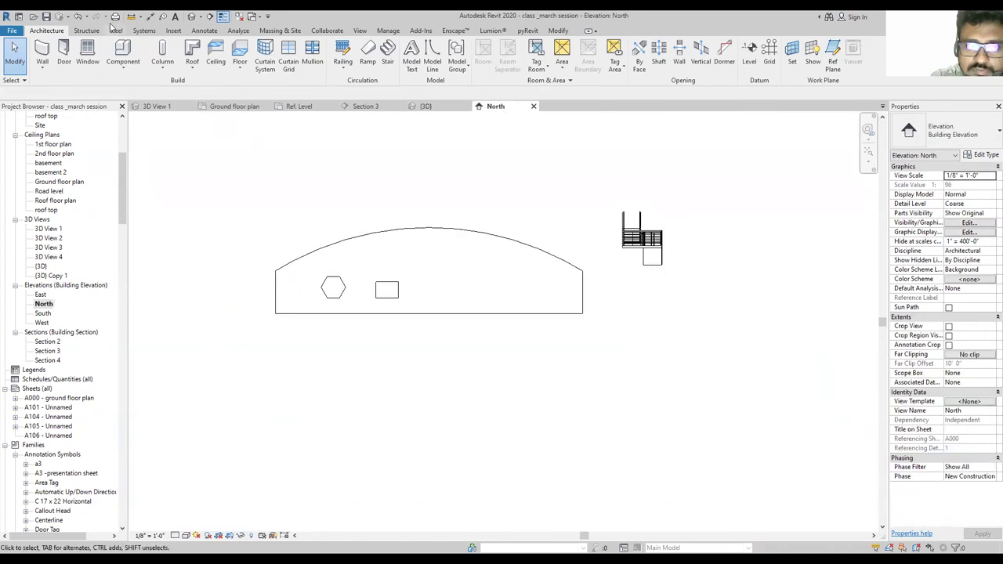
pyautogui.click(229, 106)
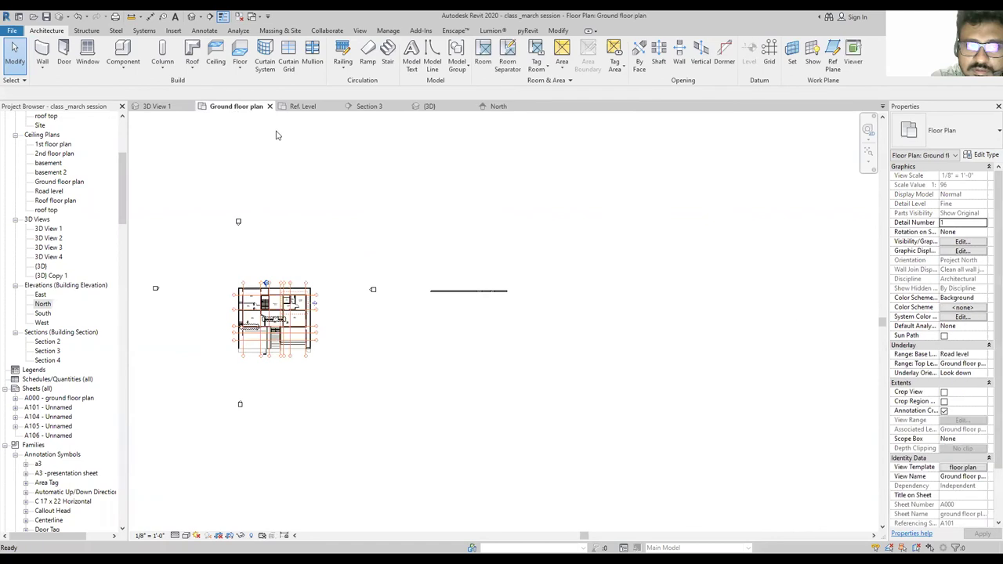
# Draw a 112-foot Storefront curtain wall beside the landscape wall.
pyautogui.scroll(2, 530, 306)
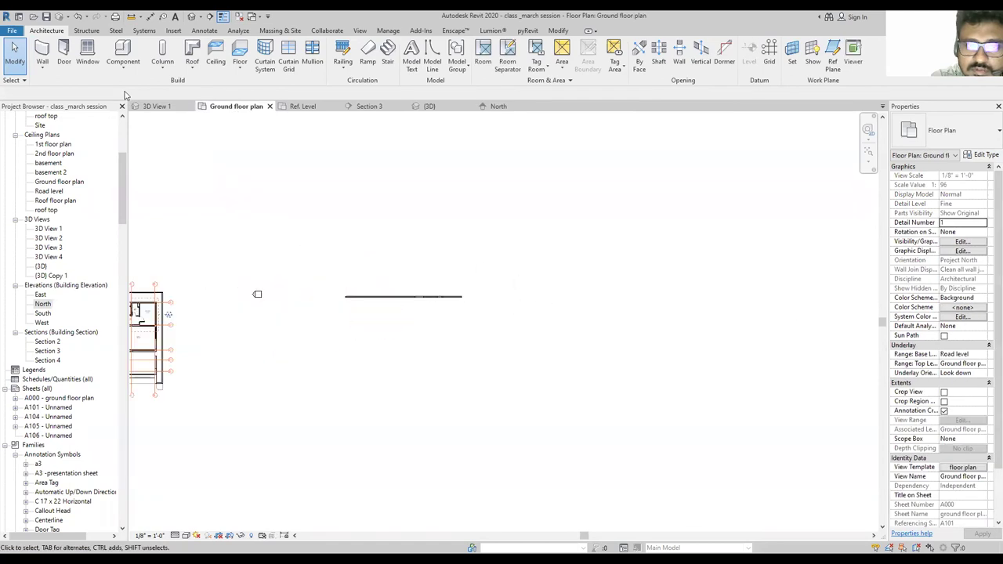
pyautogui.click(43, 67)
pyautogui.click(69, 86)
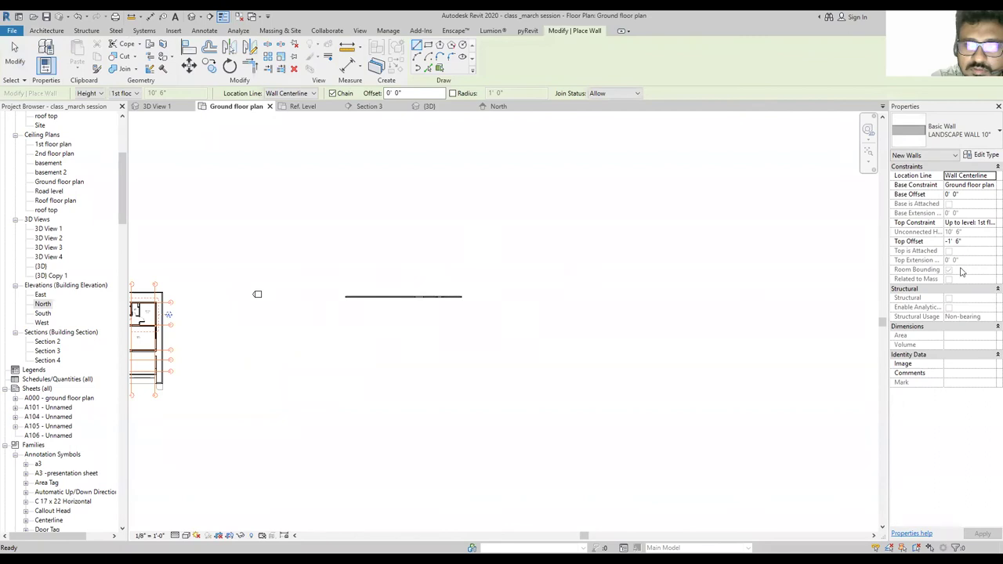
pyautogui.click(950, 131)
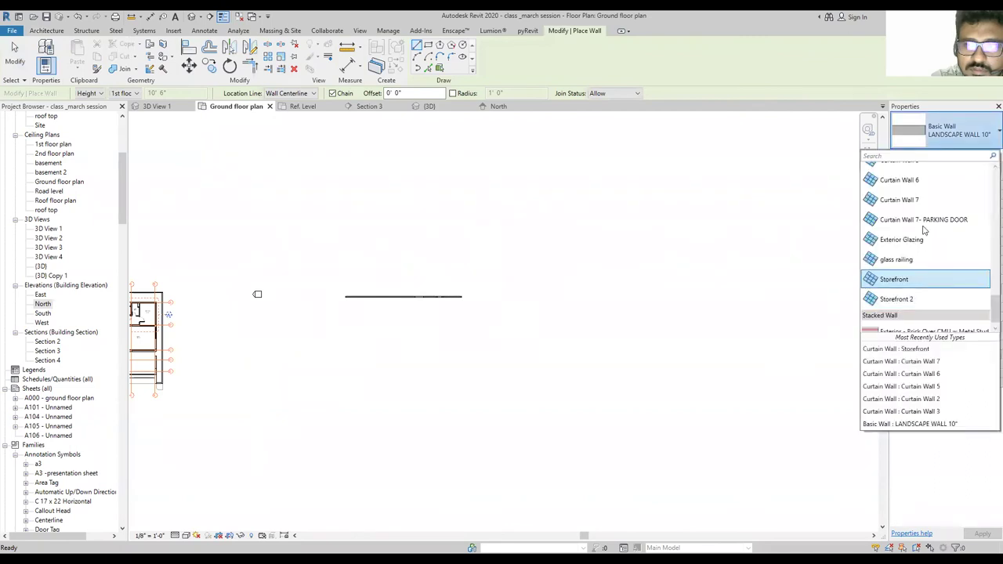
pyautogui.click(916, 280)
pyautogui.click(566, 302)
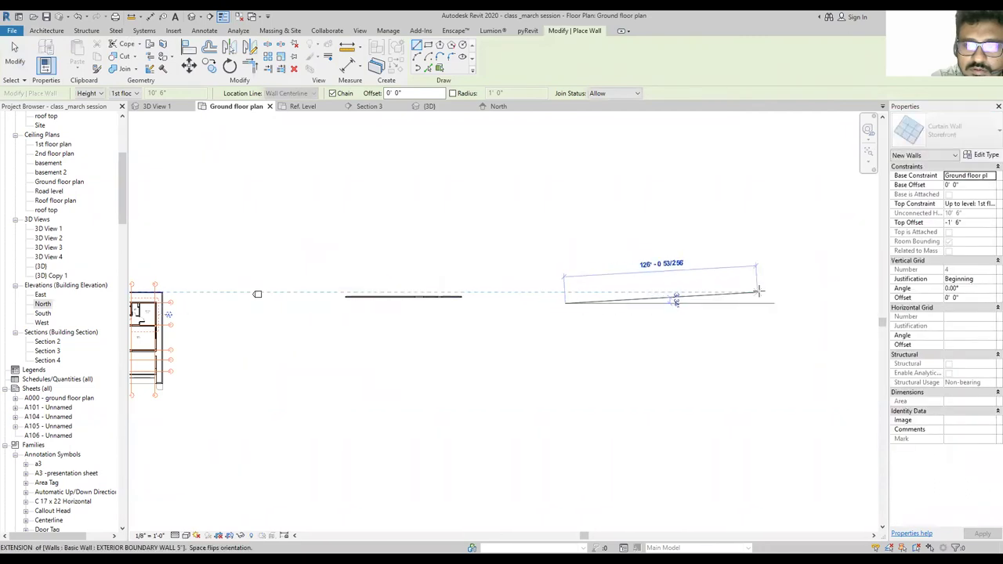
pyautogui.click(736, 302)
pyautogui.press('Escape')
pyautogui.press('Escape')
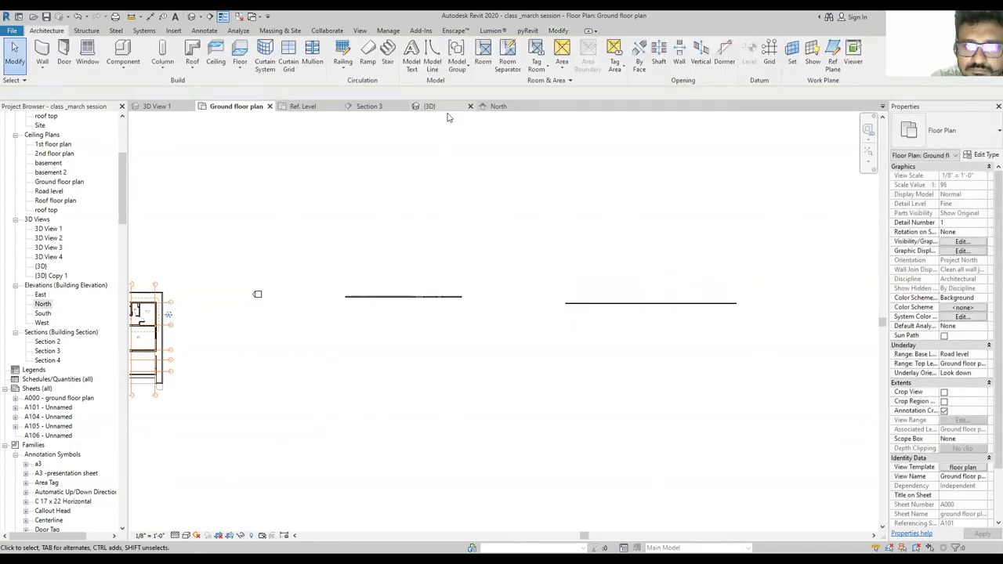
# In the North elevation, raise the curtain wall's top much higher.
pyautogui.click(498, 106)
pyautogui.scroll(-3, 615, 308)
pyautogui.scroll(3, 378, 297)
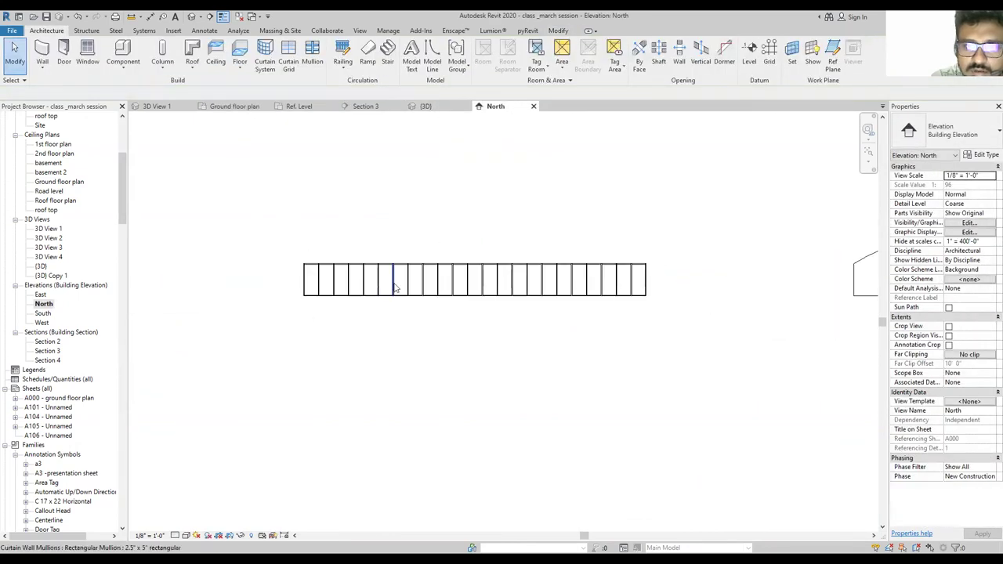
pyautogui.click(448, 274)
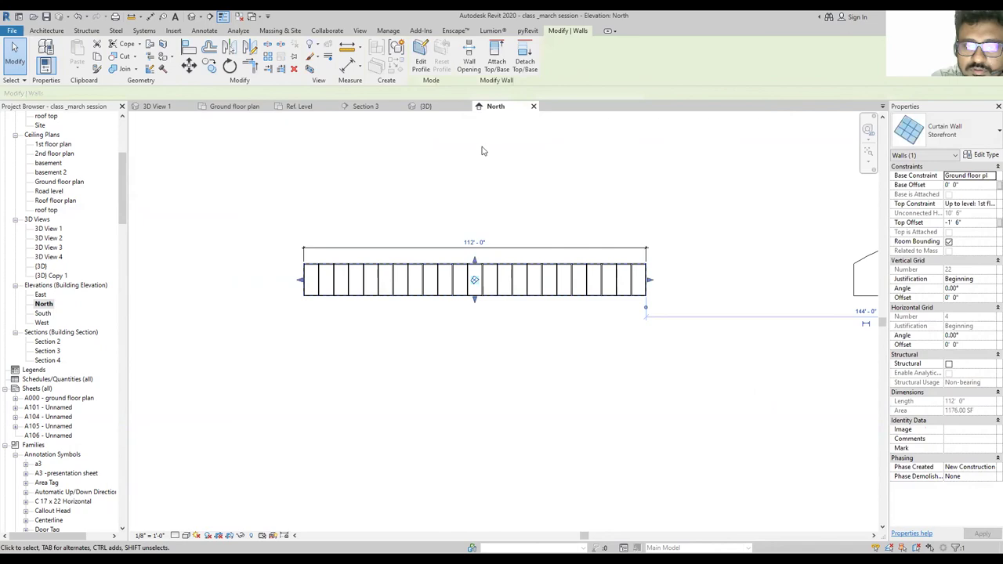
pyautogui.moveTo(474, 260); pyautogui.dragTo(479, 162)
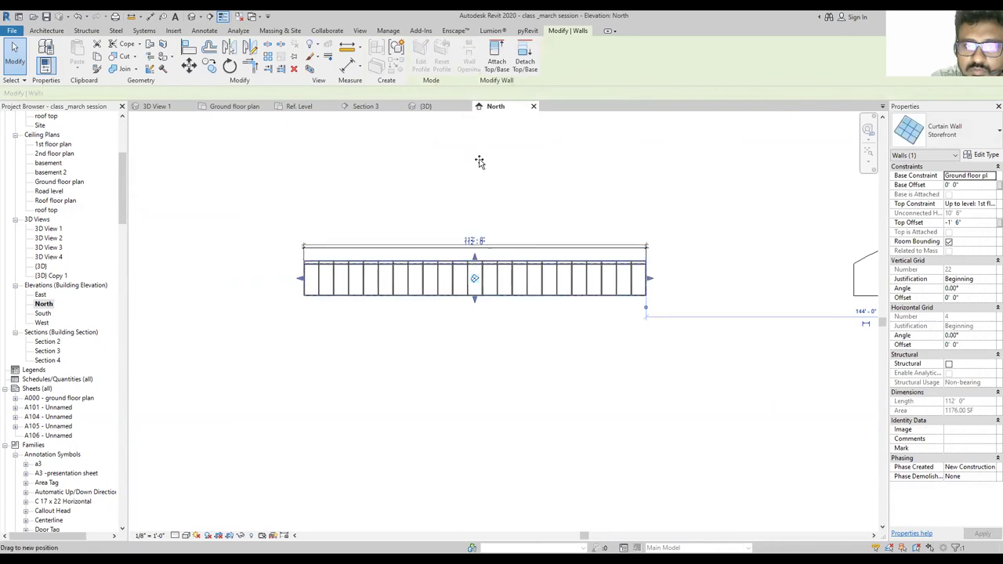
pyautogui.press('Escape')
# Sketch an arc spanning the curtain wall's top in its edit profile.
pyautogui.doubleClick(513, 162)
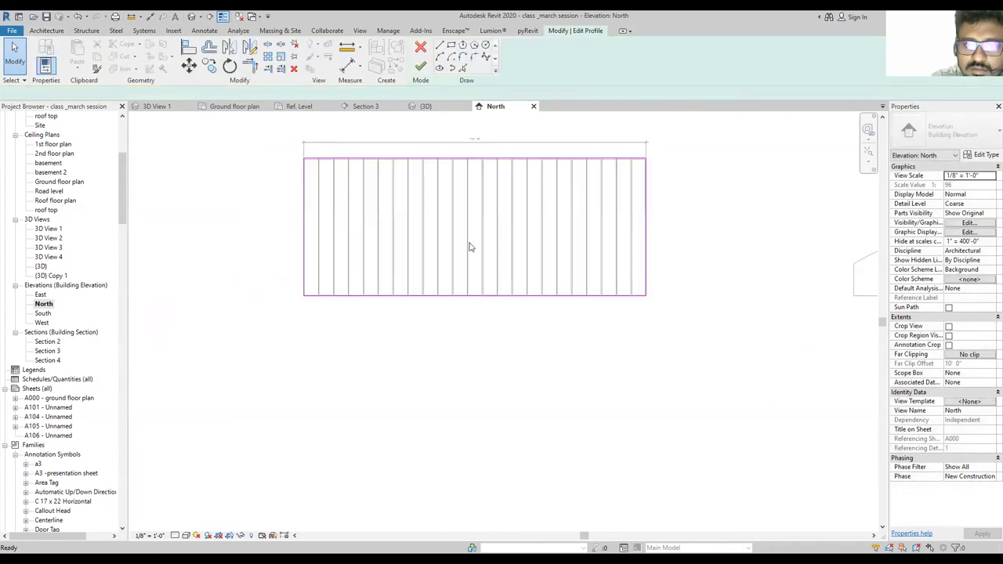
pyautogui.scroll(1, 459, 217)
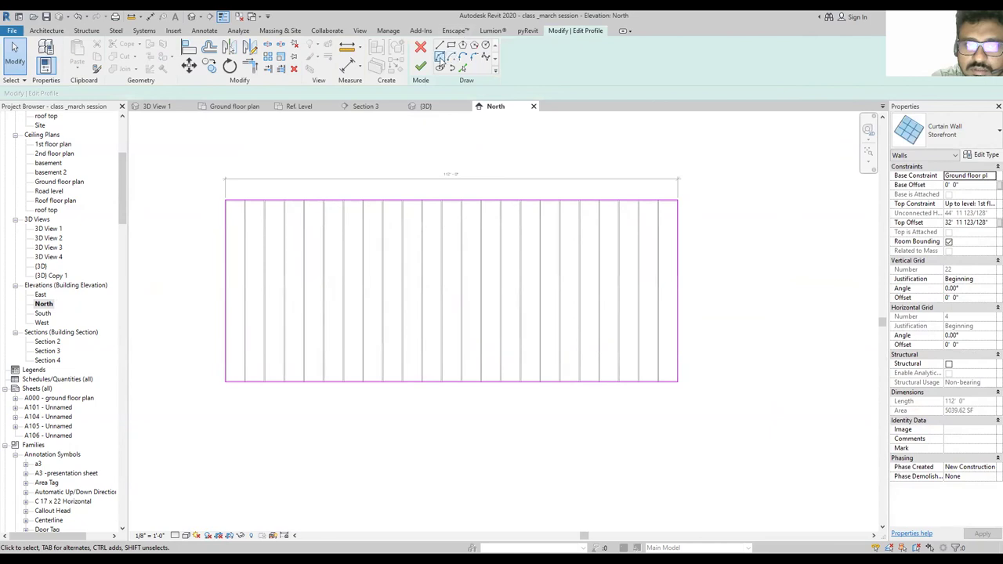
pyautogui.click(440, 58)
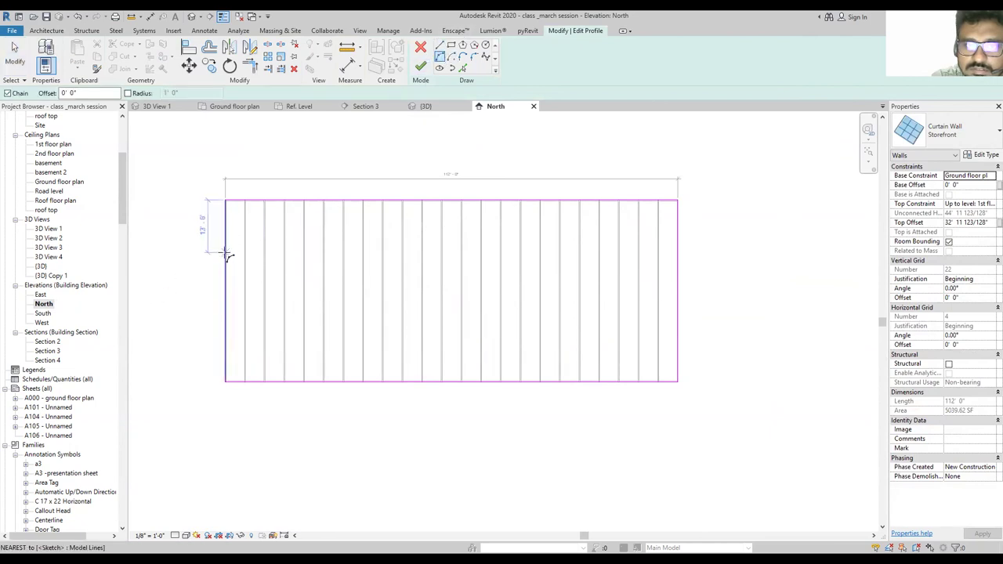
pyautogui.click(226, 253)
pyautogui.click(678, 252)
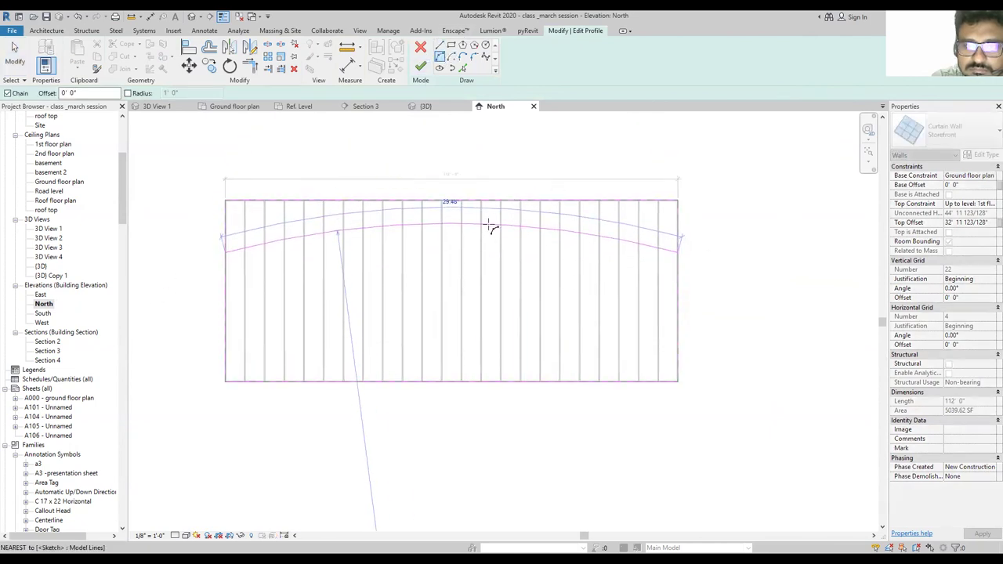
pyautogui.click(490, 227)
pyautogui.press('Escape')
pyautogui.press('Escape')
# Delete the flat top profile line and trim the arc to the wall's right edge.
pyautogui.click(503, 206)
pyautogui.press('Delete')
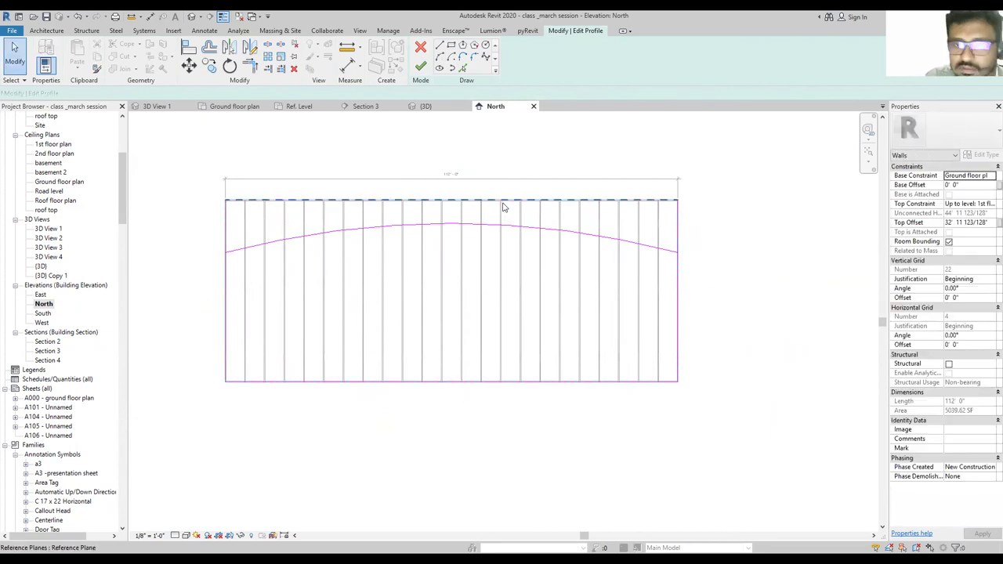
pyautogui.press('t')
pyautogui.press('r')
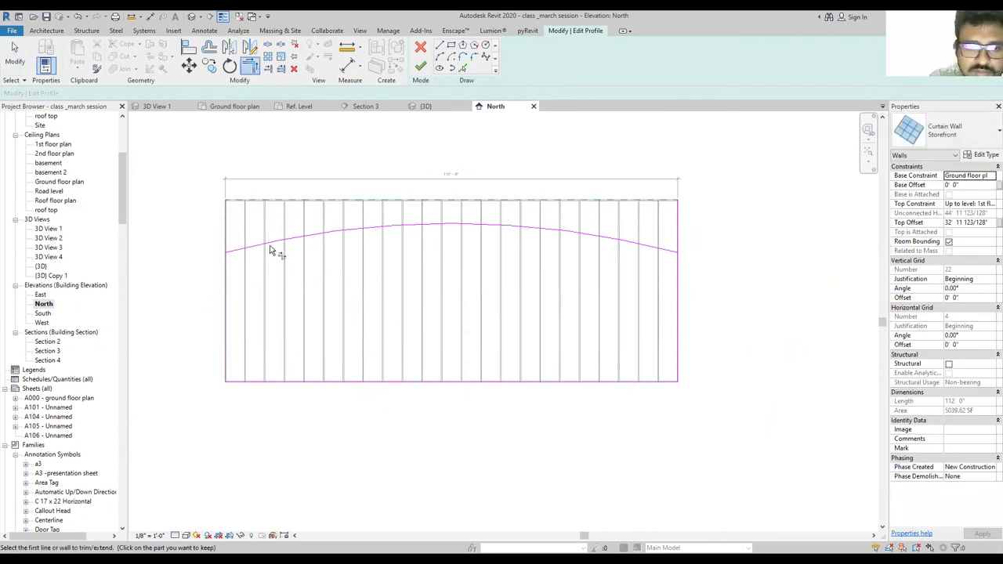
pyautogui.click(653, 250)
pyautogui.click(681, 271)
pyautogui.press('Escape')
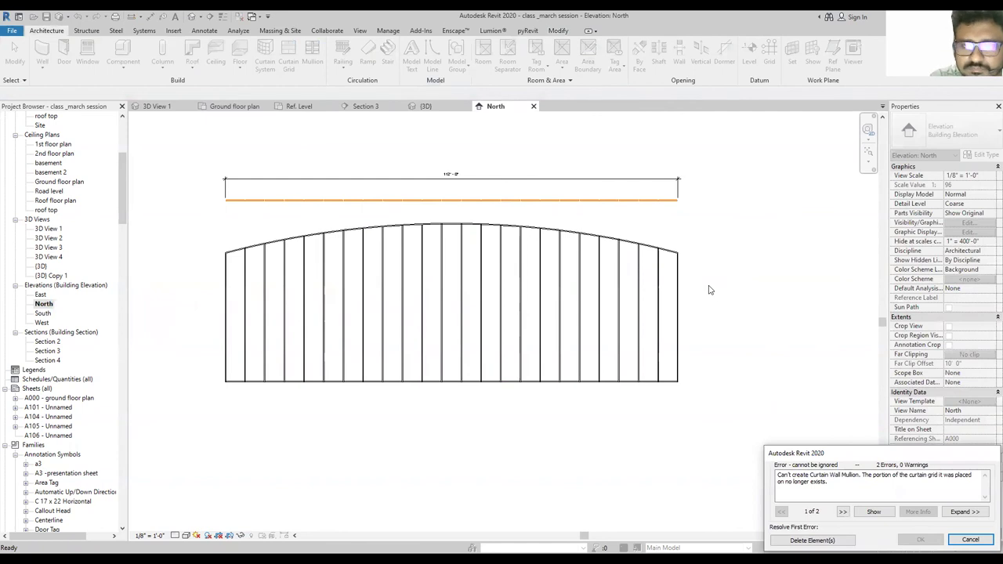
pyautogui.press('Escape')
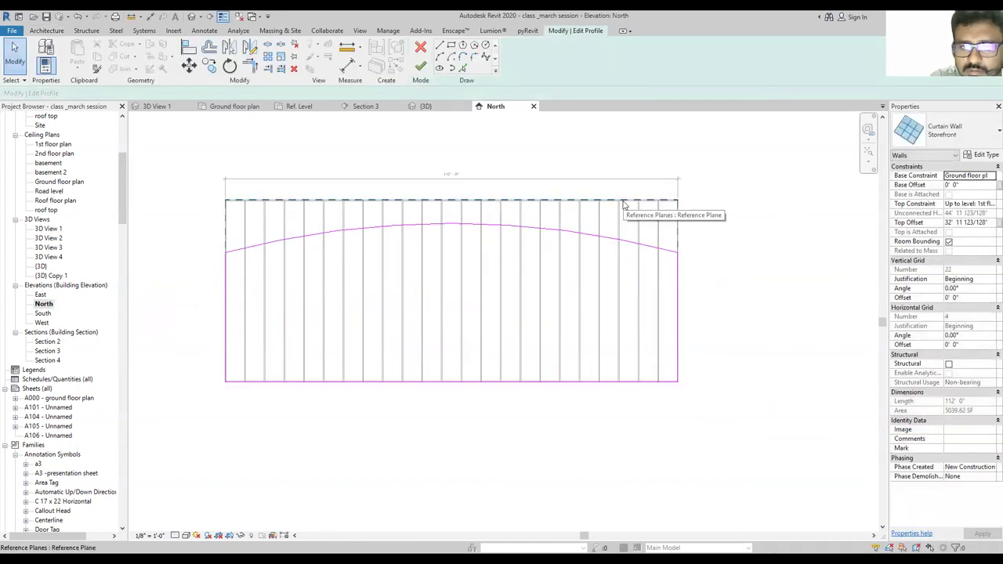
# Finish the arched profile, deleting the mullions that can no longer be created.
pyautogui.click(421, 71)
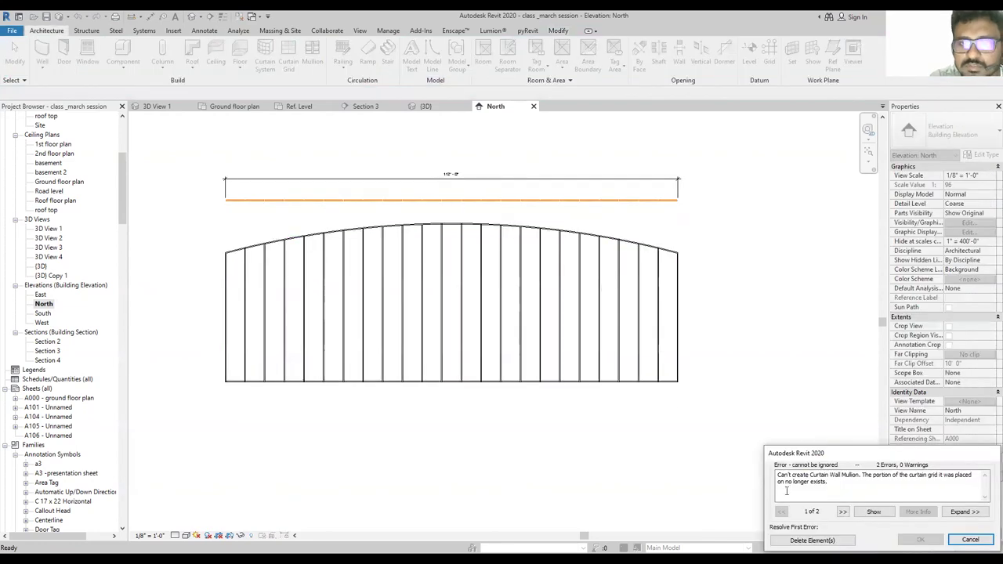
pyautogui.click(813, 540)
pyautogui.click(754, 267)
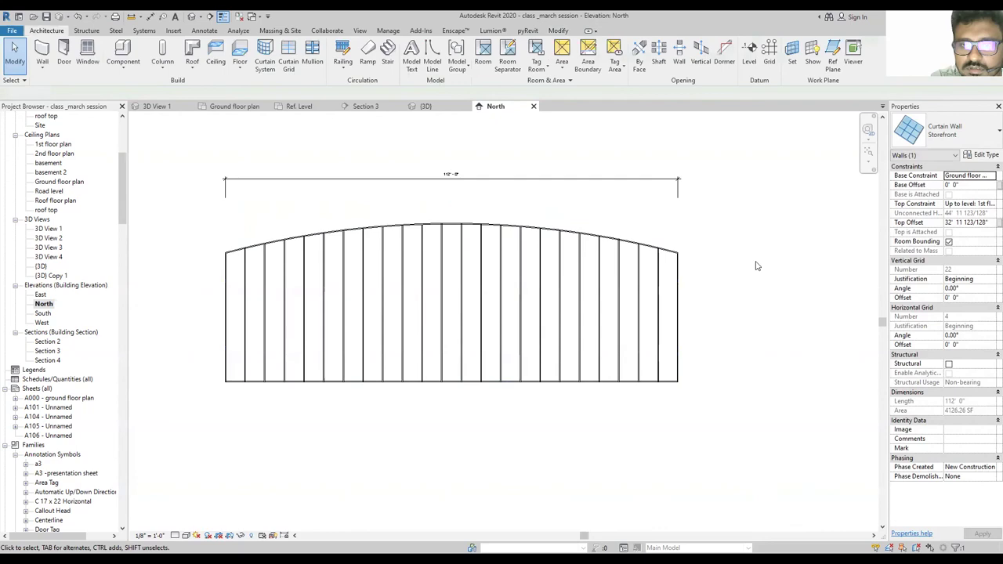
# Delete the overall dimension above the curtain wall.
pyautogui.click(501, 179)
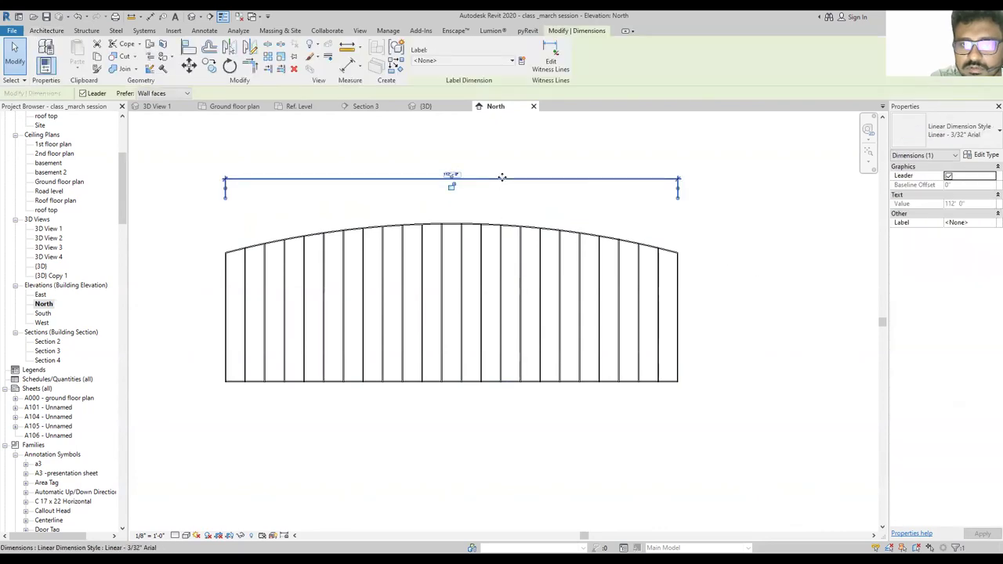
pyautogui.press('Delete')
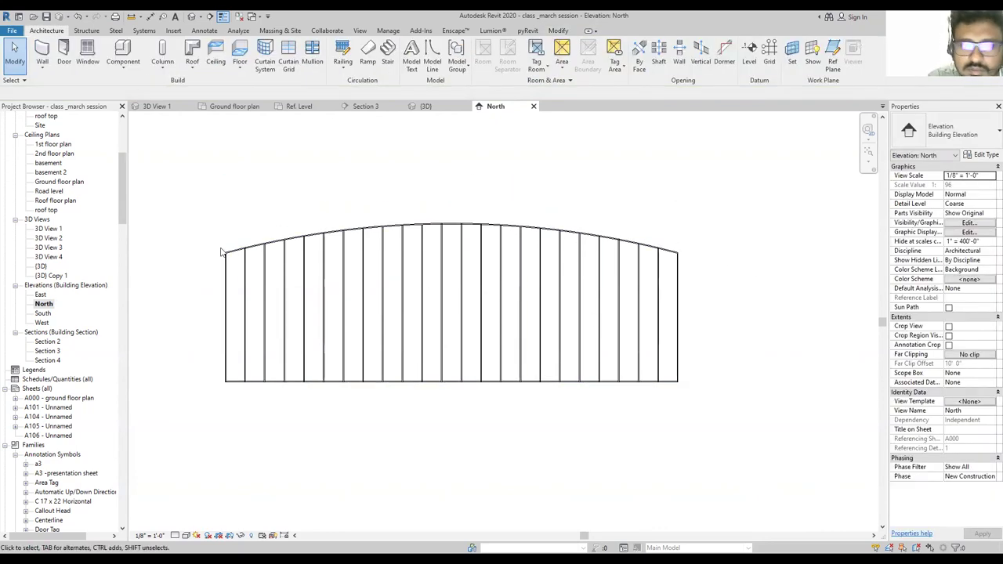
pyautogui.scroll(3, 226, 247)
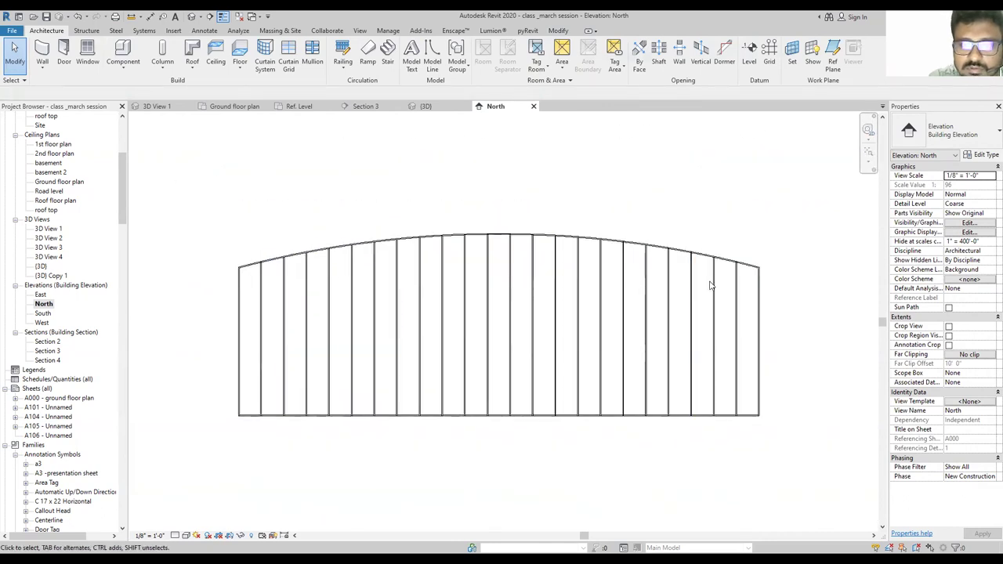
pyautogui.scroll(1, 777, 271)
pyautogui.scroll(3, 811, 266)
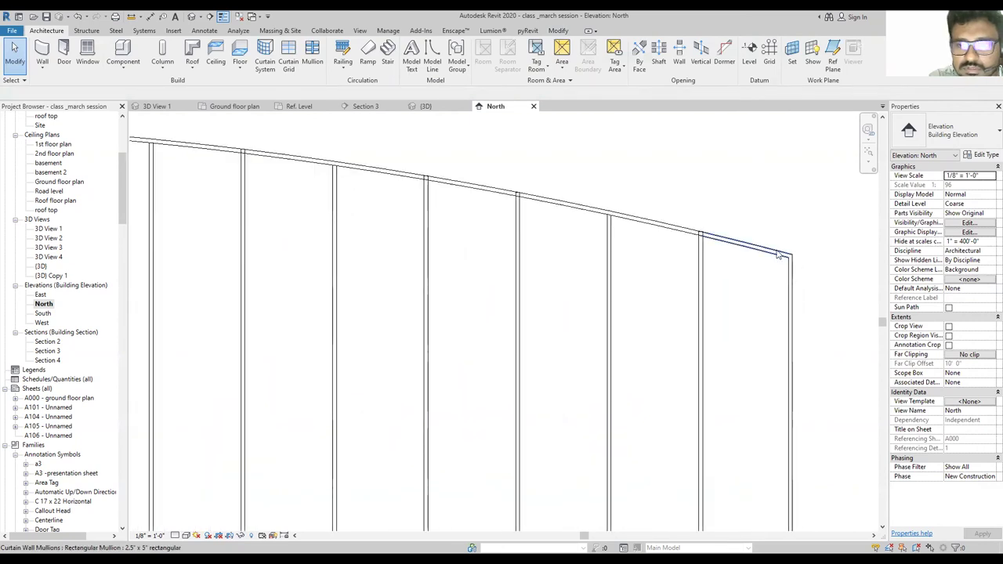
pyautogui.scroll(-3, 540, 220)
pyautogui.scroll(-3, 525, 219)
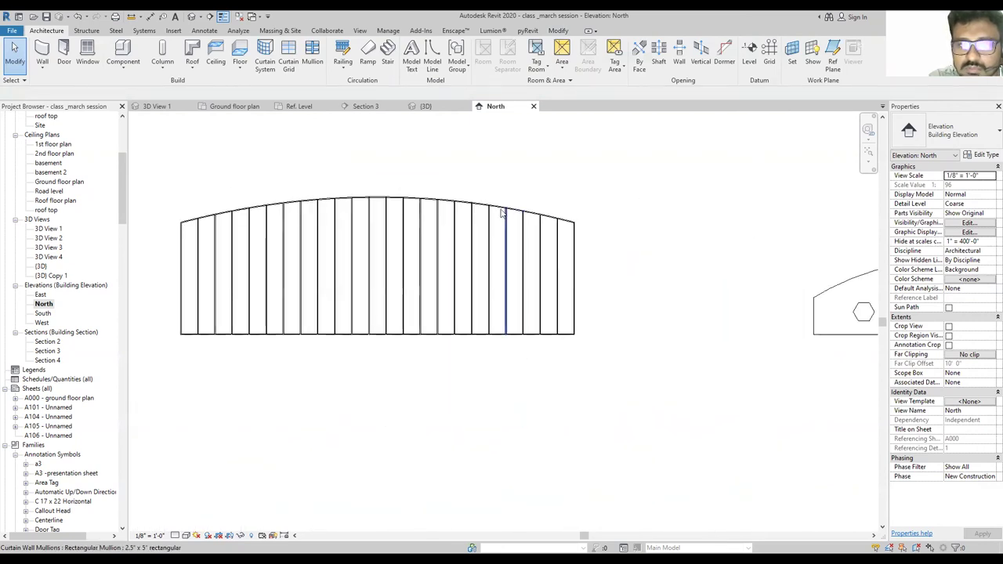
pyautogui.scroll(2, 373, 280)
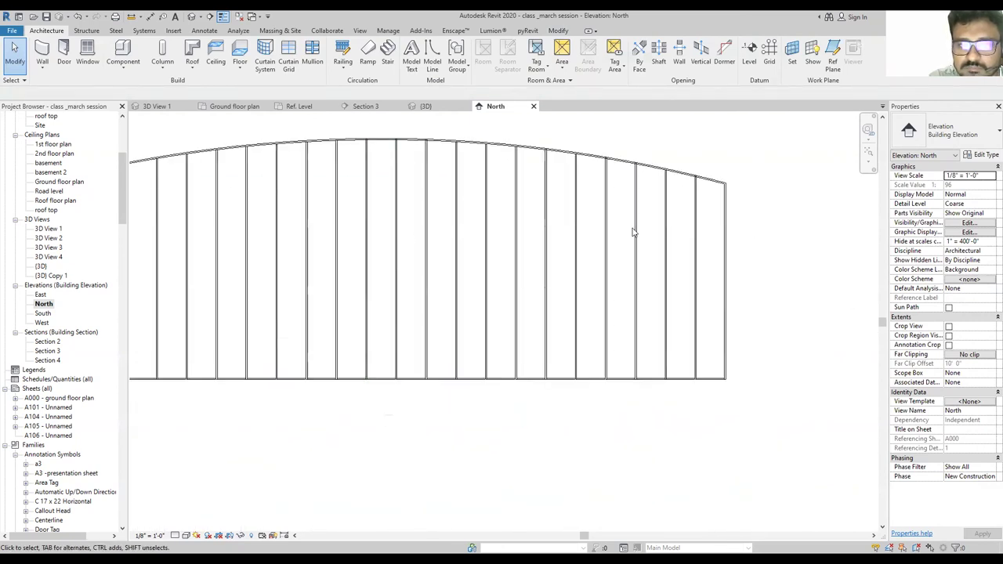
# Cut a rectangular opening through the middle of the curtain wall's profile.
pyautogui.doubleClick(728, 279)
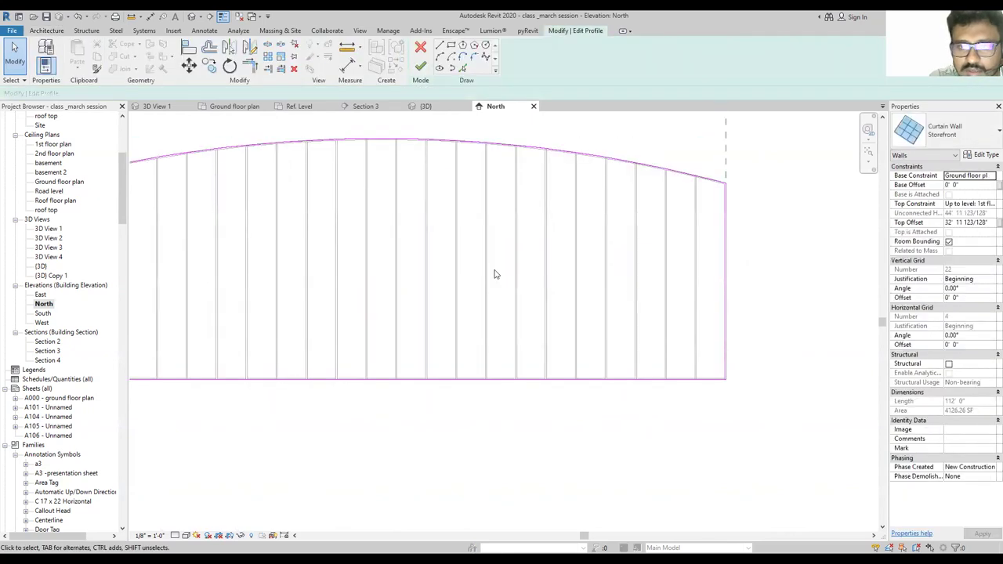
pyautogui.scroll(-2, 397, 224)
pyautogui.click(451, 45)
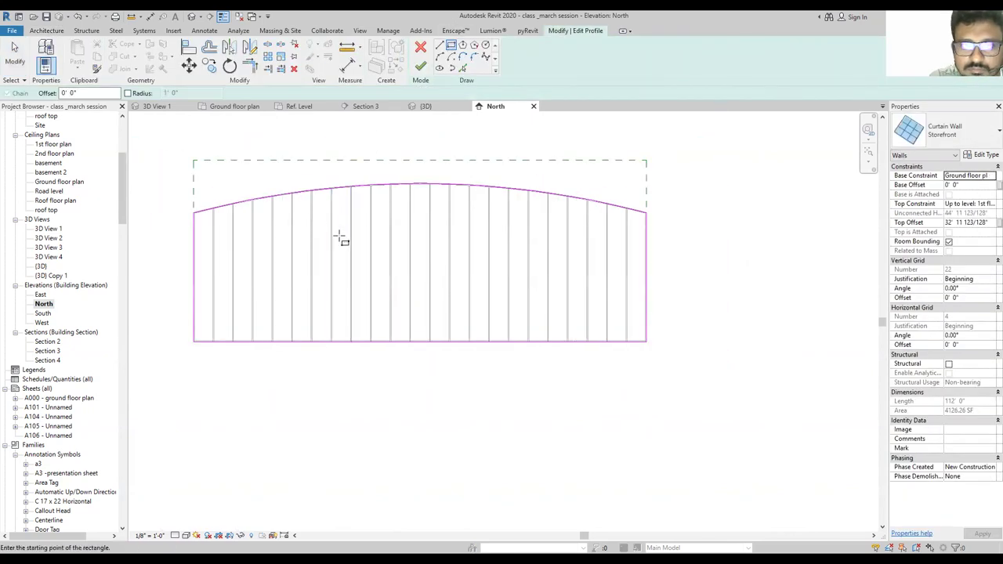
pyautogui.click(340, 234)
pyautogui.click(530, 306)
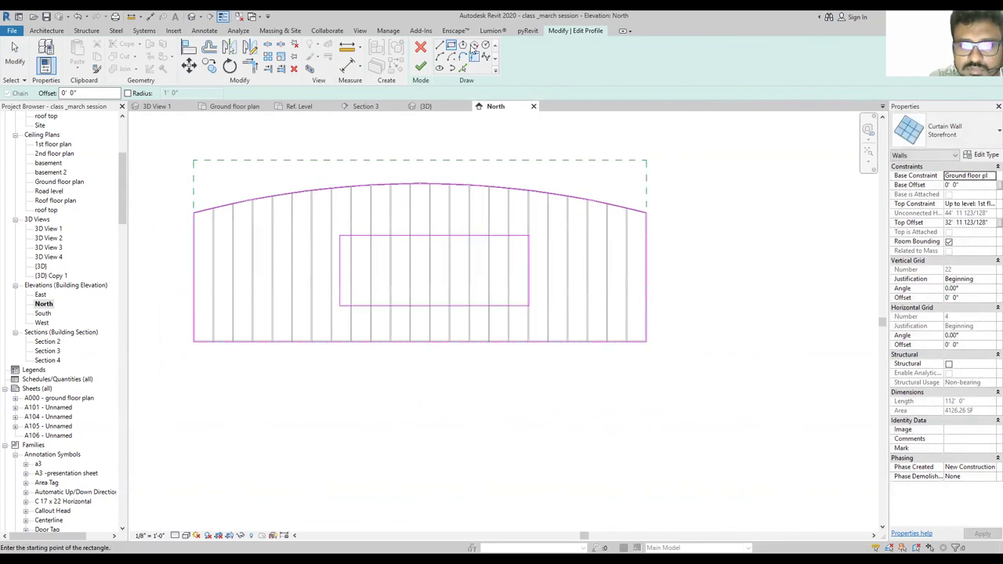
pyautogui.click(421, 67)
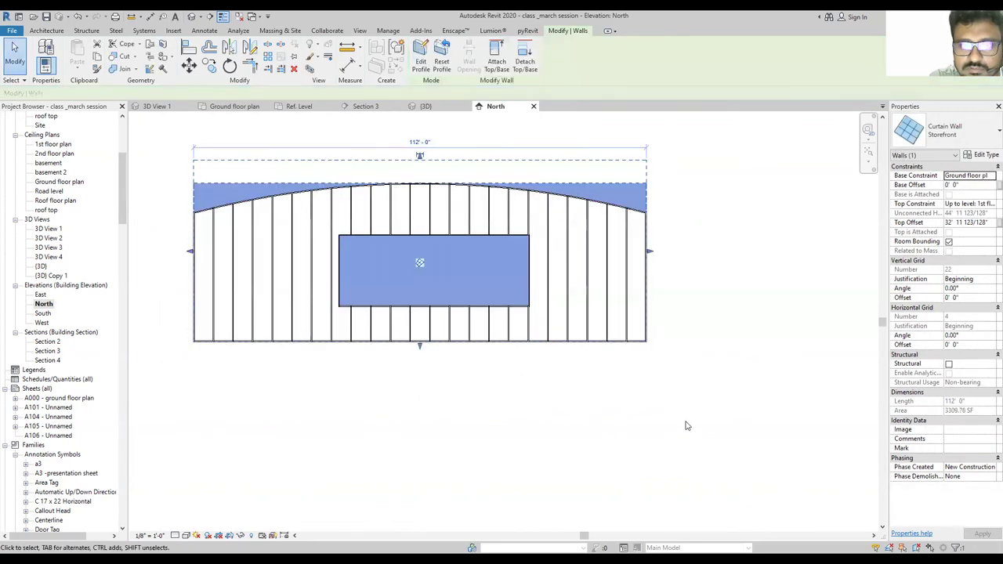
pyautogui.click(687, 423)
pyautogui.scroll(2, 379, 266)
pyautogui.scroll(1, 378, 266)
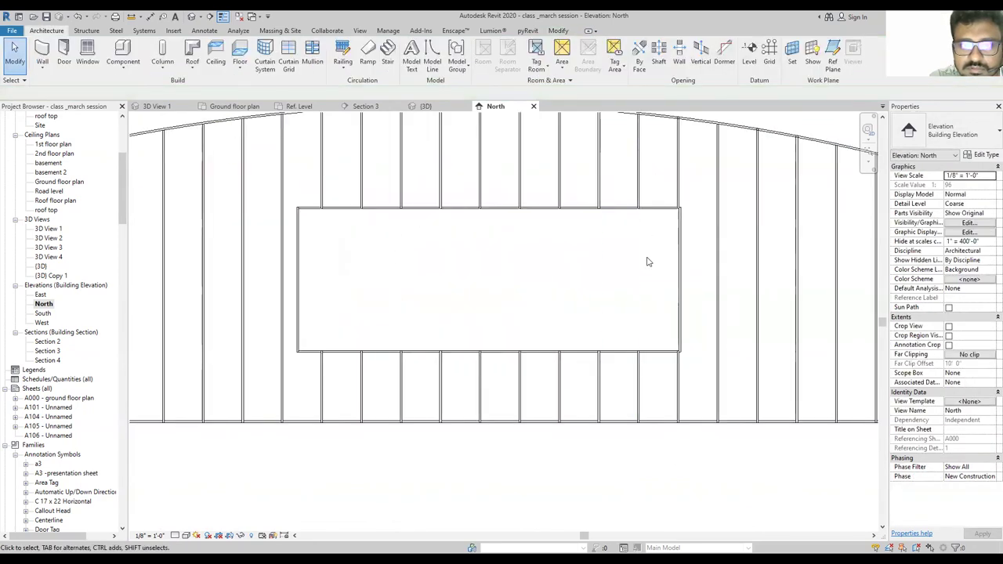
pyautogui.scroll(-2, 415, 224)
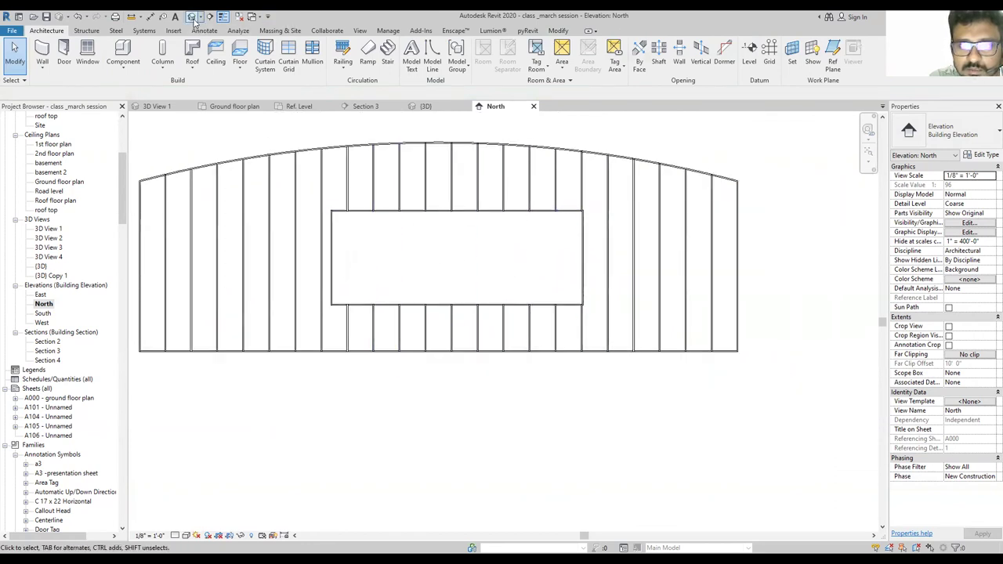
# Inspect the arched curtain wall and its opening in the 3D view.
pyautogui.click(425, 106)
pyautogui.scroll(3, 729, 282)
pyautogui.keyDown('shift'); pyautogui.moveTo(728, 282); pyautogui.dragTo(595, 271, button='middle'); pyautogui.keyUp('shift')
pyautogui.scroll(-3, 556, 269)
pyautogui.scroll(3, 560, 273)
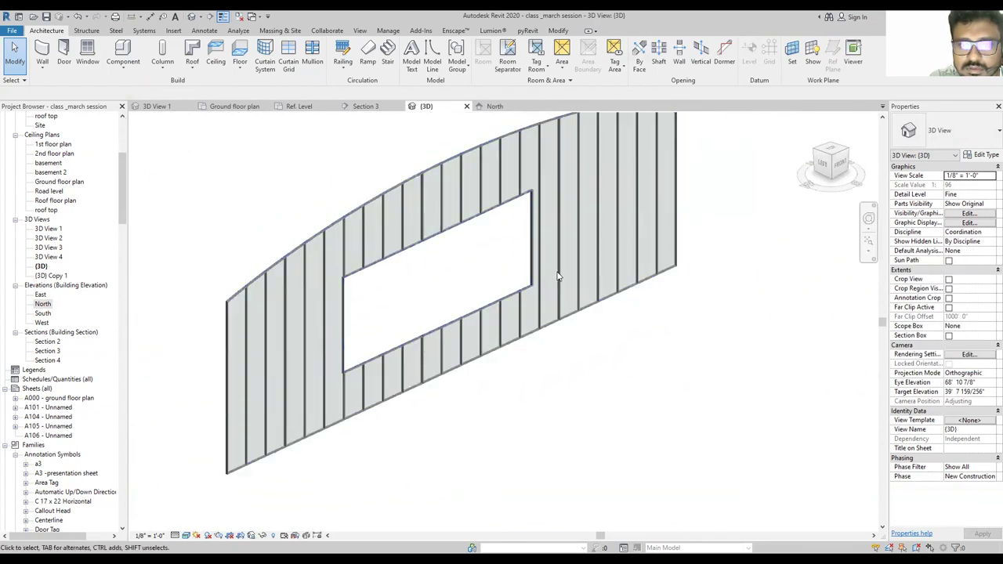
pyautogui.scroll(-4, 558, 265)
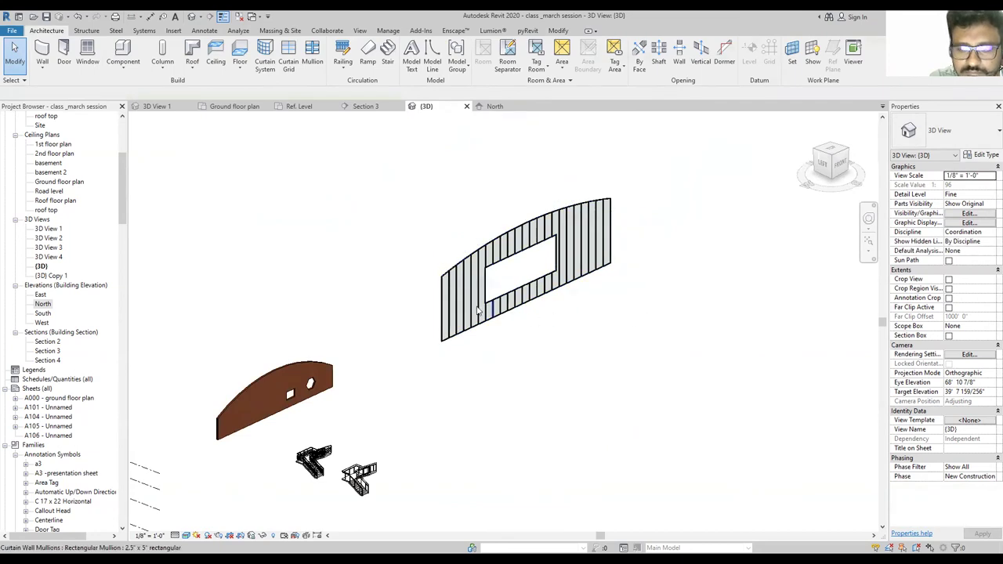
pyautogui.scroll(-3, 439, 270)
pyautogui.click(220, 110)
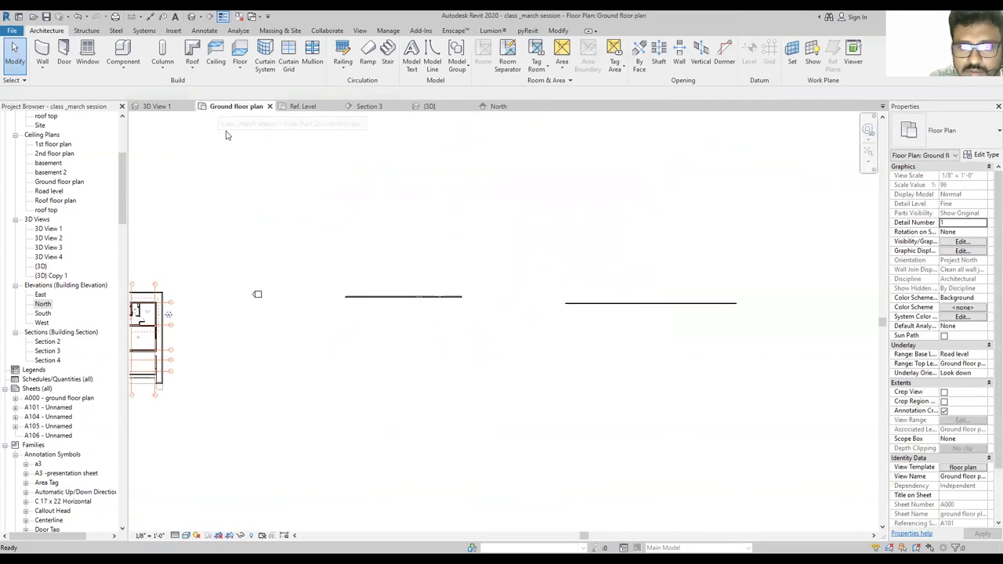
# Draw a curved Storefront curtain wall as a start-end-radius arc in empty plan space.
pyautogui.moveTo(604, 376); pyautogui.dragTo(476, 356, button='middle')
pyautogui.scroll(-2, 450, 320)
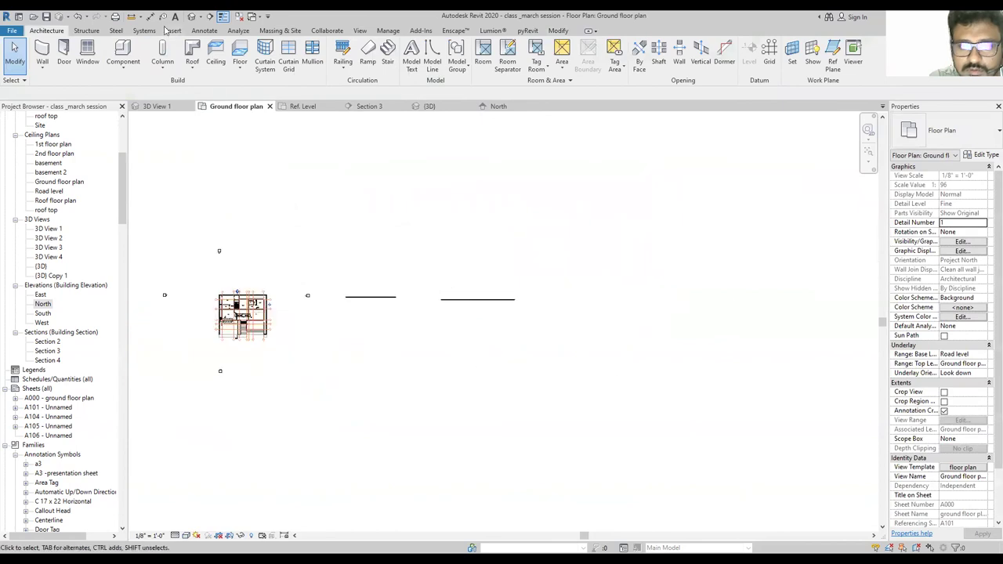
pyautogui.click(41, 50)
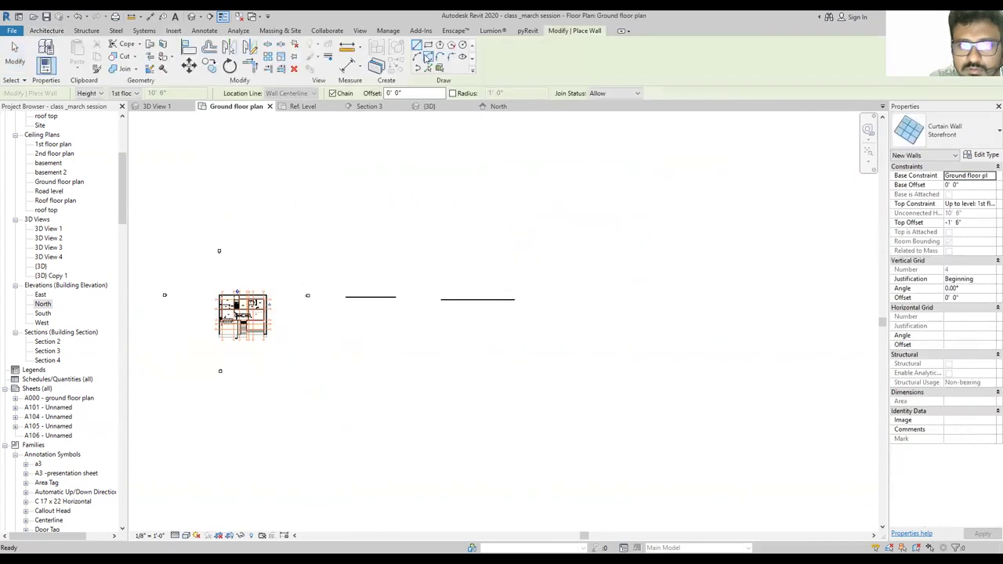
pyautogui.click(515, 217)
pyautogui.click(598, 217)
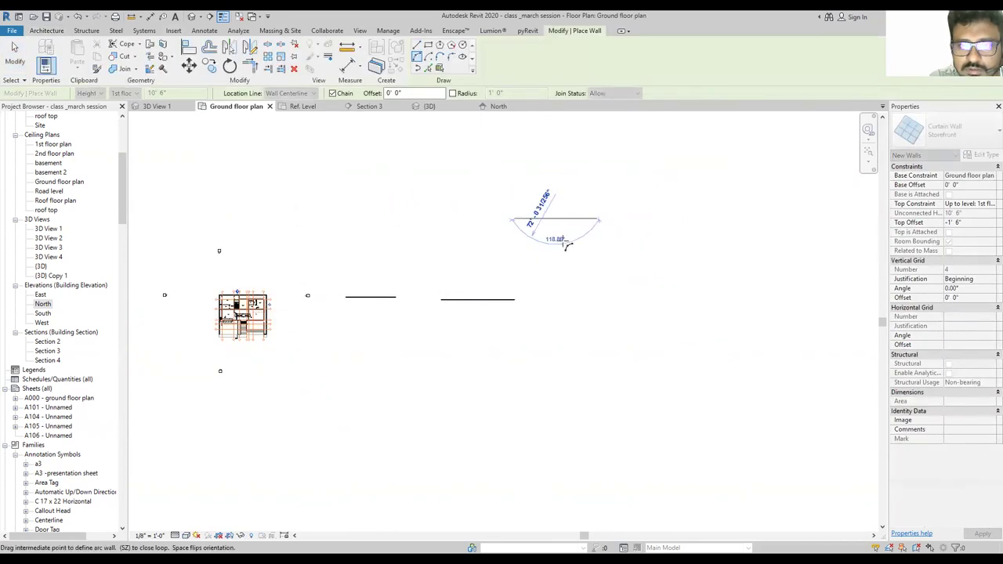
pyautogui.scroll(4, 571, 235)
pyautogui.click(579, 242)
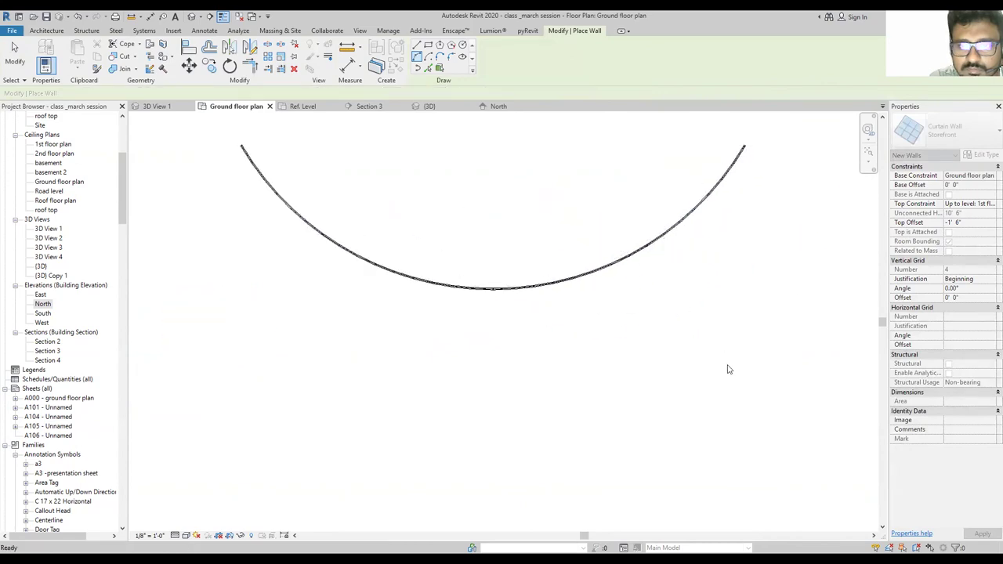
pyautogui.press('Escape')
pyautogui.press('Escape')
# Orbit the 3D view to look at the curved curtain wall.
pyautogui.scroll(3, 633, 282)
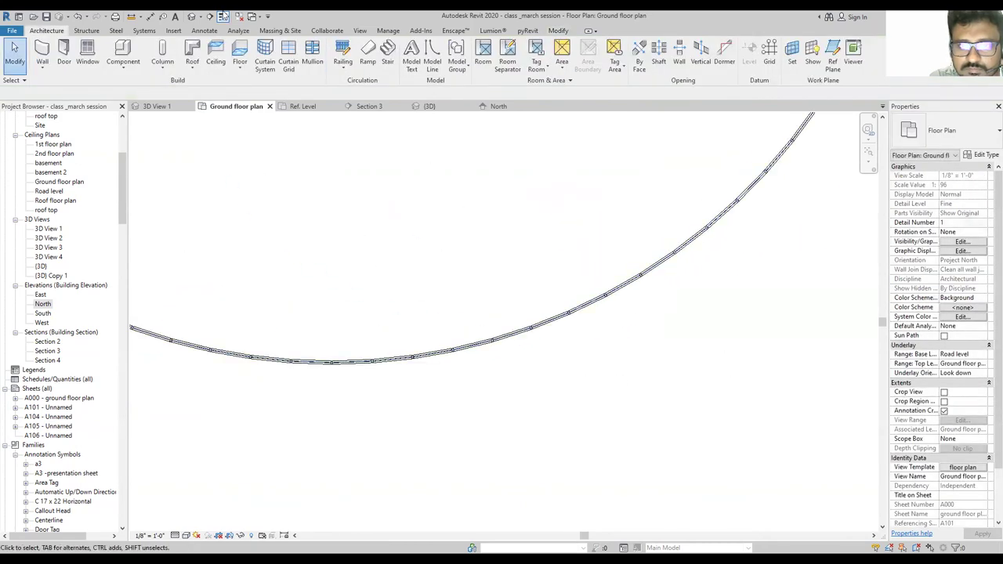
pyautogui.click(191, 16)
pyautogui.keyDown('shift'); pyautogui.moveTo(487, 213); pyautogui.dragTo(716, 336, button='middle'); pyautogui.keyUp('shift')
pyautogui.scroll(5, 537, 354)
pyautogui.keyDown('shift'); pyautogui.moveTo(521, 275); pyautogui.dragTo(751, 438, button='middle'); pyautogui.keyUp('shift')
pyautogui.scroll(4, 750, 438)
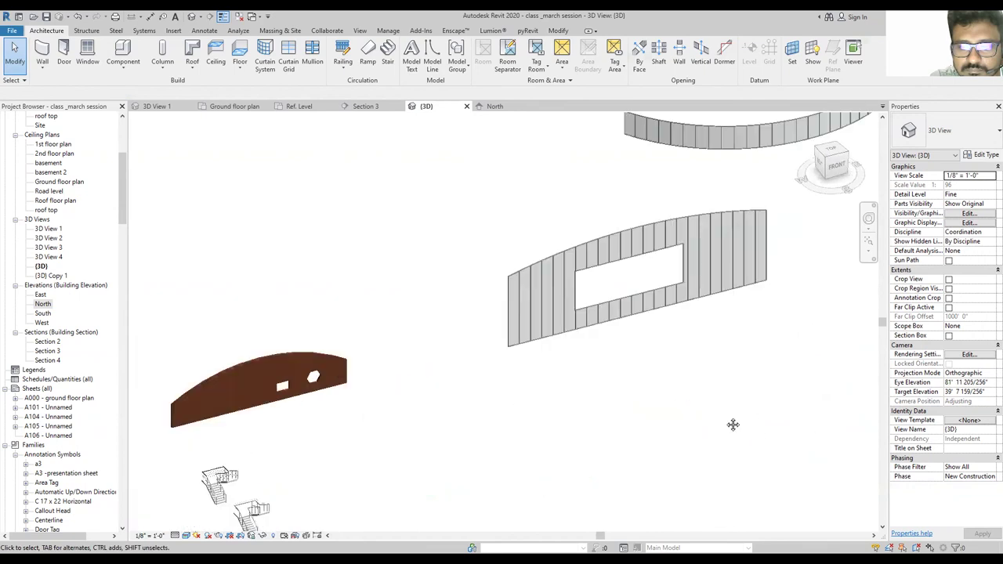
pyautogui.scroll(-6, 483, 266)
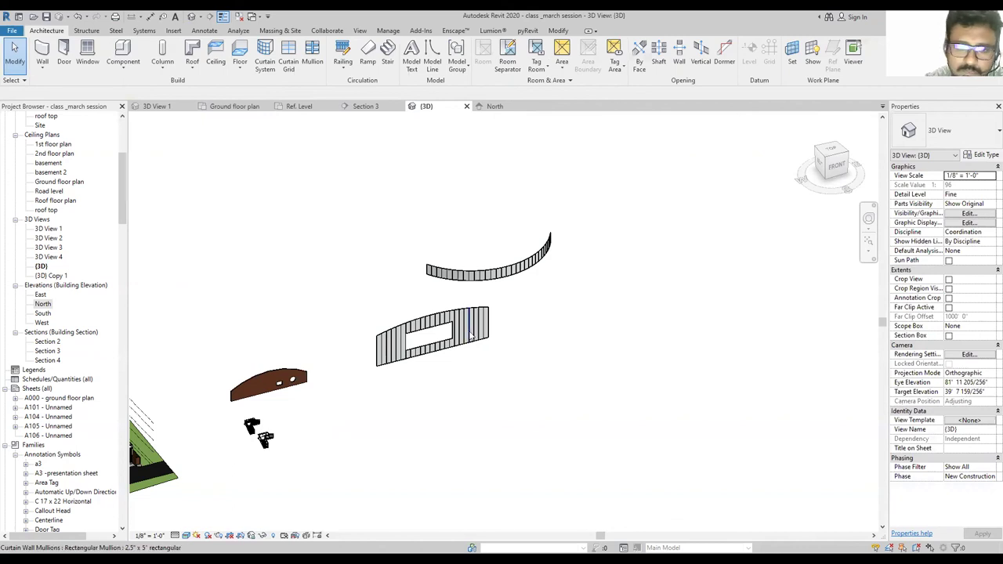
pyautogui.scroll(-3, 661, 302)
pyautogui.scroll(5, 388, 368)
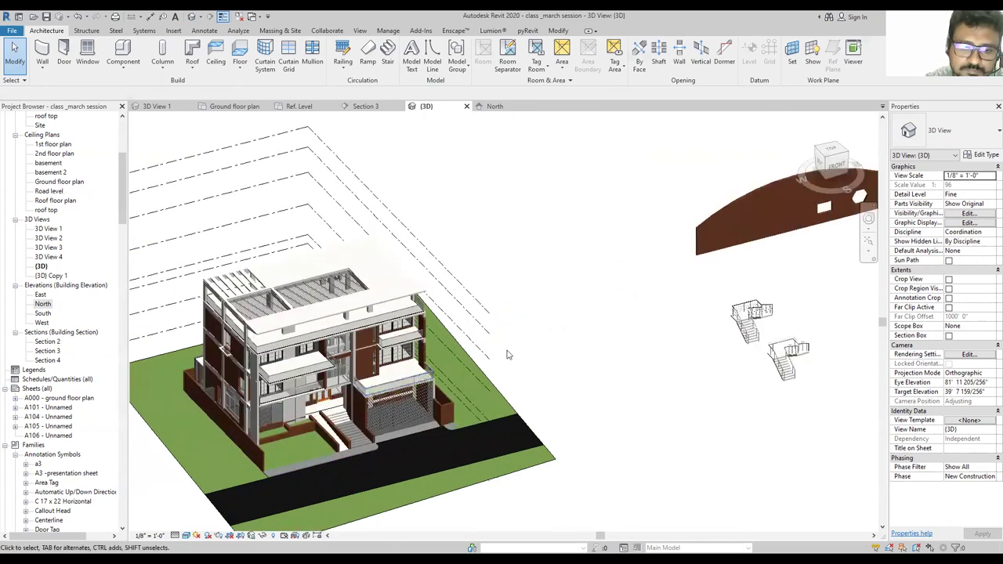
pyautogui.keyDown('shift'); pyautogui.moveTo(672, 311); pyautogui.dragTo(697, 307, button='middle'); pyautogui.keyUp('shift')
pyautogui.scroll(4, 359, 390)
pyautogui.scroll(-4, 375, 374)
pyautogui.keyDown('shift'); pyautogui.moveTo(593, 335); pyautogui.dragTo(481, 346, button='middle'); pyautogui.keyUp('shift')
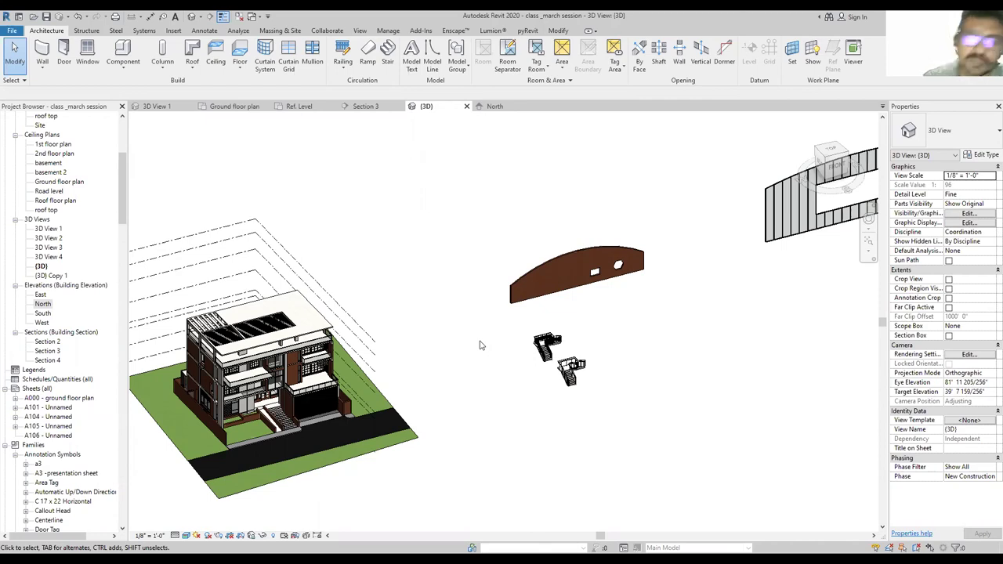
pyautogui.scroll(-3, 549, 349)
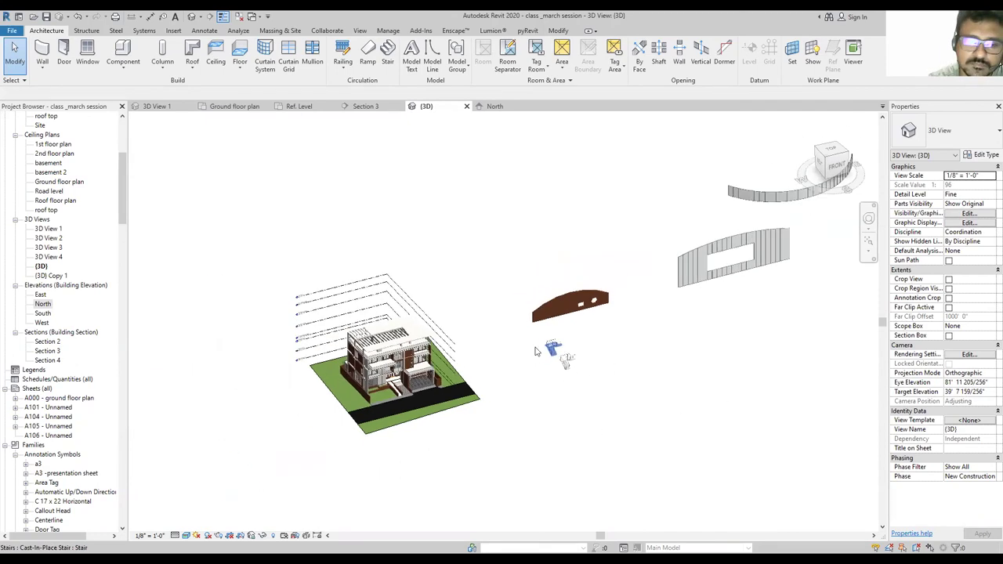